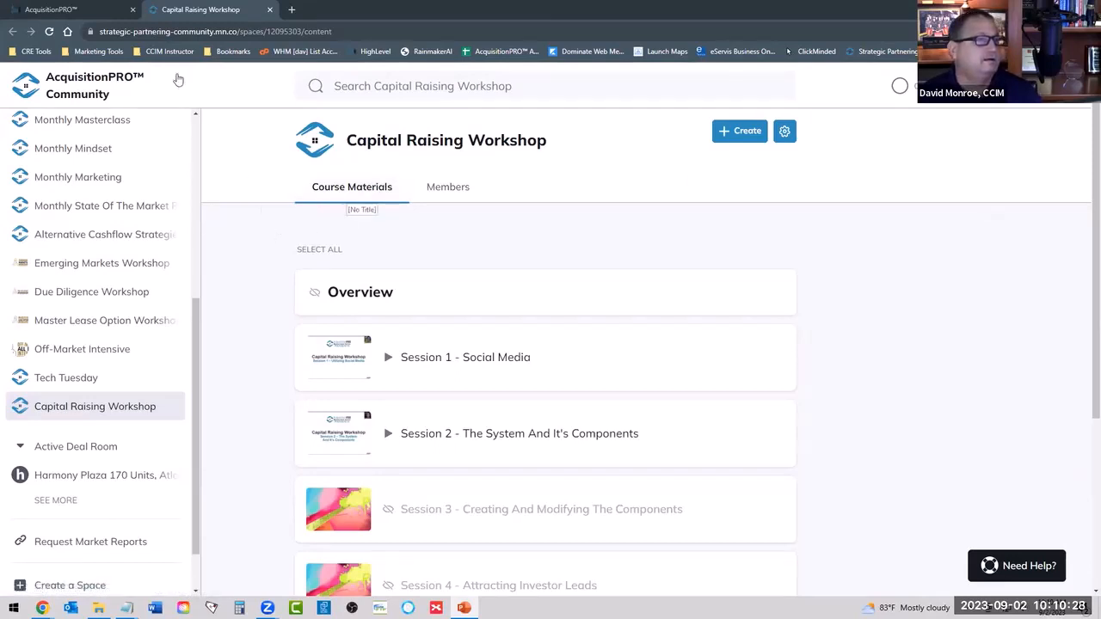
Switch to the AcquisitionPRO account, open its automation workflow list and start creating a new workflow.
click(91, 10)
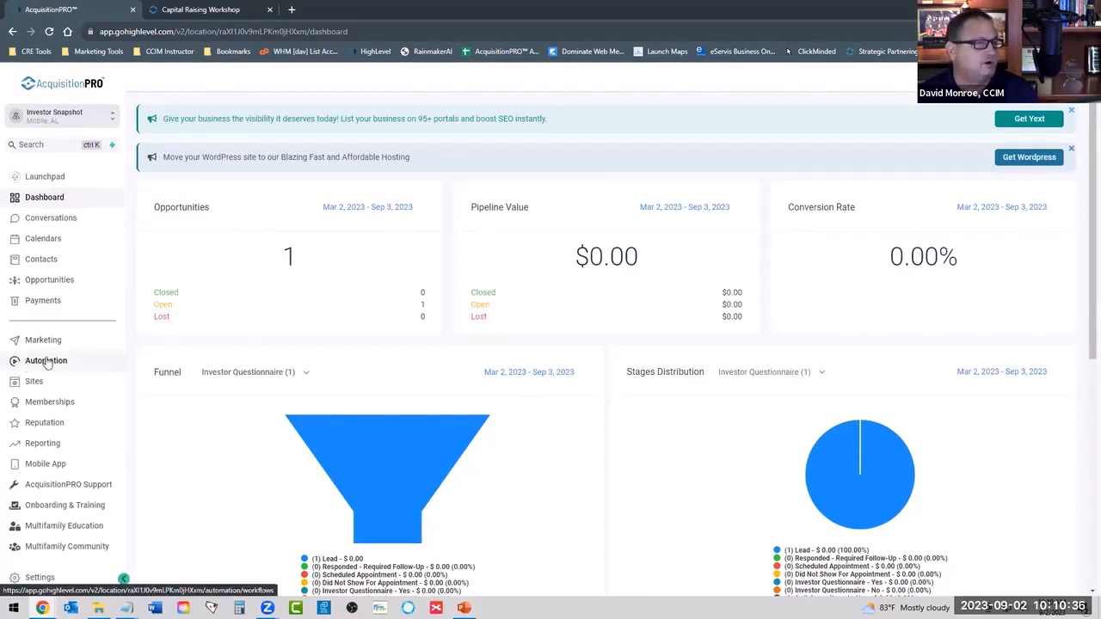
click(40, 198)
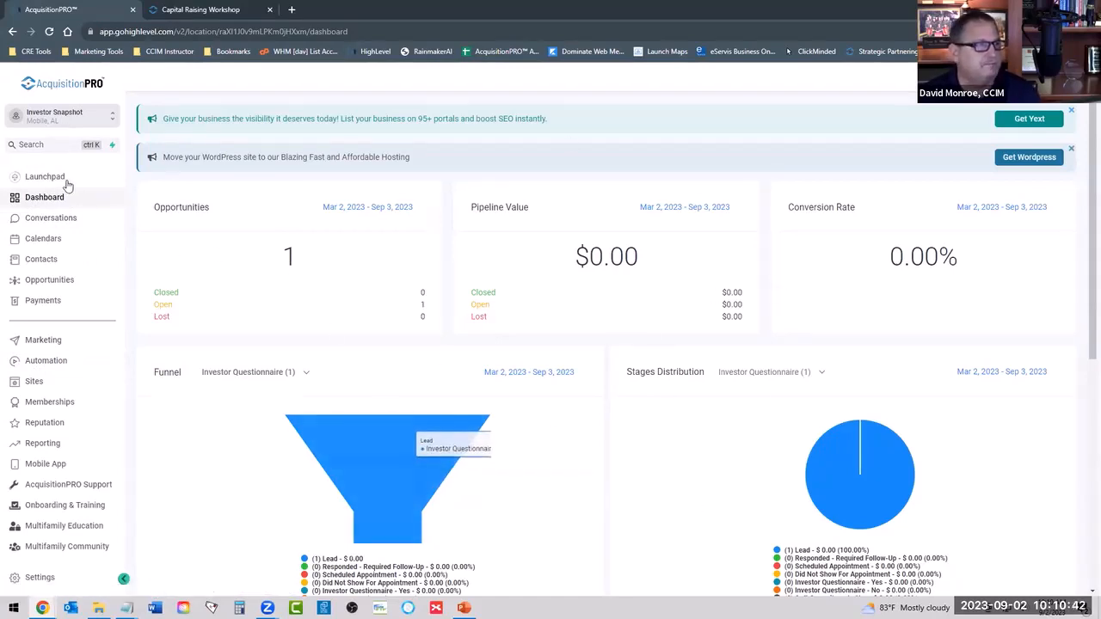
click(41, 362)
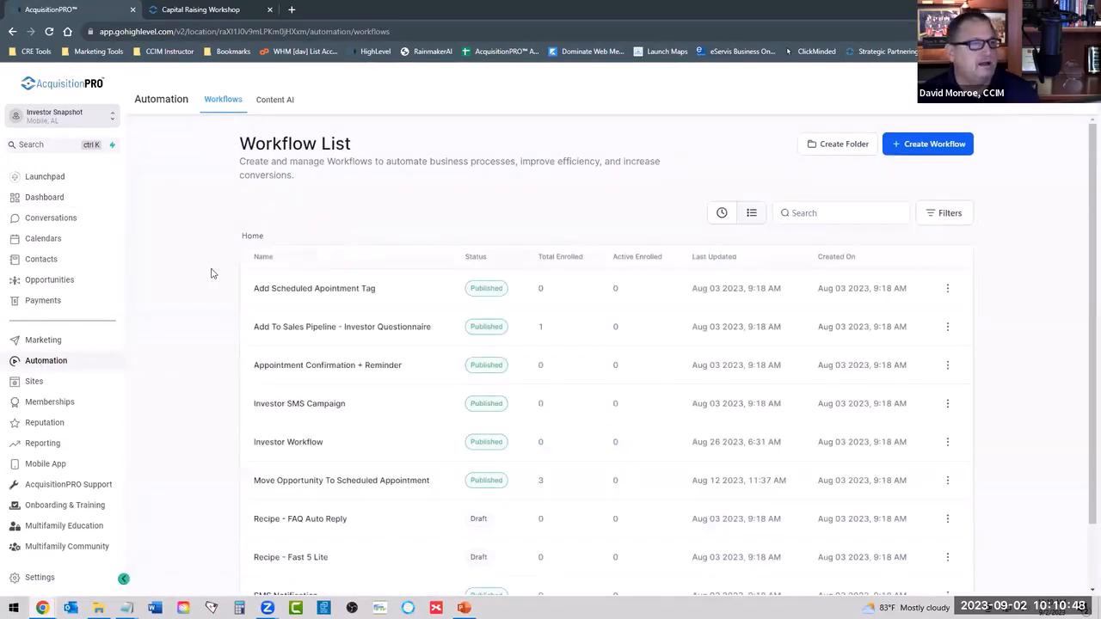
scroll(211, 273, down, 1)
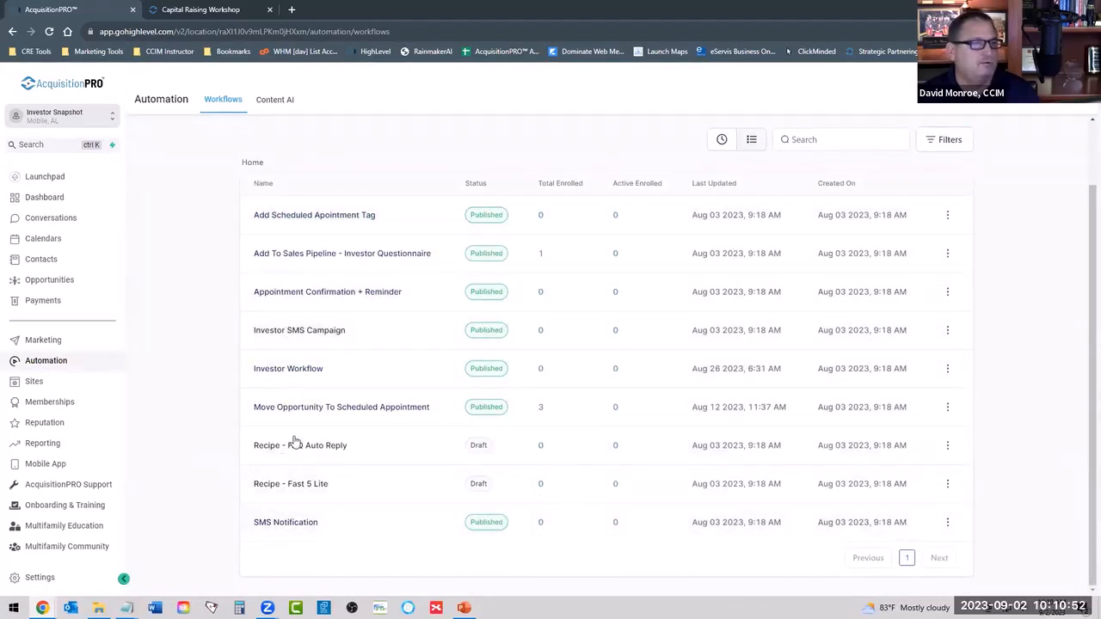
scroll(292, 236, up, 1)
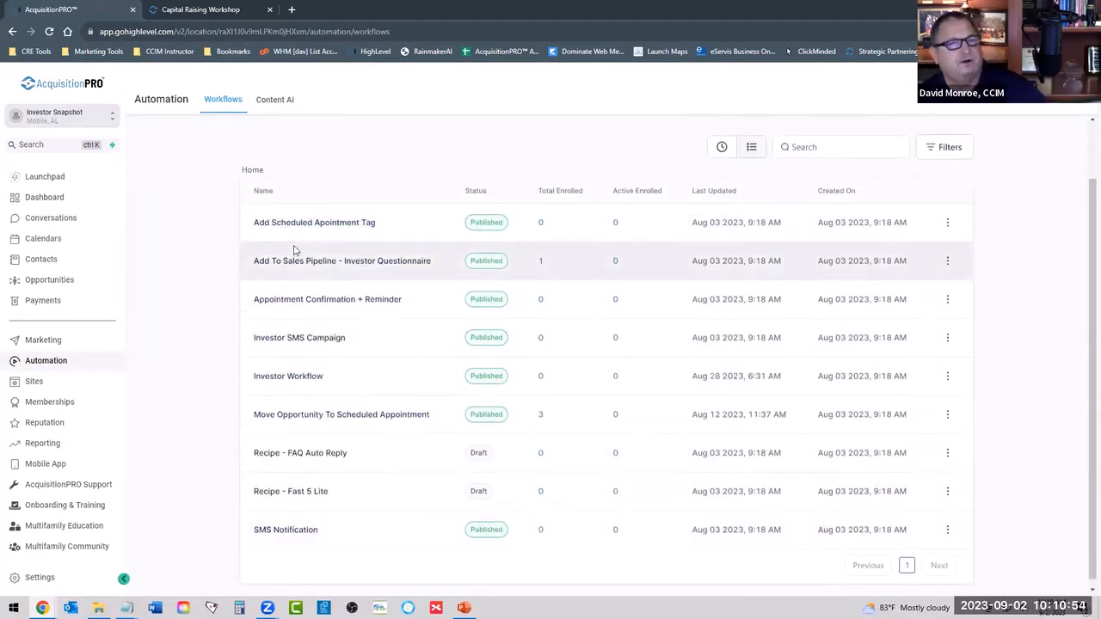
scroll(295, 236, down, 1)
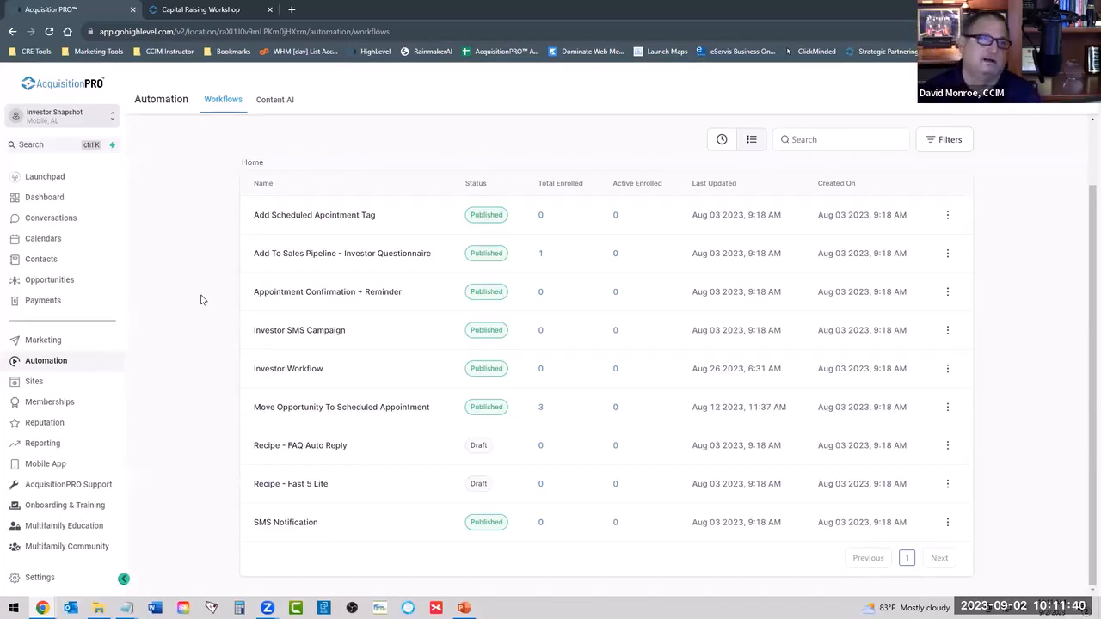
scroll(304, 310, up, 1)
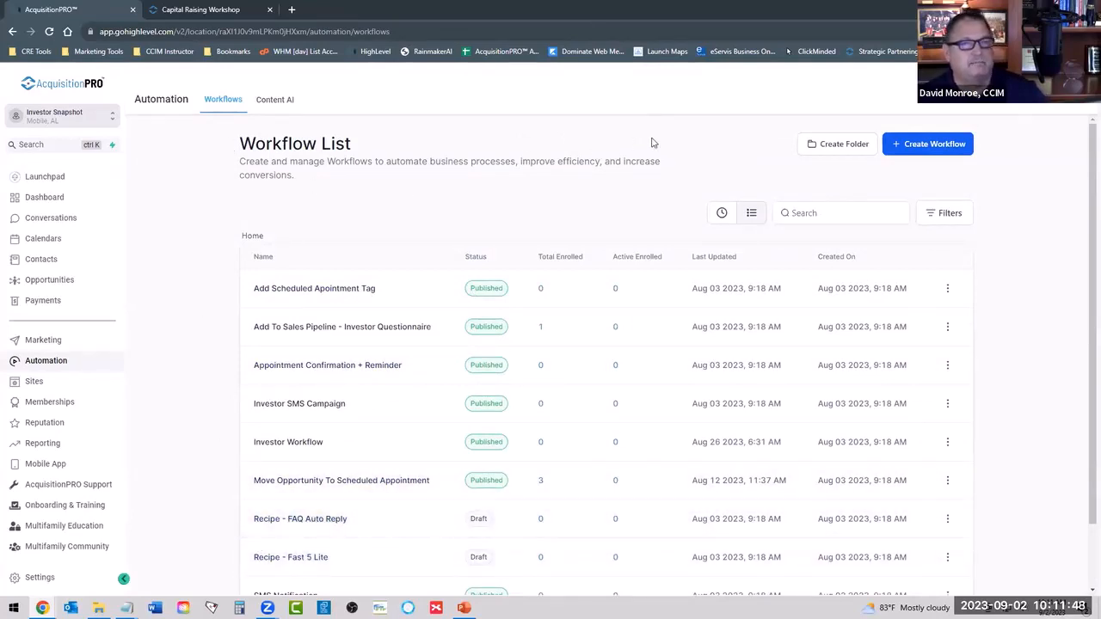
click(925, 145)
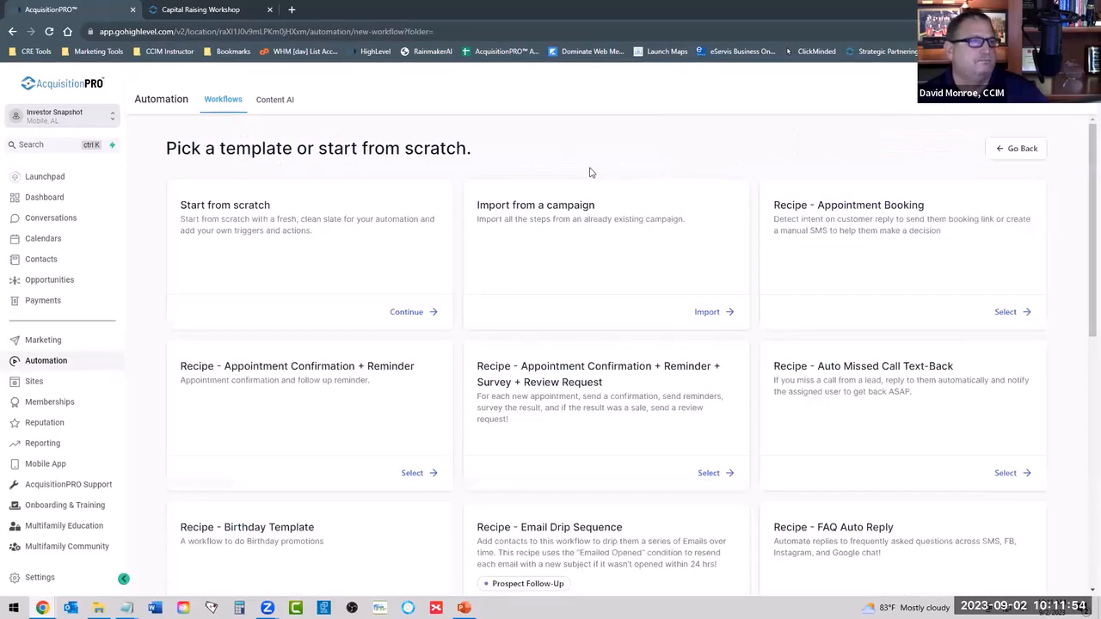
Look through the available workflow recipe templates, including the email drip, lead nurture and reactivation recipes.
scroll(809, 250, down, 4)
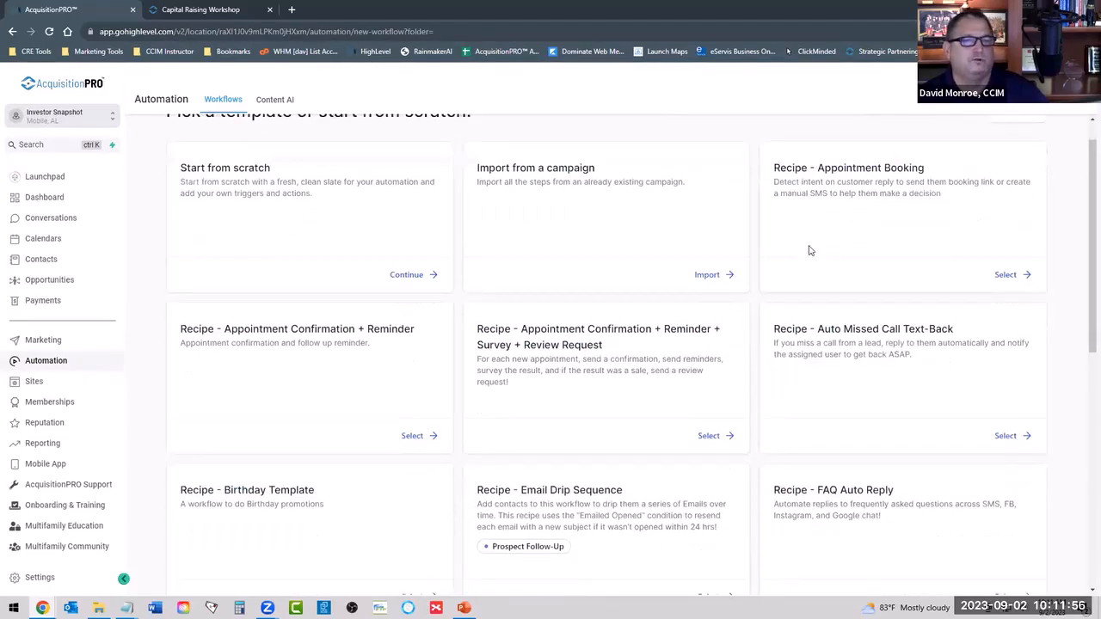
scroll(806, 276, down, 2)
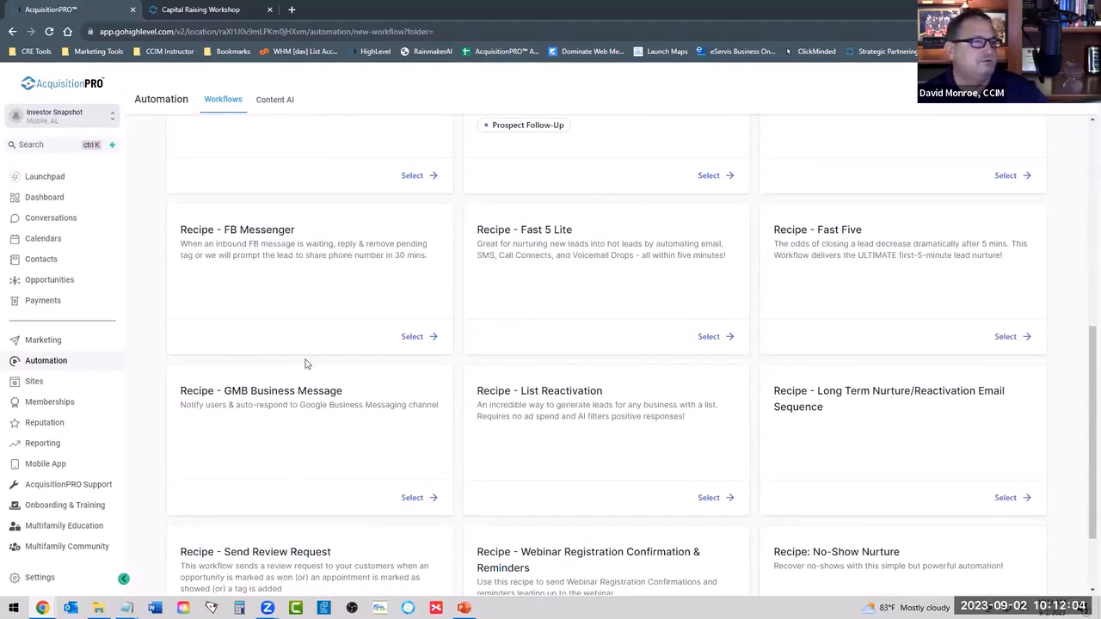
scroll(627, 295, down, 2)
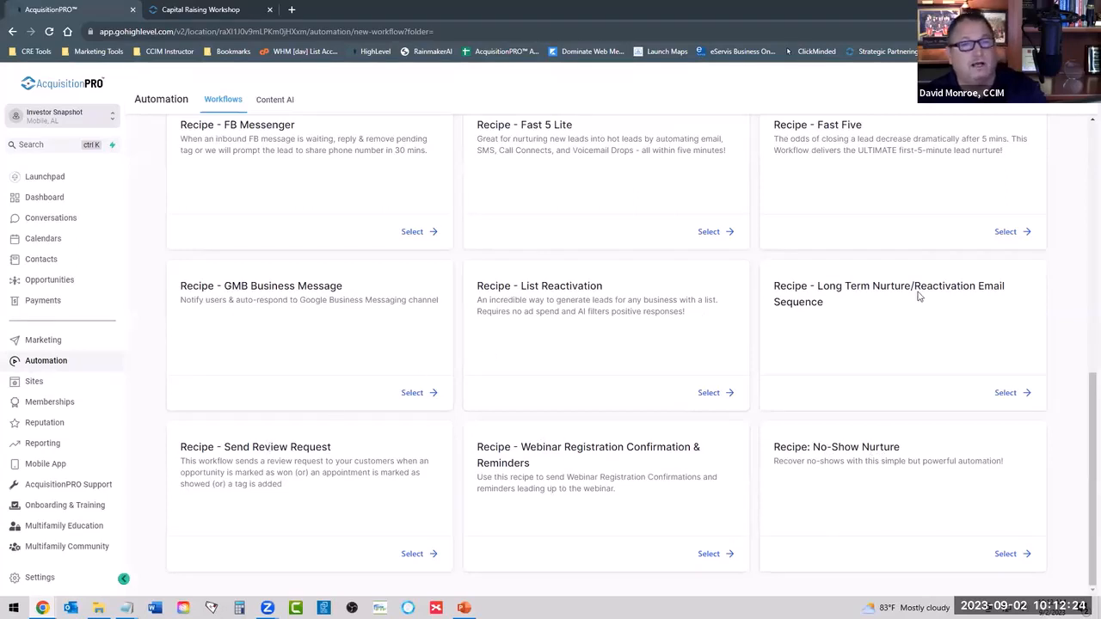
scroll(917, 295, up, 1)
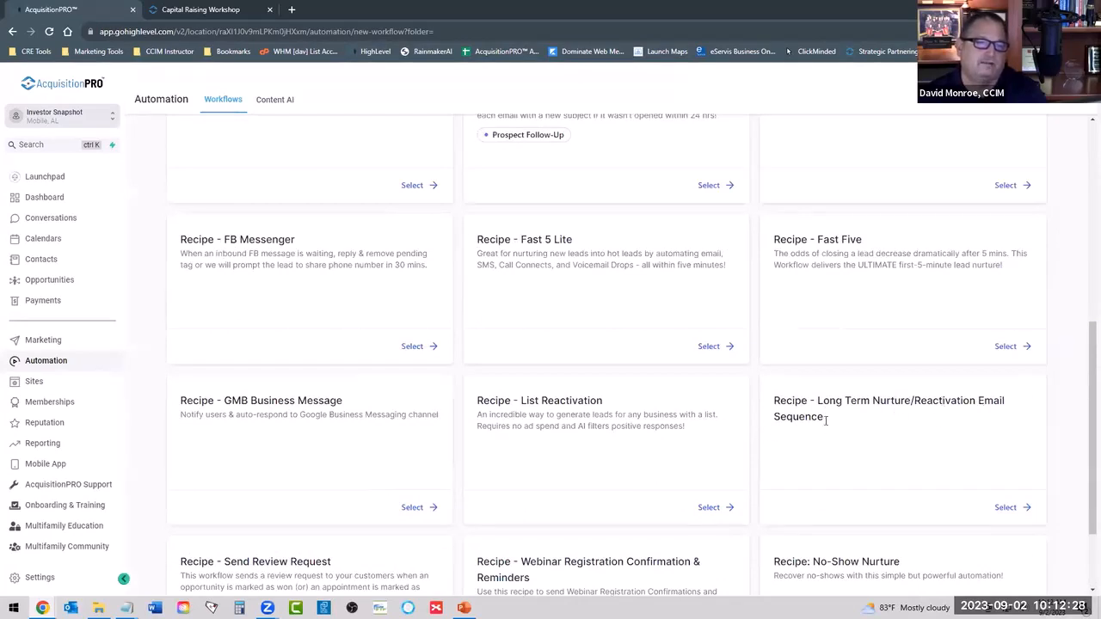
scroll(833, 430, up, 2)
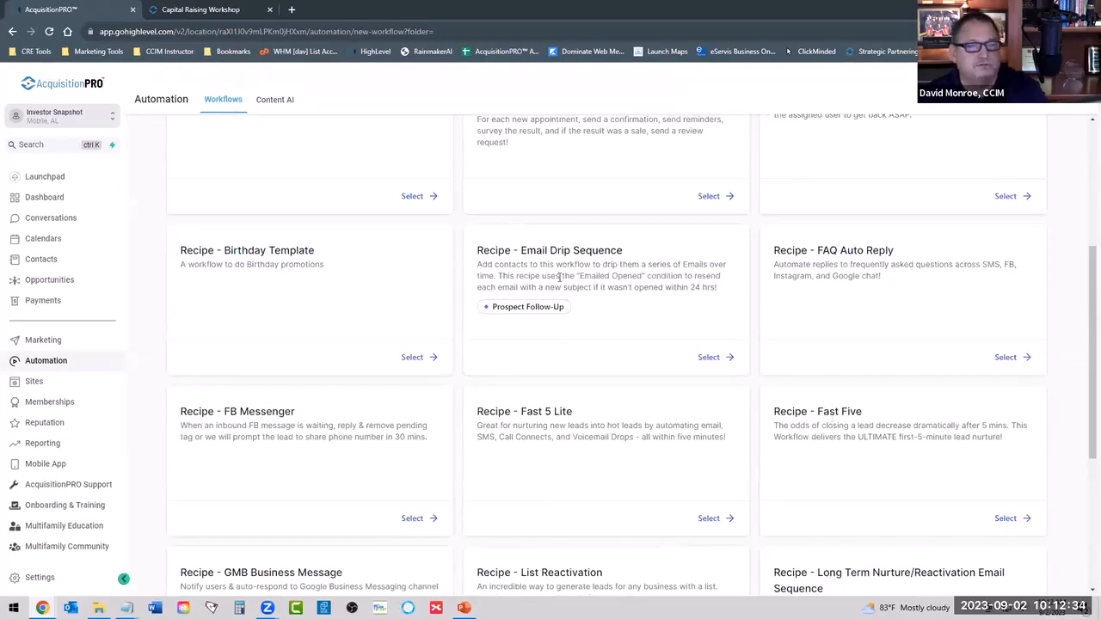
scroll(891, 470, down, 2)
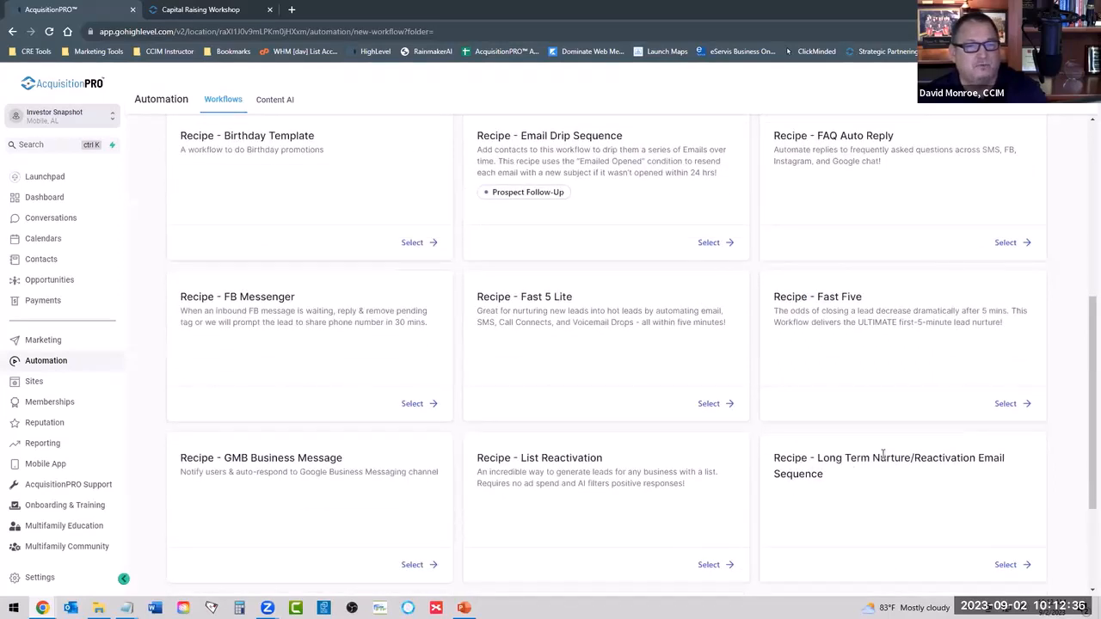
scroll(598, 274, up, 2)
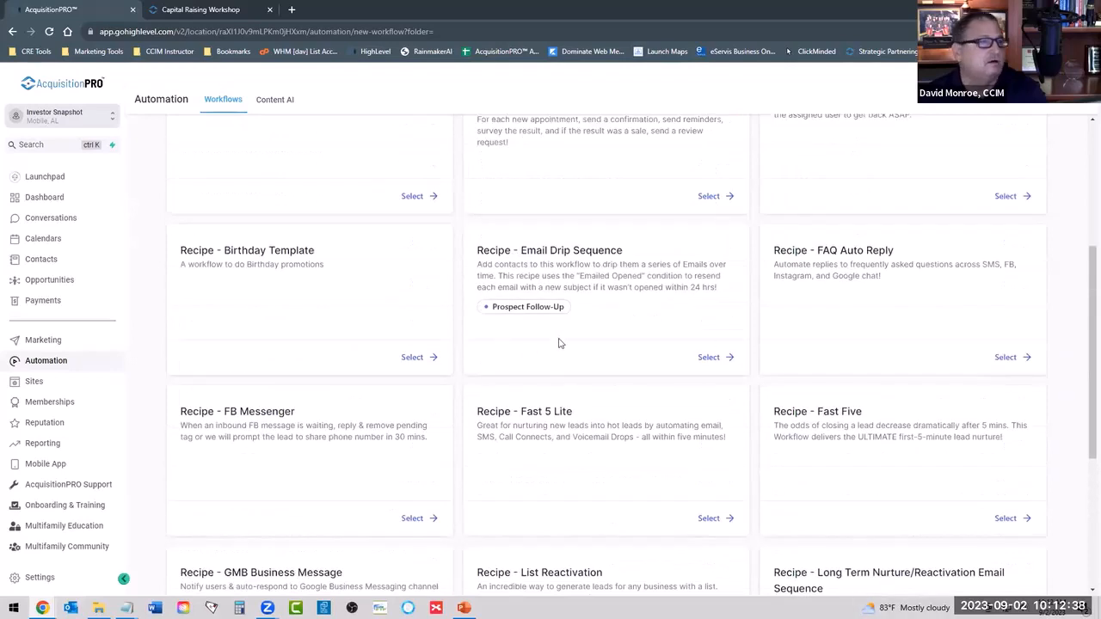
scroll(632, 308, down, 1)
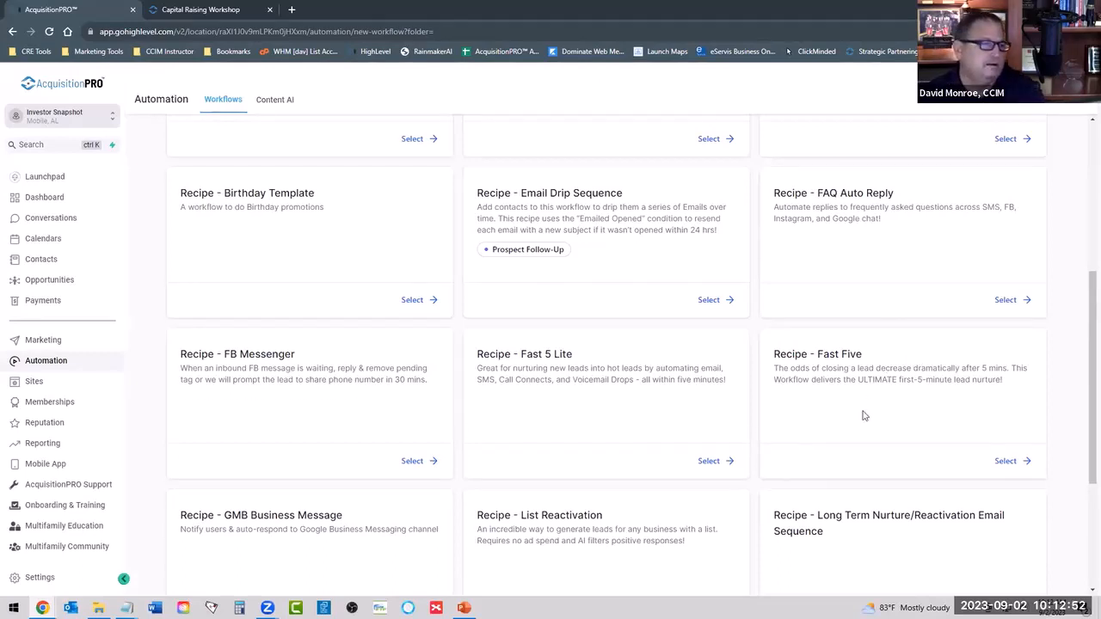
scroll(864, 415, up, 4)
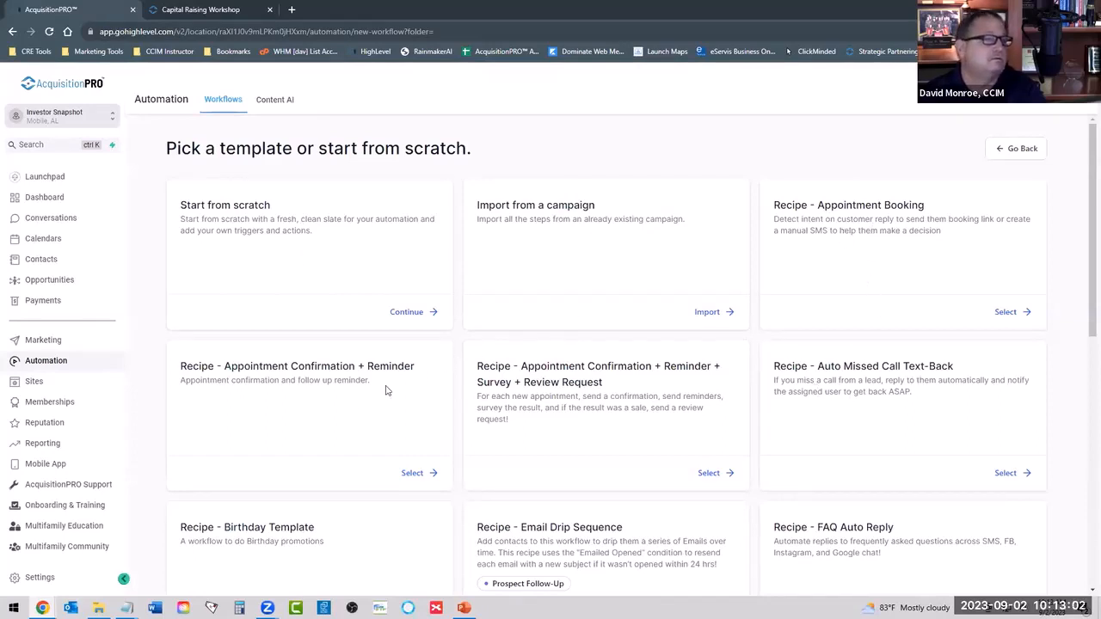
Start the workflow from scratch and choose Form Submitted as its trigger.
click(418, 313)
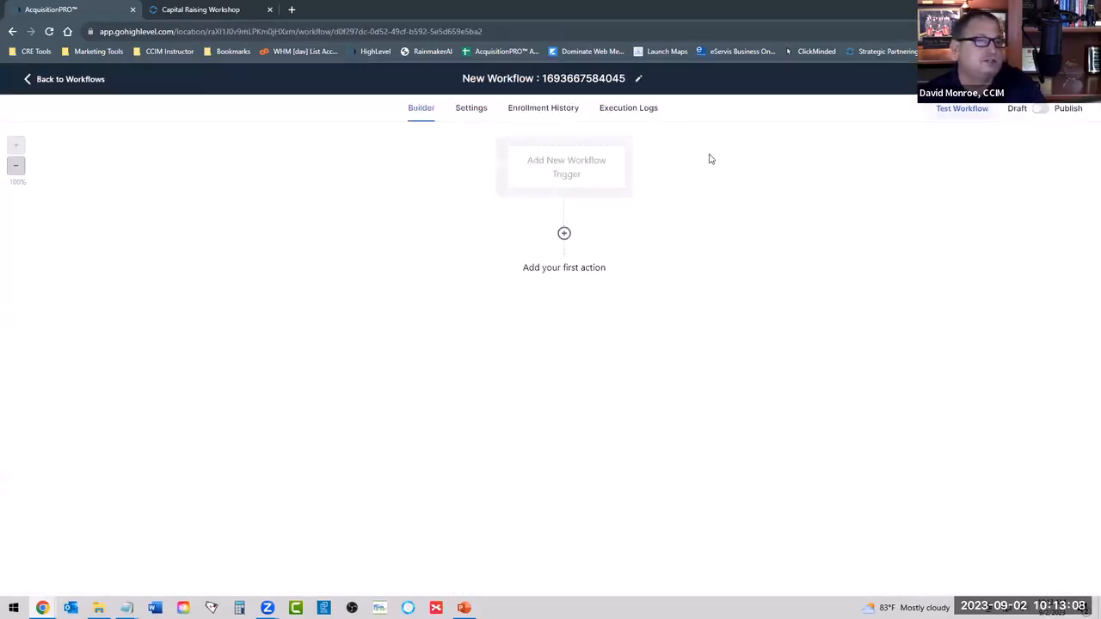
click(570, 166)
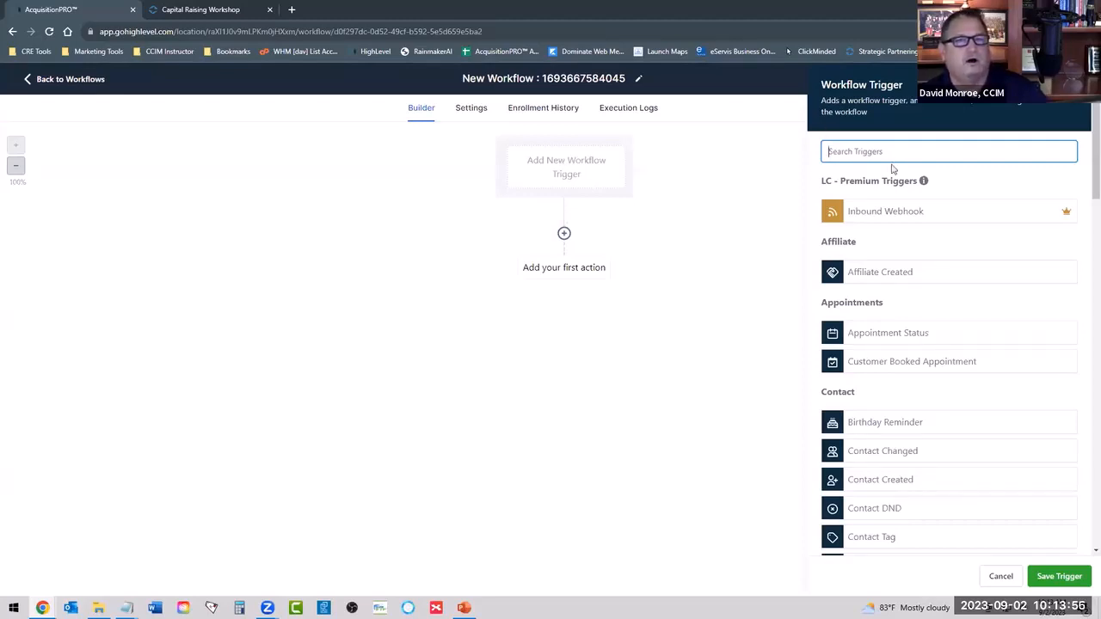
scroll(886, 220, down, 3)
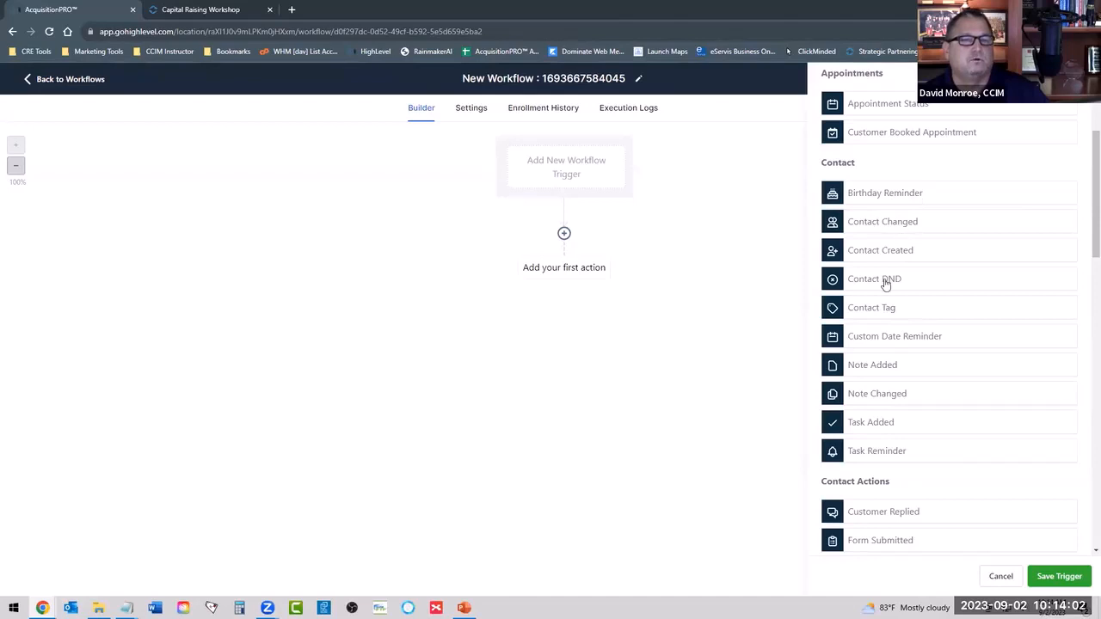
scroll(897, 295, down, 3)
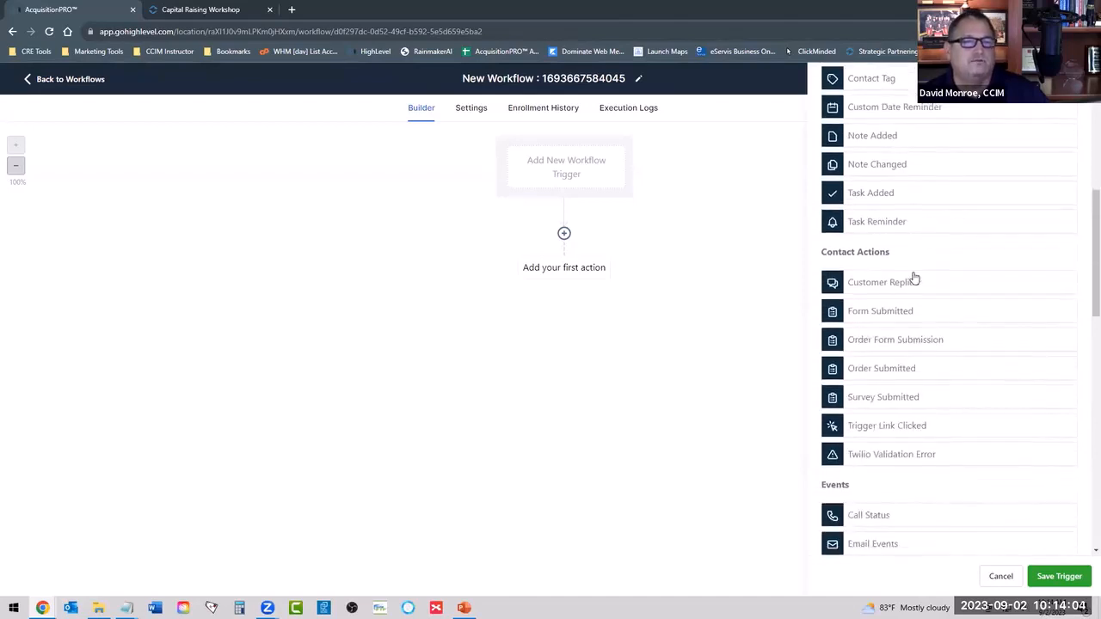
click(885, 315)
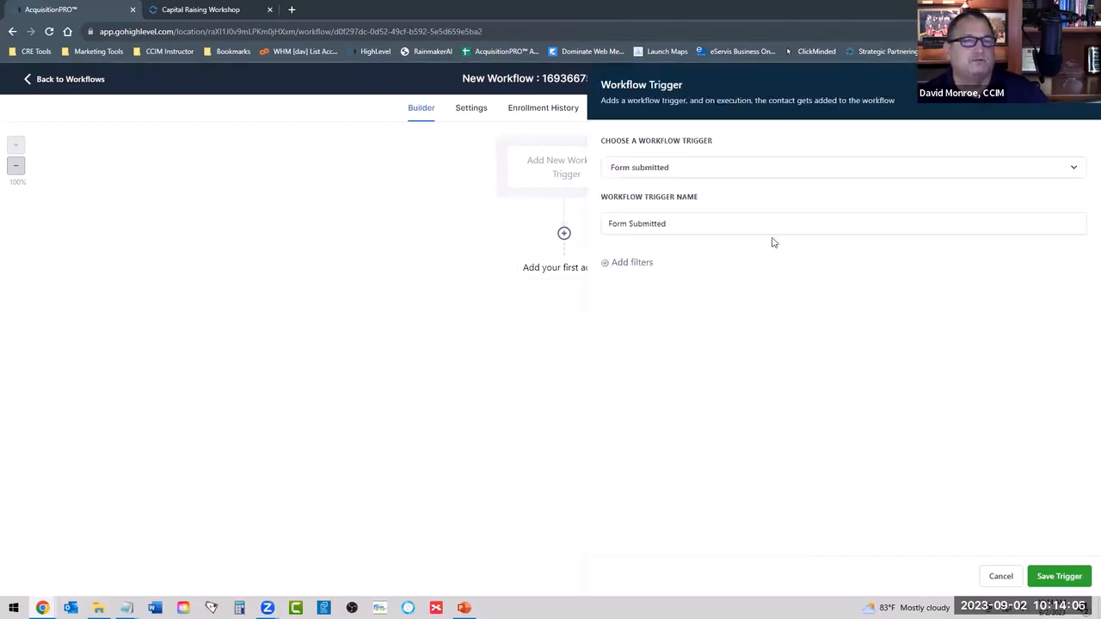
Filter the trigger to the Investors - Linktree form, save it, and start adding the first action.
click(633, 263)
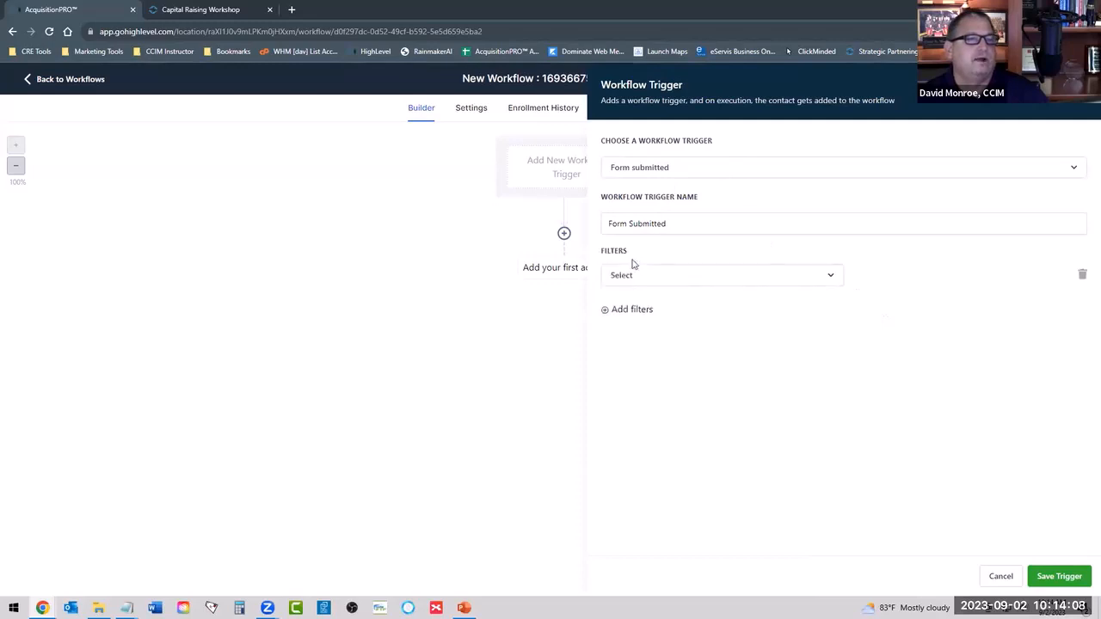
click(637, 284)
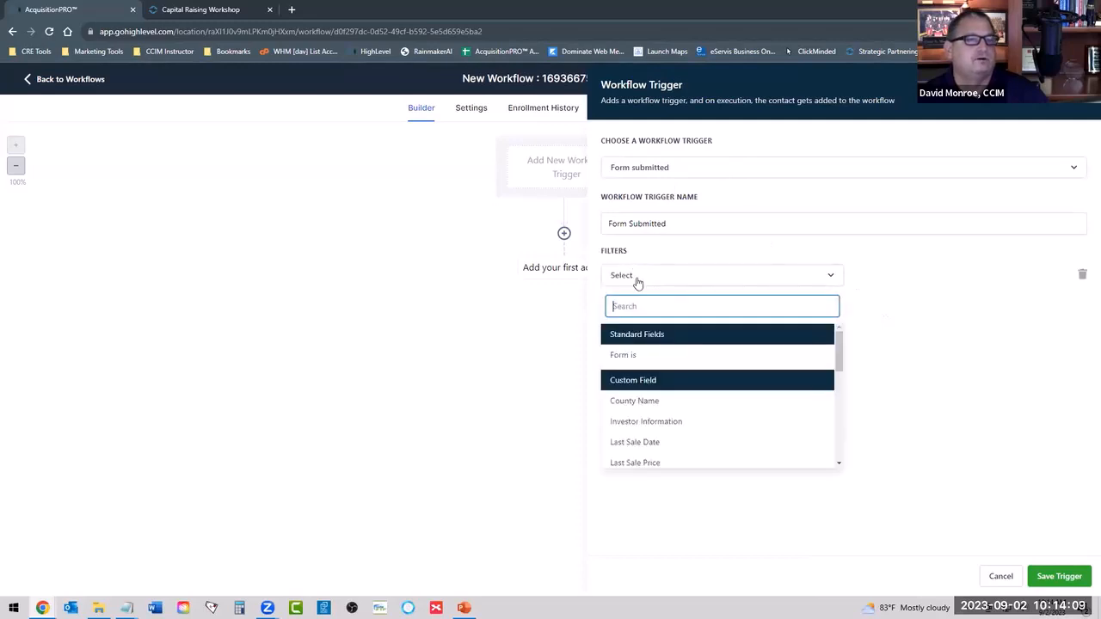
click(626, 355)
click(920, 274)
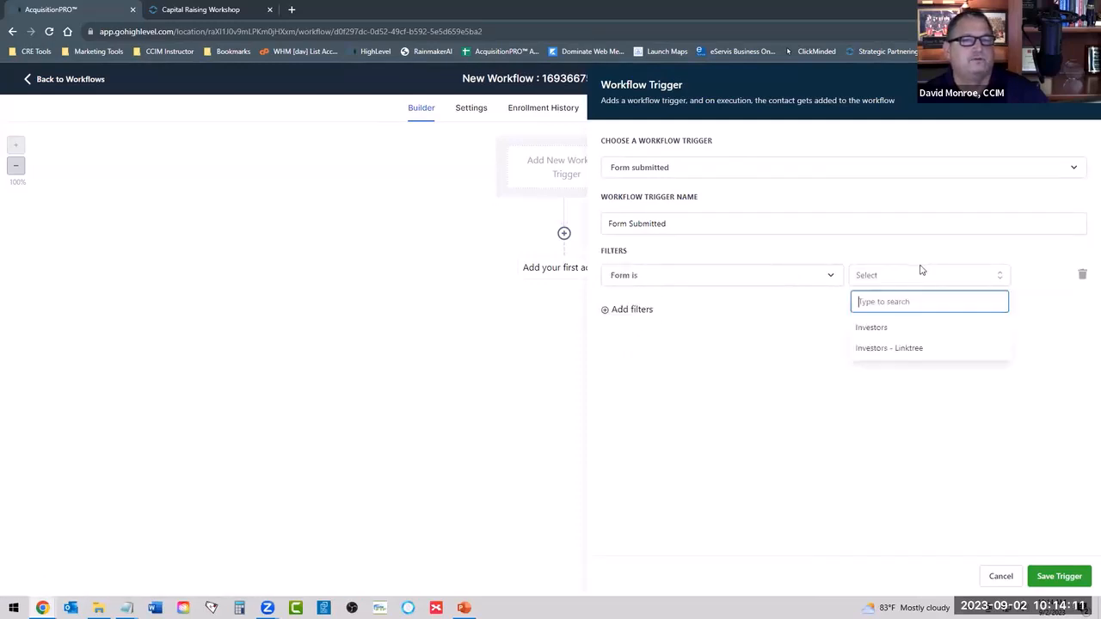
click(906, 348)
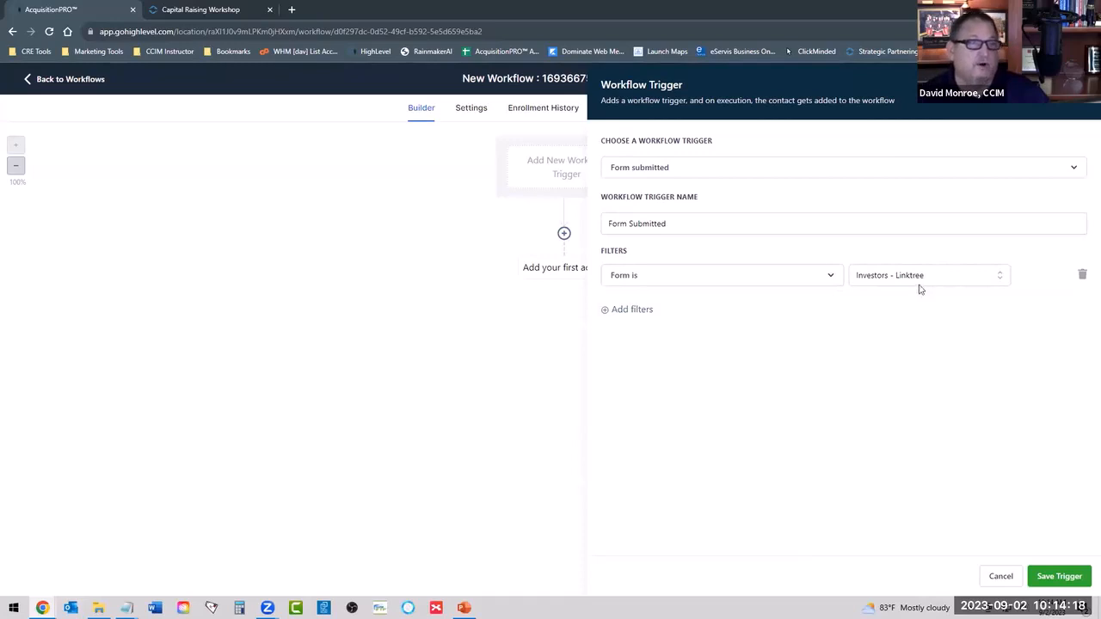
click(1058, 577)
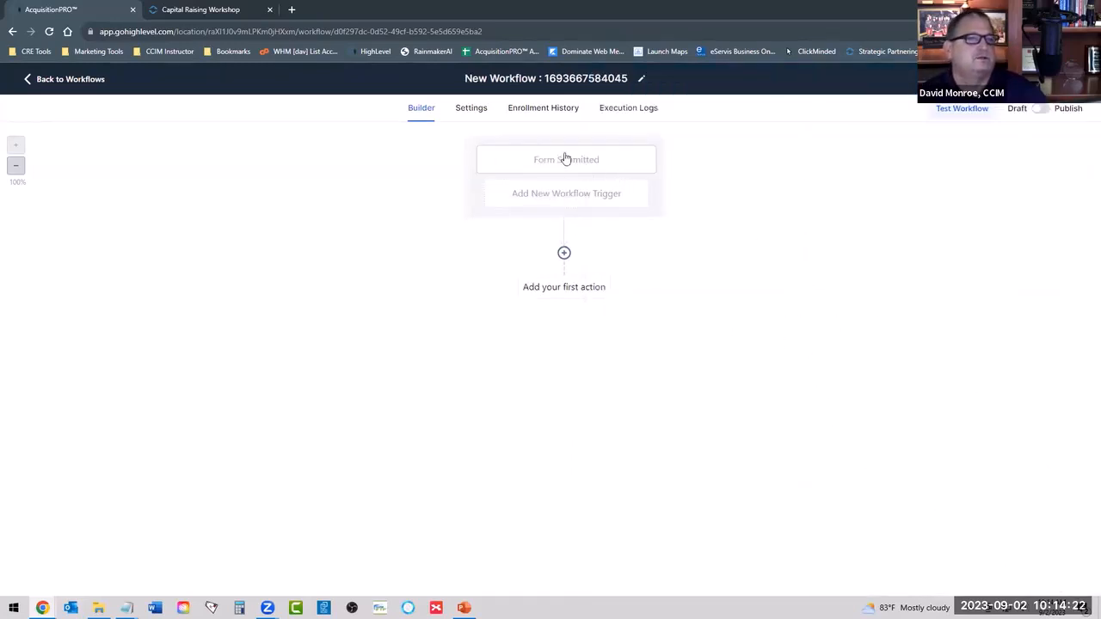
click(558, 293)
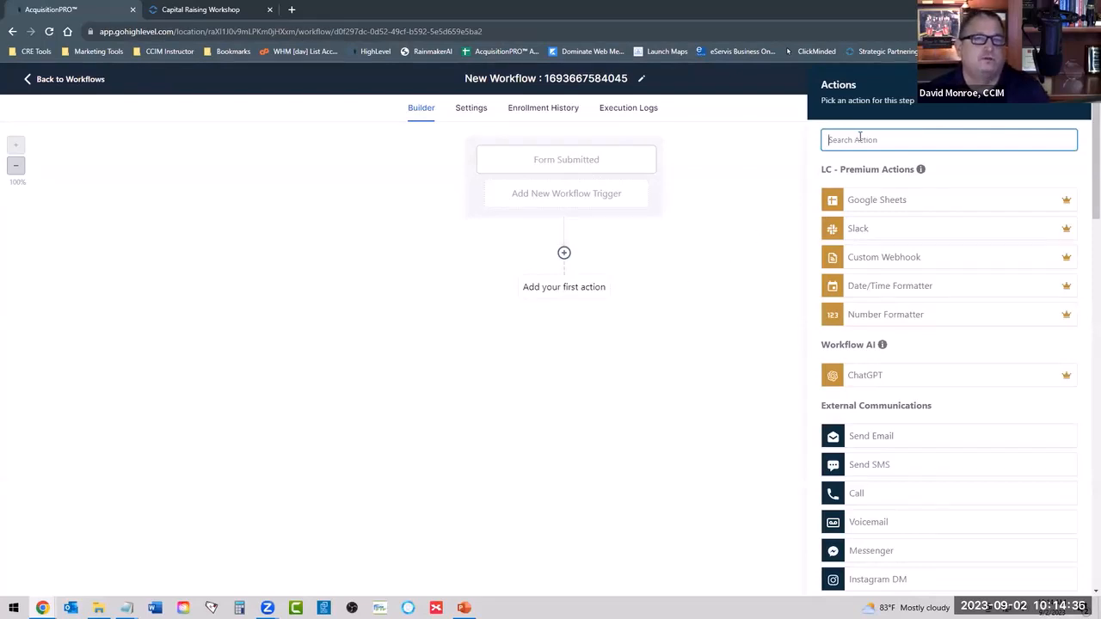
text(d)
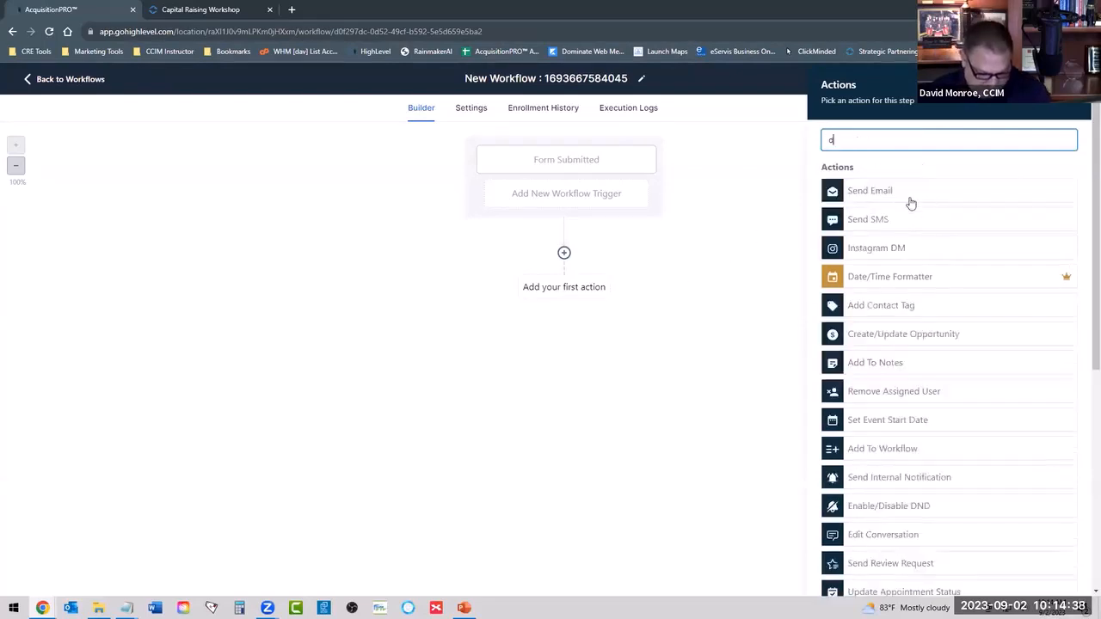
text(elay)
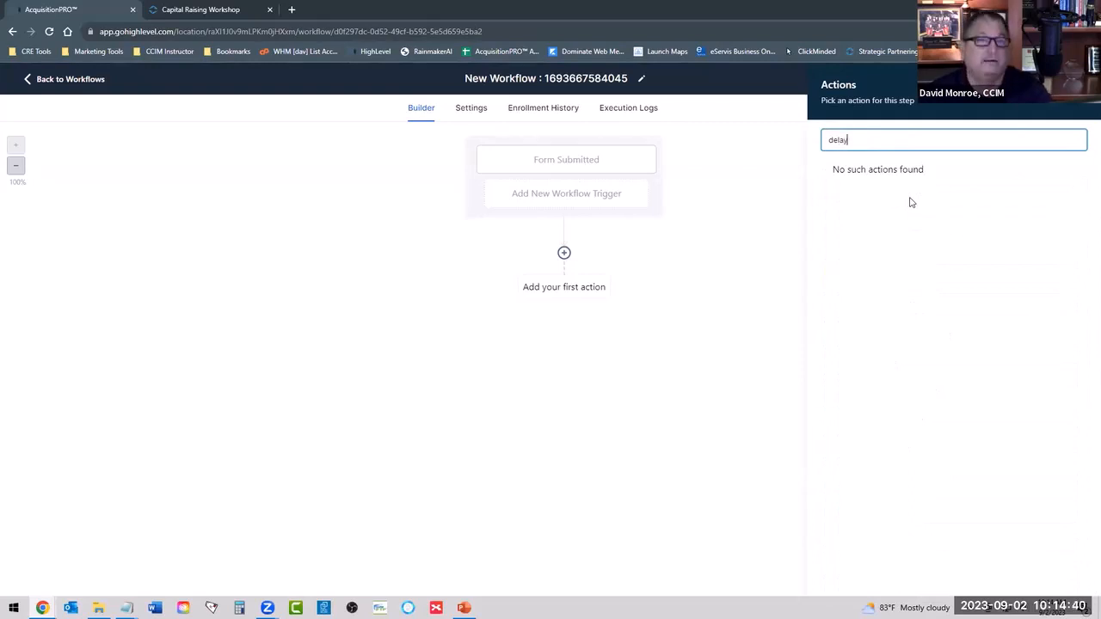
key(BackSpace)
key(BackSpace)
key(BackSpace)
key(BackSpace)
key(BackSpace)
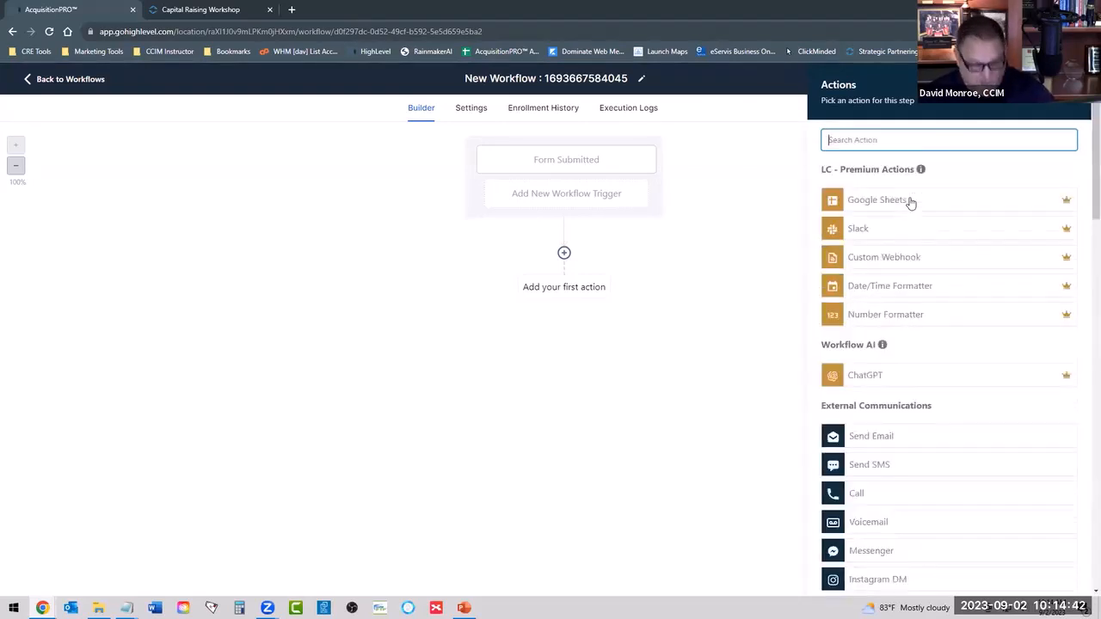
Add a Wait action with a time delay of 5 minutes as the workflow's first action and save it.
text(wait)
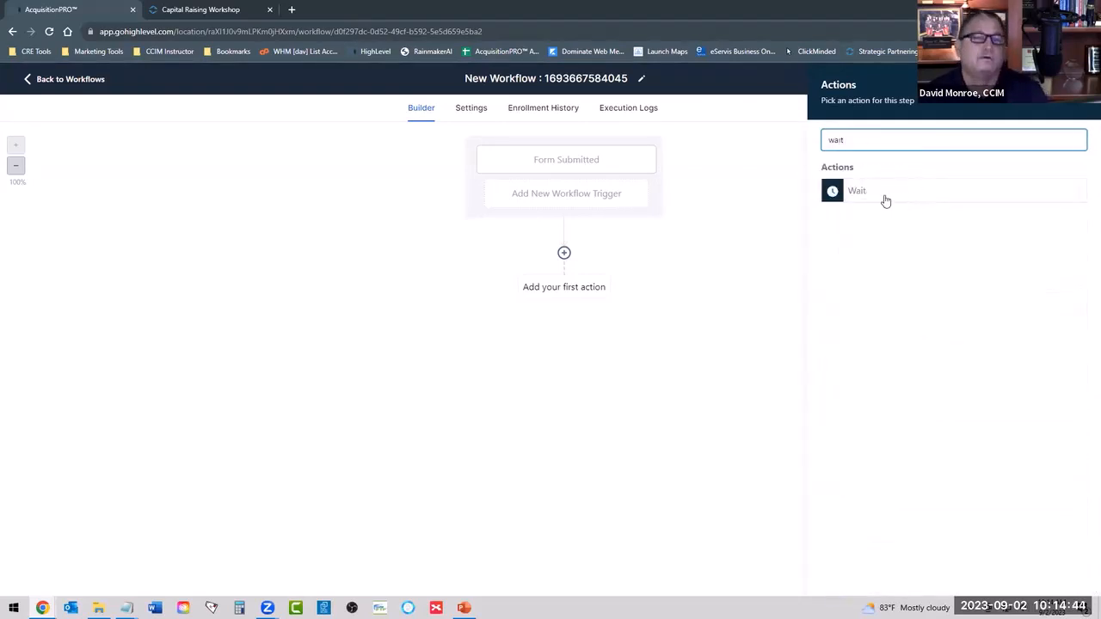
click(860, 194)
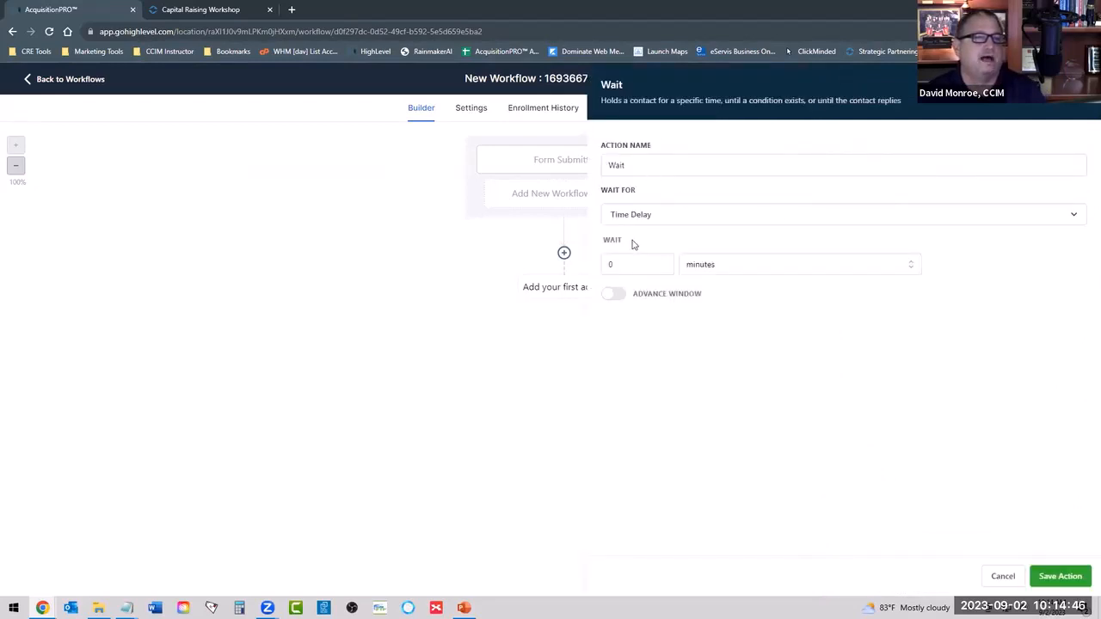
drag(619, 265, 592, 274)
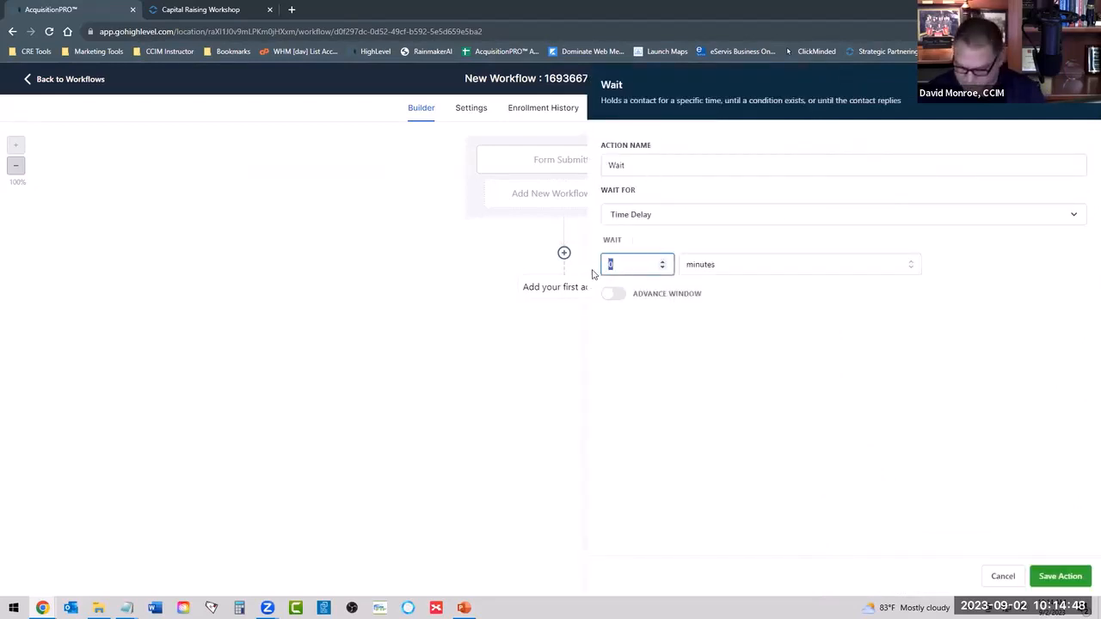
click(680, 309)
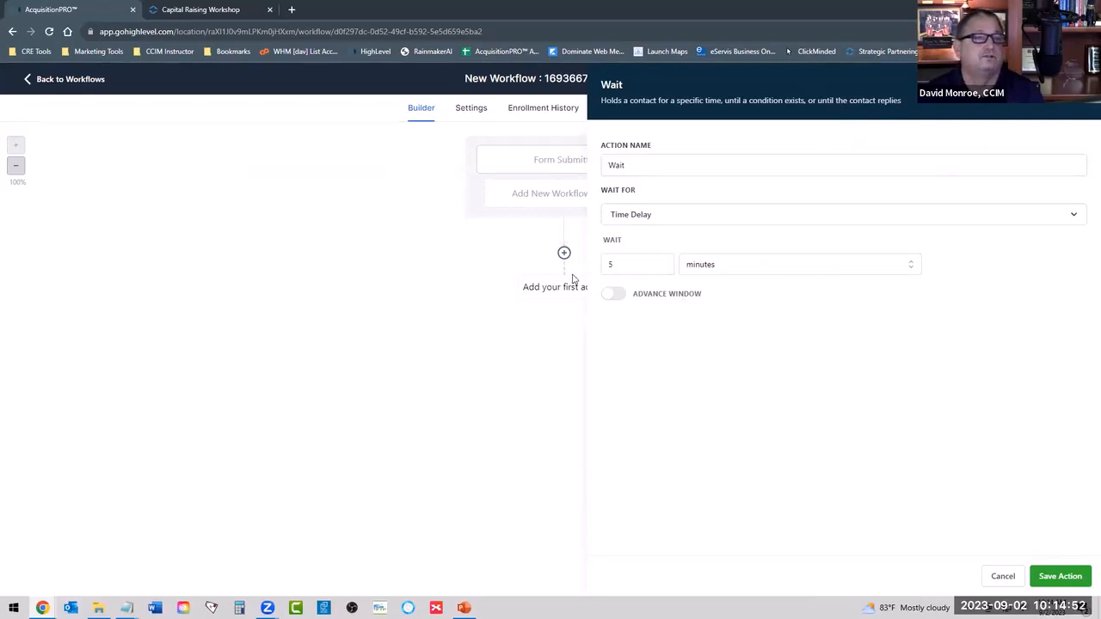
click(1060, 577)
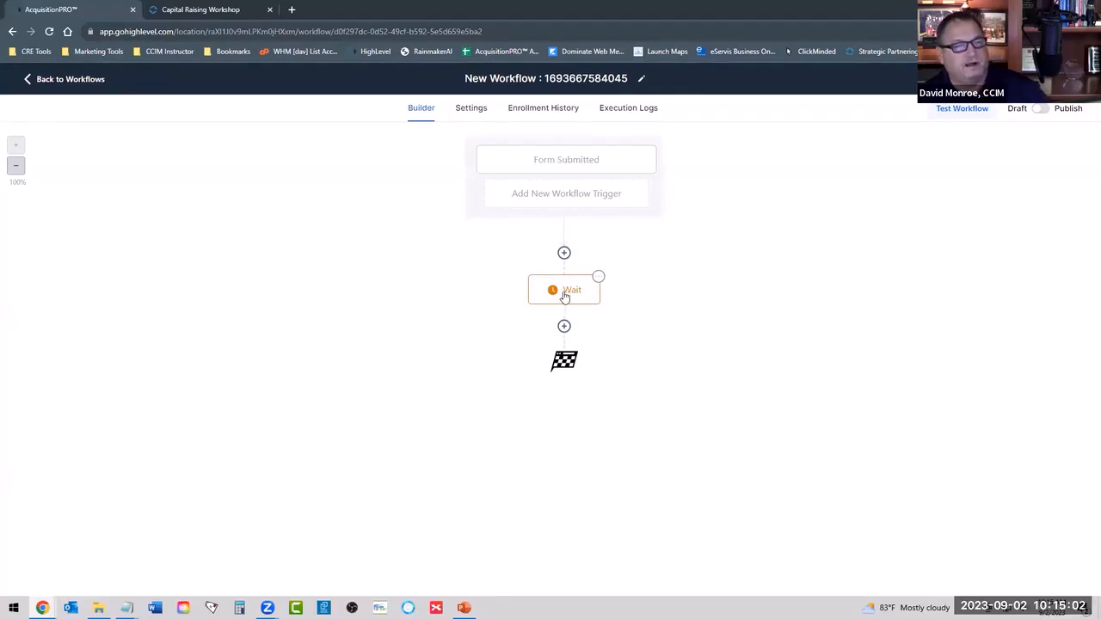
Look through the available actions for the step after the Wait and choose Voicemail.
click(564, 326)
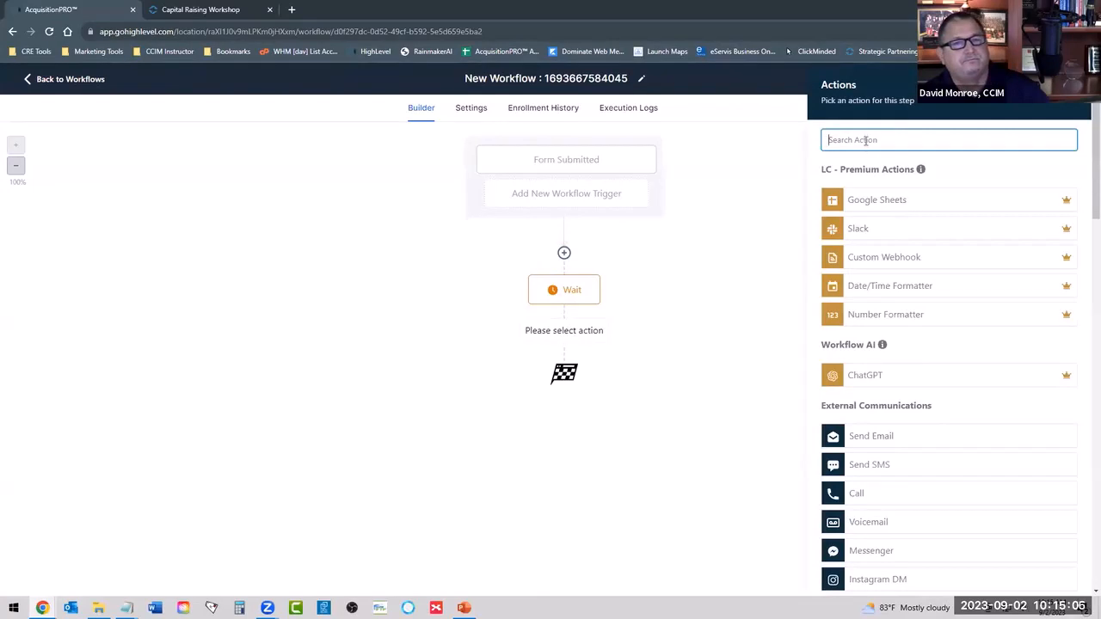
scroll(912, 258, down, 3)
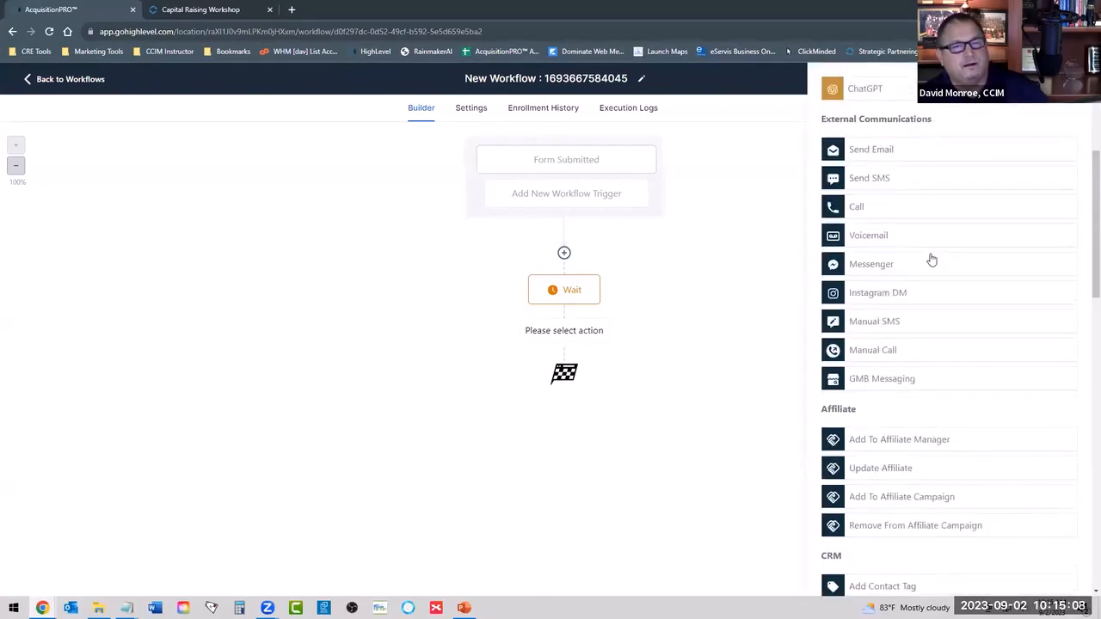
scroll(944, 254, down, 8)
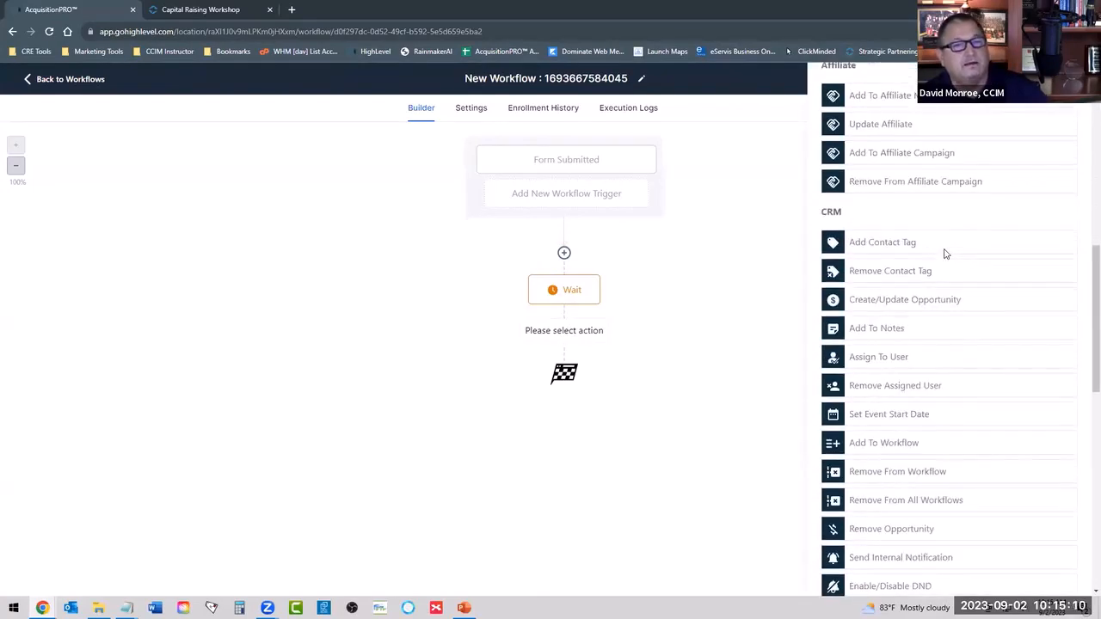
scroll(943, 254, down, 3)
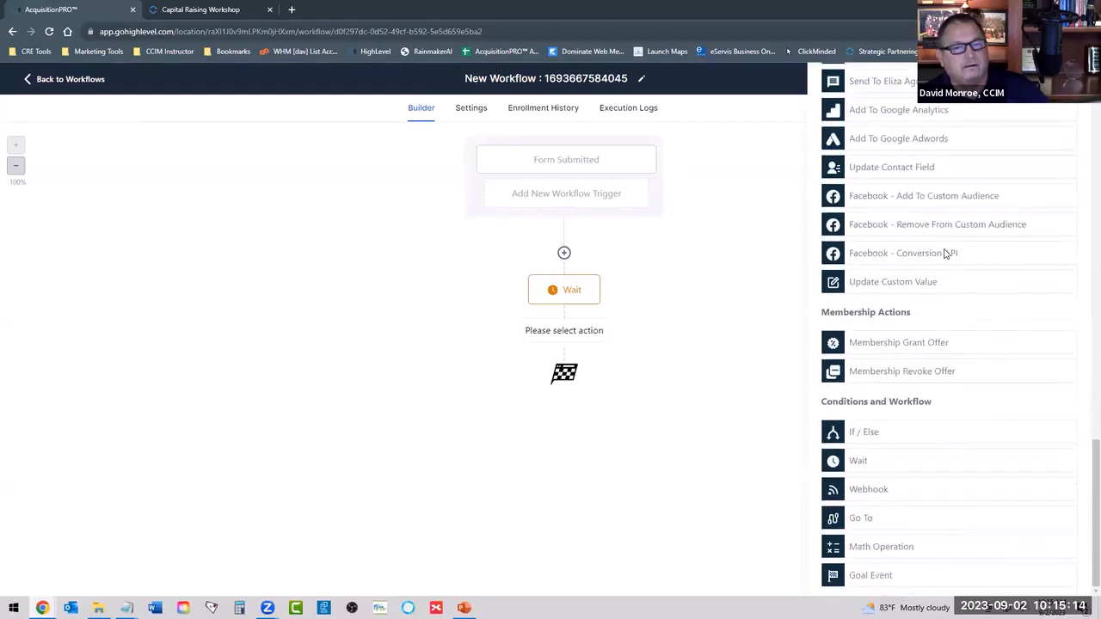
scroll(943, 254, up, 5)
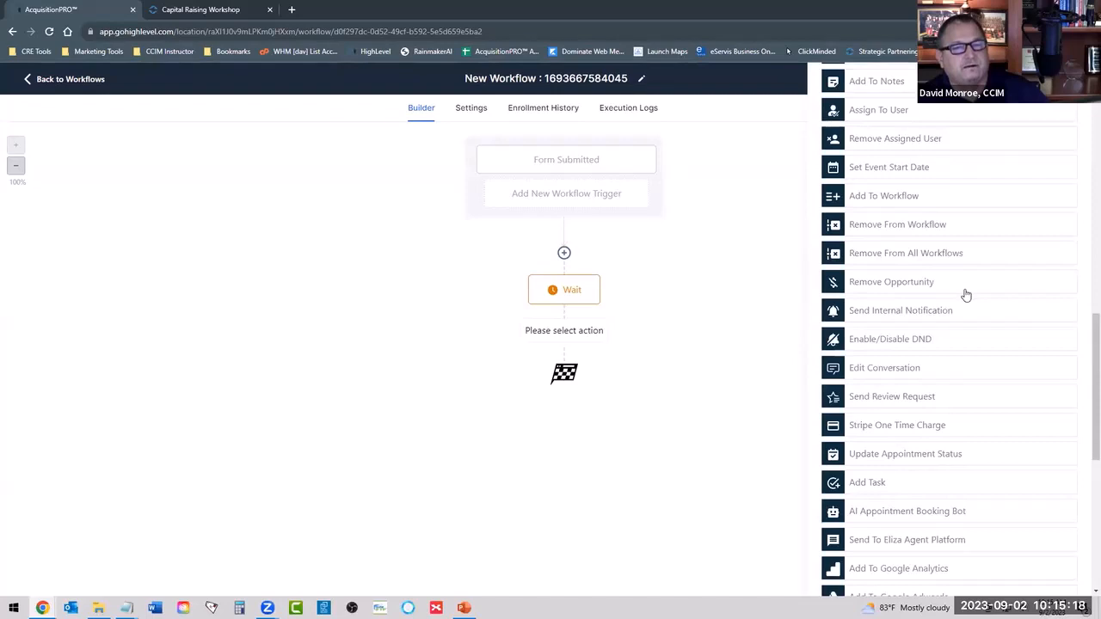
scroll(965, 295, up, 6)
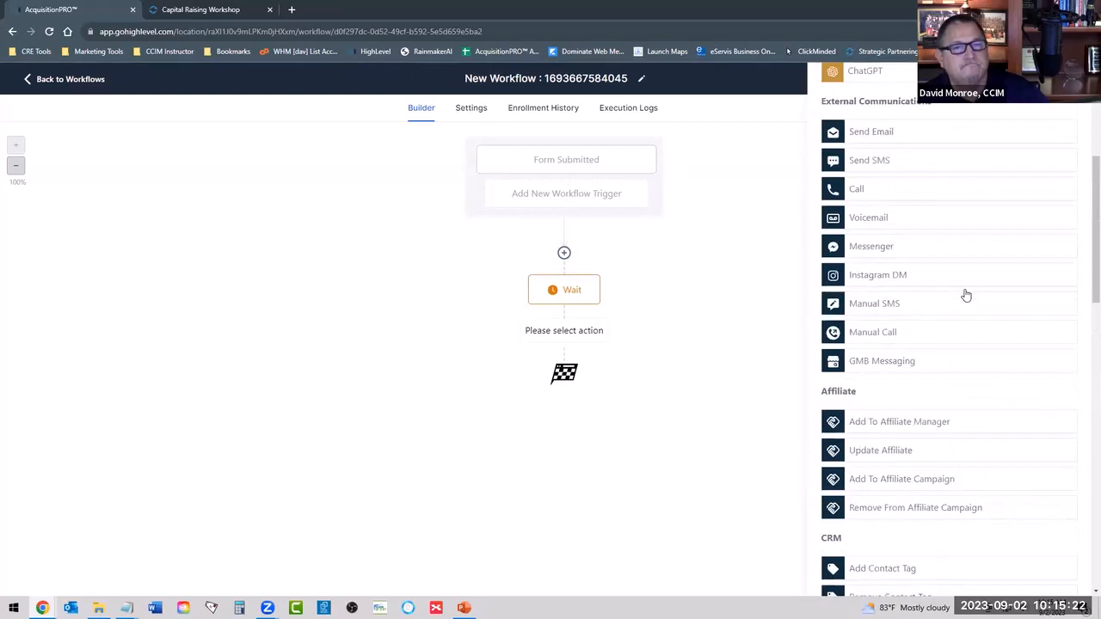
scroll(966, 295, up, 1)
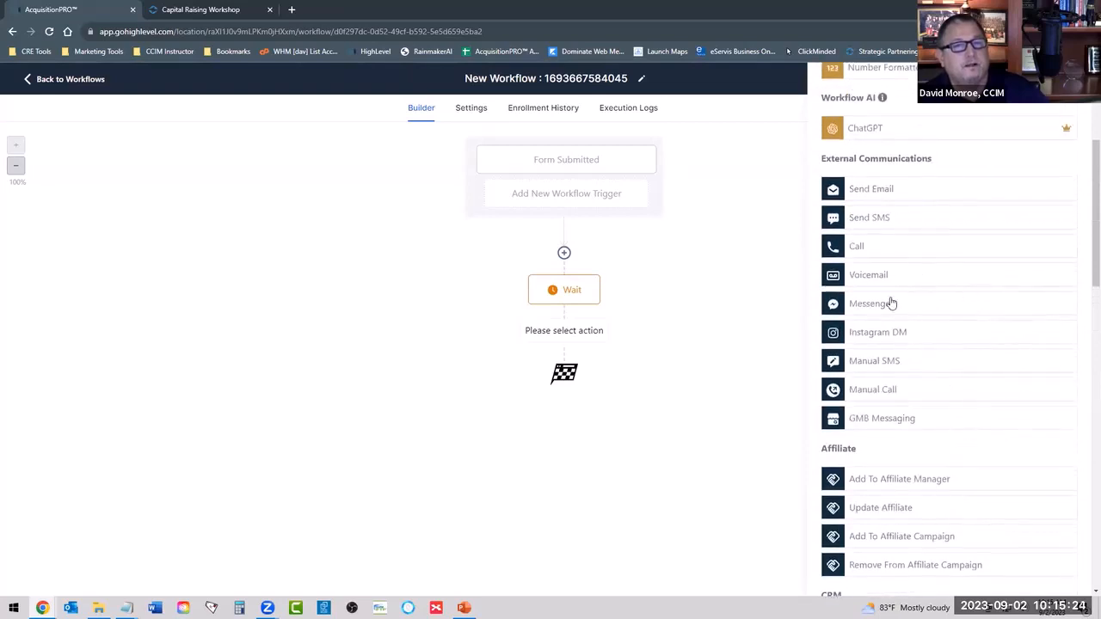
click(858, 275)
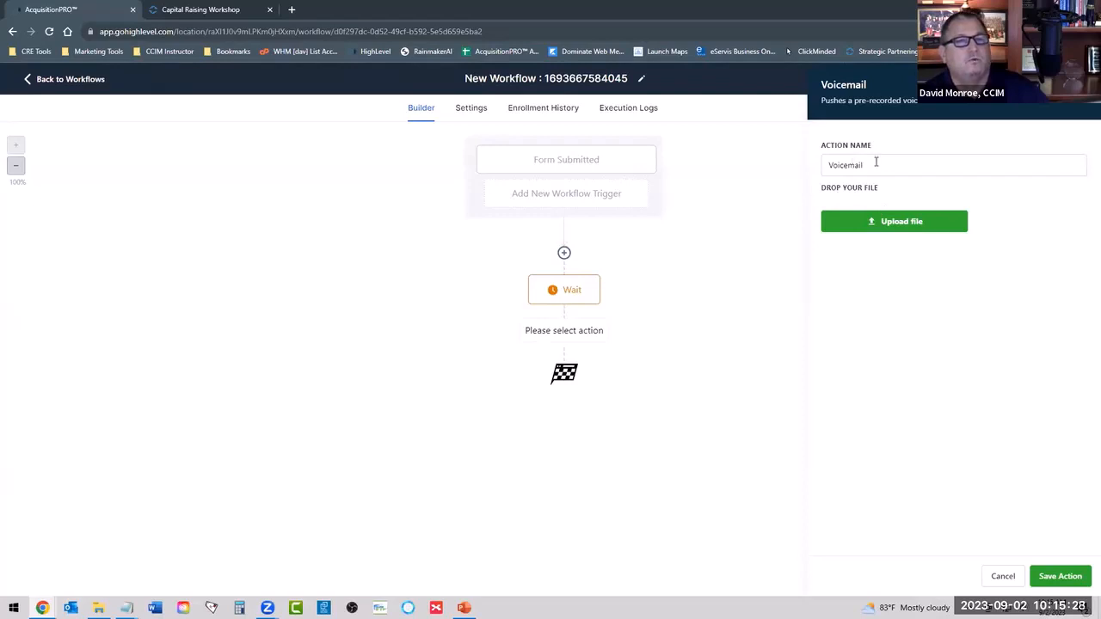
Browse the 10 - CCIM Designation folders on the Elements (F:) drive, including CCIM eCampus, for a voicemail file to upload.
click(902, 224)
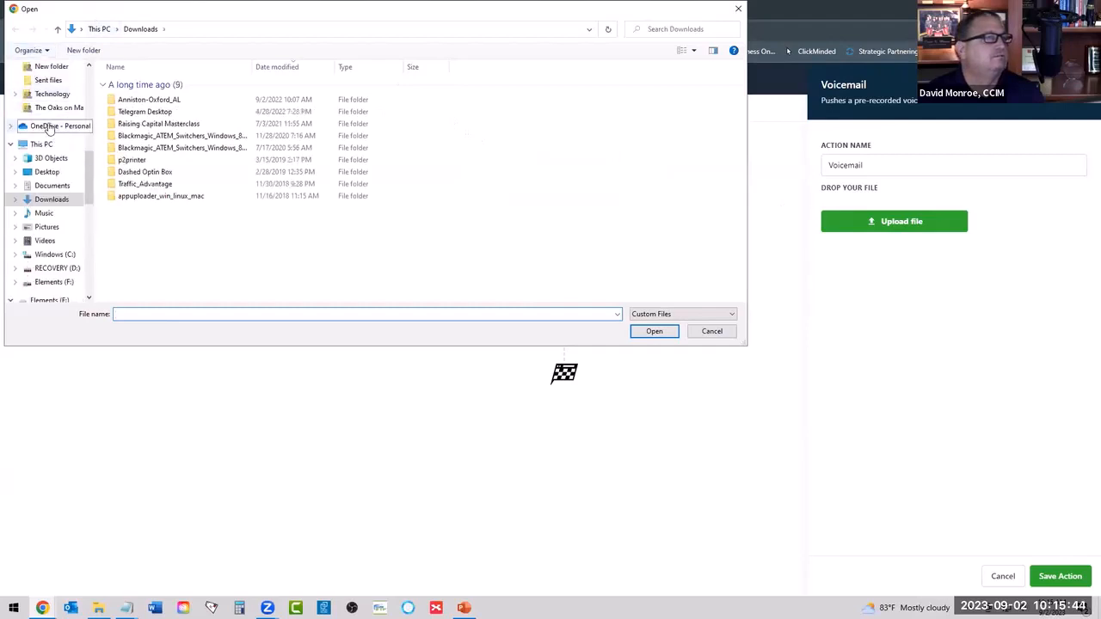
scroll(47, 129, up, 10)
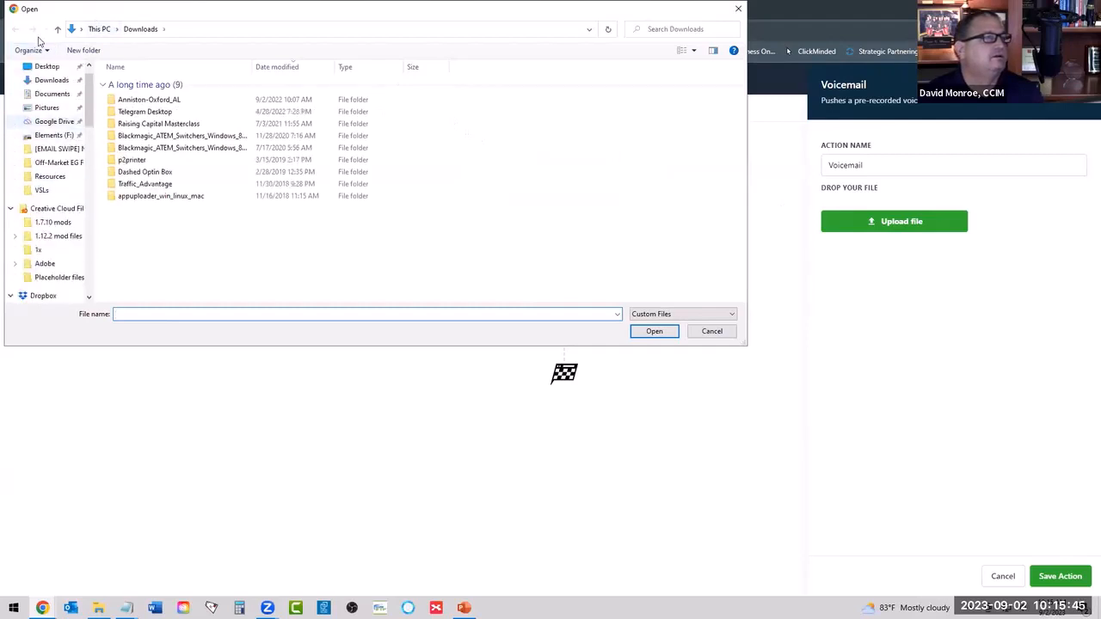
click(48, 135)
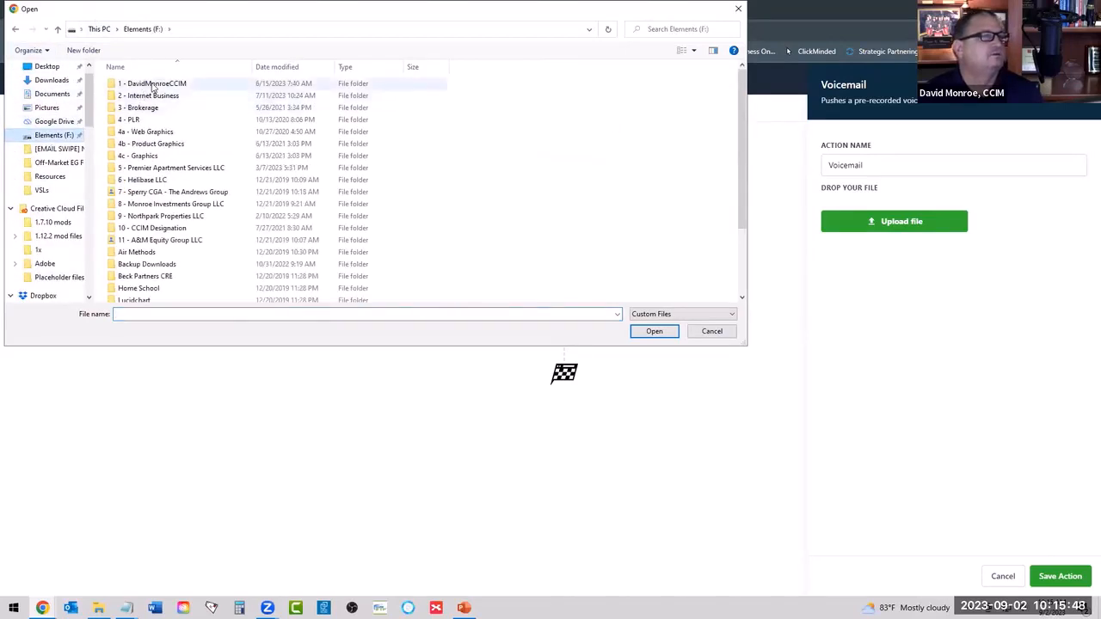
click(152, 226)
double_click(152, 226)
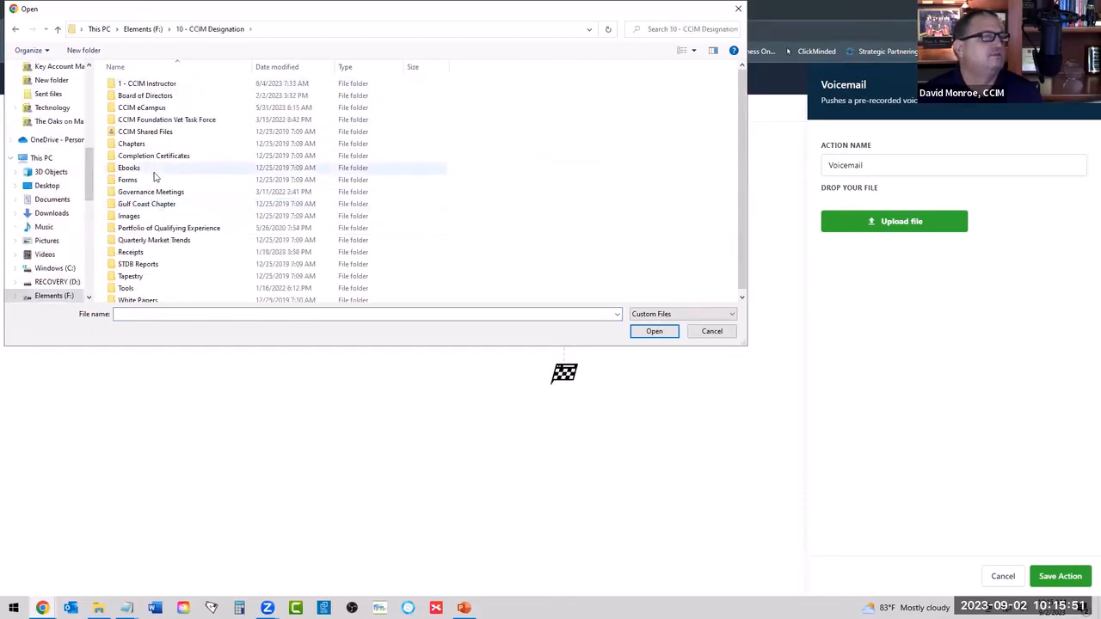
double_click(151, 84)
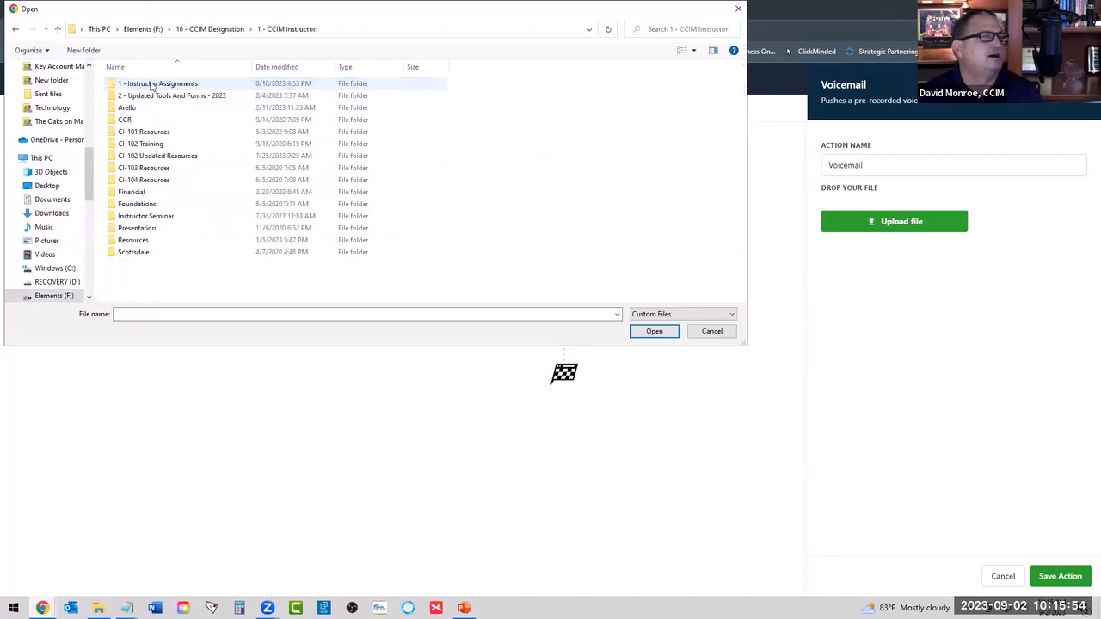
click(215, 29)
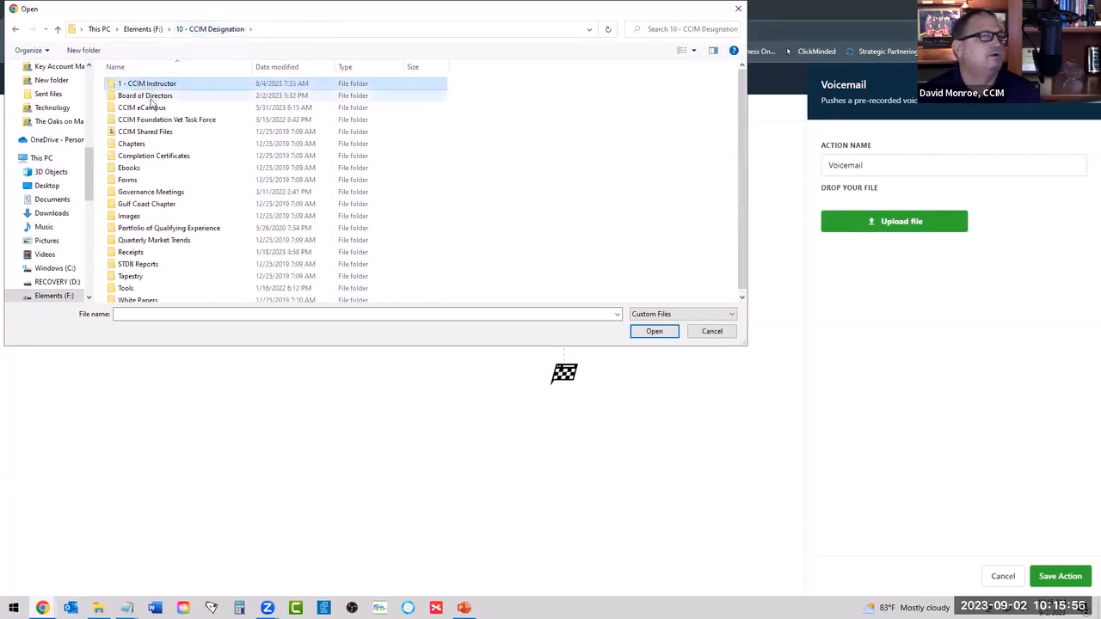
double_click(146, 108)
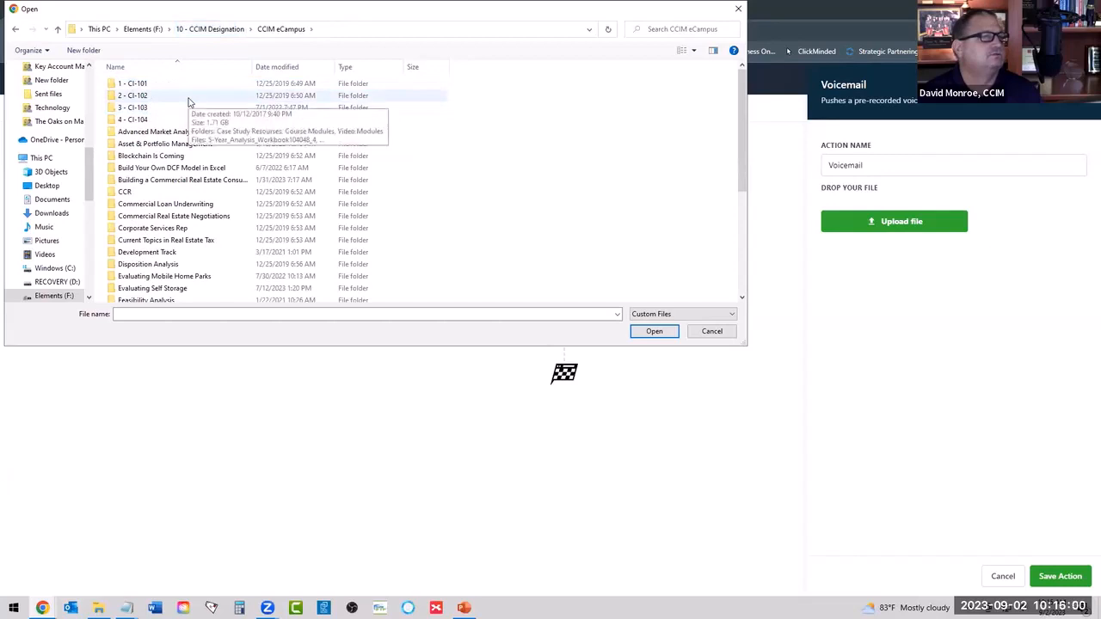
click(158, 170)
double_click(158, 170)
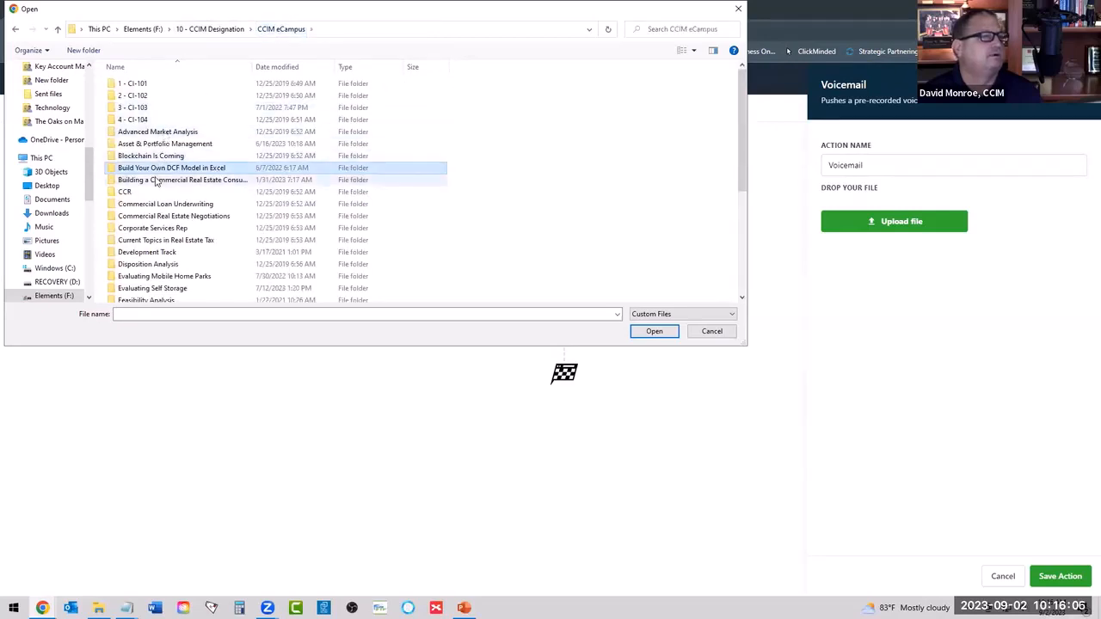
click(210, 28)
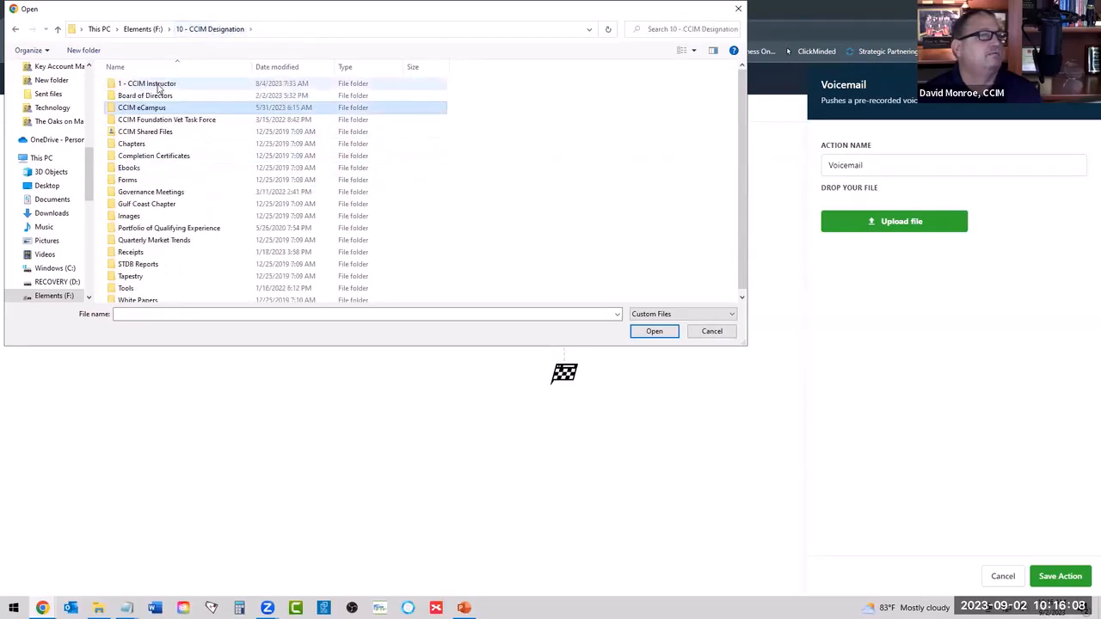
Search the 2023 instructor assignments, including the August 2023 and May 2023 folders of the CRE consulting course, for a voicemail file.
double_click(158, 83)
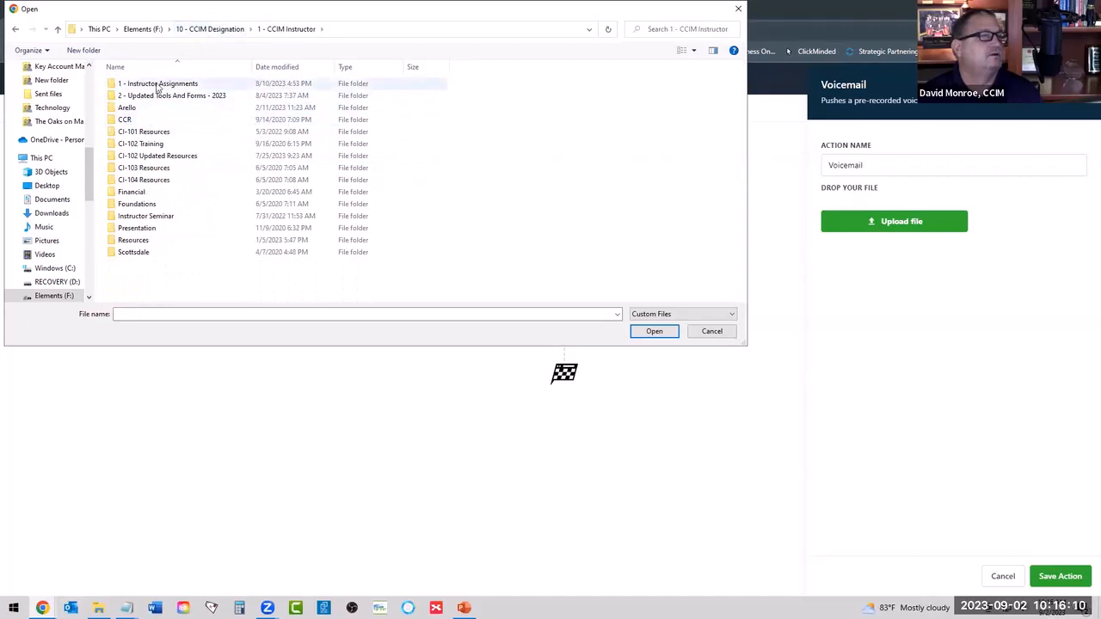
double_click(158, 85)
click(146, 121)
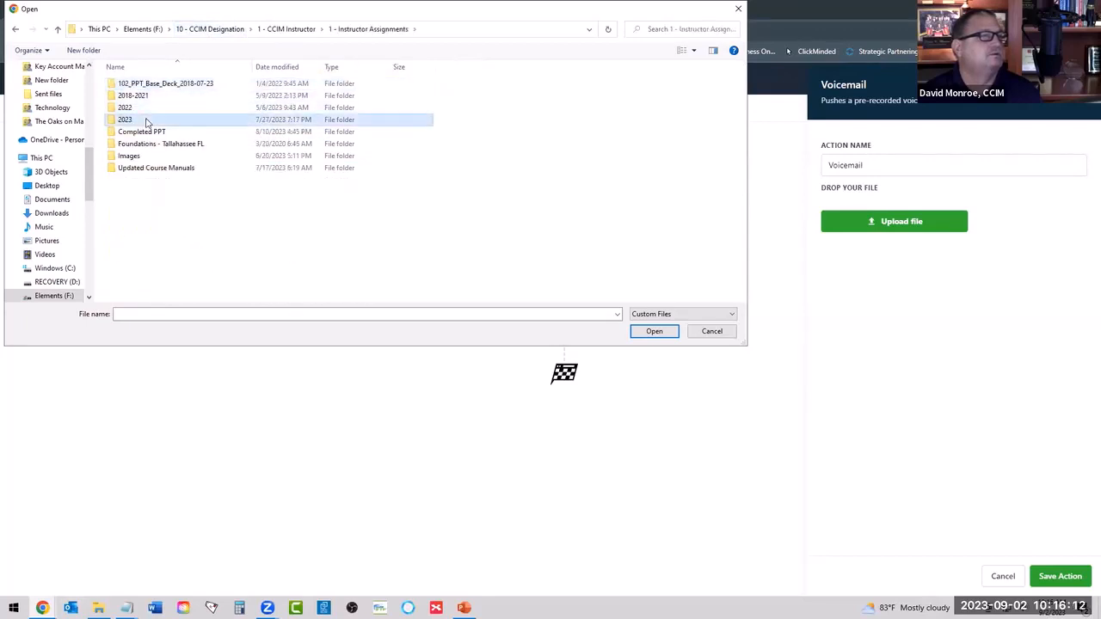
double_click(146, 121)
double_click(148, 119)
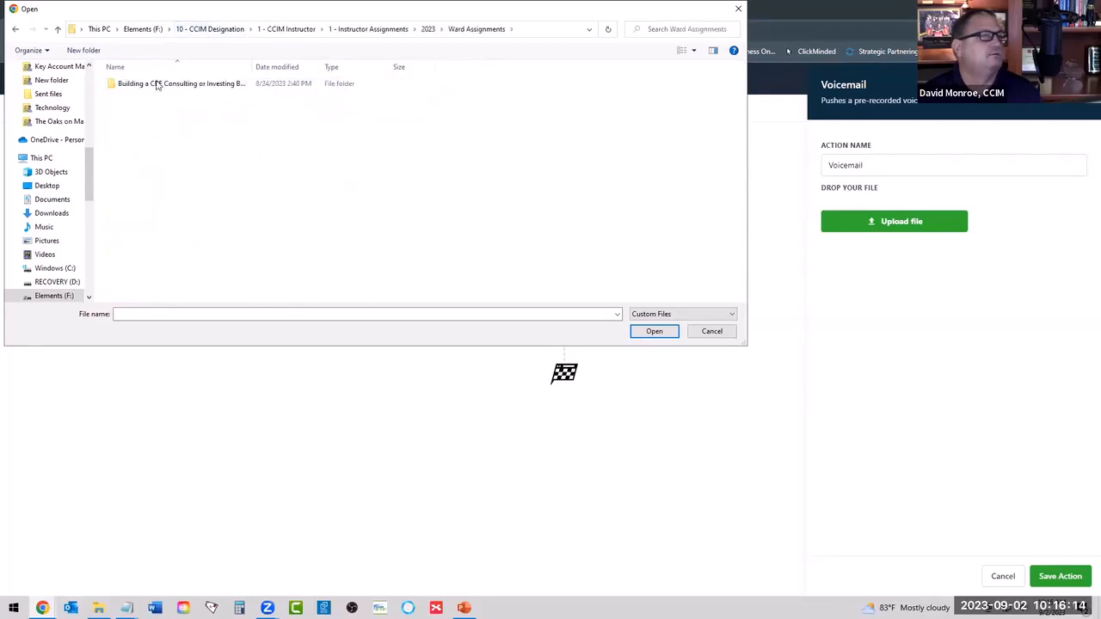
double_click(157, 83)
click(132, 102)
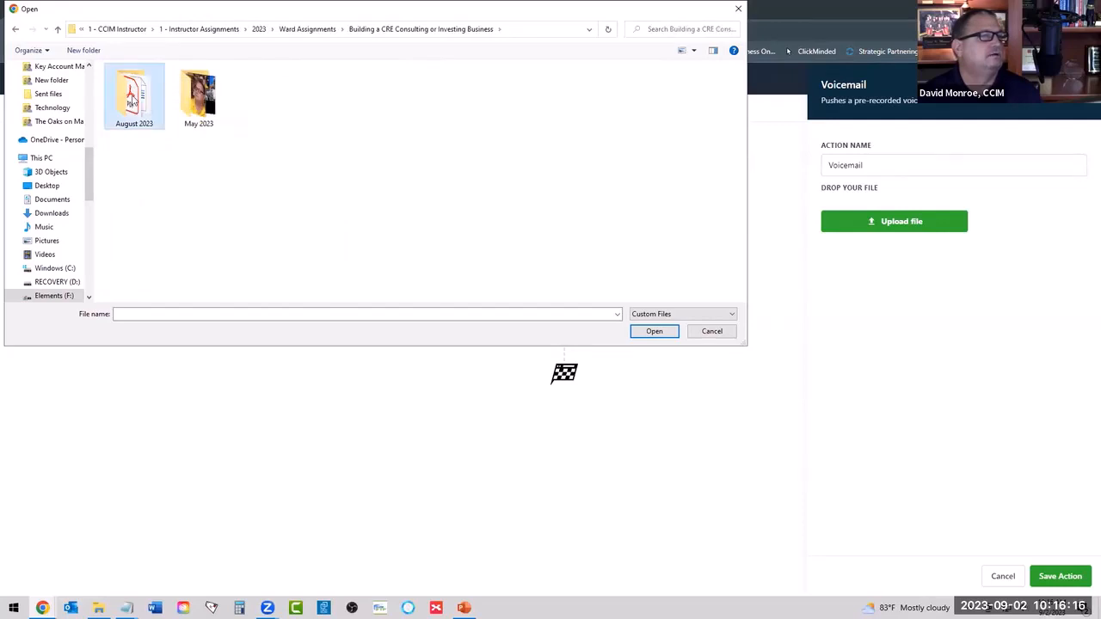
double_click(132, 101)
click(421, 29)
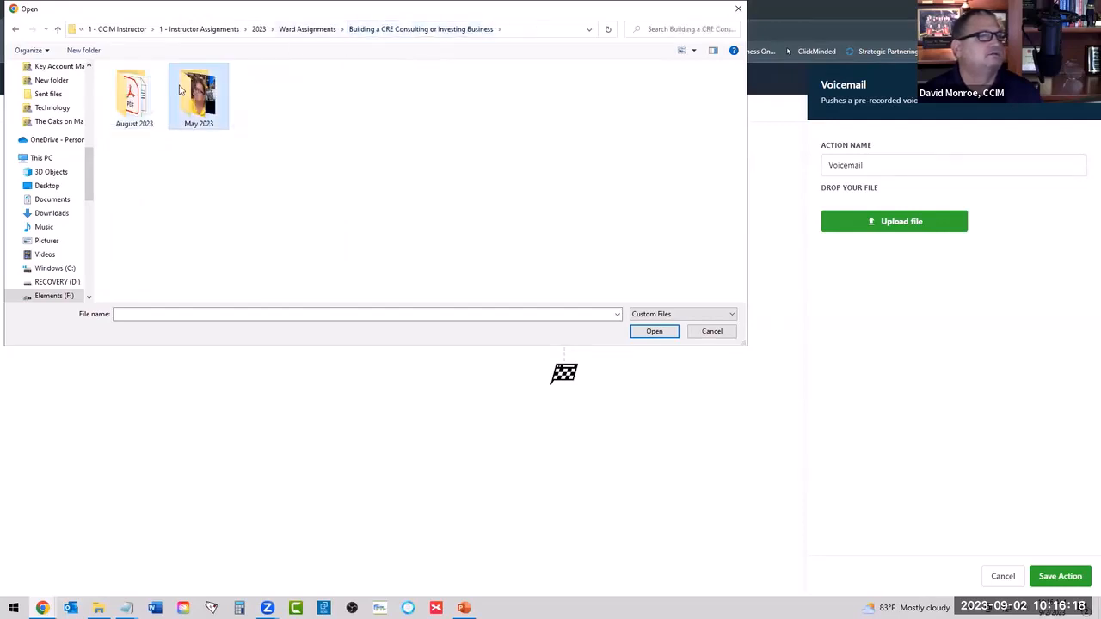
double_click(181, 89)
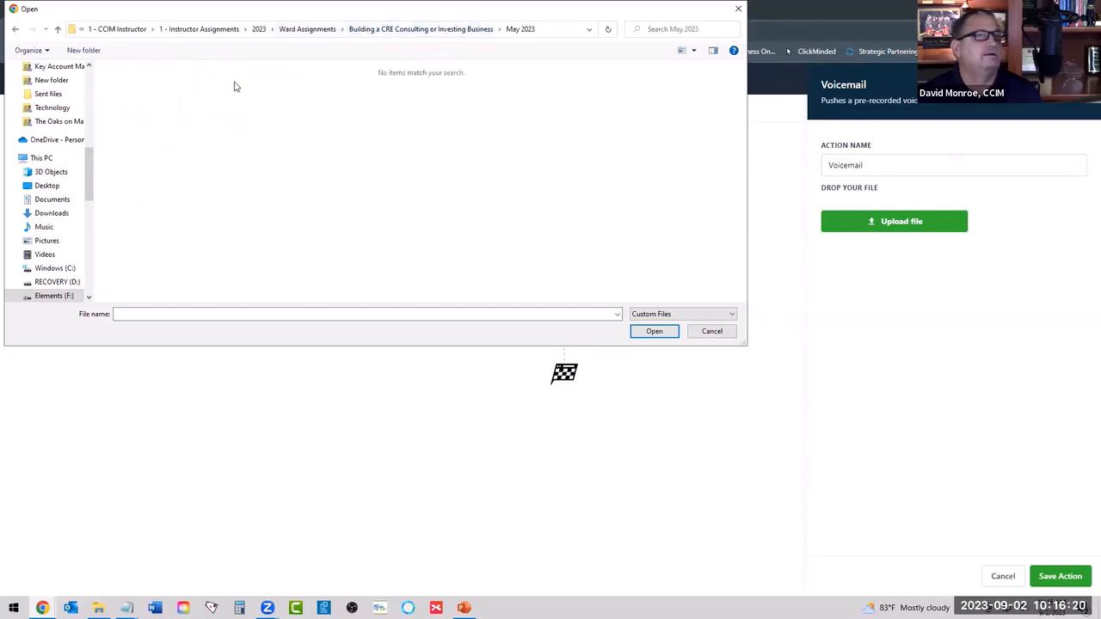
click(430, 29)
click(307, 30)
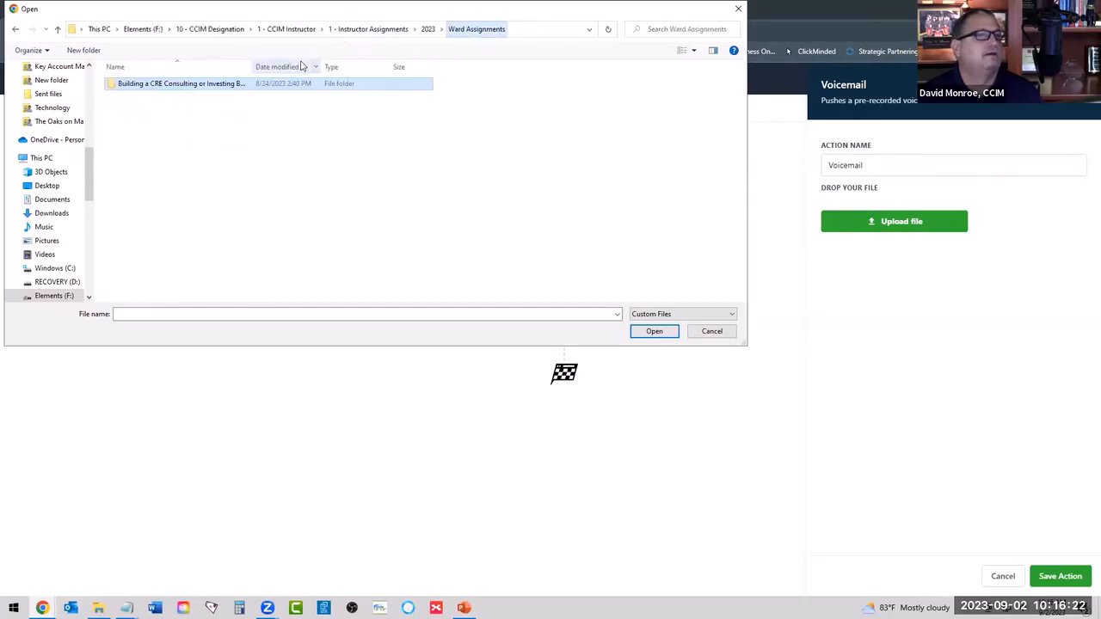
Cancel the file upload and try to save the Voicemail action without an attachment.
click(712, 331)
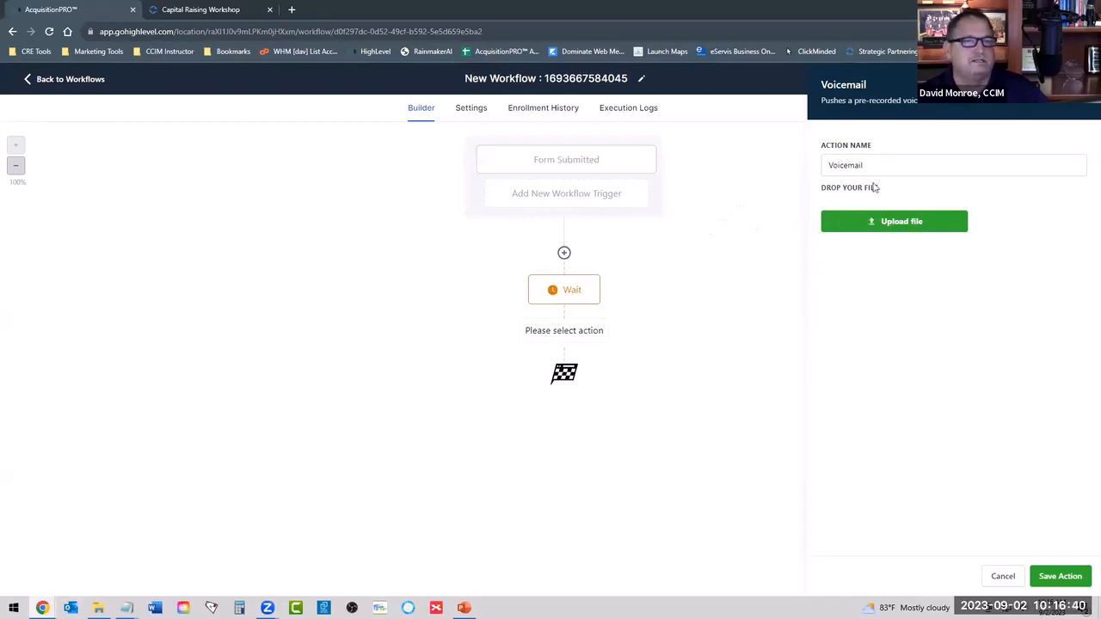
click(1060, 583)
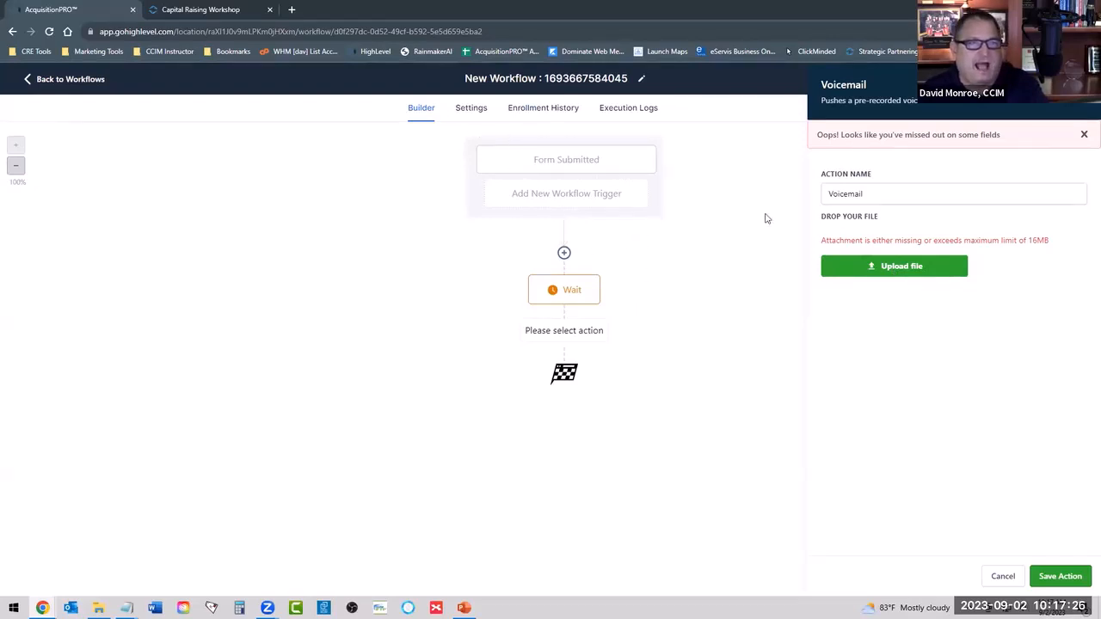
Rename the workflow to "5-Min Ringless VM".
click(597, 79)
triple_click(597, 79)
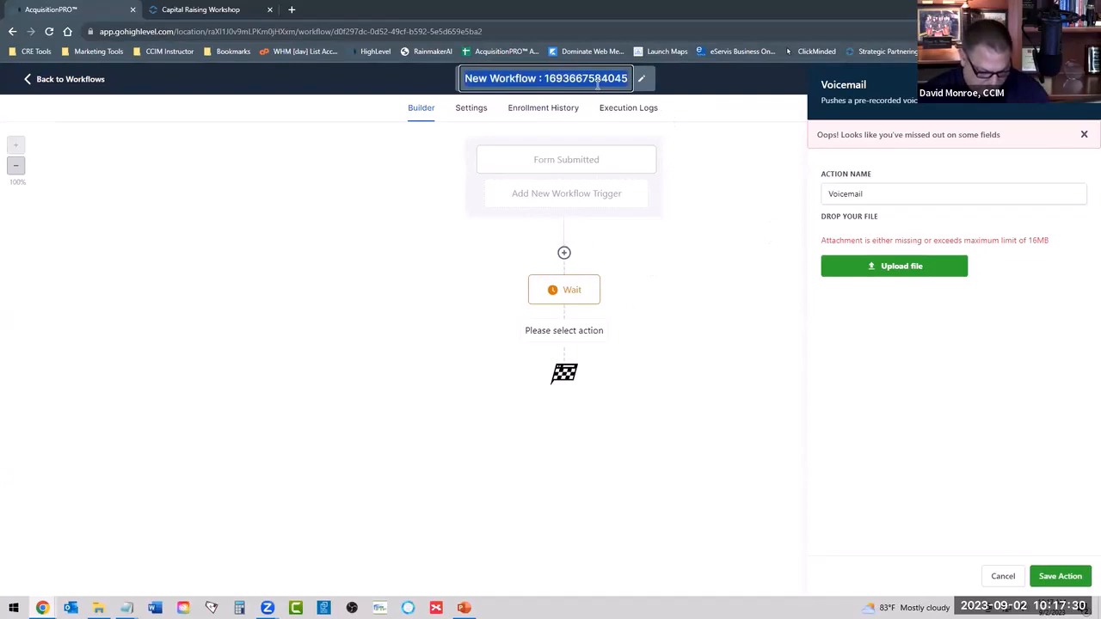
key(BackSpace)
text(Ring)
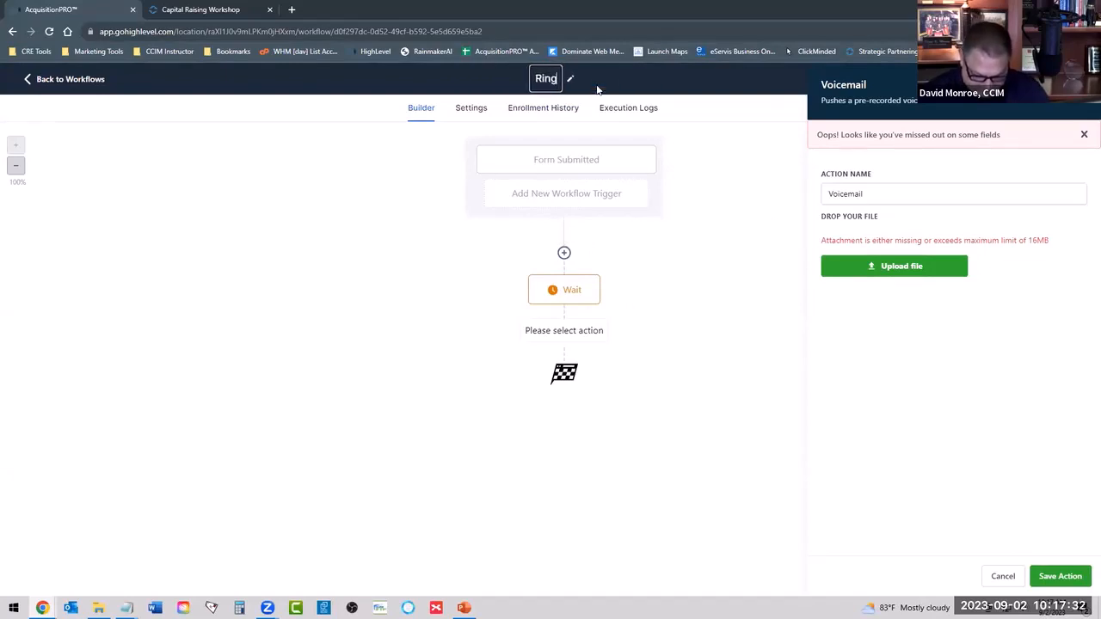
text(less VM)
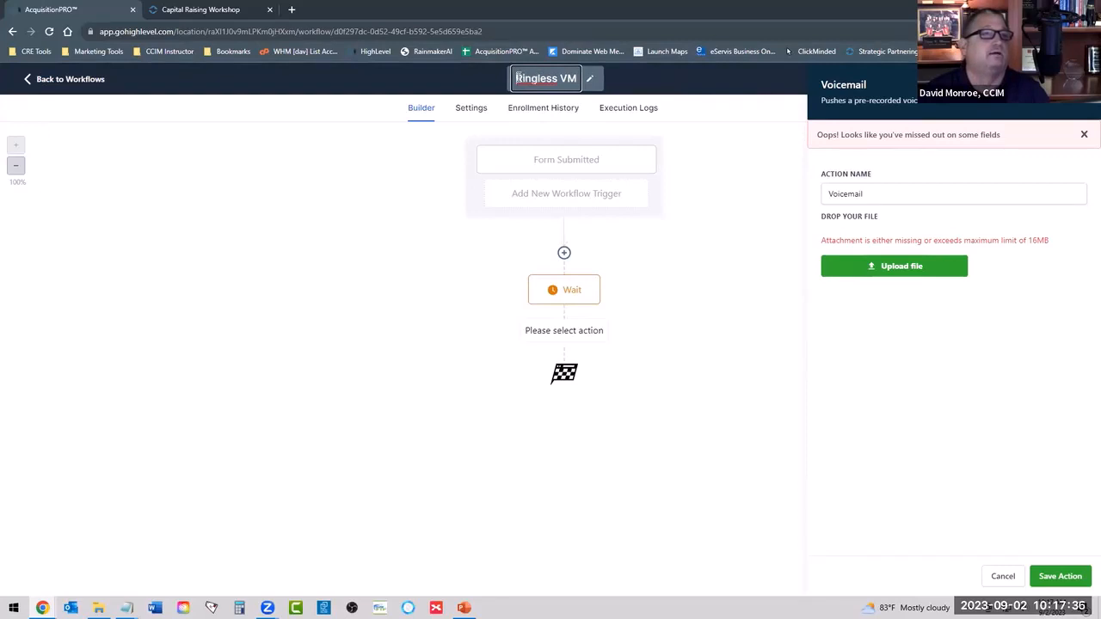
key(Home)
text(5-Min)
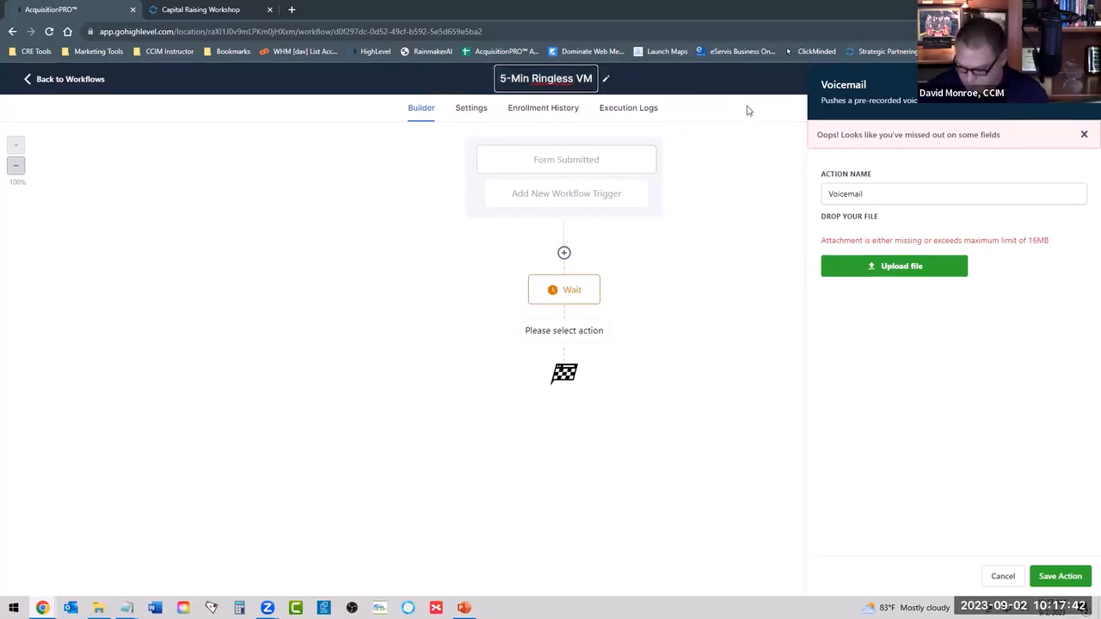
Finish the workflow rename, close the Voicemail action without saving it, and return to the workflow list.
key(Return)
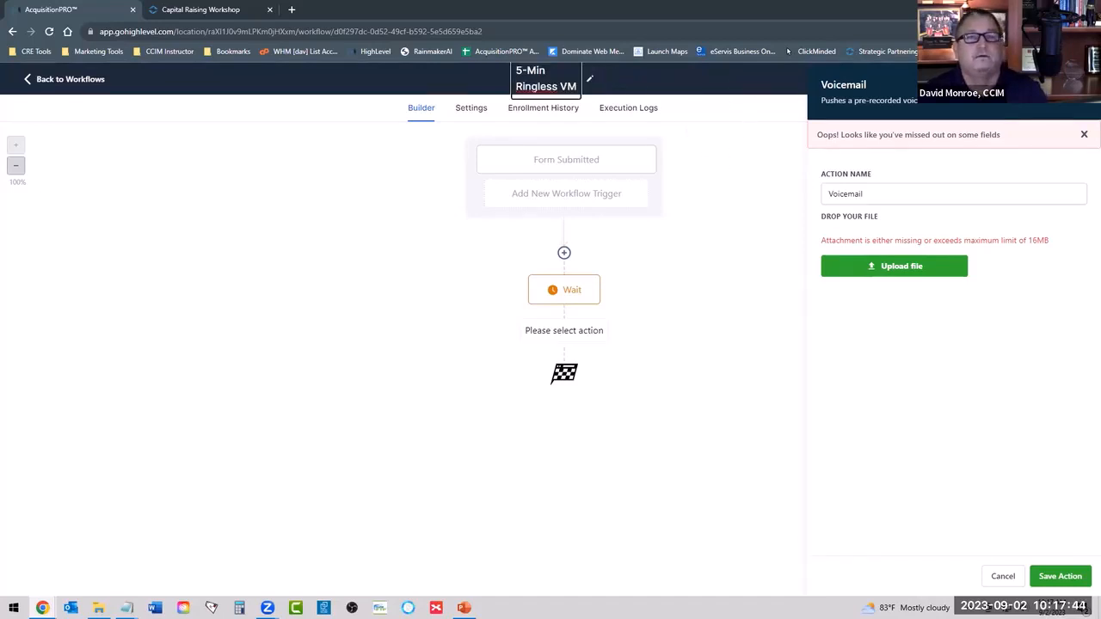
click(714, 181)
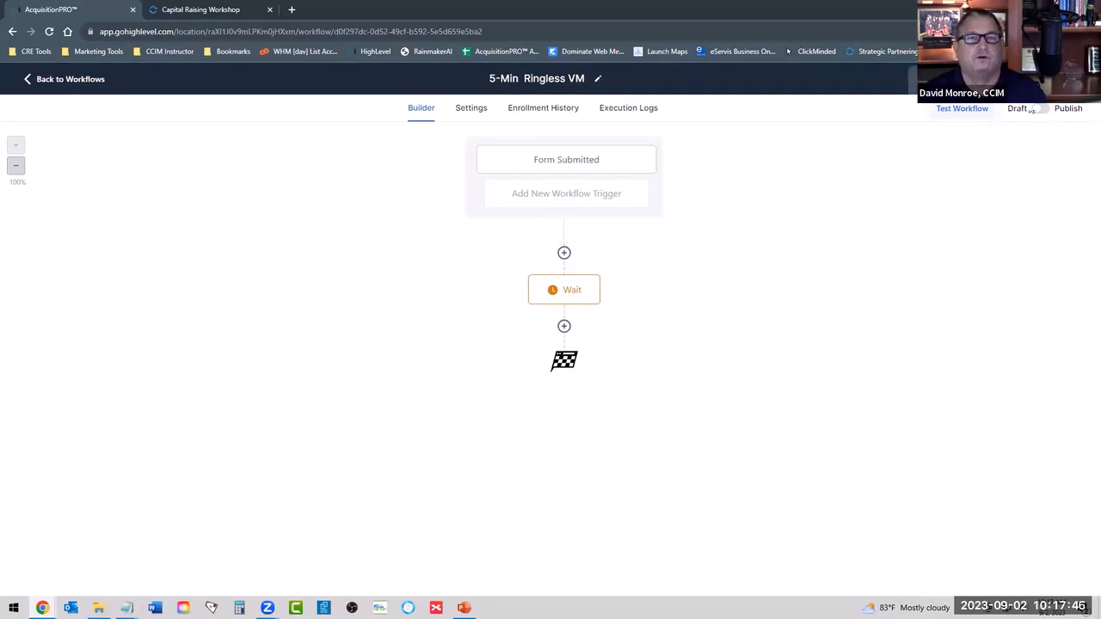
click(29, 80)
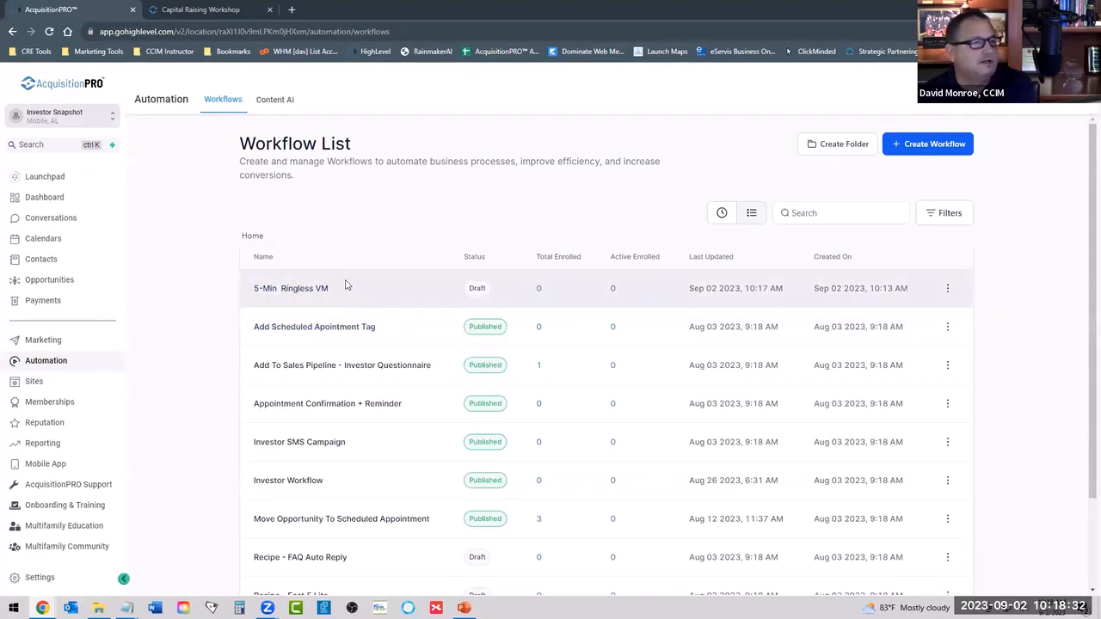
Review the Add Scheduled Apointment Tag workflow, checking its Customer Booked Appointment trigger and Add Tag action, and return to the workflow list.
scroll(346, 285, down, 2)
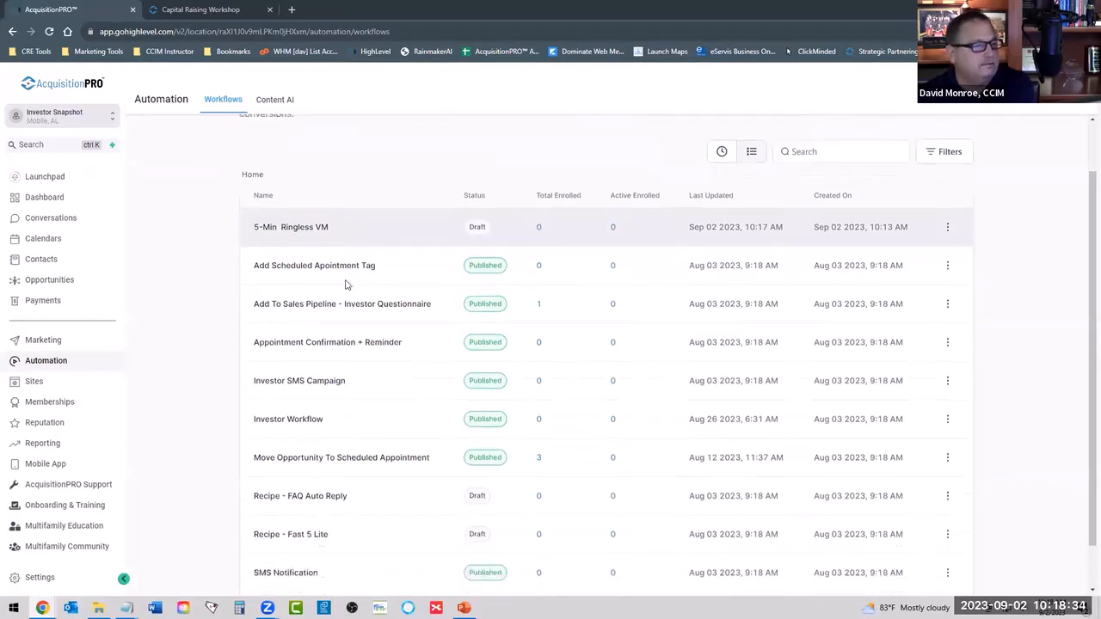
scroll(346, 284, up, 2)
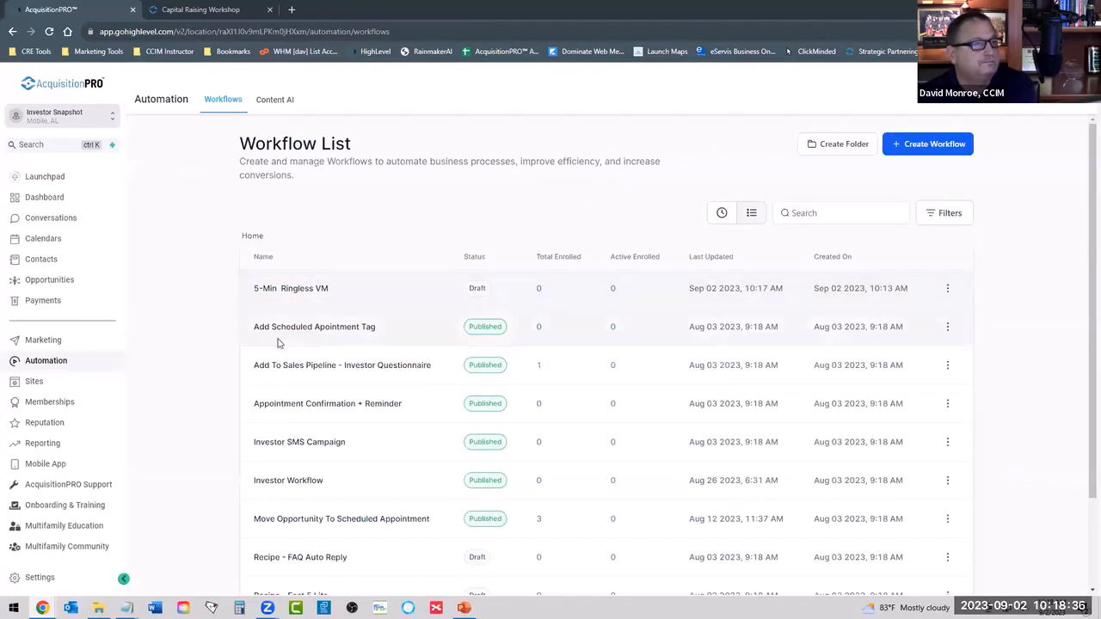
click(336, 328)
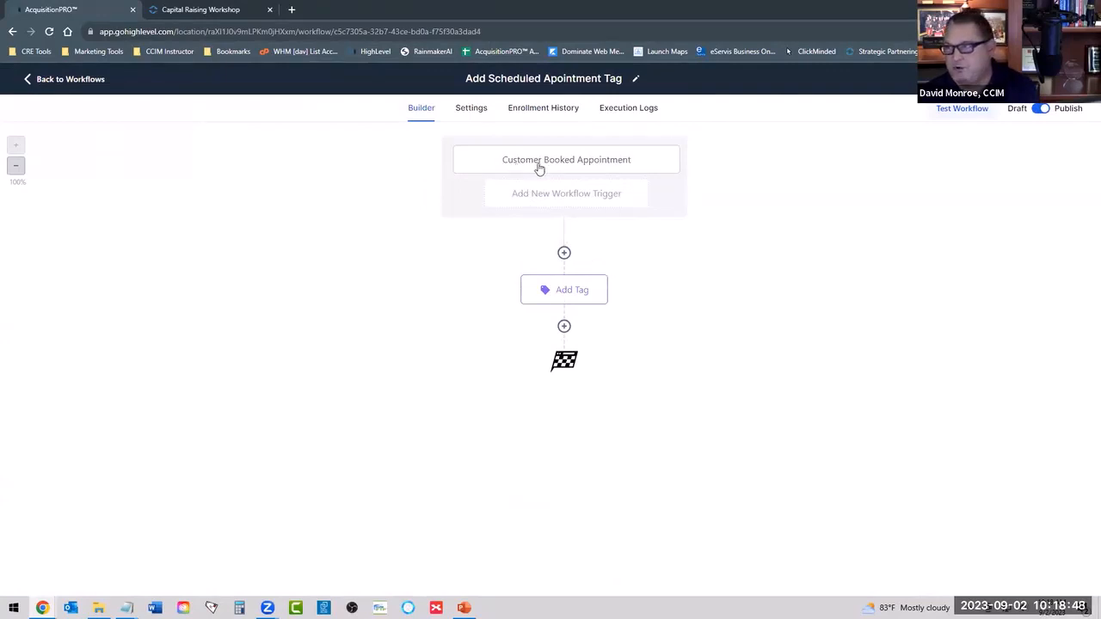
click(563, 294)
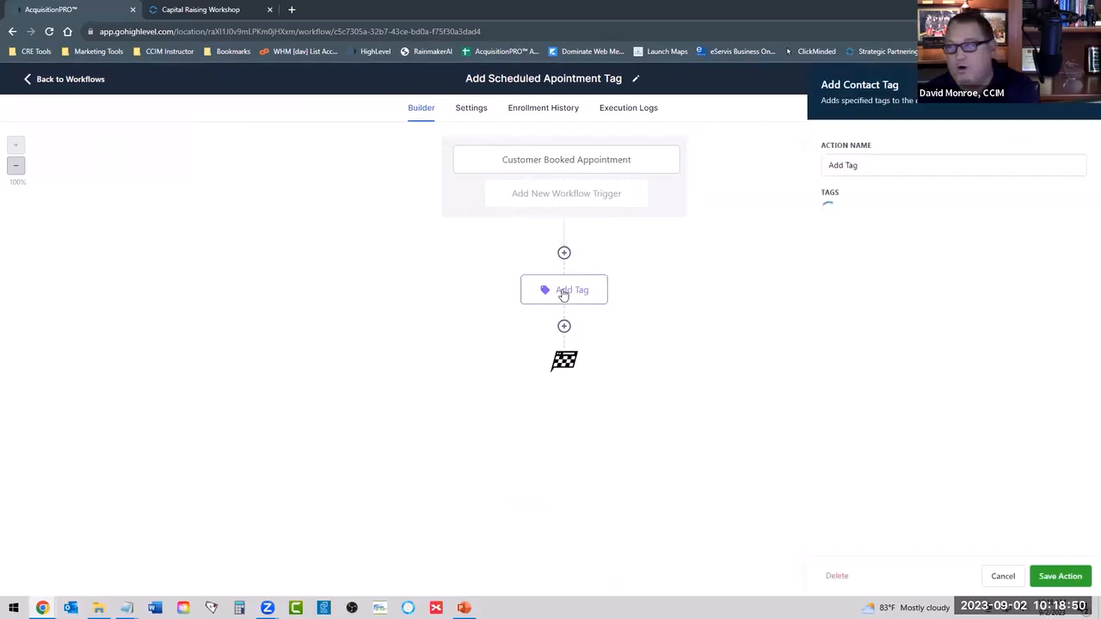
click(520, 164)
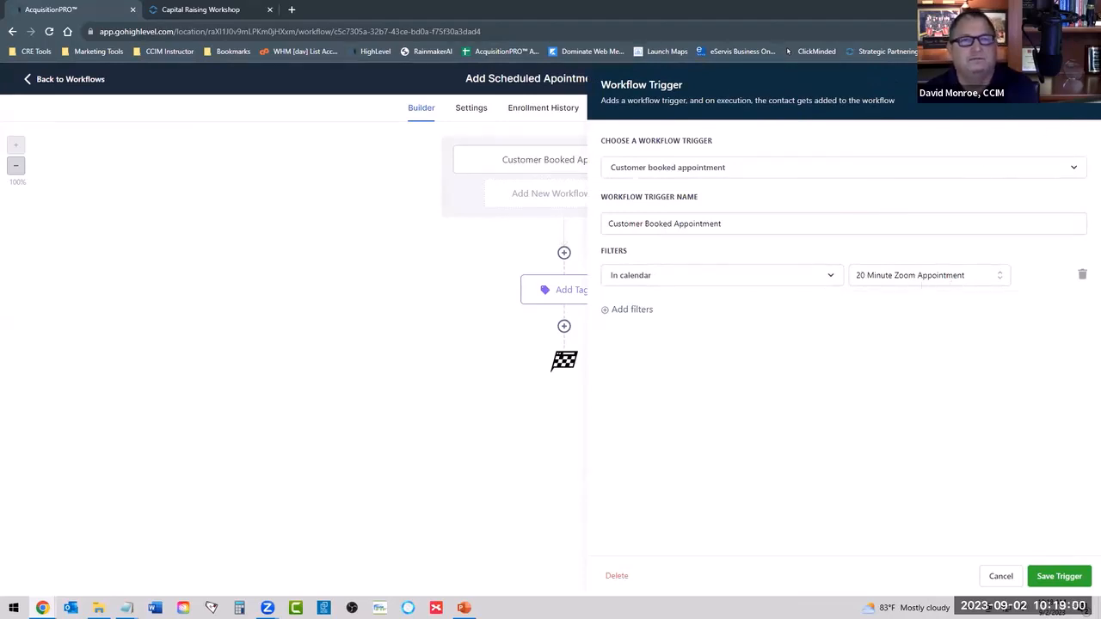
click(1079, 85)
click(565, 288)
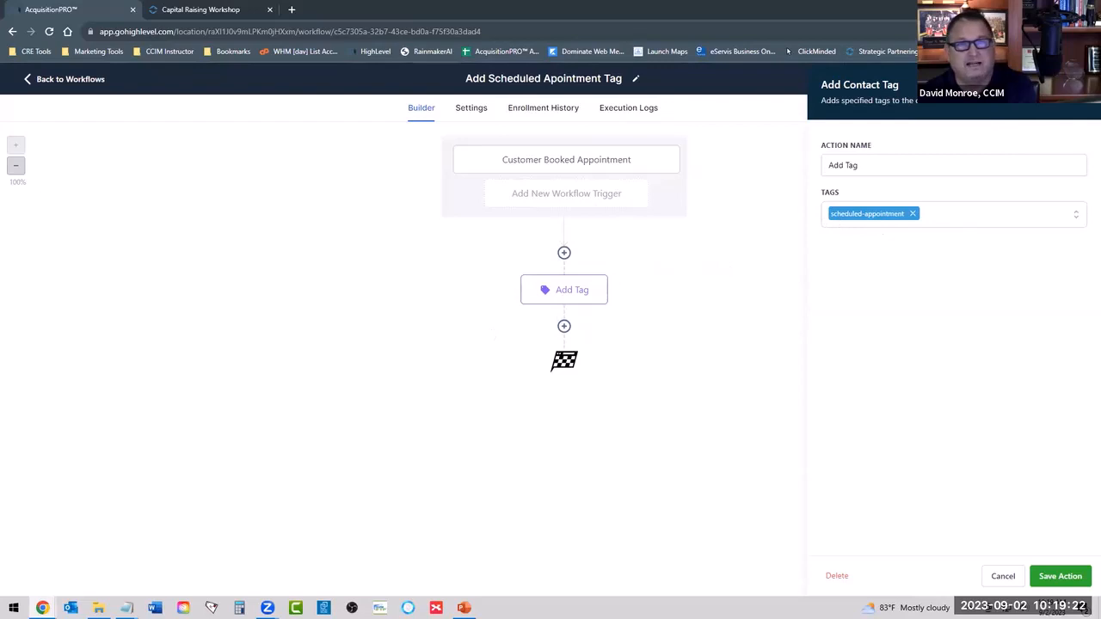
click(1080, 86)
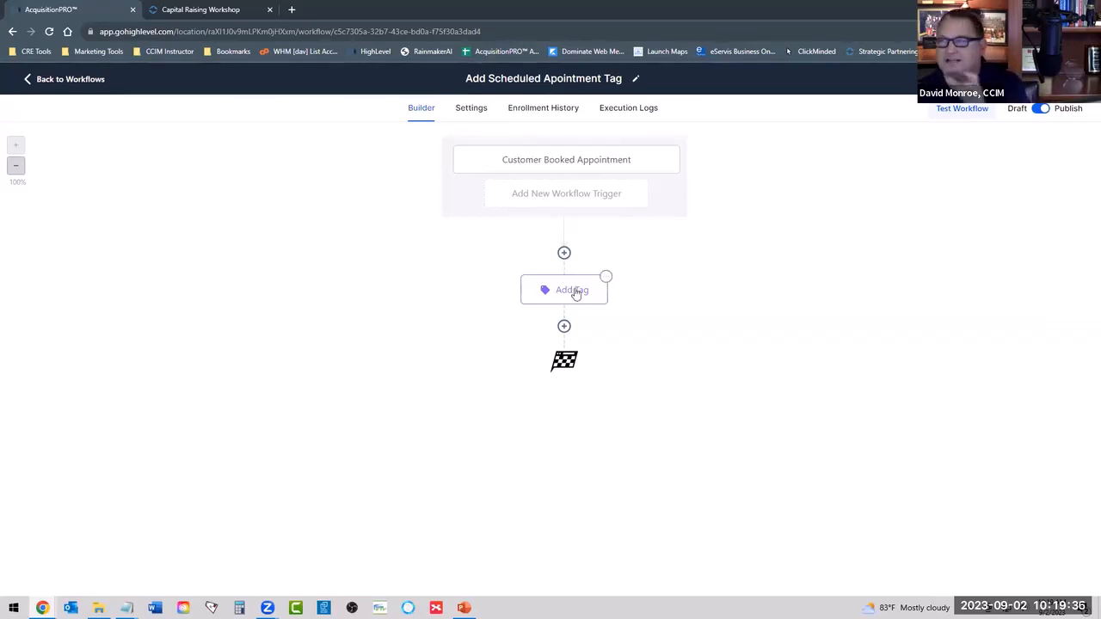
click(66, 77)
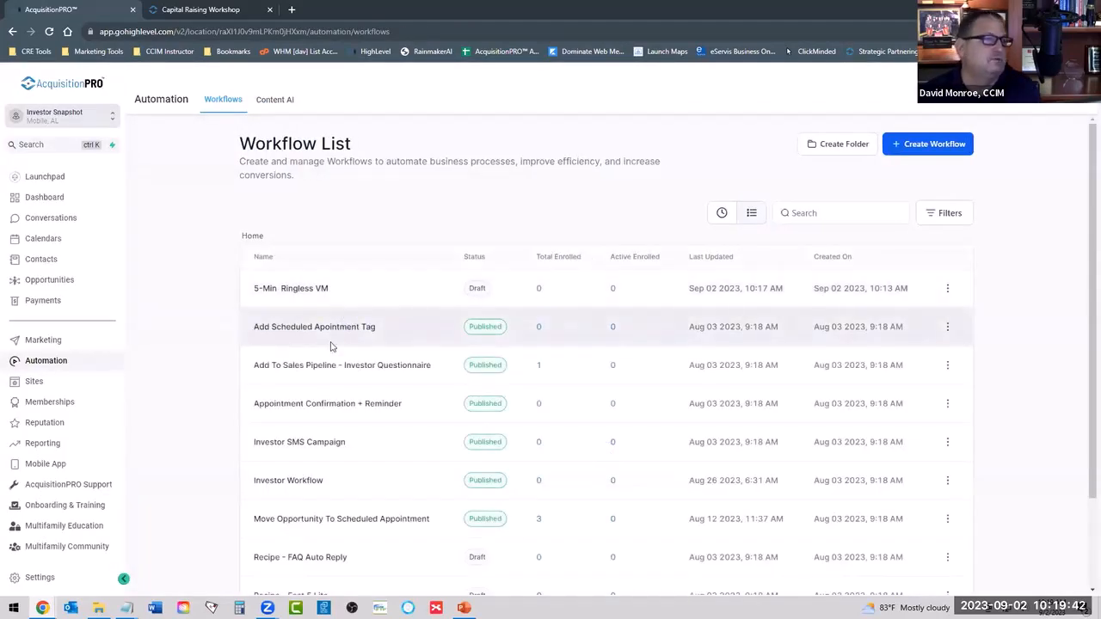
Review the trigger settings of the Appointment Confirmation + Reminder workflow and return to the workflow list.
click(320, 404)
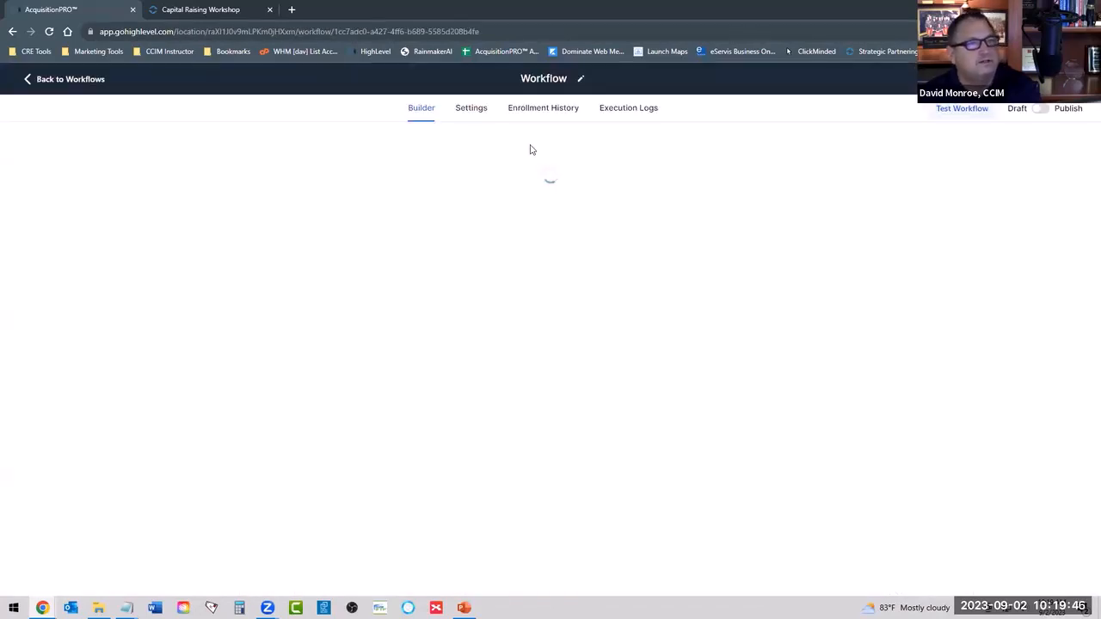
click(557, 165)
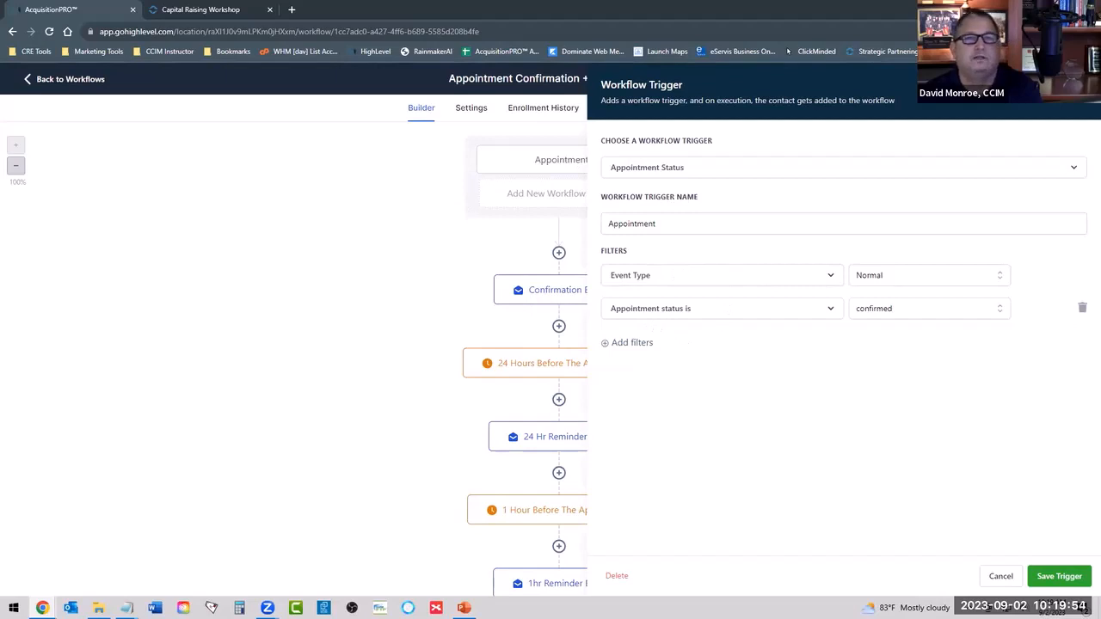
click(1079, 86)
click(74, 78)
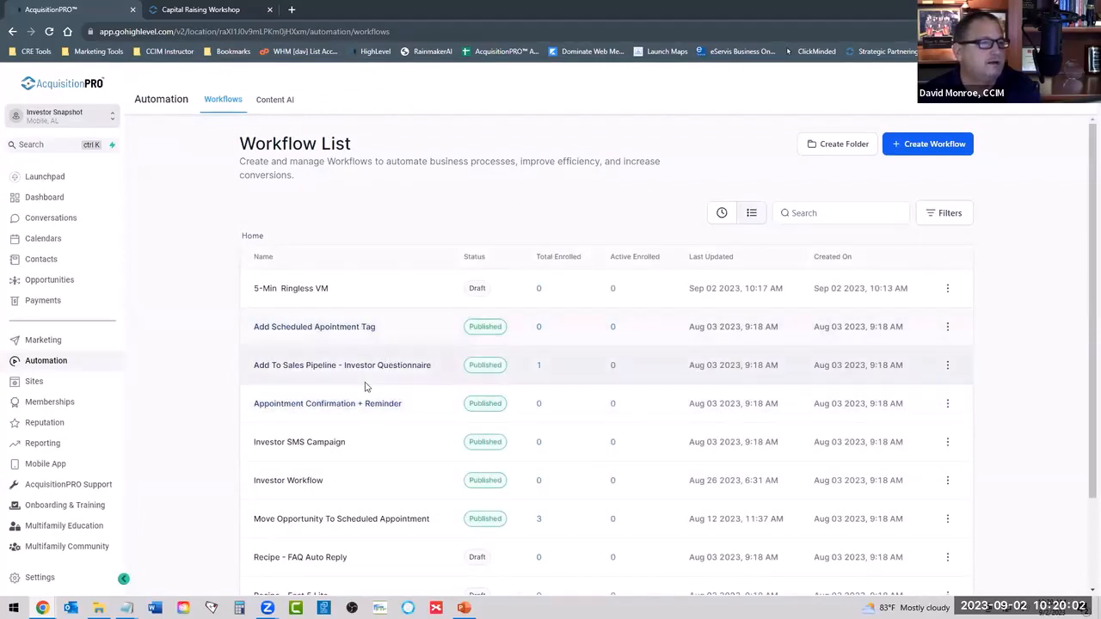
Open Investor Workflow and inspect the filters of its two Form Submitted triggers.
scroll(365, 384, down, 2)
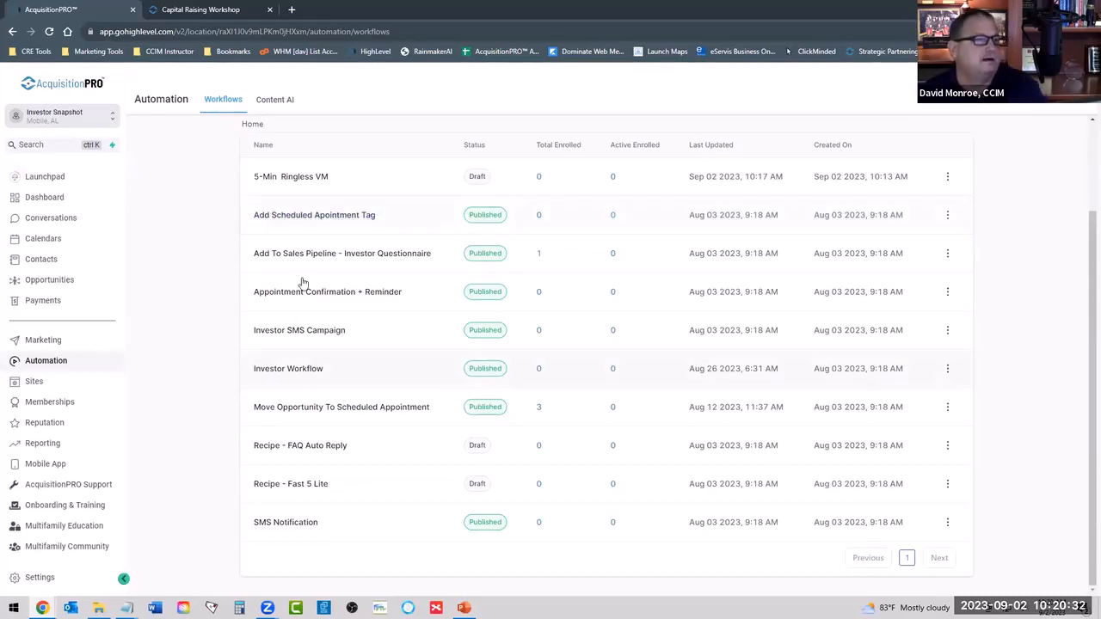
click(288, 368)
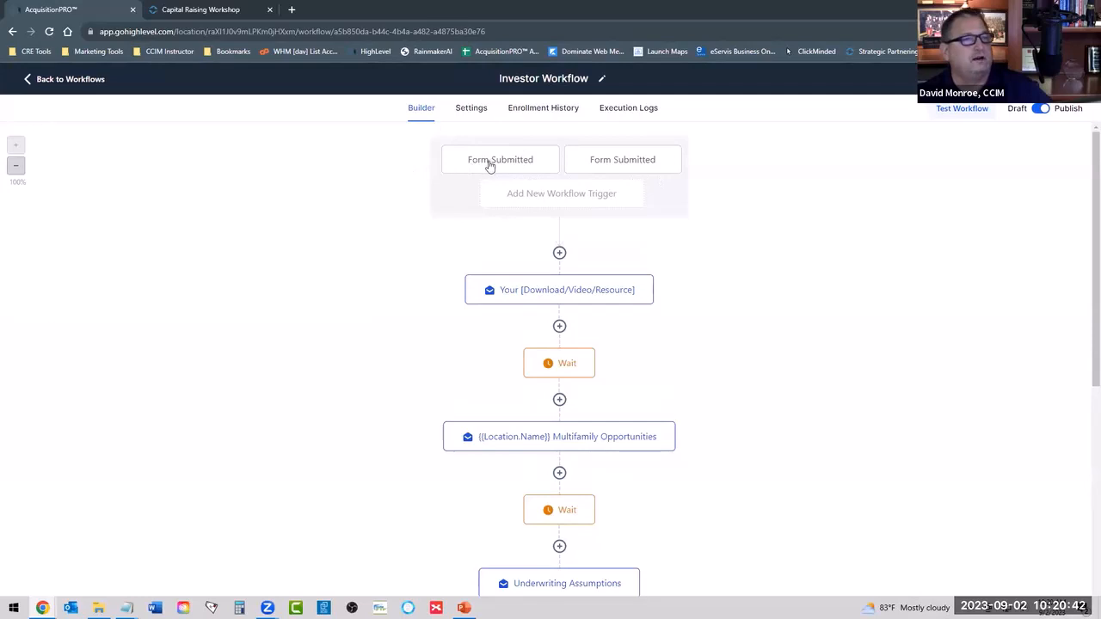
click(487, 163)
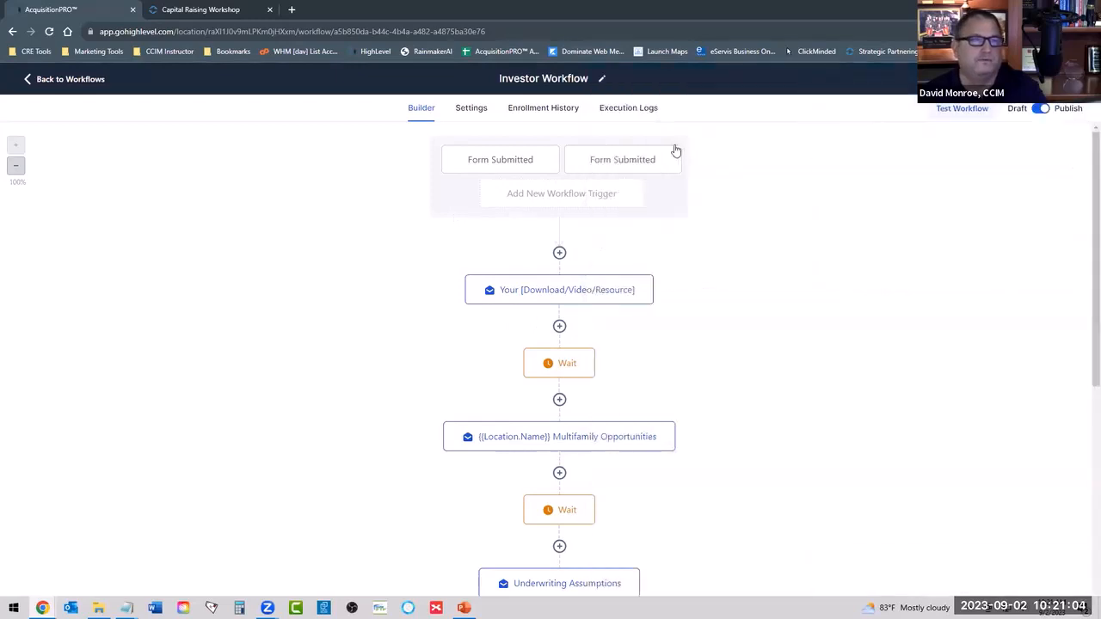
click(633, 160)
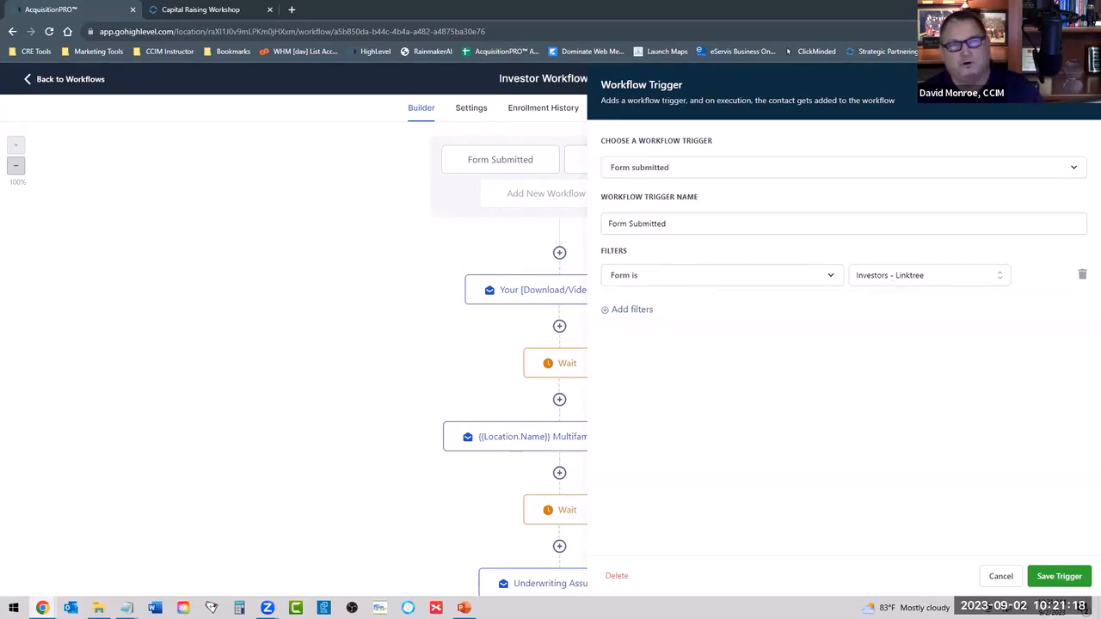
click(1081, 85)
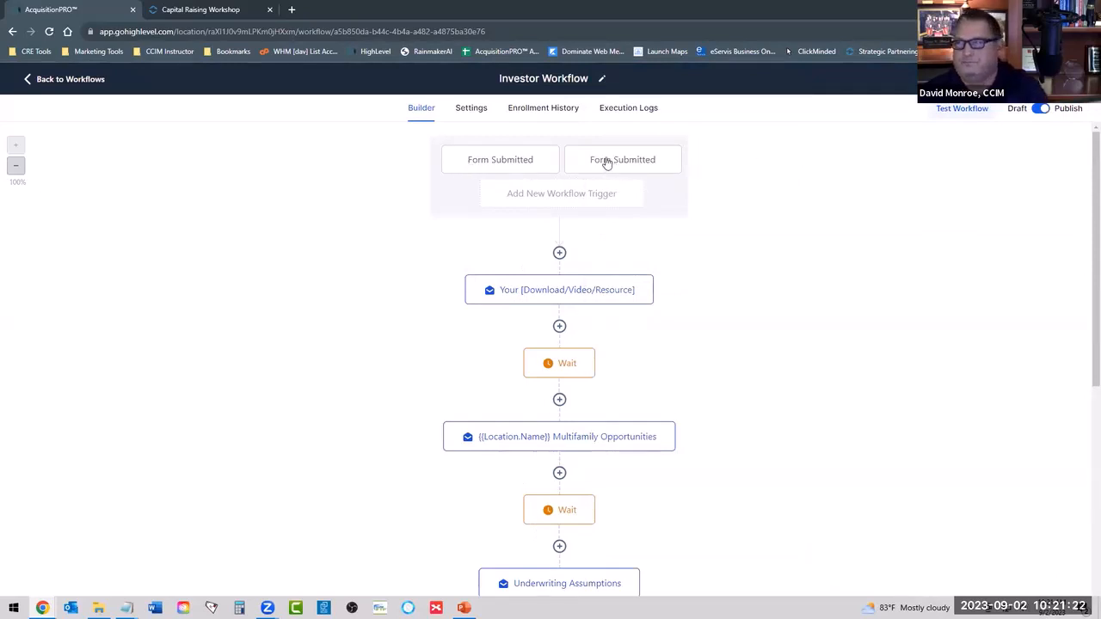
Add a Contact Tag trigger to Investor Workflow with a Tag Added filter for passive-investors and save it.
click(566, 194)
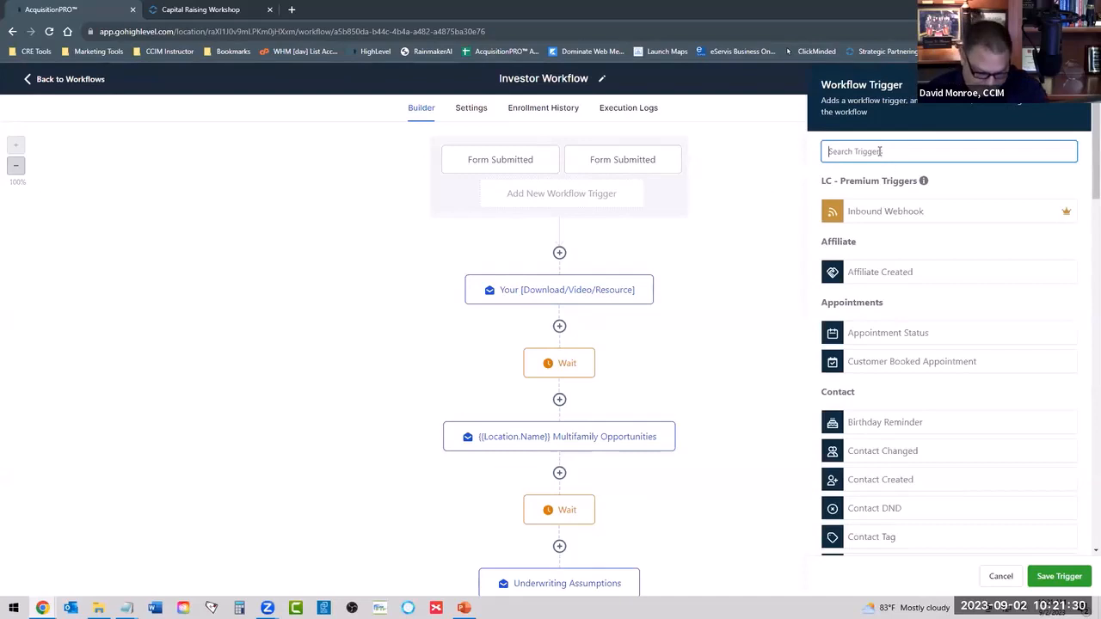
text(tag)
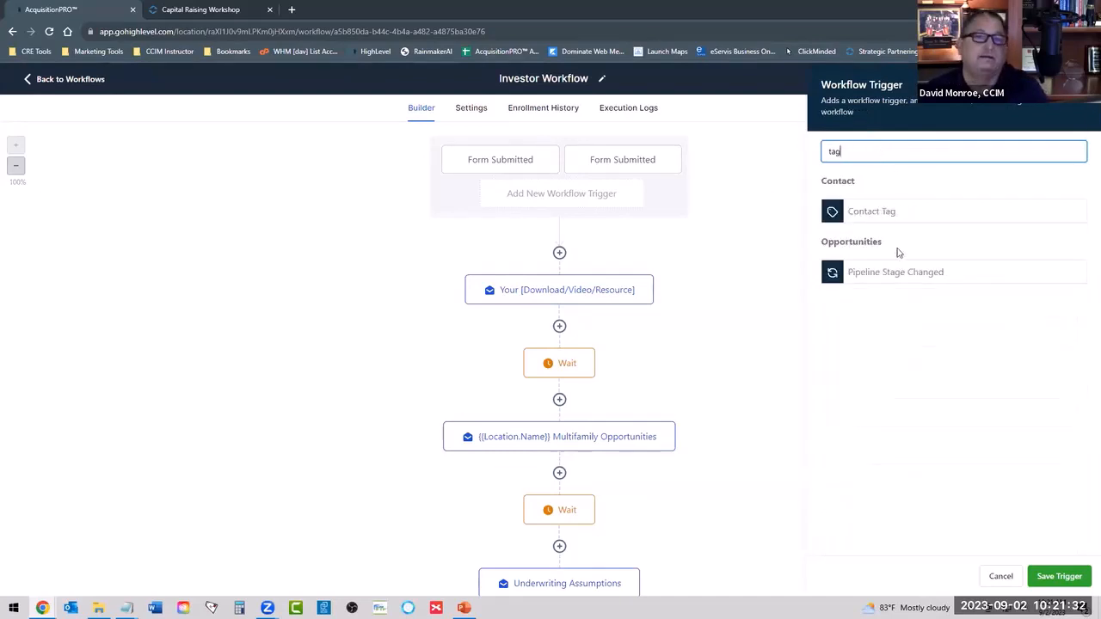
click(875, 214)
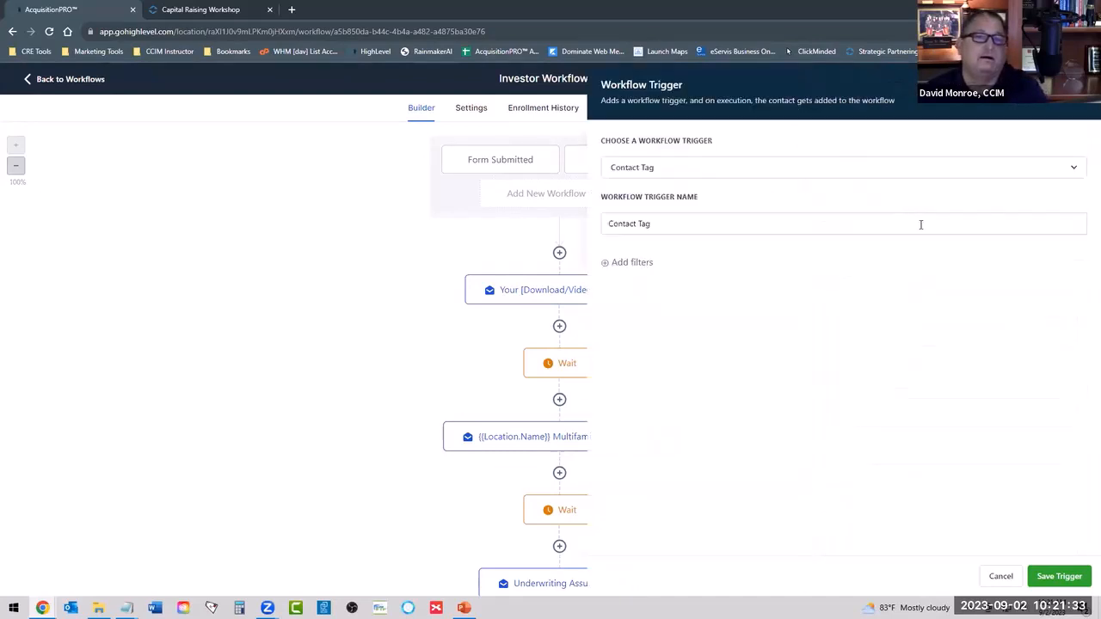
click(632, 263)
click(664, 284)
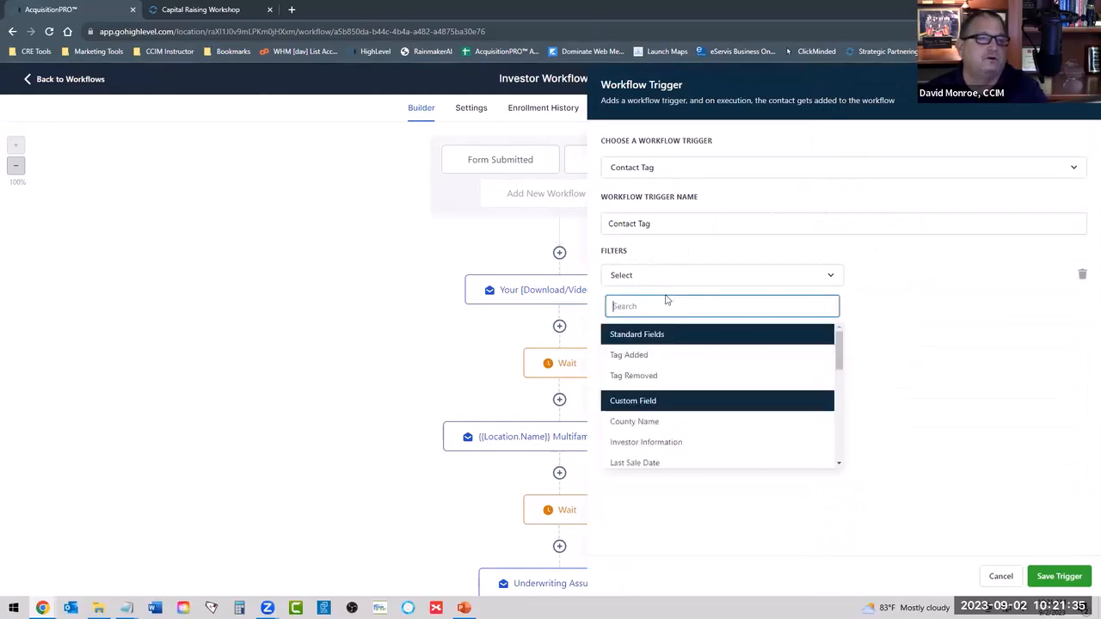
click(644, 356)
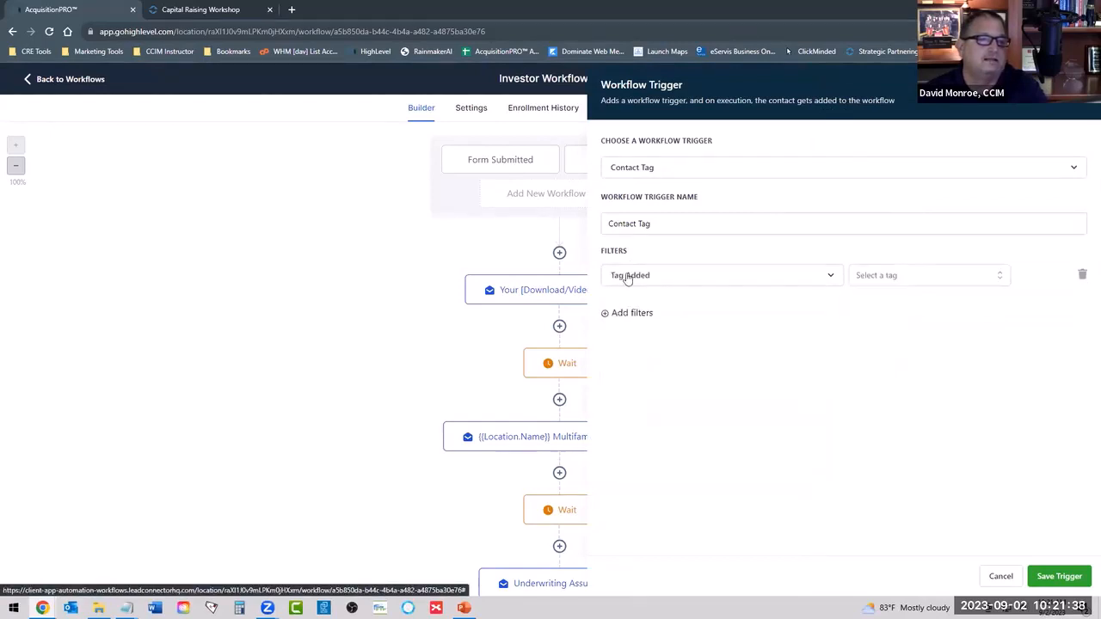
click(910, 277)
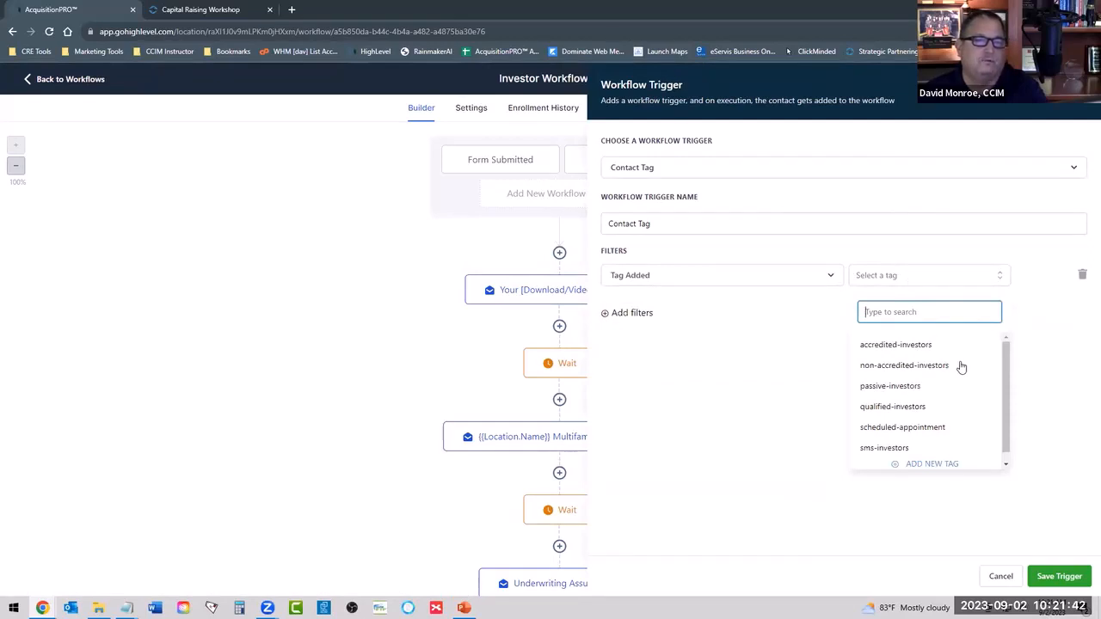
scroll(960, 367, down, 1)
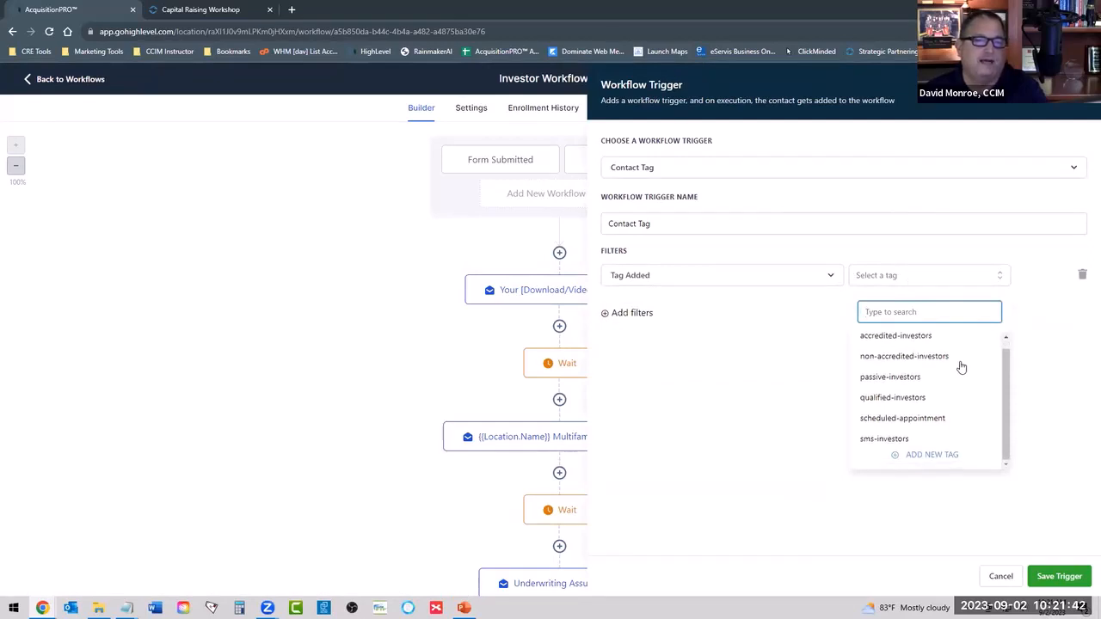
click(885, 382)
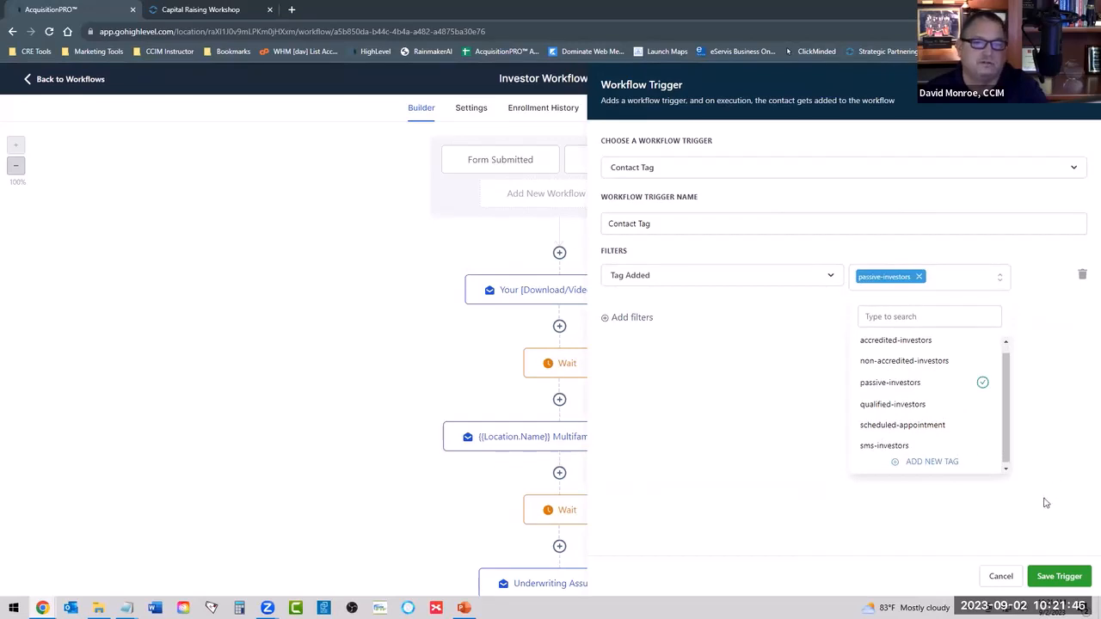
click(1066, 459)
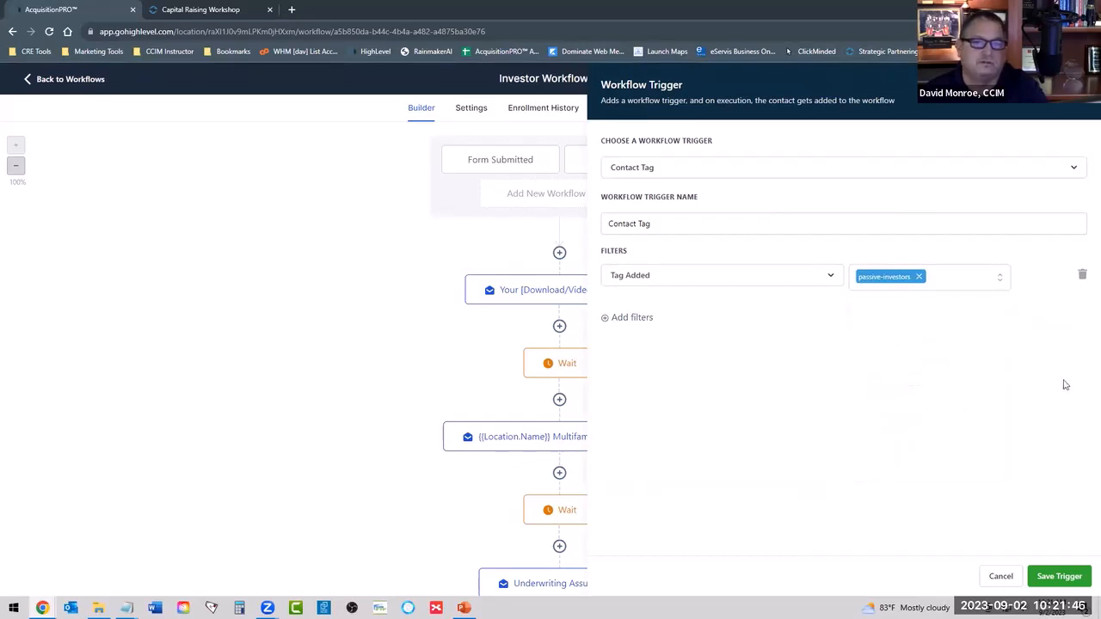
click(1055, 578)
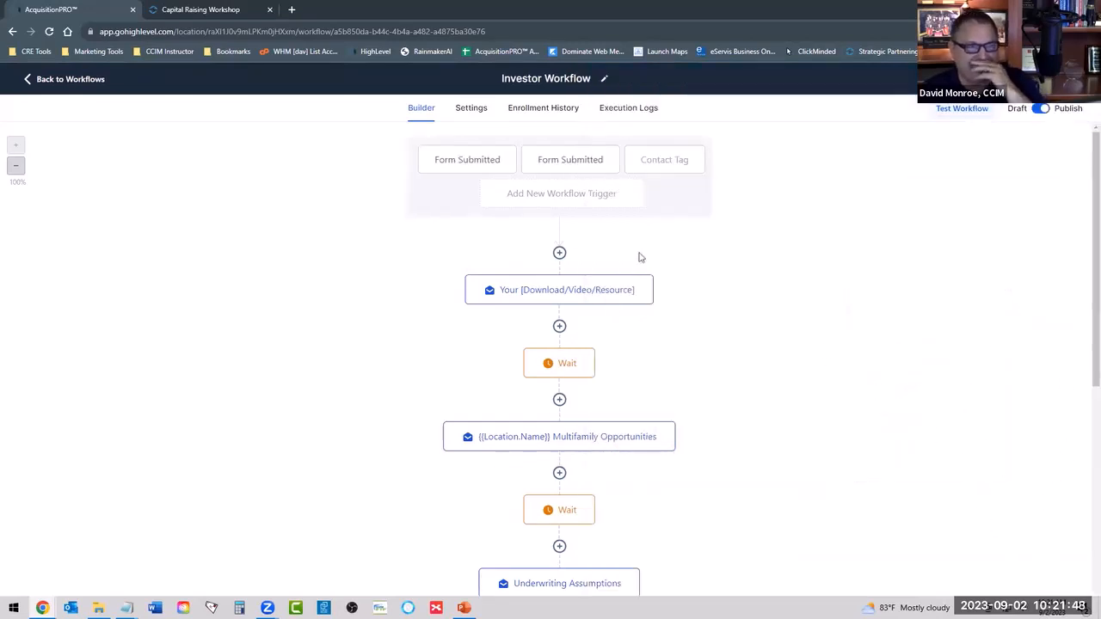
Delete the Contact Tag trigger from Investor Workflow.
click(673, 164)
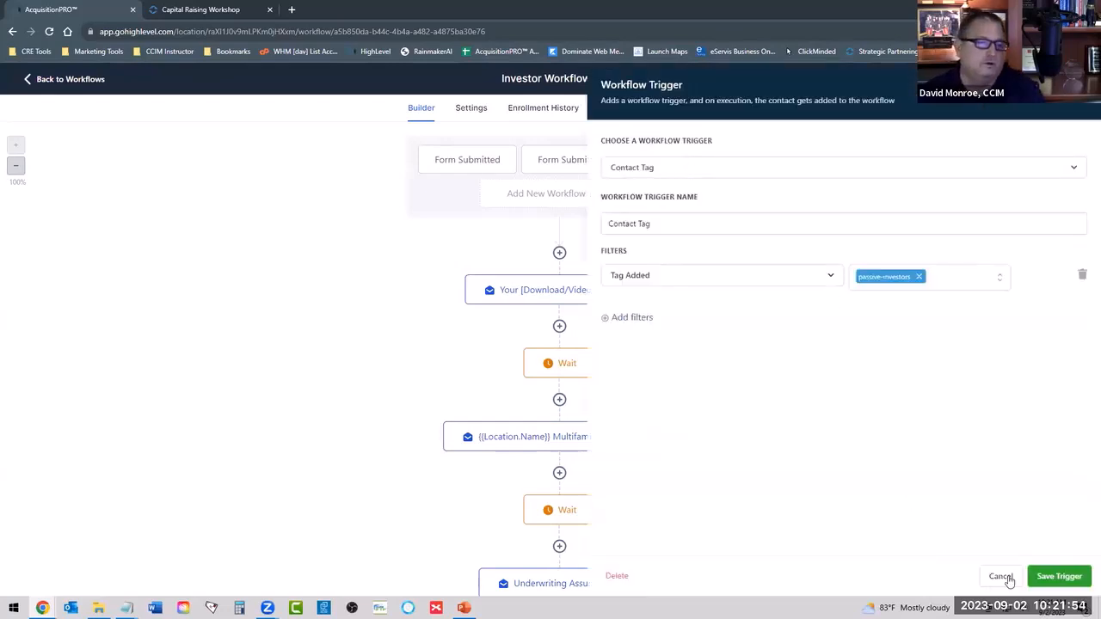
click(616, 576)
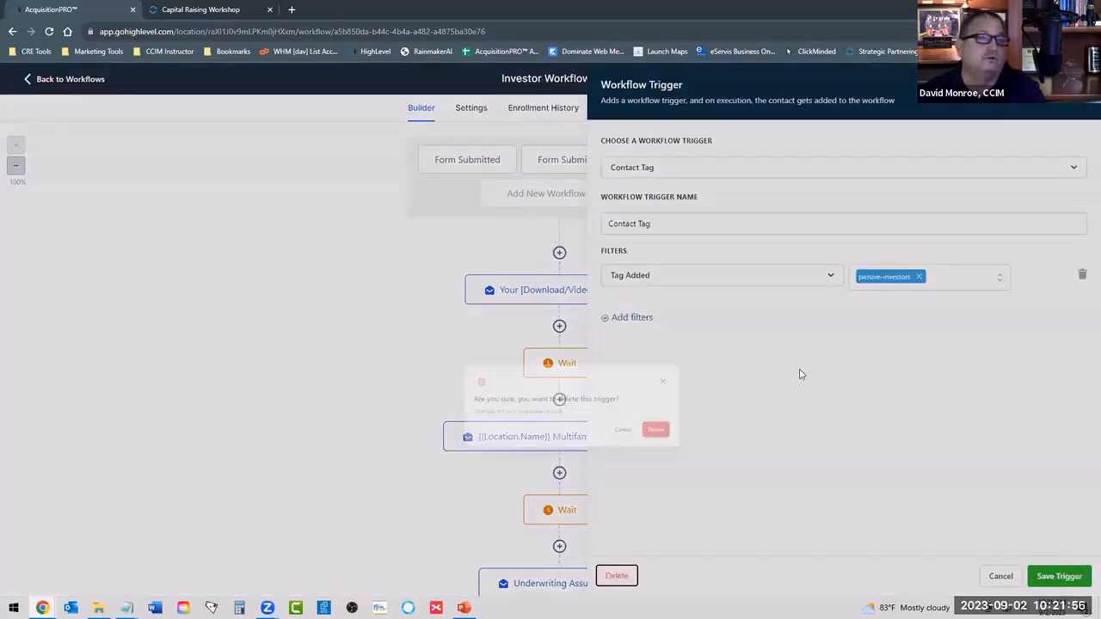
click(673, 366)
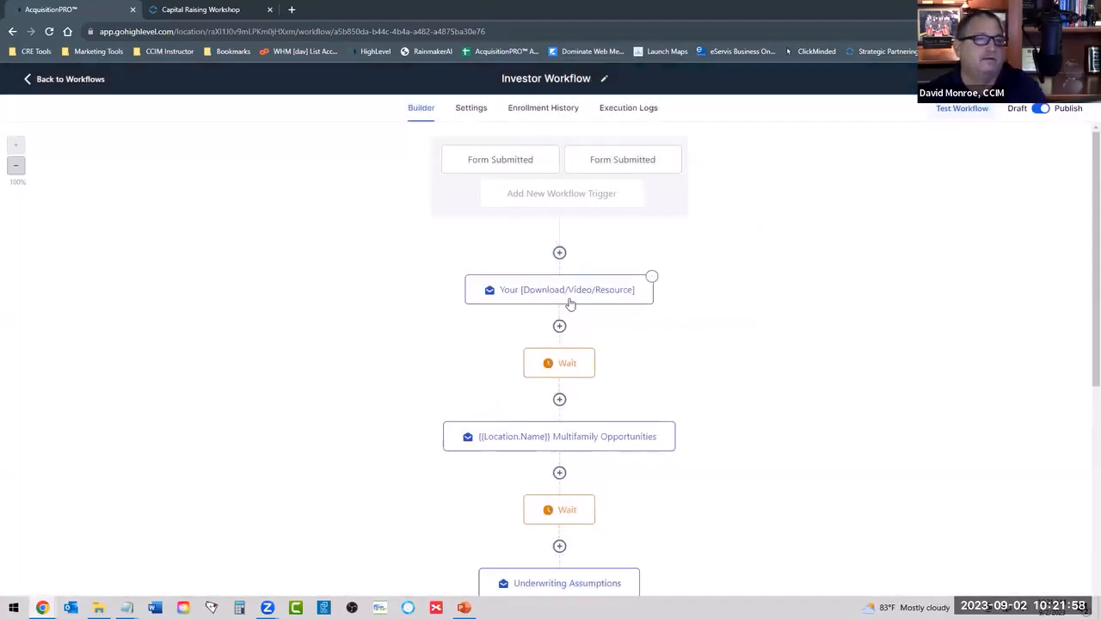
Open the first email action, Your [Download/Video/Resource], and review its subject line and message text.
click(543, 296)
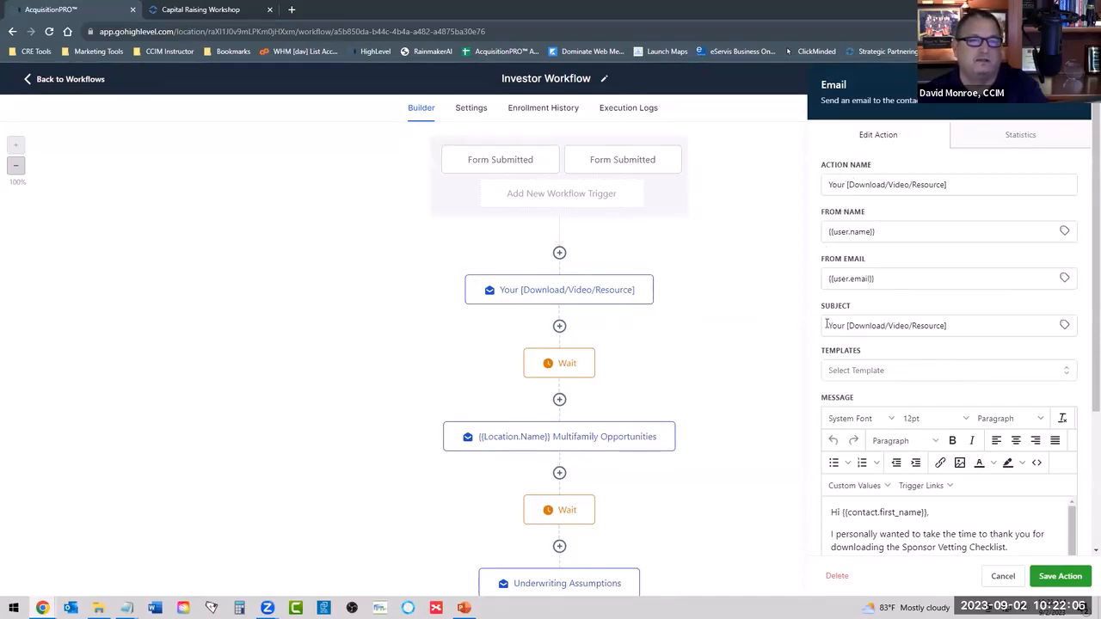
drag(827, 325, 996, 331)
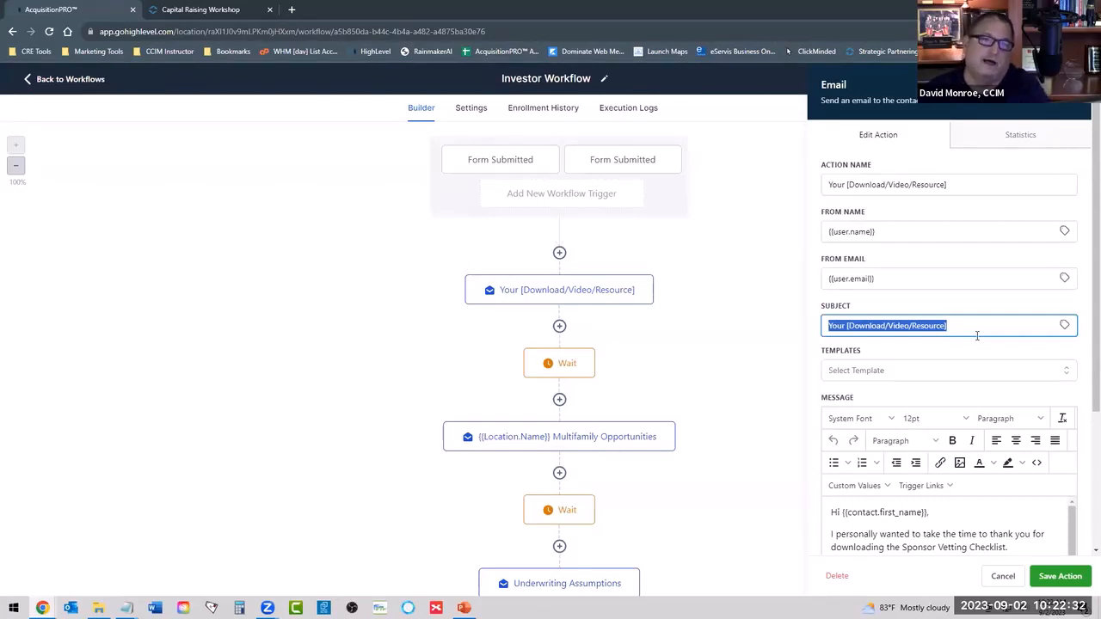
scroll(903, 373, down, 3)
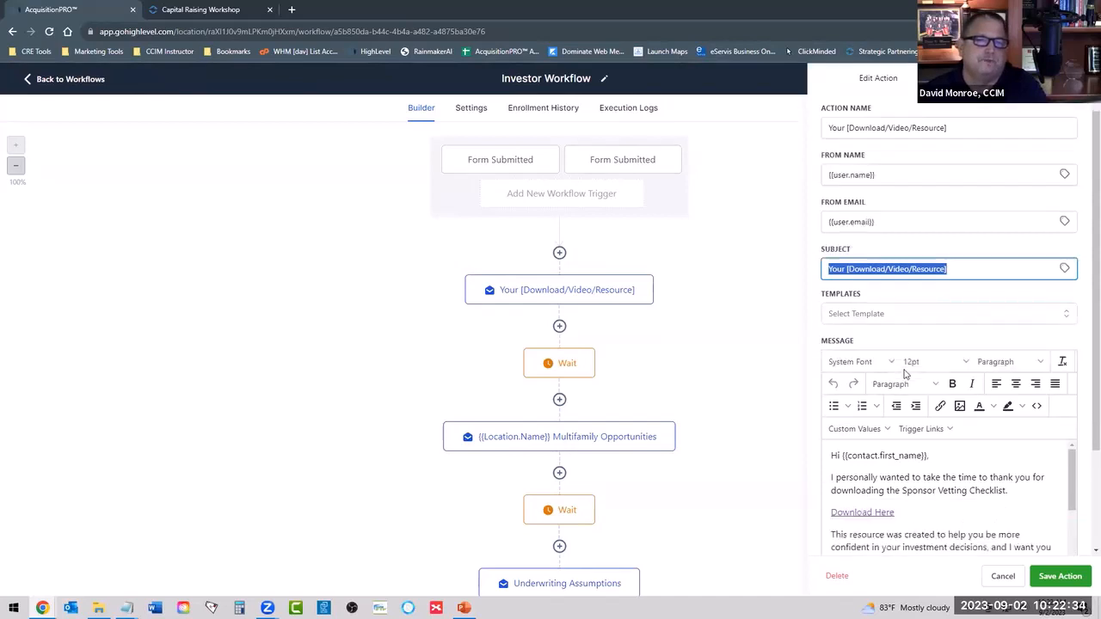
scroll(874, 427, down, 3)
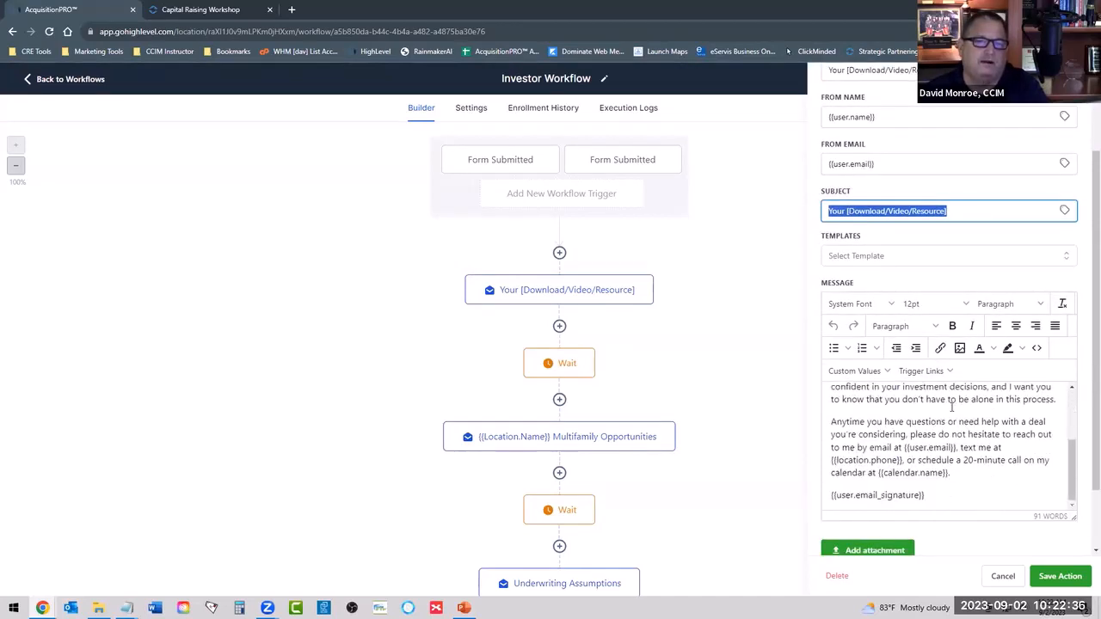
scroll(903, 412, up, 3)
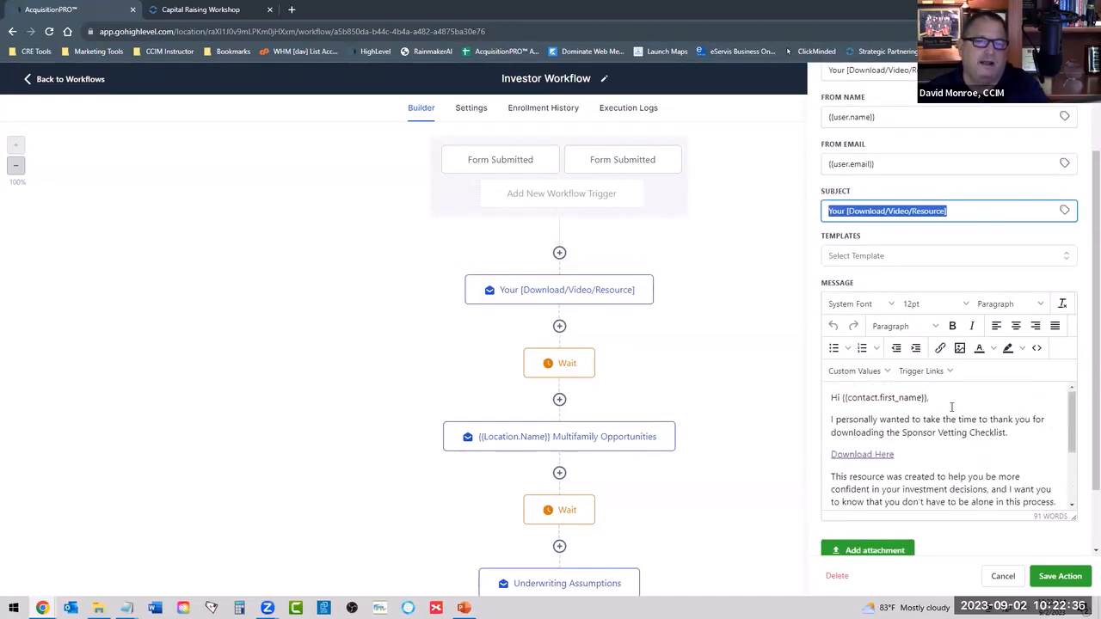
Inspect the link settings of the Download Here text in the email message and cancel out of them.
click(831, 421)
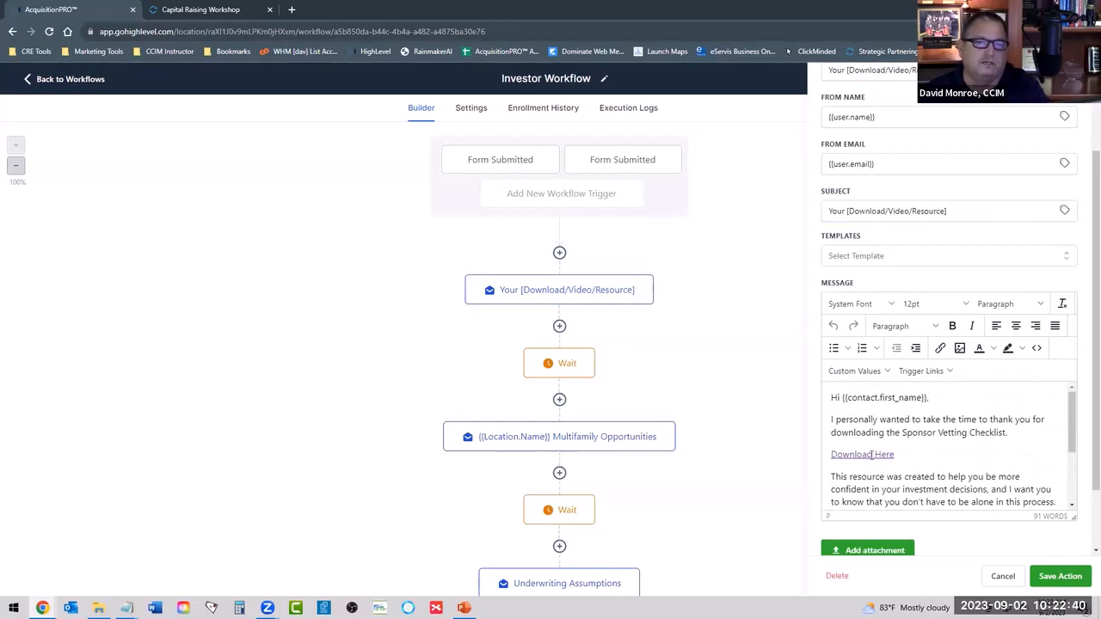
double_click(862, 453)
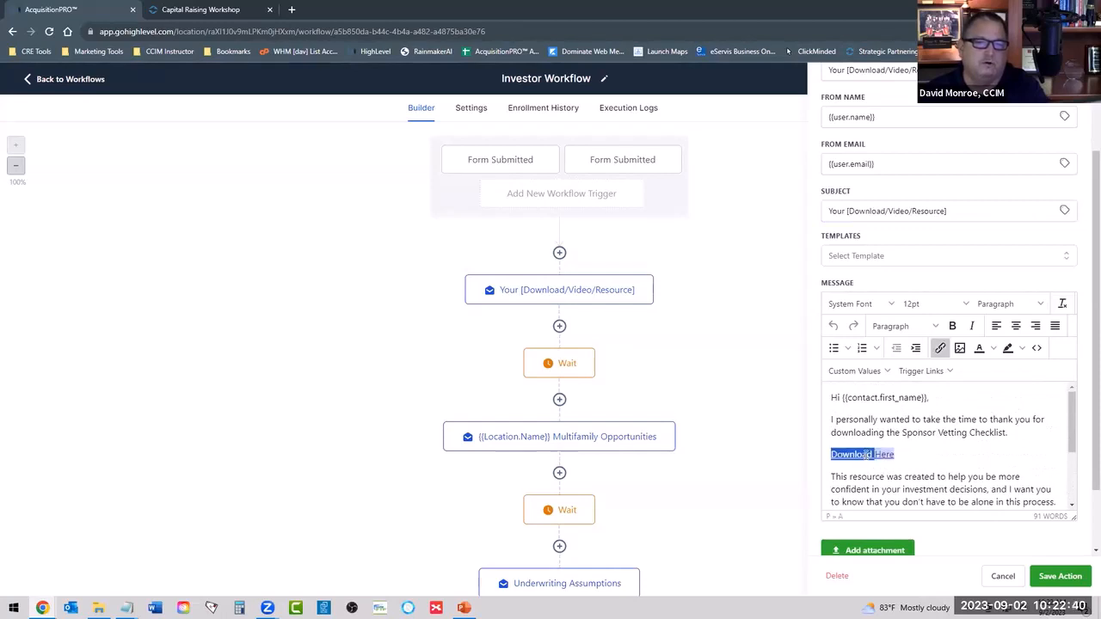
click(941, 348)
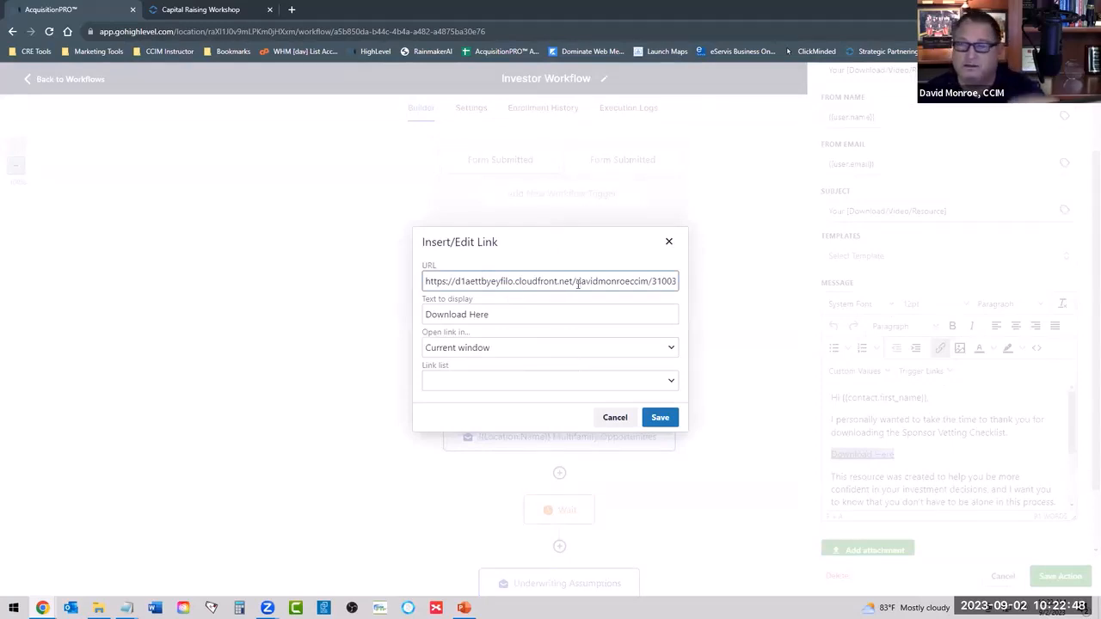
click(615, 417)
click(930, 452)
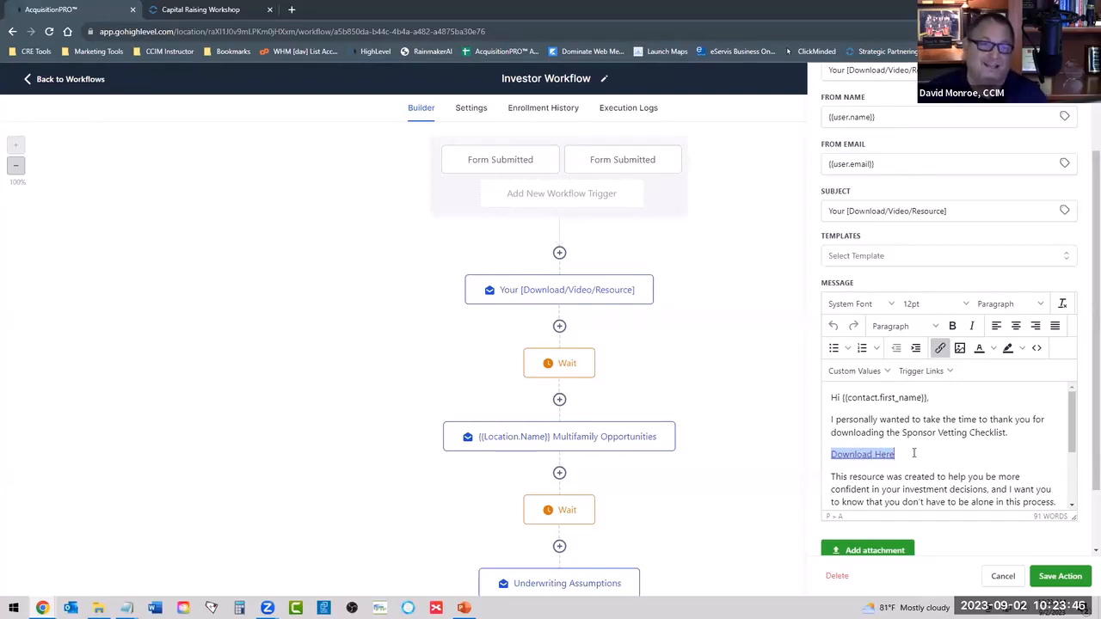
Examine the message's closing text and its custom values for user email, location phone, calendar name and email signature.
scroll(929, 452, down, 3)
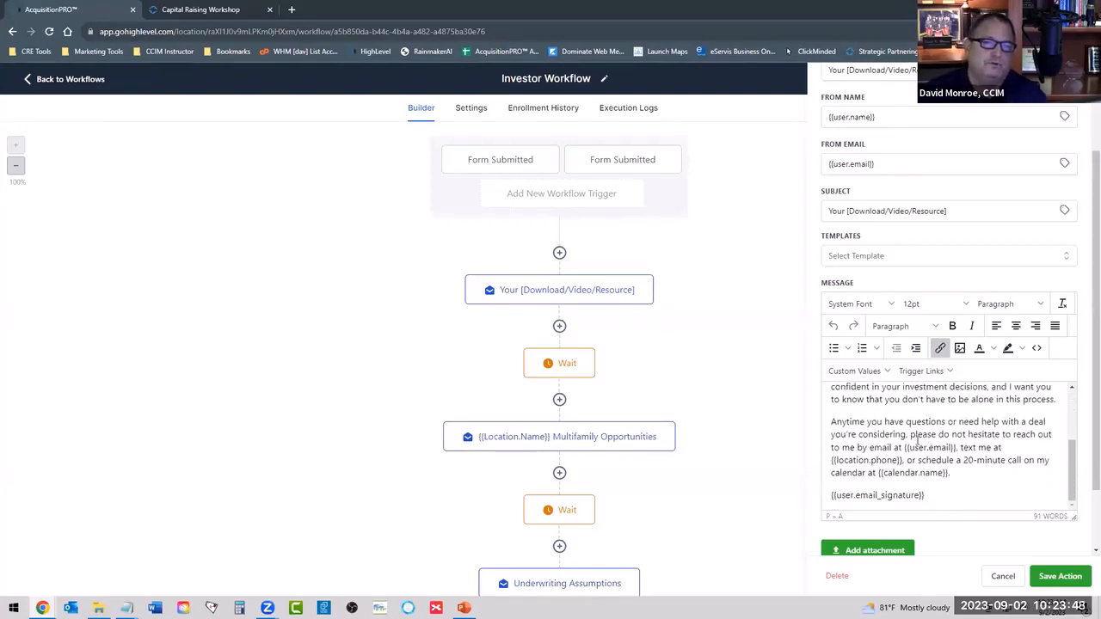
scroll(968, 456, up, 3)
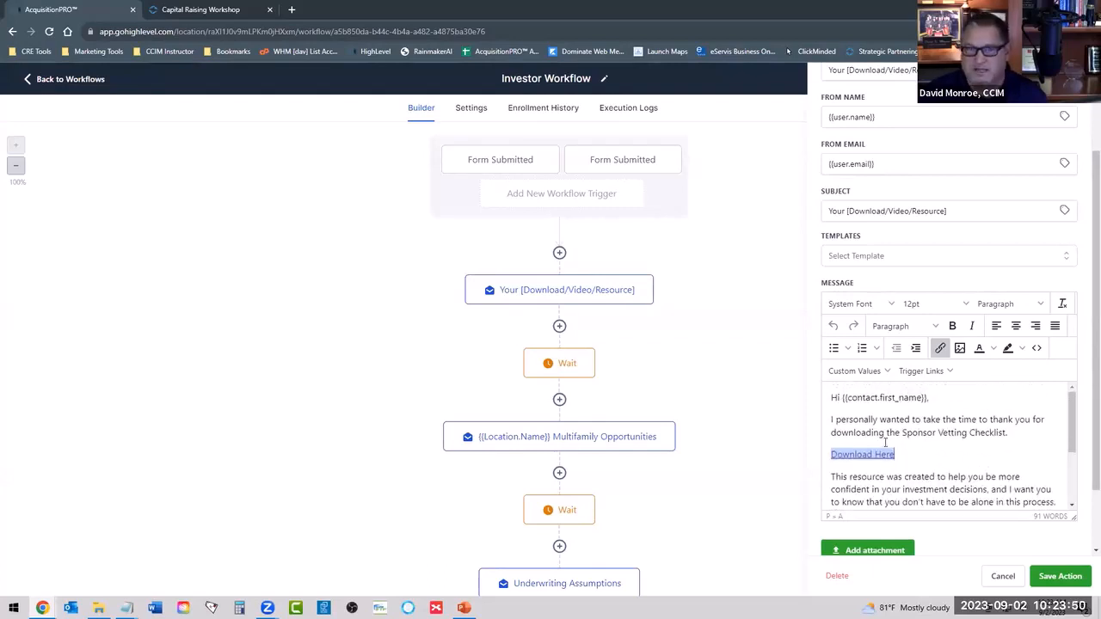
scroll(946, 430, down, 3)
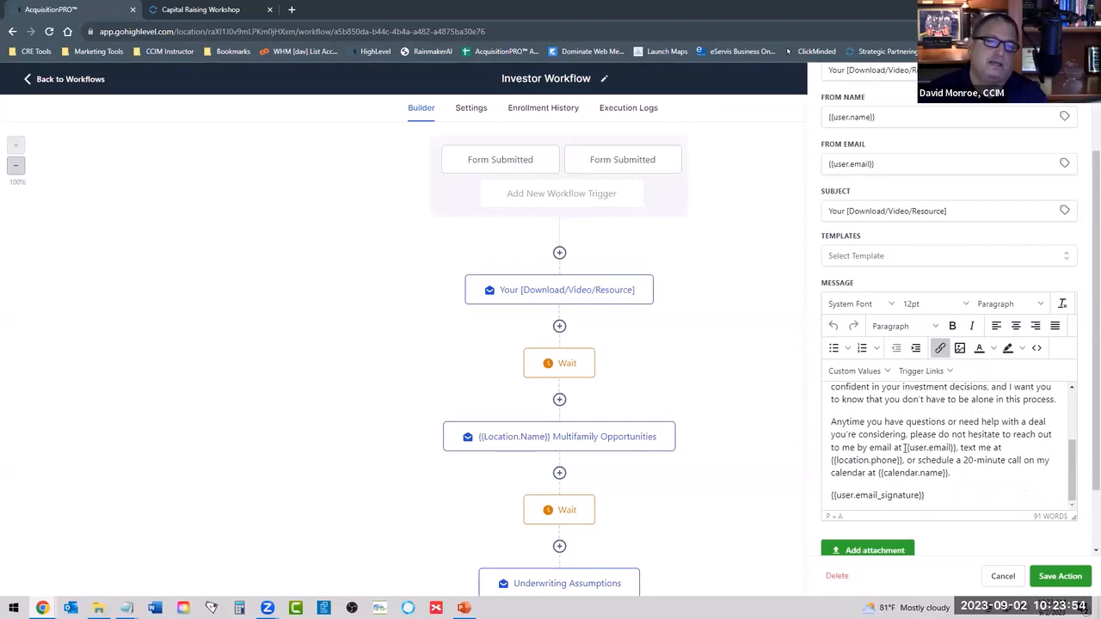
drag(904, 447, 957, 448)
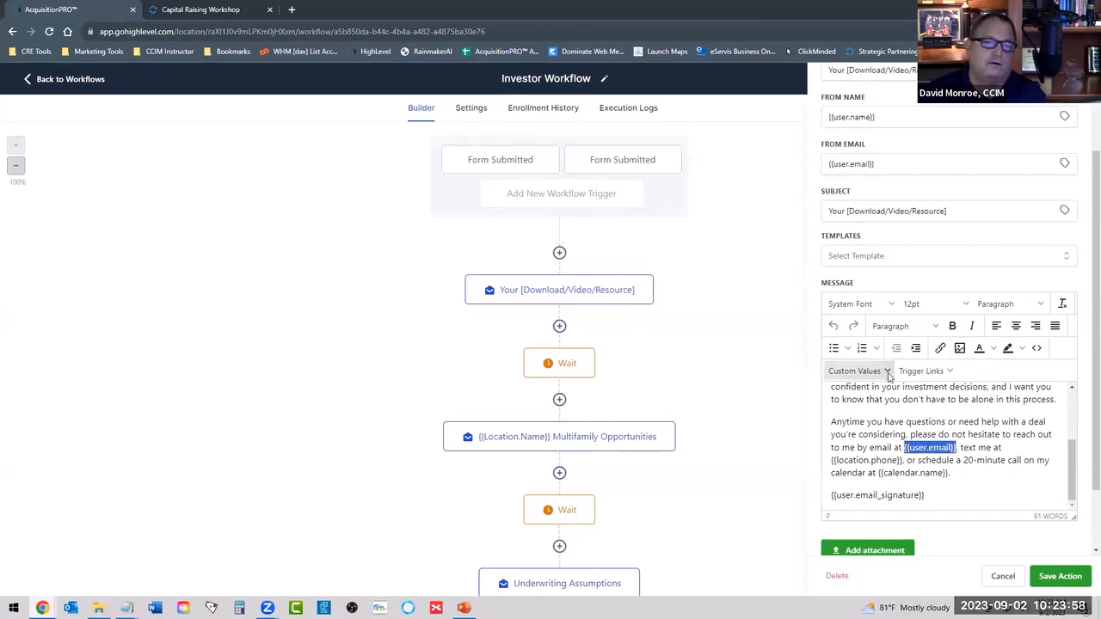
click(924, 447)
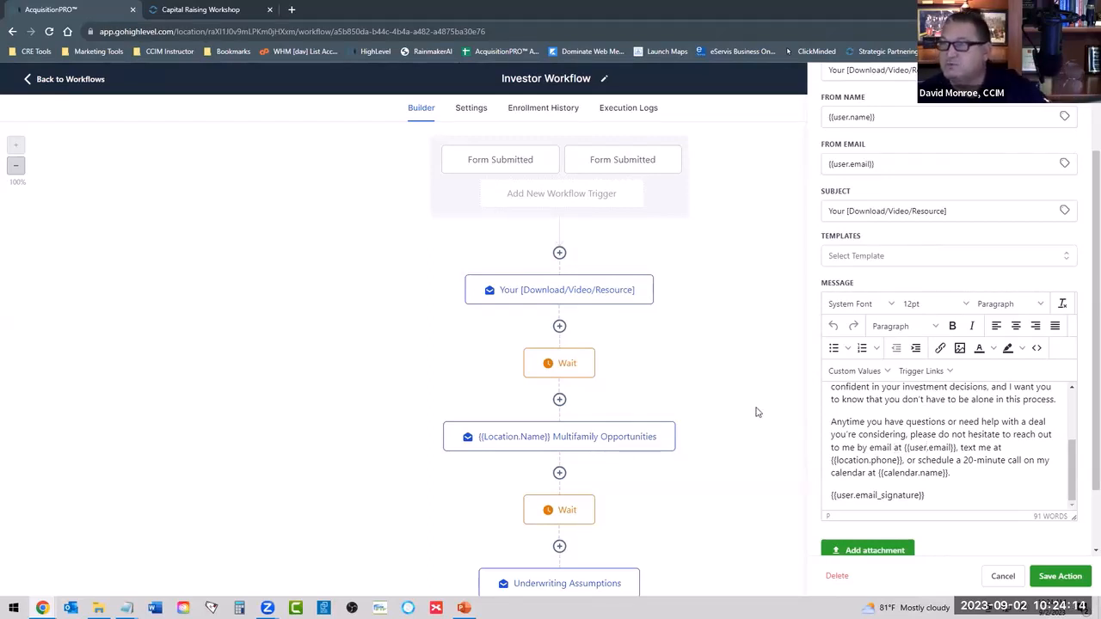
text(,)
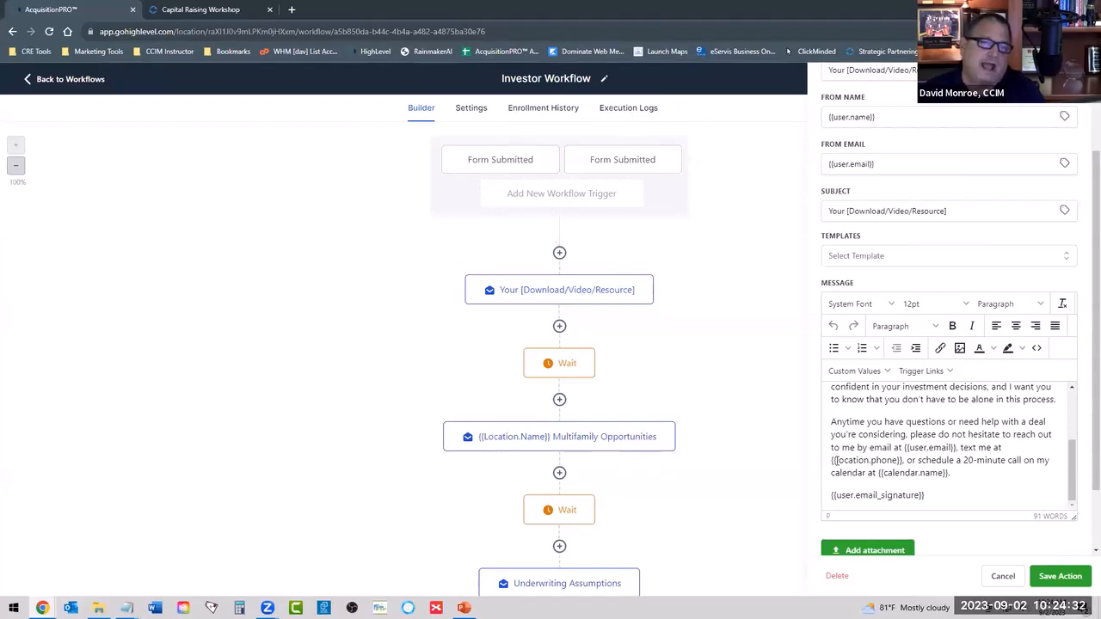
drag(830, 461, 905, 460)
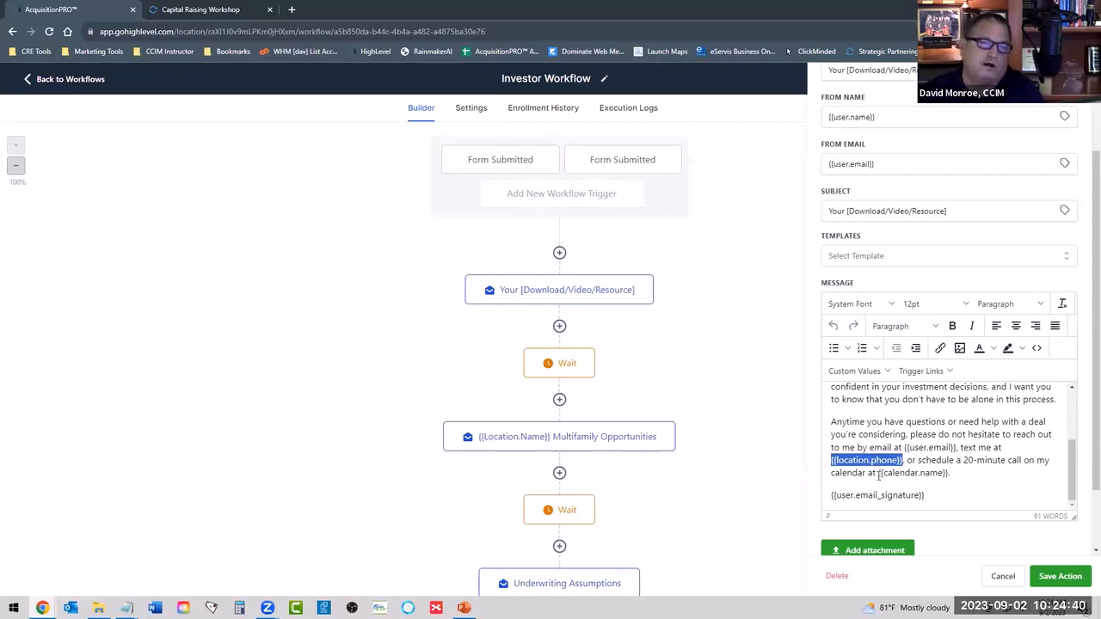
drag(878, 473, 947, 472)
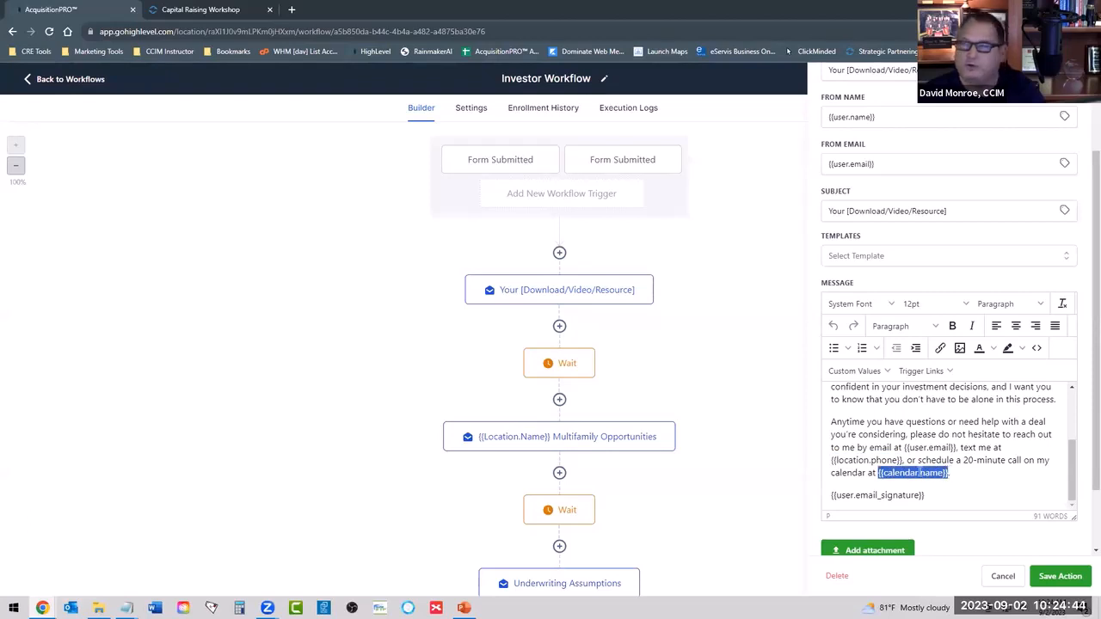
click(967, 475)
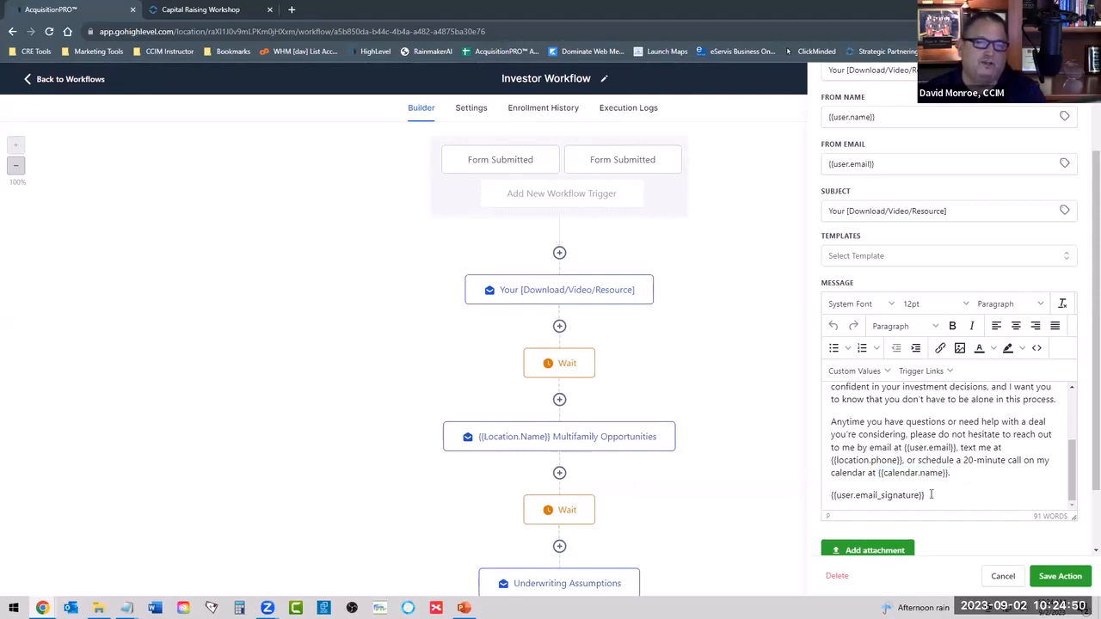
drag(925, 496, 830, 497)
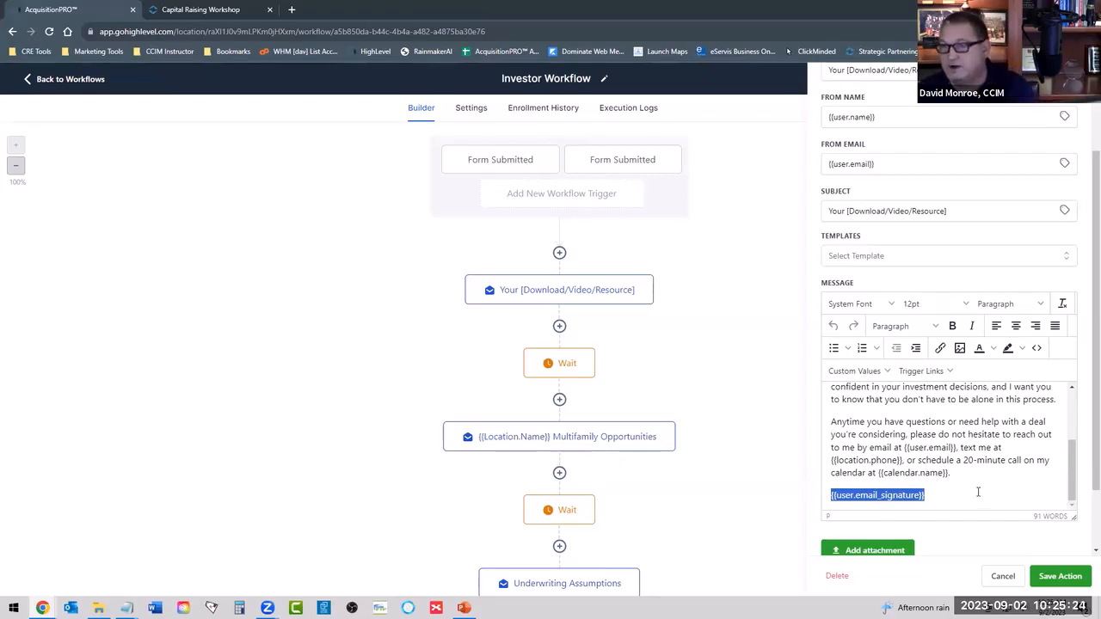
Check the attachment and test email options below the message, and close the email action.
scroll(949, 454, down, 1)
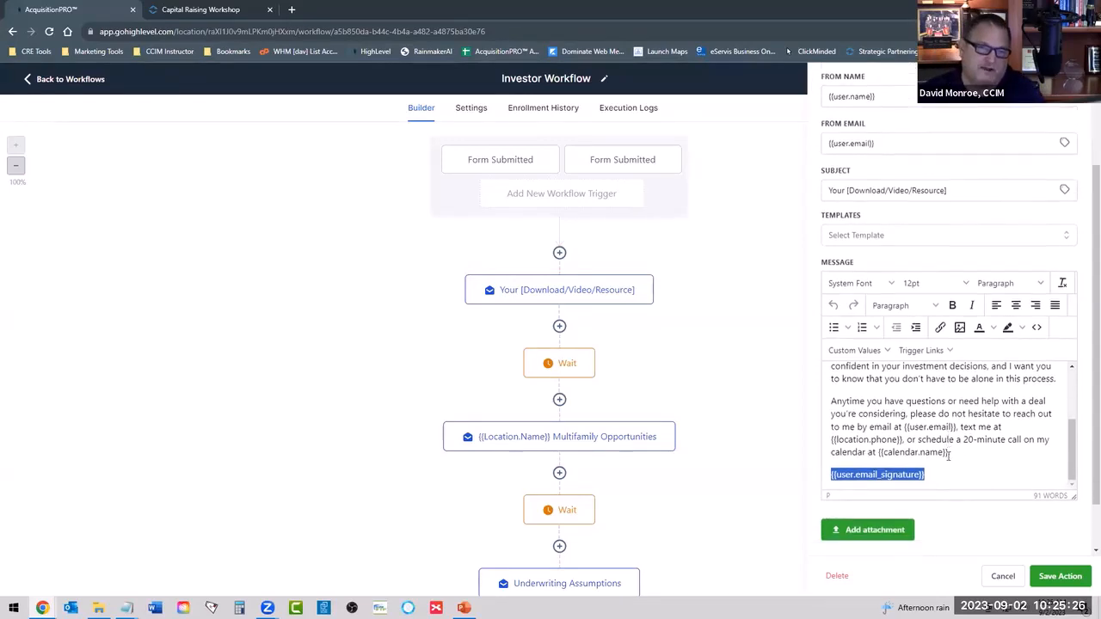
scroll(949, 456, down, 1)
scroll(946, 457, up, 4)
scroll(946, 456, down, 3)
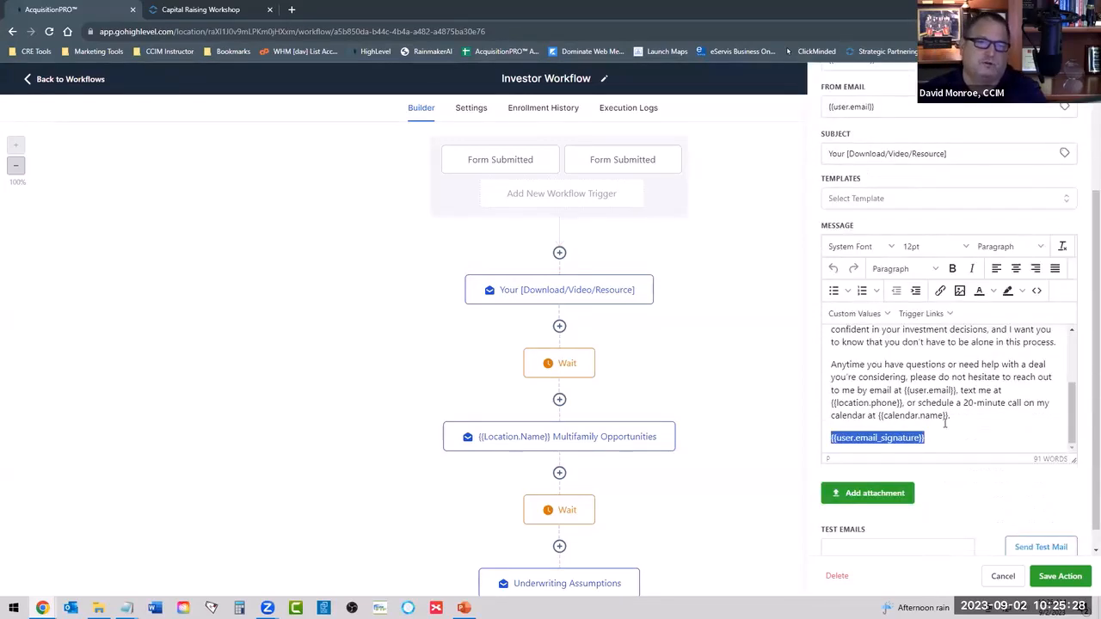
scroll(946, 378, up, 8)
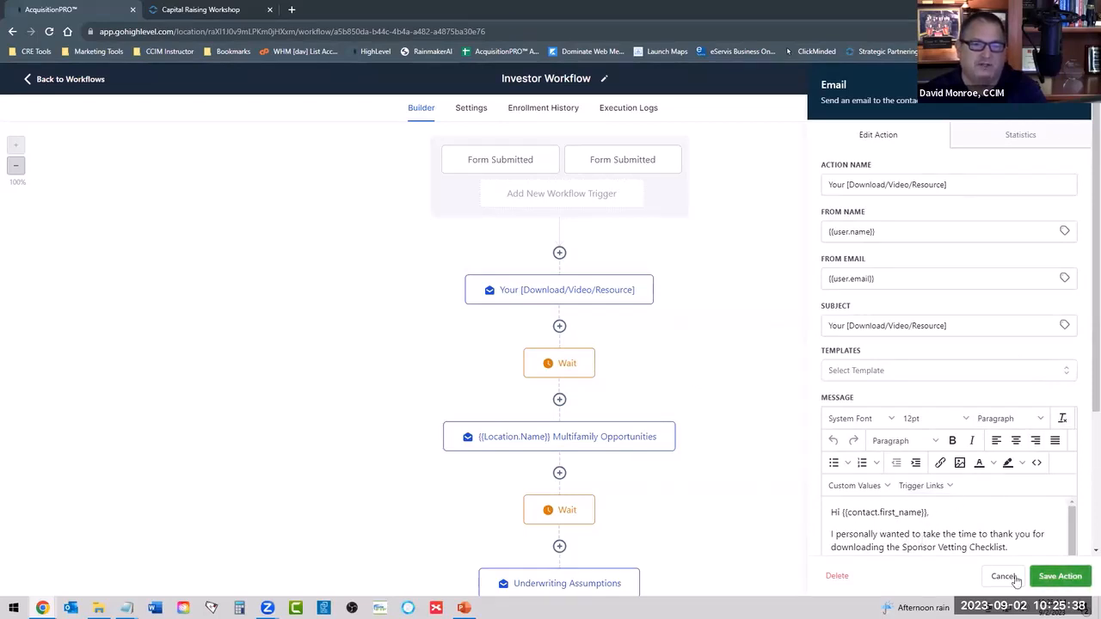
click(1043, 576)
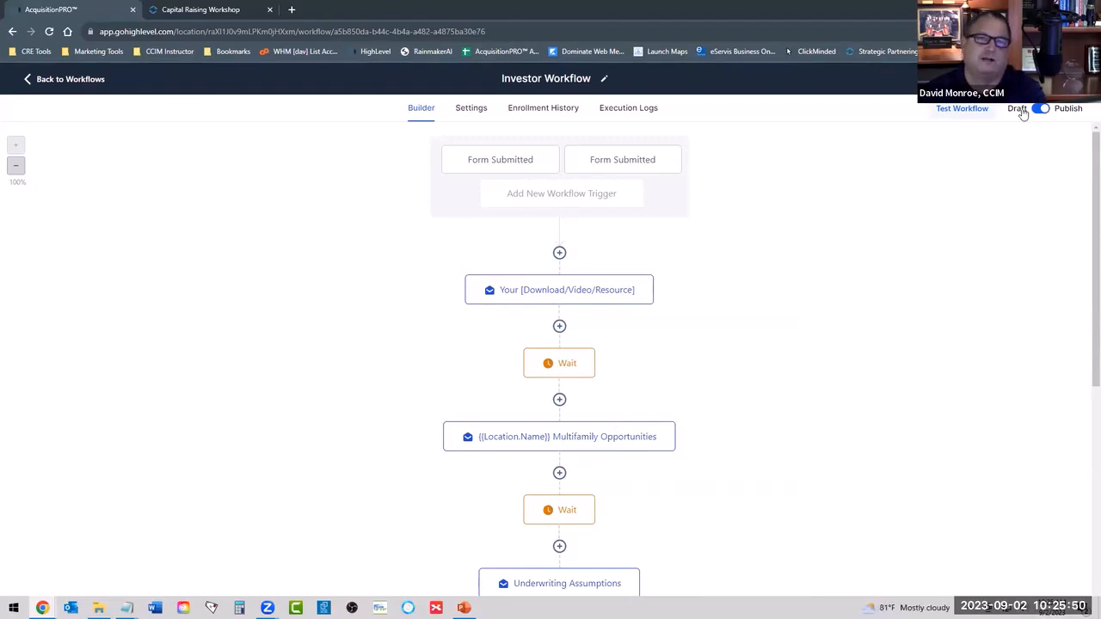
Inspect the time delay settings of the first Wait action and go to the end of the workflow.
click(551, 364)
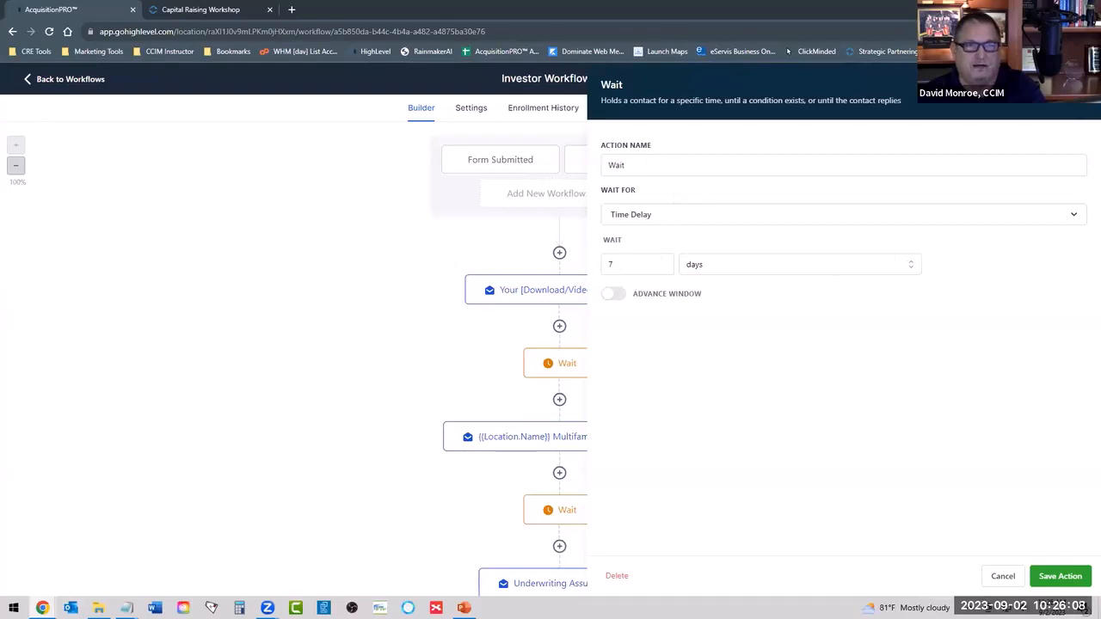
click(1029, 117)
scroll(516, 339, down, 6)
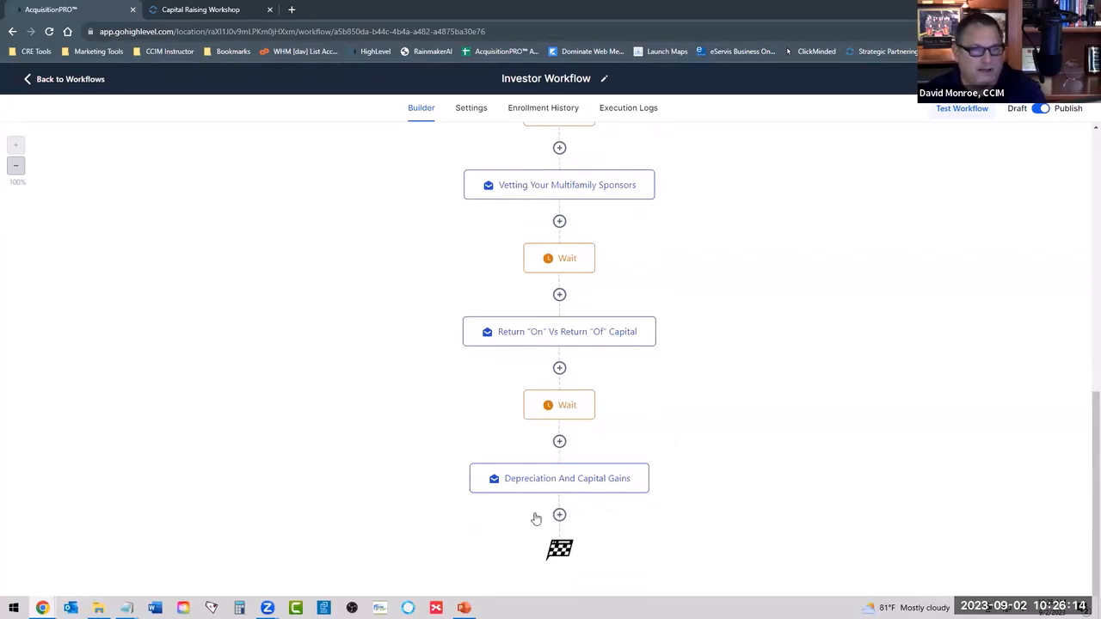
click(646, 467)
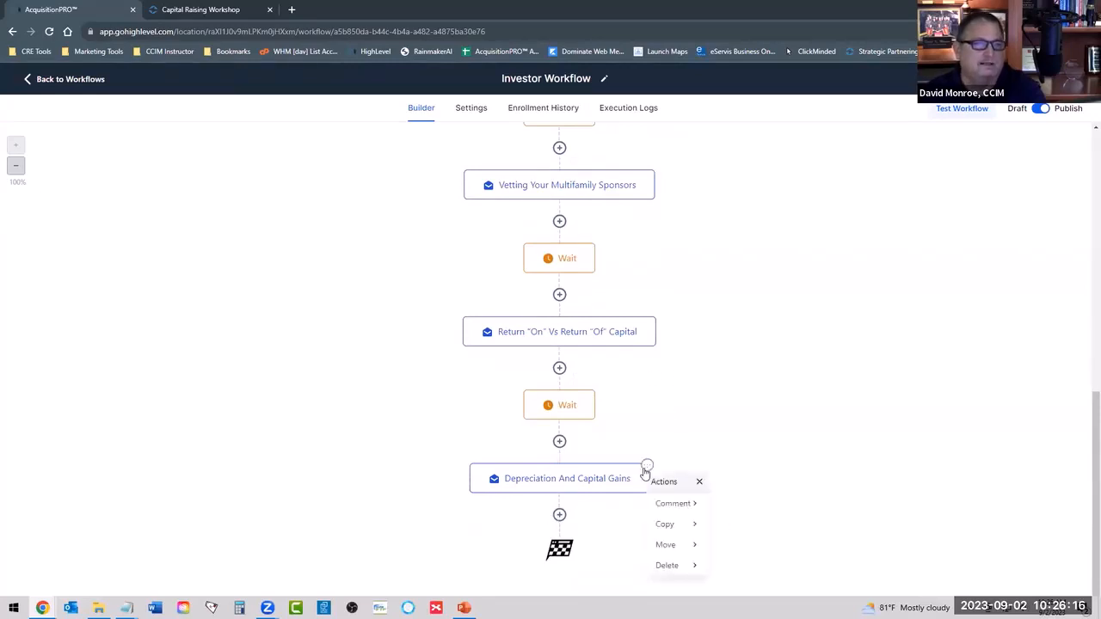
click(683, 523)
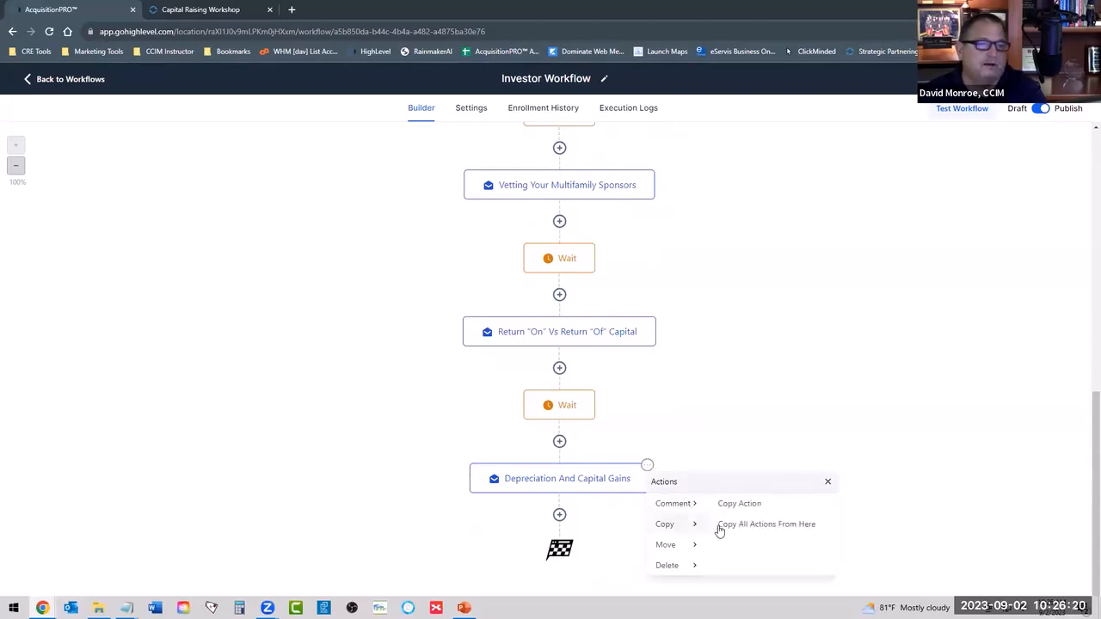
click(741, 505)
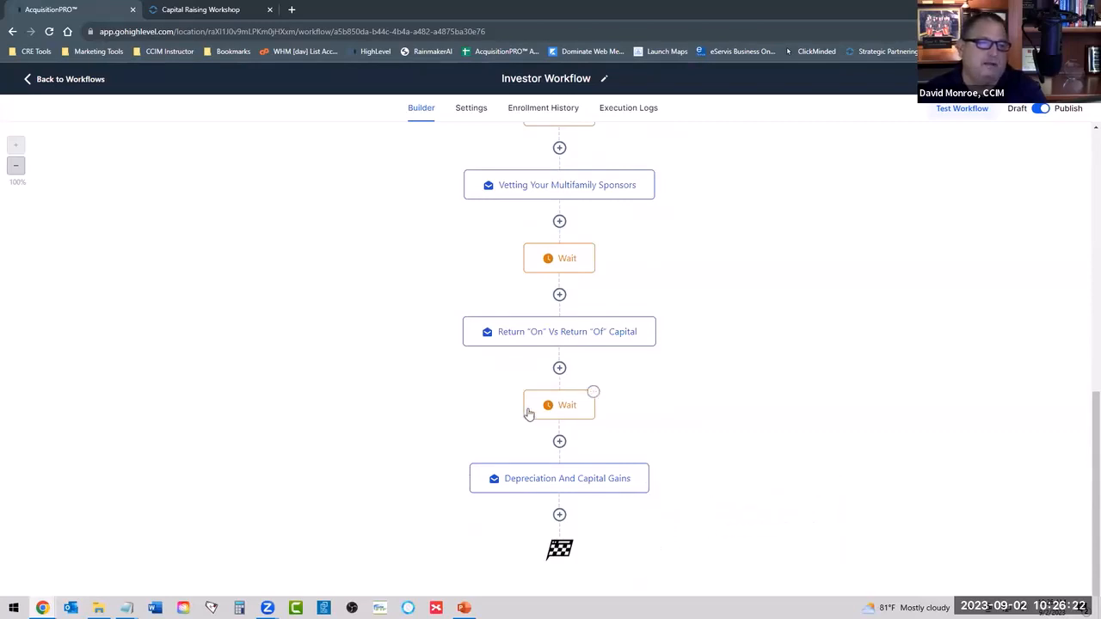
click(594, 392)
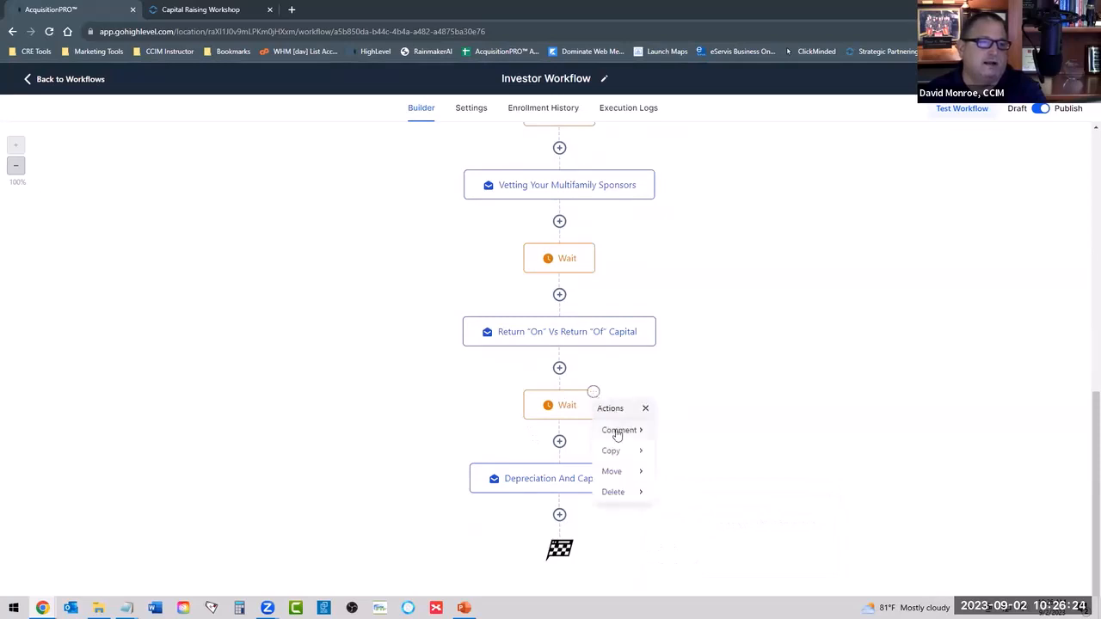
click(625, 433)
click(752, 522)
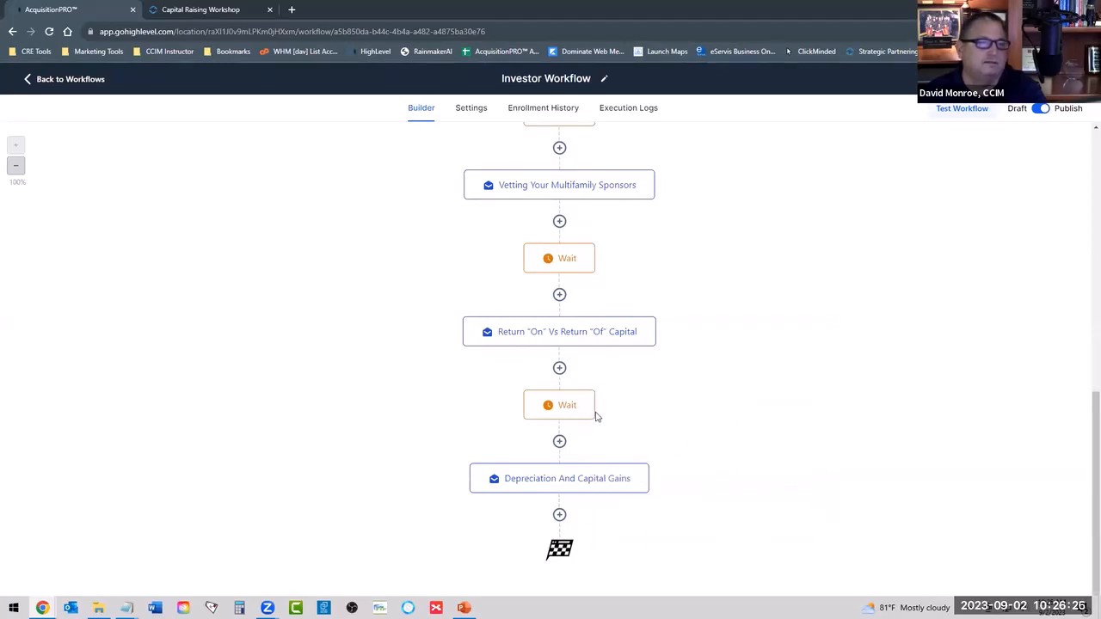
Copy the last Wait and all actions from there to the end of the workflow, after the Depreciation And Capital Gains email.
click(593, 394)
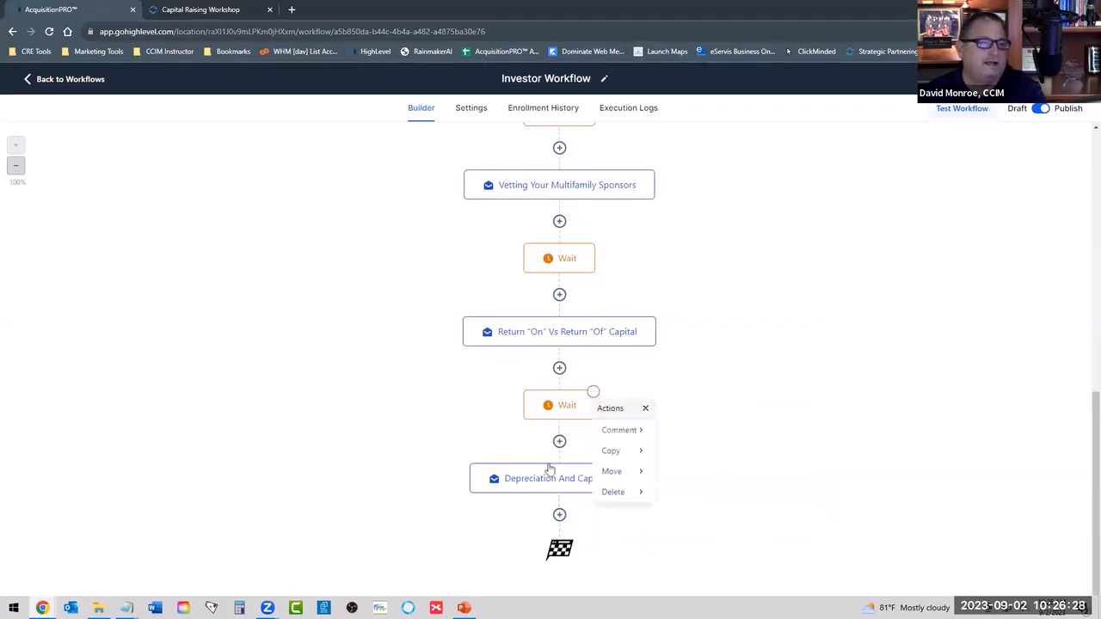
click(593, 392)
click(639, 454)
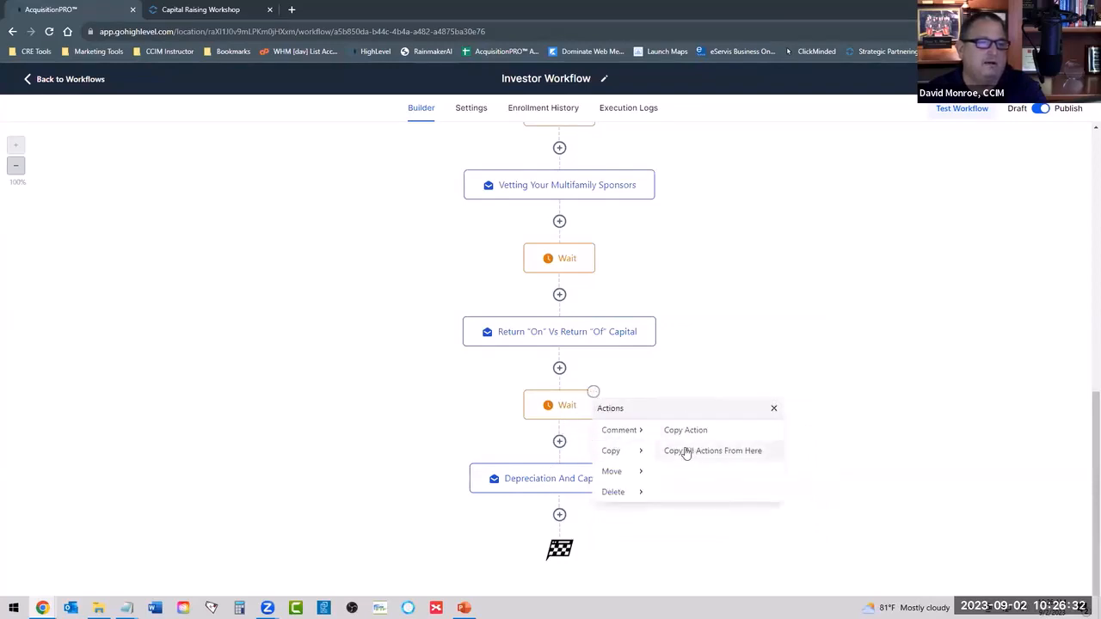
click(685, 456)
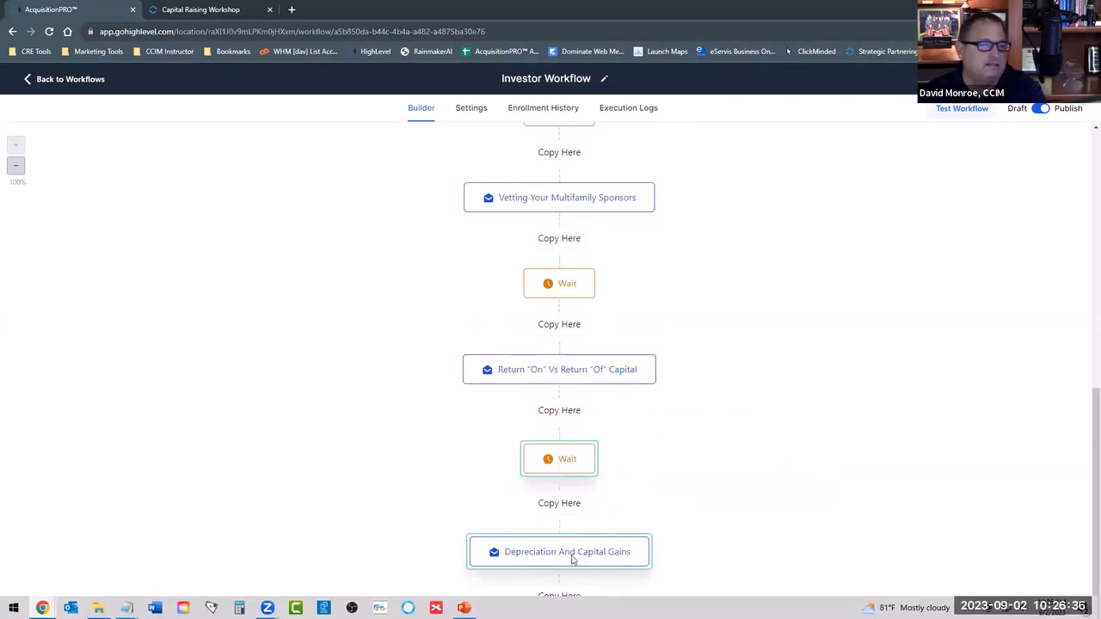
scroll(700, 474, down, 1)
scroll(705, 470, up, 4)
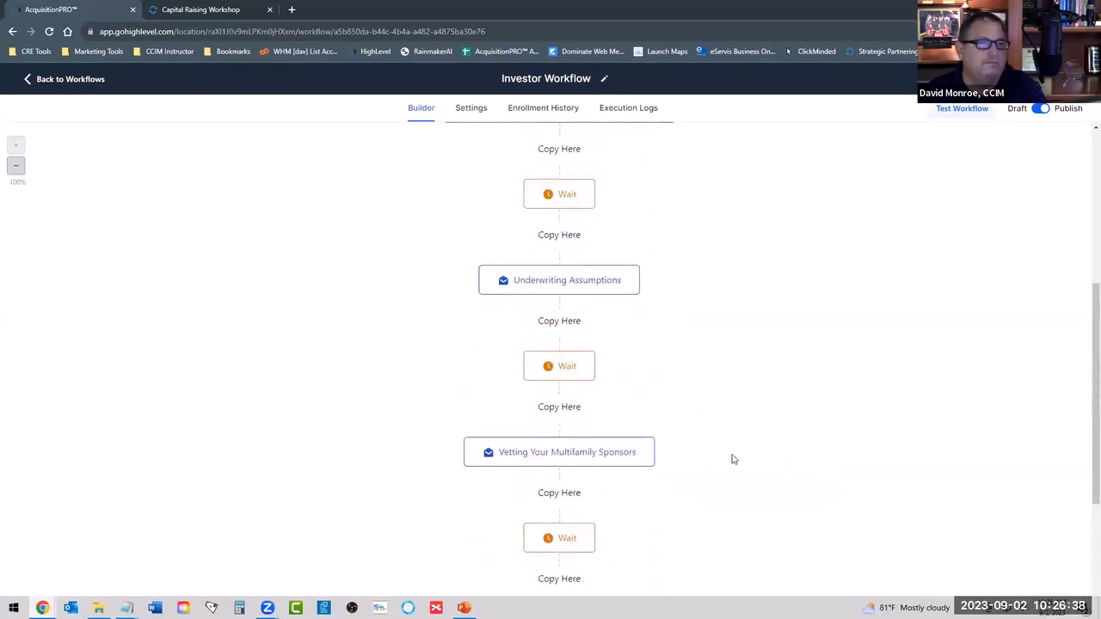
scroll(736, 458, down, 4)
scroll(735, 458, up, 1)
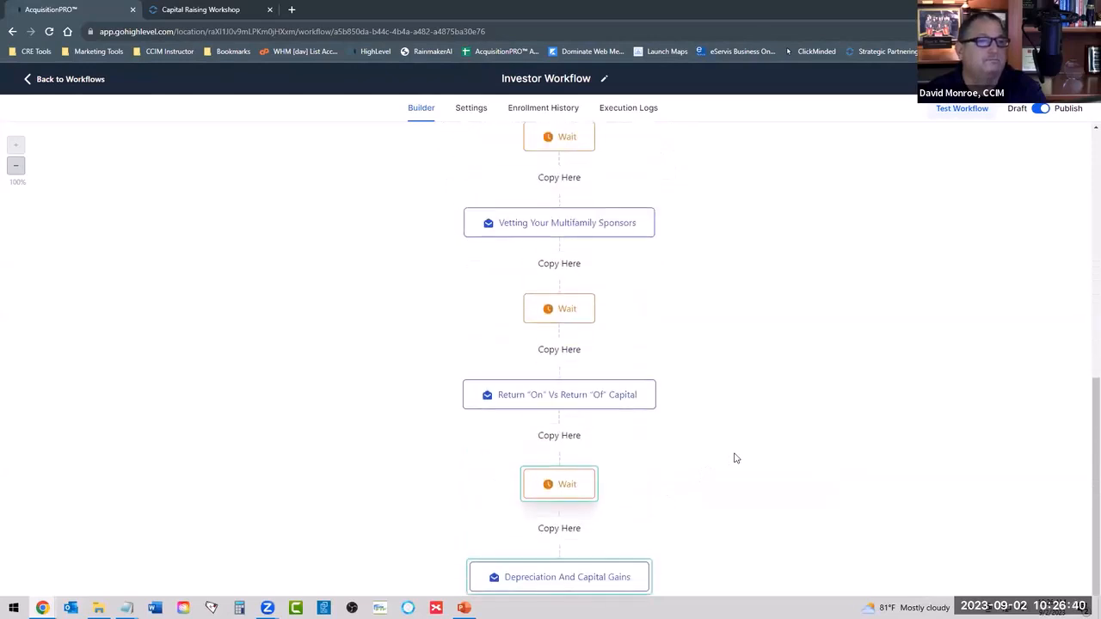
scroll(736, 458, down, 1)
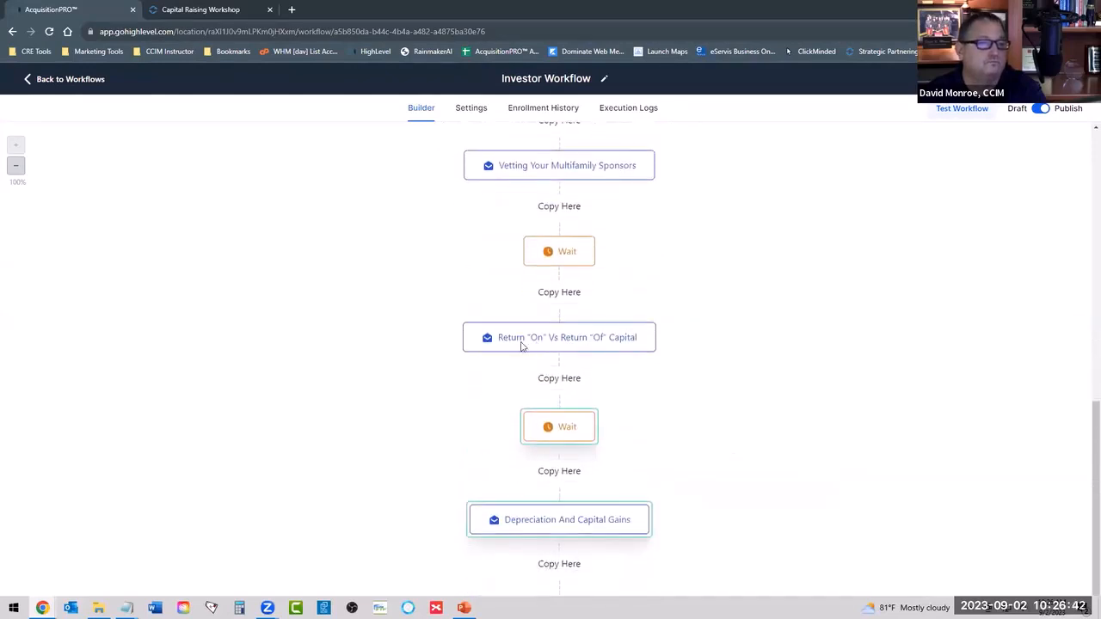
scroll(673, 438, down, 1)
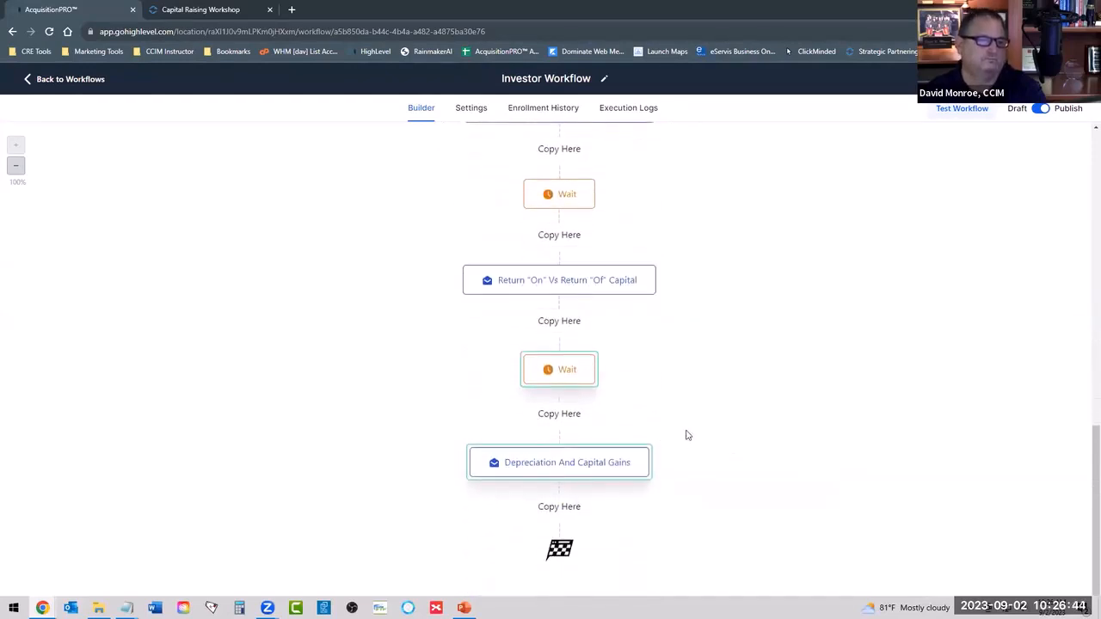
scroll(686, 435, up, 2)
scroll(685, 435, up, 8)
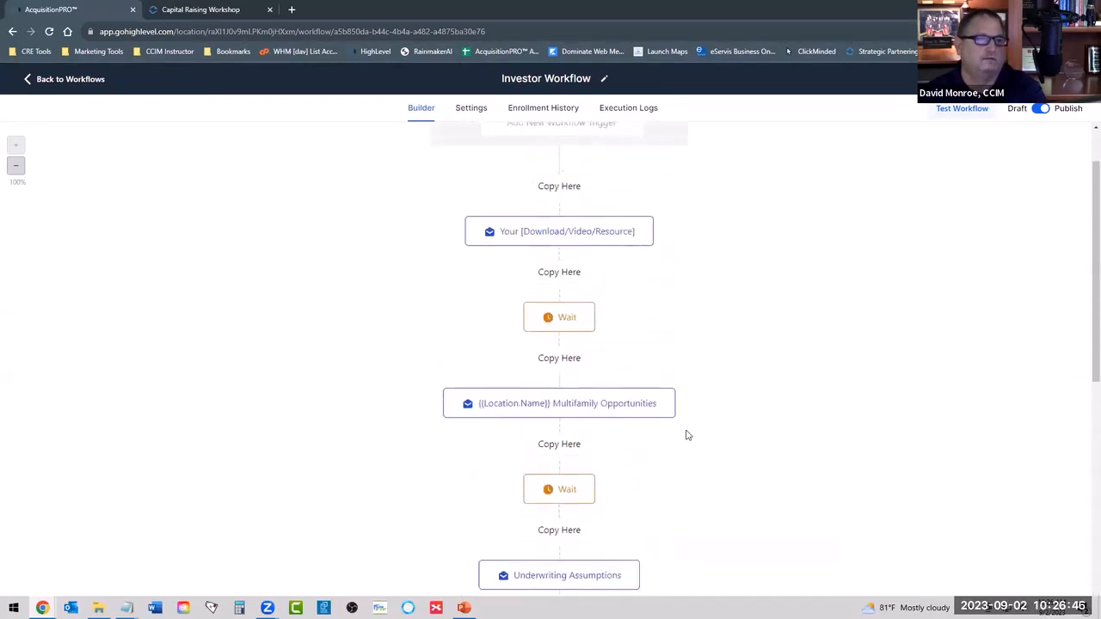
scroll(600, 310, down, 9)
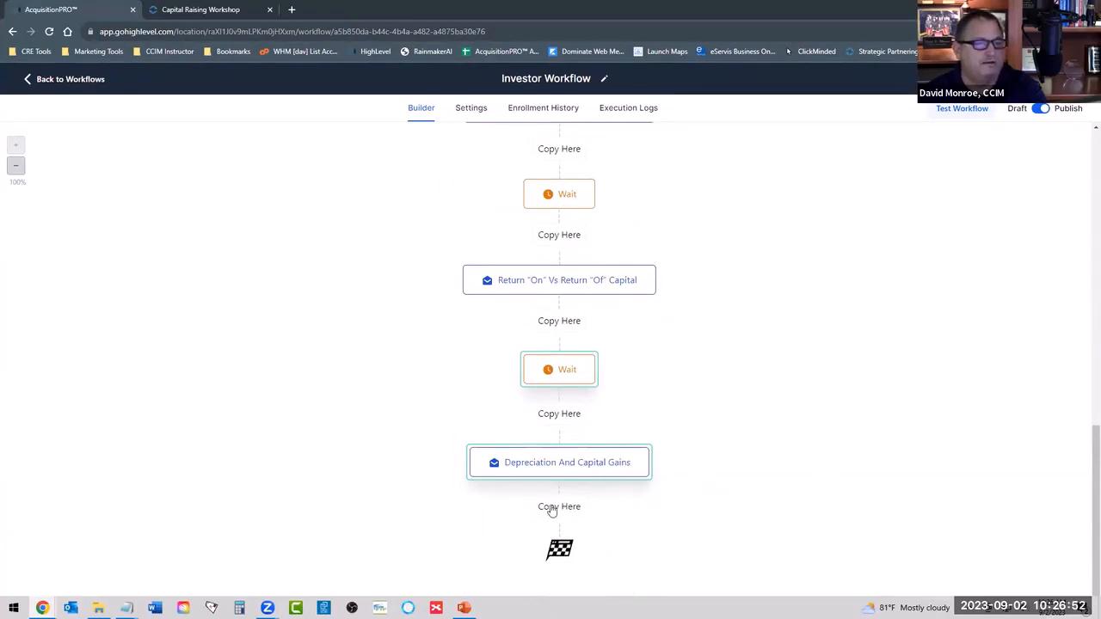
click(559, 508)
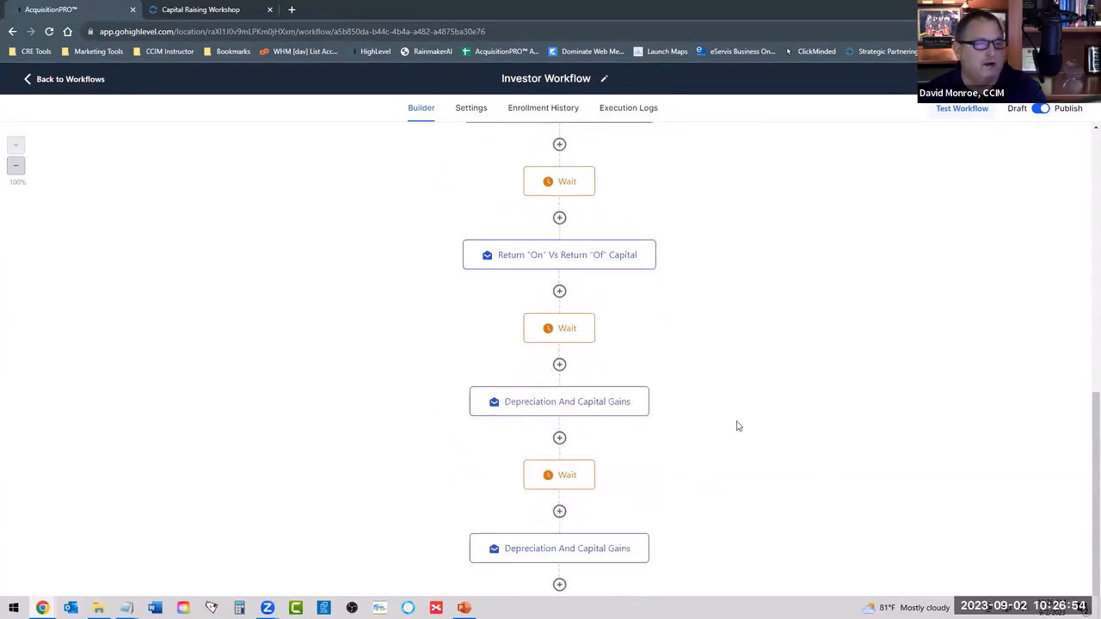
Delete the duplicated Wait near the workflow's end together with all actions from there.
scroll(746, 408, down, 1)
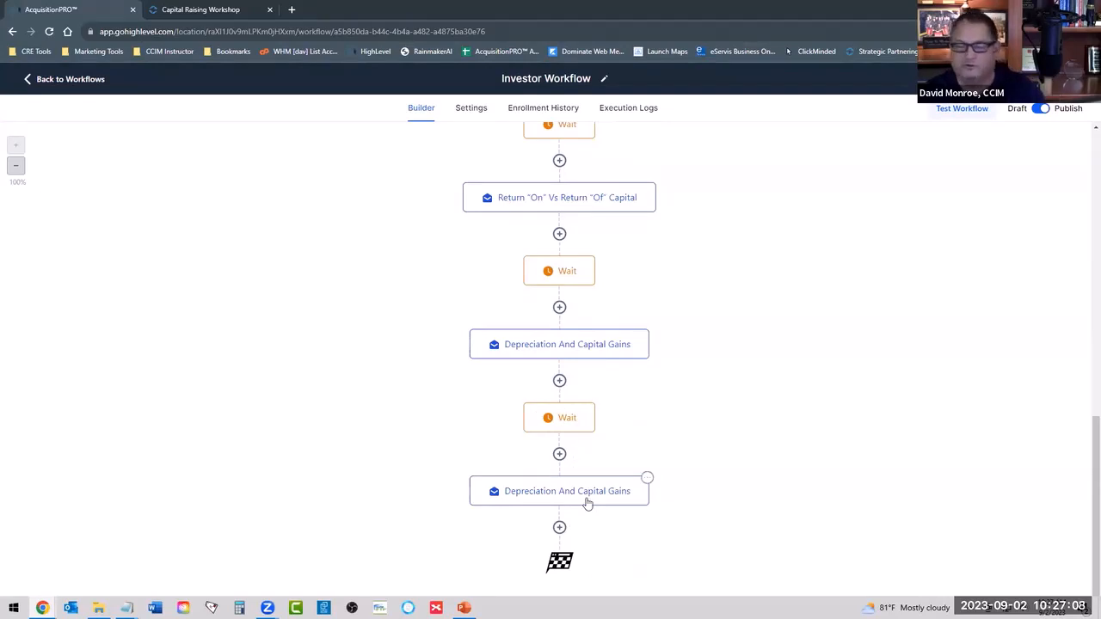
click(594, 406)
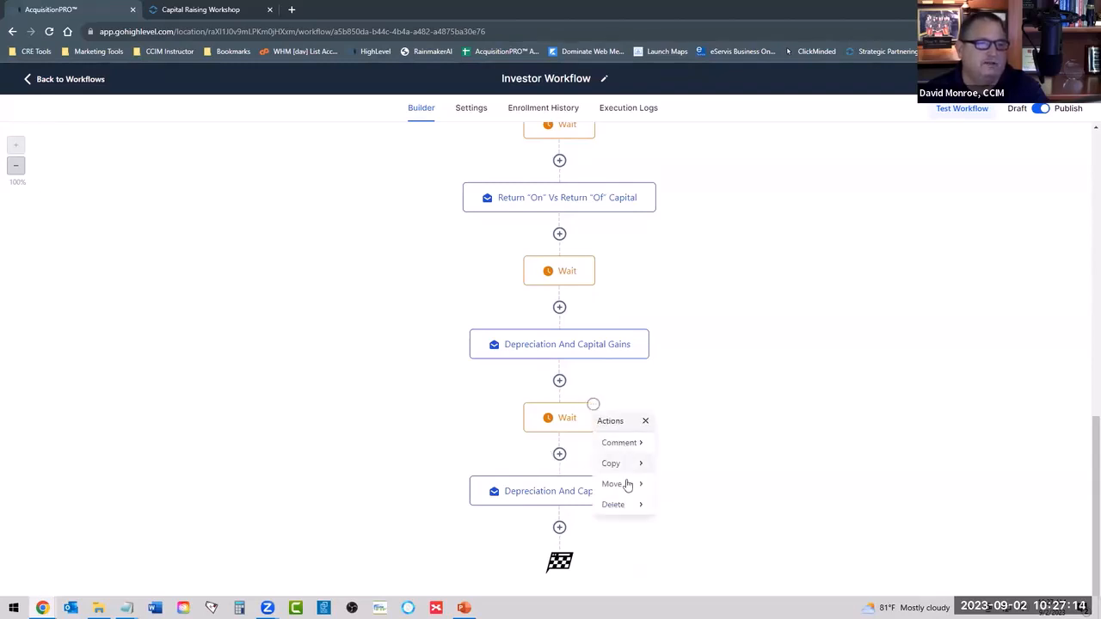
mouse_move(628, 509)
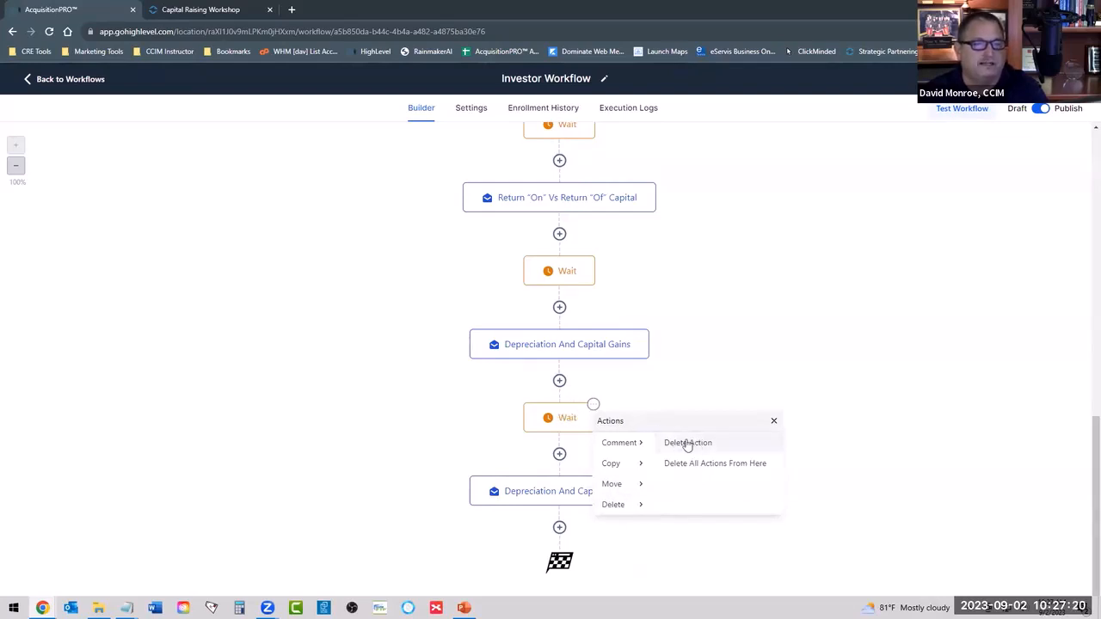
click(592, 406)
mouse_move(663, 506)
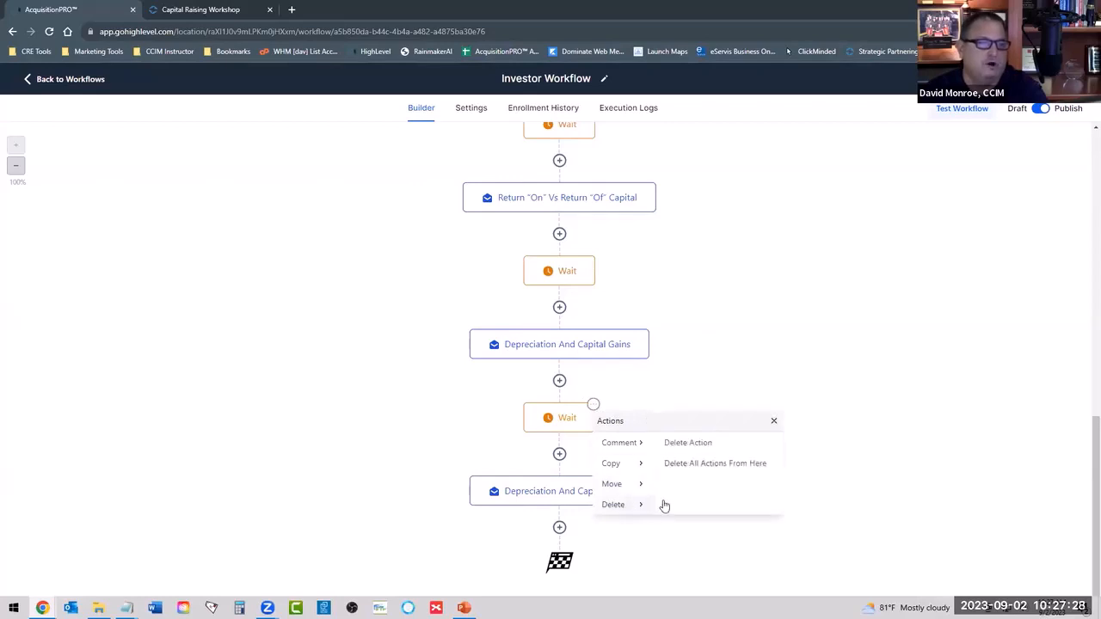
click(710, 462)
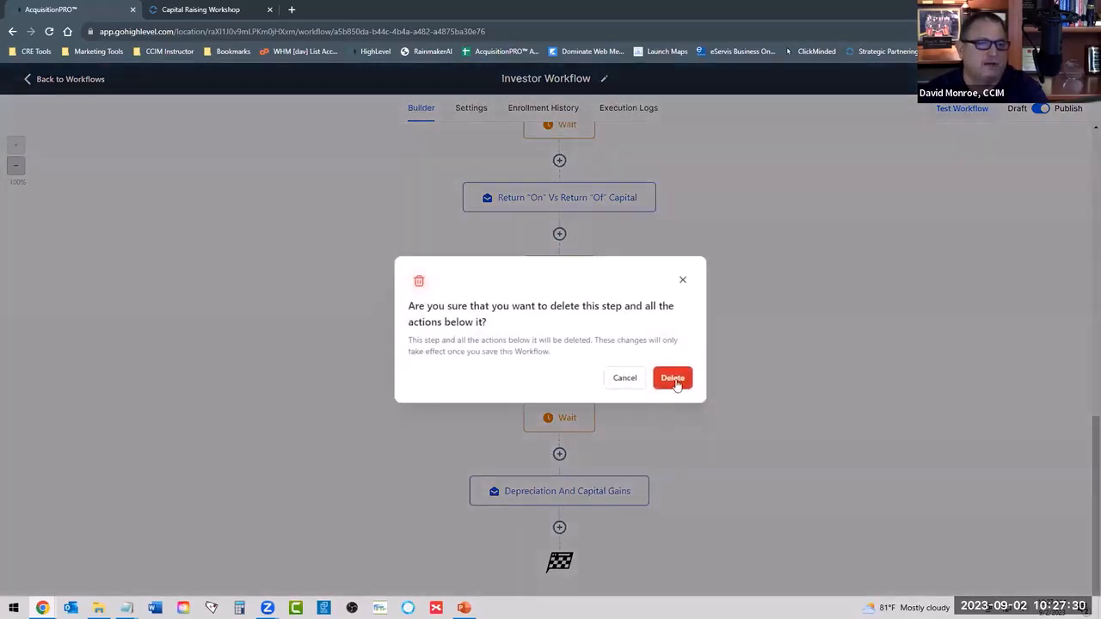
click(674, 383)
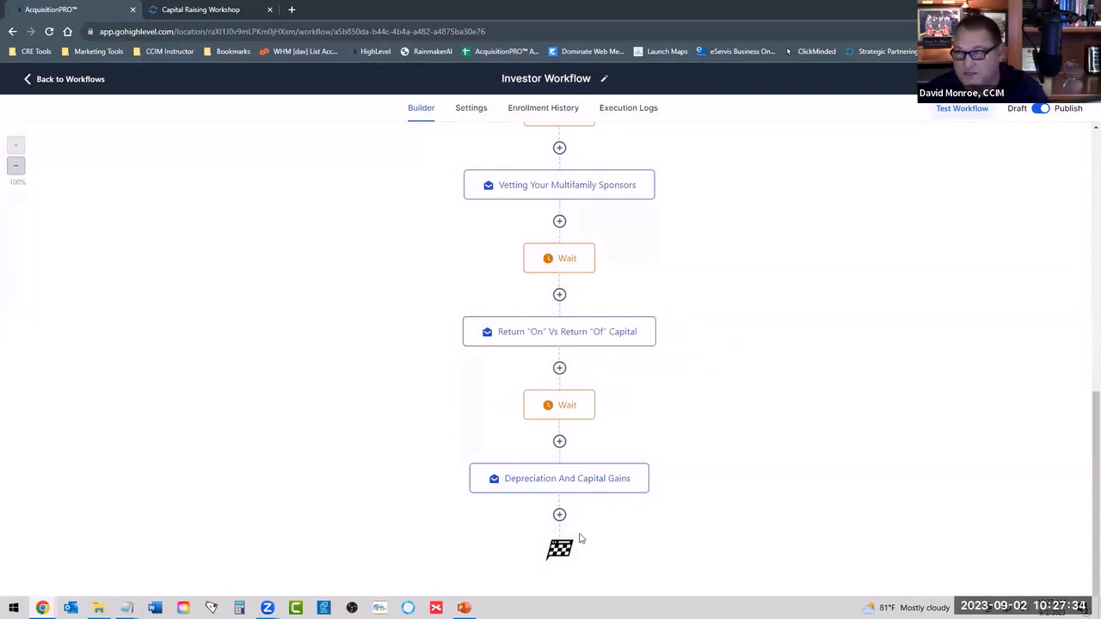
Try the Investor Newsletter template in the first email action, check its test email field, and cancel the edit.
scroll(670, 375, up, 6)
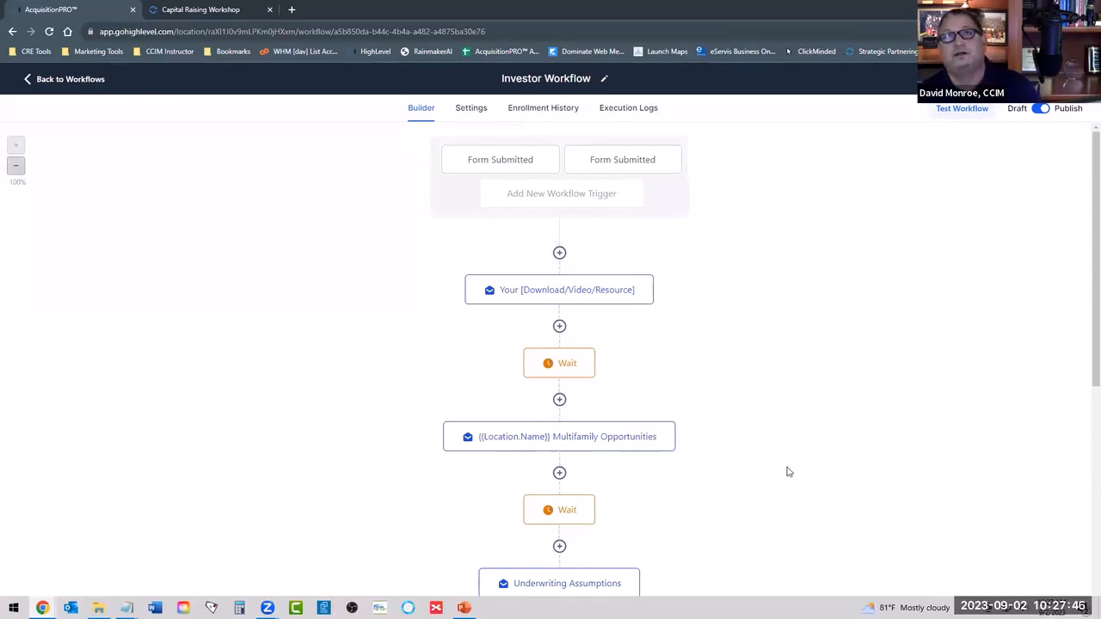
click(540, 290)
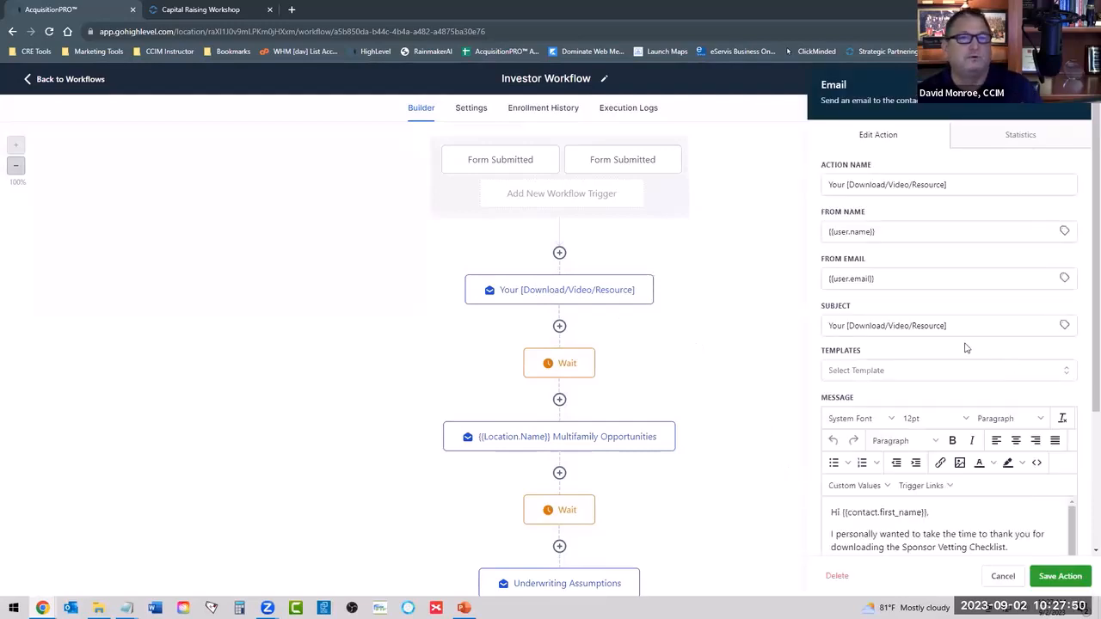
scroll(965, 347, down, 4)
scroll(860, 503, up, 2)
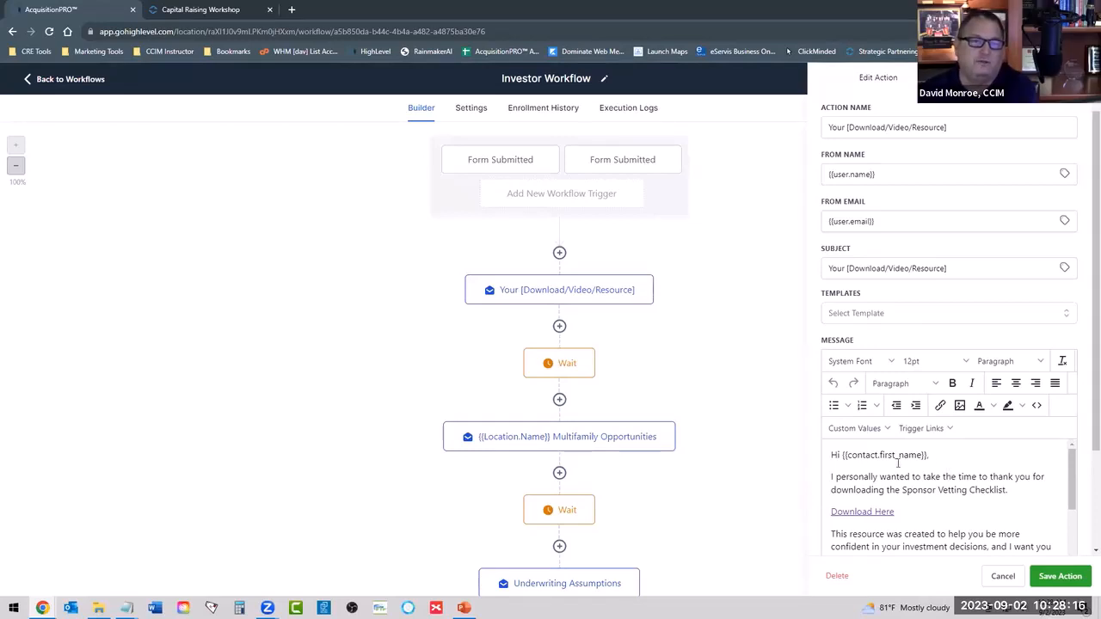
click(865, 315)
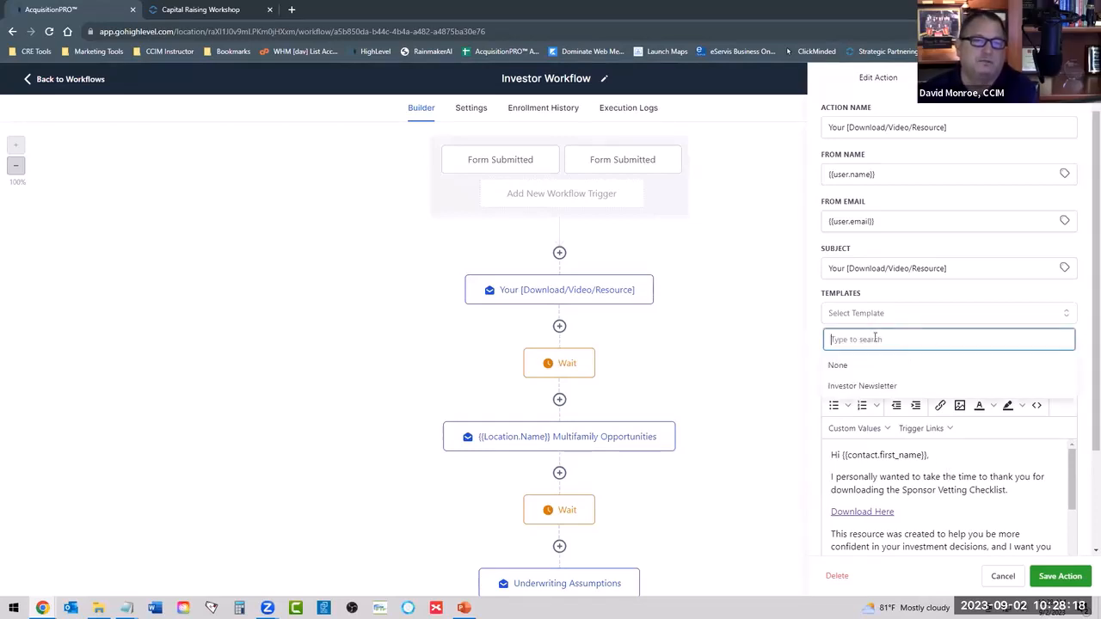
click(872, 387)
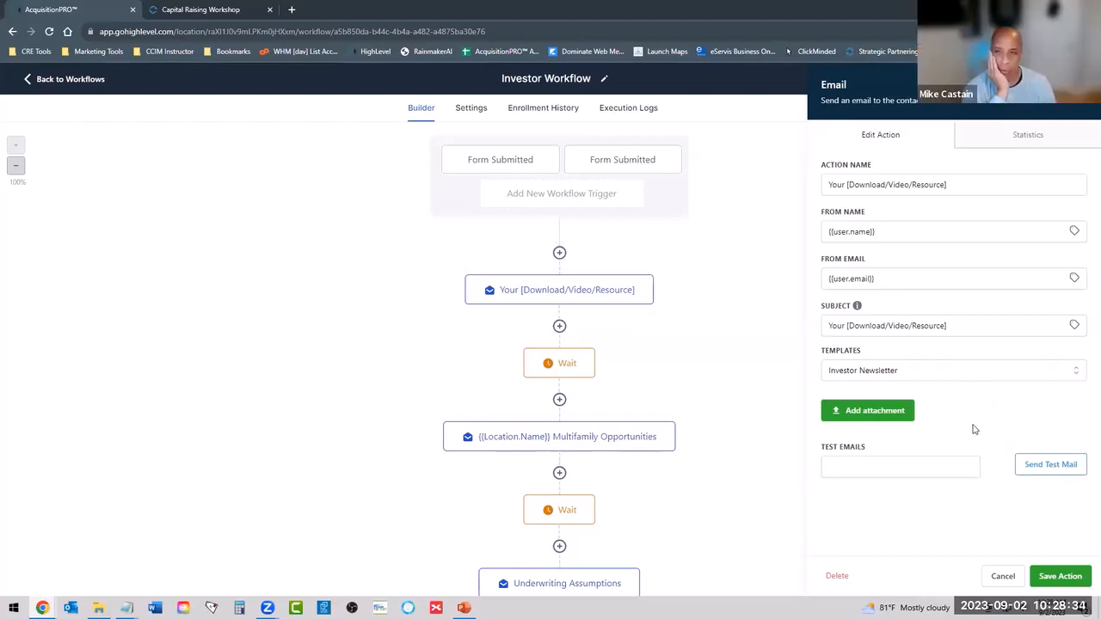
click(861, 469)
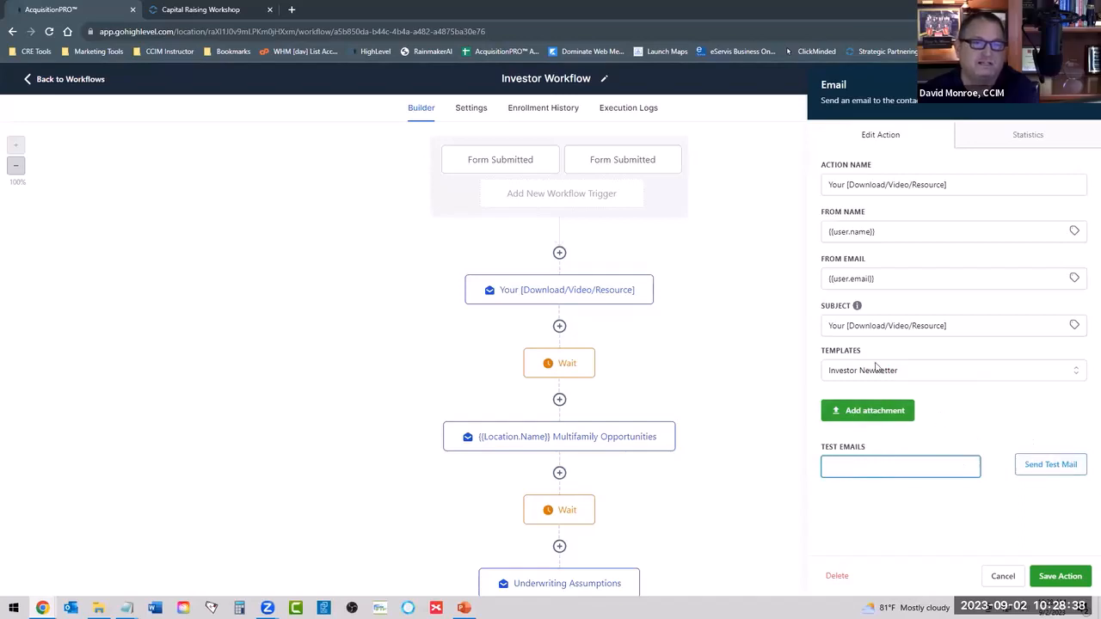
click(1003, 576)
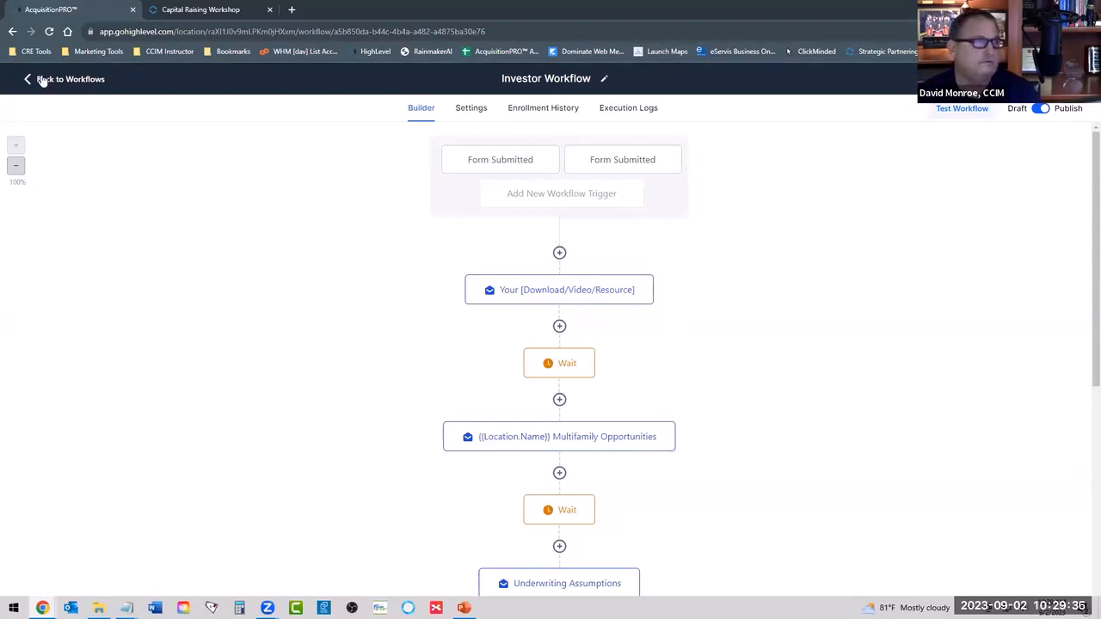
Return to the workflow list discarding the unsaved changes, and open the media library from the Sites area.
click(74, 86)
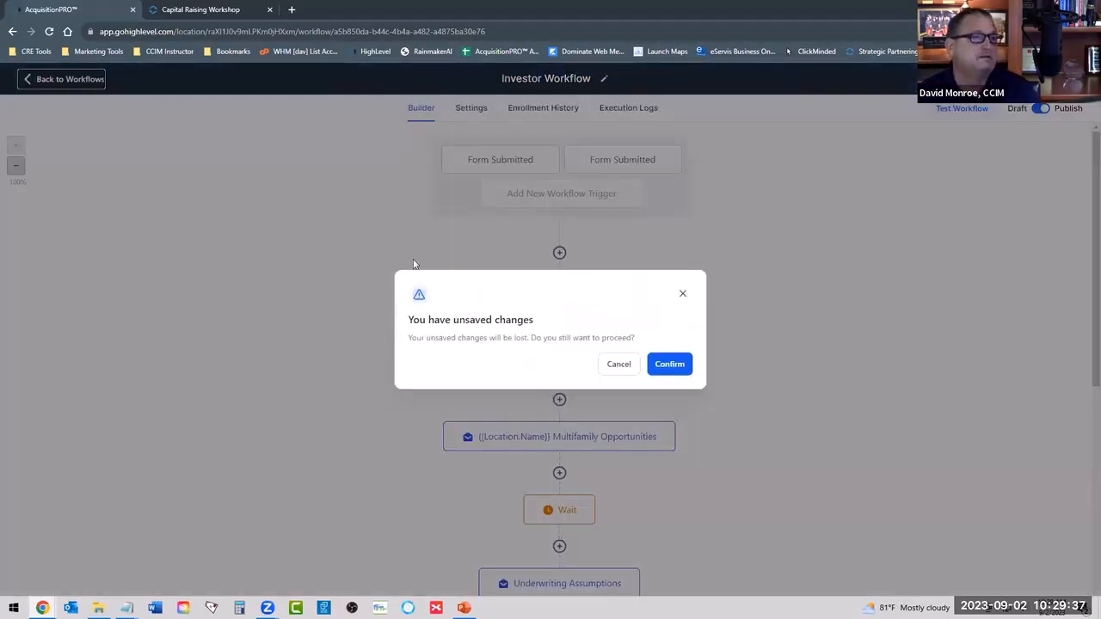
click(662, 367)
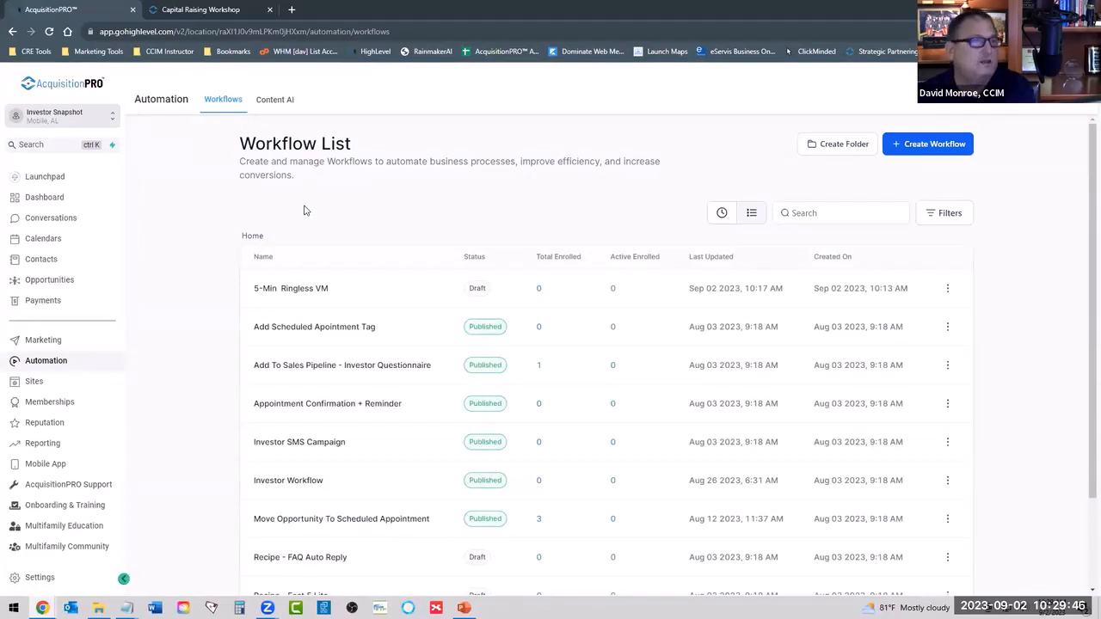
click(32, 383)
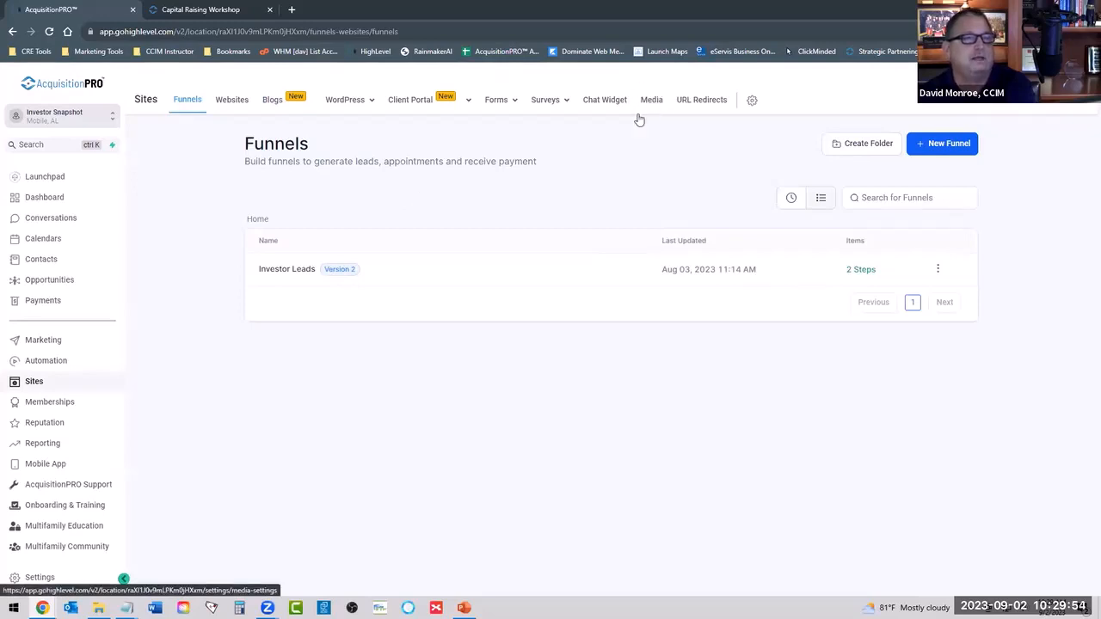
click(650, 101)
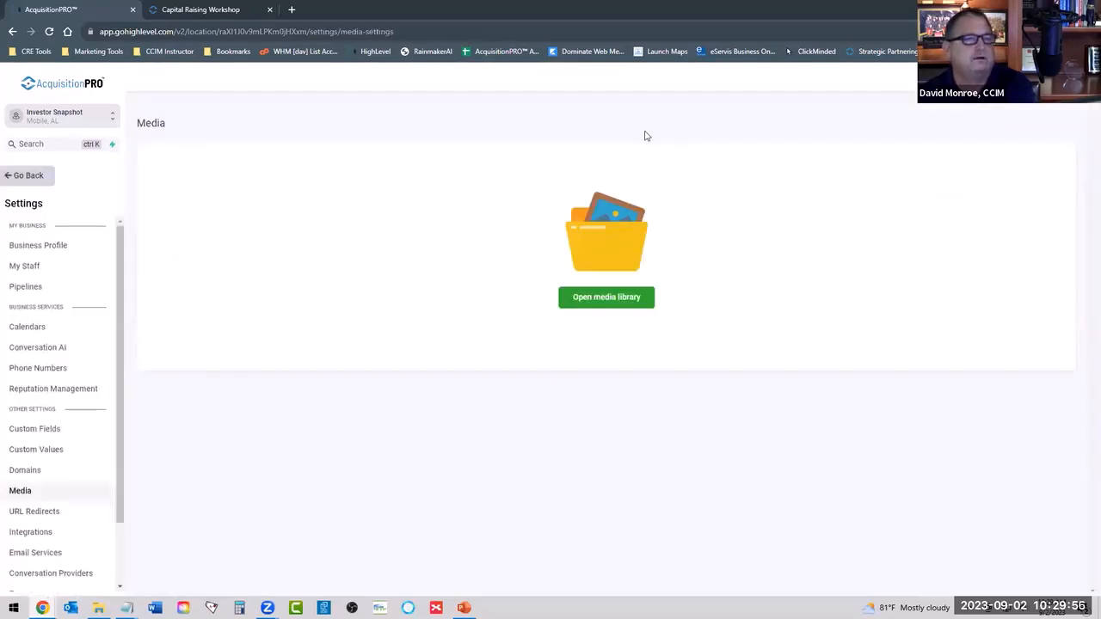
click(610, 301)
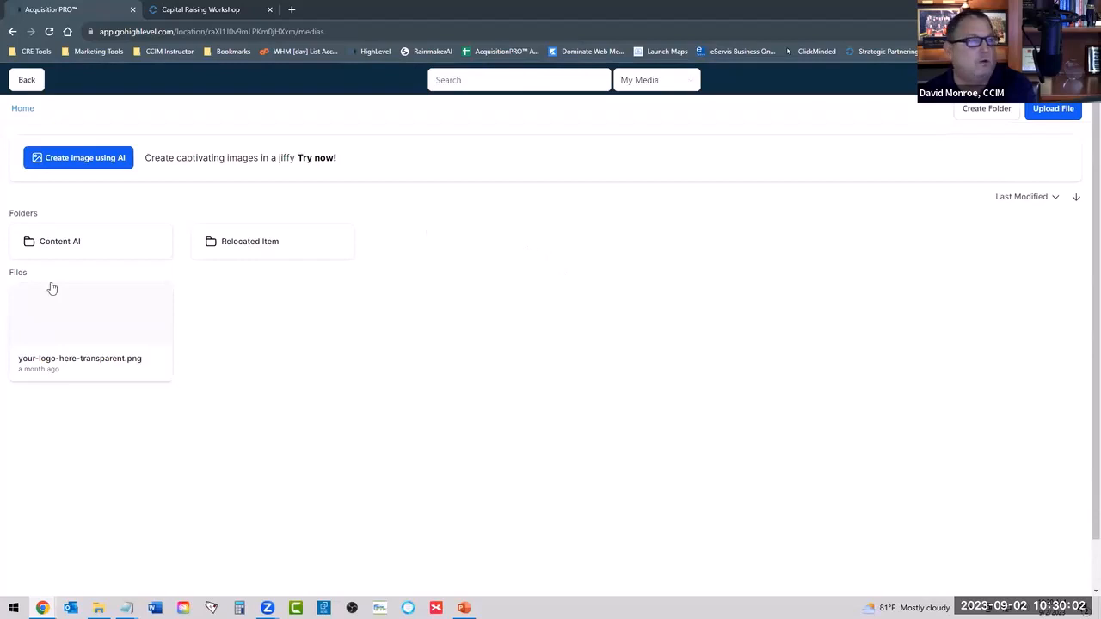
Start a media upload and browse Elements (F:) through 2 - Internet Business and 00-AcquisitionPro to the Forms-Tools-Checklists folder.
click(1051, 113)
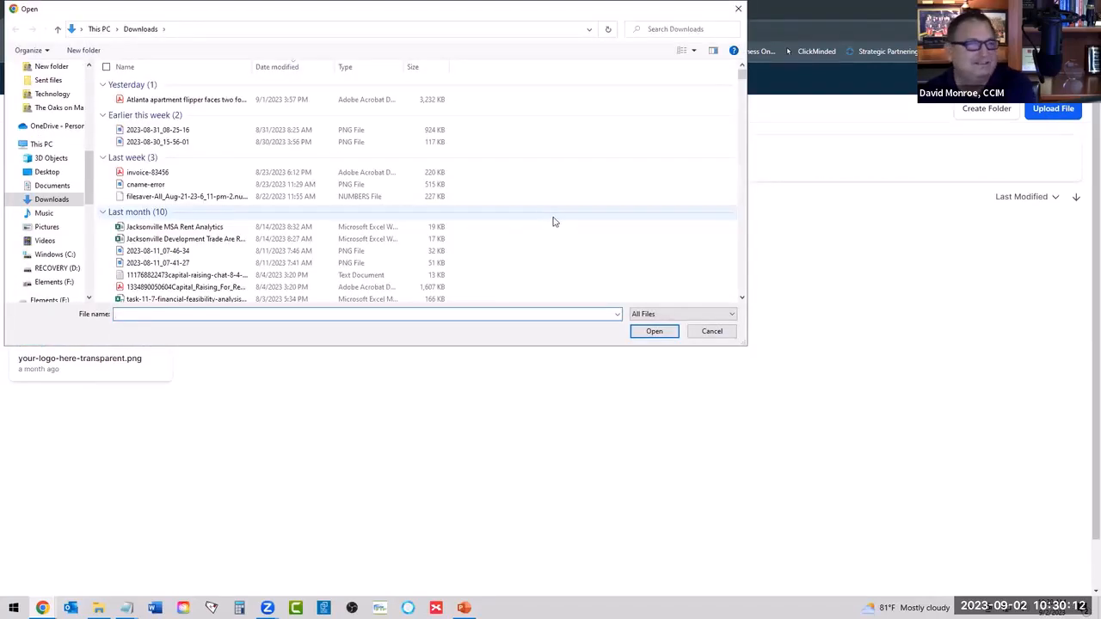
scroll(49, 140, up, 10)
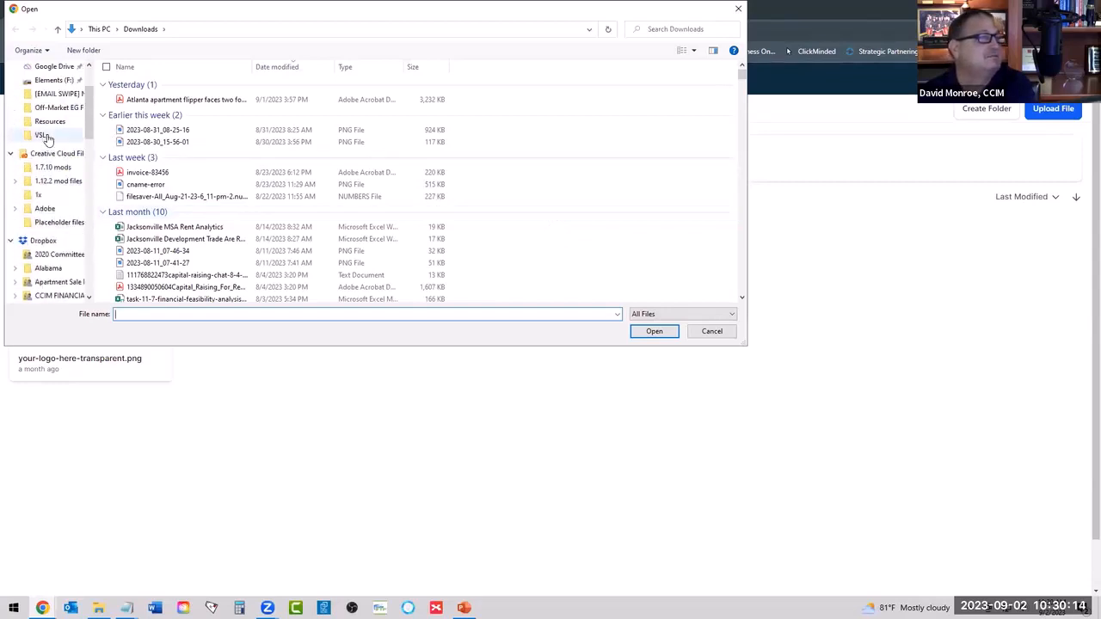
click(49, 80)
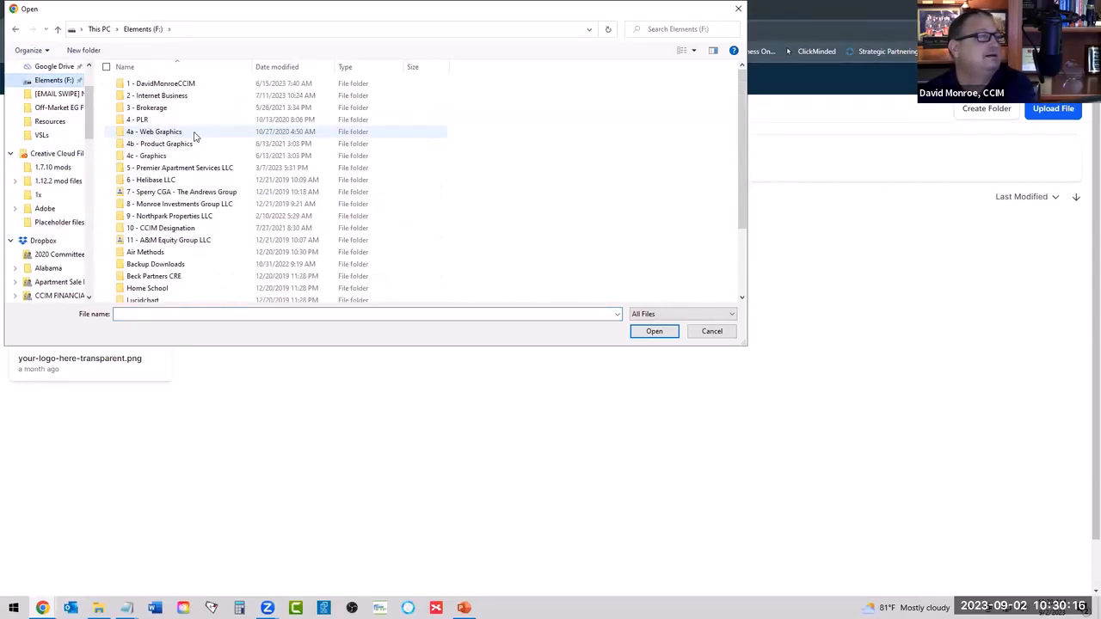
double_click(172, 95)
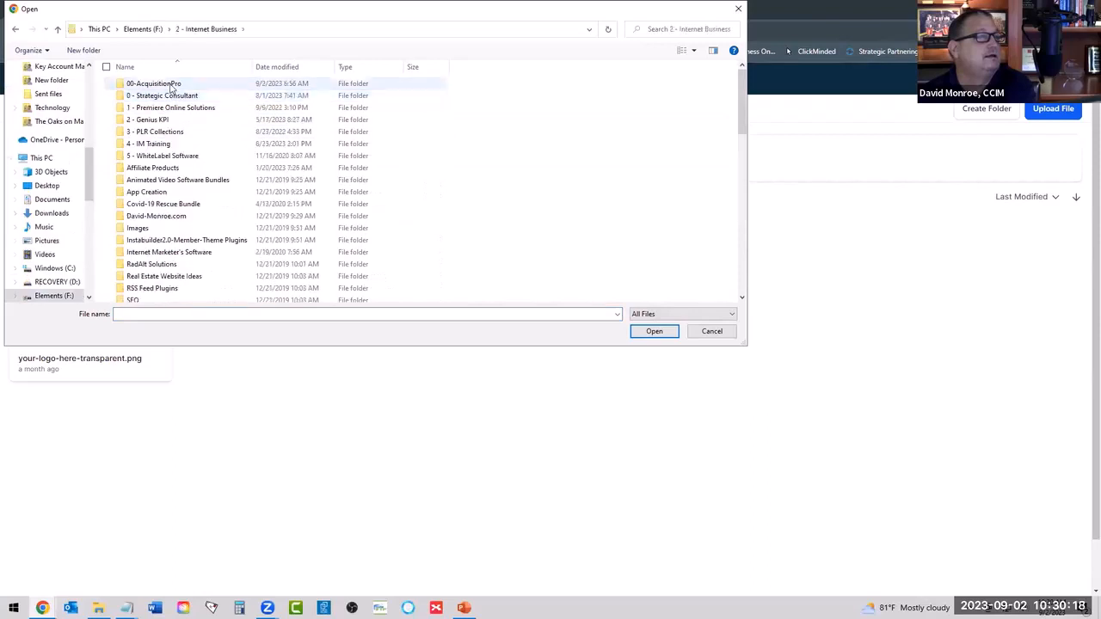
double_click(171, 85)
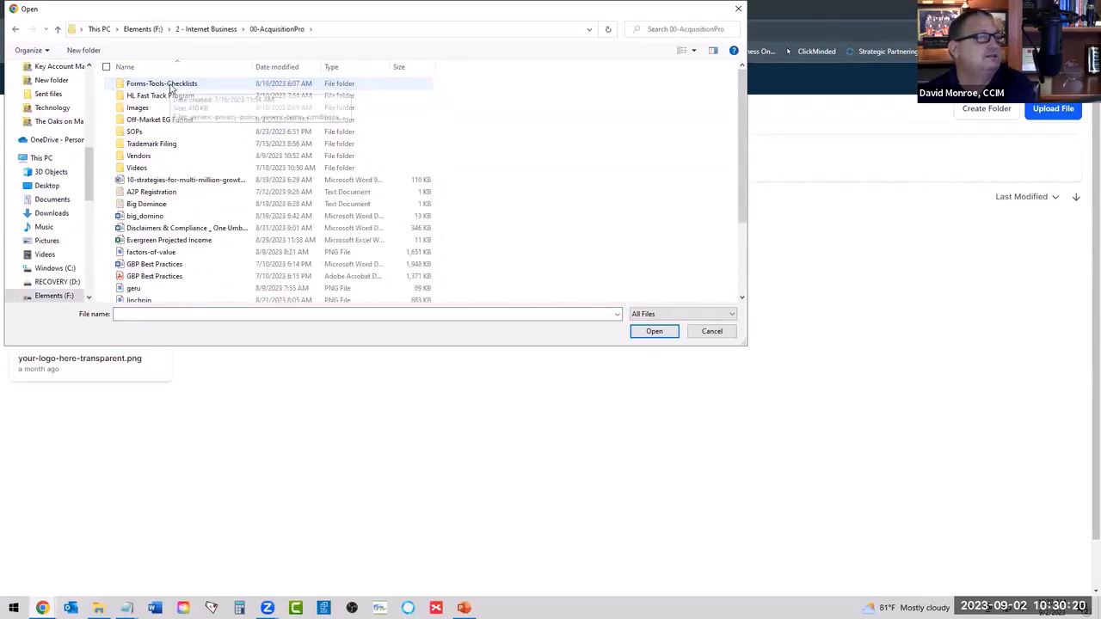
scroll(234, 153, down, 3)
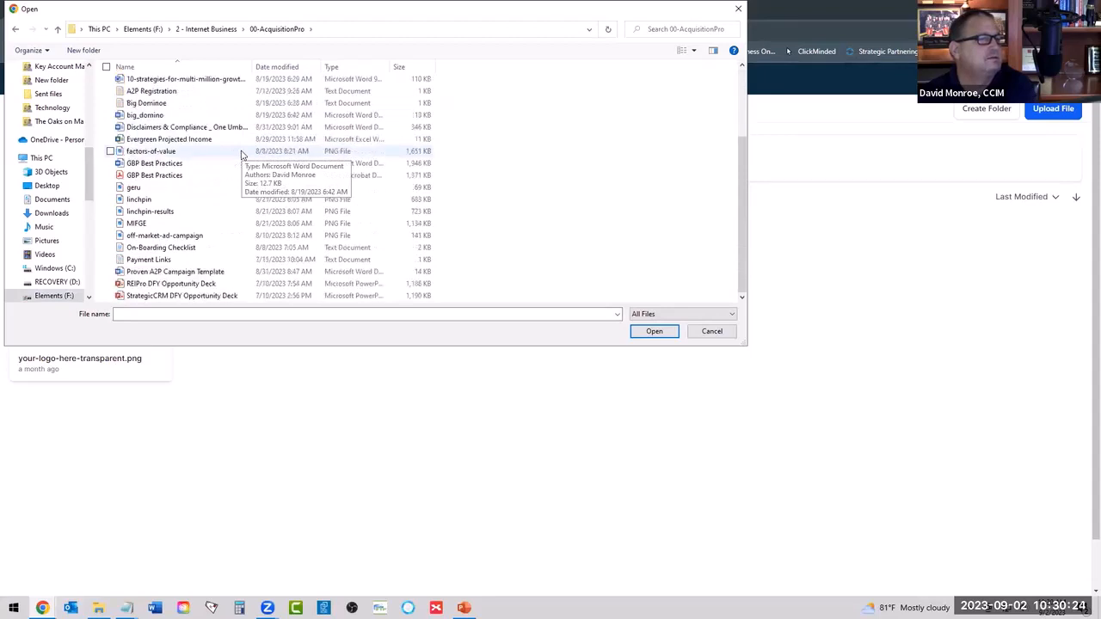
scroll(235, 177, up, 3)
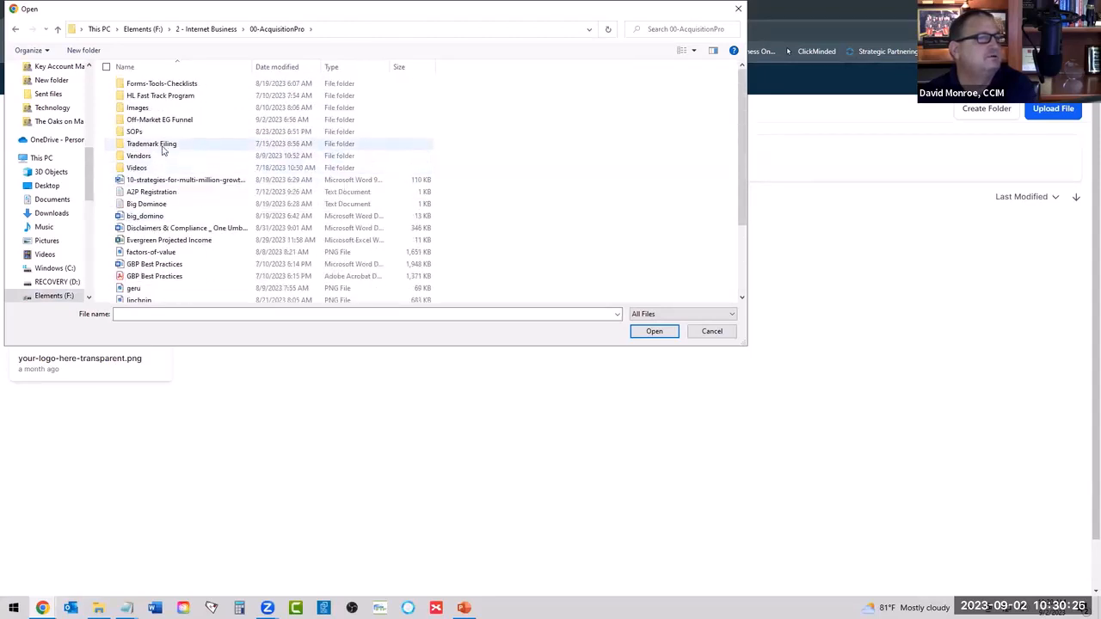
double_click(156, 85)
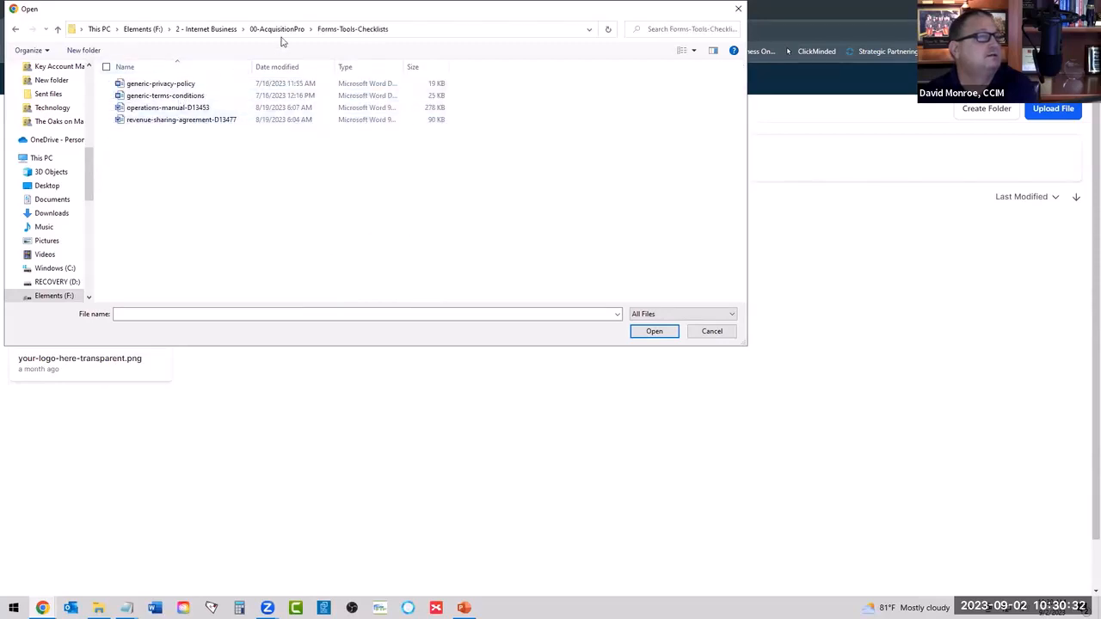
Upload the ChatGPT Promts Word document from 2 - Internet Business > 0 - Strategic Consultant > 1. Strategic Acquition Method.
click(207, 28)
click(194, 95)
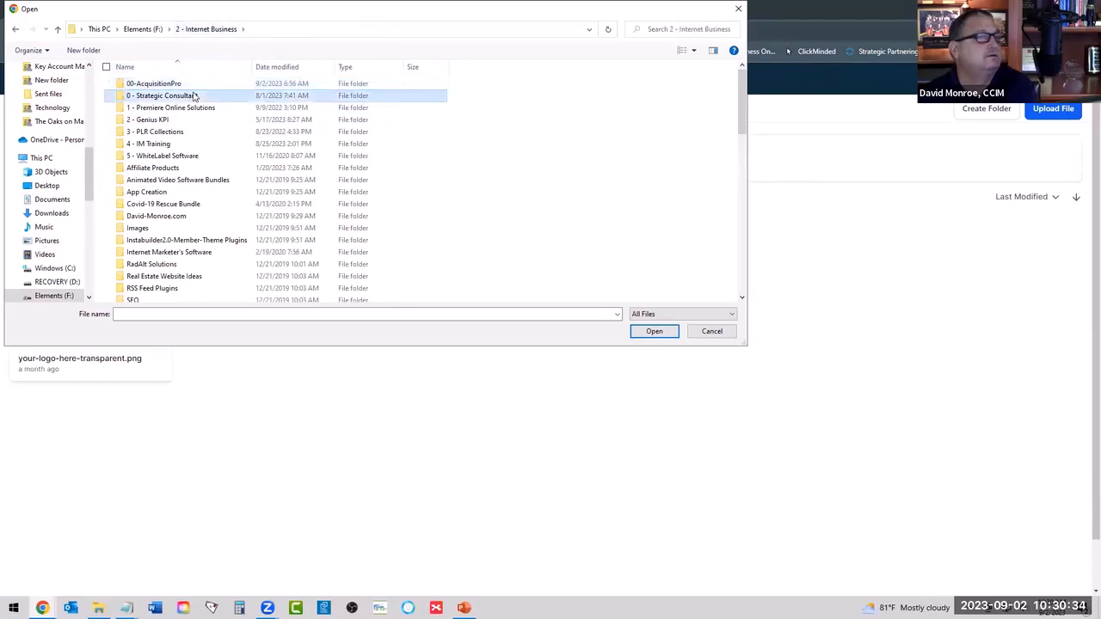
double_click(194, 95)
double_click(193, 107)
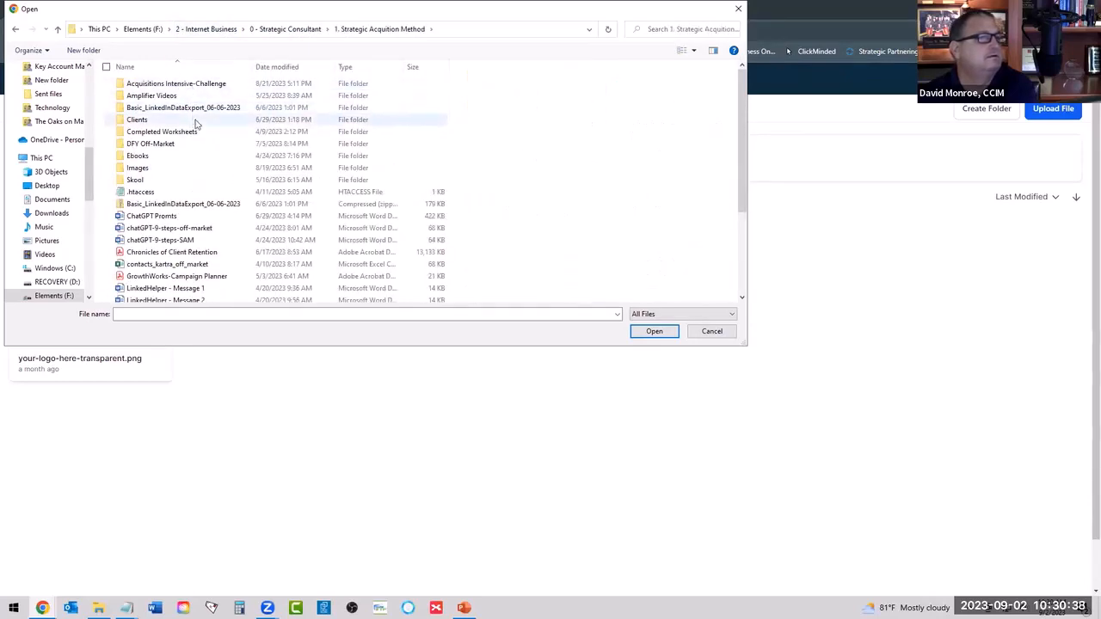
scroll(232, 152, down, 4)
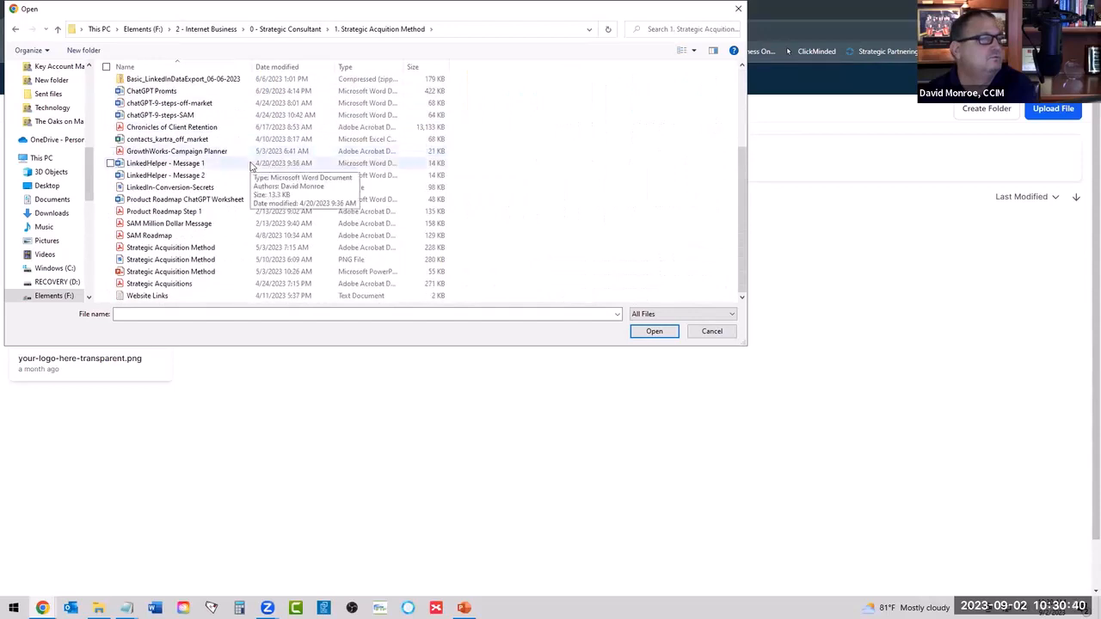
scroll(250, 166, up, 4)
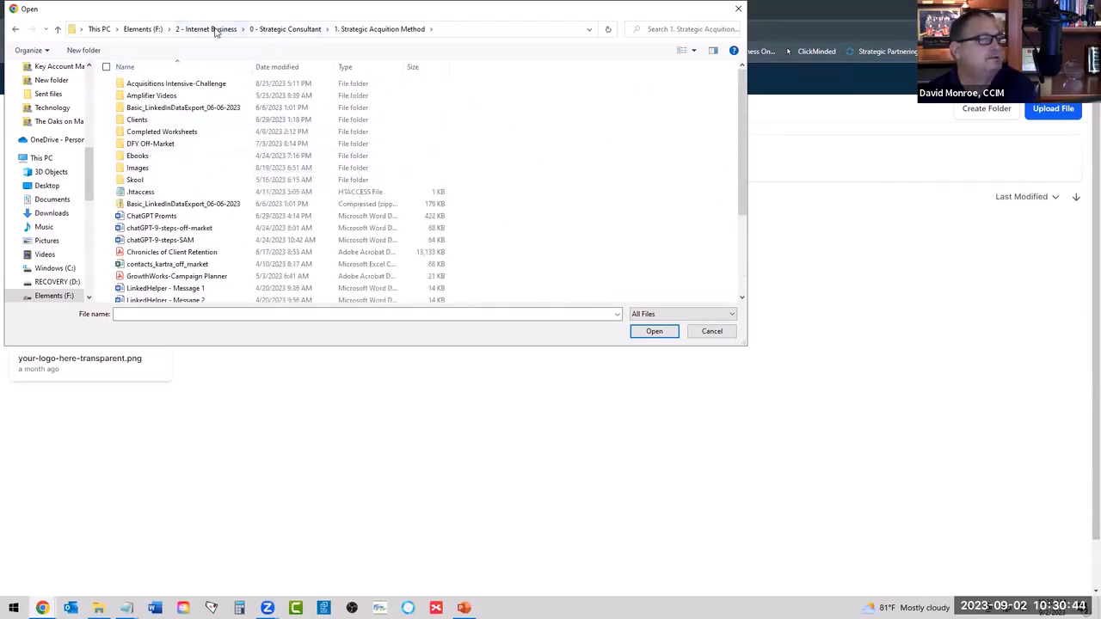
click(138, 215)
click(650, 333)
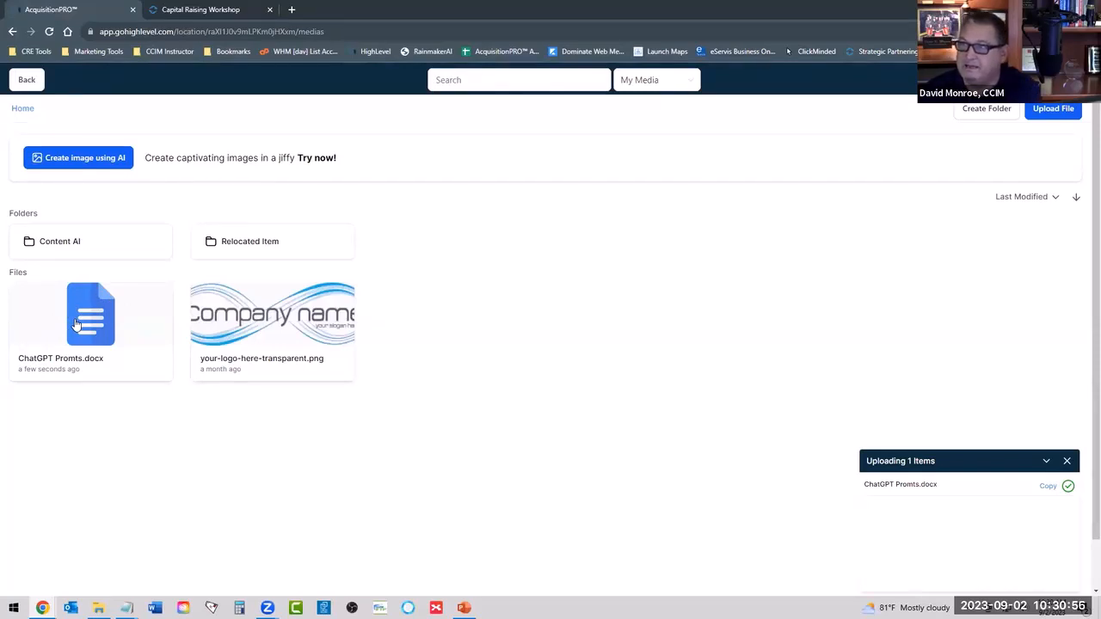
Select the uploaded ChatGPT Promts.docx file in the media library and copy its link.
click(126, 320)
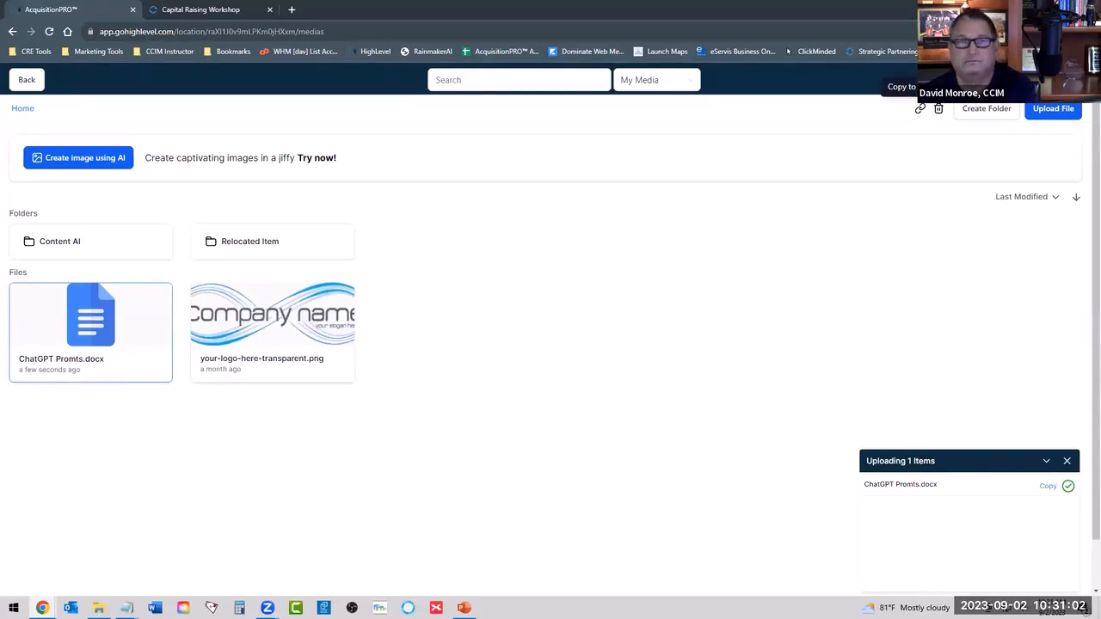
click(97, 332)
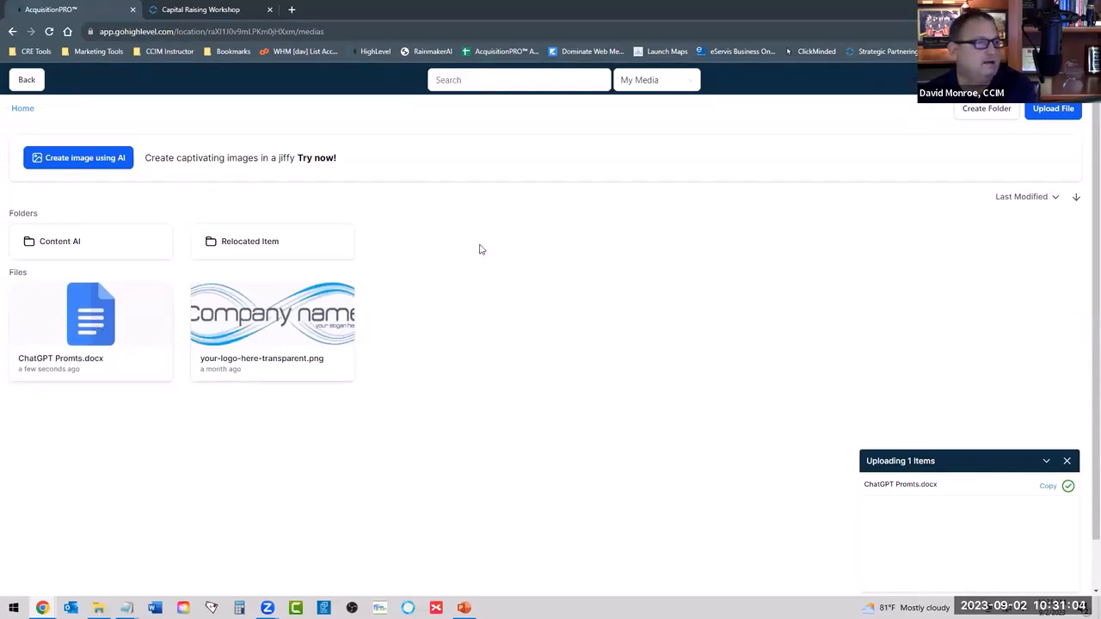
click(104, 321)
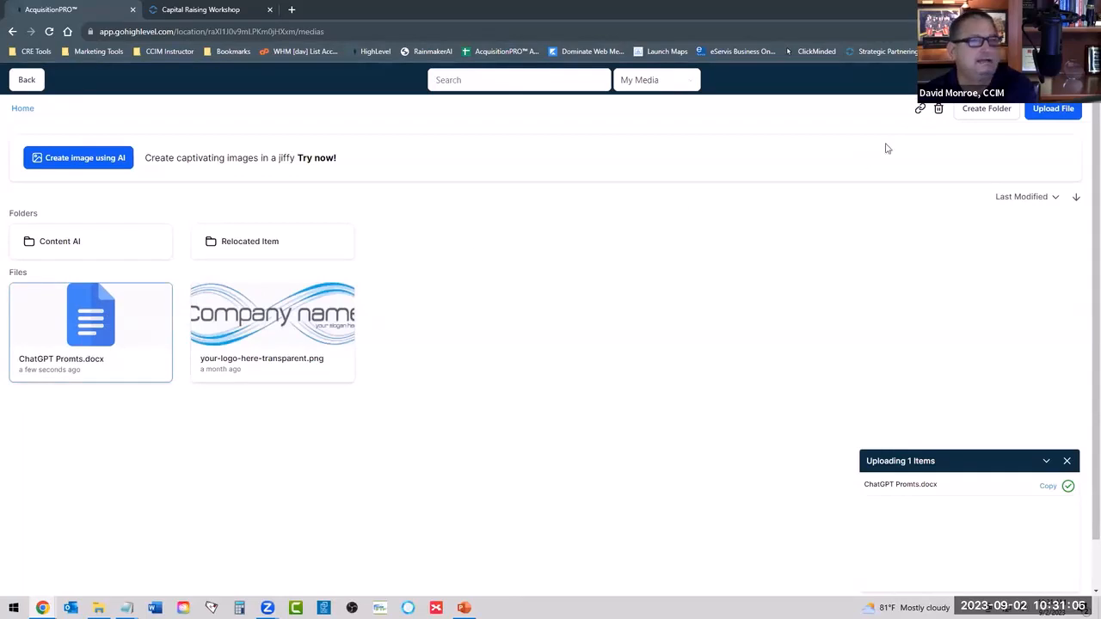
click(920, 110)
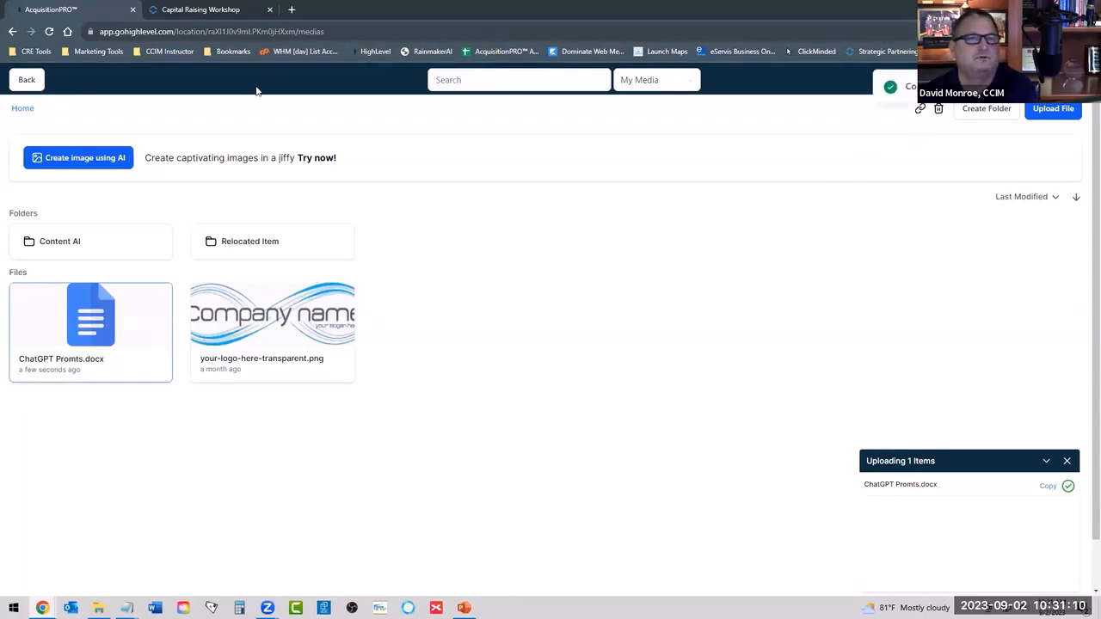
Leave the media library and open the Your [Download/Video/Resource] email action in the Investor Workflow for editing.
click(28, 81)
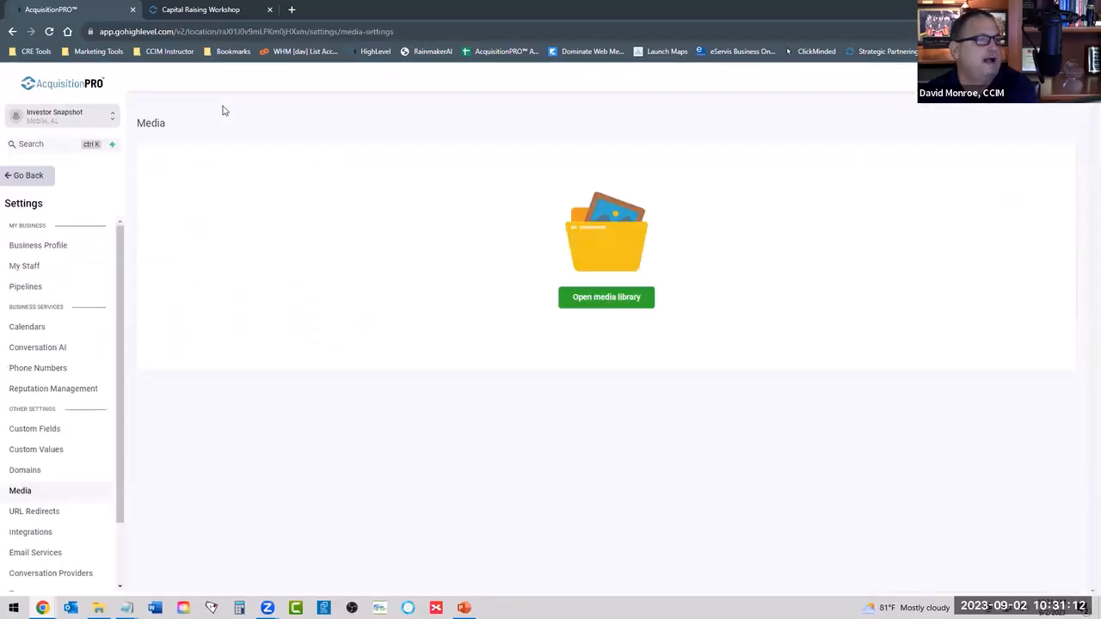
click(17, 176)
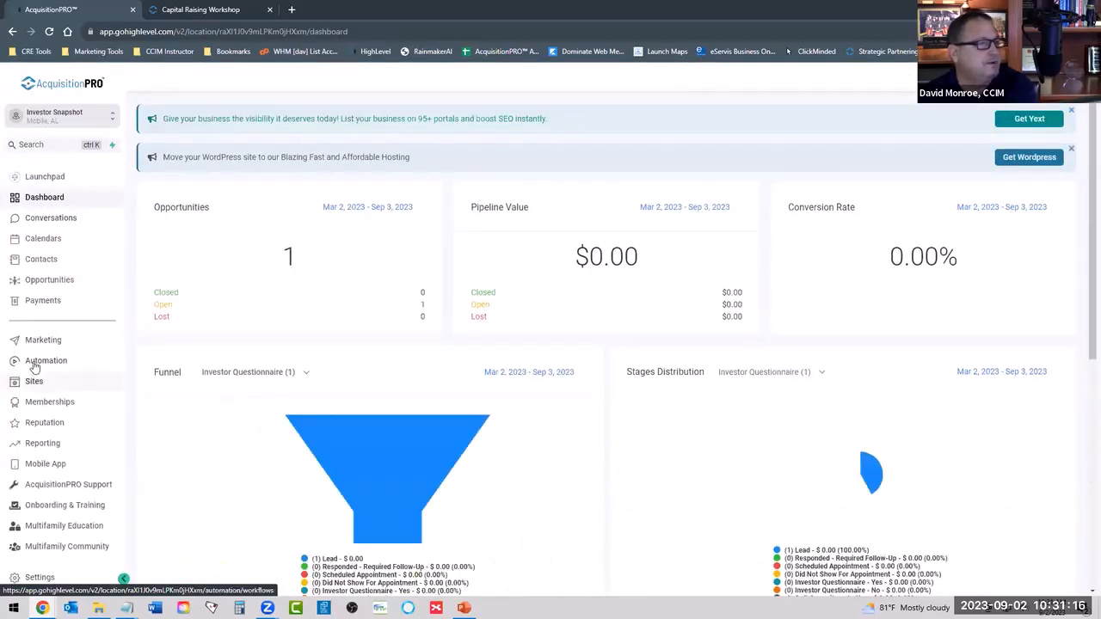
click(34, 364)
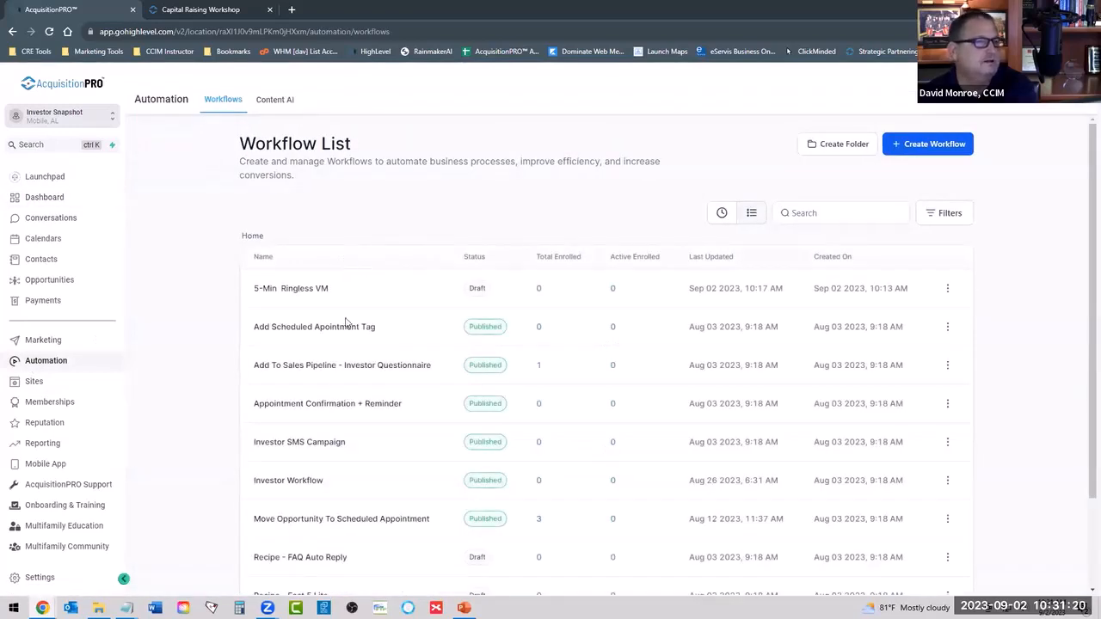
scroll(346, 413, down, 2)
click(292, 376)
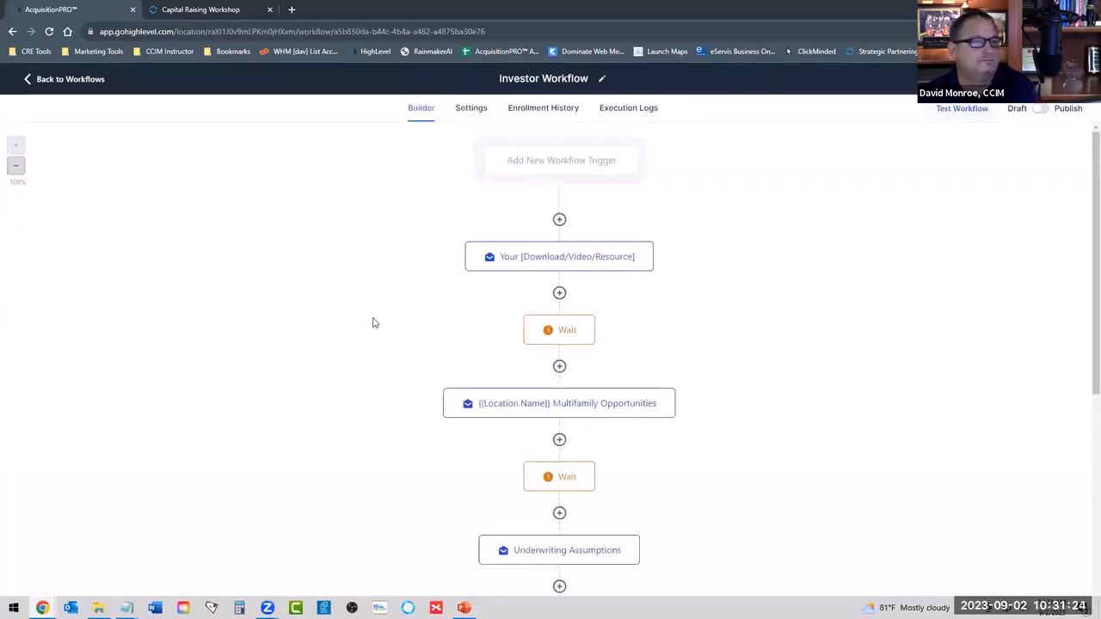
click(538, 300)
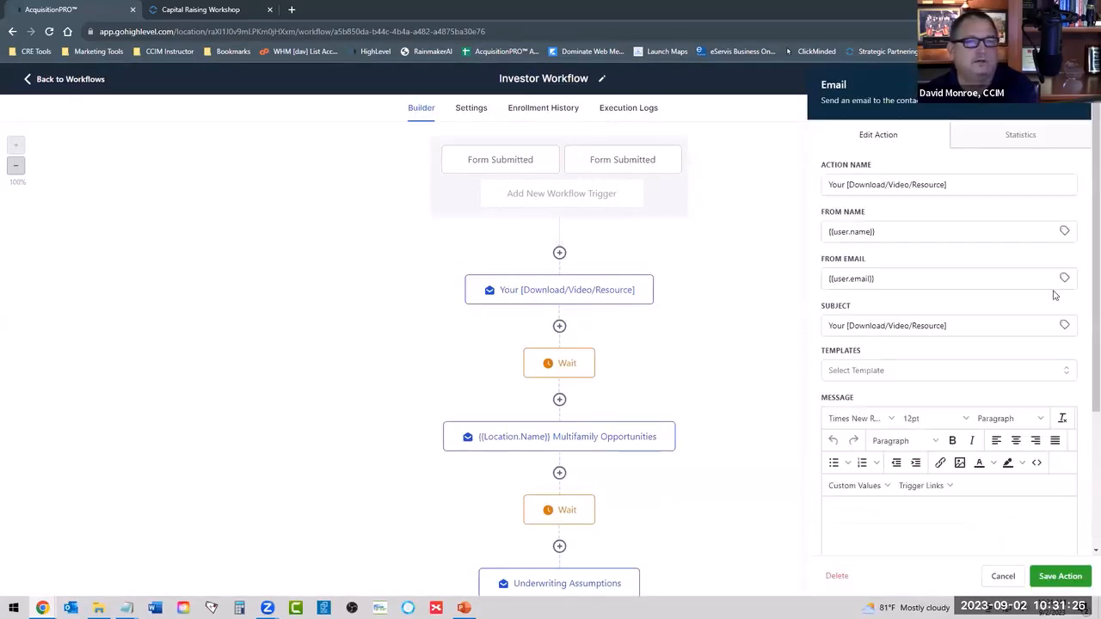
scroll(898, 318, down, 2)
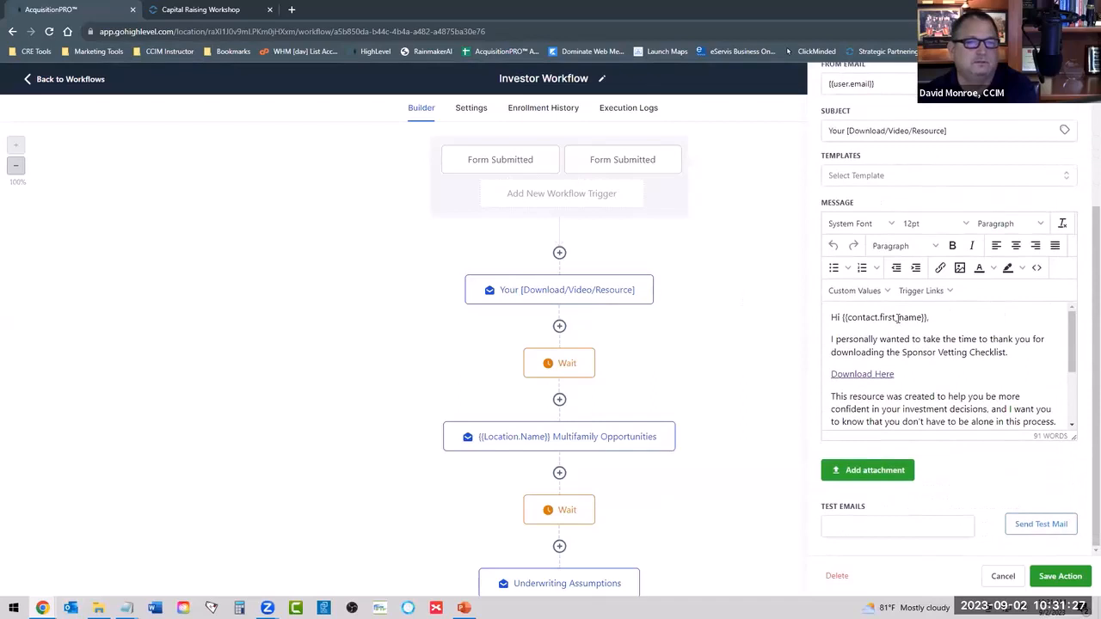
Try replacing the URL of the message's Download Here link with the copied file link, and cancel the link and email edits.
double_click(863, 374)
triple_click(862, 374)
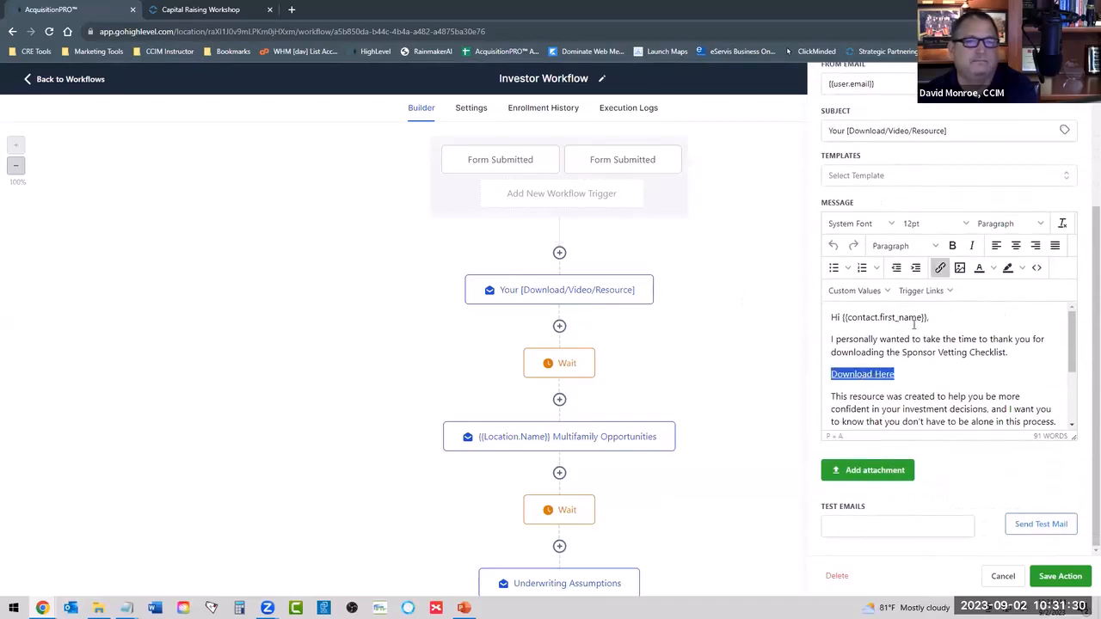
click(940, 268)
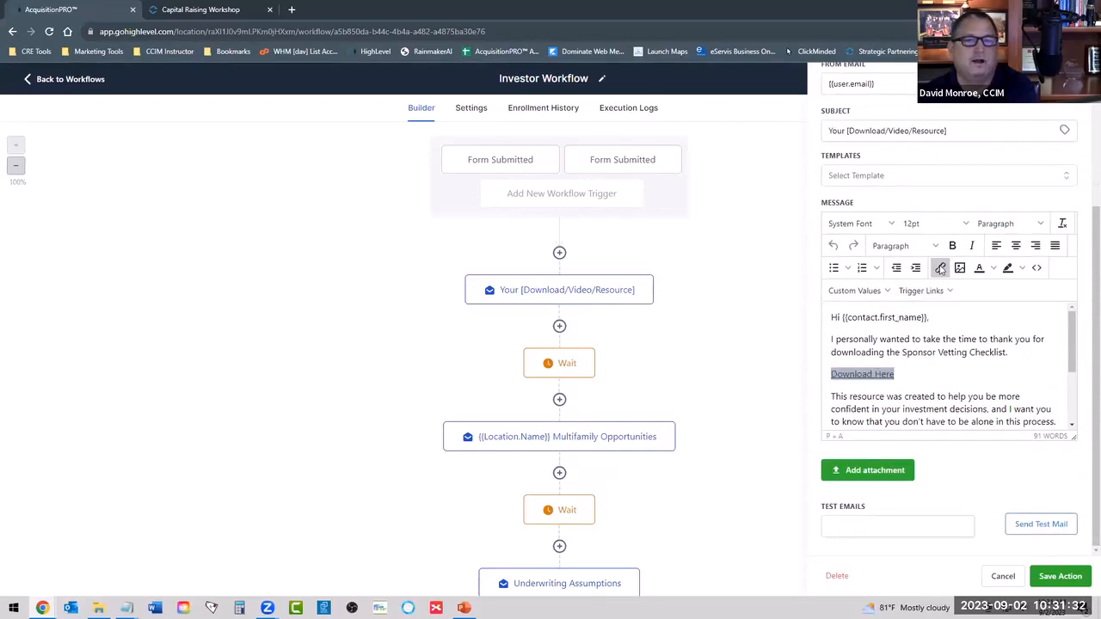
triple_click(504, 282)
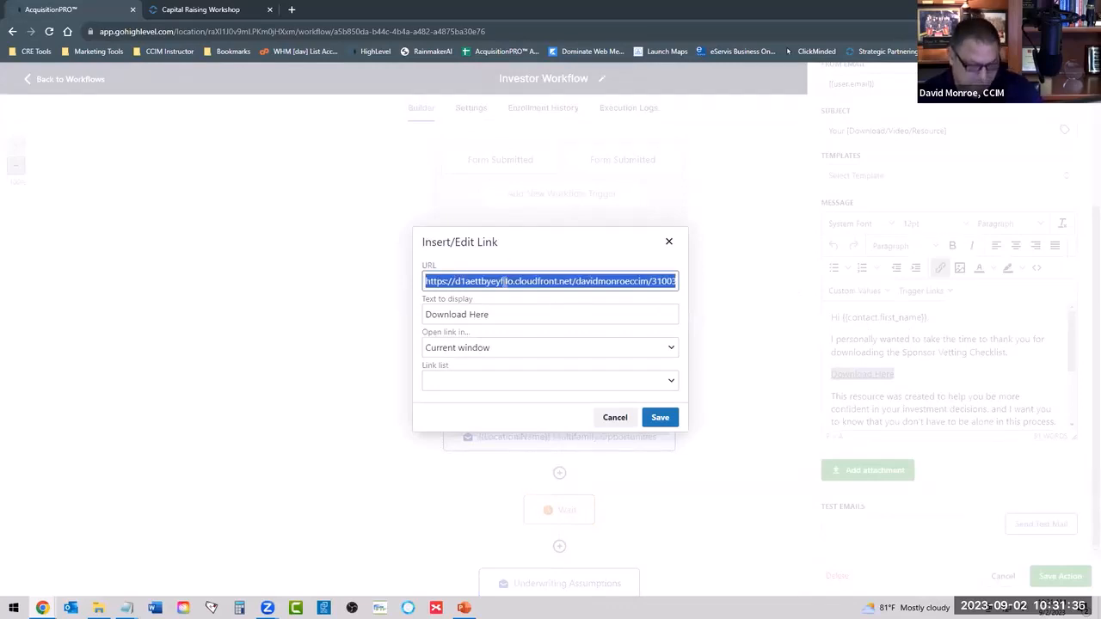
key(ctrl+v)
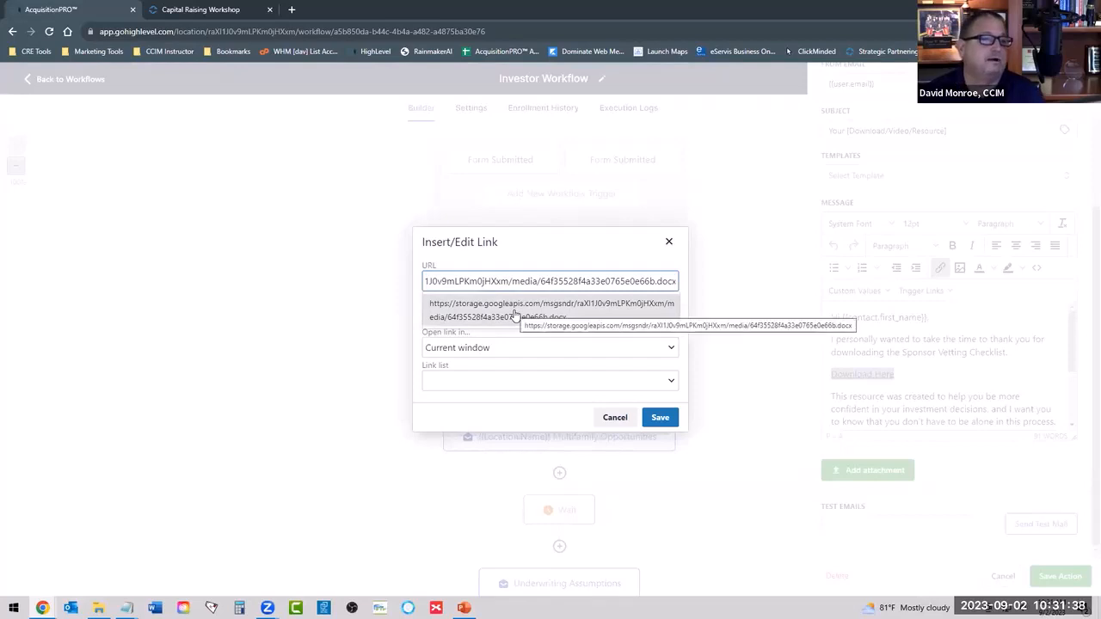
click(514, 316)
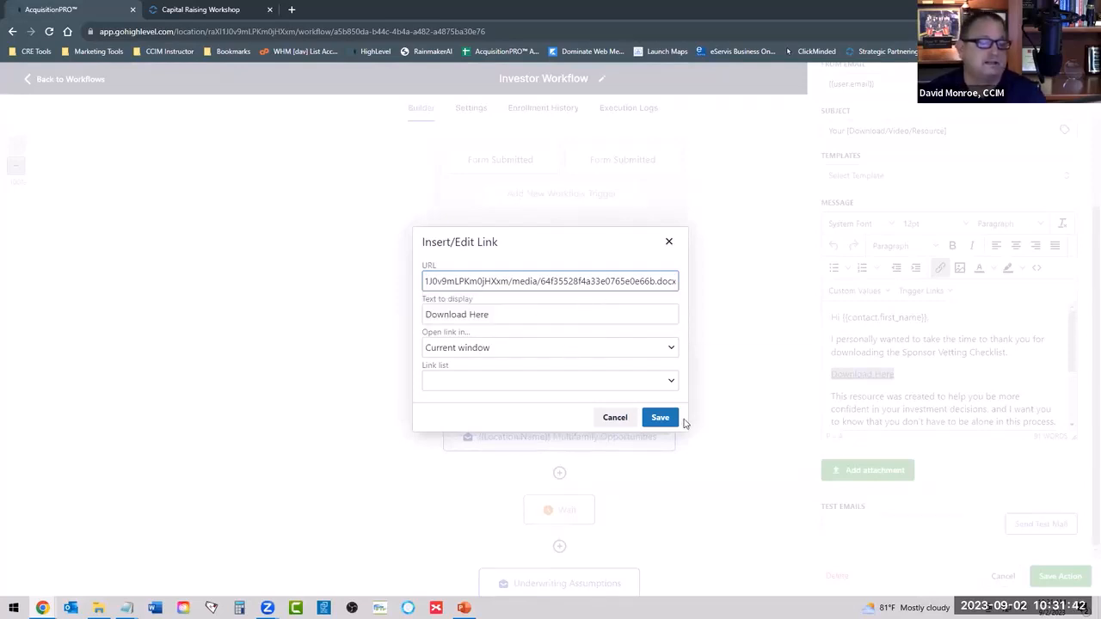
click(614, 418)
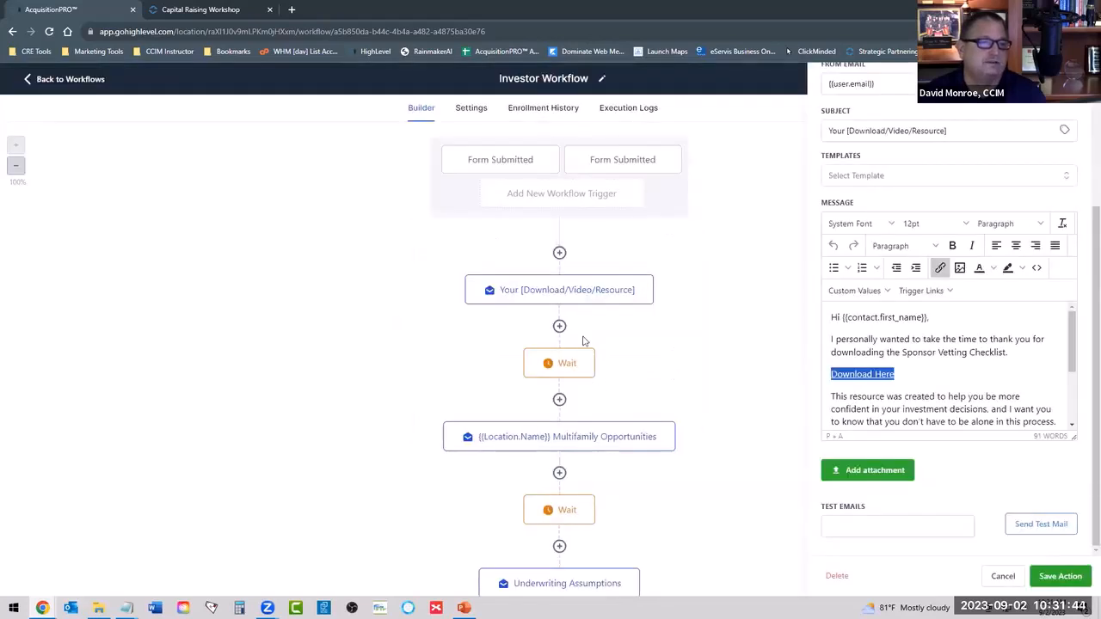
click(945, 343)
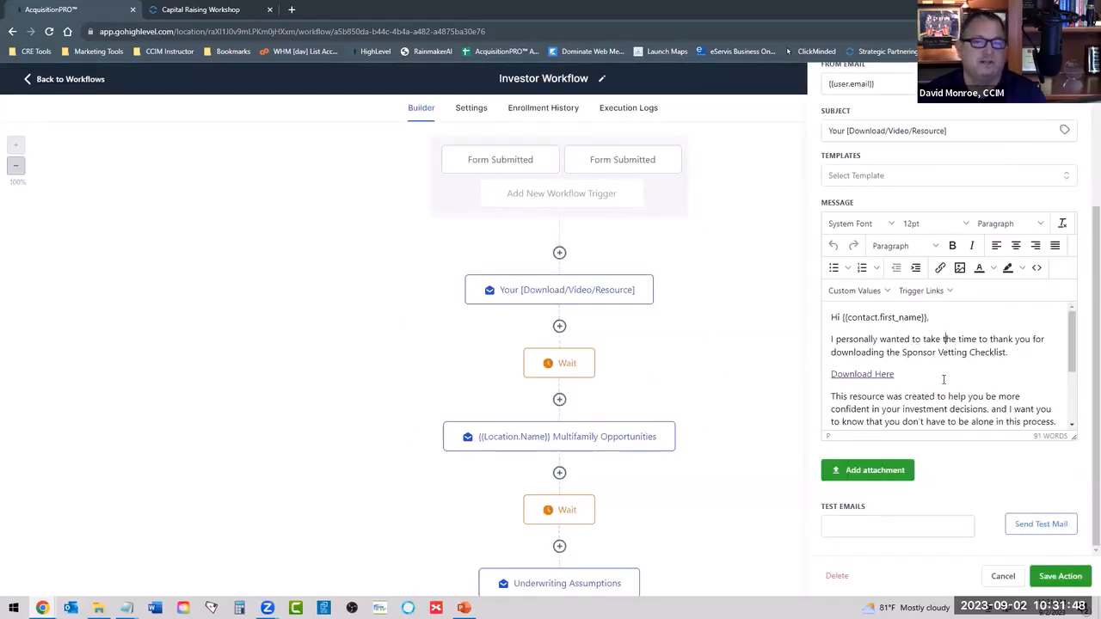
click(1002, 575)
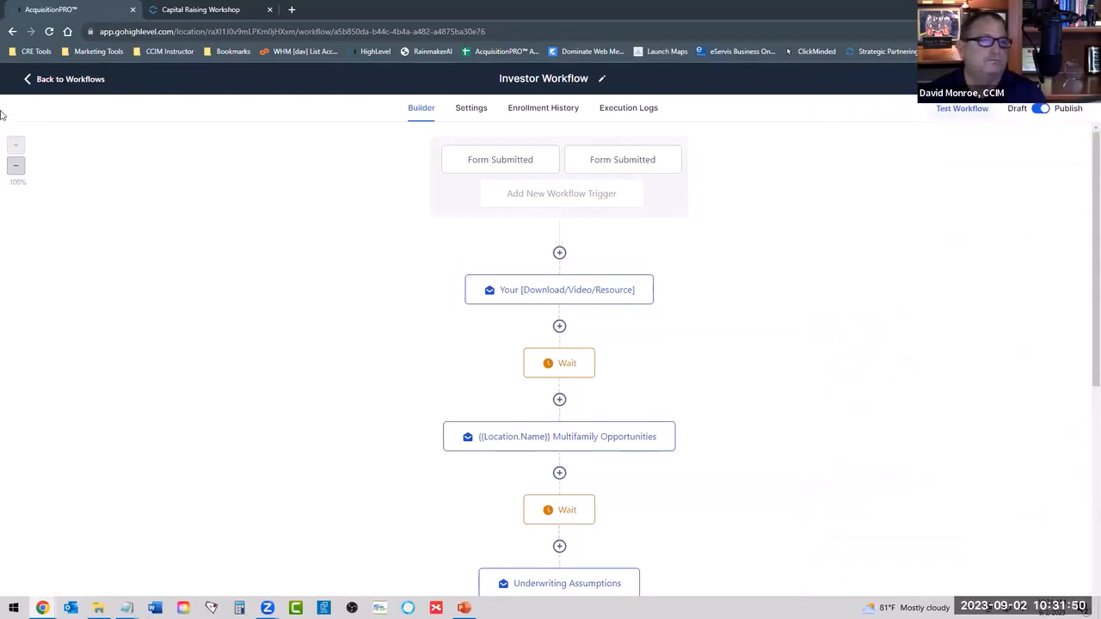
Return to the workflow list and reopen the media library from the Media settings.
click(61, 83)
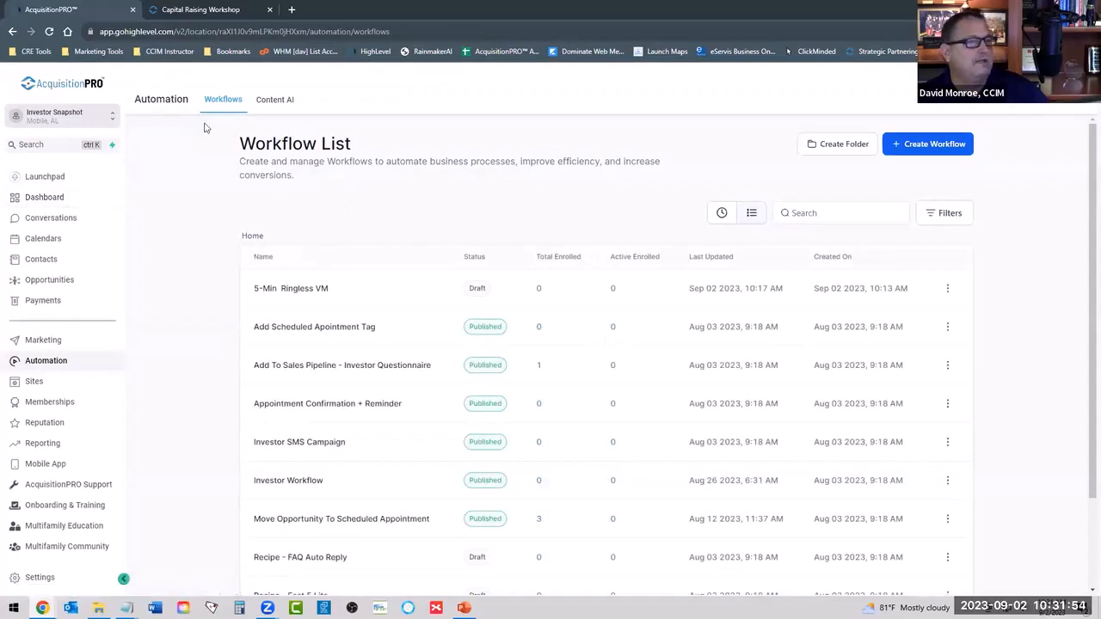
click(35, 578)
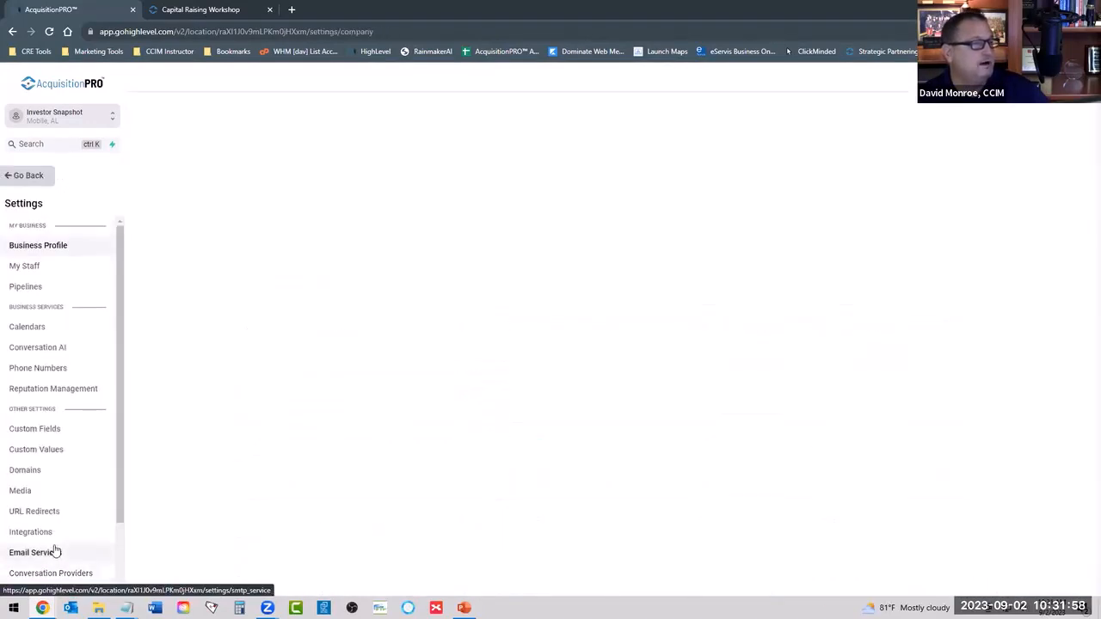
click(15, 492)
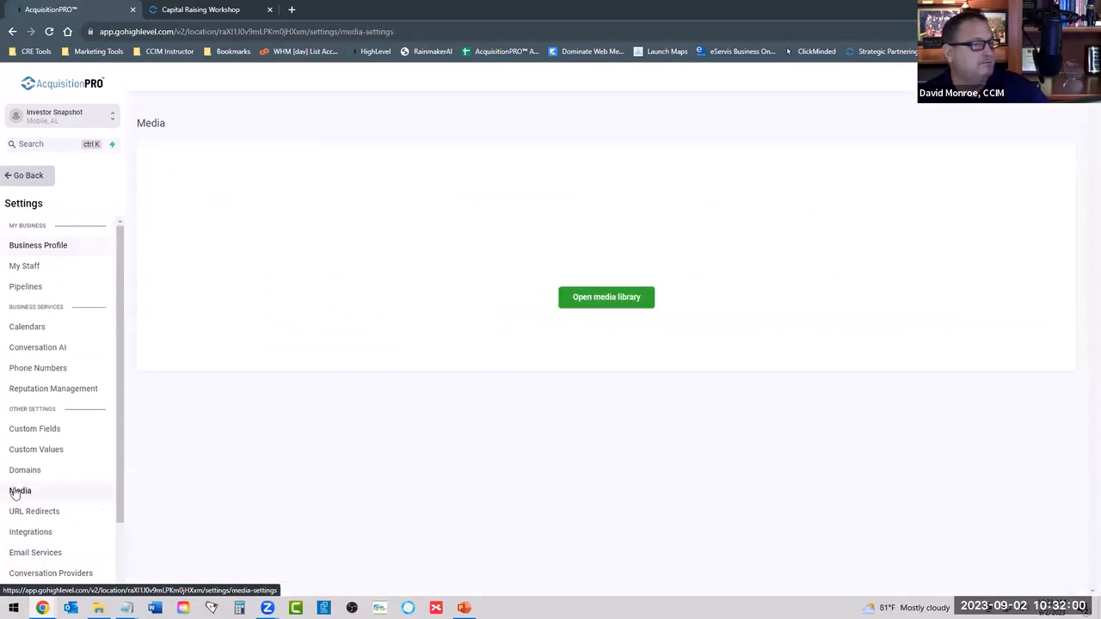
click(571, 303)
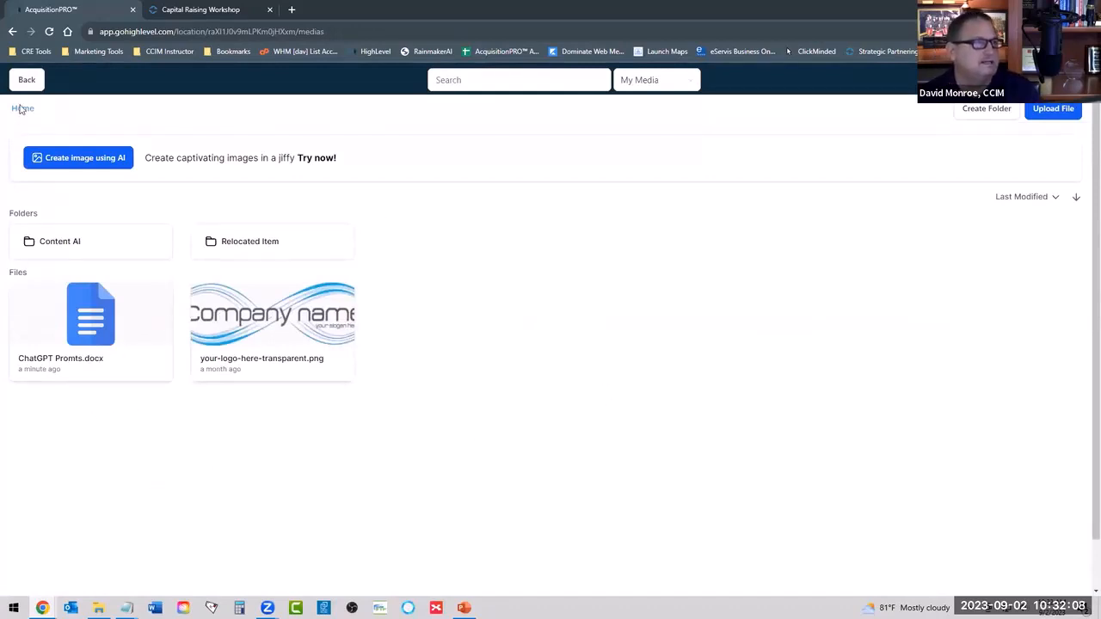
Leave the media library, start a new employee in the My Staff settings, and expand the User Info section.
click(33, 79)
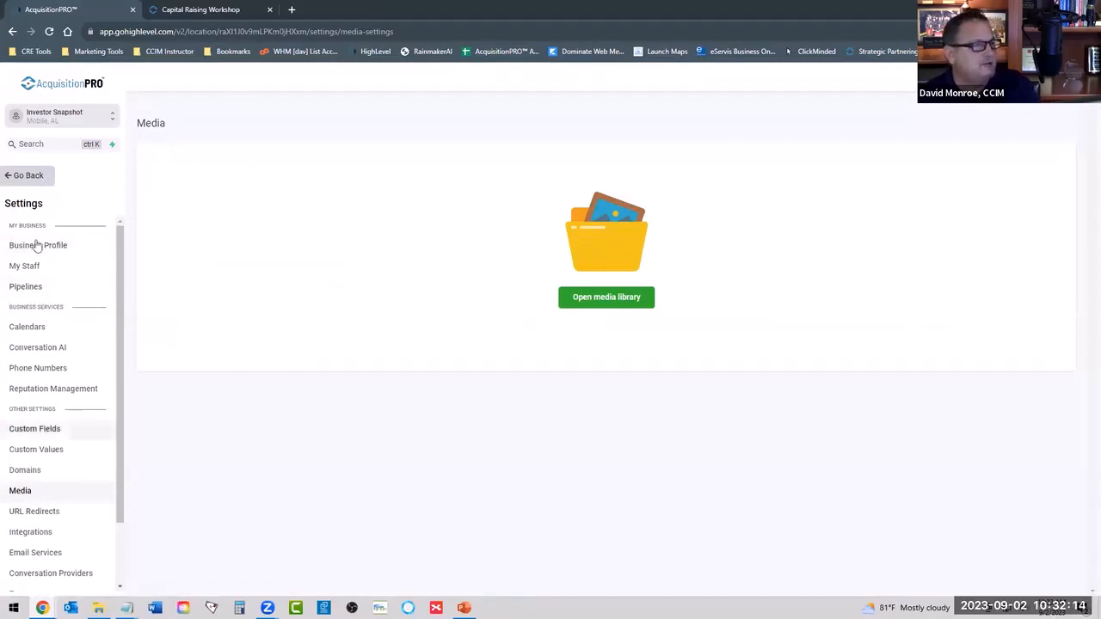
click(25, 268)
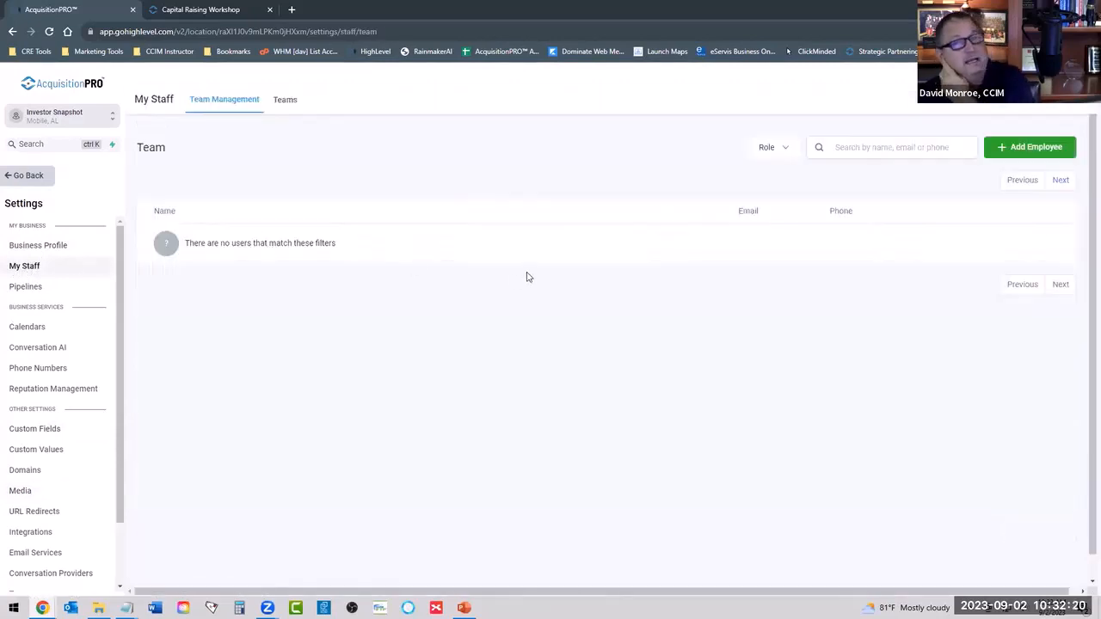
click(1004, 154)
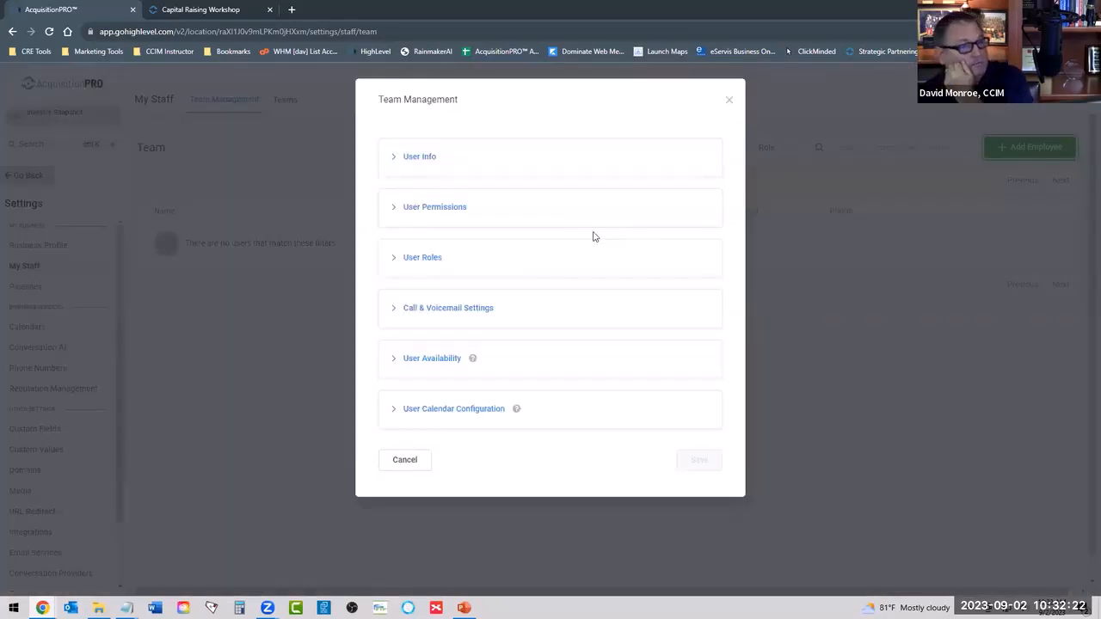
click(551, 172)
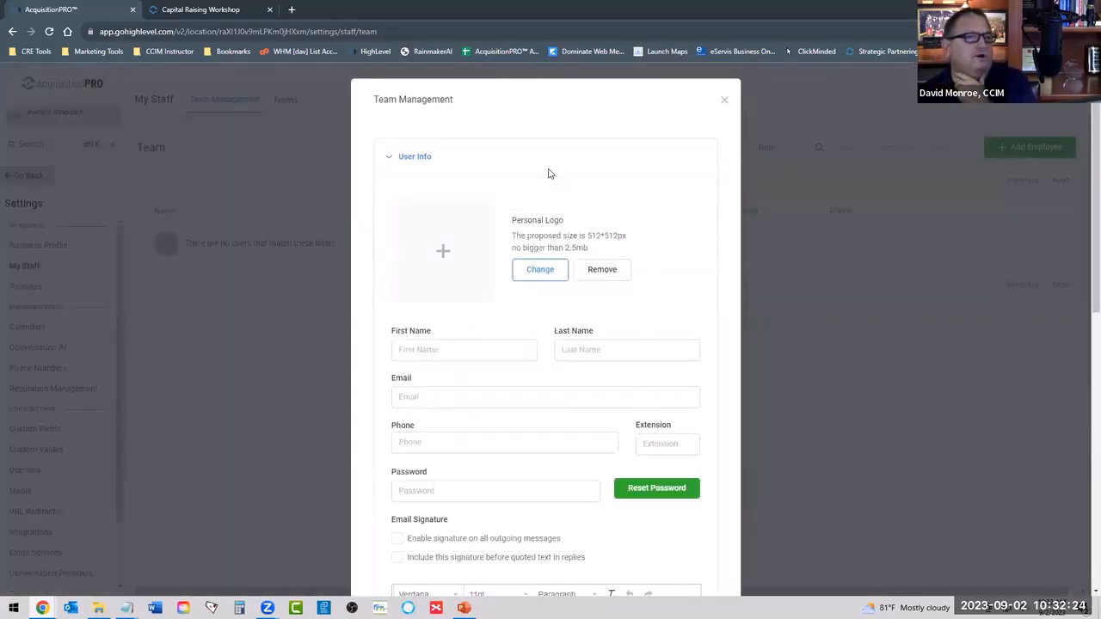
Examine the new employee form's contact, password and email signature fields and its remaining sections.
scroll(499, 294, down, 4)
scroll(490, 288, up, 3)
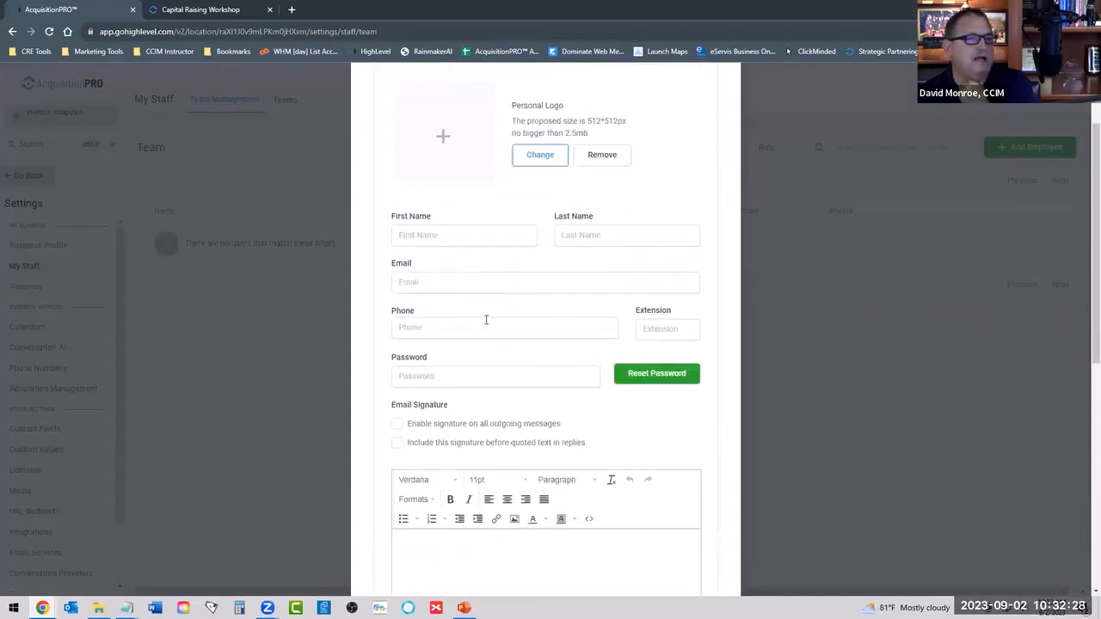
scroll(468, 333, down, 1)
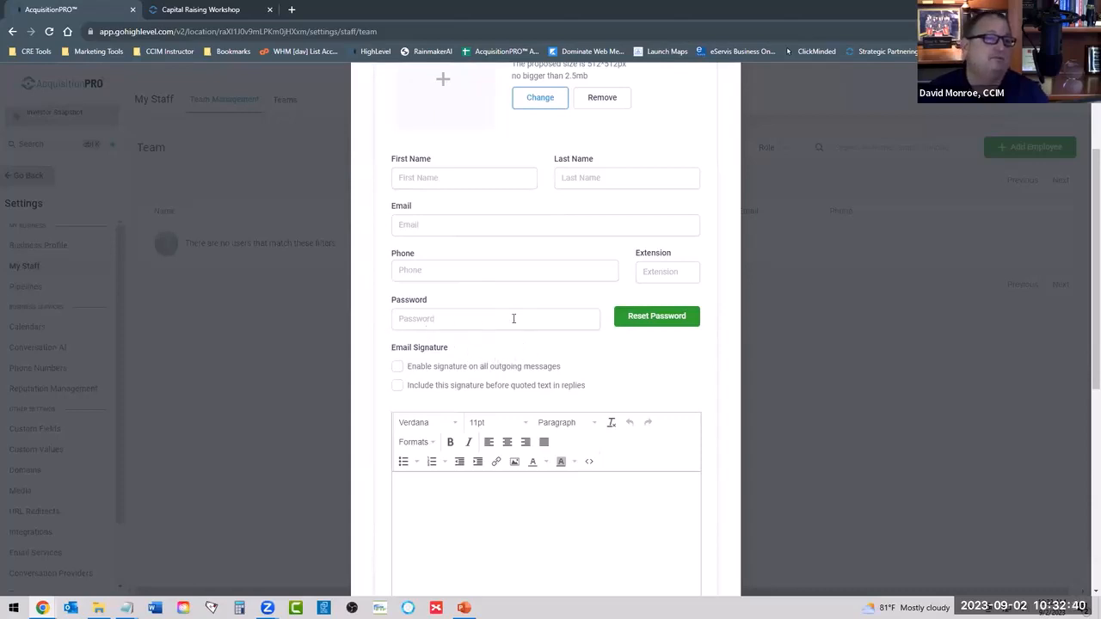
click(447, 320)
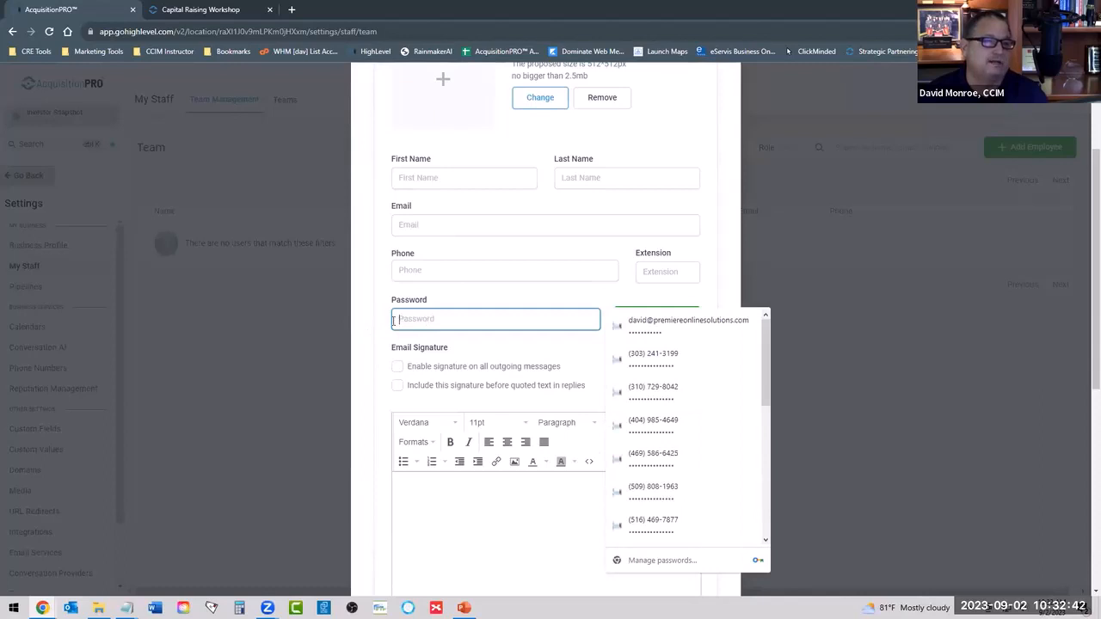
click(445, 322)
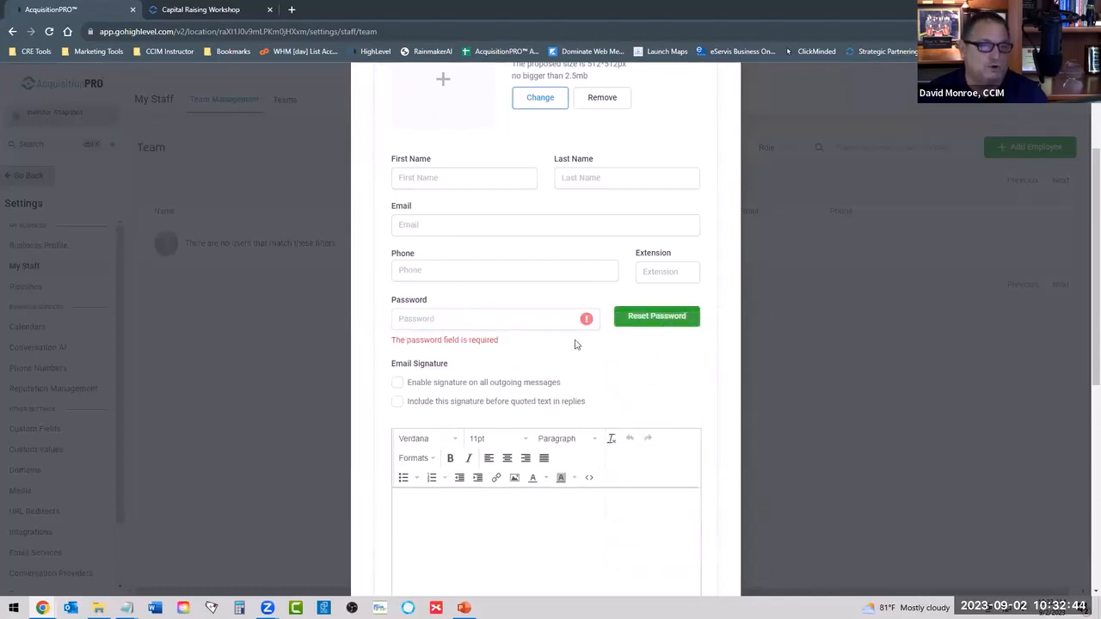
scroll(574, 341, down, 5)
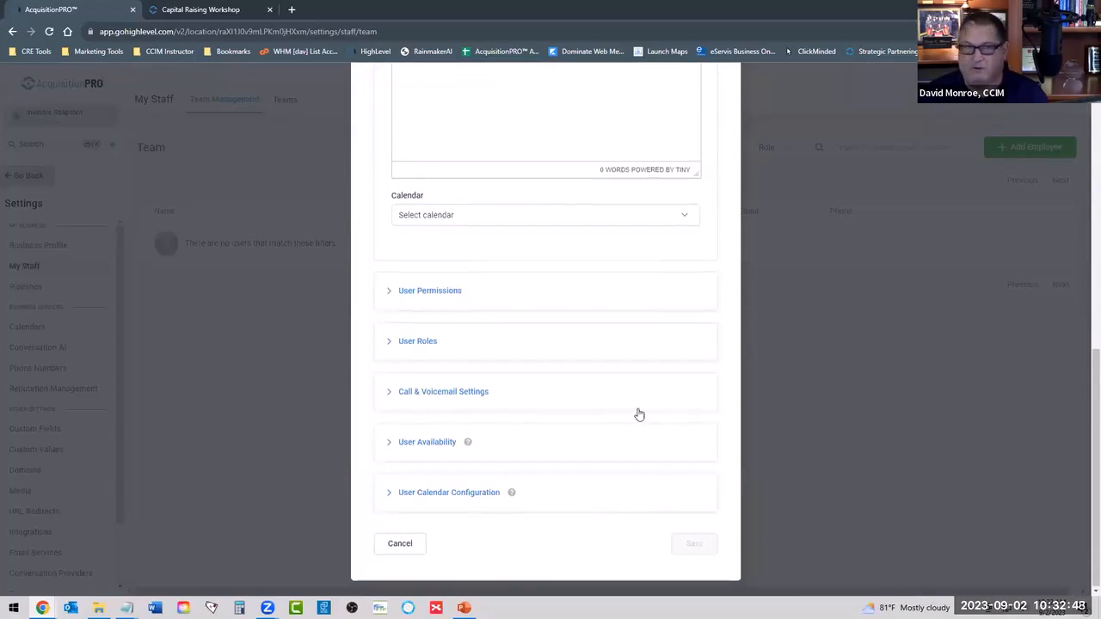
scroll(639, 412, up, 5)
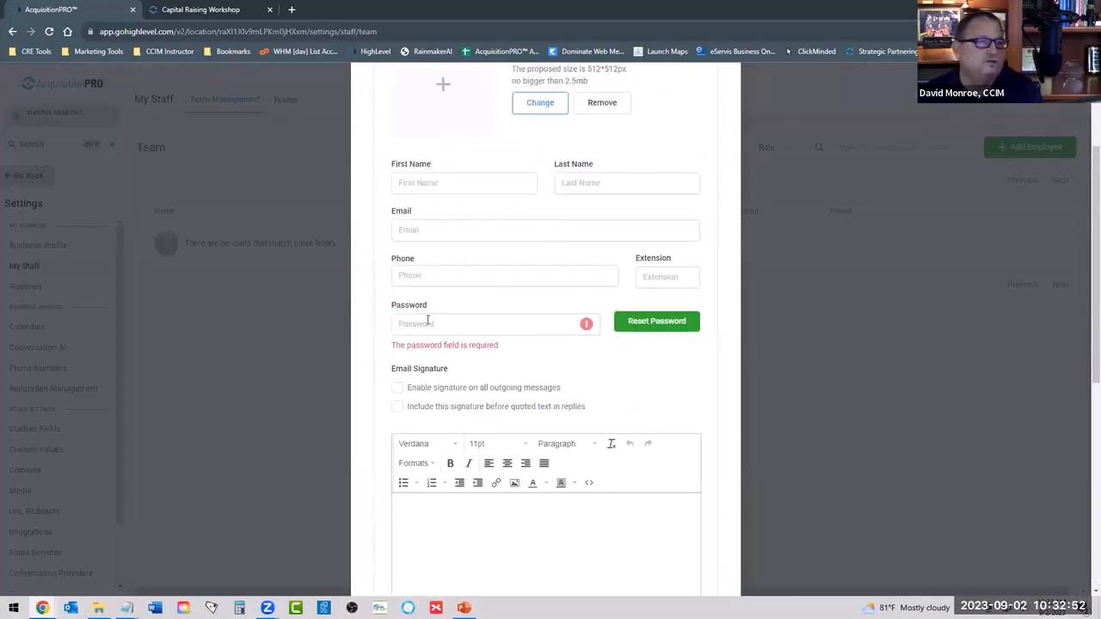
scroll(503, 331, down, 2)
Try enabling the signature on all outgoing messages and assigning the 20 Minute Zoom Appointment calendar, and close the employee form without saving.
click(409, 275)
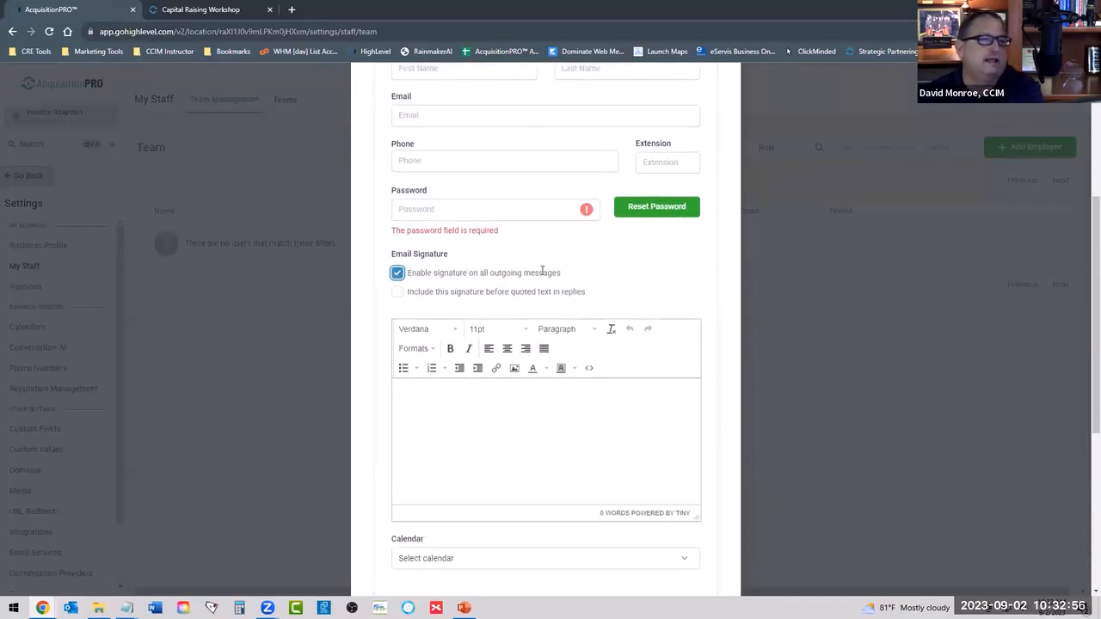
click(415, 394)
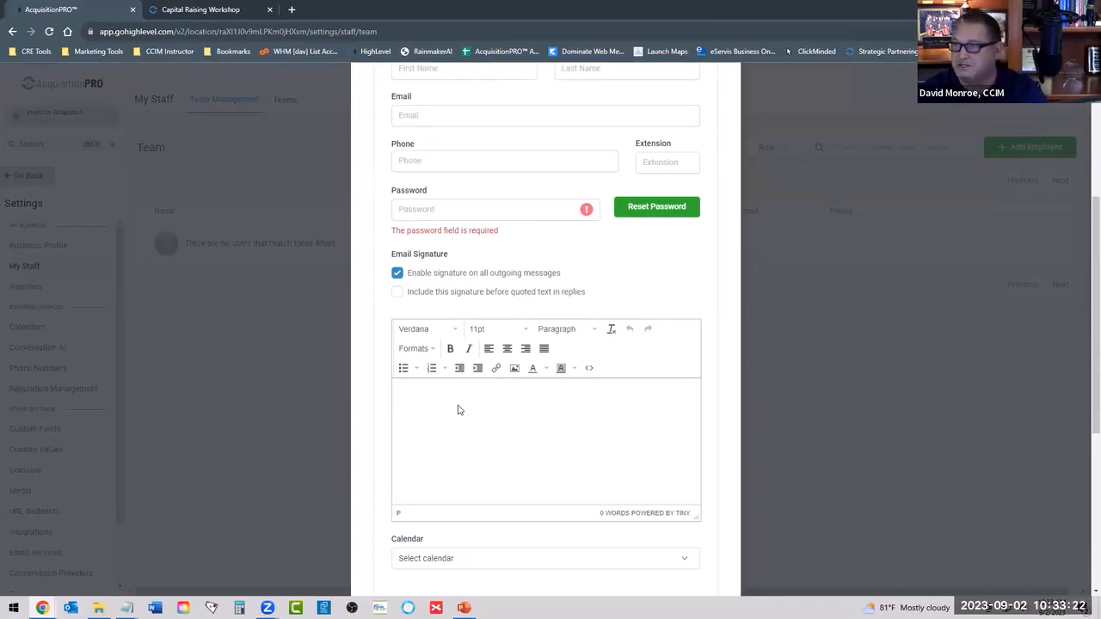
scroll(489, 415, down, 2)
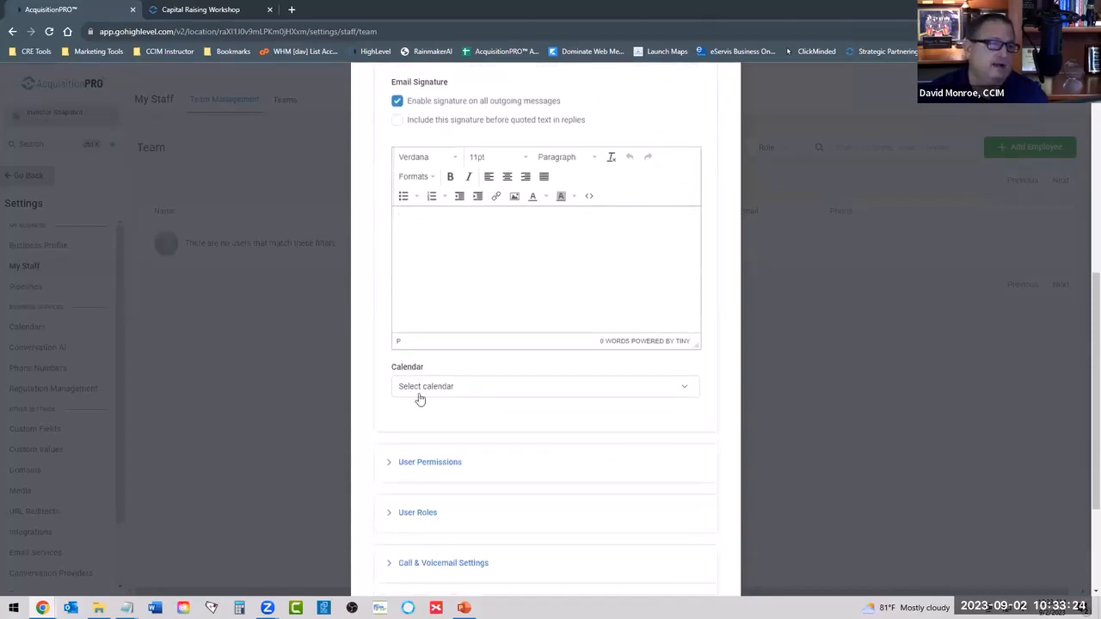
click(410, 388)
click(438, 431)
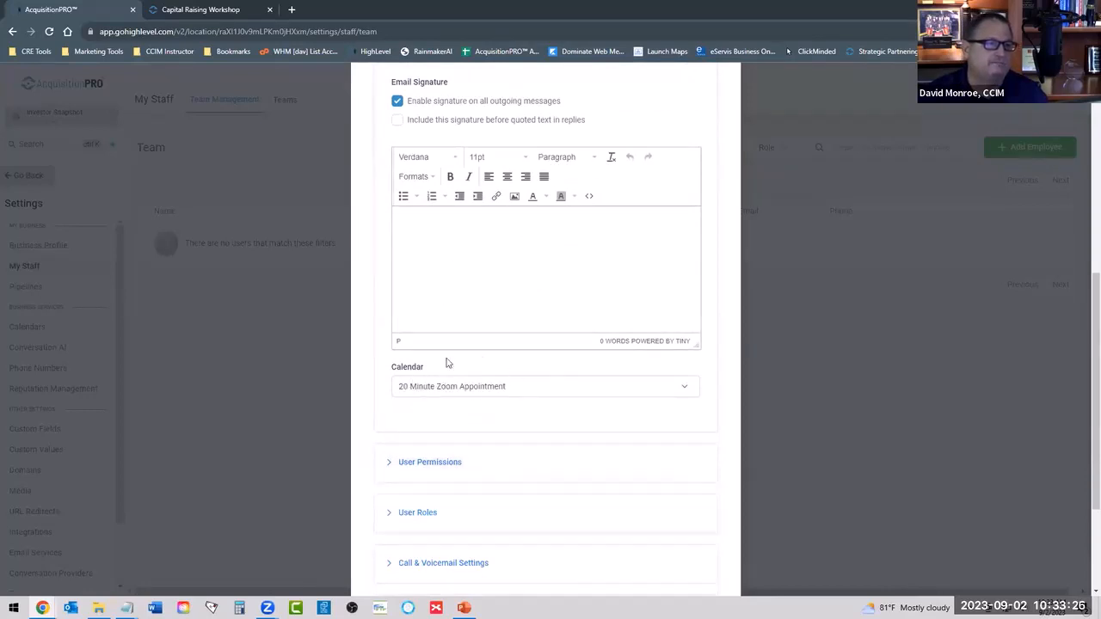
scroll(582, 394, down, 1)
scroll(506, 153, up, 5)
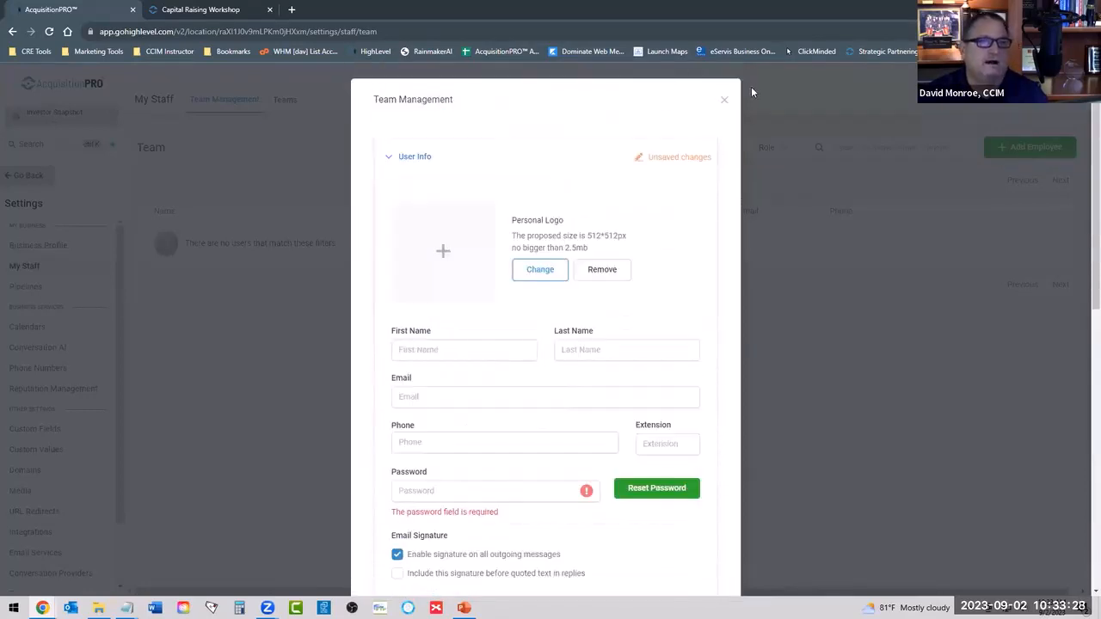
click(723, 101)
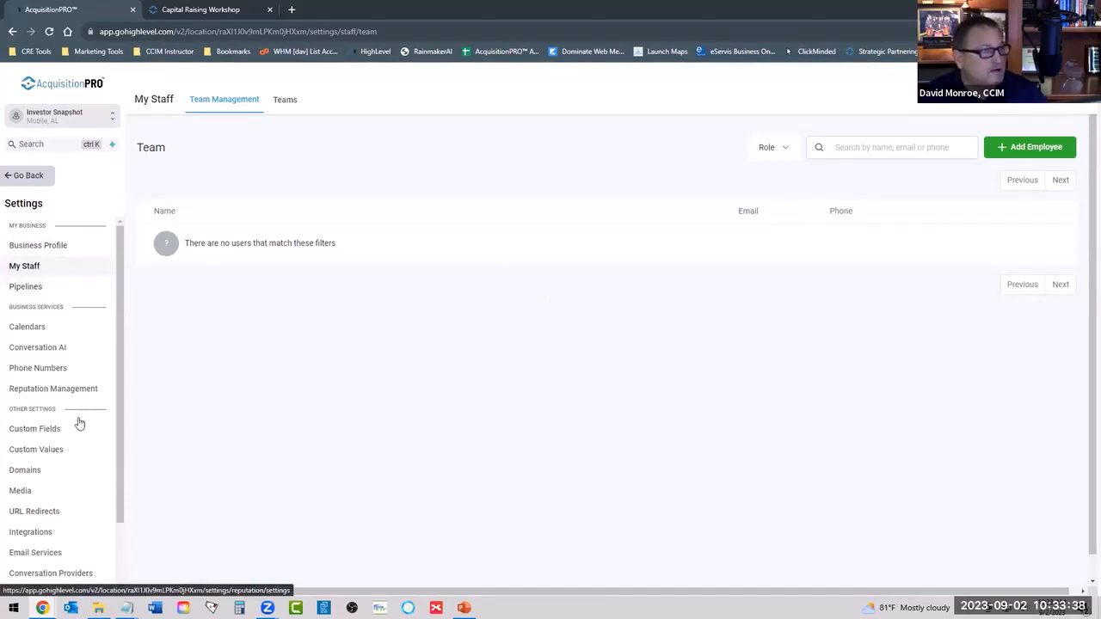
View the Custom Values settings and the investor Tags settings, and return to the dashboard.
click(35, 450)
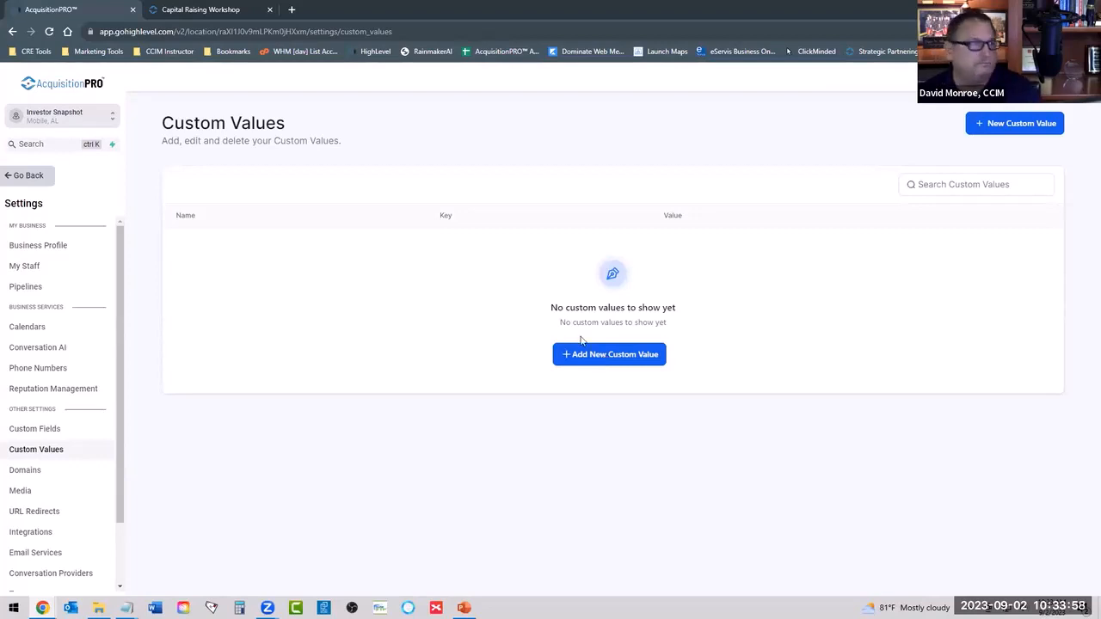
click(19, 176)
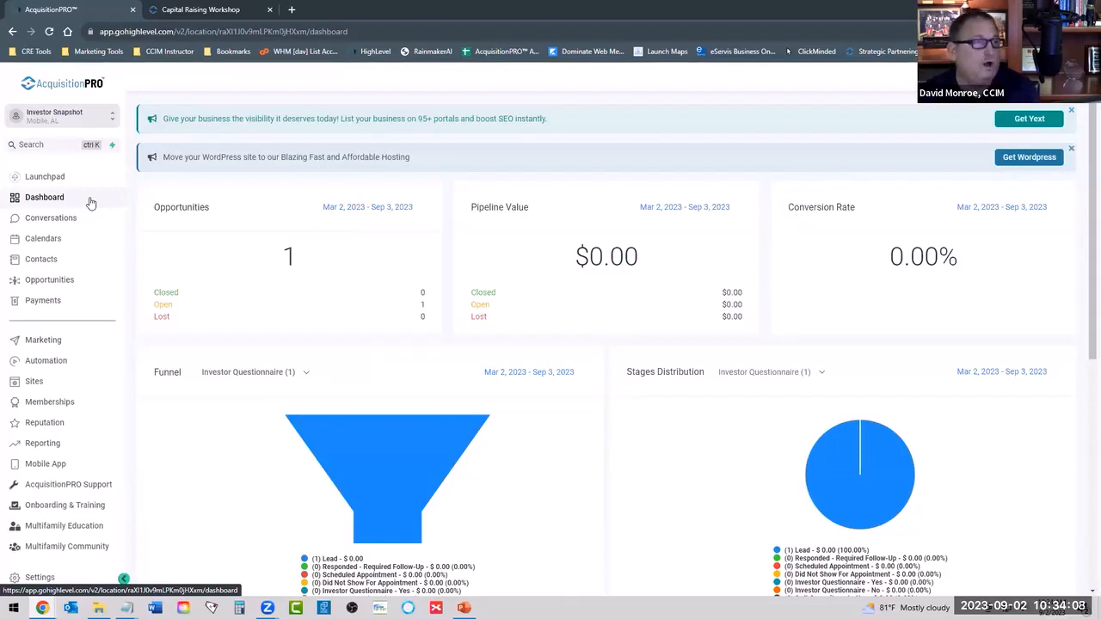
click(36, 574)
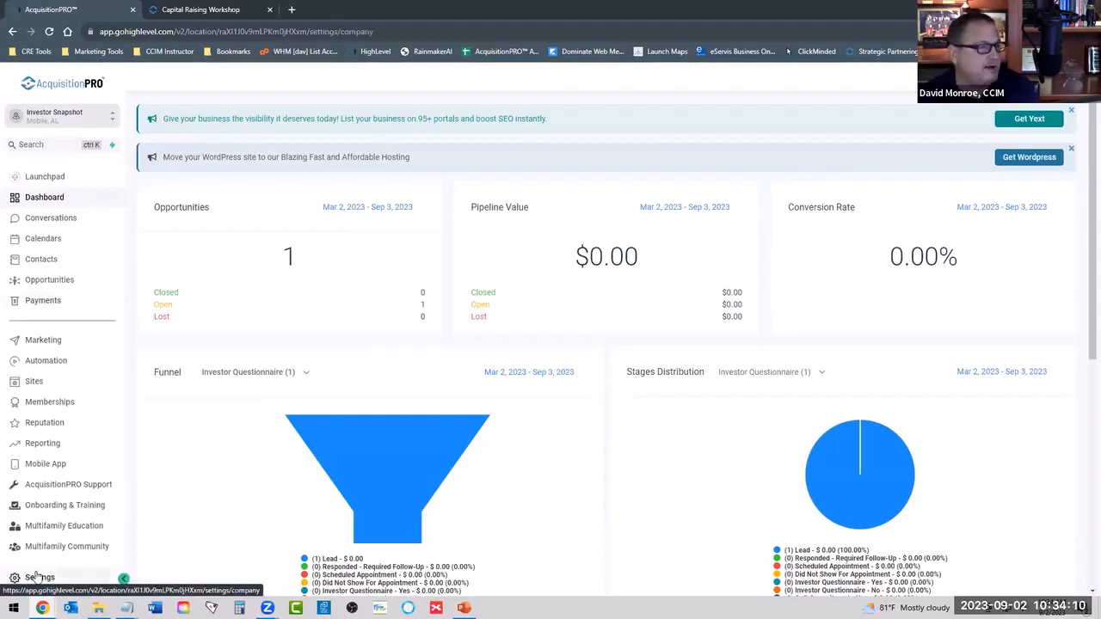
scroll(66, 405, down, 2)
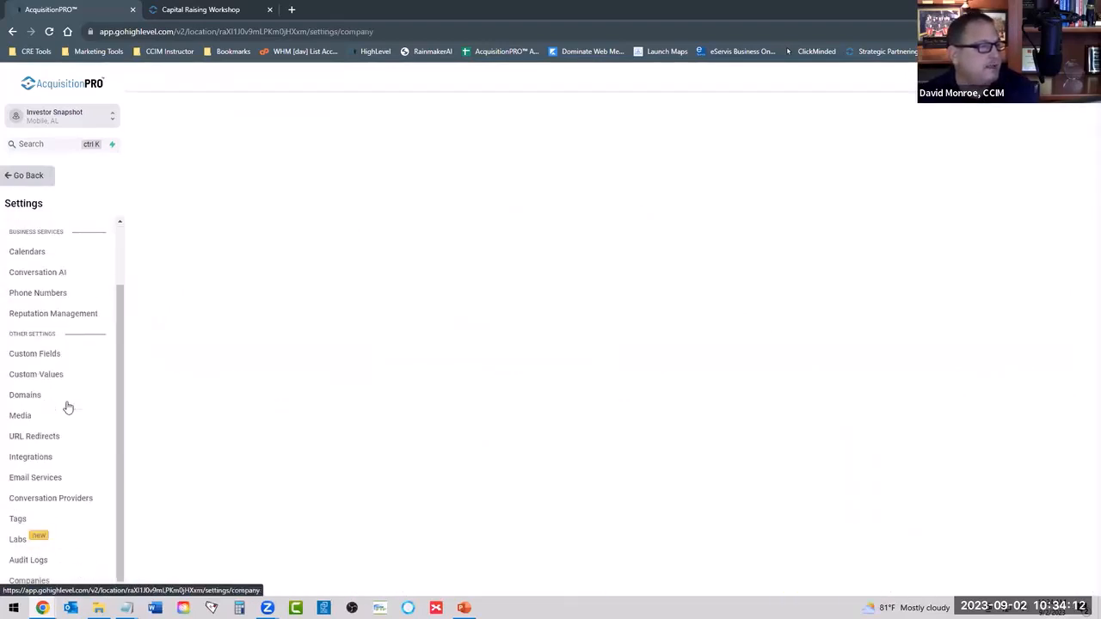
click(17, 519)
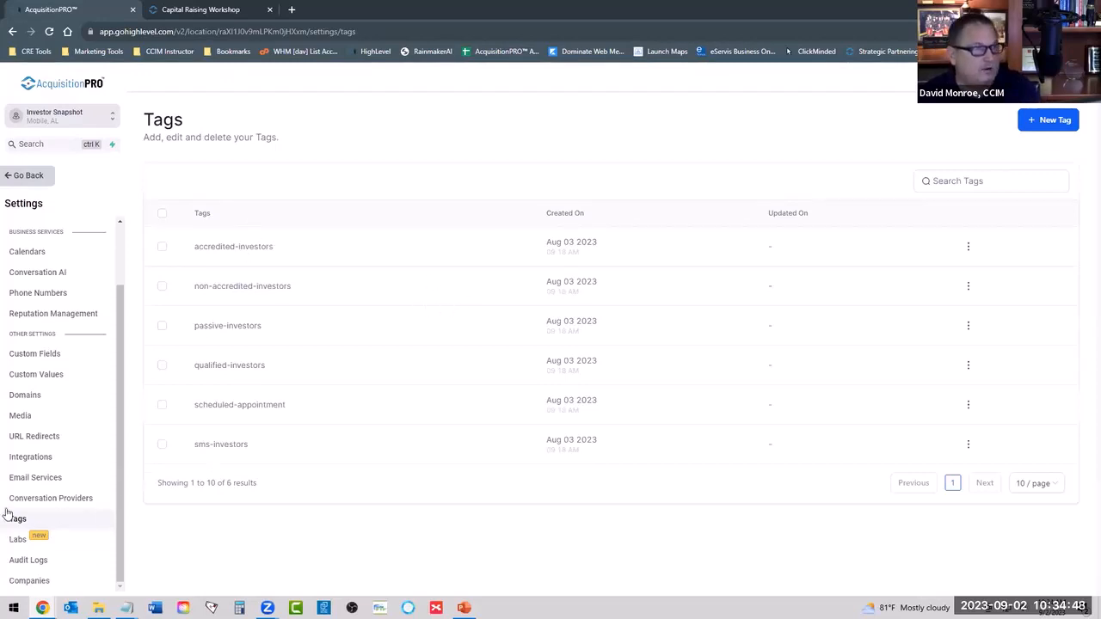
click(32, 181)
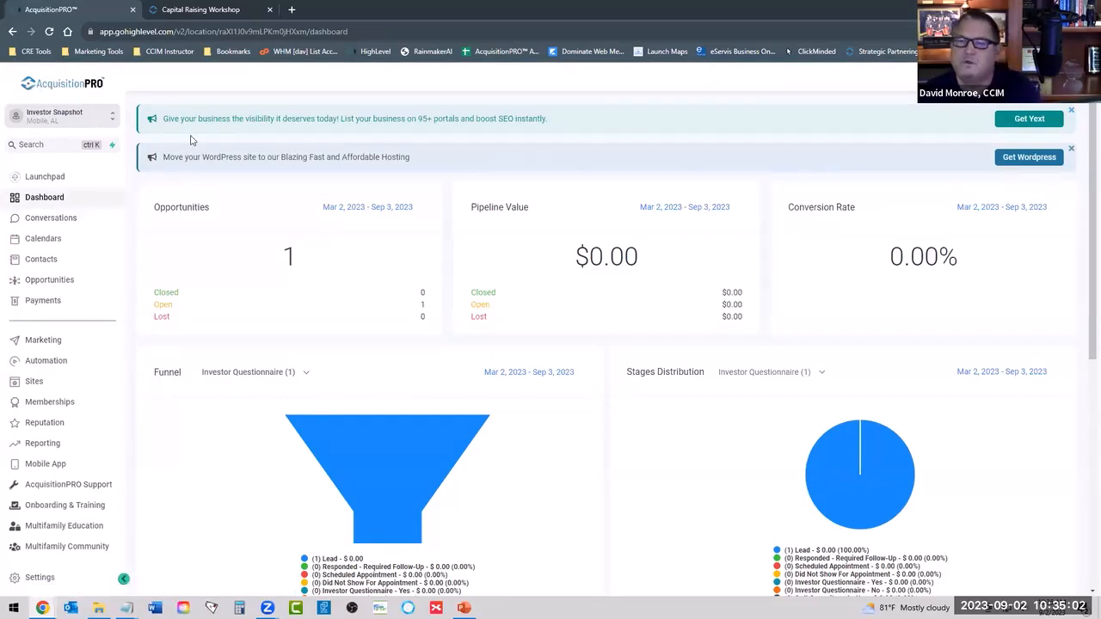
View the weekly appointment calendar and open the Integrations settings.
click(31, 245)
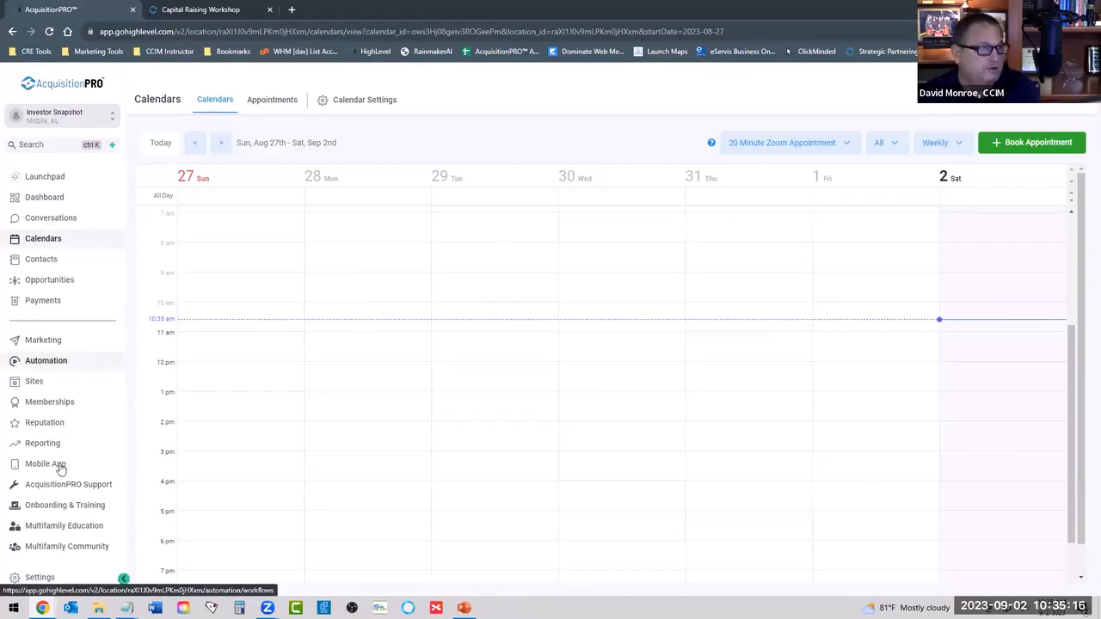
click(39, 577)
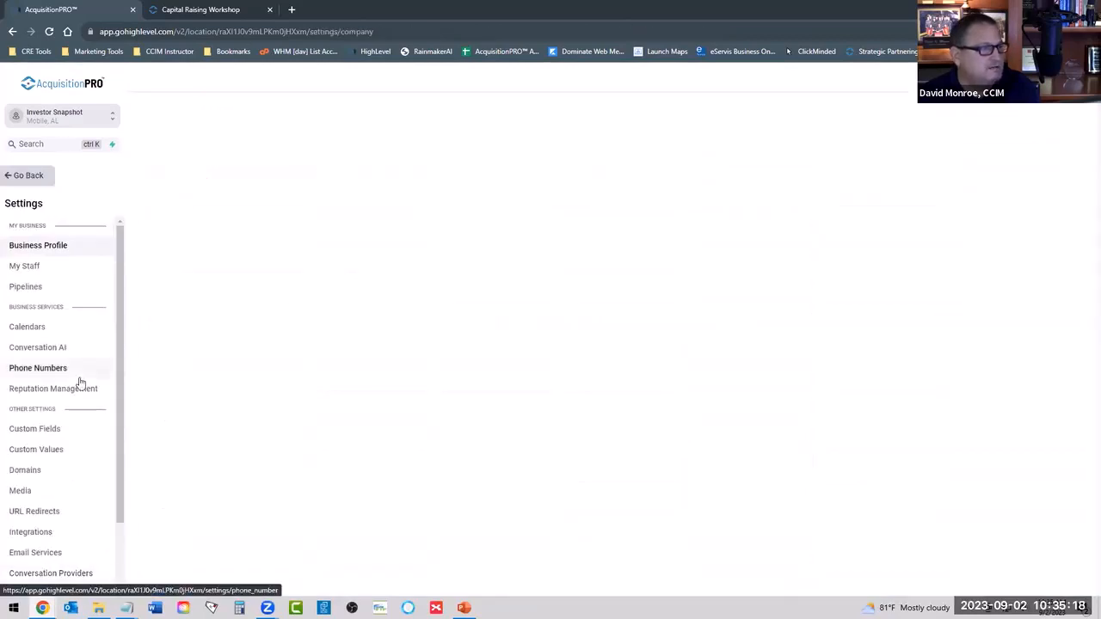
scroll(79, 381, down, 2)
click(39, 460)
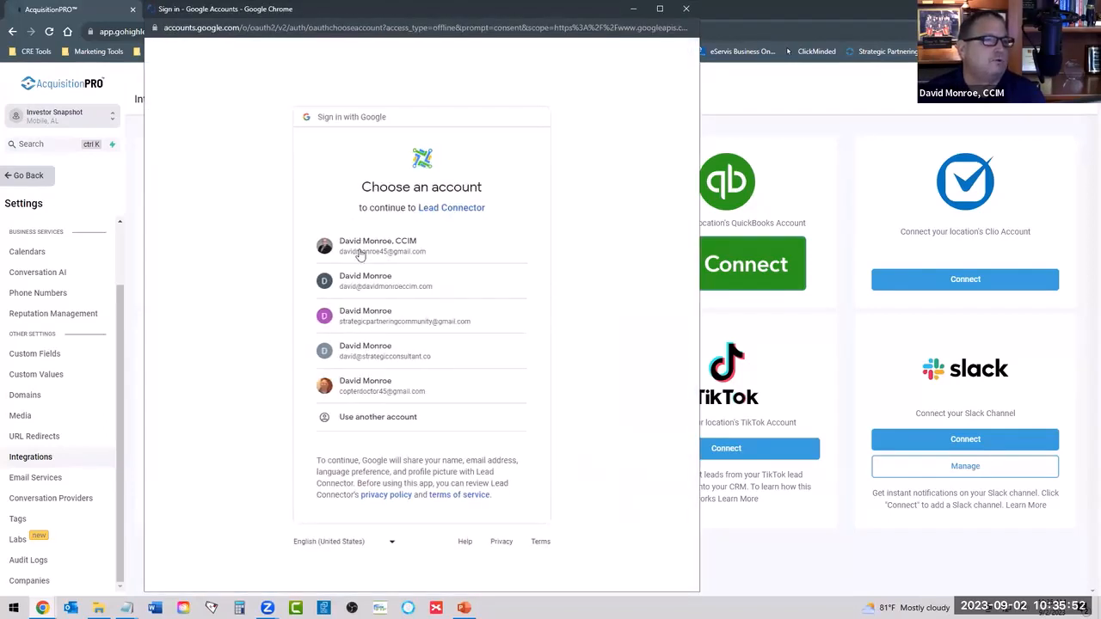
Connect a Google account to the location, allow Lead Connector the requested access, and close the business linking window.
click(366, 389)
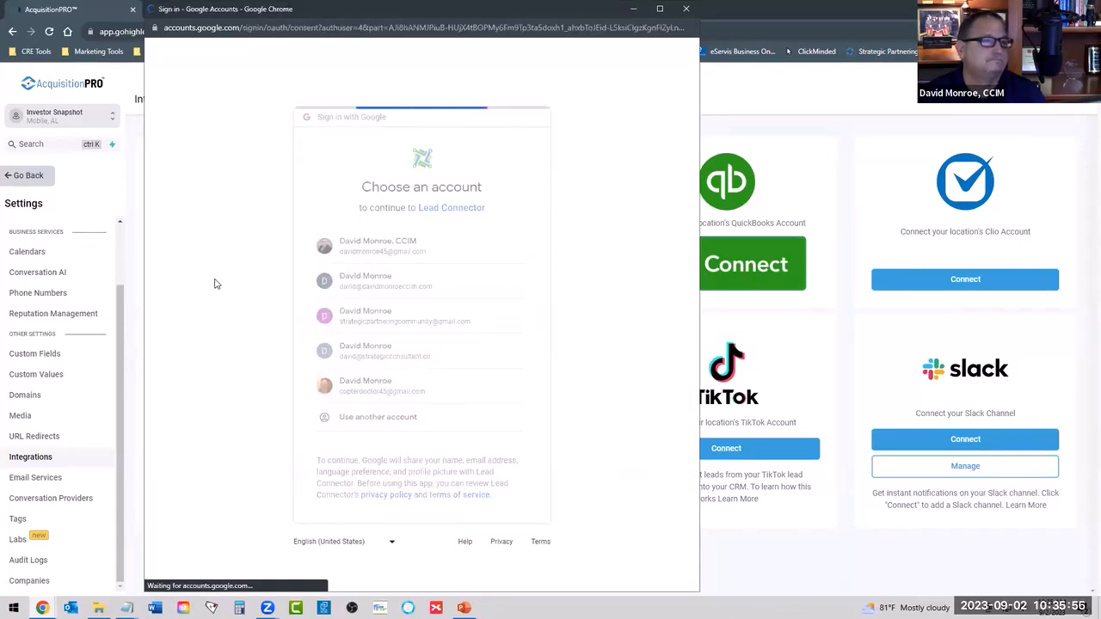
scroll(249, 260, down, 3)
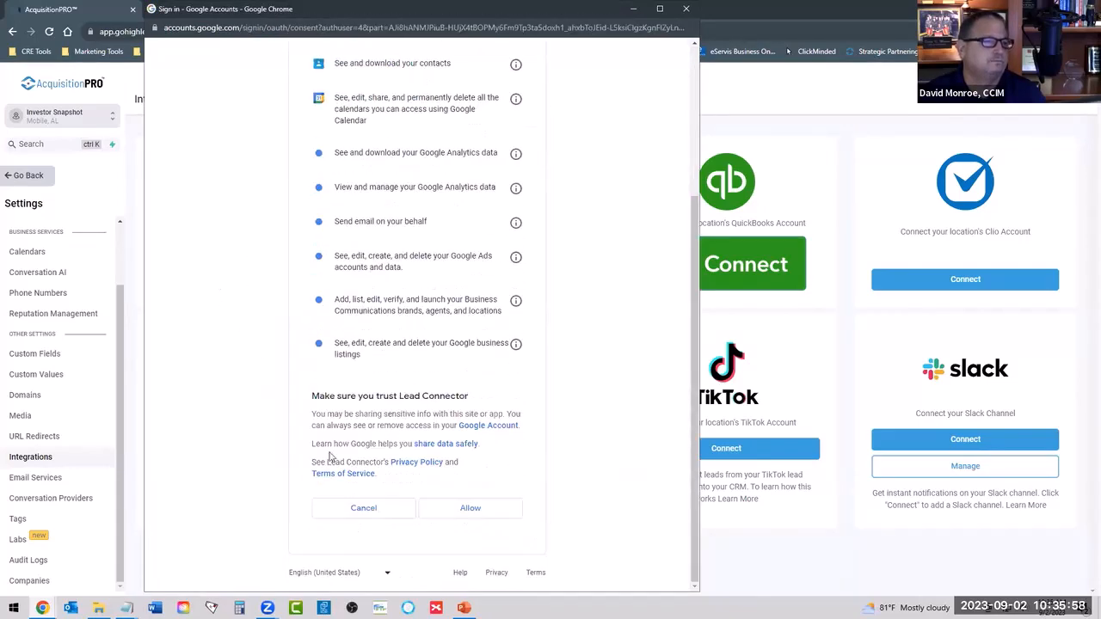
click(476, 511)
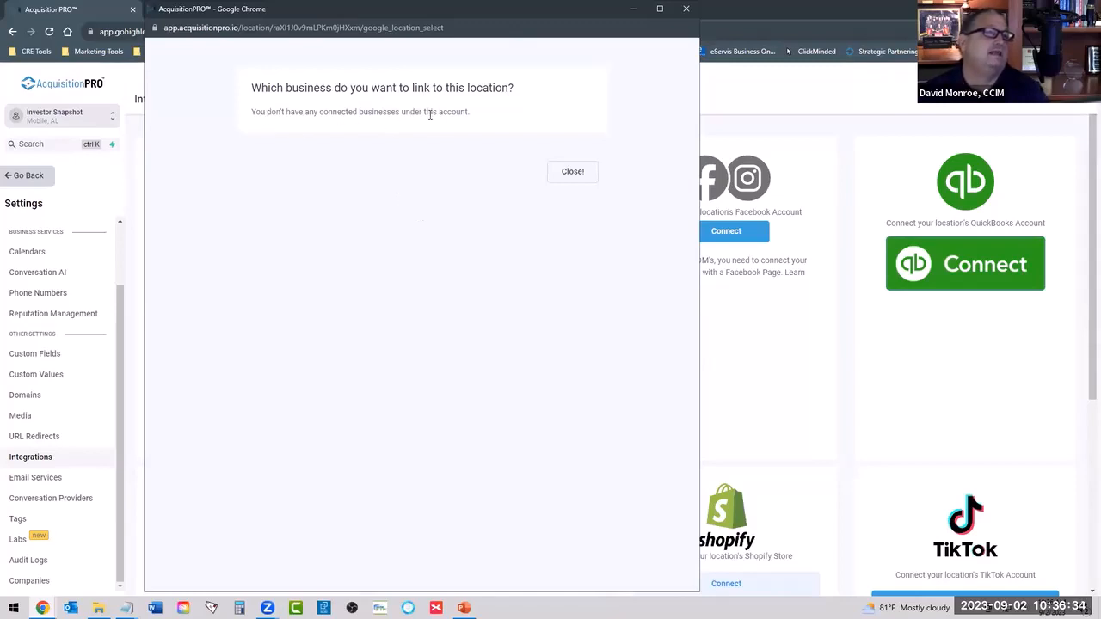
click(560, 171)
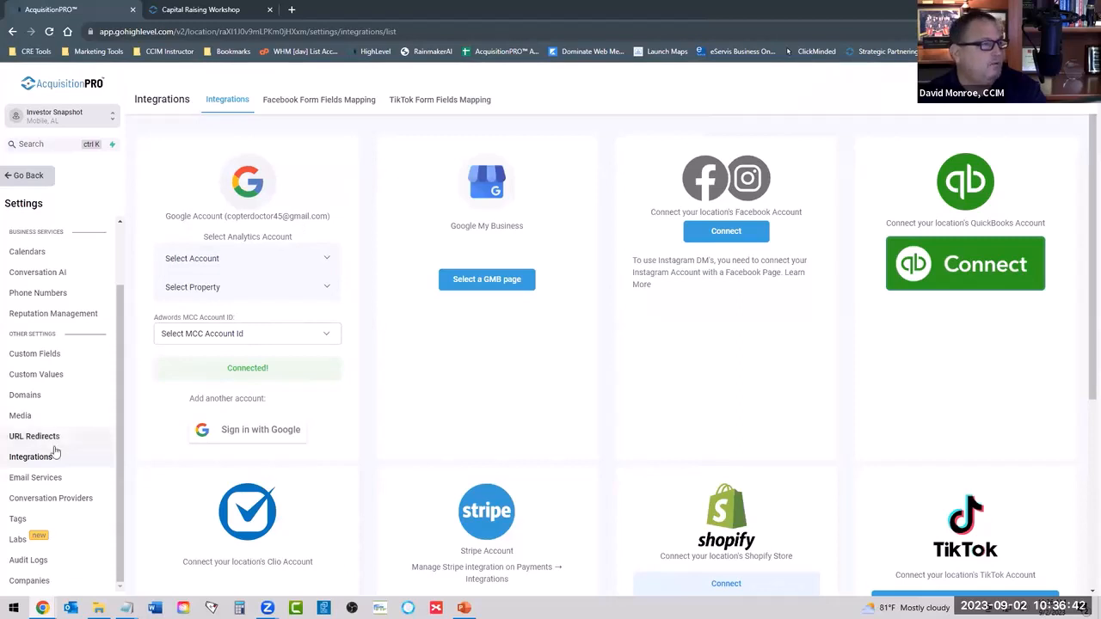
Open the 20 Minute Zoom Appointment calendar for editing from the Calendars settings.
scroll(54, 447, up, 2)
click(27, 327)
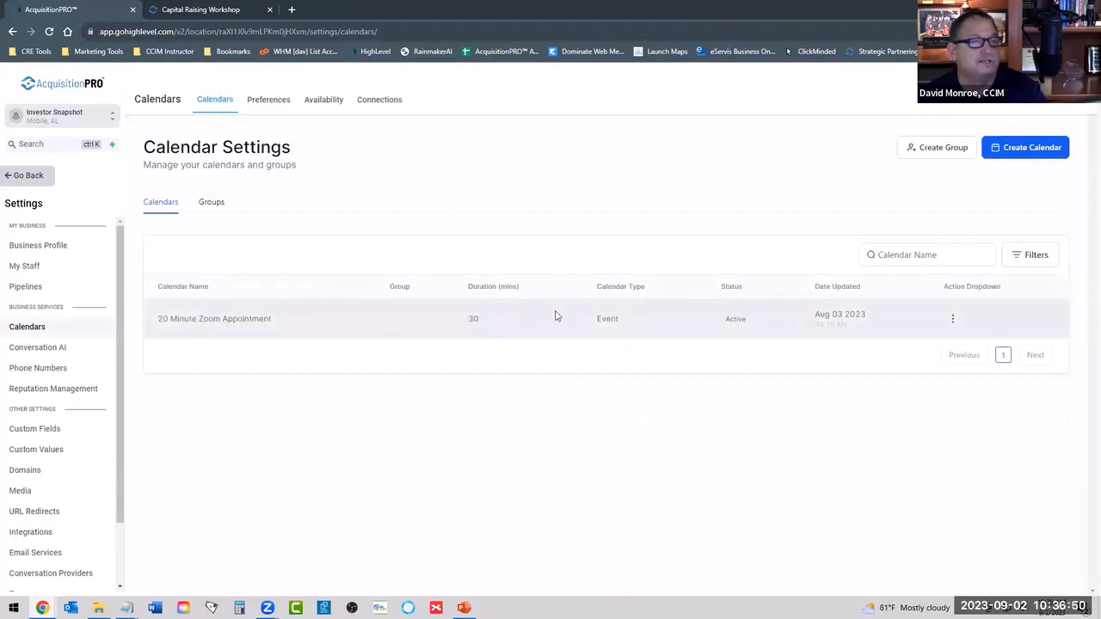
click(952, 319)
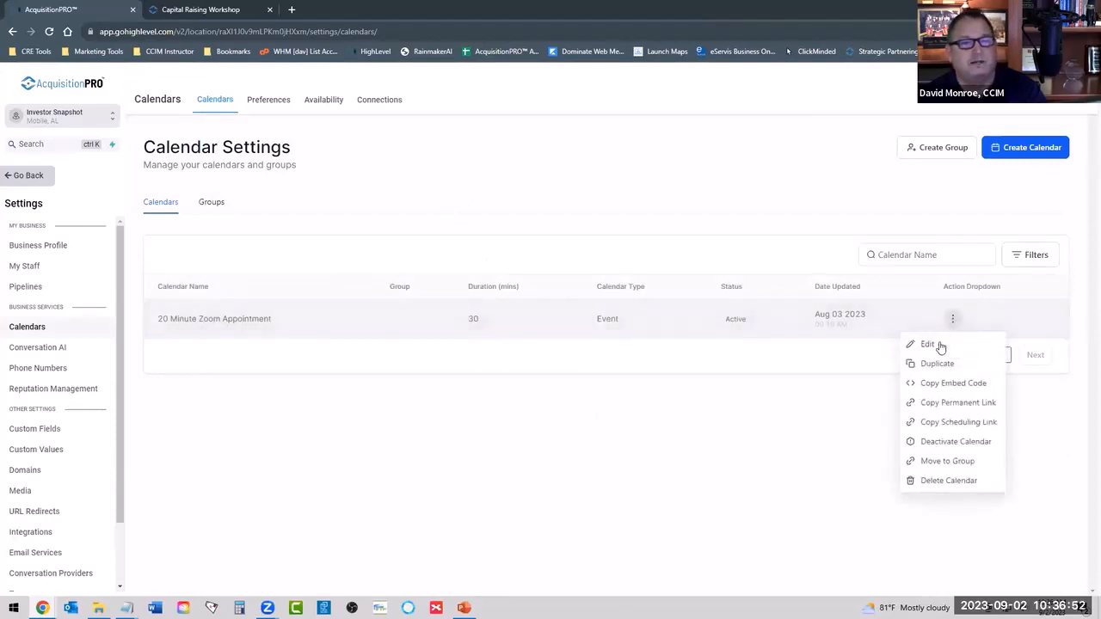
click(939, 345)
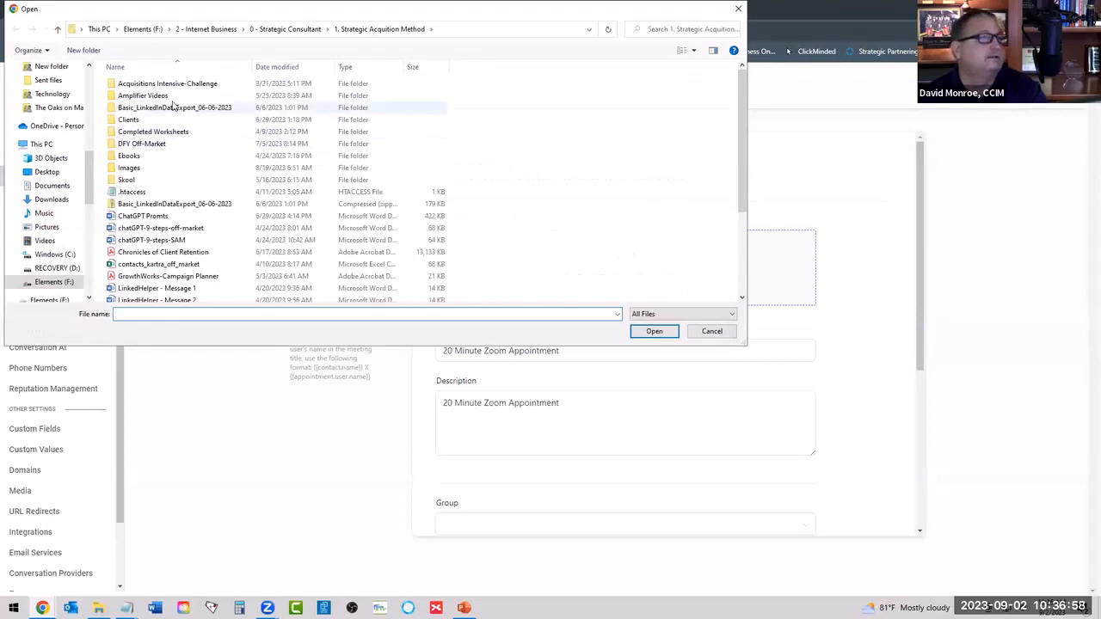
Upload acquisionpro-logo-cropped-tm from the 2 - Internet Business > 00-AcquisitionPro > Images folder as the calendar logo.
click(211, 30)
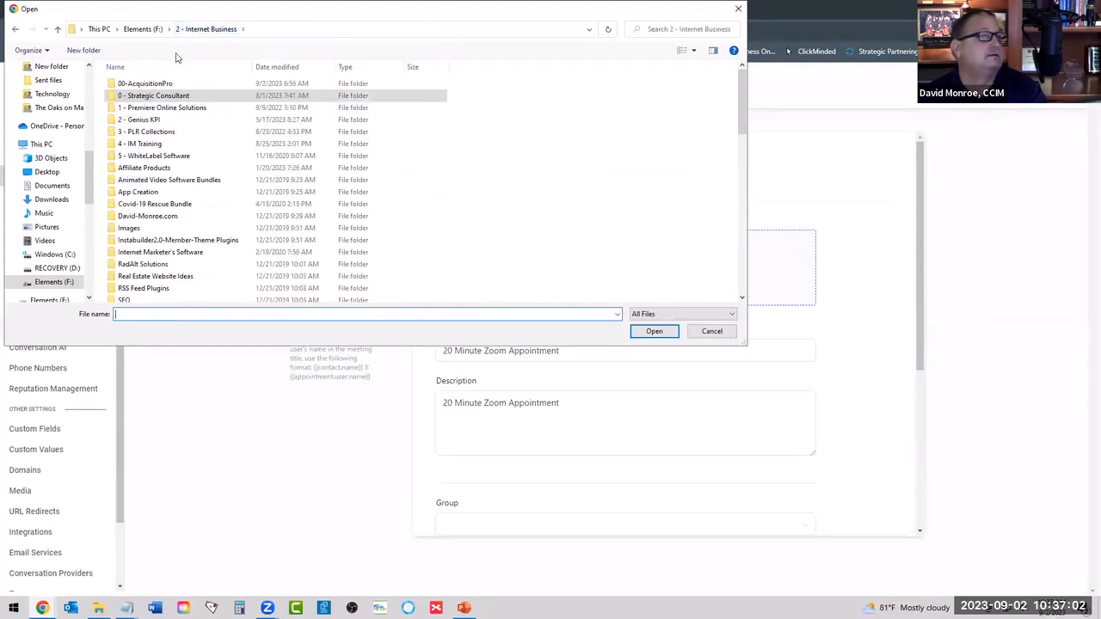
double_click(157, 85)
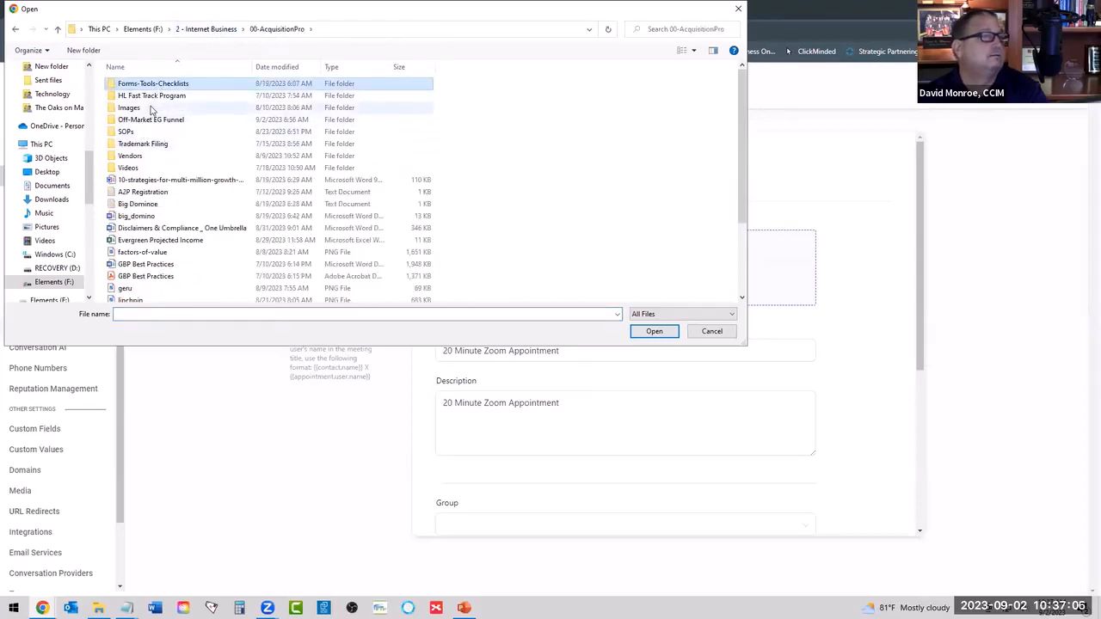
click(150, 108)
double_click(150, 108)
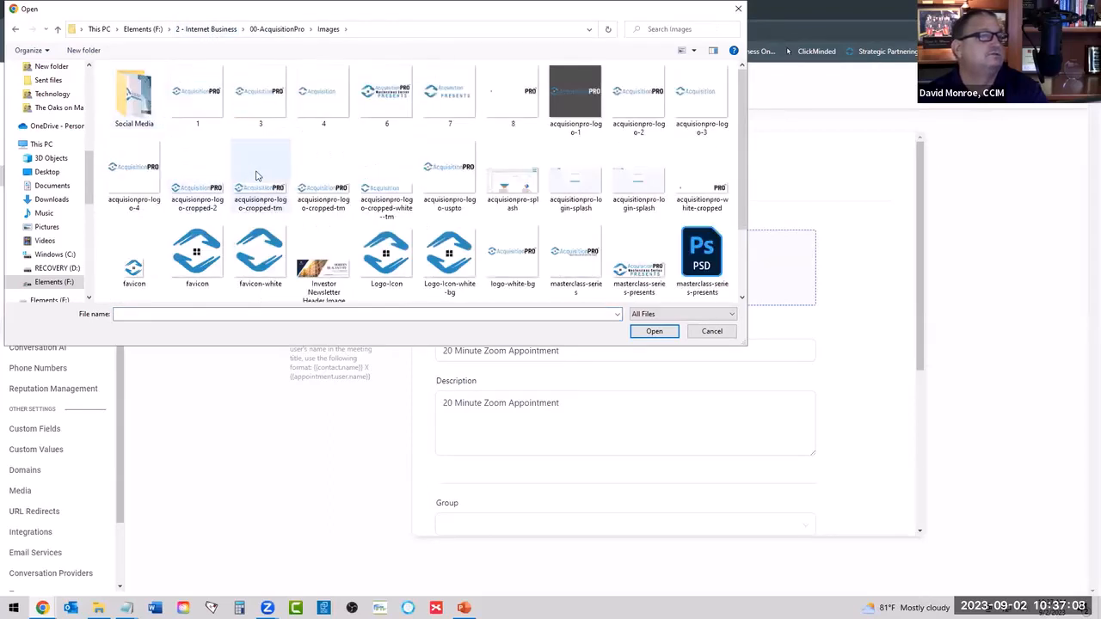
click(201, 194)
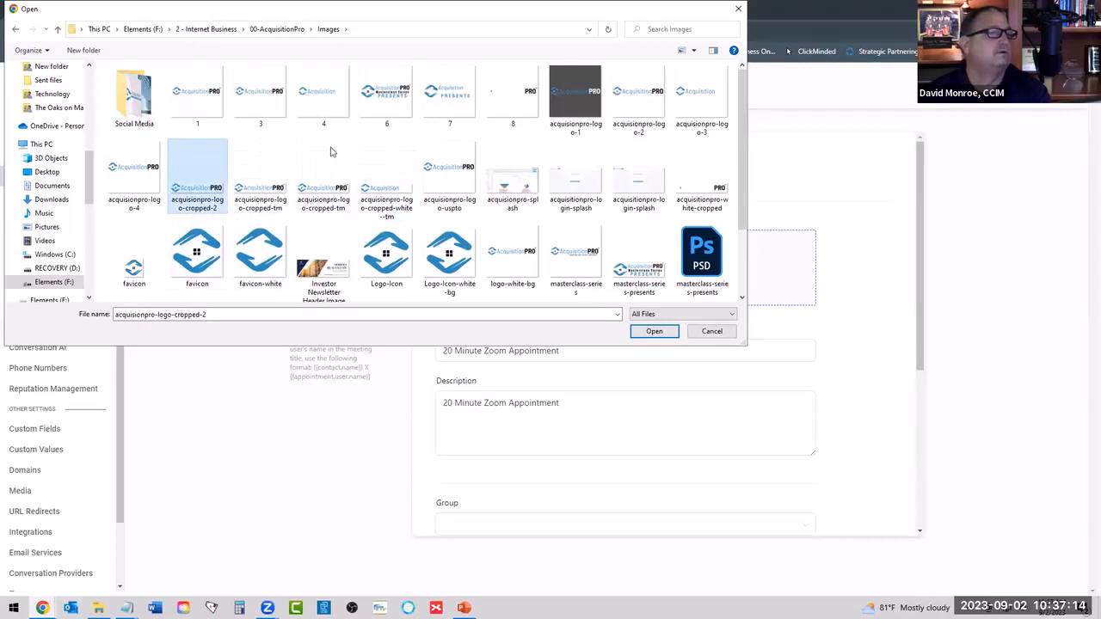
click(263, 190)
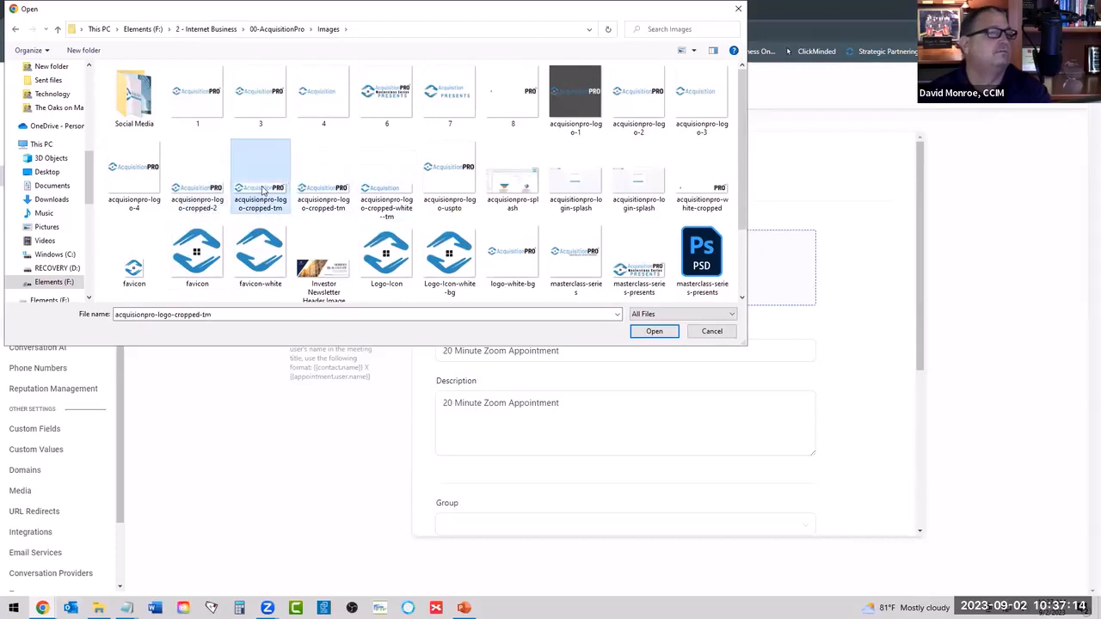
click(654, 331)
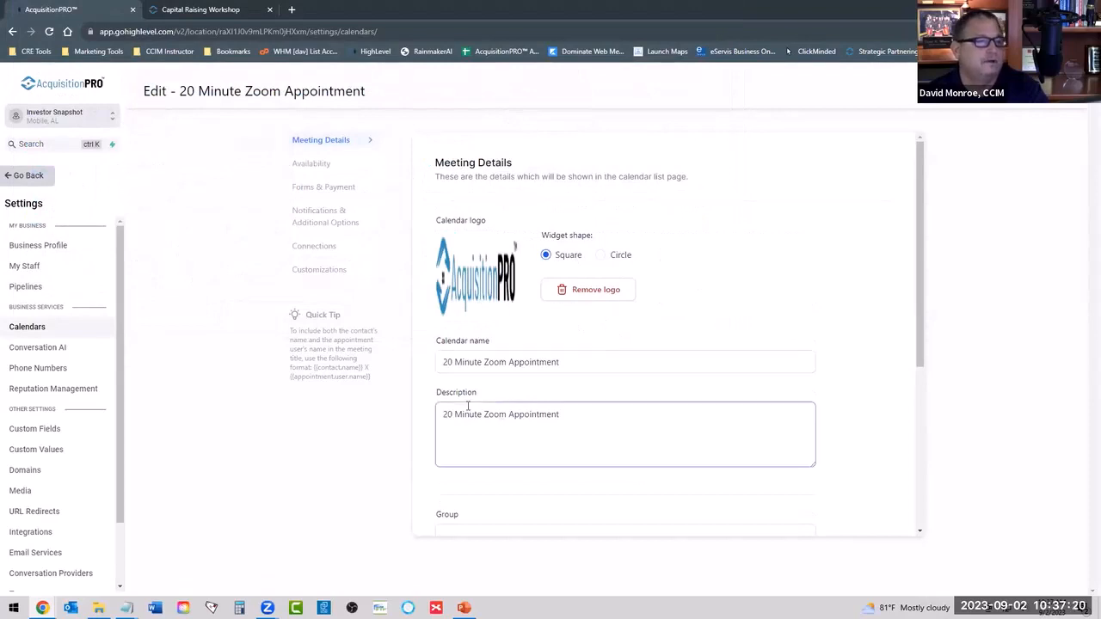
Try to shorten the calendar's custom URL to 20-min-zoom-meeting by removing the random identifier at its end.
scroll(817, 292, down, 3)
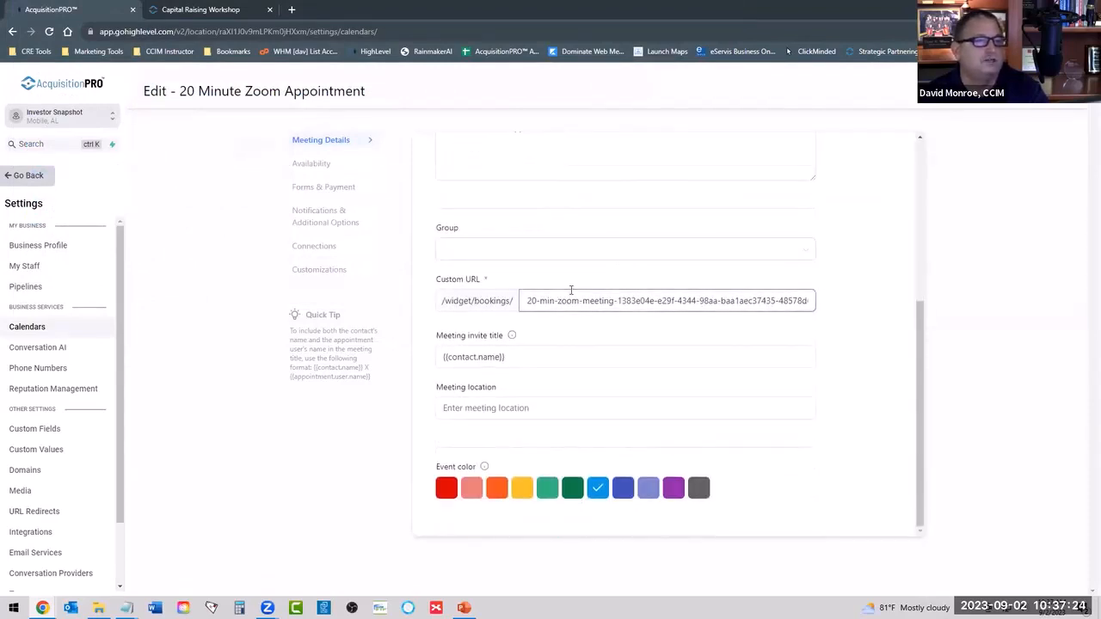
click(576, 301)
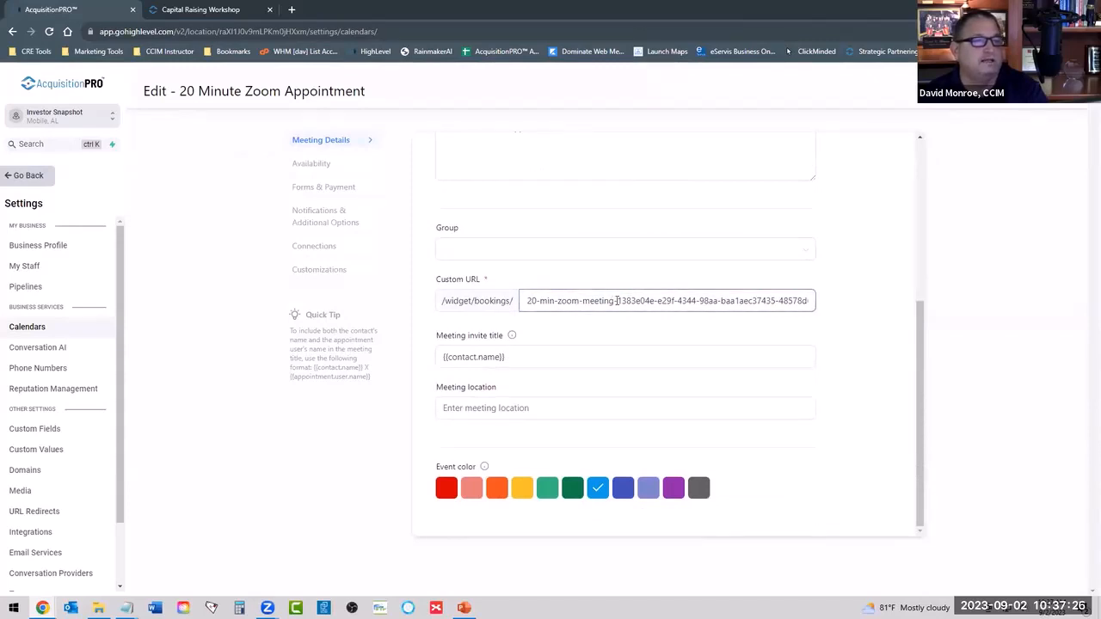
drag(617, 300, 952, 320)
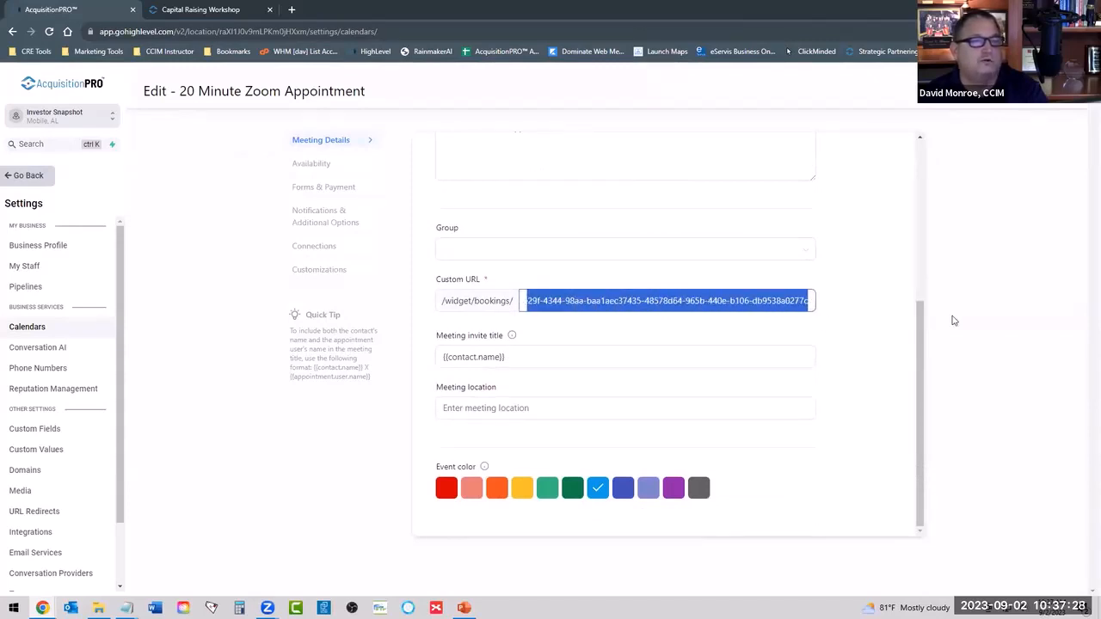
text(20-min-zoom-meeting)
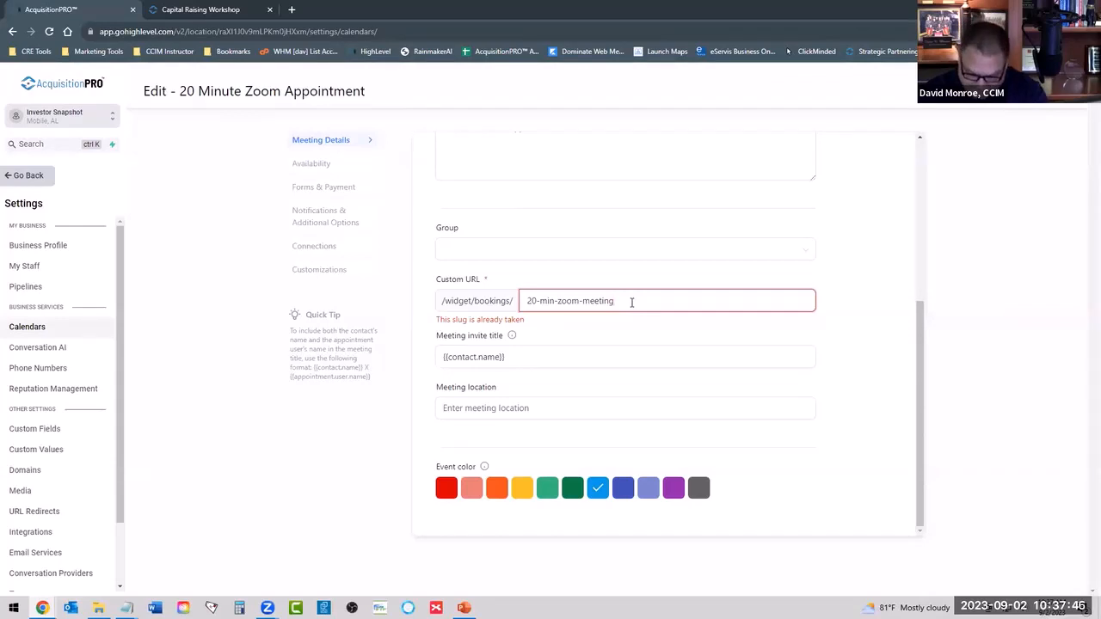
Replace the calendar's custom URL slug with your-20-min-meeting.
key(BackSpace)
key(BackSpace)
key(BackSpace)
key(BackSpace)
key(BackSpace)
key(BackSpace)
key(BackSpace)
key(BackSpace)
key(BackSpace)
key(BackSpace)
key(BackSpace)
key(BackSpace)
key(BackSpace)
key(BackSpace)
key(BackSpace)
key(BackSpace)
key(BackSpace)
key(BackSpace)
key(BackSpace)
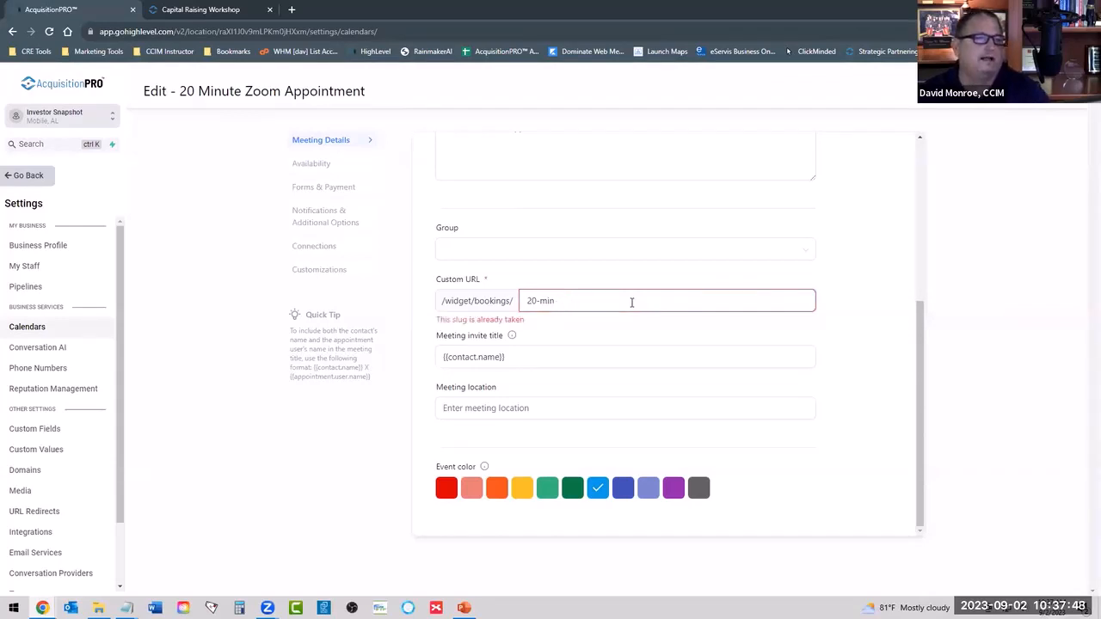
text(your-20)
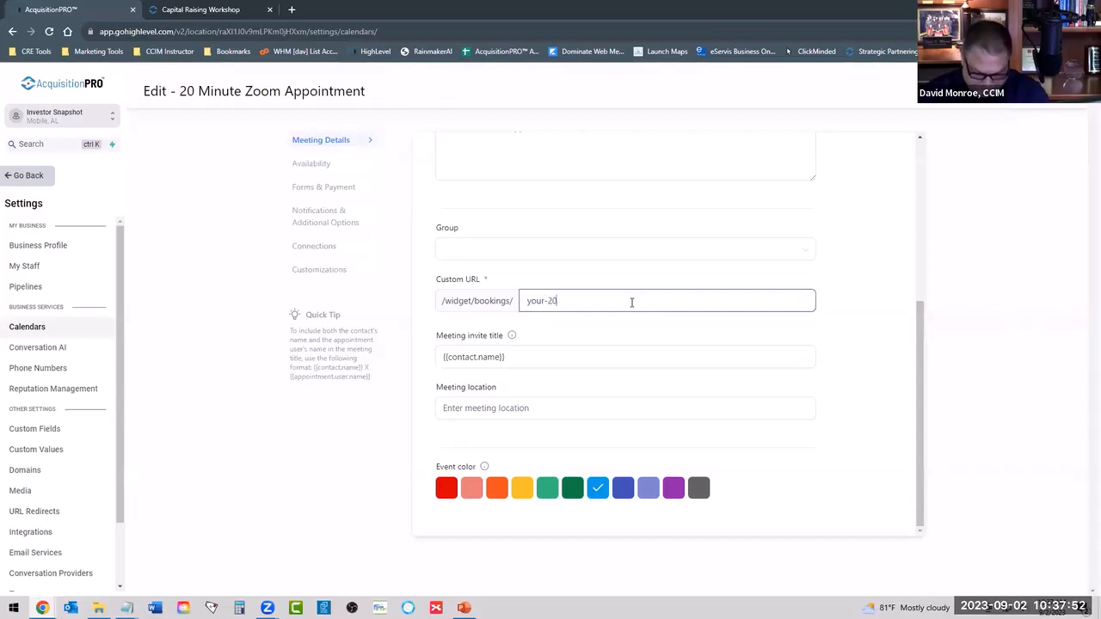
text(-min)
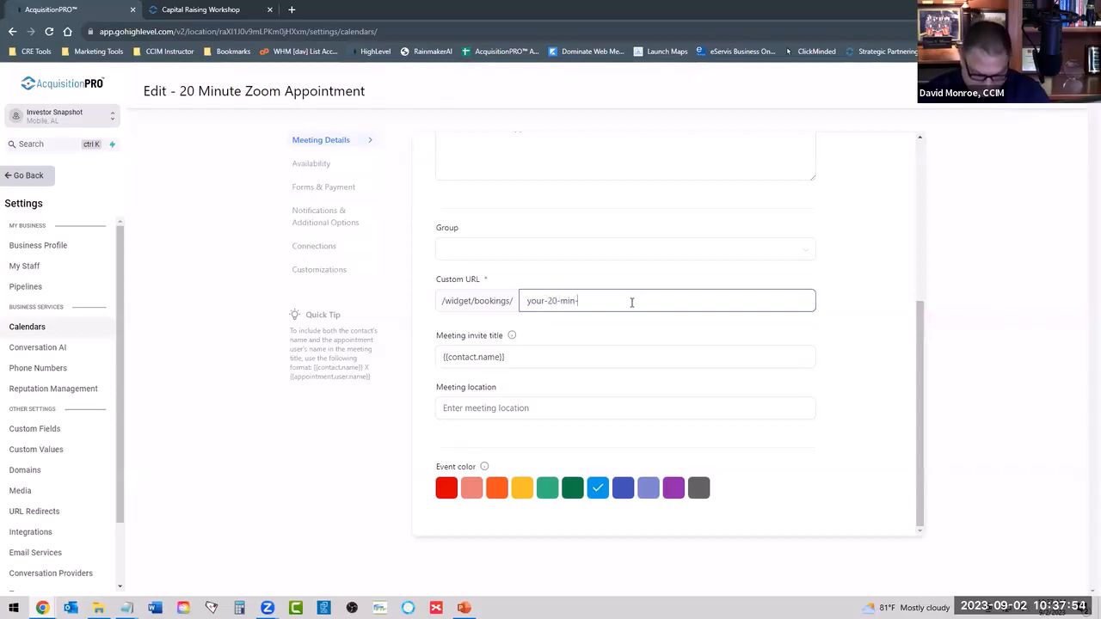
text(-meeting)
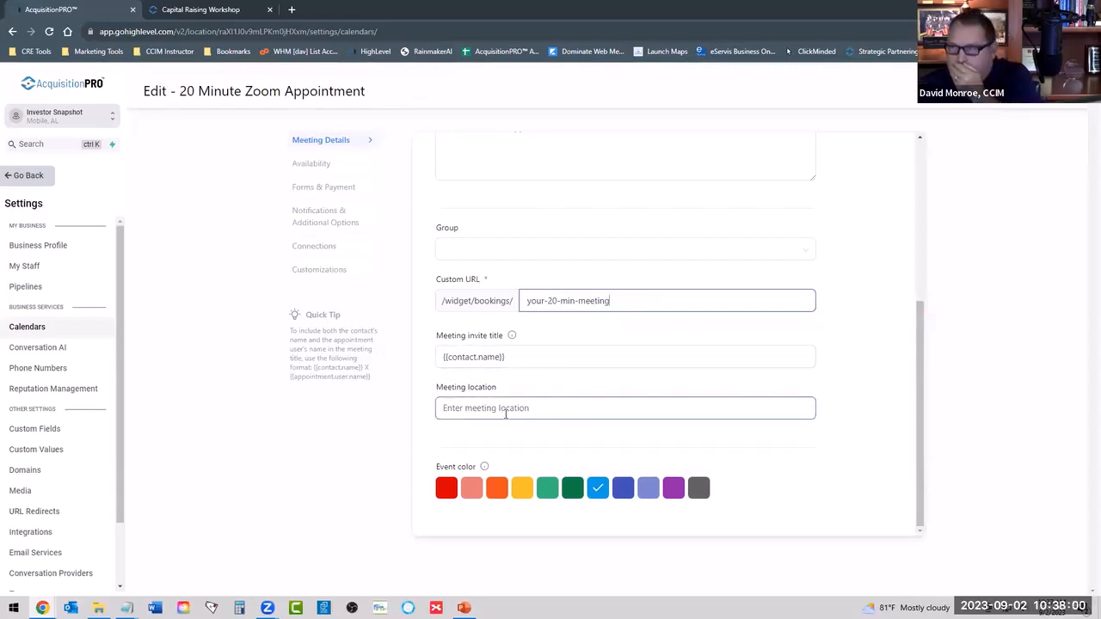
click(533, 408)
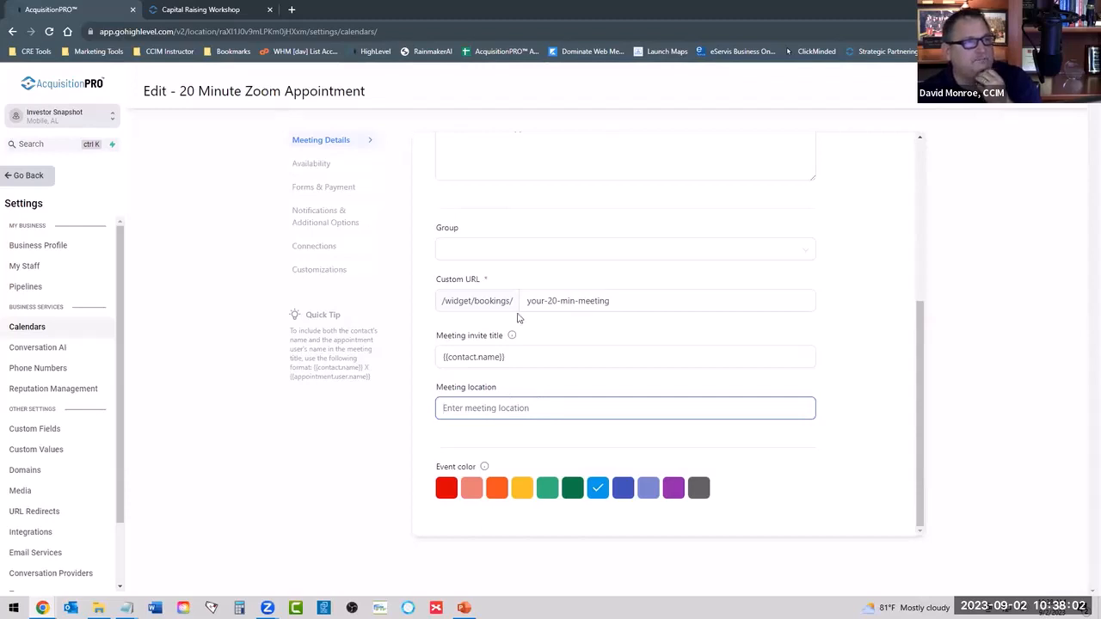
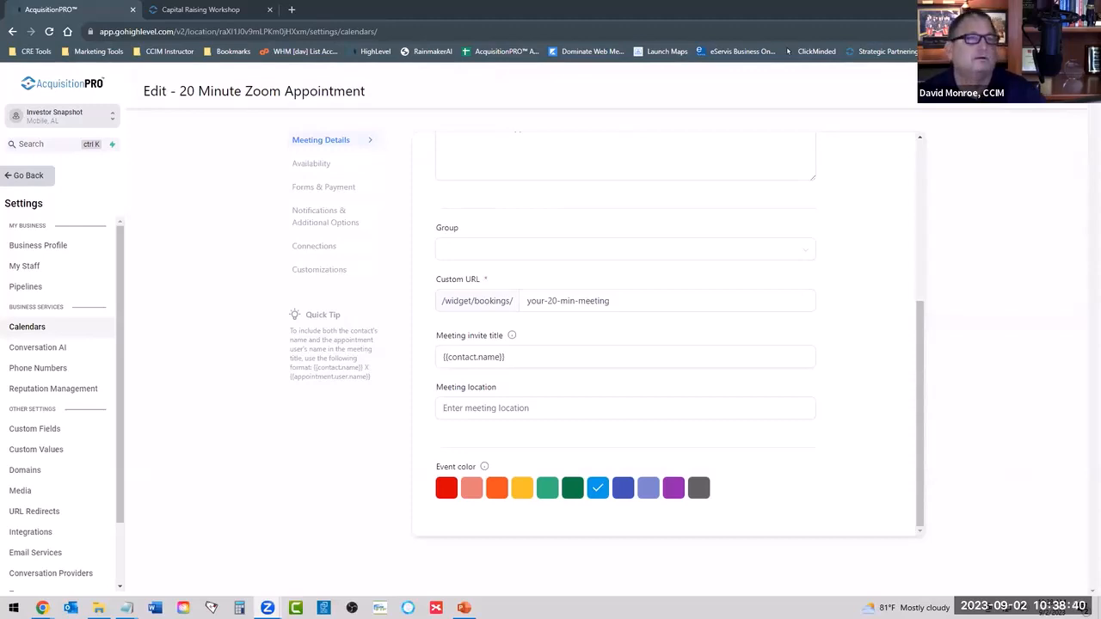
Paste the Zoom meeting link, including its embedded passcode, as the calendar's meeting location.
click(506, 407)
right_click(505, 408)
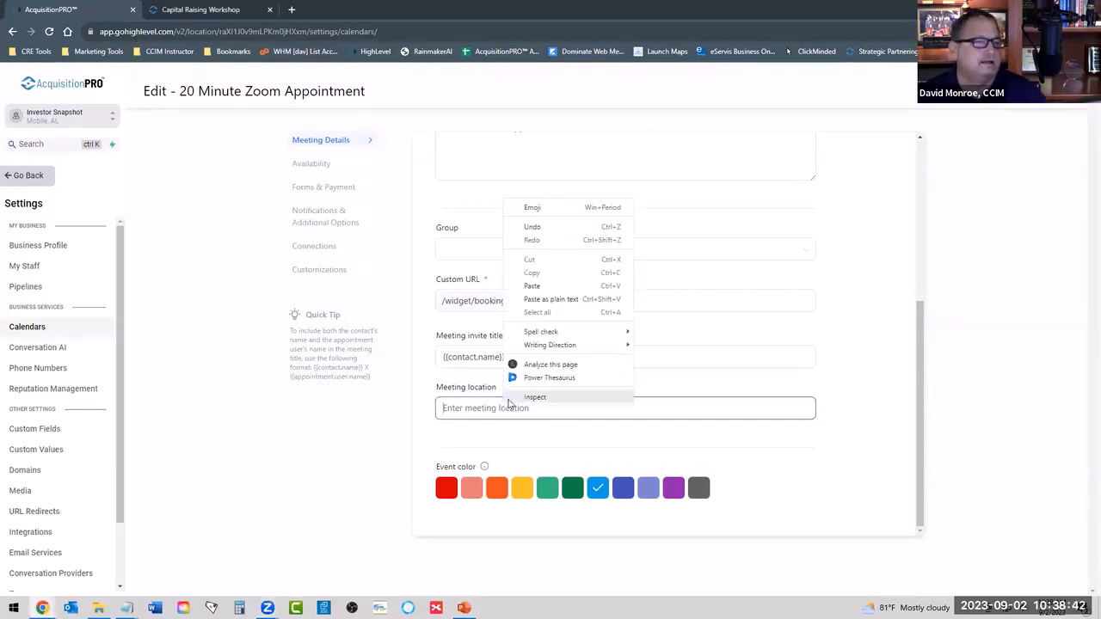
click(533, 298)
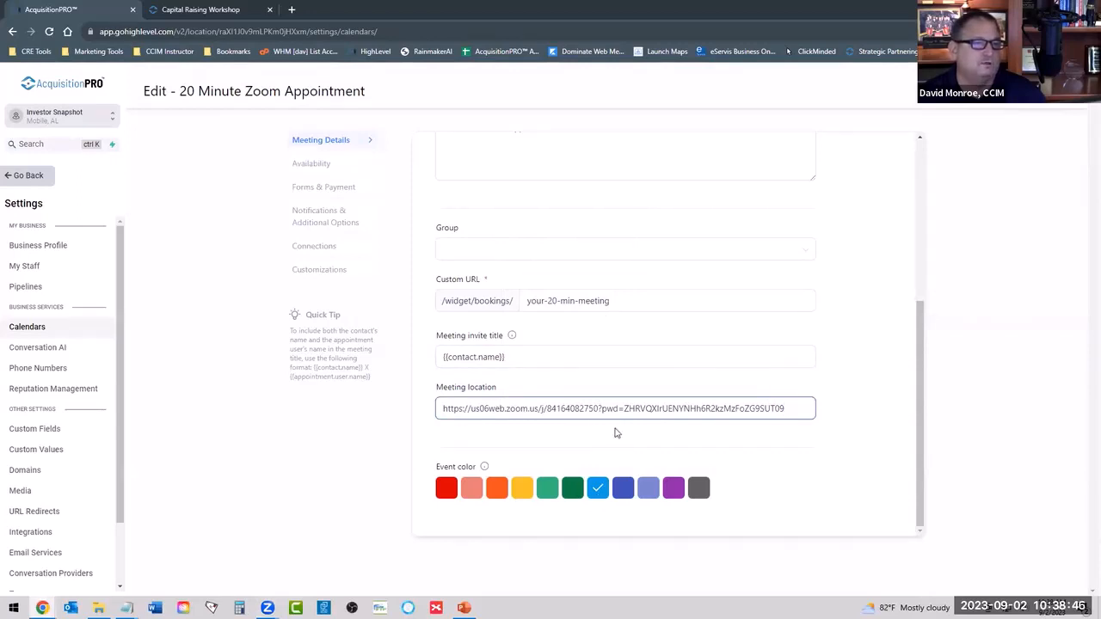
scroll(649, 295, up, 3)
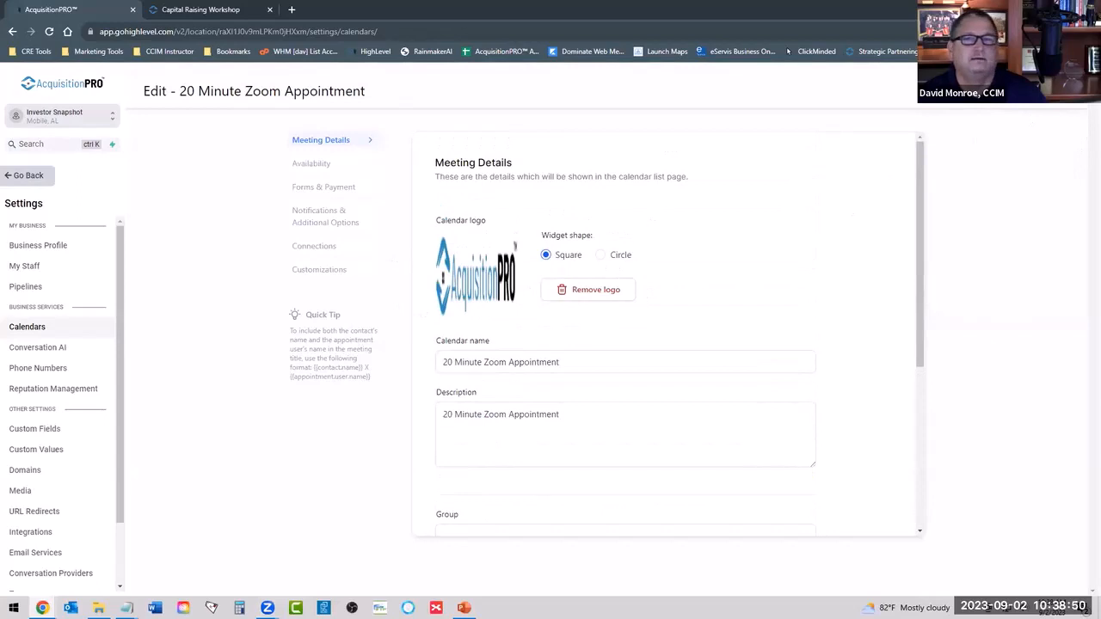
scroll(786, 386, down, 5)
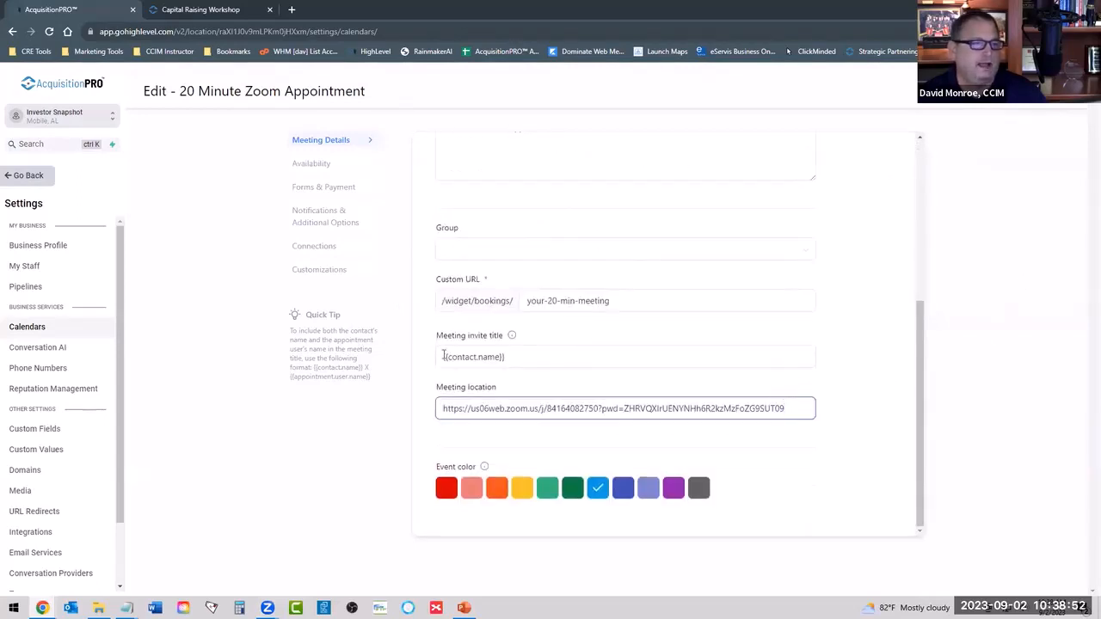
Open the calendar's availability settings and review the available days and weekday hours.
click(314, 165)
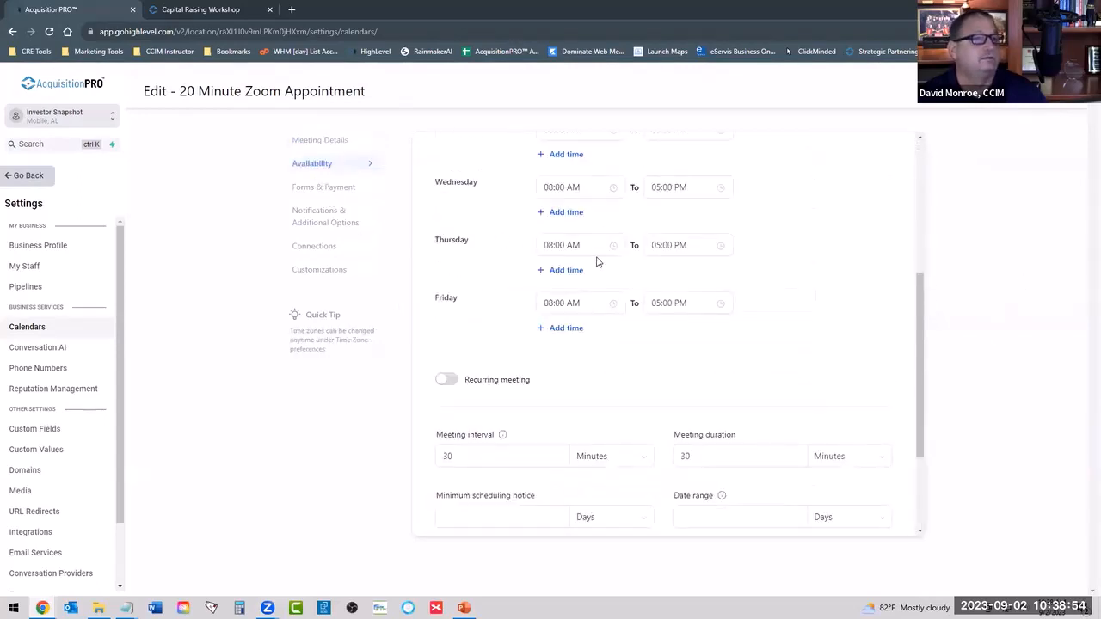
click(306, 141)
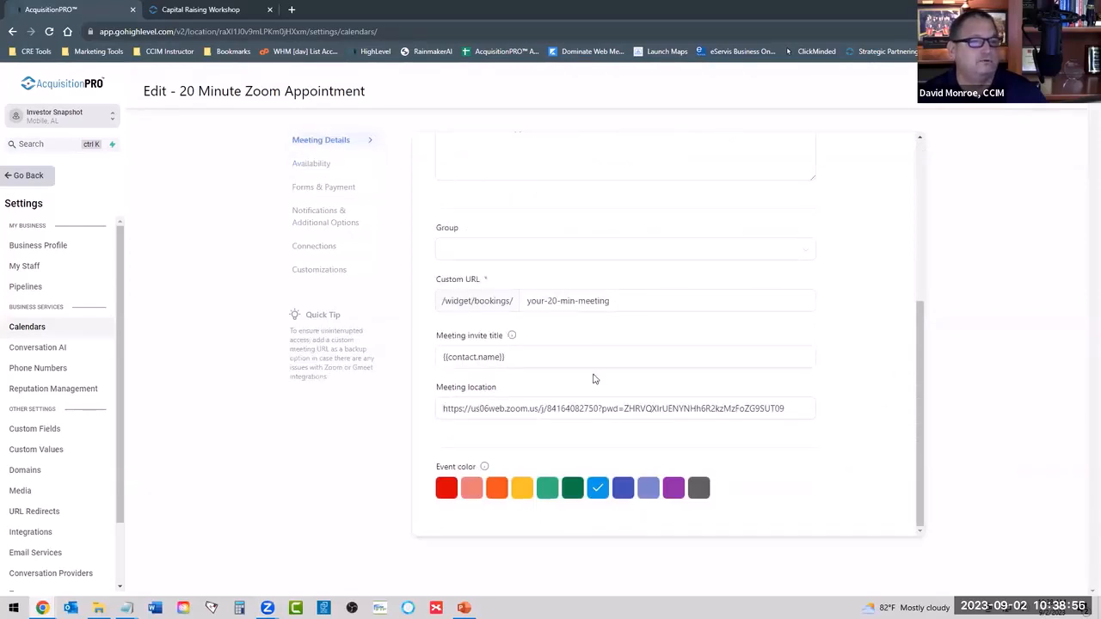
scroll(528, 240, up, 2)
scroll(528, 240, up, 2)
click(314, 165)
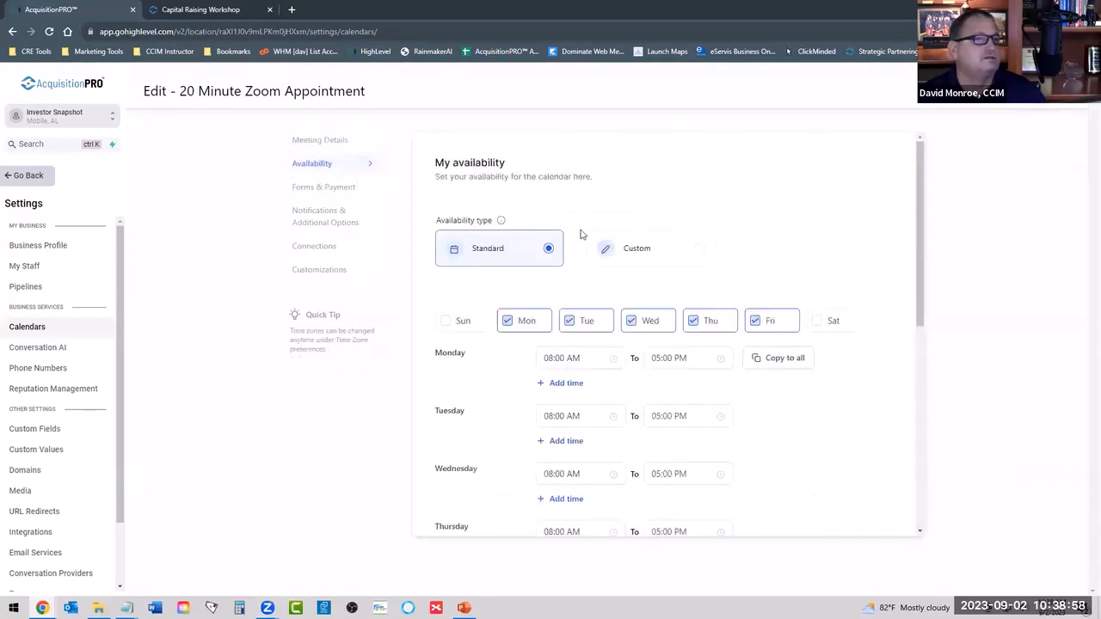
scroll(594, 232, down, 1)
scroll(568, 253, down, 1)
scroll(536, 292, up, 1)
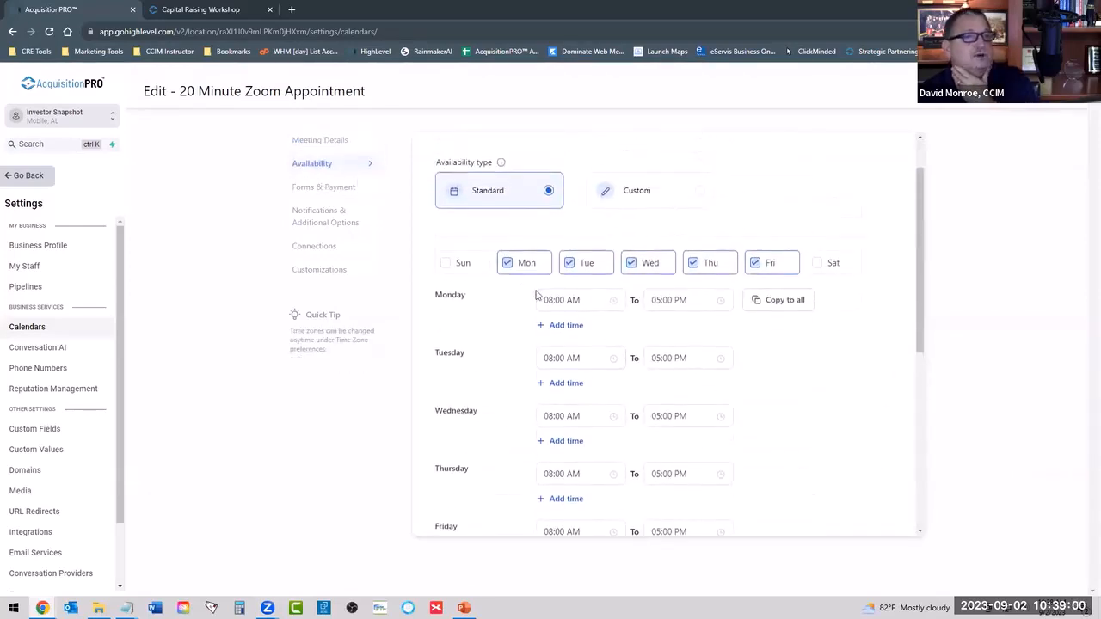
scroll(516, 315, down, 1)
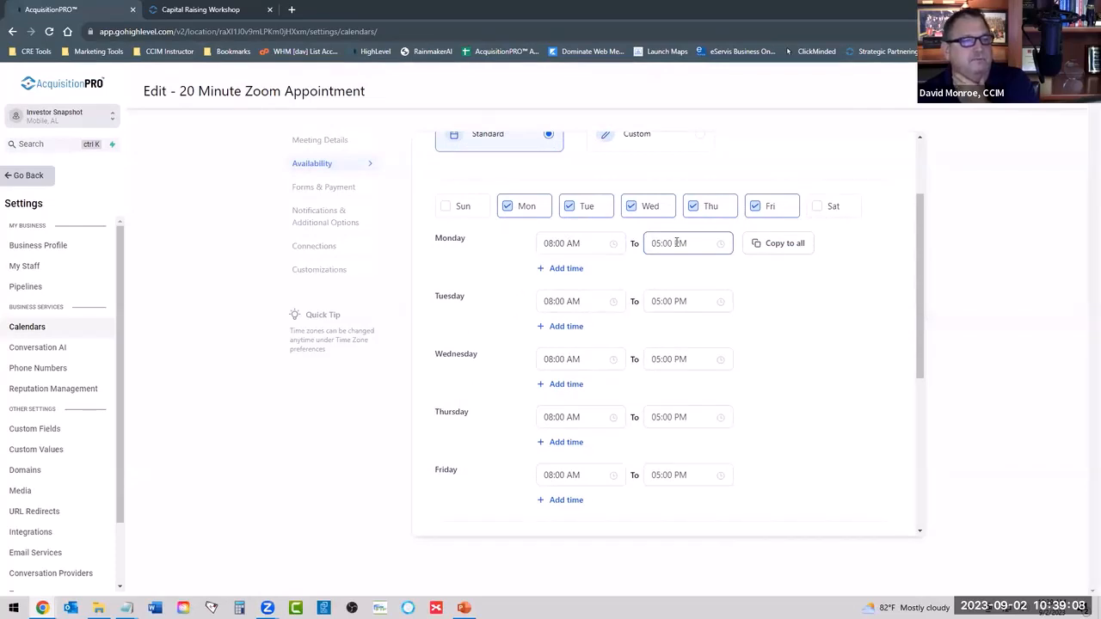
Set Monday's availability from 10:00 AM to 02:00 PM and copy those hours to all other selected days.
click(565, 243)
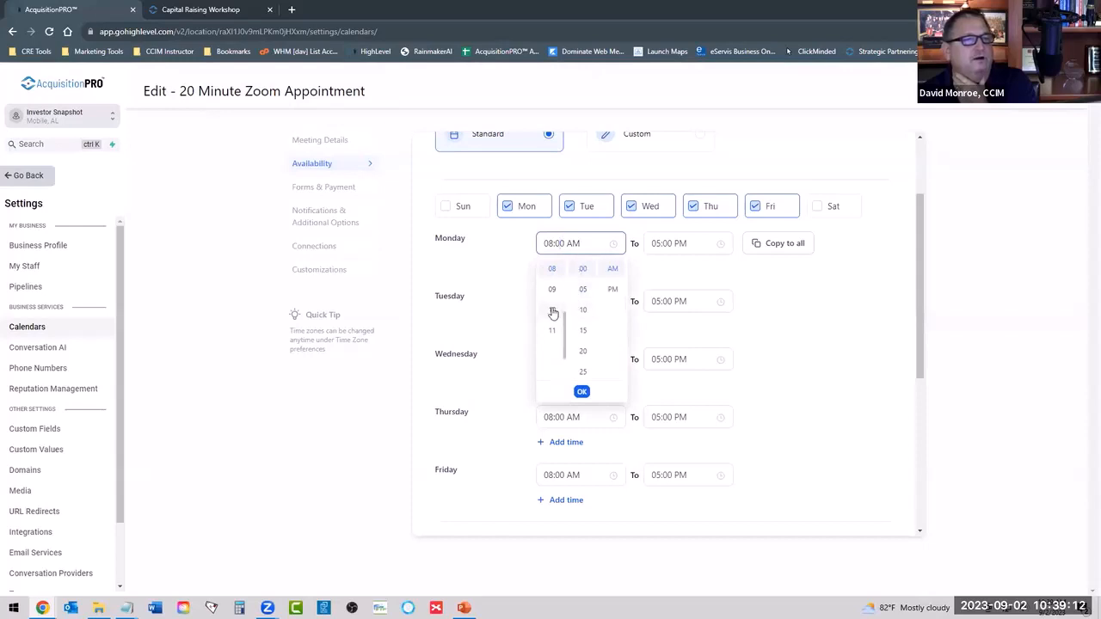
click(553, 311)
click(680, 244)
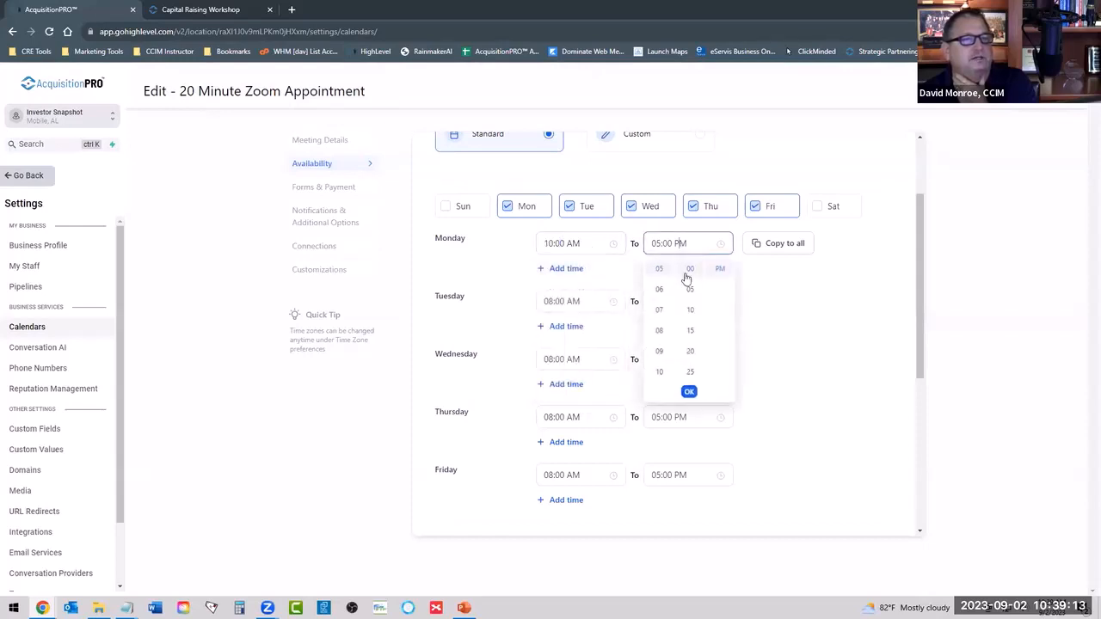
scroll(656, 318, up, 3)
click(659, 318)
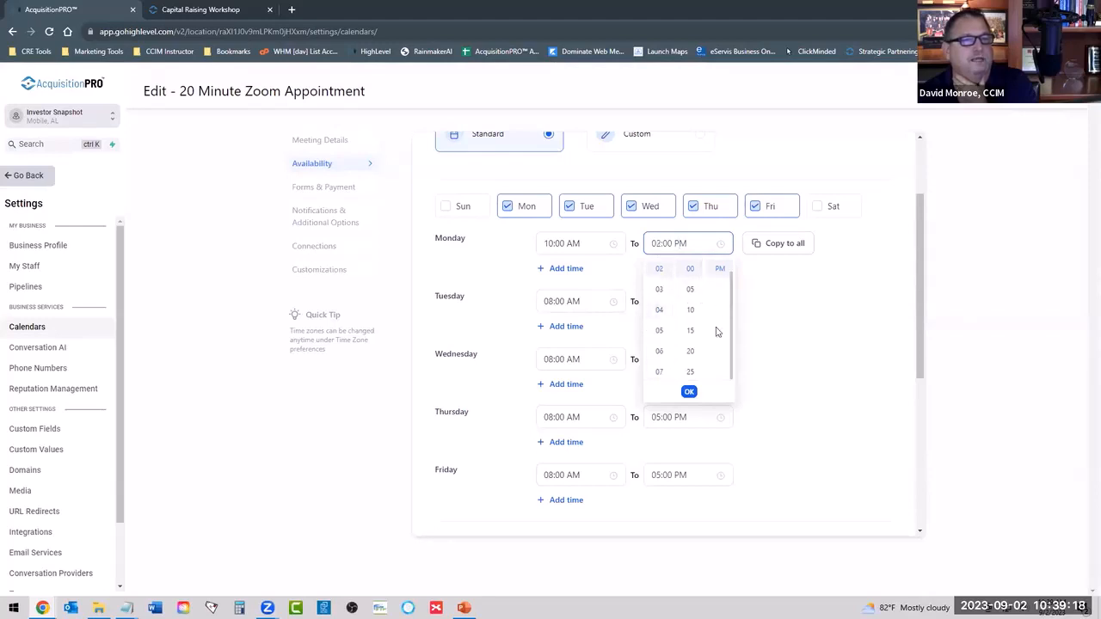
click(689, 391)
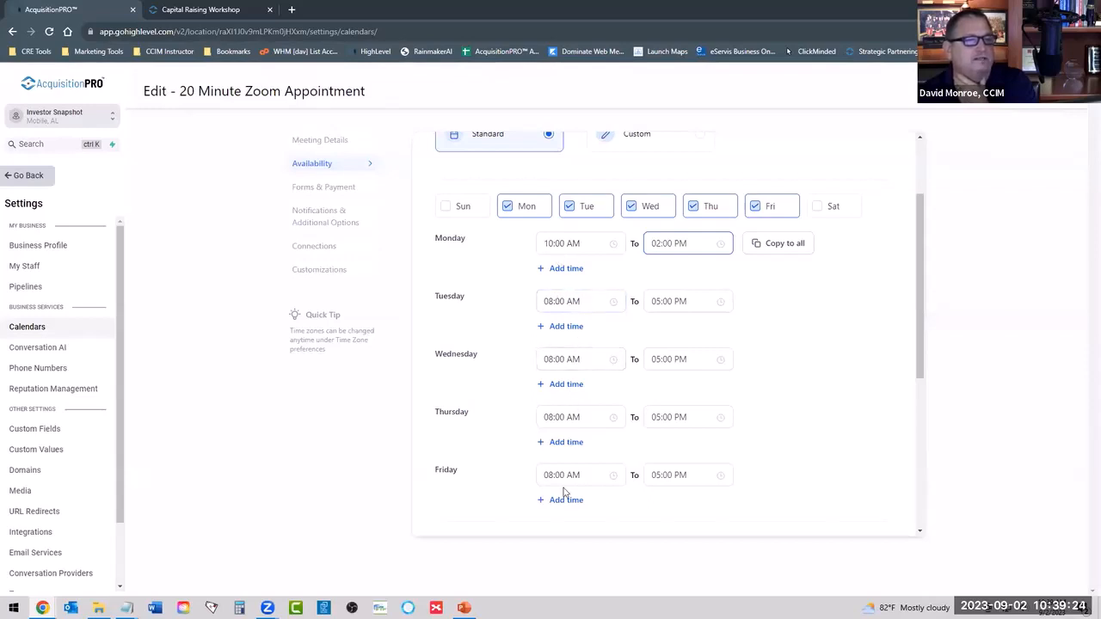
click(777, 247)
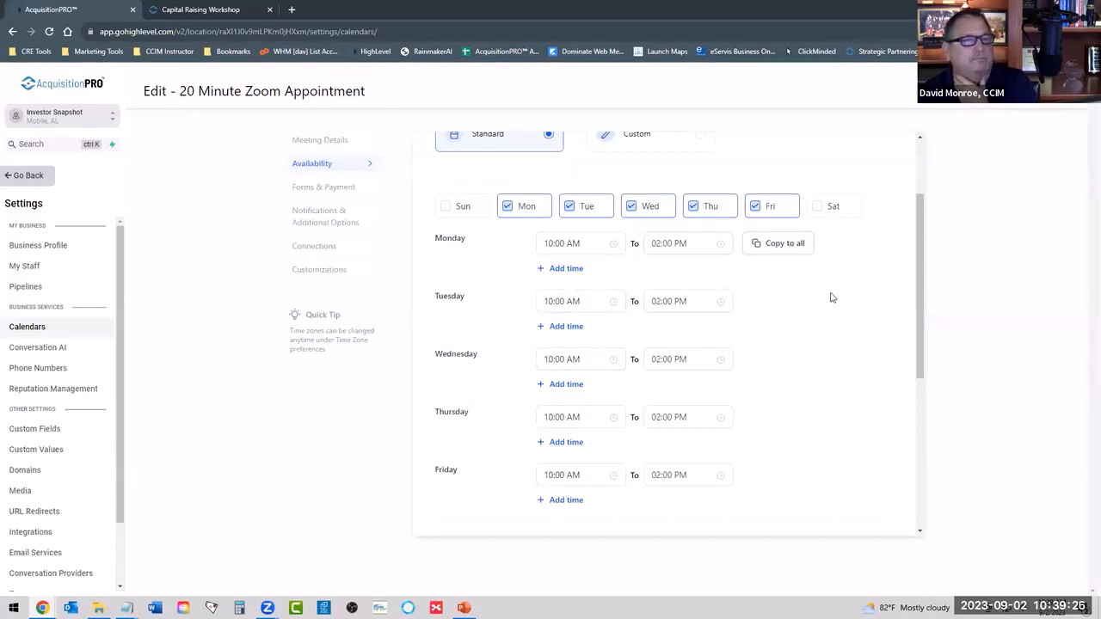
Remove Tuesday and Thursday from the calendar's available days.
click(571, 301)
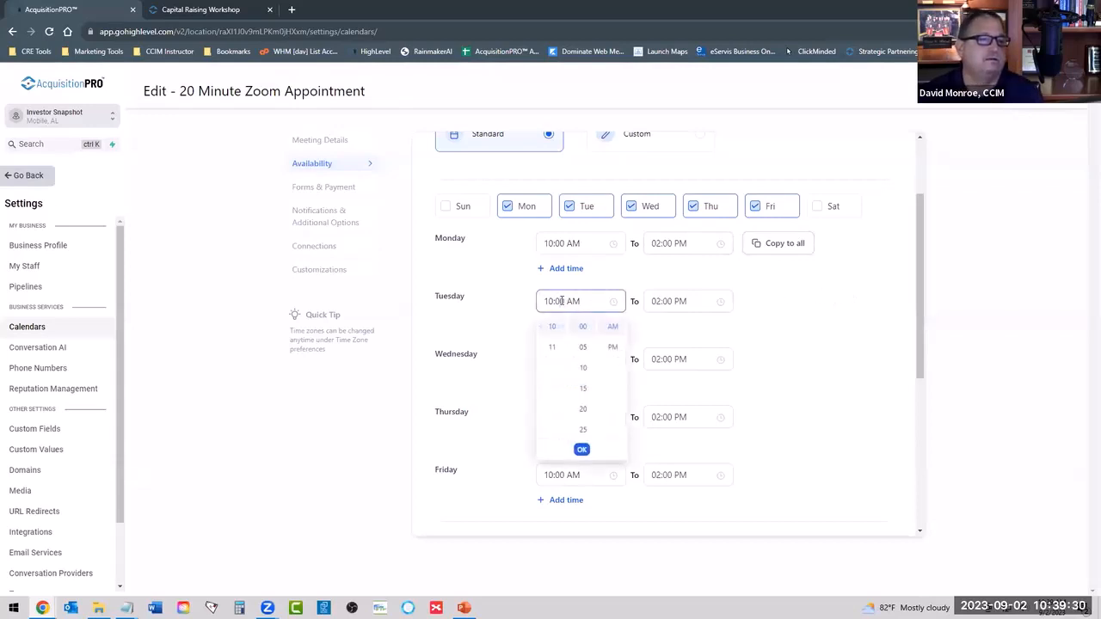
click(798, 297)
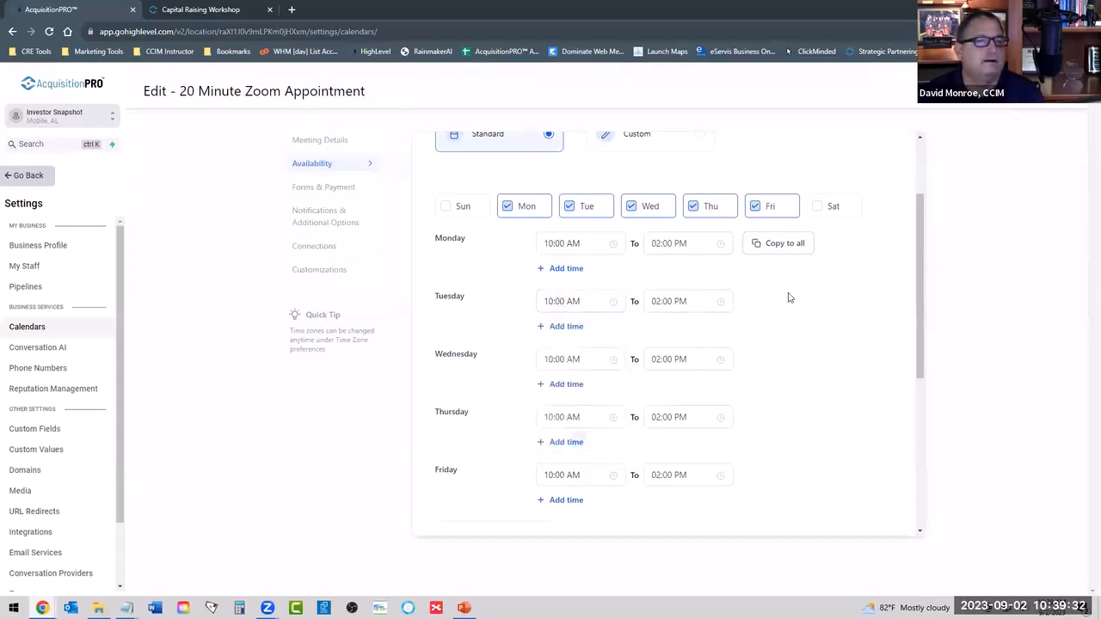
scroll(576, 243, up, 2)
click(569, 320)
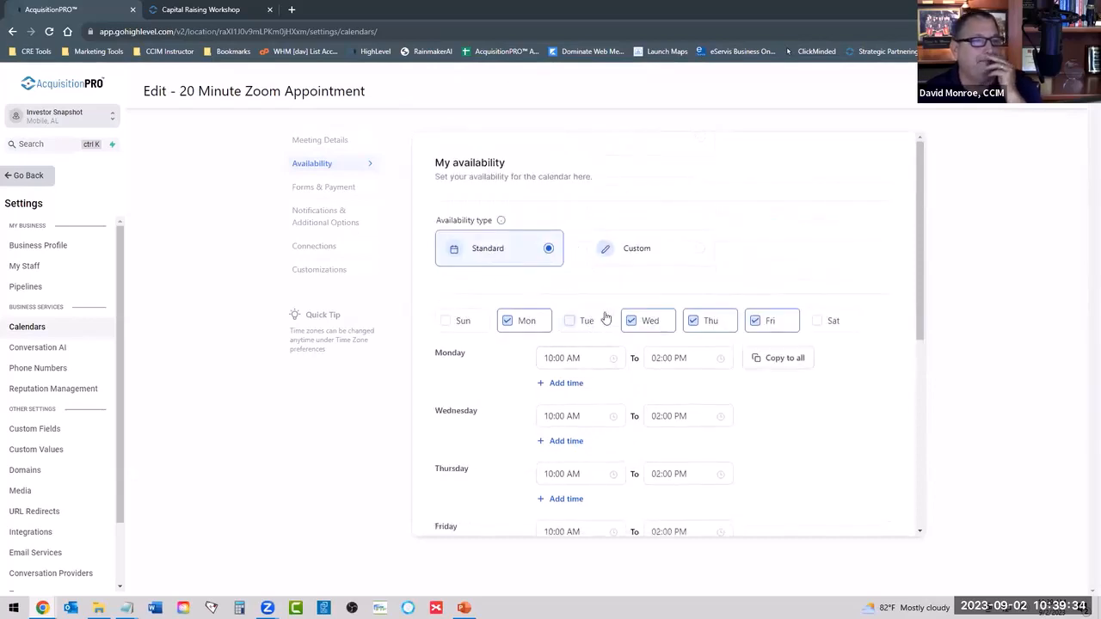
click(695, 325)
Set Wednesday's availability to end at 01:00 PM.
scroll(786, 388, down, 2)
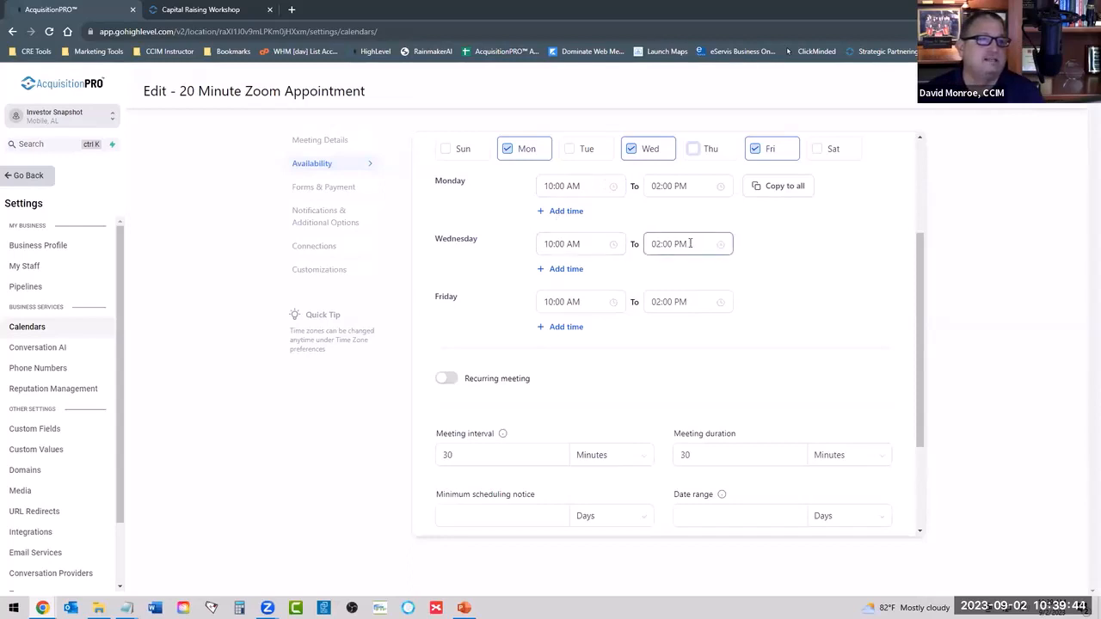
click(654, 244)
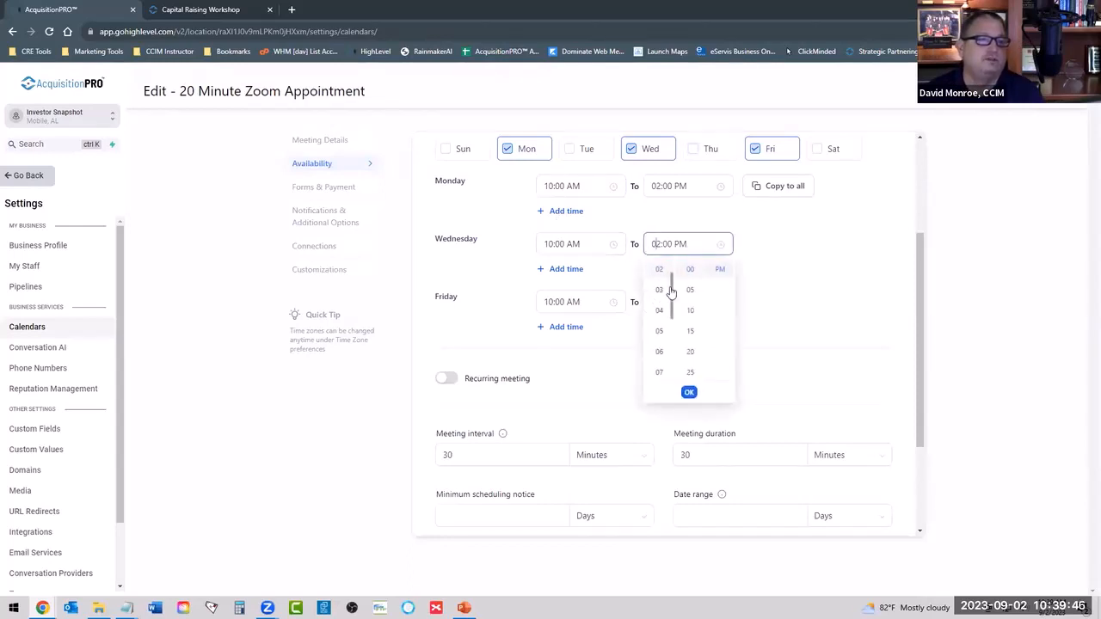
scroll(656, 290, up, 2)
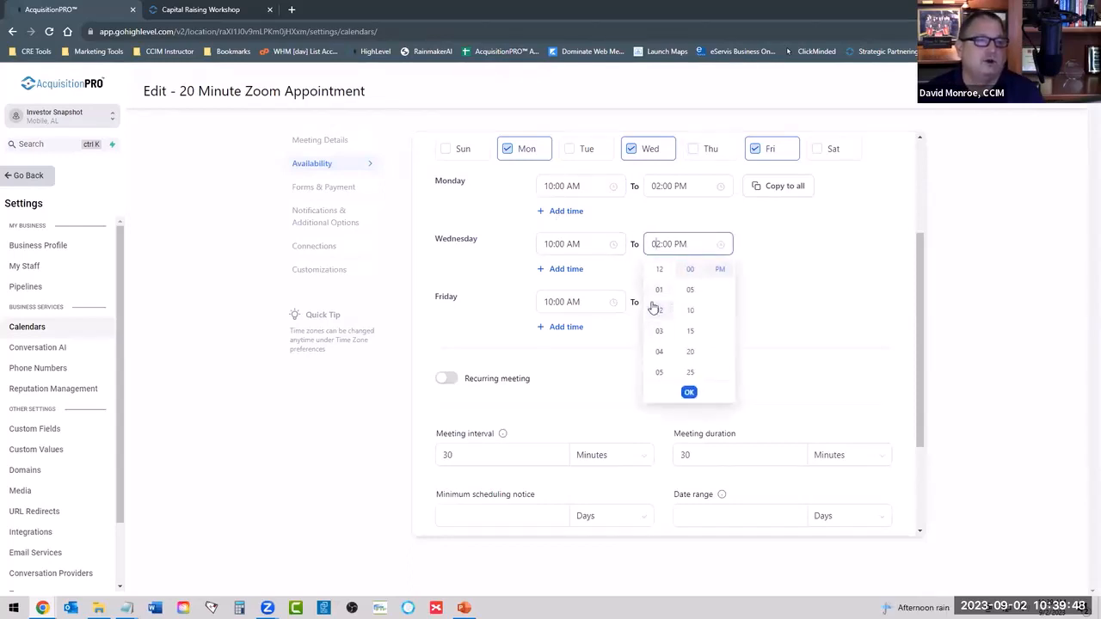
click(659, 290)
click(689, 392)
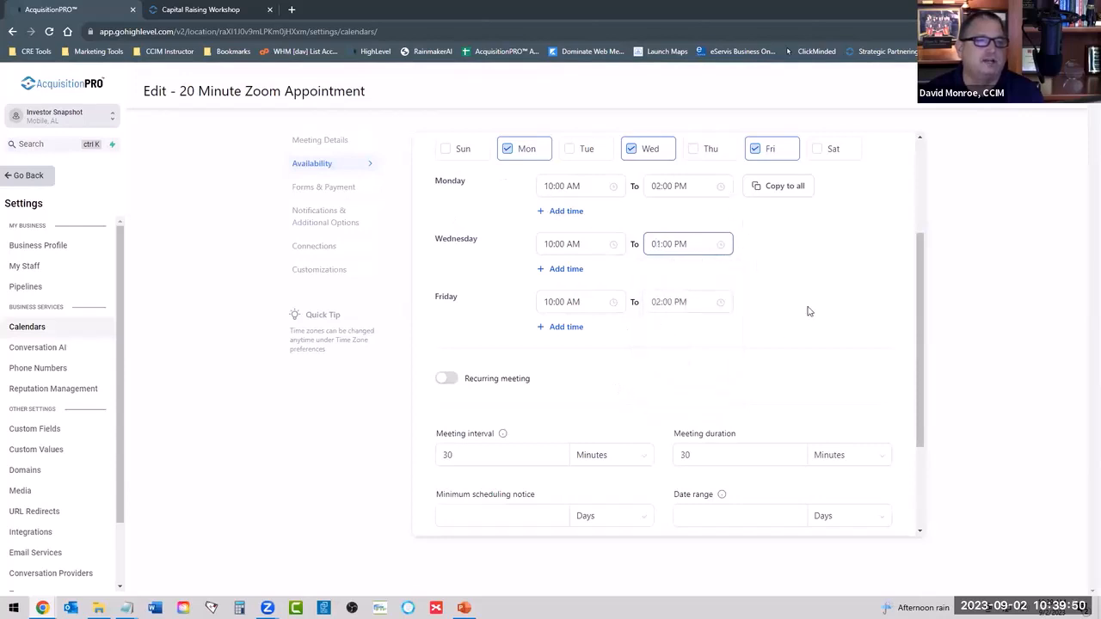
scroll(791, 344, up, 2)
scroll(774, 386, down, 1)
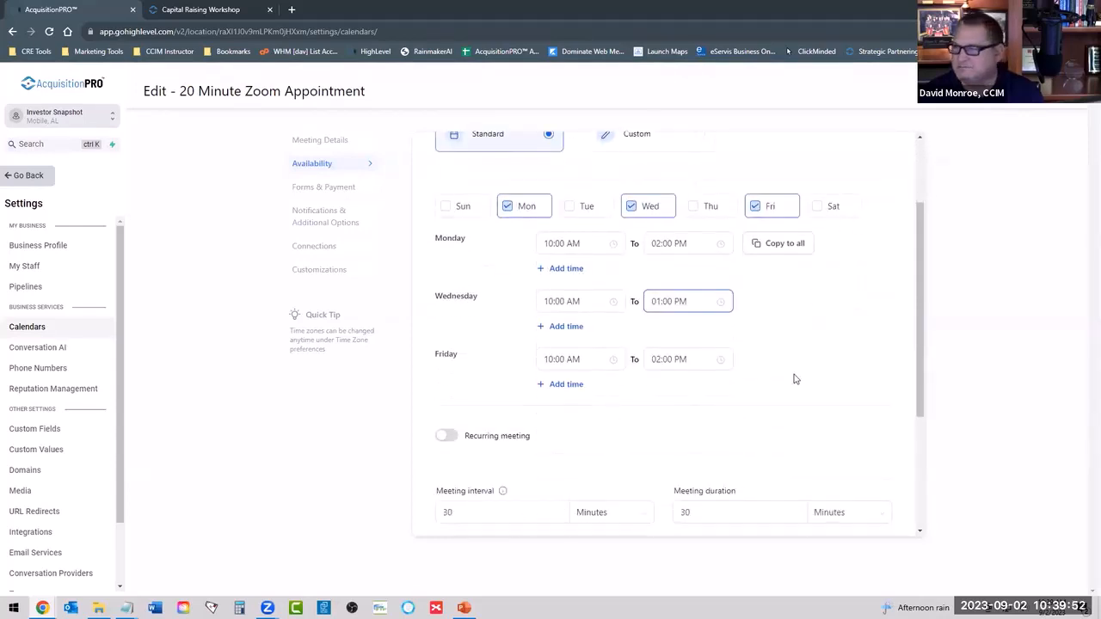
Try a meeting interval of 20 minutes and set it back to 30 minutes.
scroll(793, 344, down, 3)
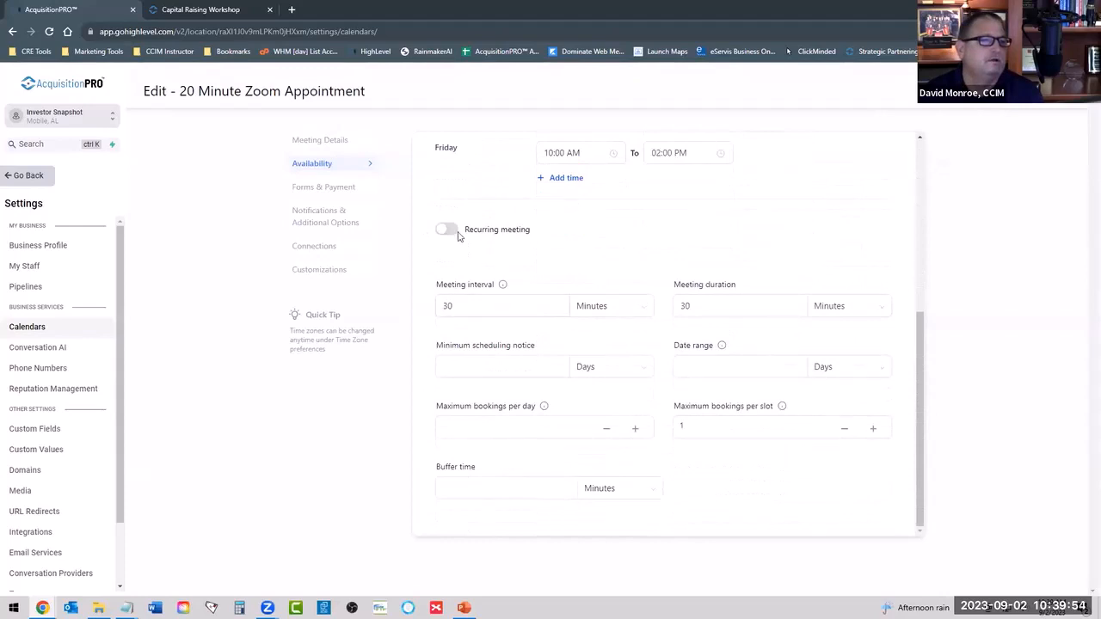
click(467, 305)
drag(467, 305, 409, 320)
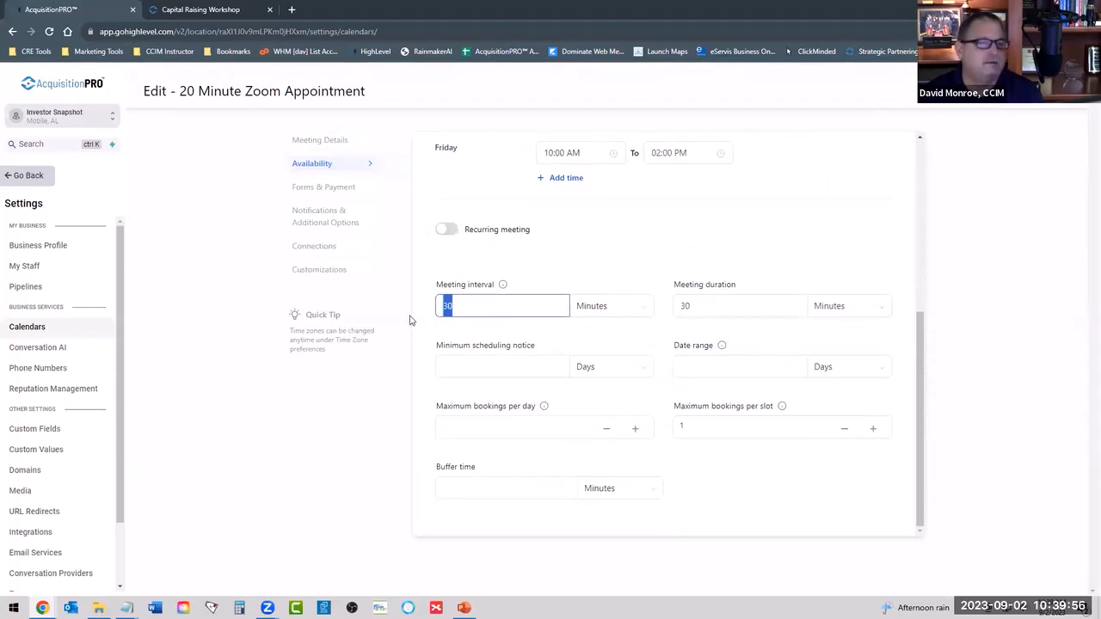
text(20)
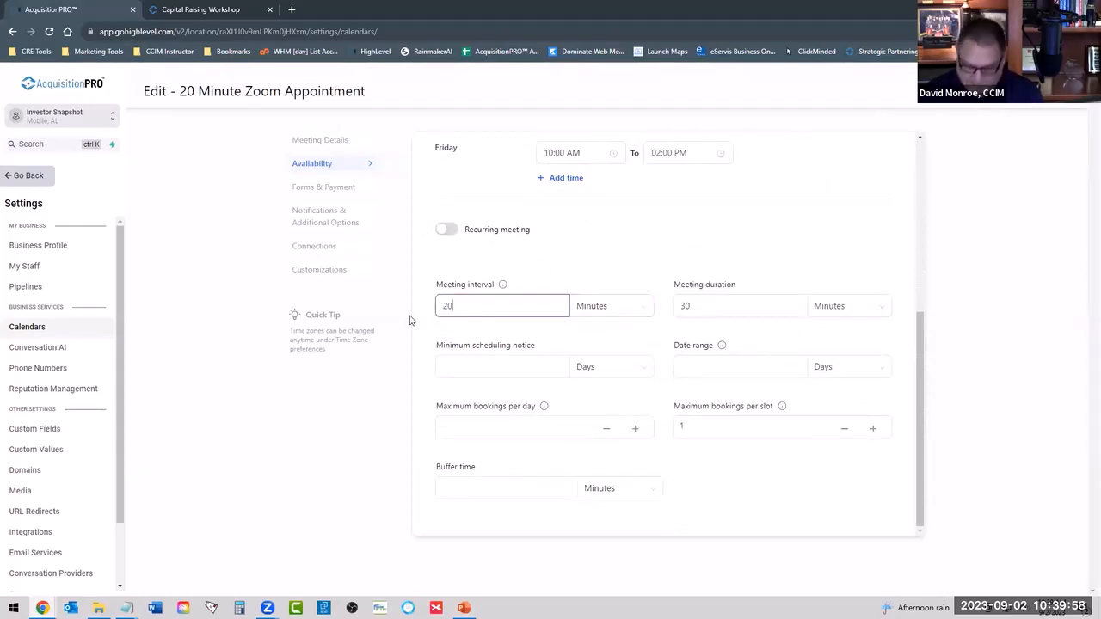
key(BackSpace)
key(BackSpace)
text(30)
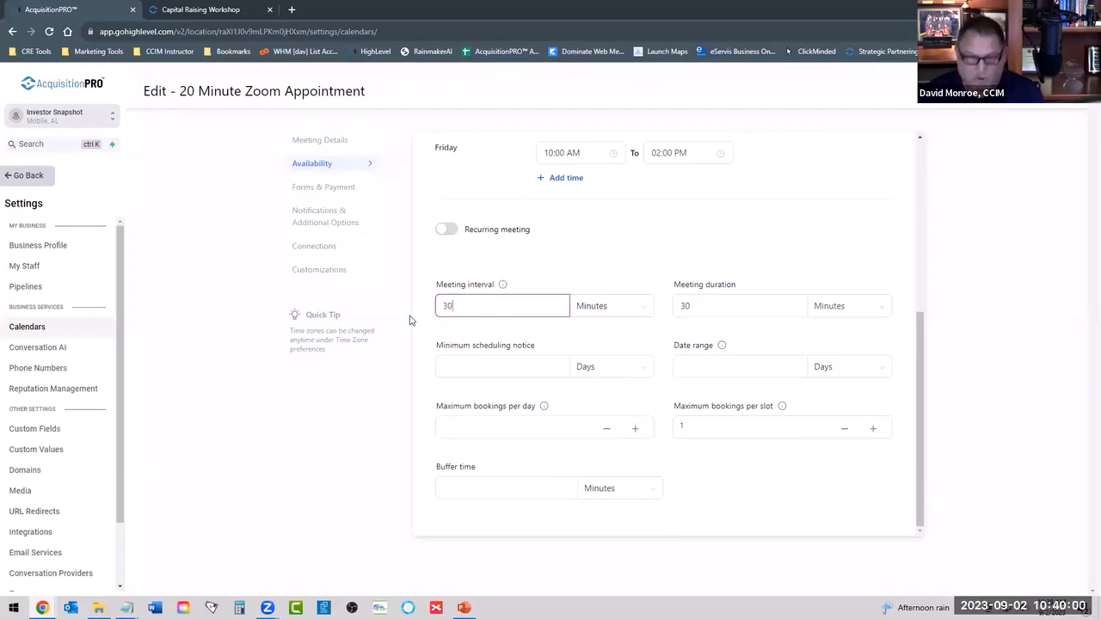
click(579, 275)
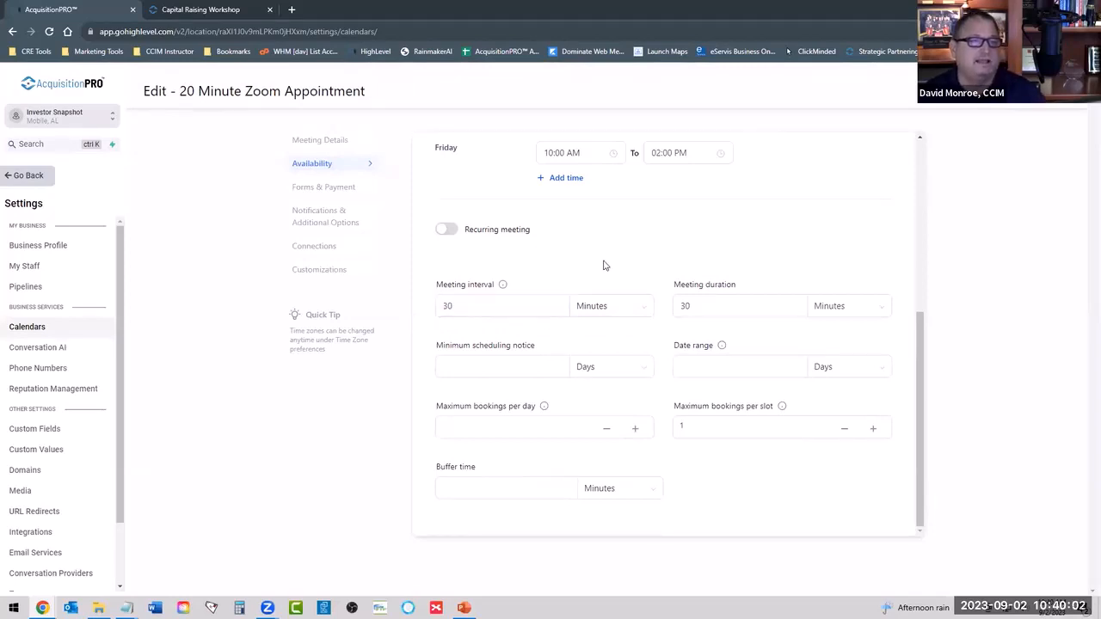
Set the calendar's minimum scheduling notice to 1 day.
click(509, 368)
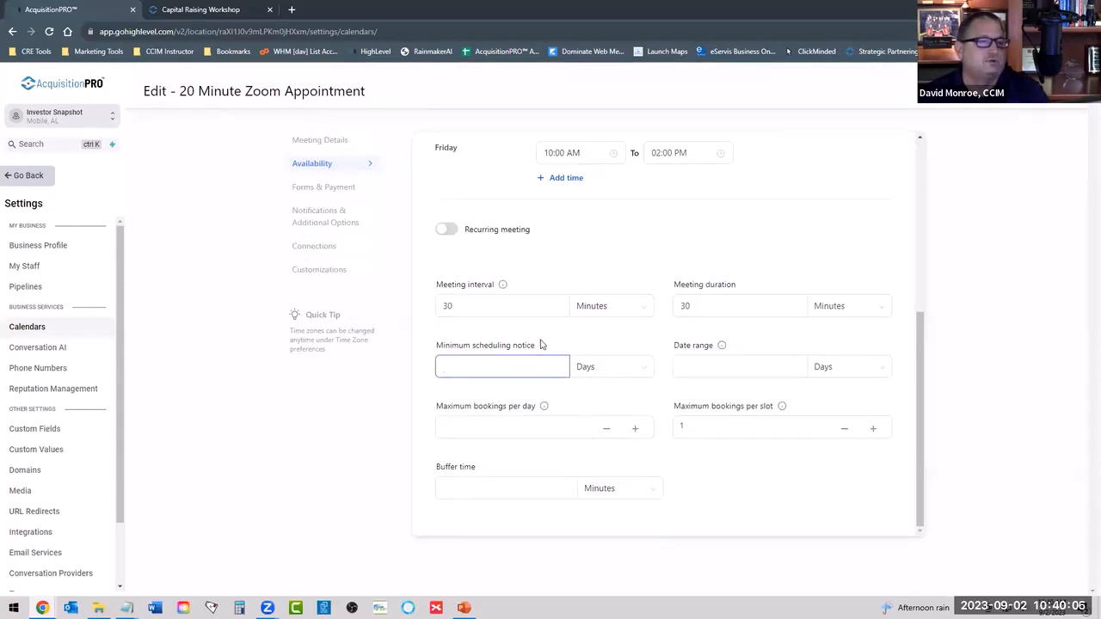
text(1)
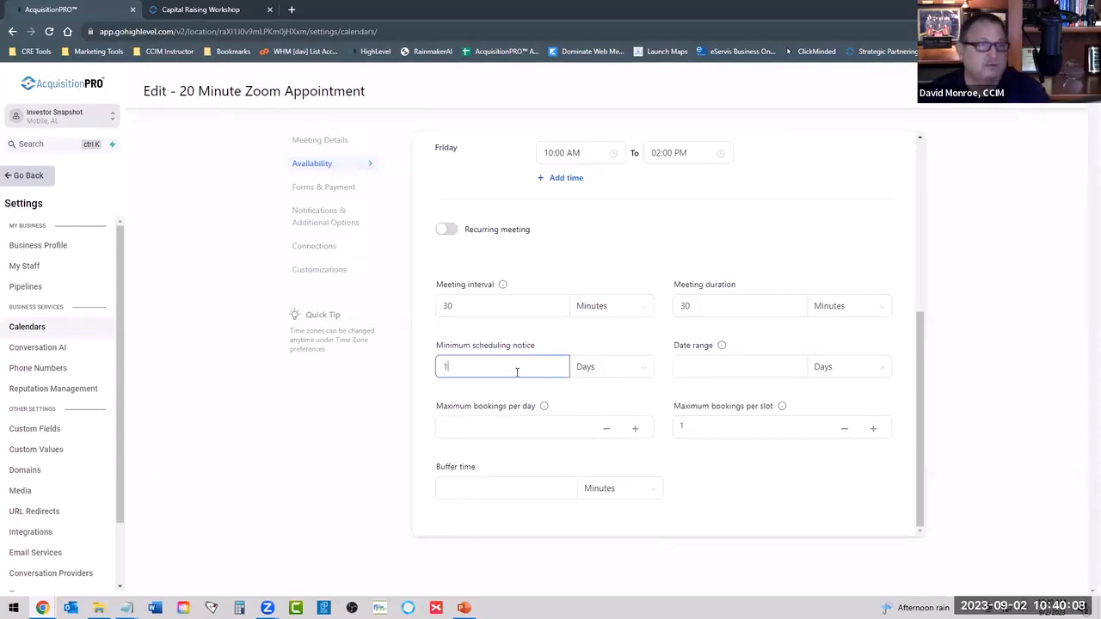
click(562, 341)
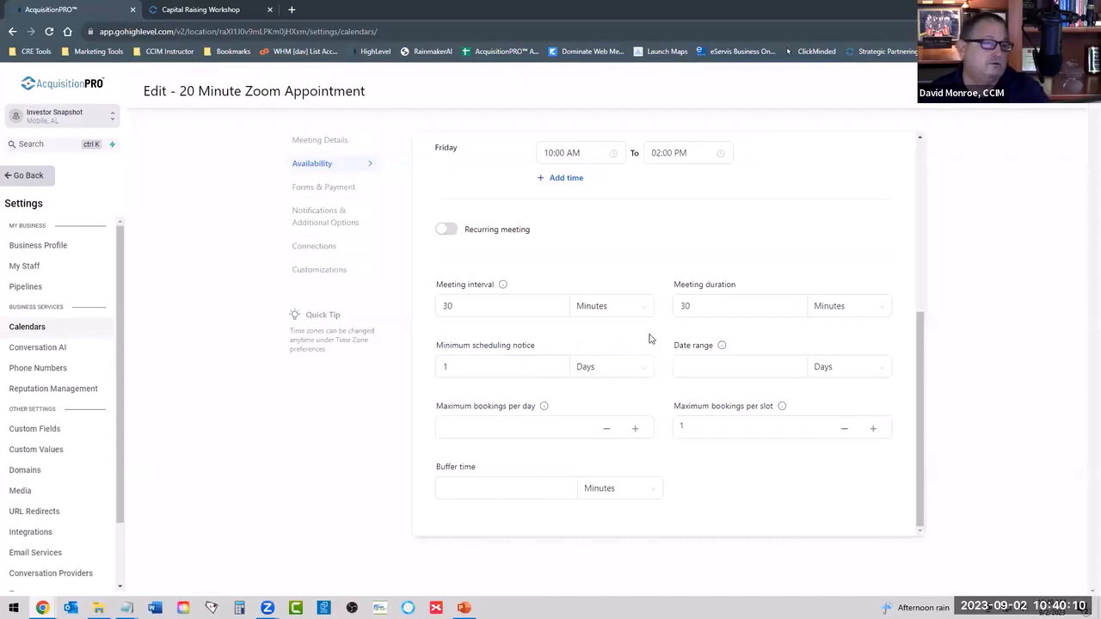
click(602, 433)
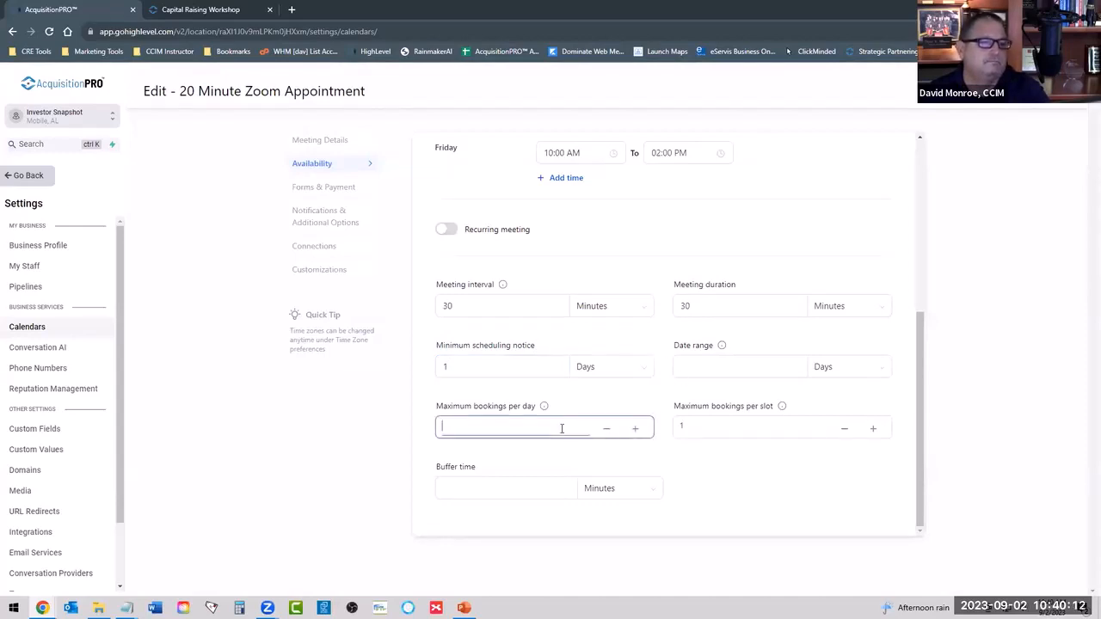
Set the calendar's booking date range to 7 days.
click(707, 367)
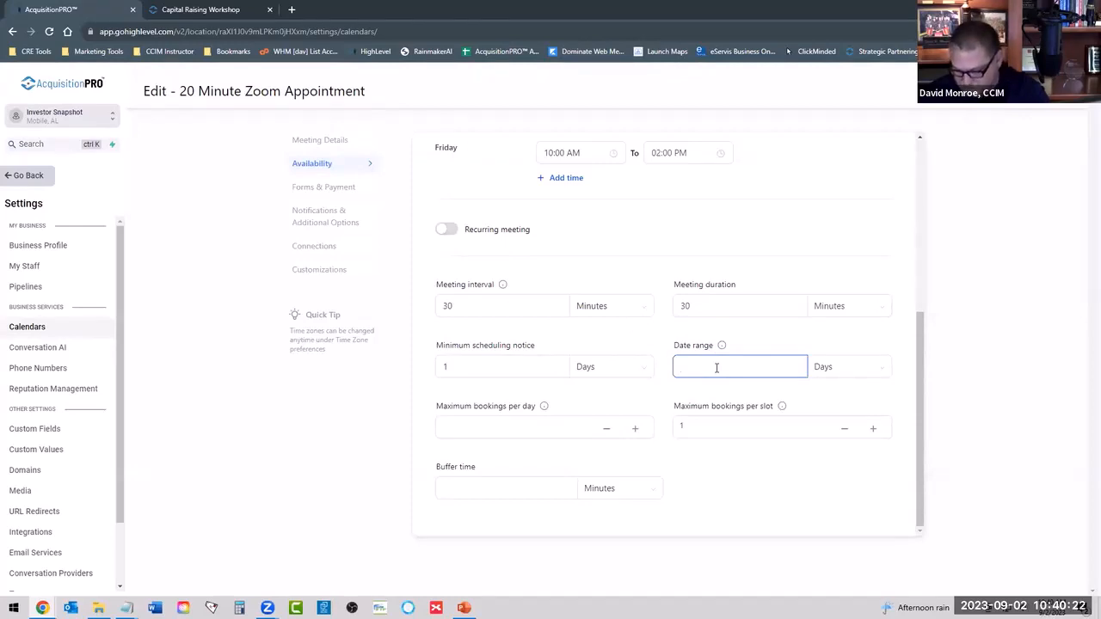
click(733, 484)
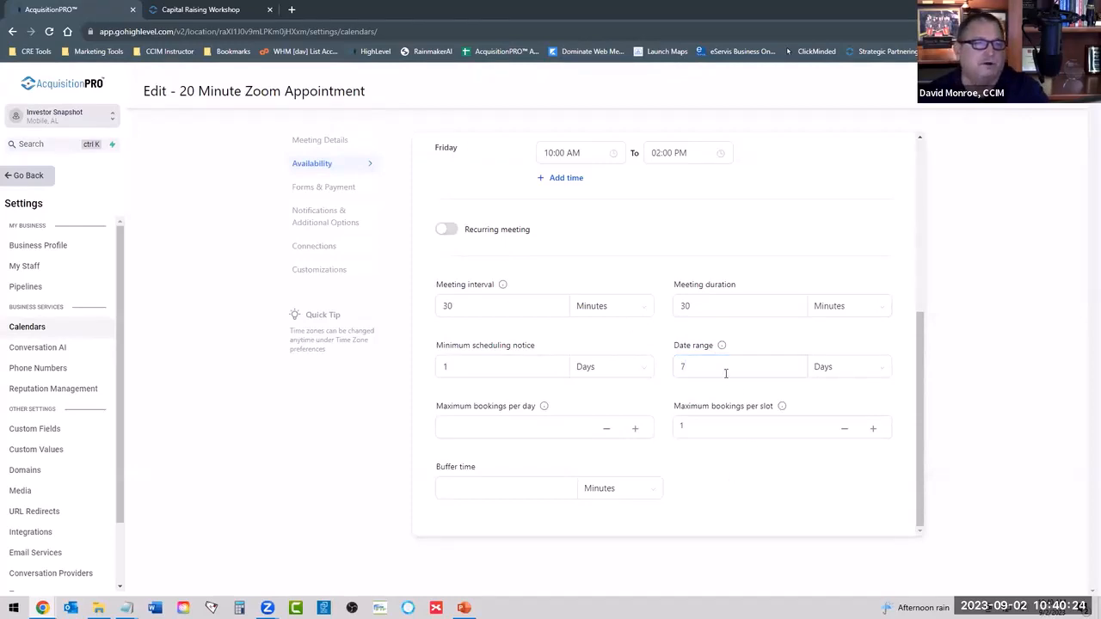
click(713, 365)
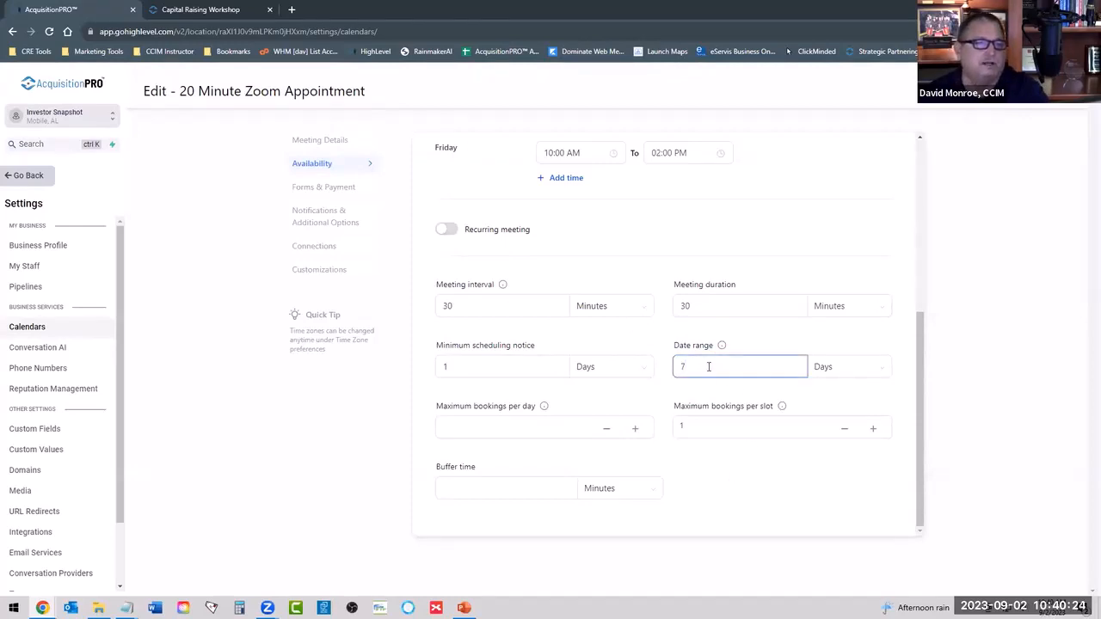
click(1040, 375)
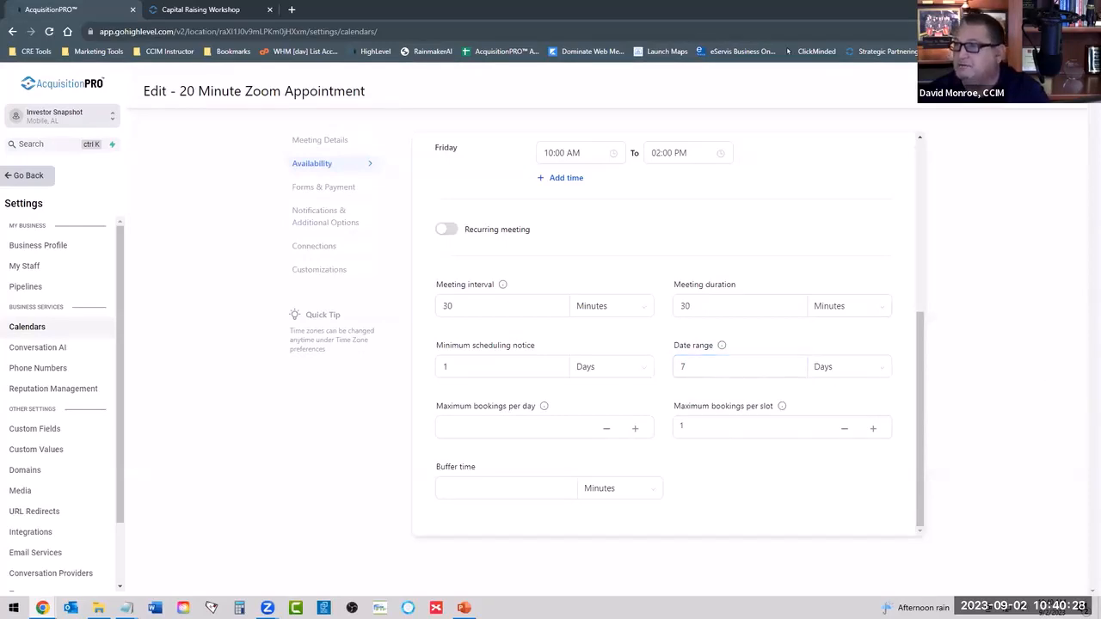
Set the calendar's buffer time to 10 minutes.
click(526, 432)
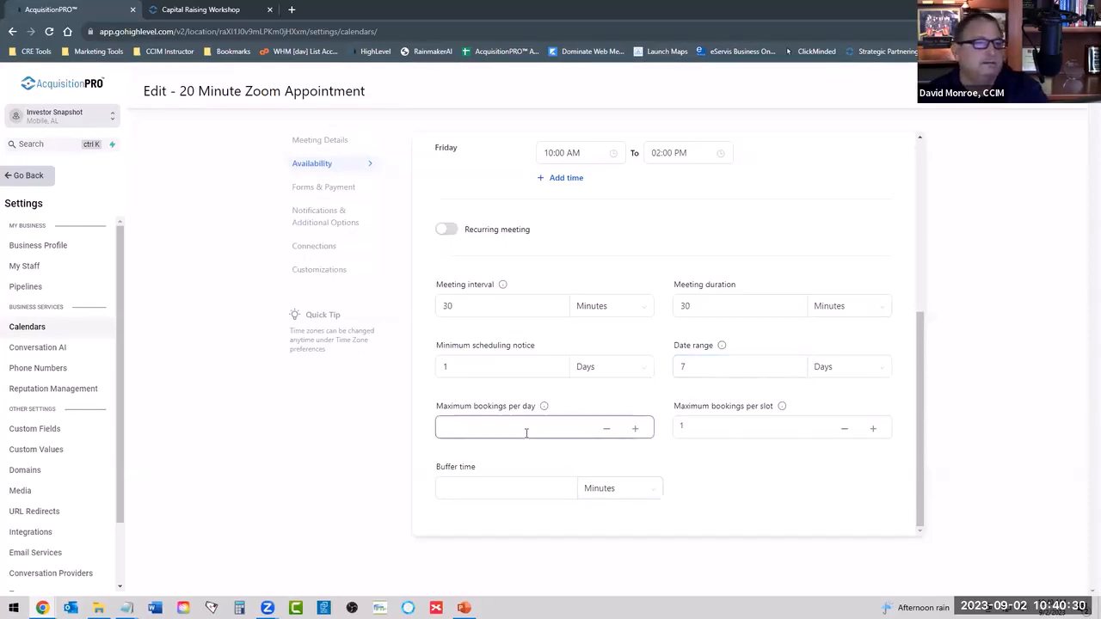
click(704, 422)
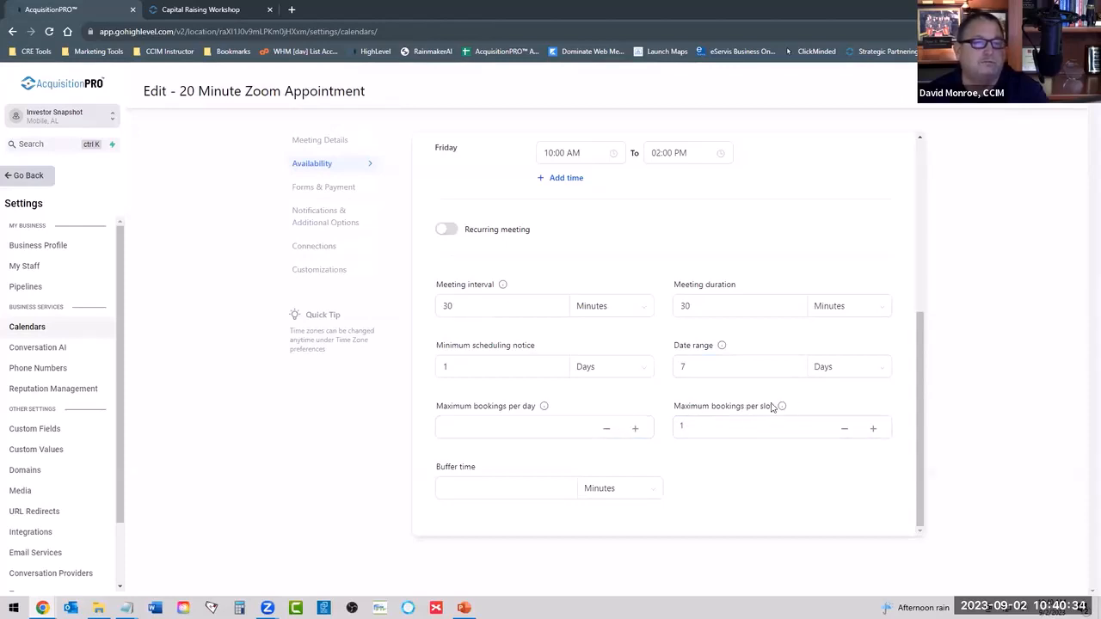
mouse_move(780, 409)
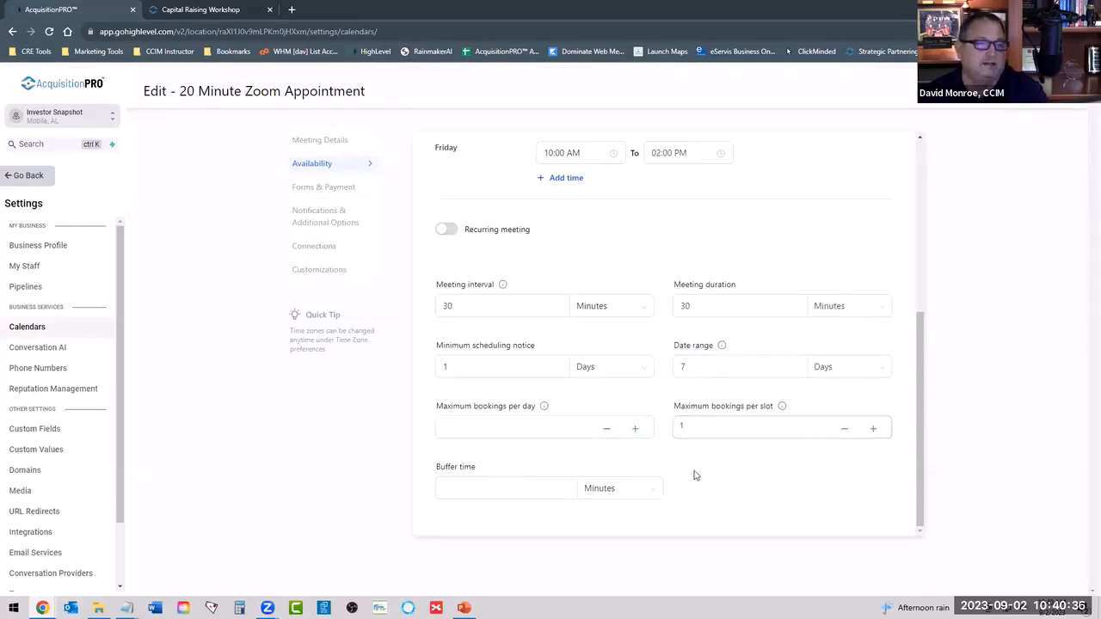
click(494, 492)
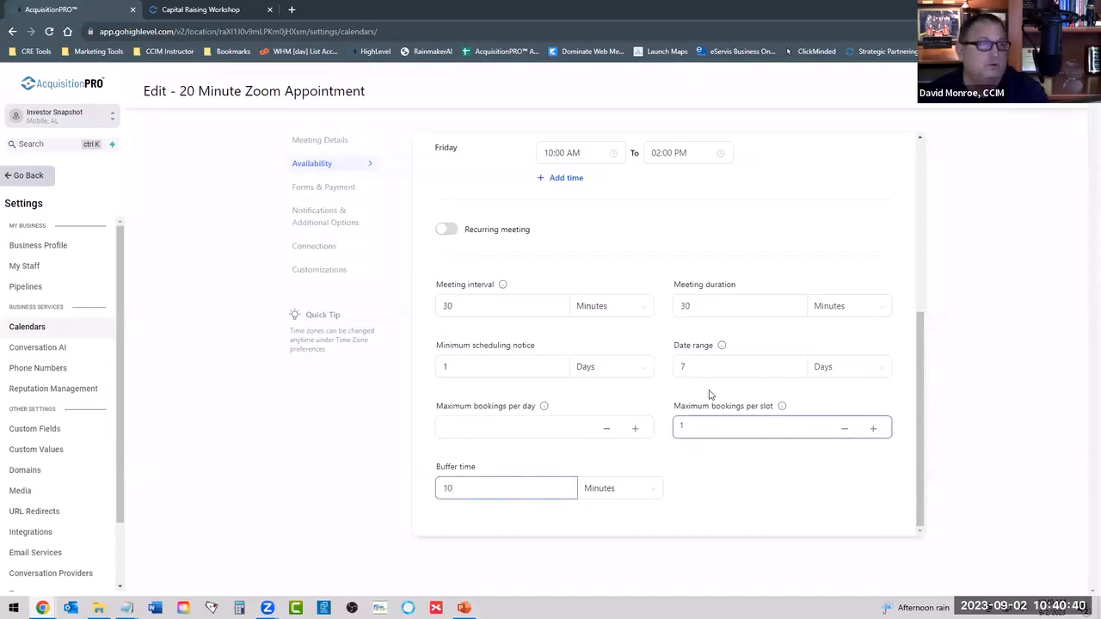
Set both the meeting interval and the meeting duration to 20 minutes.
scroll(555, 413, up, 2)
double_click(556, 418)
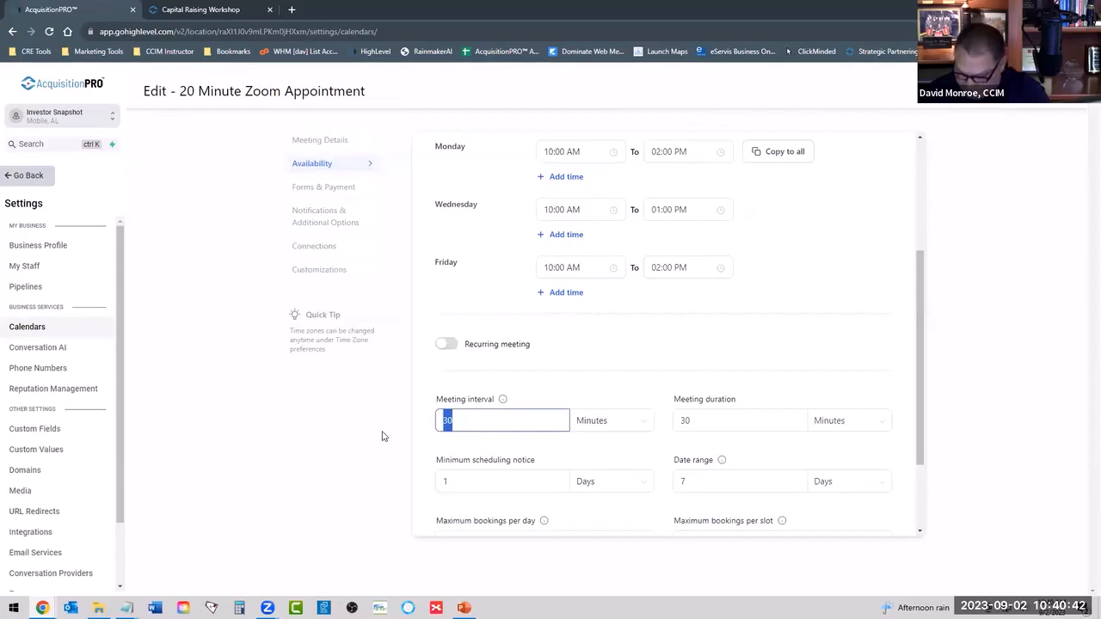
text(20)
double_click(698, 420)
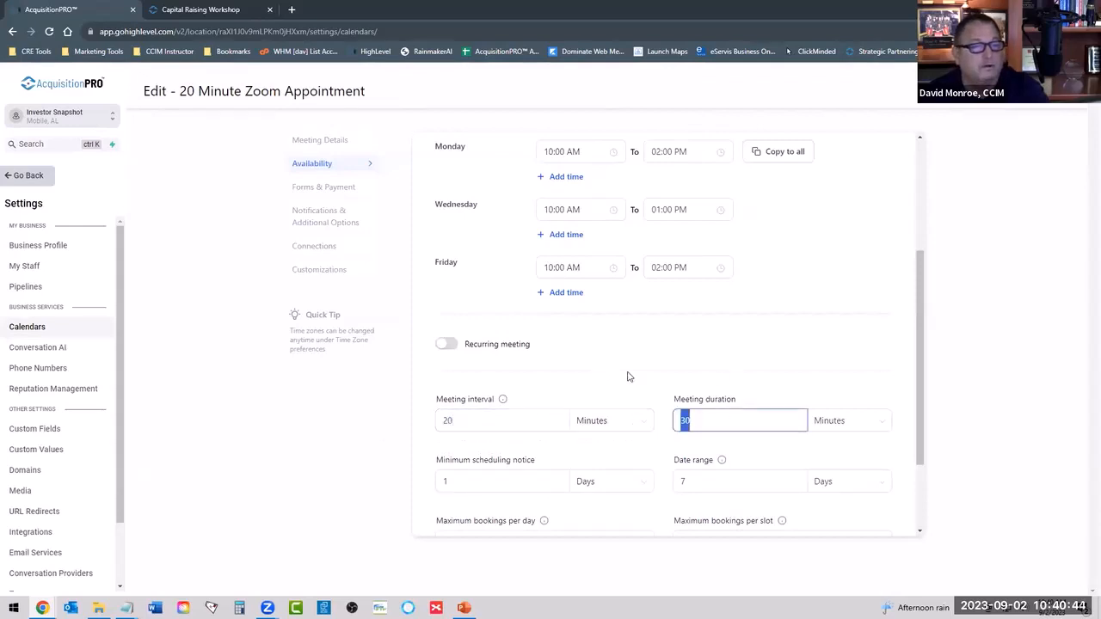
text(20)
scroll(602, 386, down, 2)
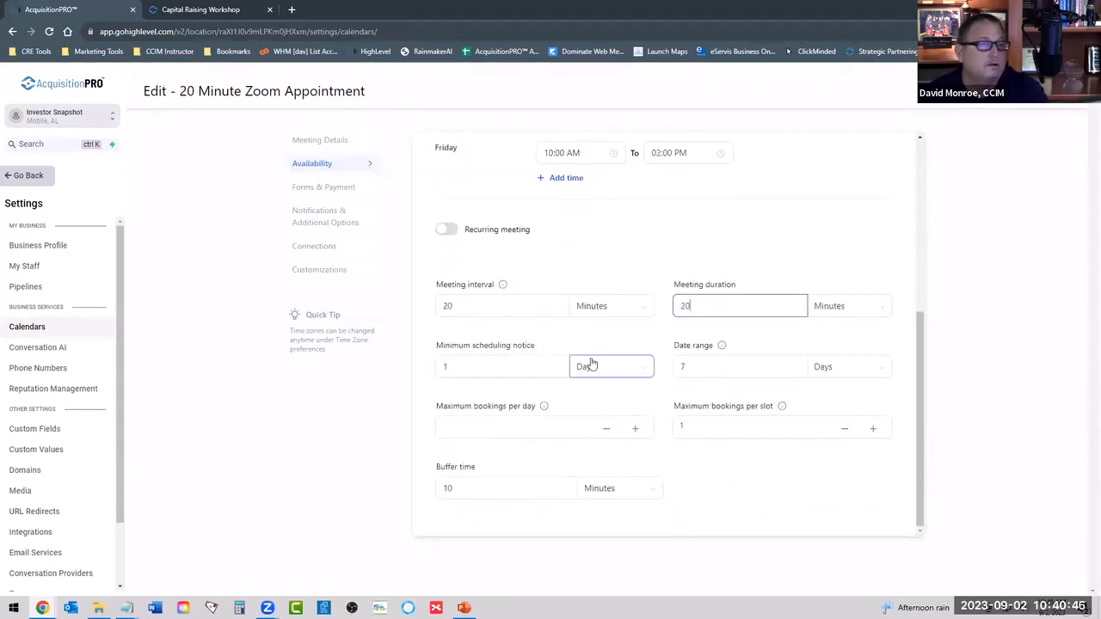
scroll(695, 336, up, 6)
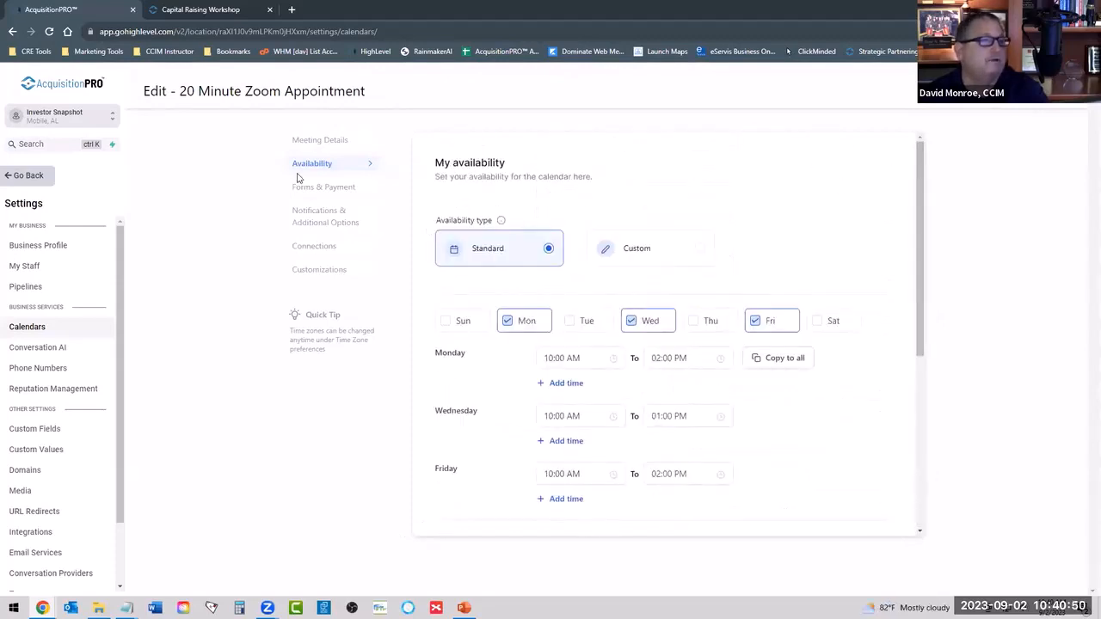
Review the calendar's form, consent and thank-you message settings, and switch auto-confirmation of new meetings off and back on.
click(318, 191)
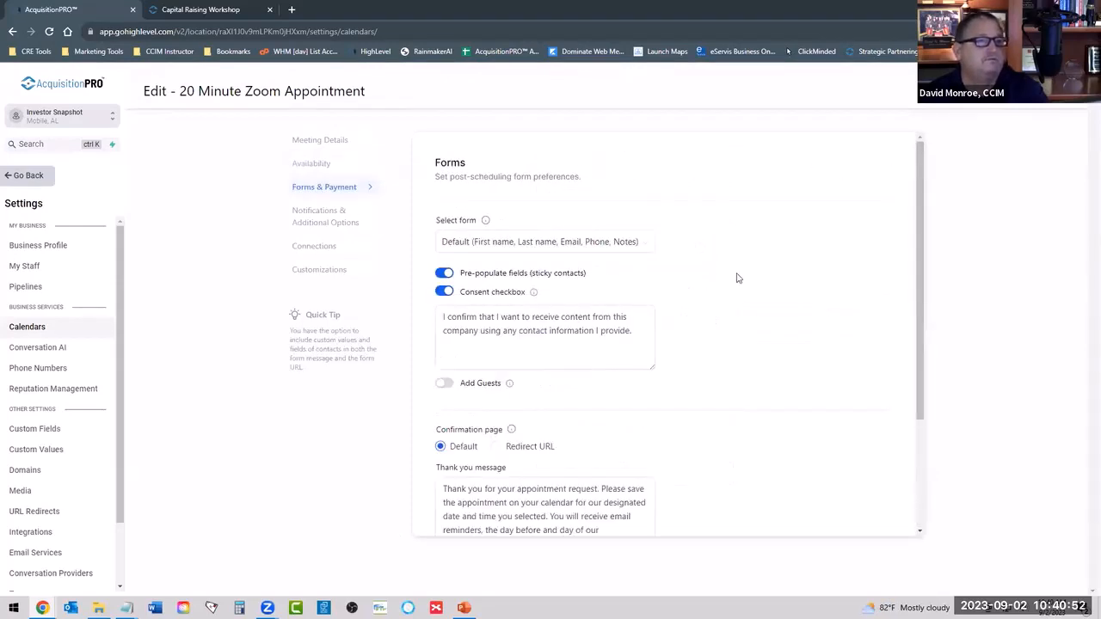
scroll(721, 290, down, 2)
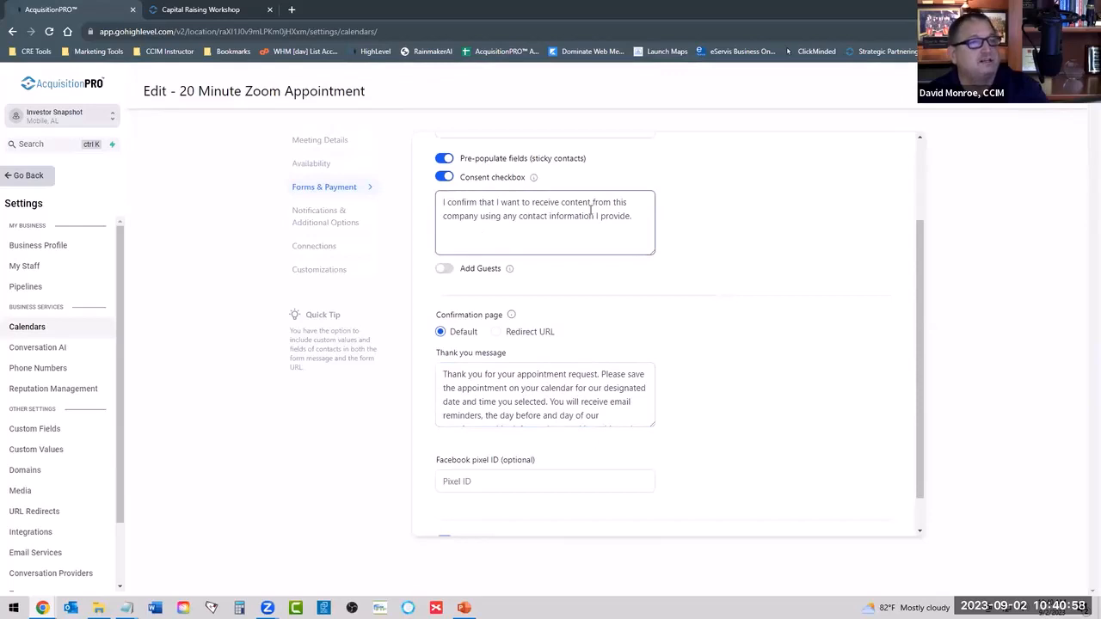
scroll(575, 401, down, 1)
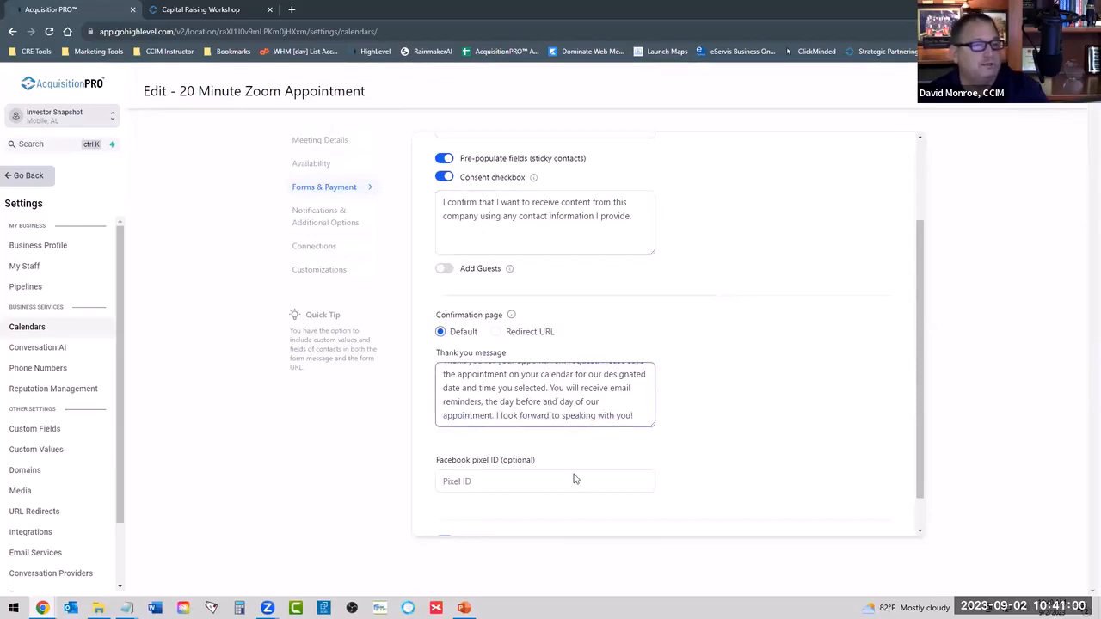
scroll(800, 436, down, 1)
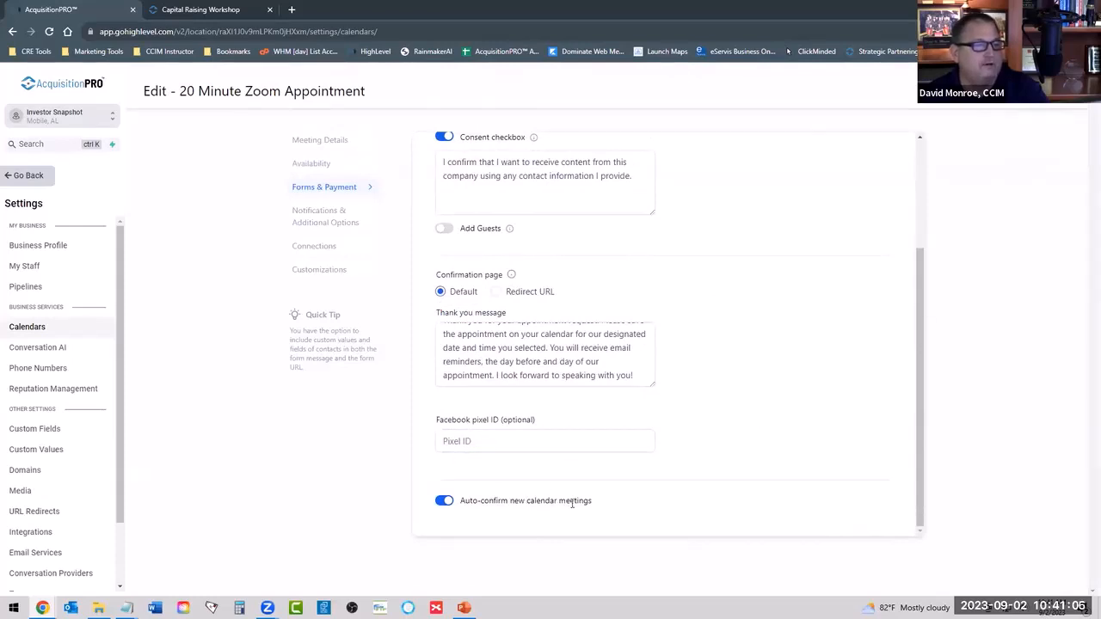
click(441, 502)
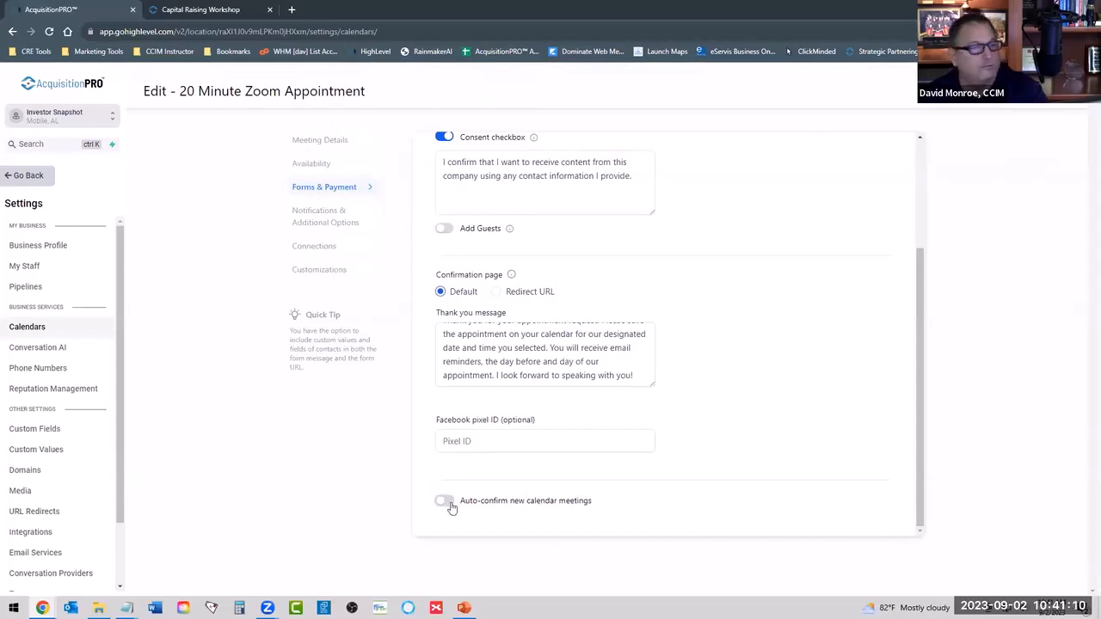
click(460, 500)
scroll(763, 318, up, 2)
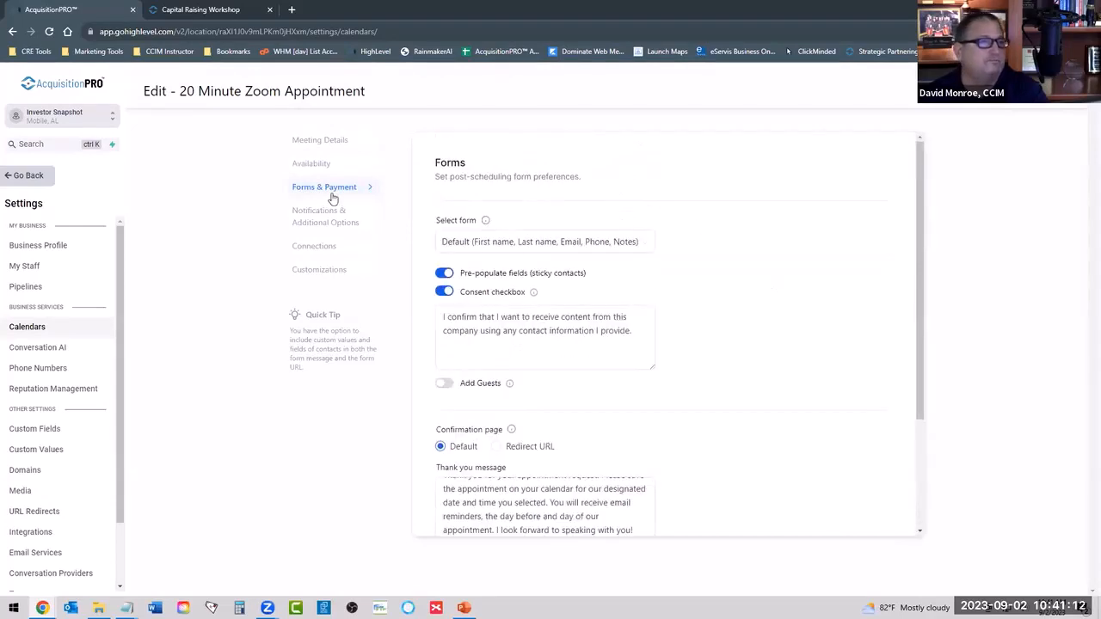
Send the acknowledgement email notification to the contact.
click(312, 216)
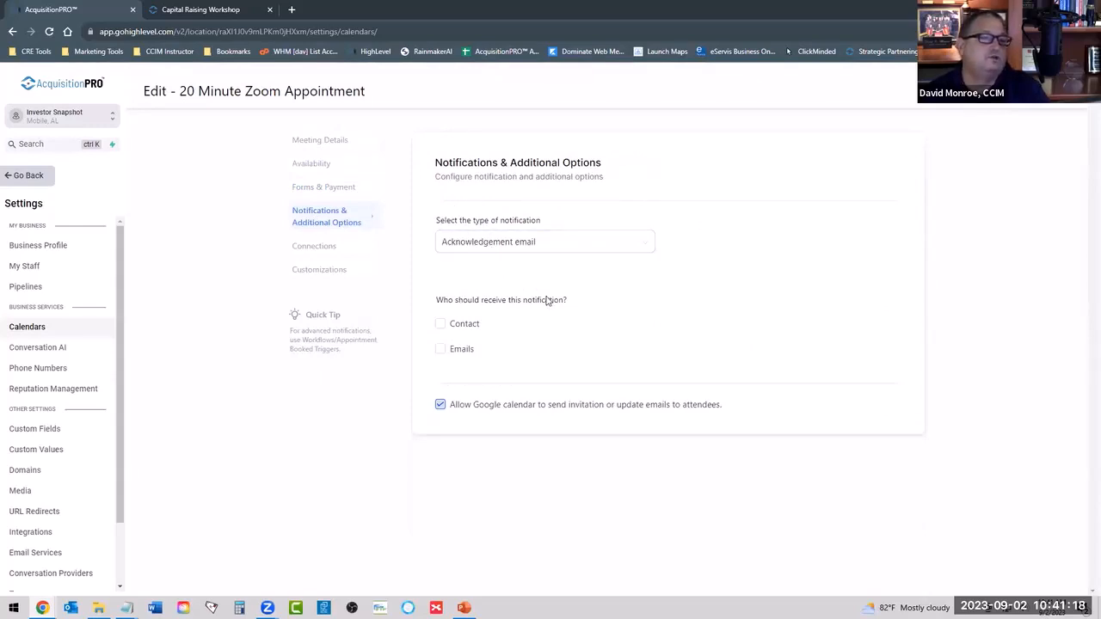
click(463, 325)
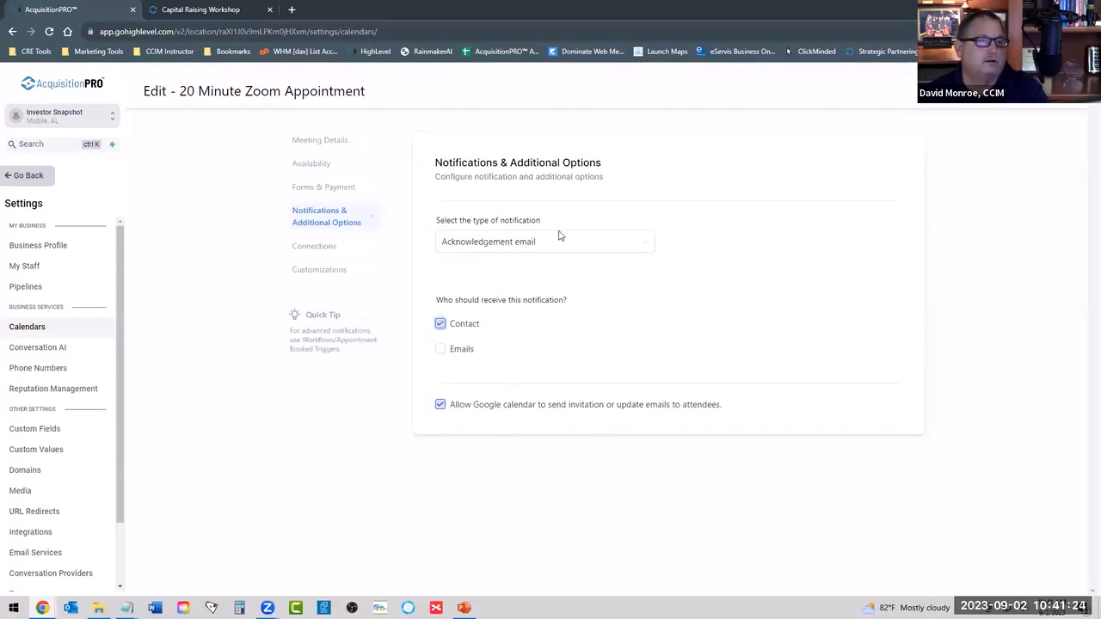
Link the appointment calendar to the first listed Gmail account and set its sync option to Smart.
click(314, 246)
click(507, 244)
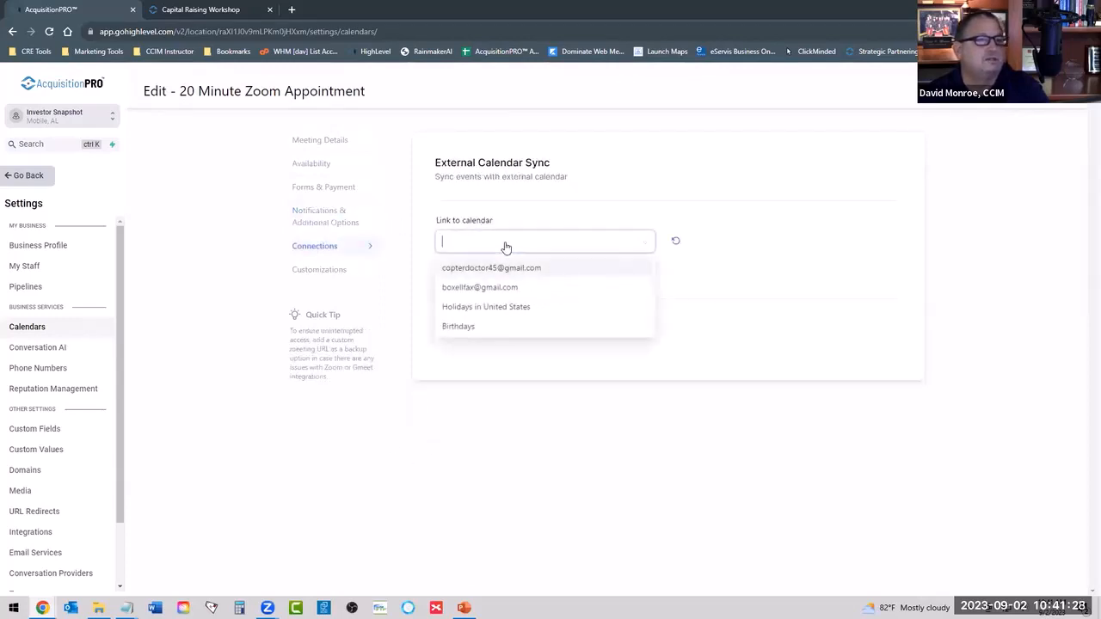
click(499, 268)
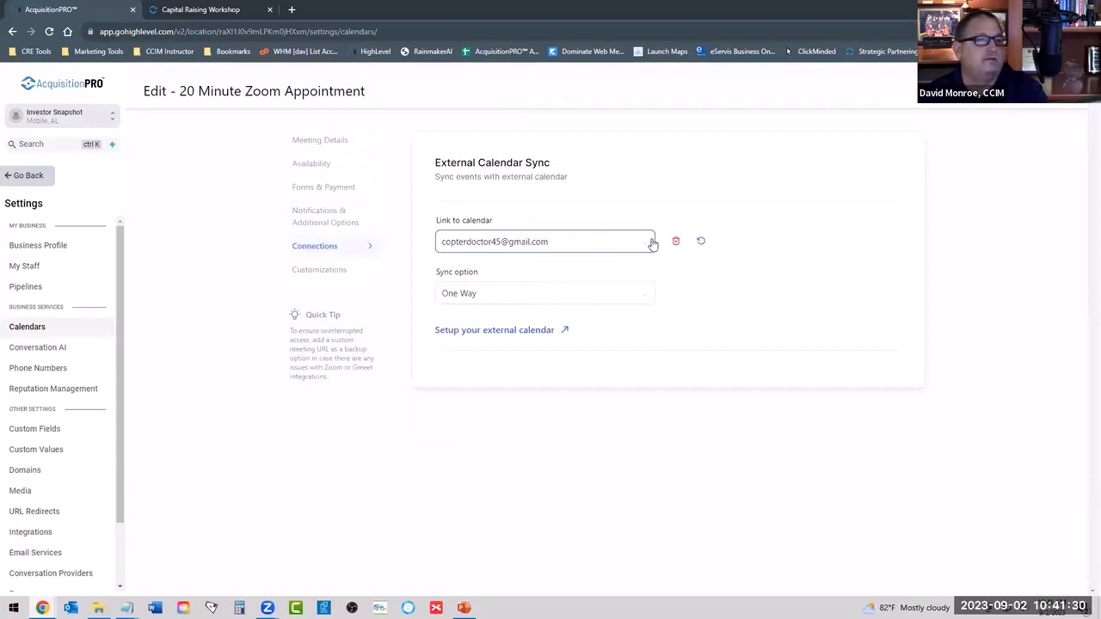
click(467, 295)
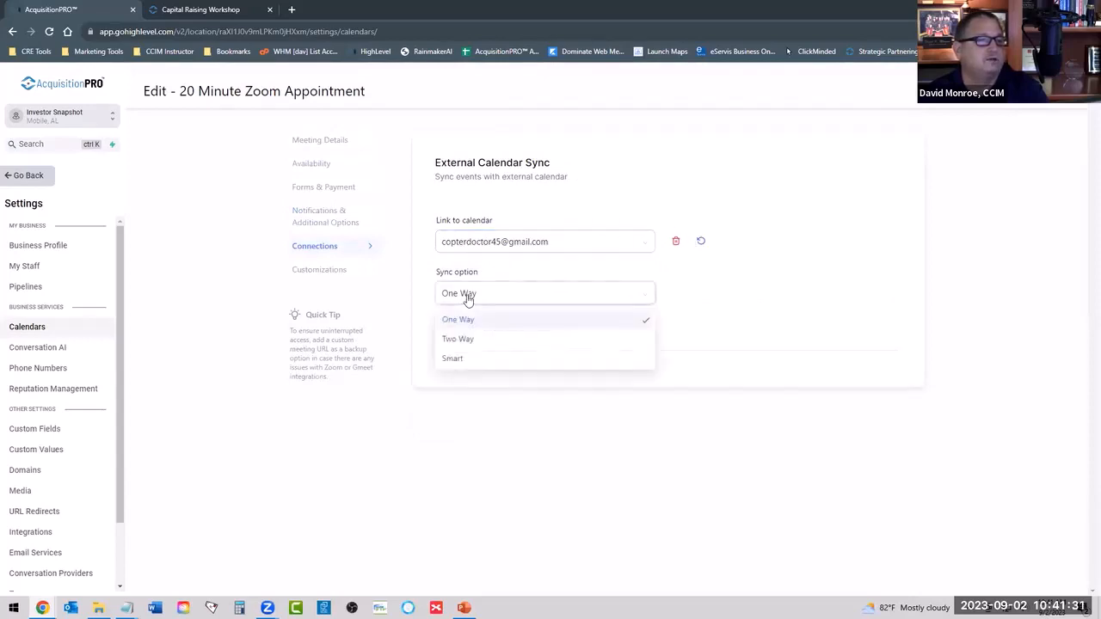
click(454, 358)
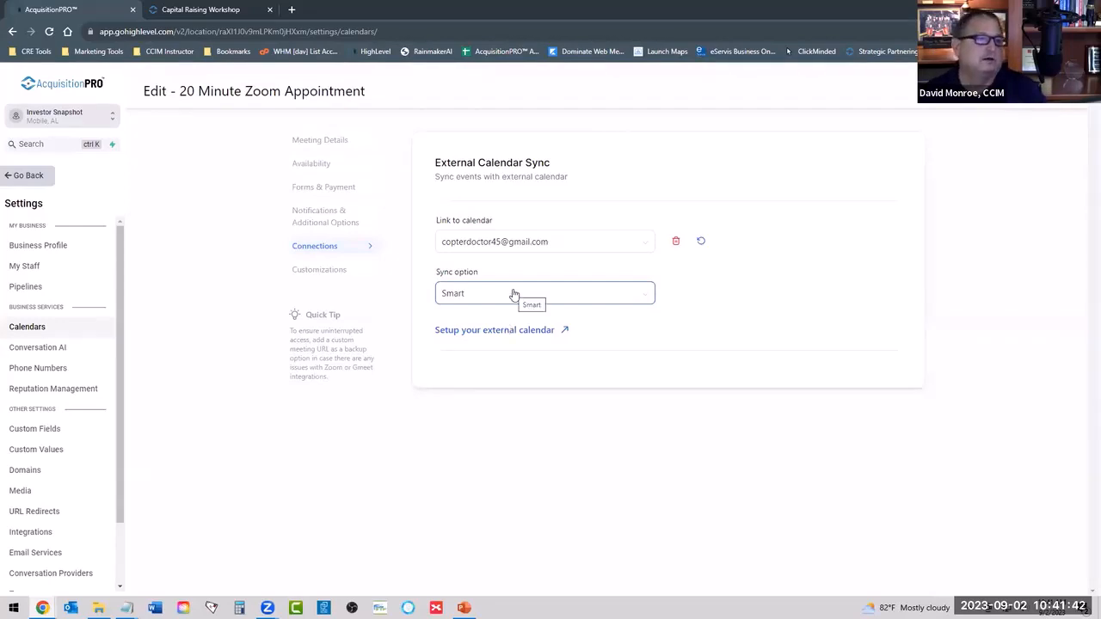
Review the calendar's widget style, rescheduling and cancellation options and additional notes, and save the calendar.
click(311, 272)
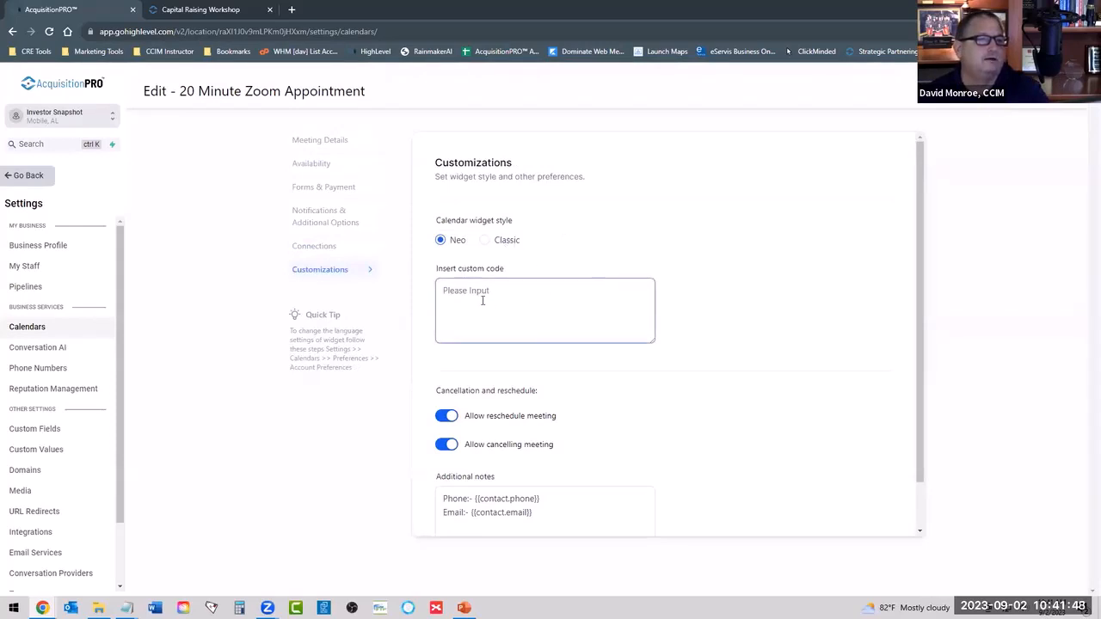
scroll(513, 242, down, 1)
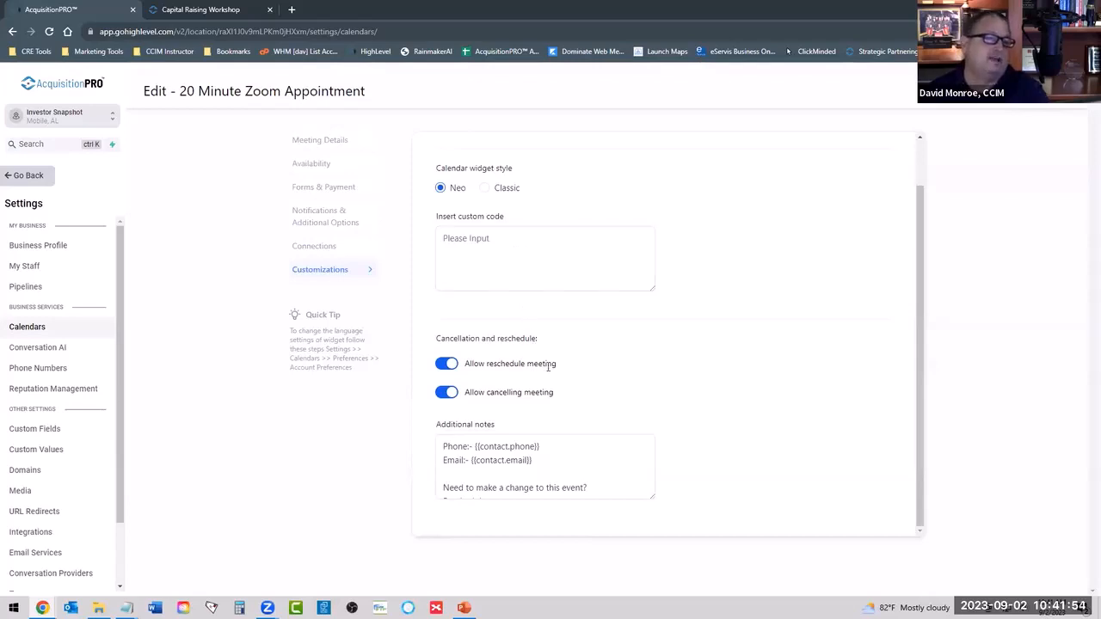
scroll(551, 451, down, 2)
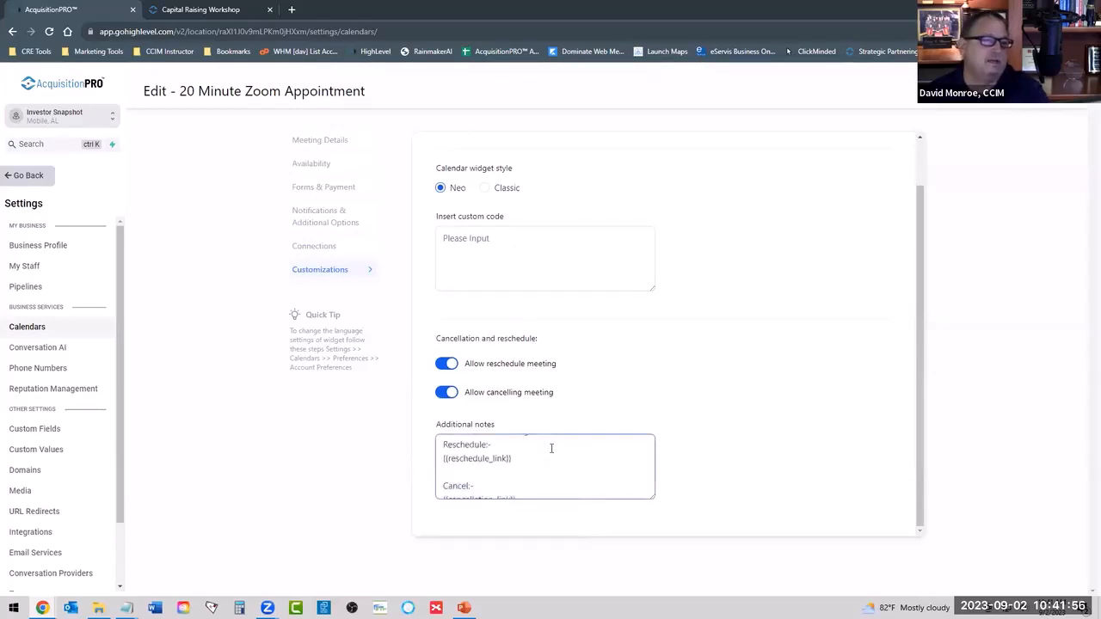
scroll(548, 451, up, 2)
scroll(545, 455, down, 2)
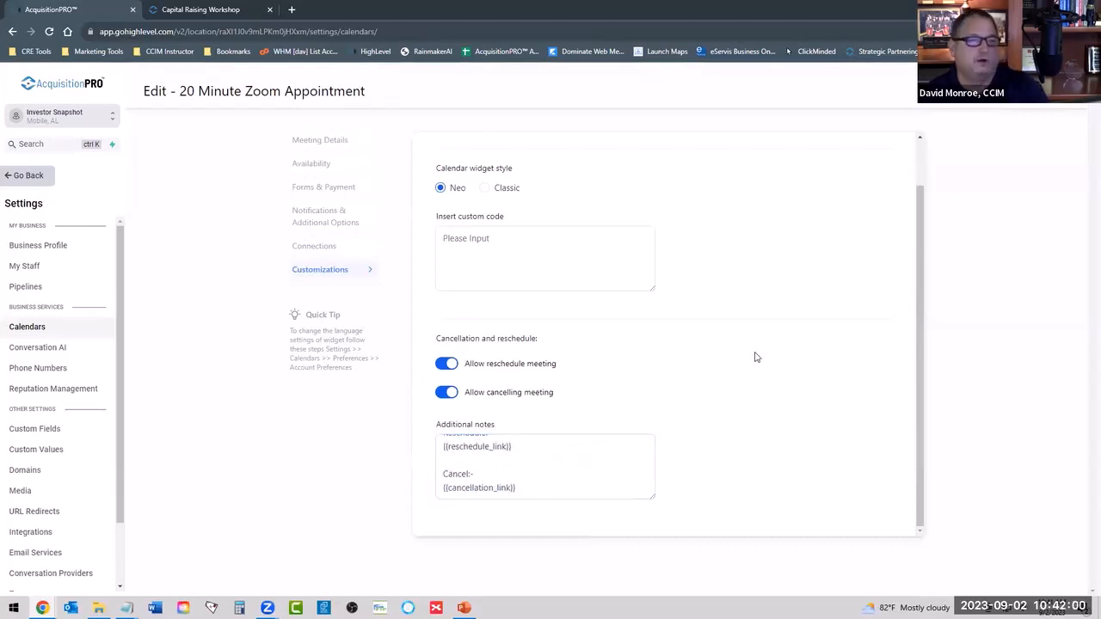
scroll(755, 357, up, 1)
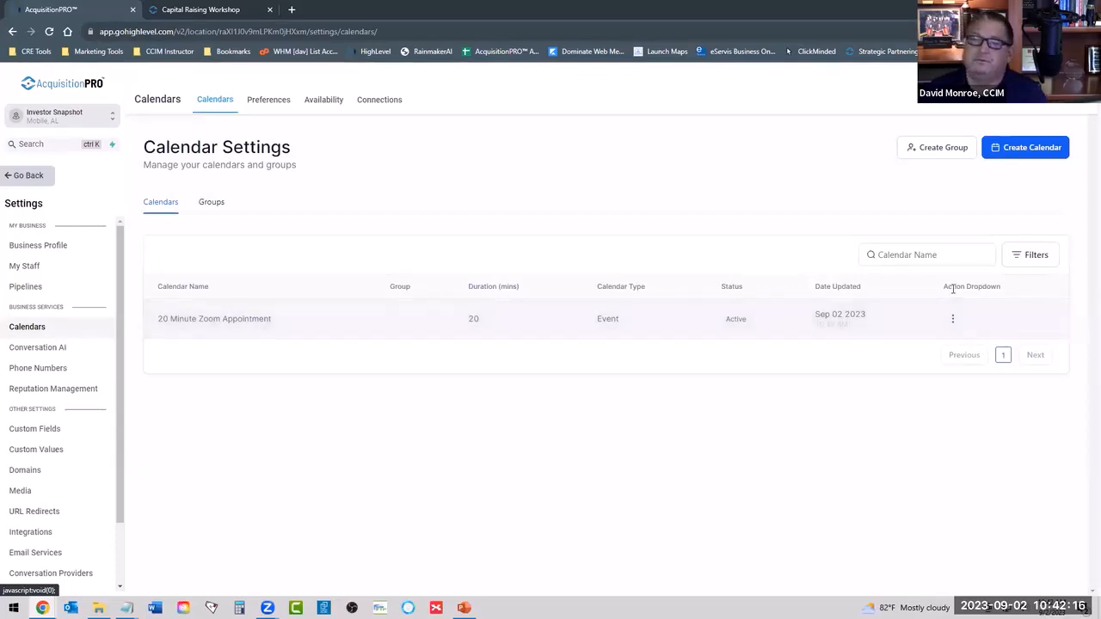
Copy the 20 Minute Zoom Appointment's scheduling link and open it in a new browser tab.
click(952, 319)
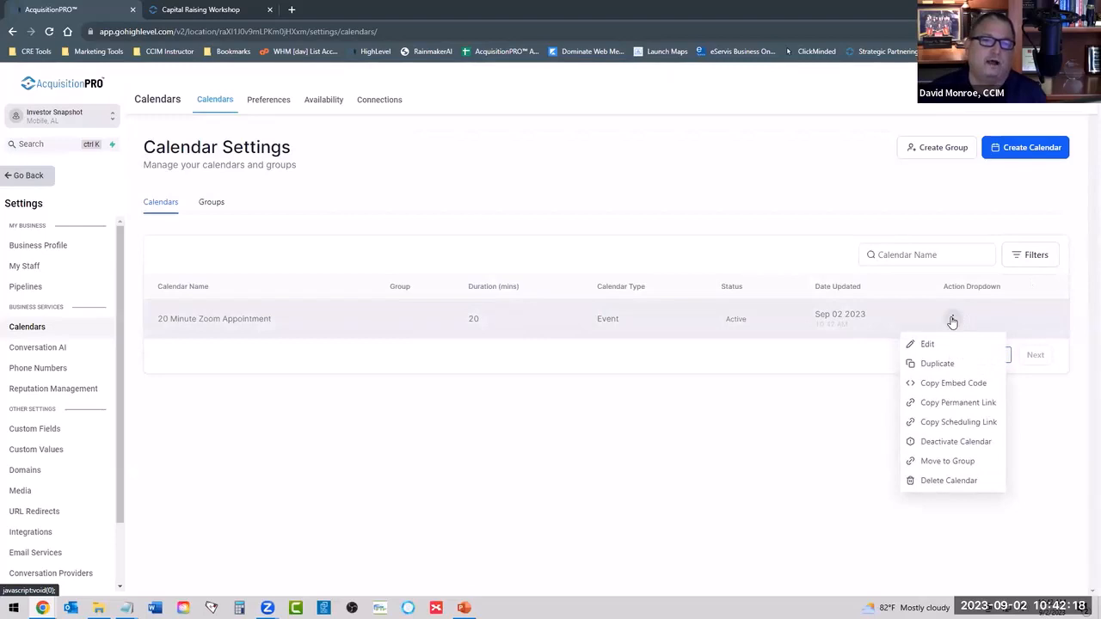
click(954, 424)
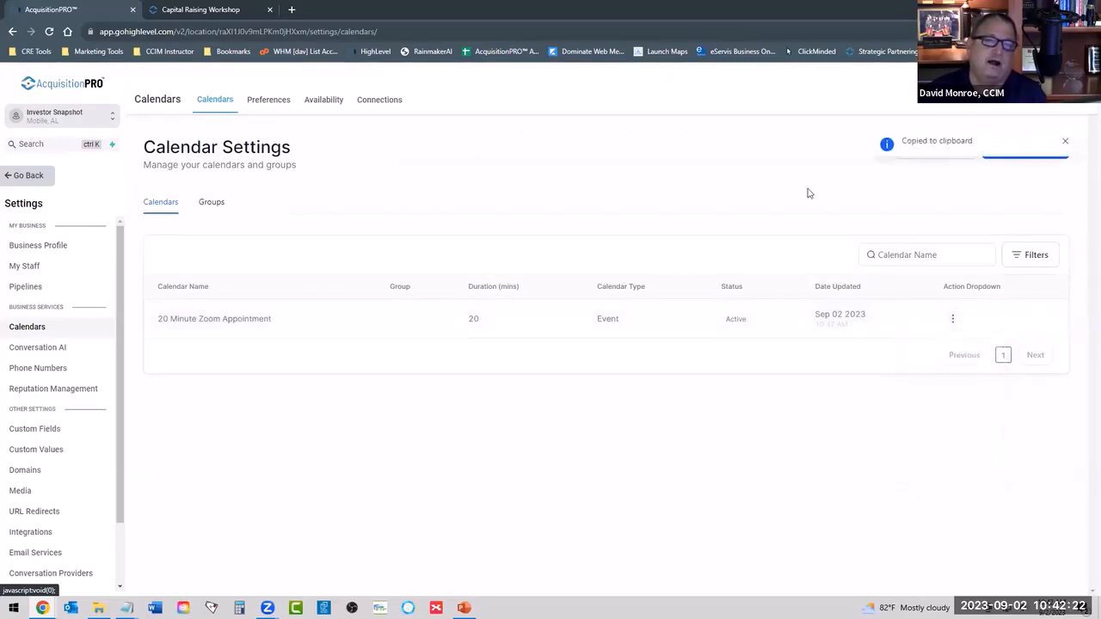
click(293, 10)
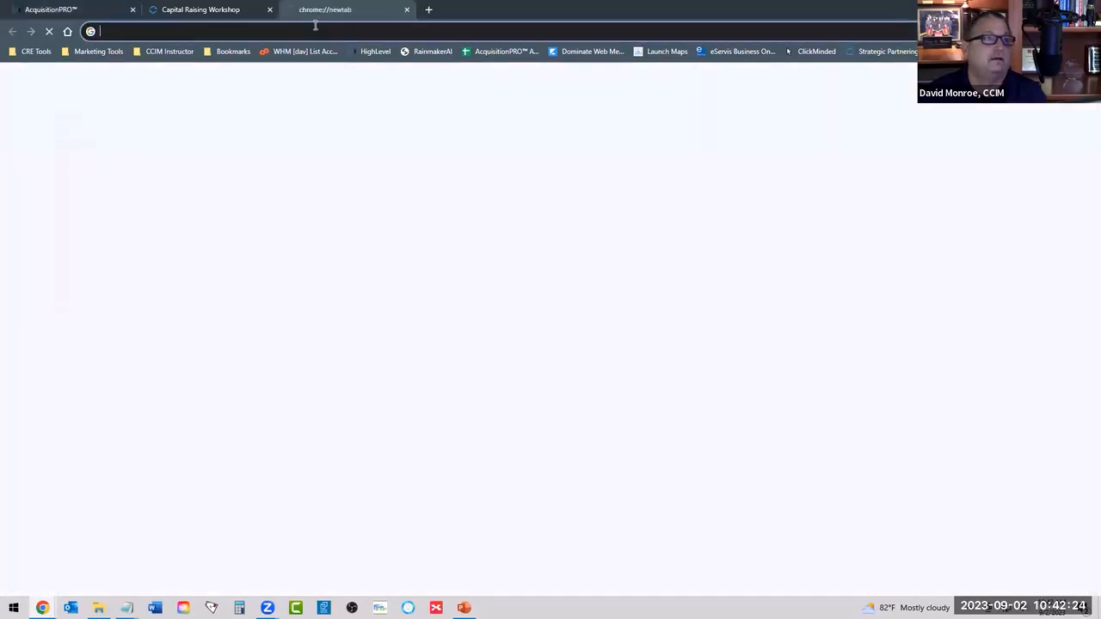
right_click(314, 31)
click(328, 104)
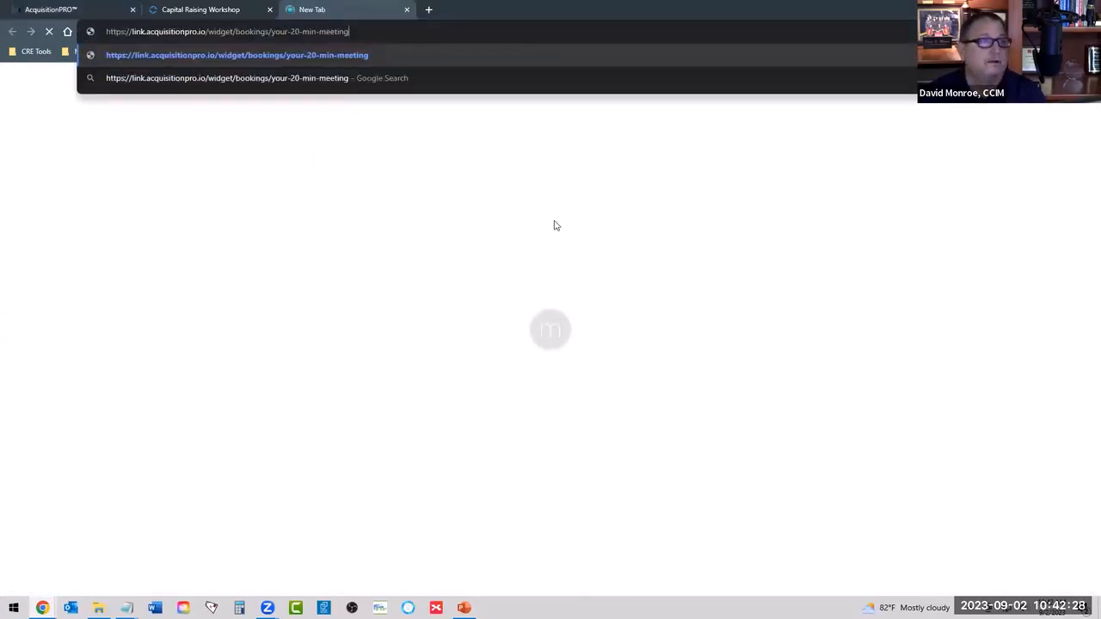
key(Return)
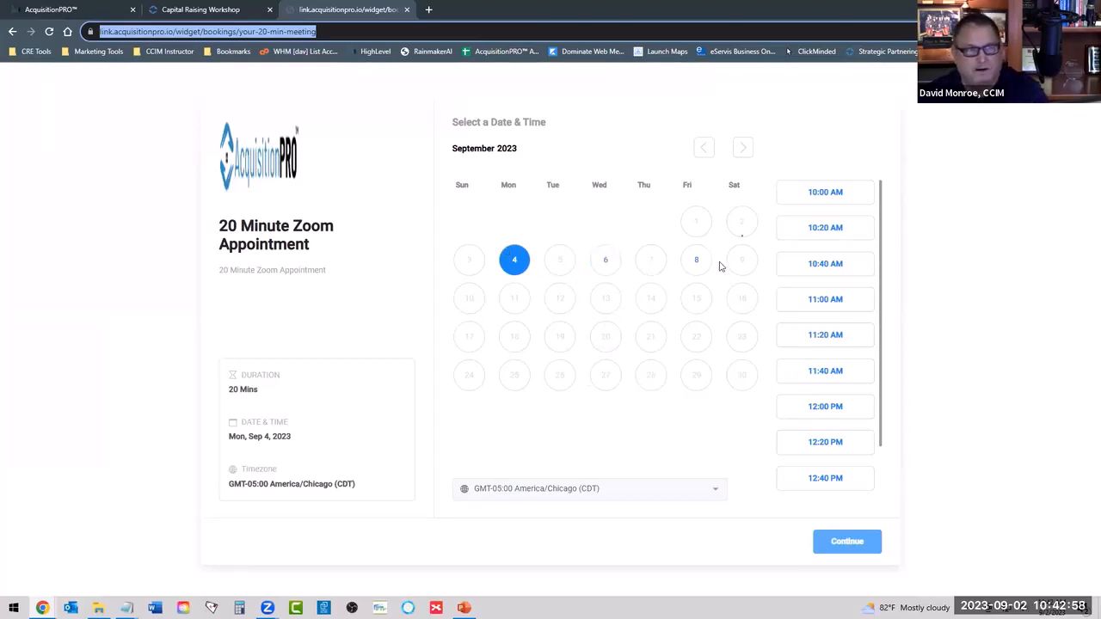
Check the bookable time slots for September 4 on the public booking page and close that page.
scroll(824, 318, down, 1)
scroll(826, 378, down, 2)
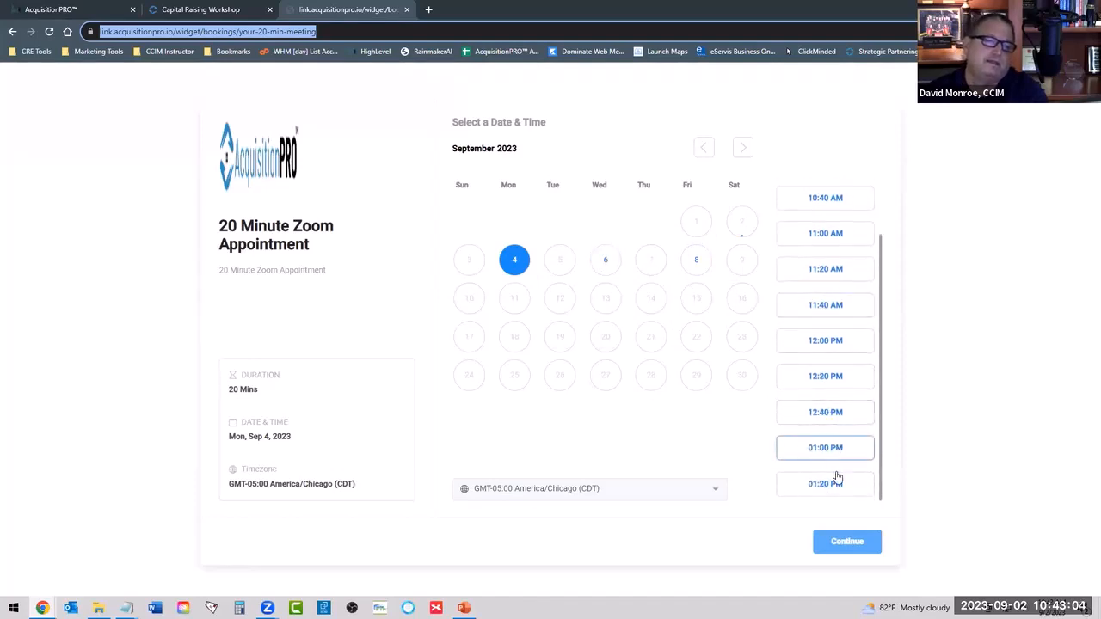
scroll(838, 443, up, 2)
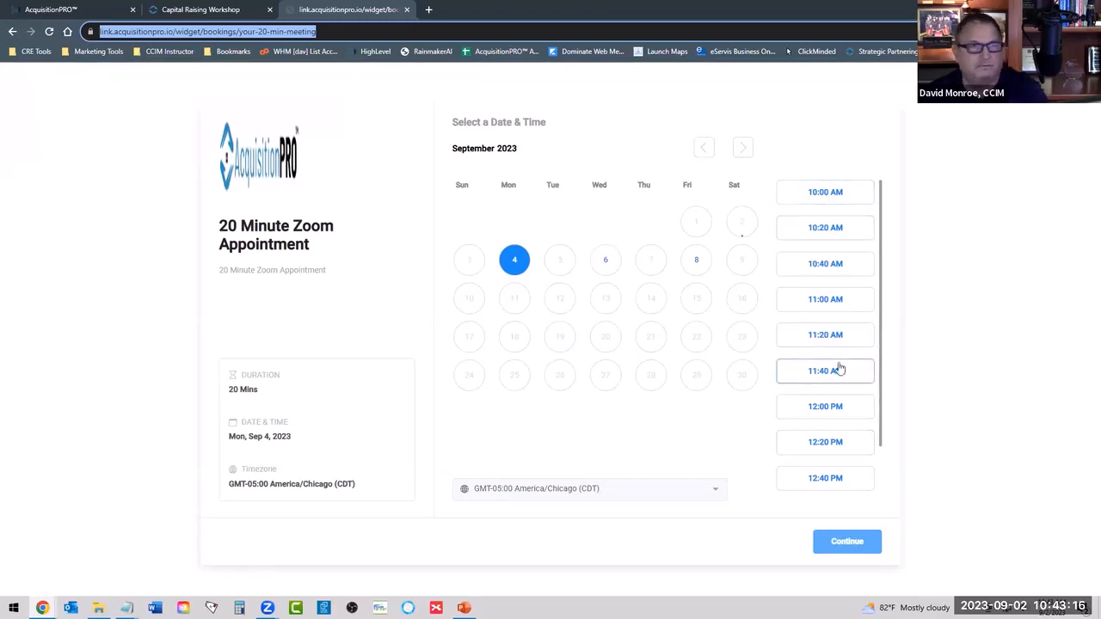
scroll(839, 370, down, 2)
scroll(829, 413, up, 2)
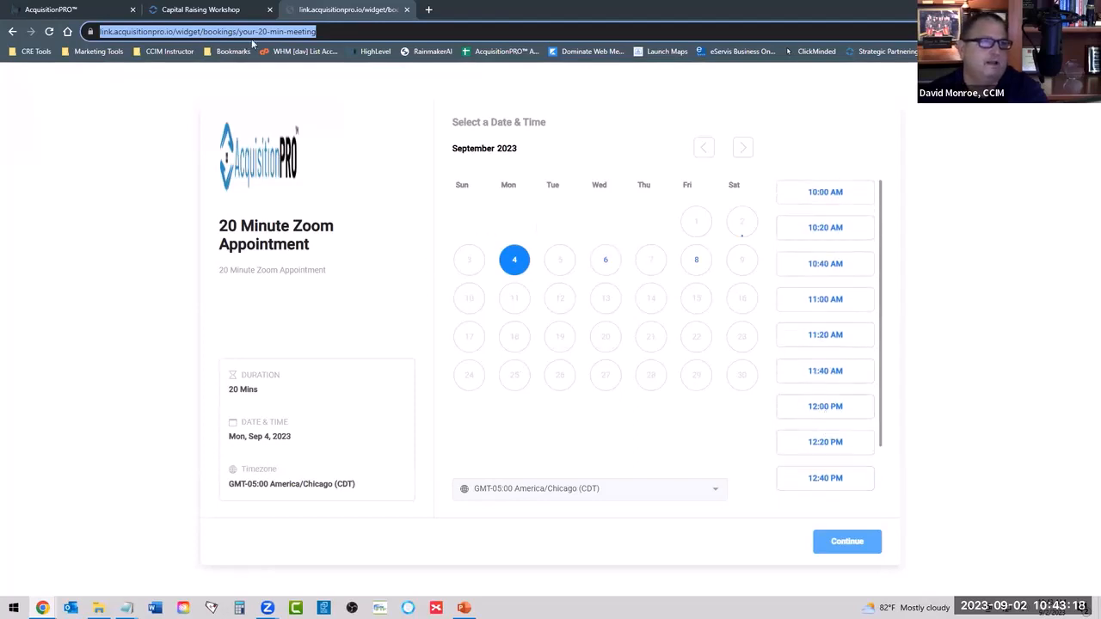
click(407, 9)
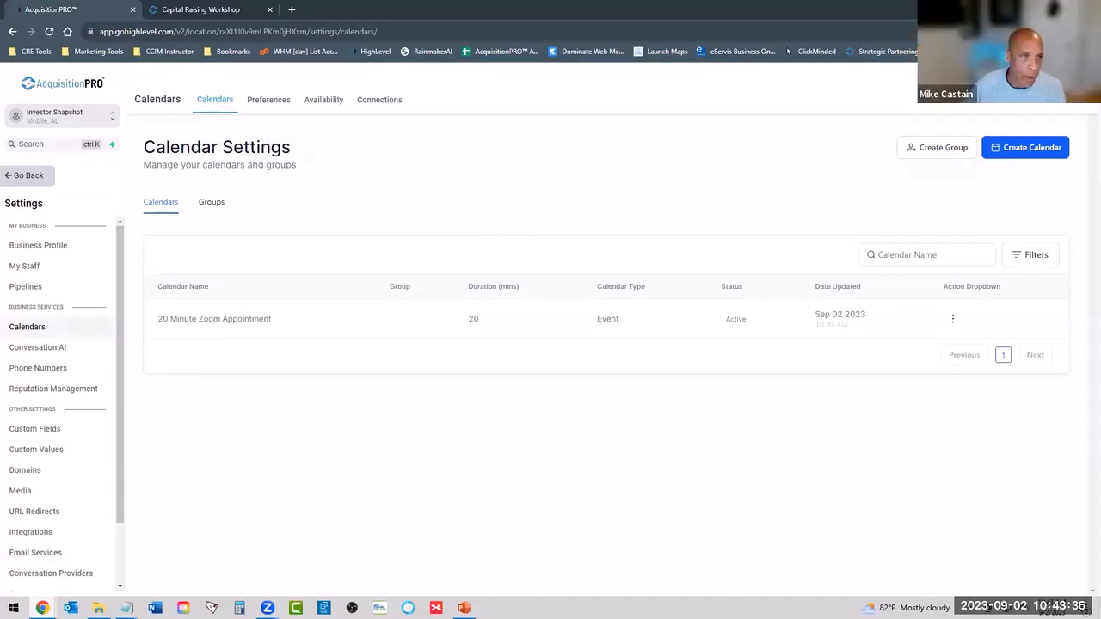
Switch to the Zoom web portal and view the Personal Room's meeting details and invite link.
click(42, 607)
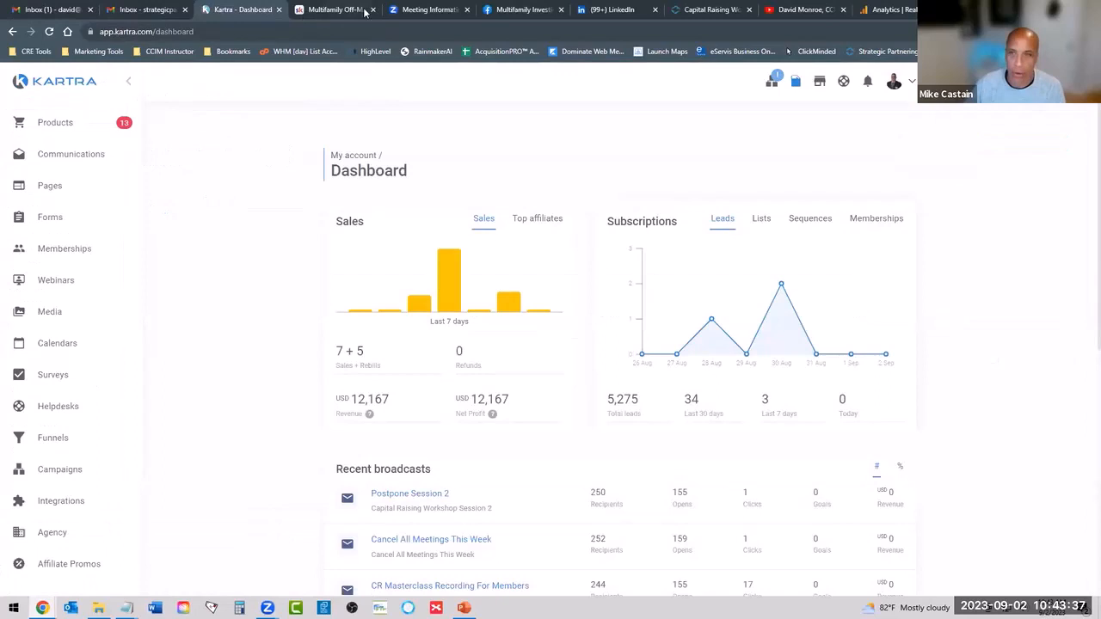
click(425, 9)
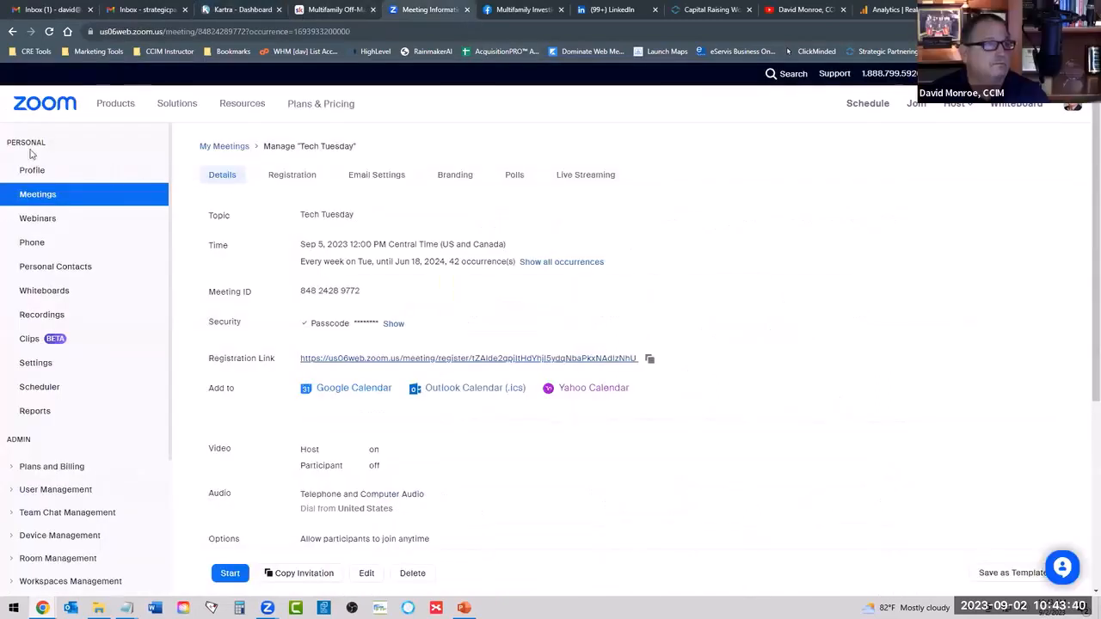
click(207, 147)
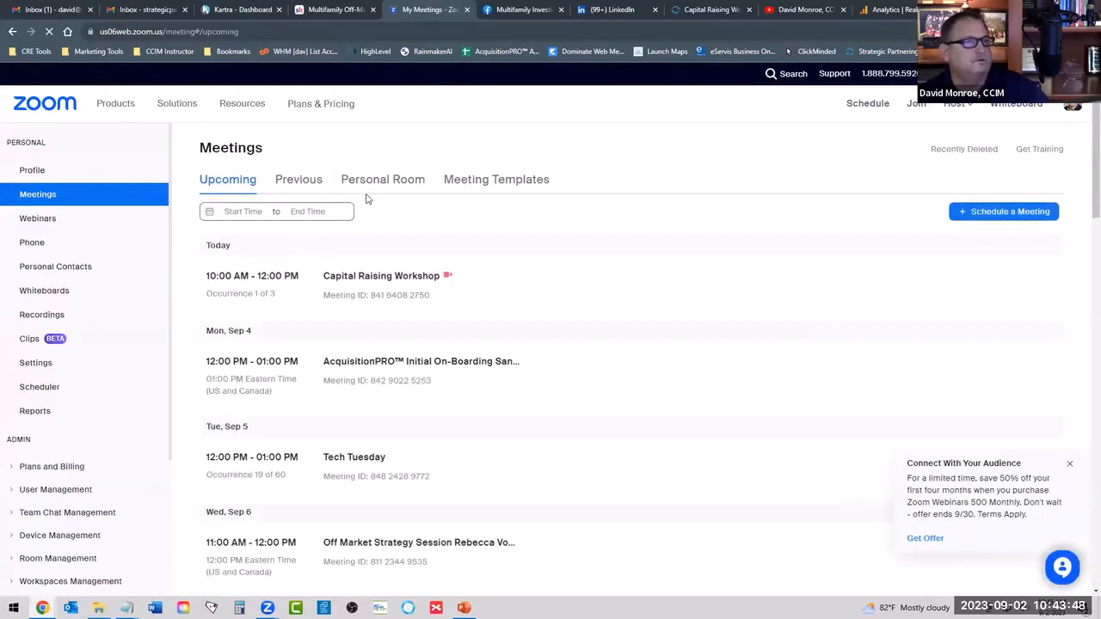
click(389, 182)
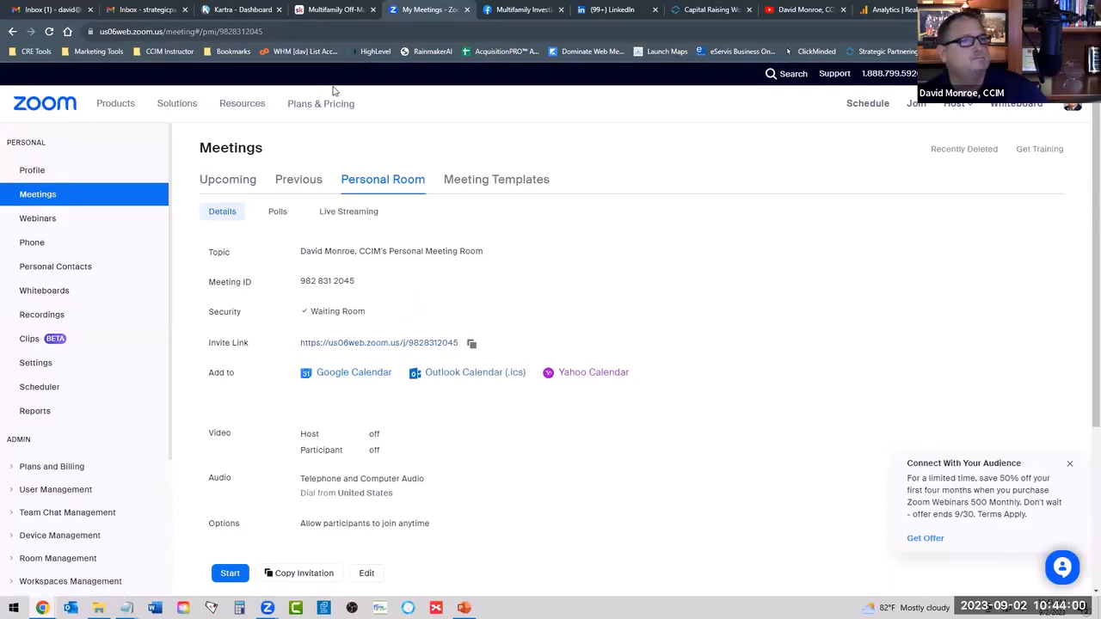
Switch back to the AcquisitionPRO window and open the list of marketing email templates.
mouse_move(42, 607)
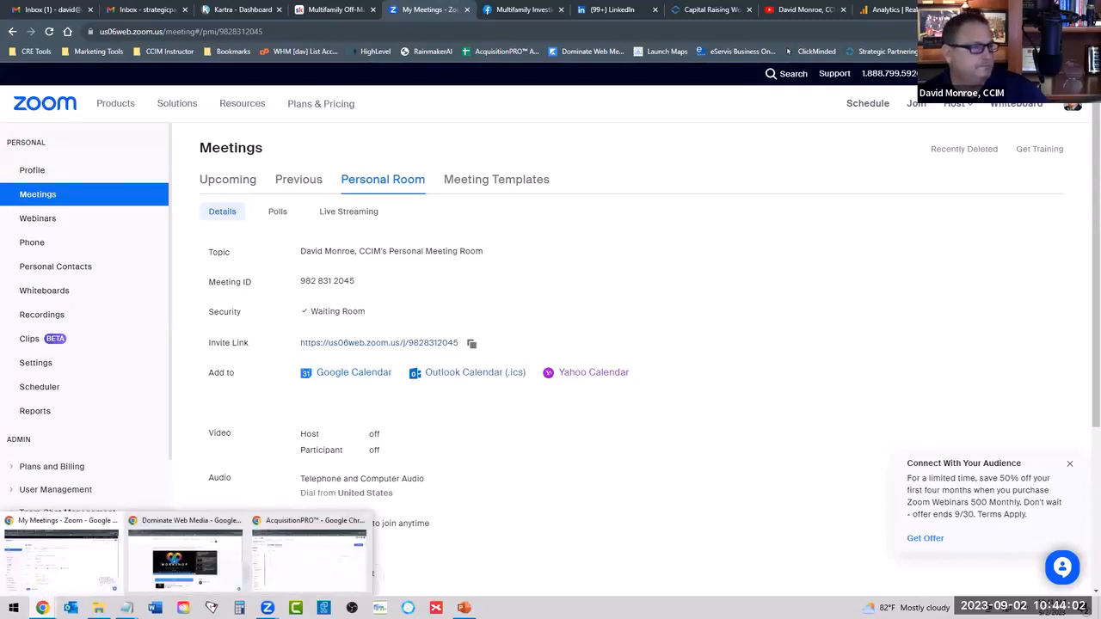
click(73, 567)
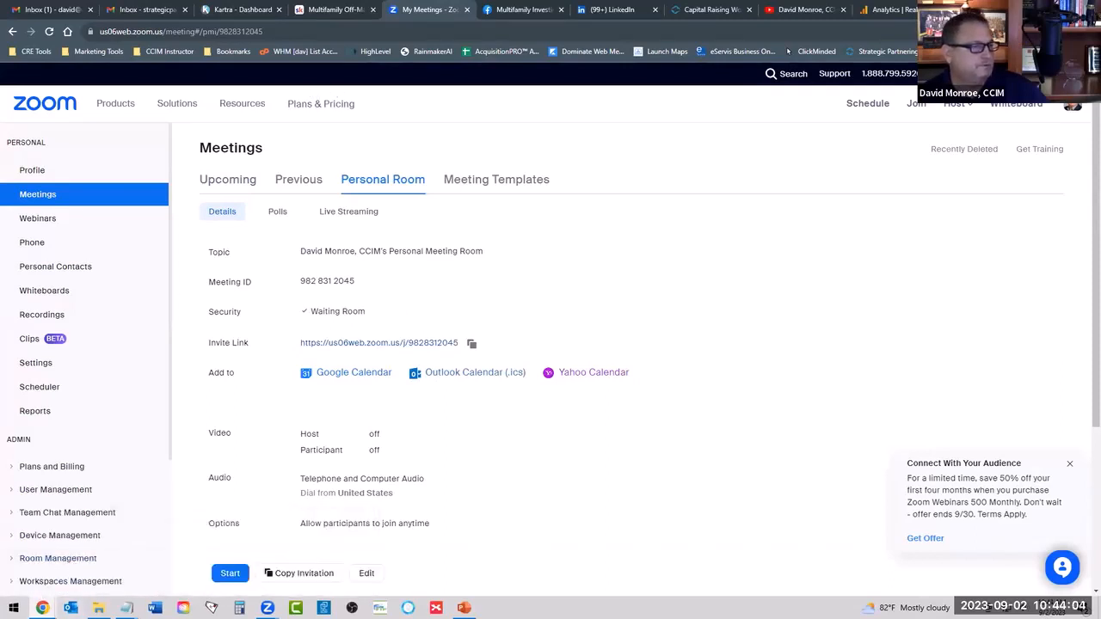
click(284, 569)
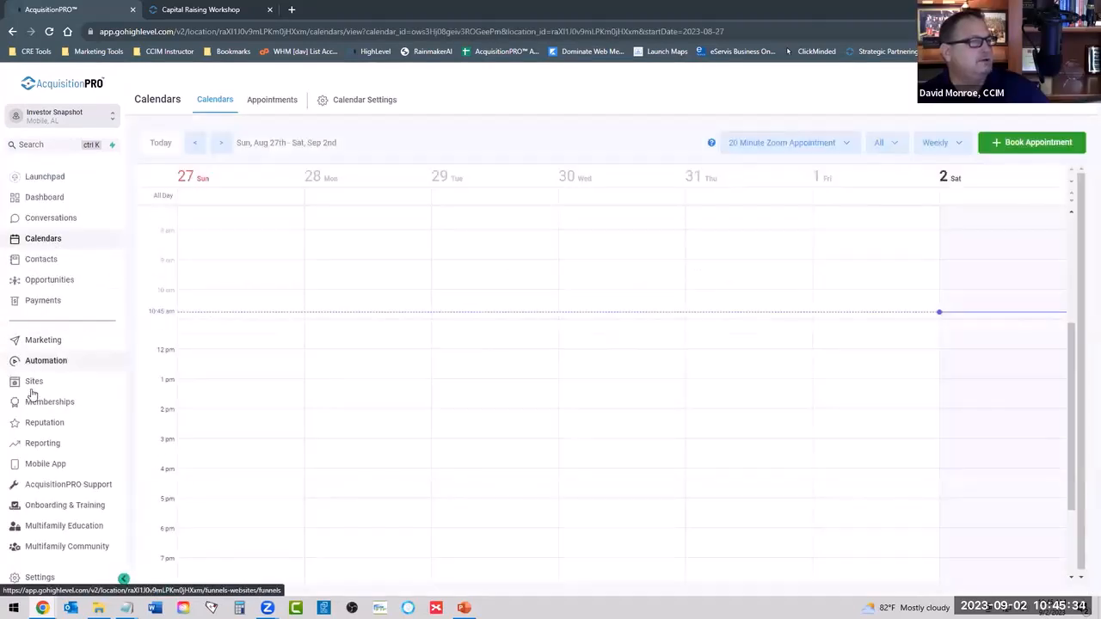
click(43, 342)
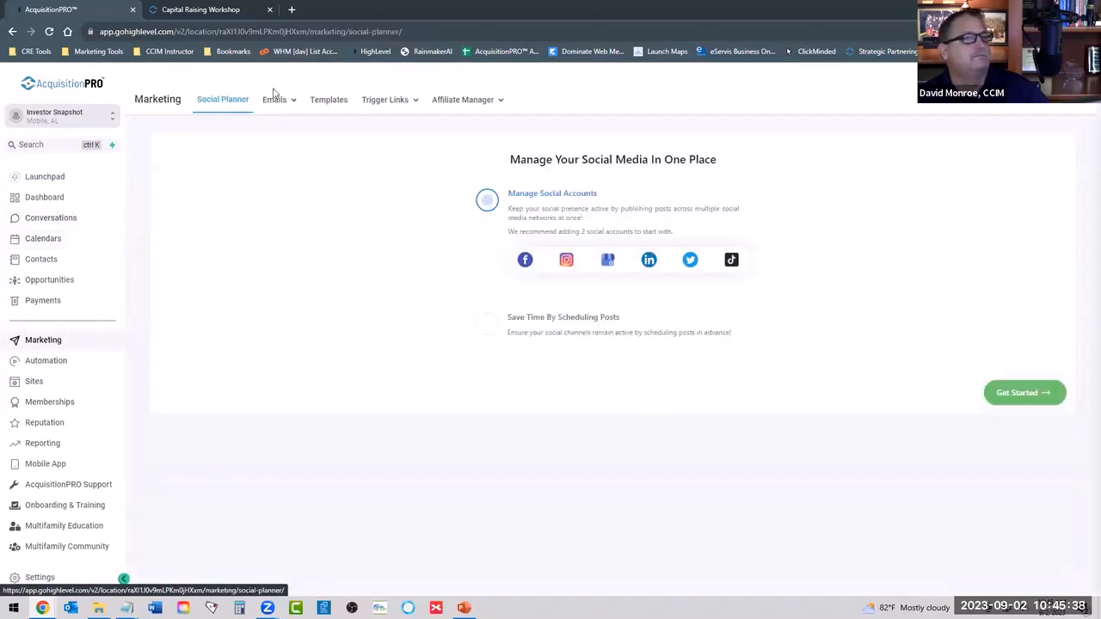
mouse_move(283, 100)
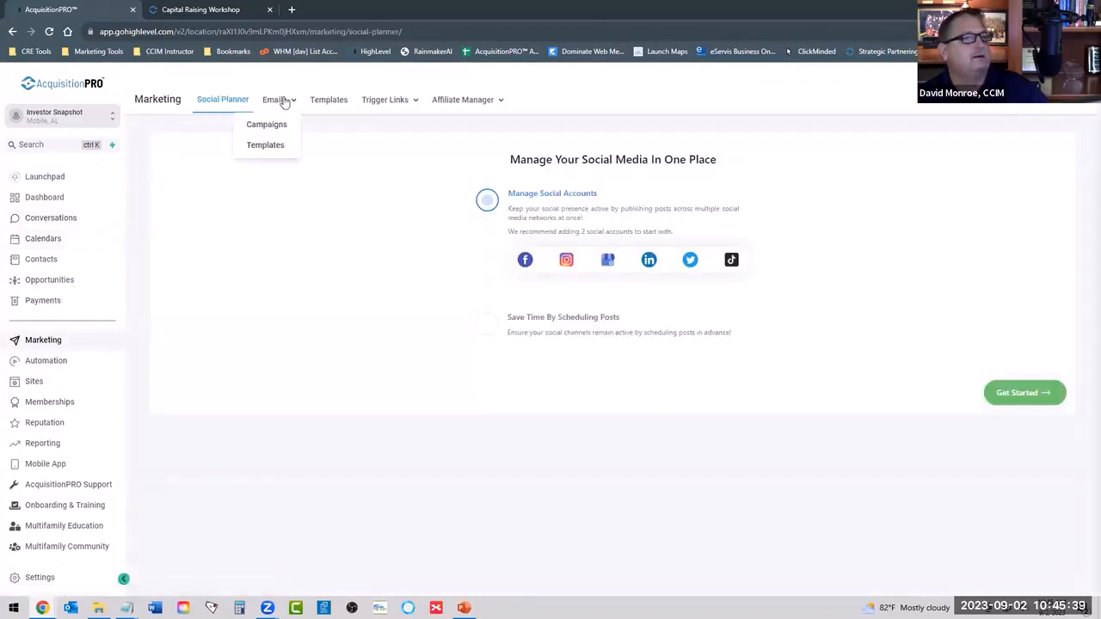
click(268, 146)
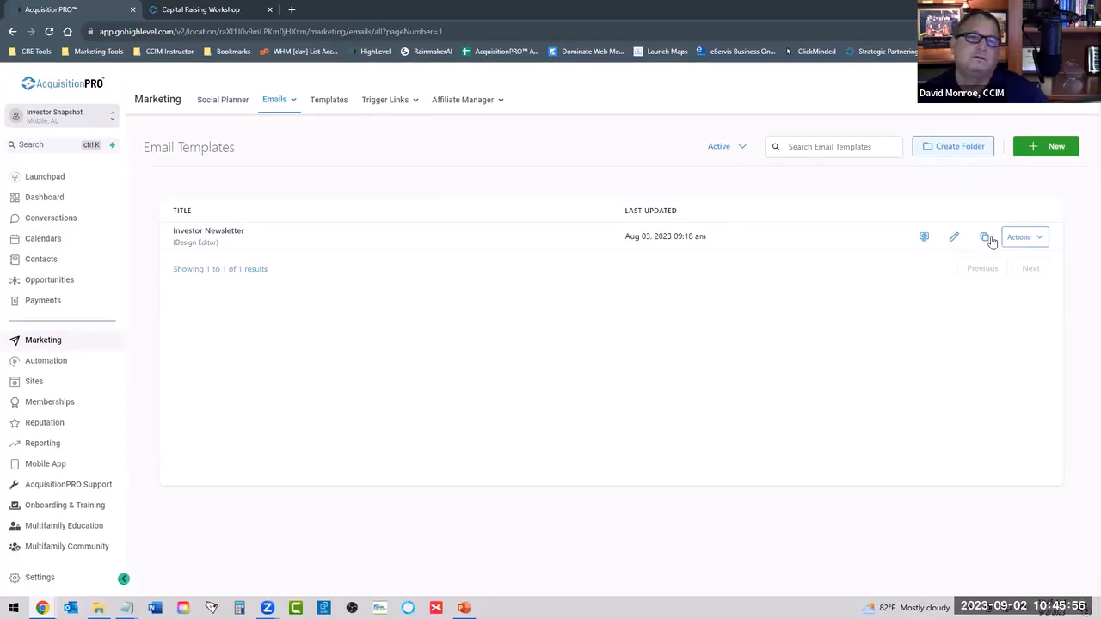
Open the Investor Newsletter template for editing and look through its sections from header to footer.
click(952, 238)
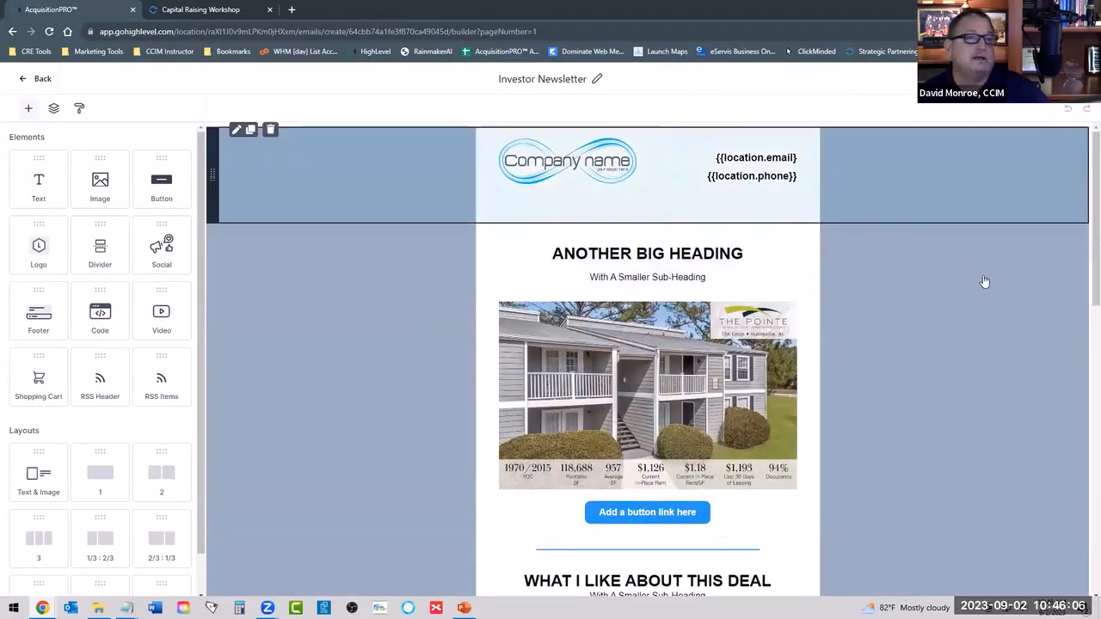
scroll(785, 347, down, 6)
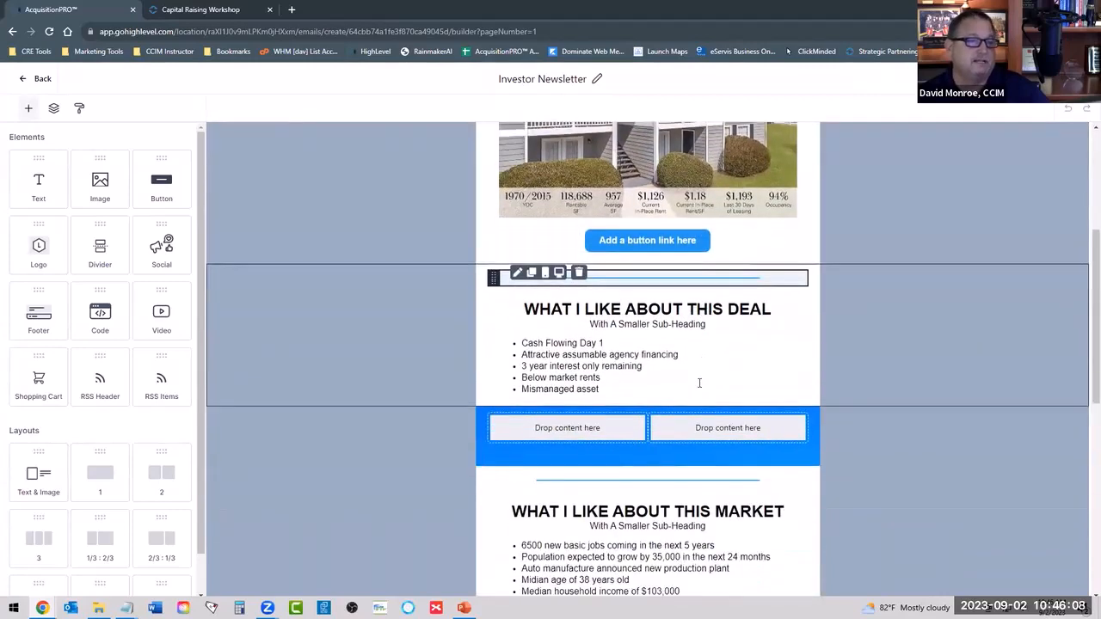
scroll(674, 433, down, 3)
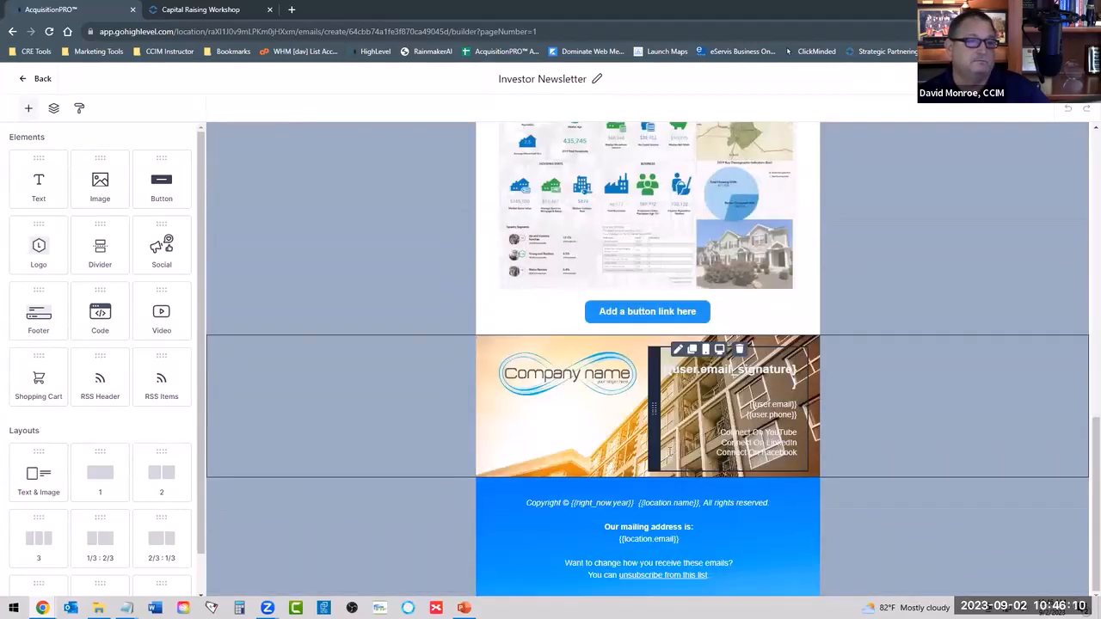
scroll(670, 452, up, 4)
scroll(670, 453, up, 6)
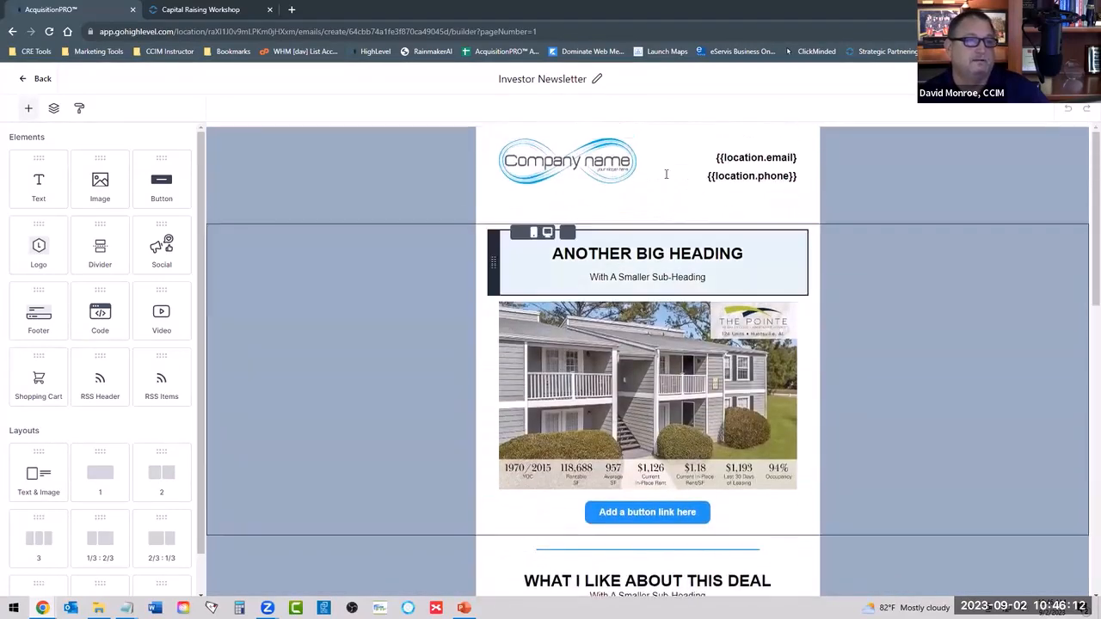
click(889, 179)
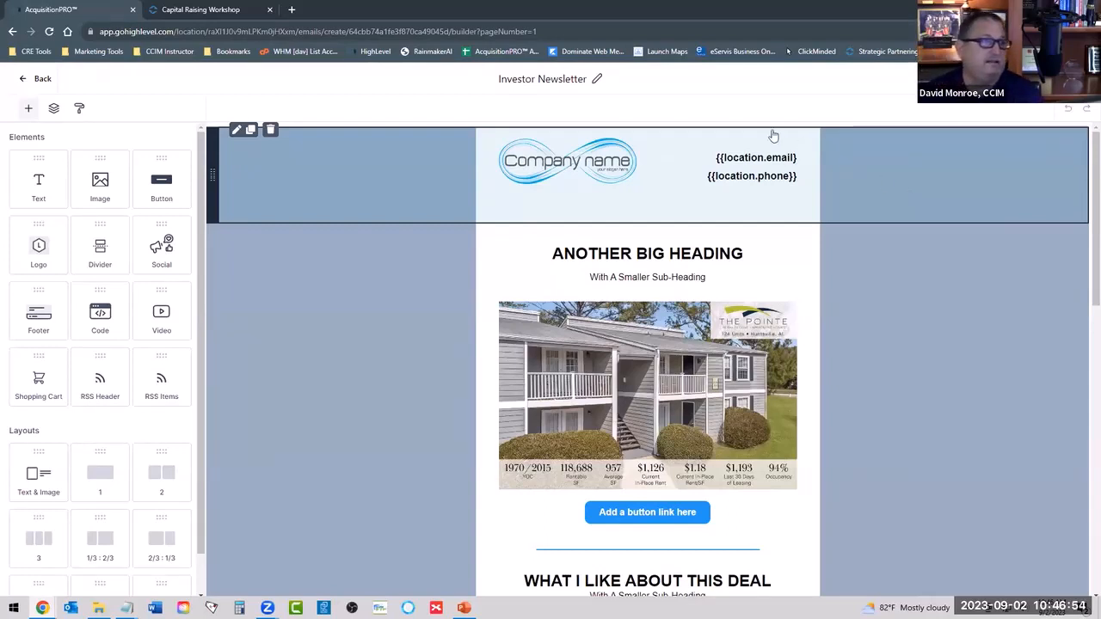
Select the company logo in the newsletter header and open the media library to replace its image.
click(572, 172)
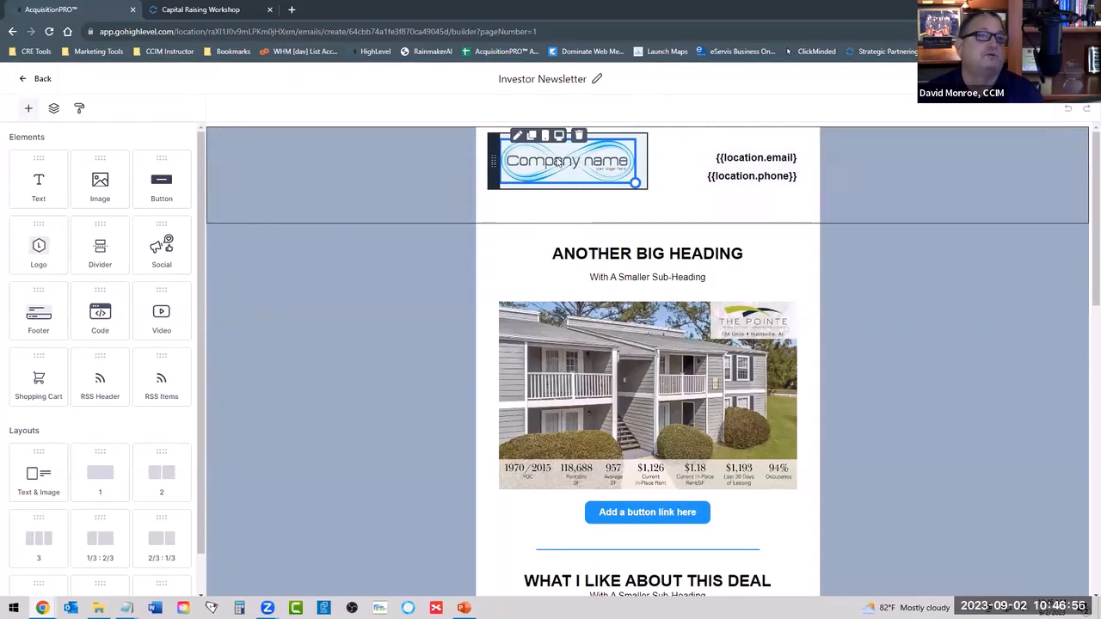
click(569, 143)
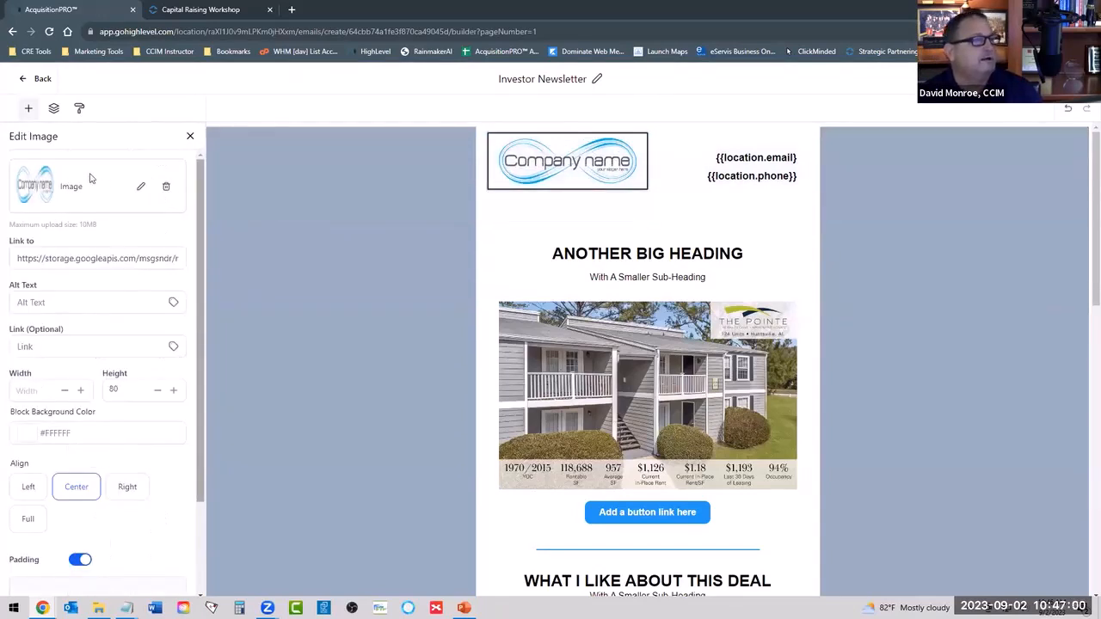
click(143, 187)
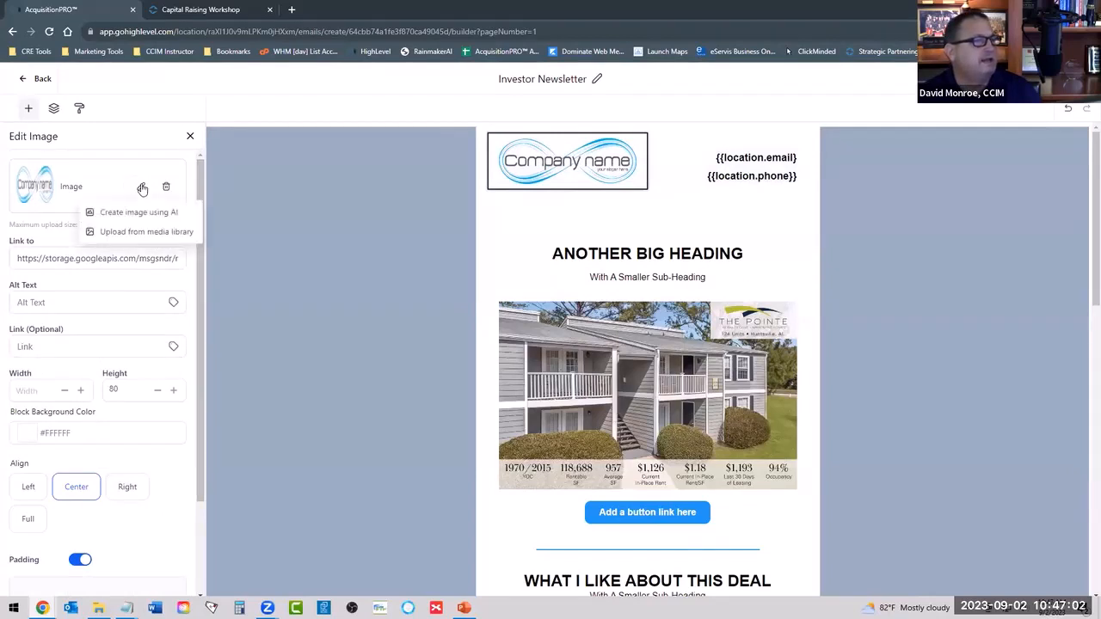
click(130, 233)
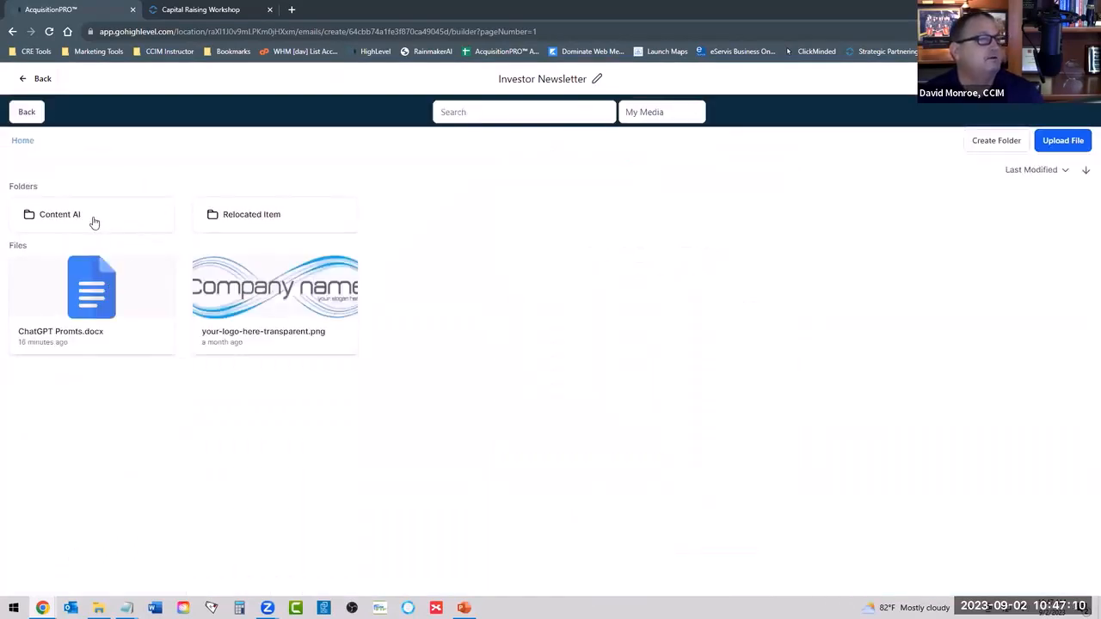
Browse the images in the media library's Relocated Item folder and return to the Home folder.
click(256, 221)
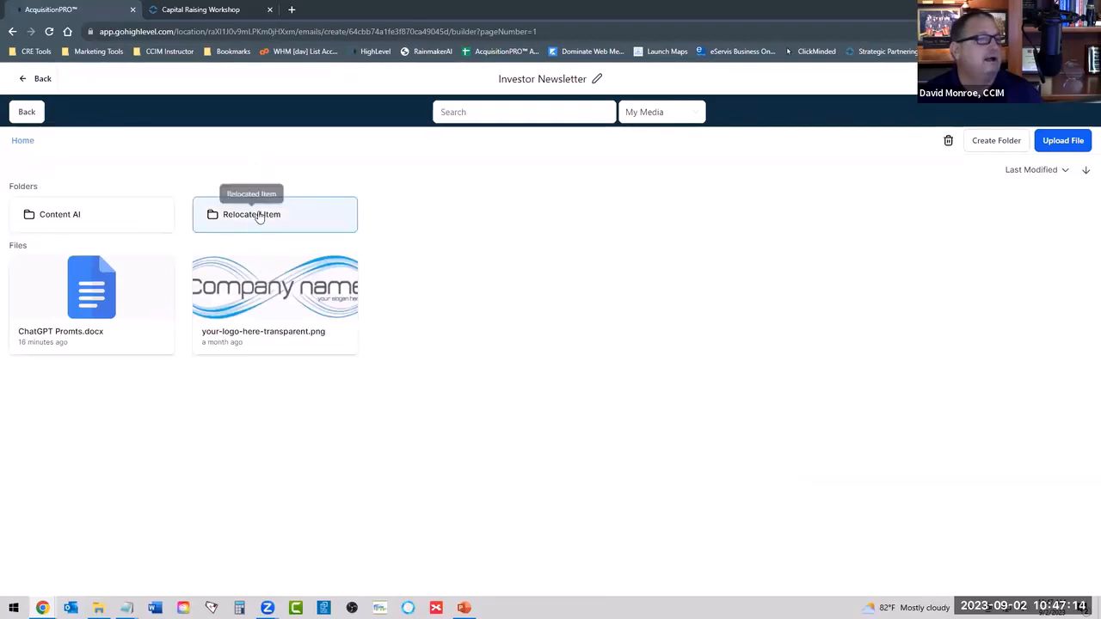
double_click(258, 216)
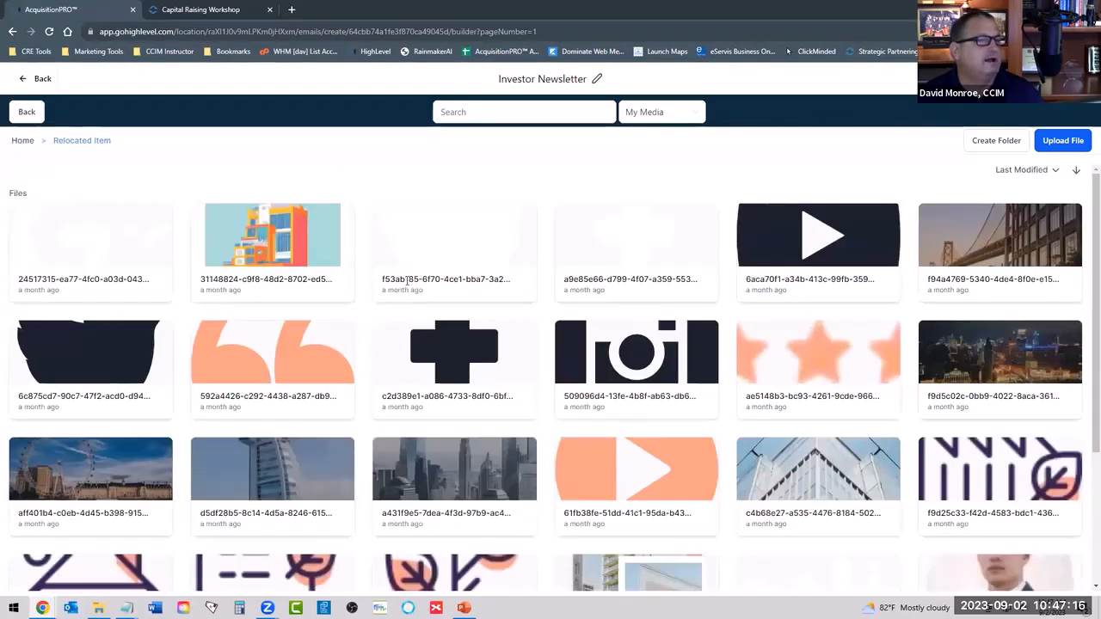
scroll(408, 289, down, 1)
scroll(401, 281, up, 1)
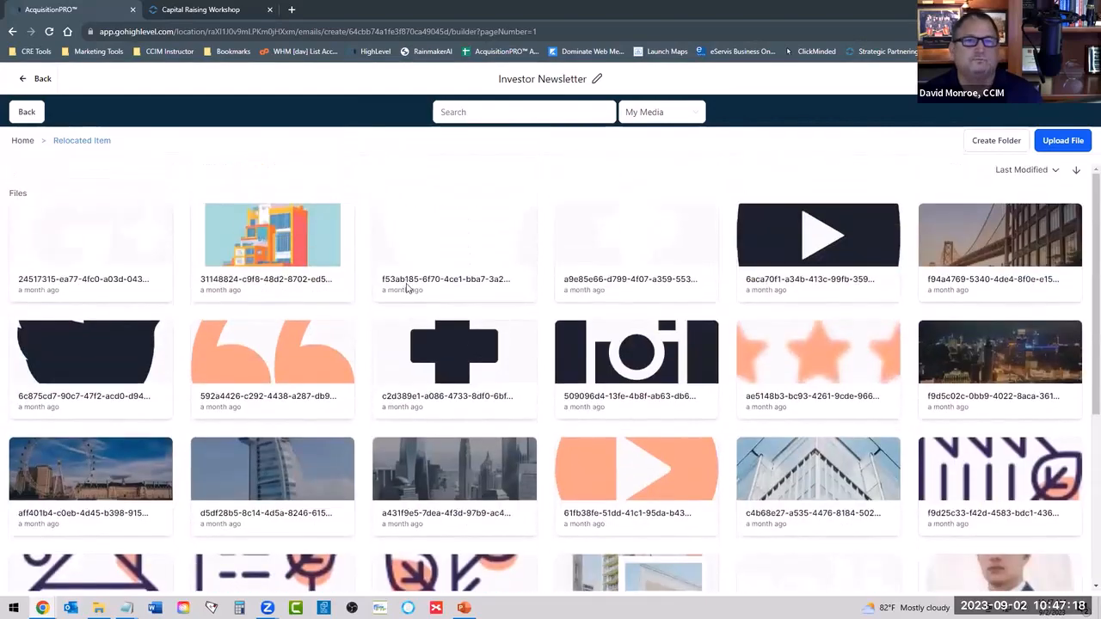
scroll(460, 293, down, 5)
scroll(192, 186, up, 5)
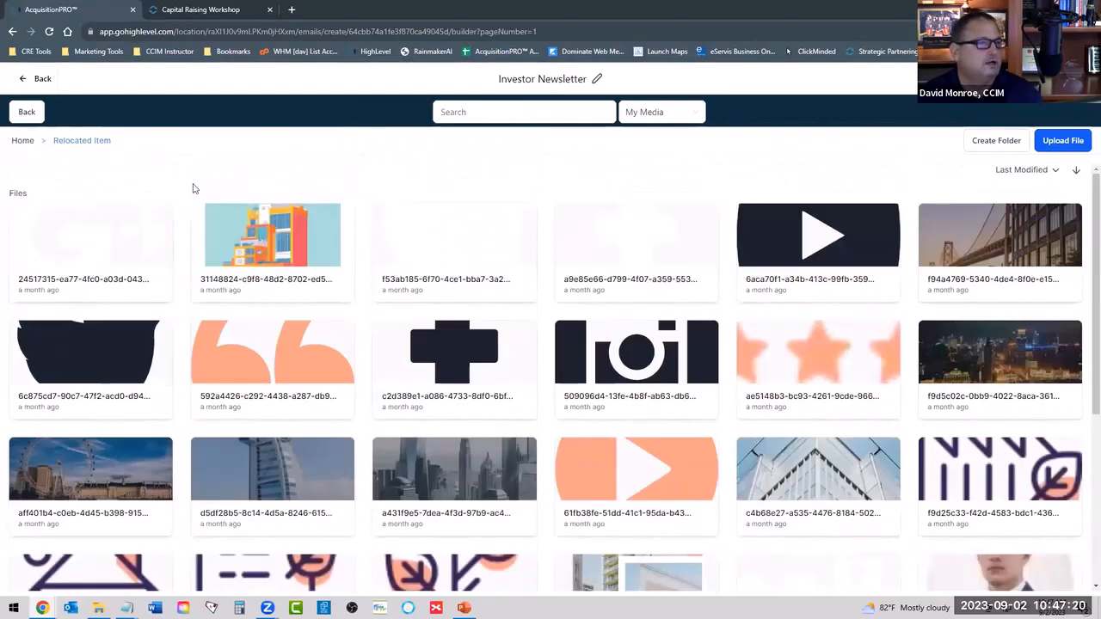
click(23, 142)
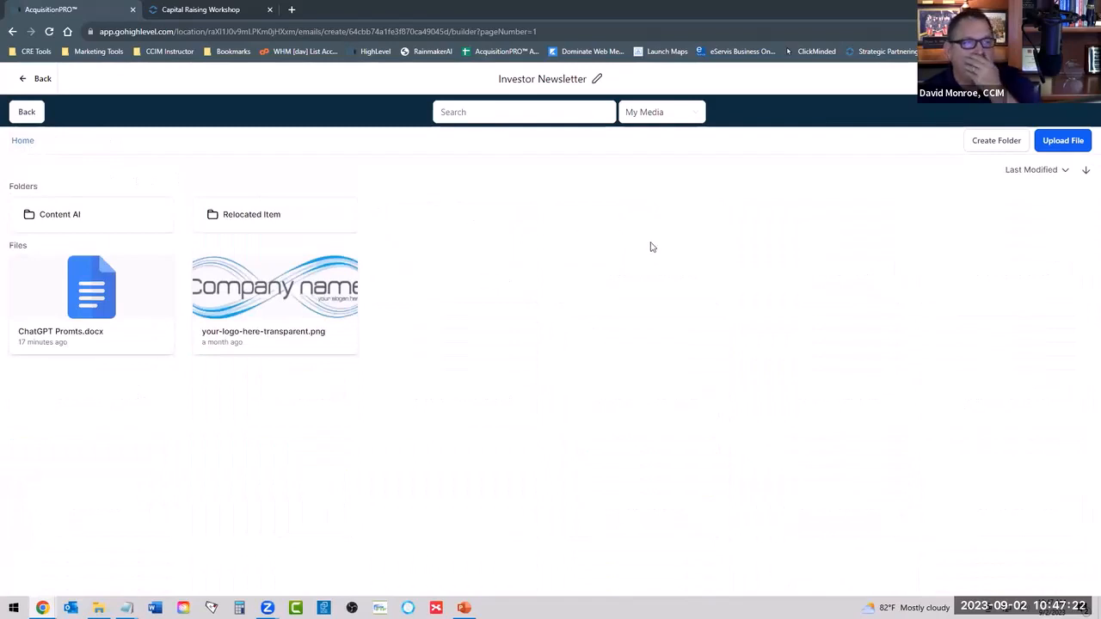
Upload acquisionpro-logo-cropped-tm.jpg to the media library and use it as the newsletter's header logo.
click(1063, 140)
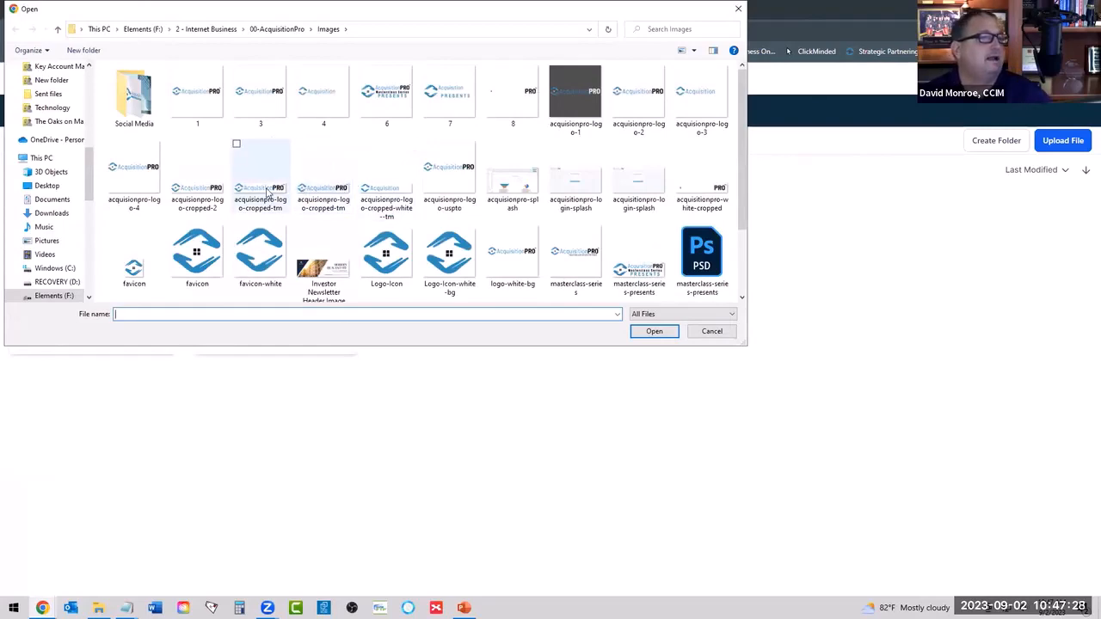
double_click(298, 189)
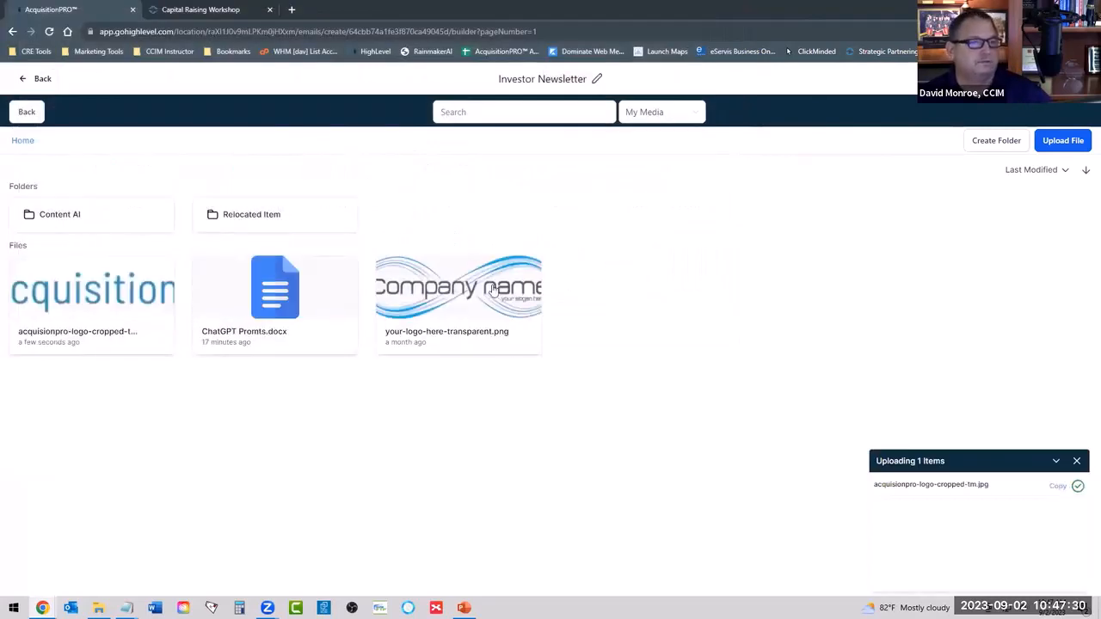
click(97, 307)
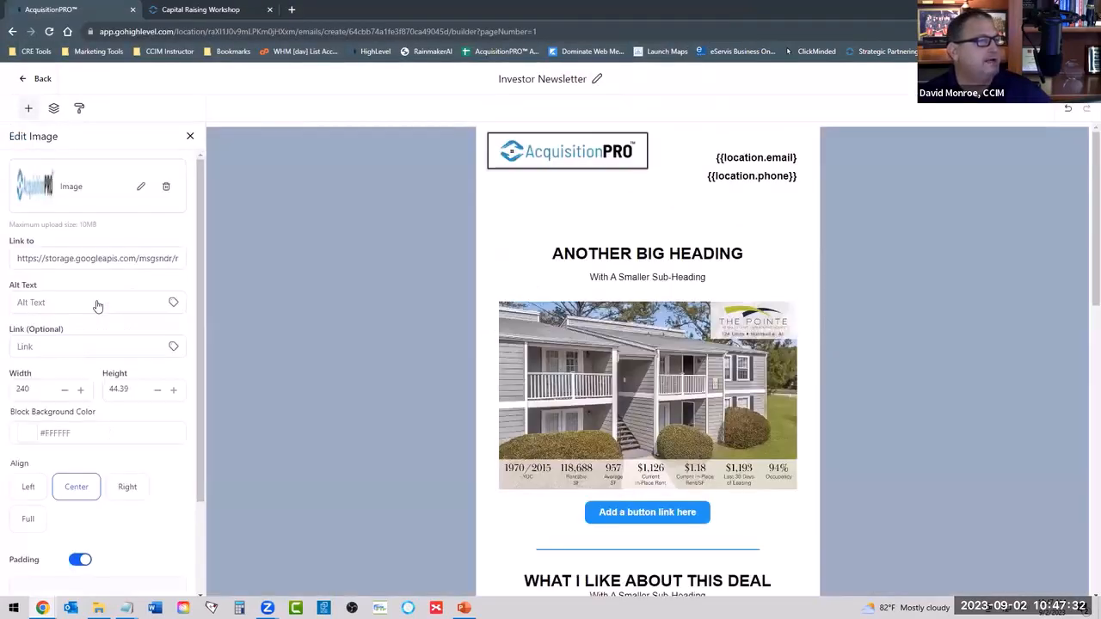
click(574, 158)
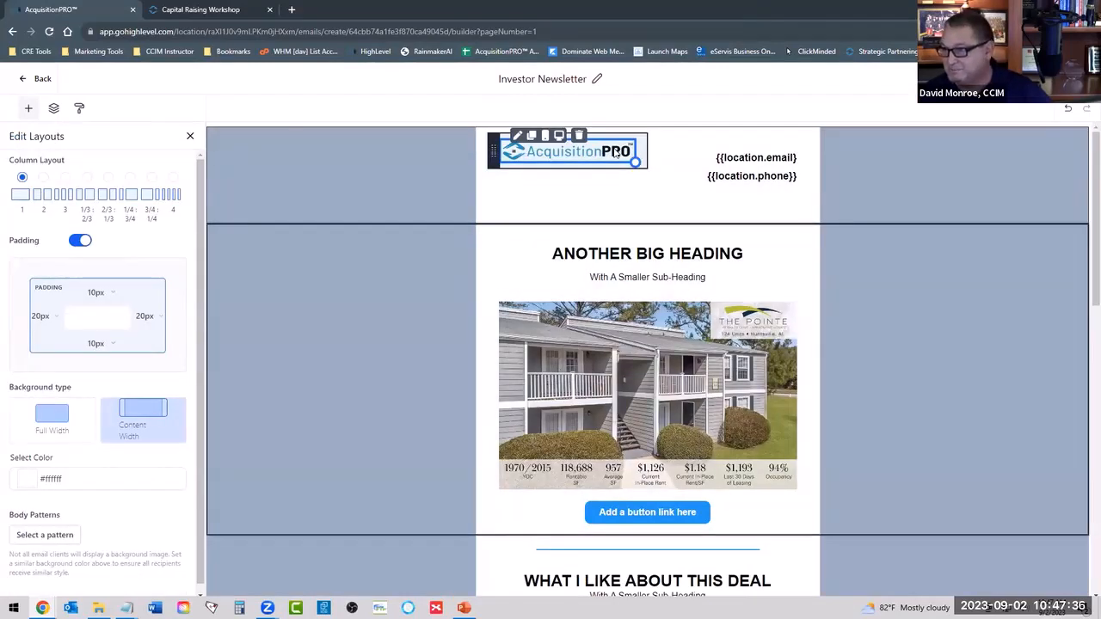
Add the missing closing brace to the header's email variable so it reads {{location.email}}.
click(722, 159)
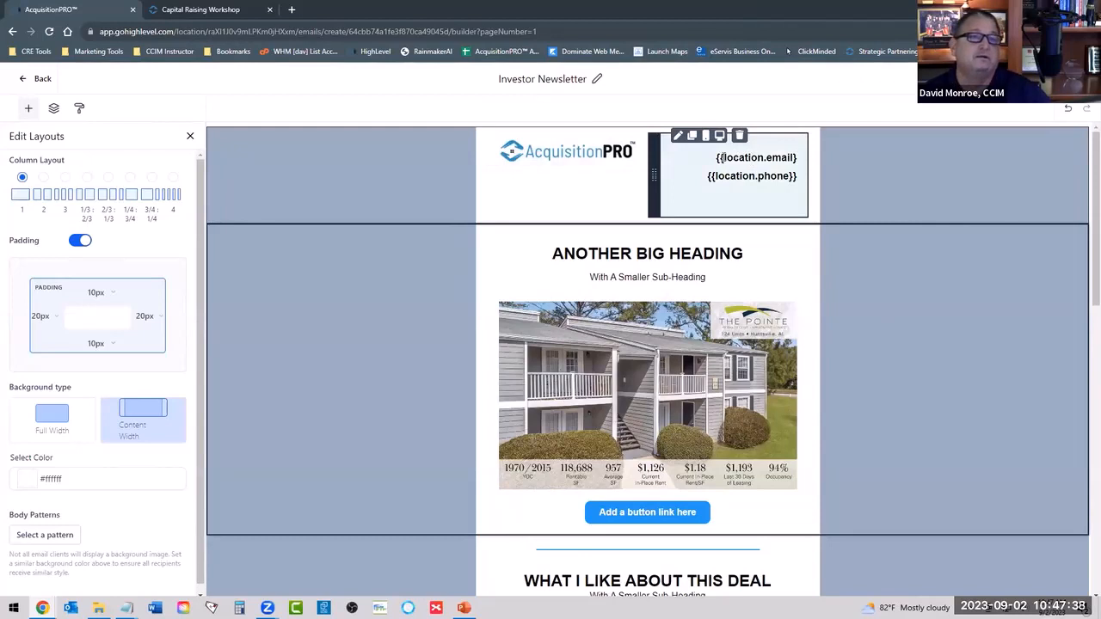
drag(717, 158, 802, 165)
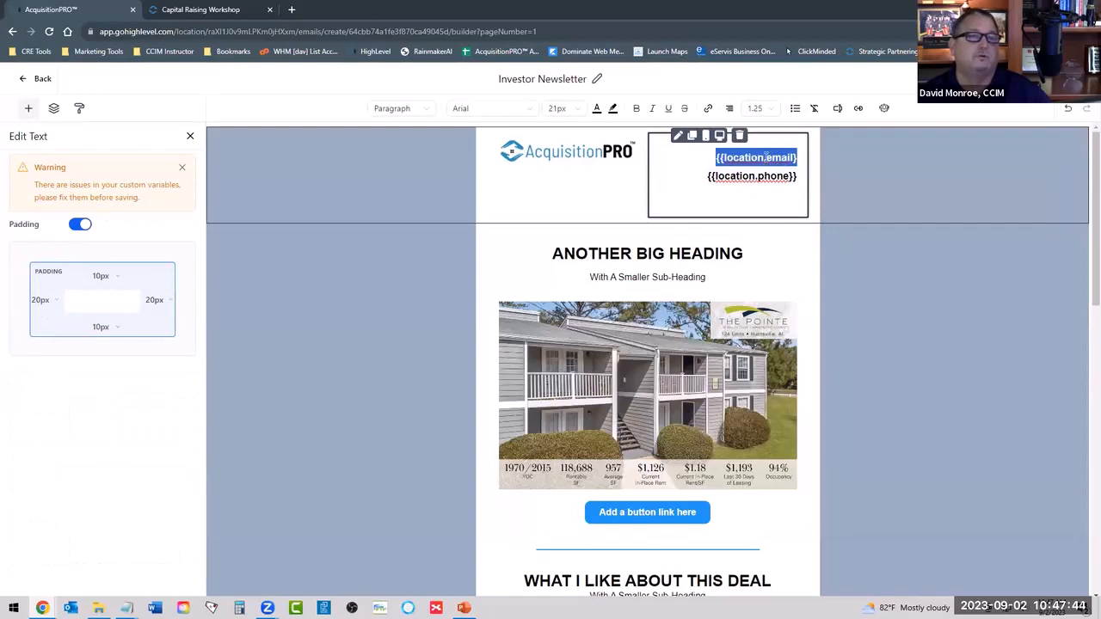
click(798, 157)
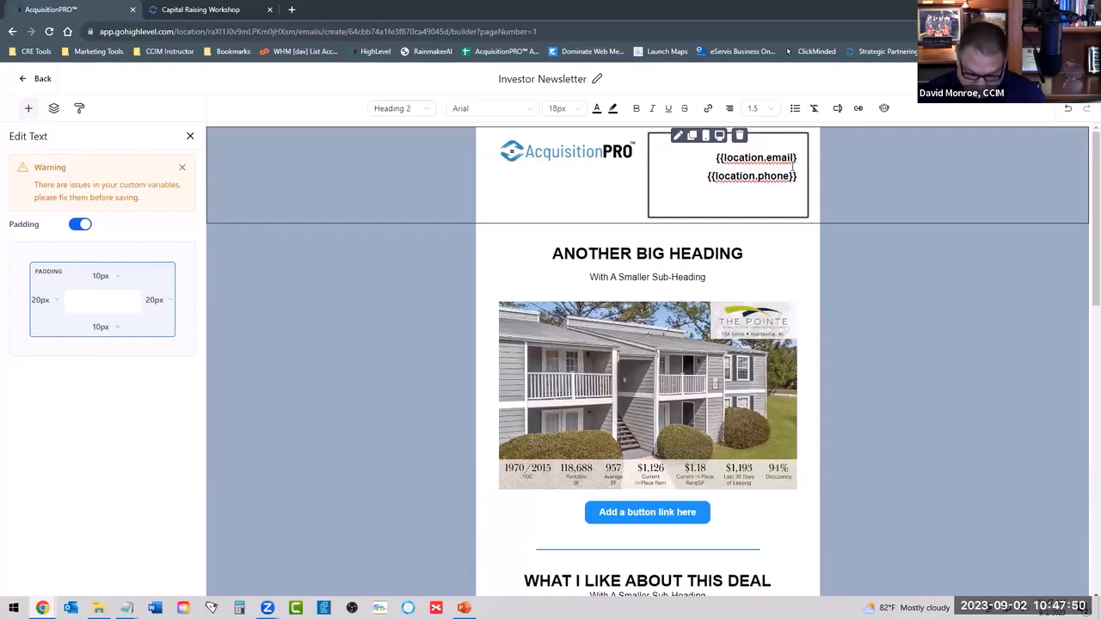
text(})
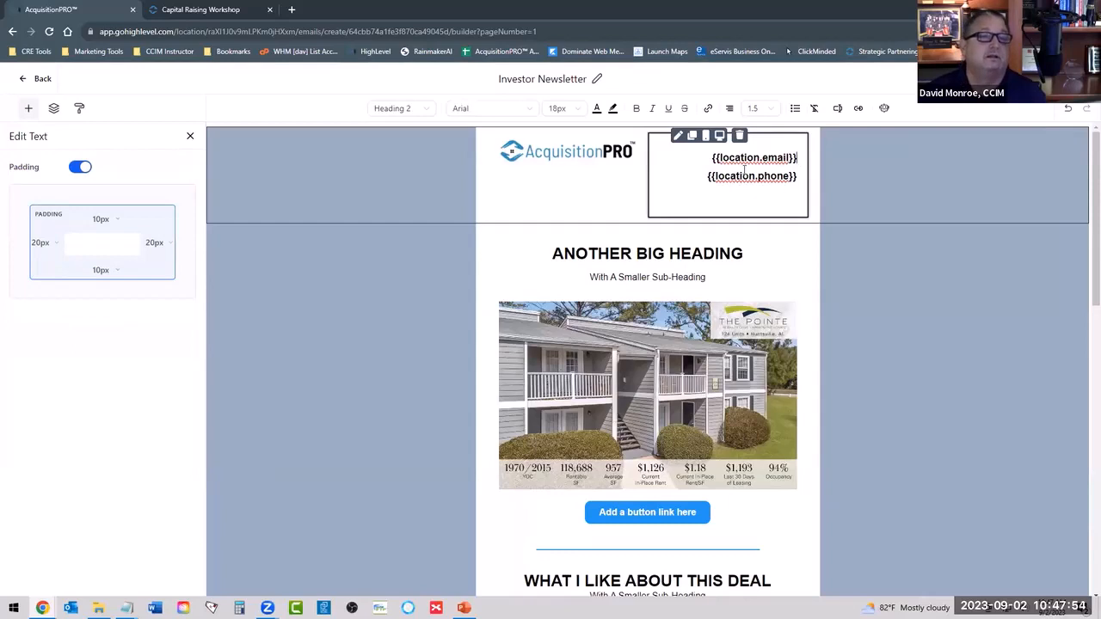
click(872, 175)
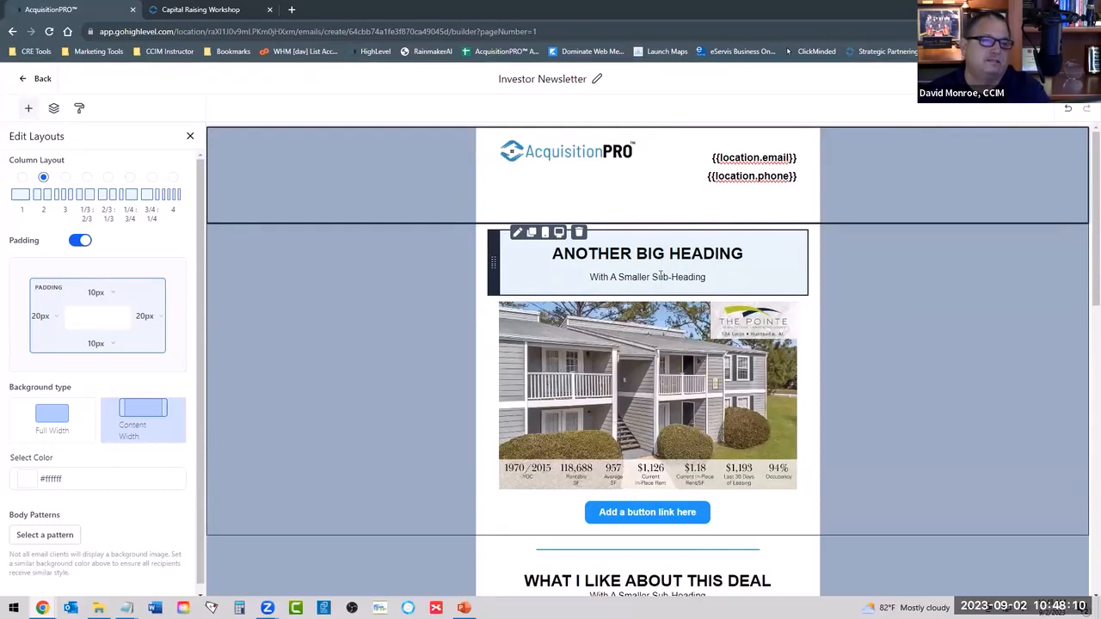
Review the newsletter's property, deal and market sections from the first heading through to the market infographic.
scroll(661, 275, down, 2)
scroll(662, 231, up, 1)
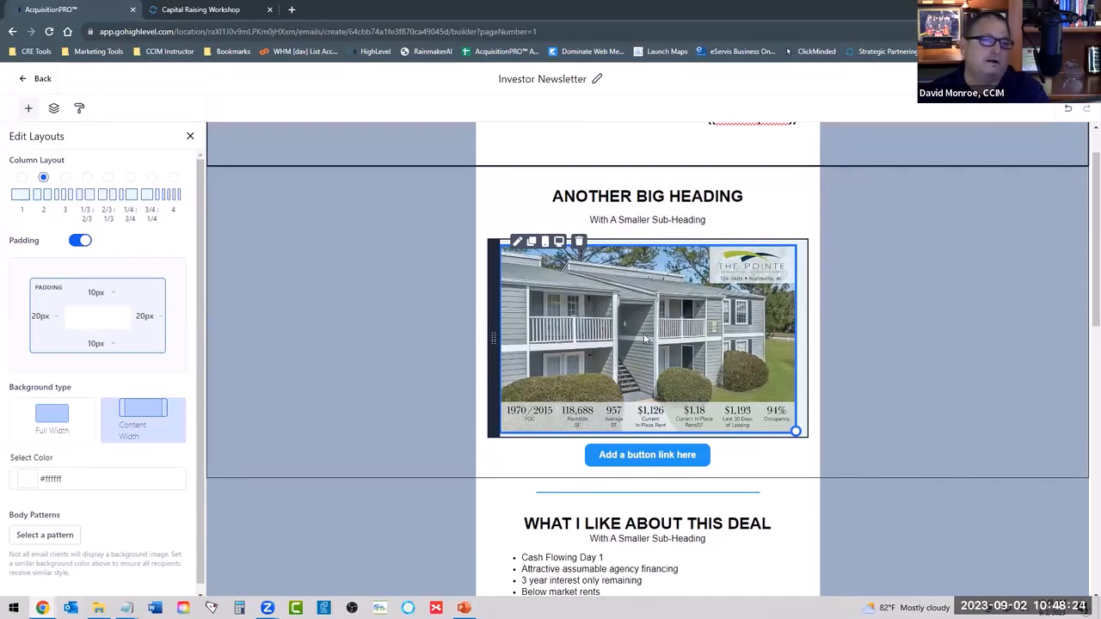
scroll(676, 325, down, 1)
scroll(676, 325, down, 4)
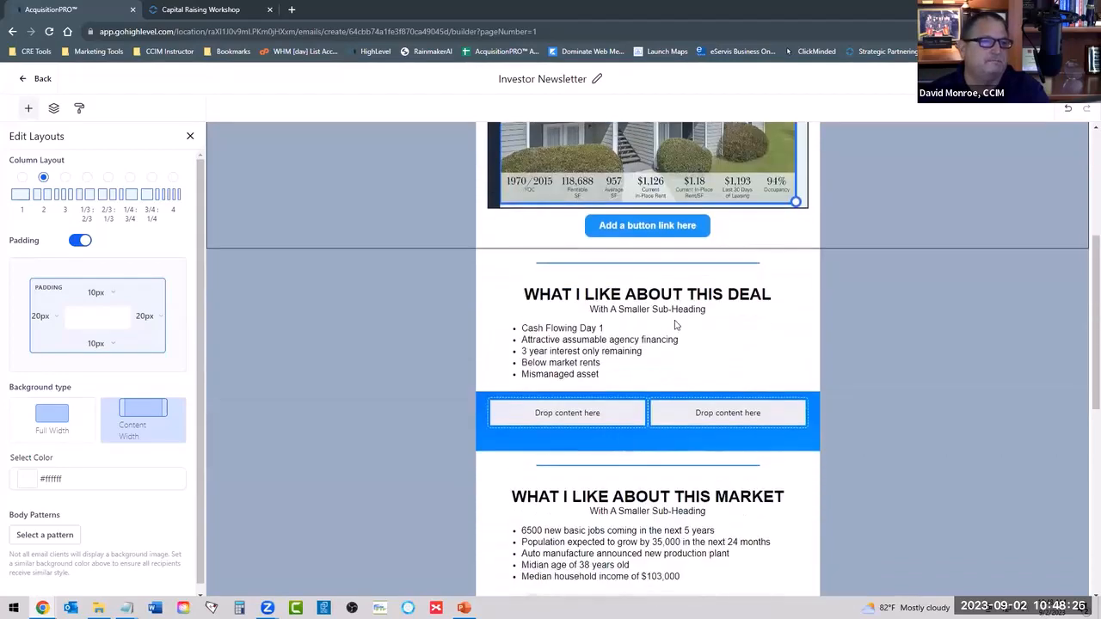
scroll(612, 270, up, 4)
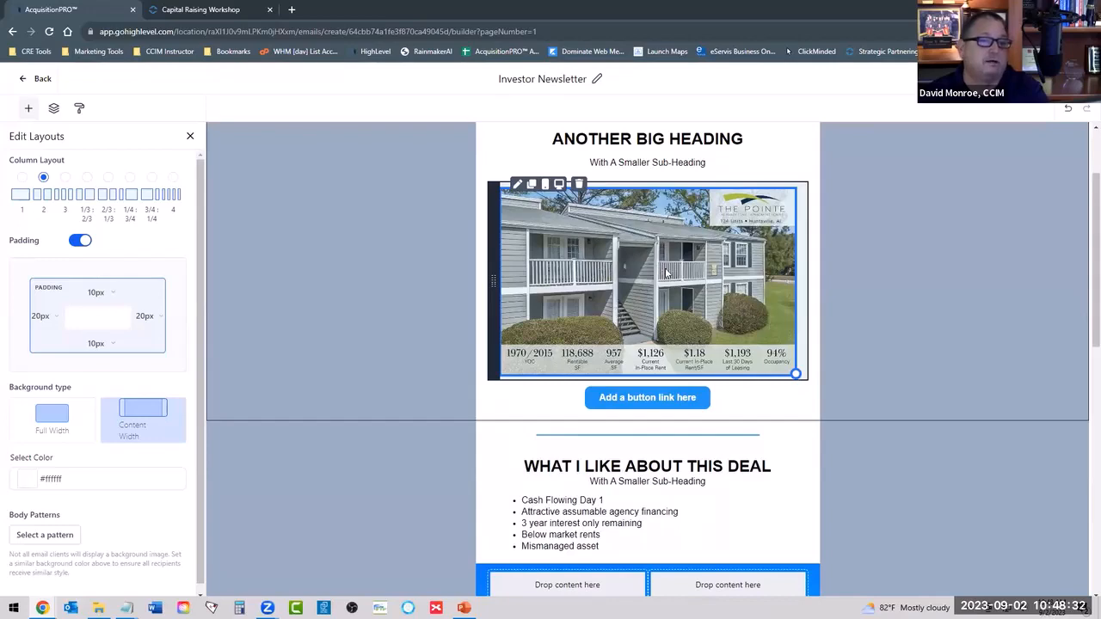
scroll(664, 272, down, 2)
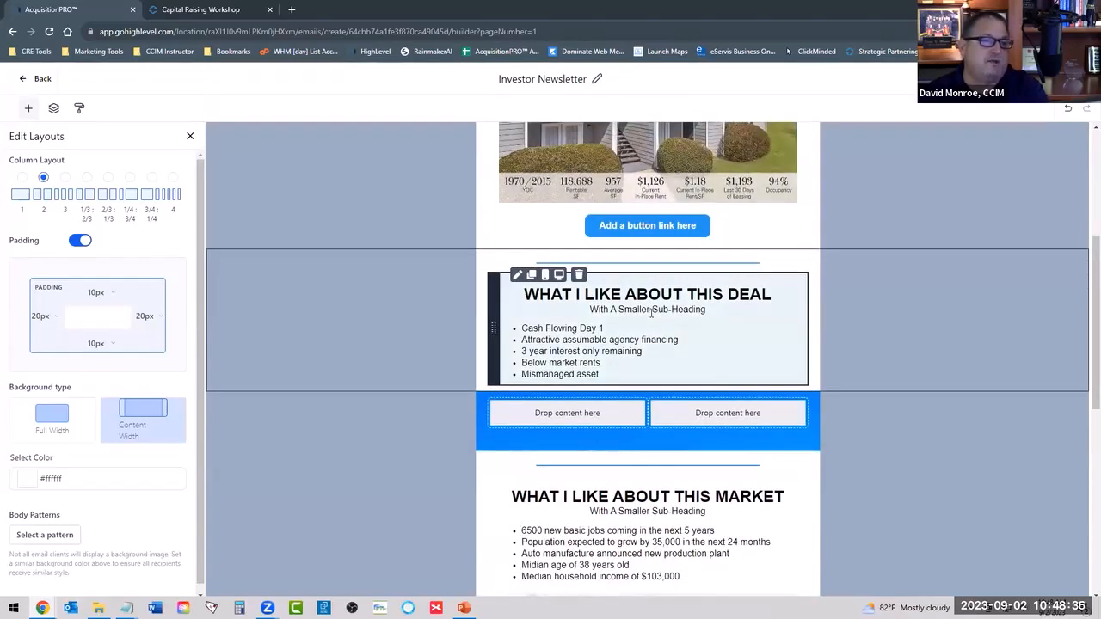
scroll(651, 315, down, 1)
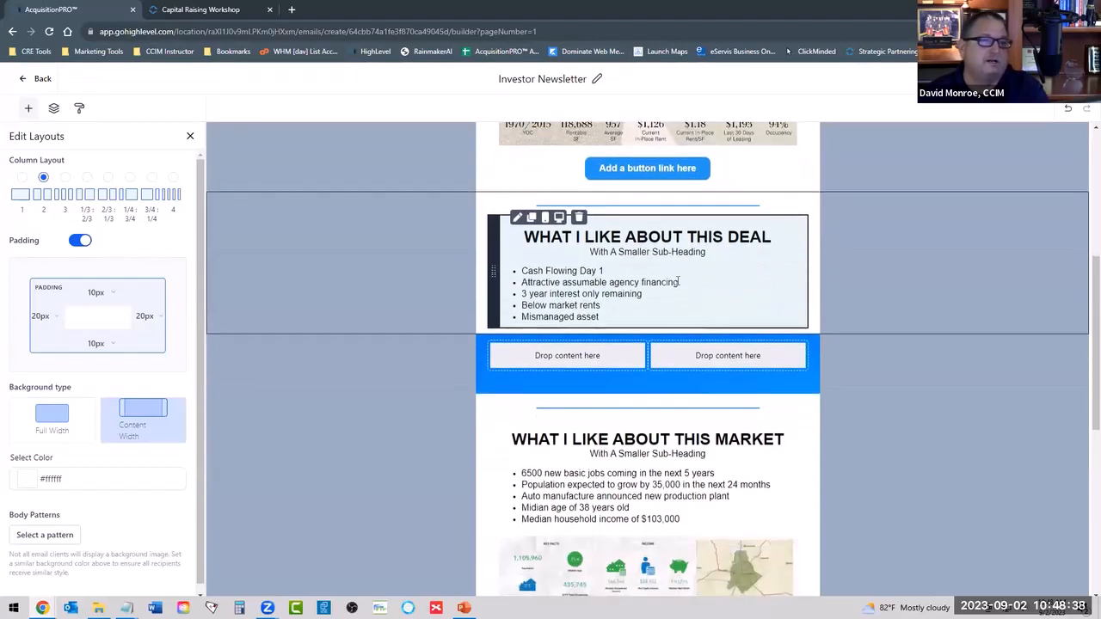
scroll(671, 277, down, 1)
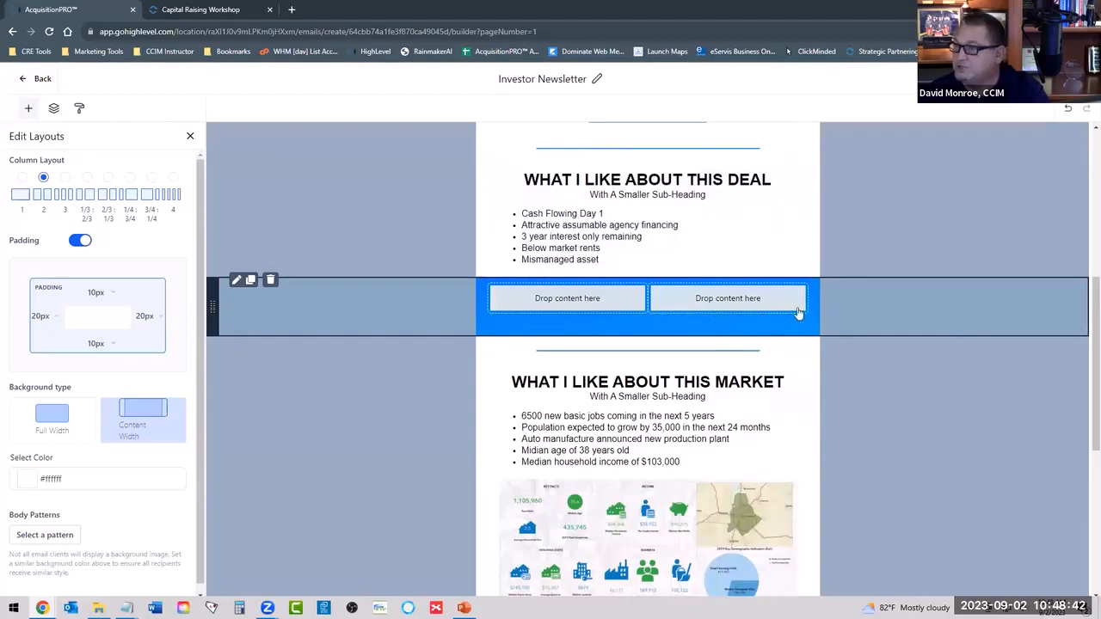
scroll(728, 301, down, 2)
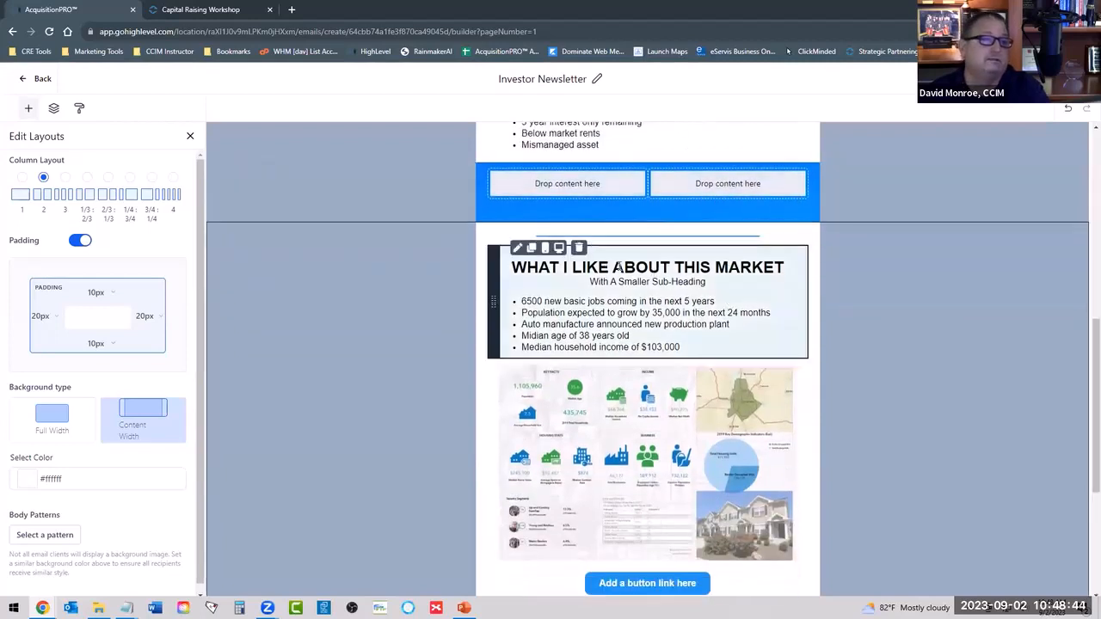
scroll(640, 314, down, 1)
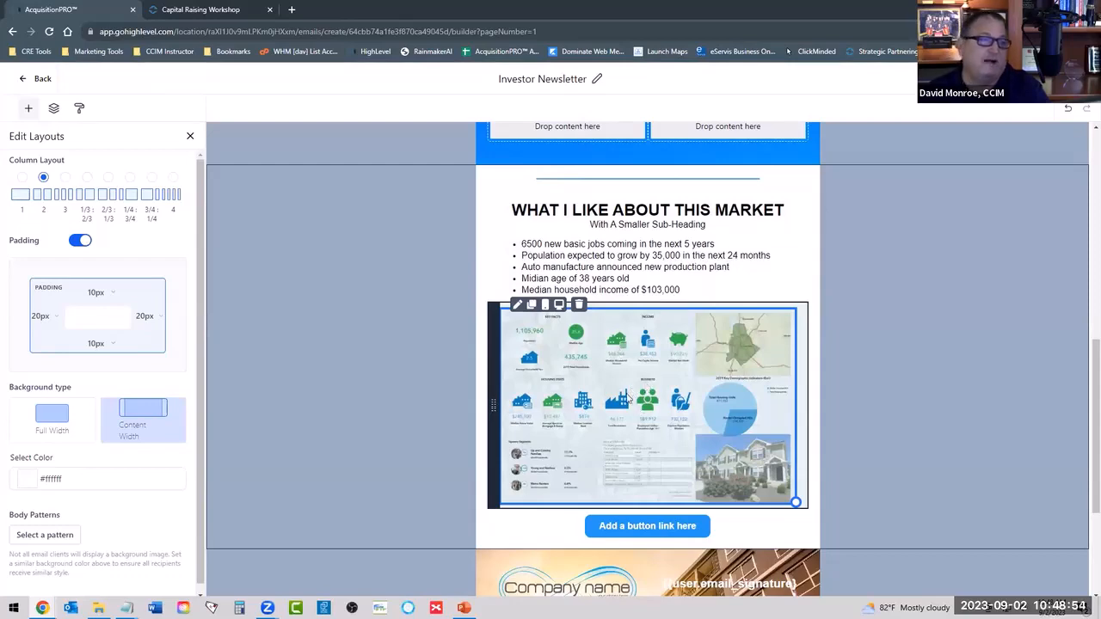
Replace the placeholder Company name logo in the signature section with the AcquisitionPRO logo from the media library.
scroll(649, 390, down, 3)
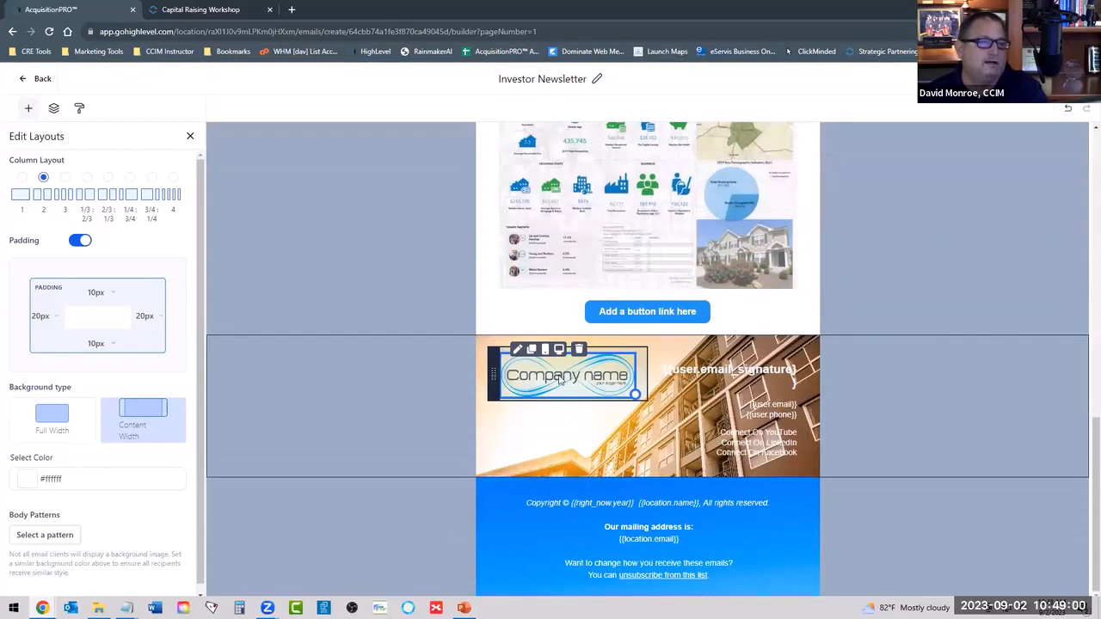
click(560, 381)
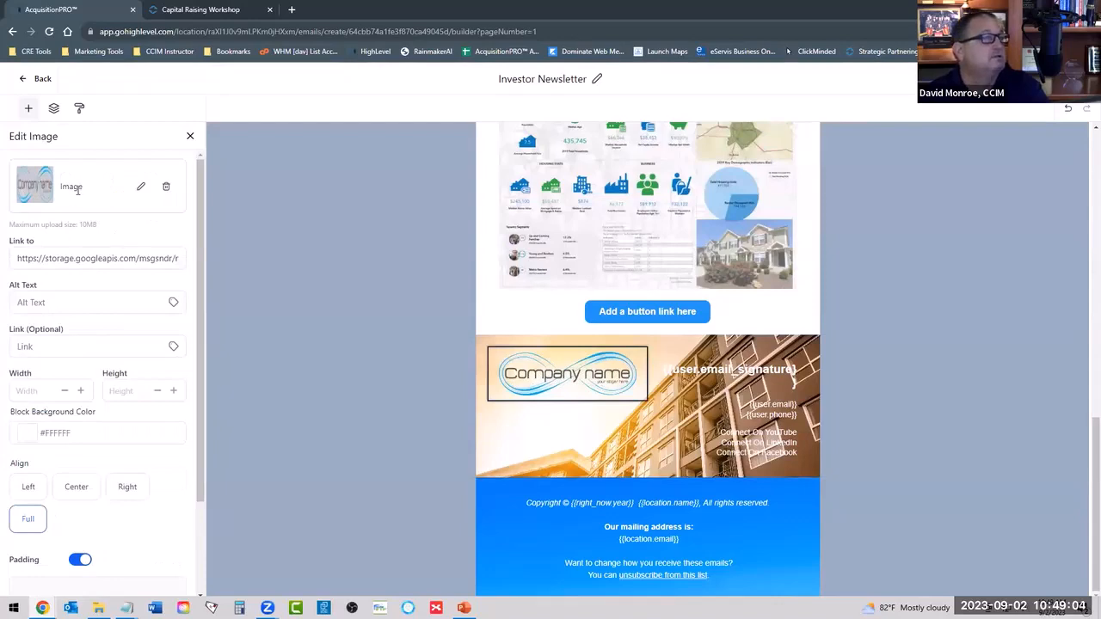
click(142, 189)
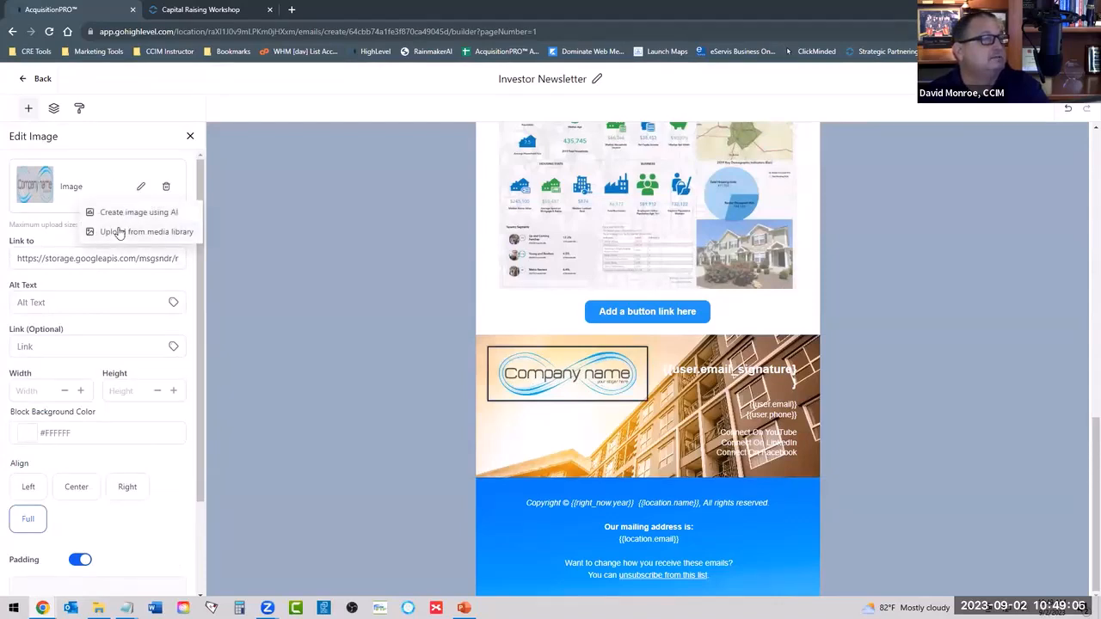
click(120, 232)
click(95, 314)
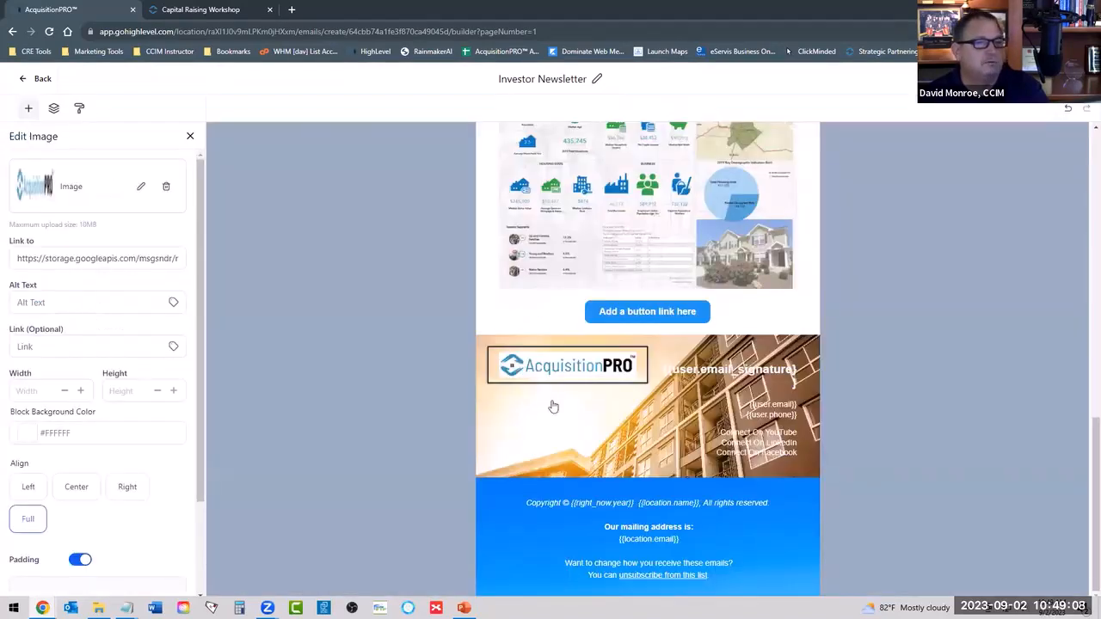
click(577, 418)
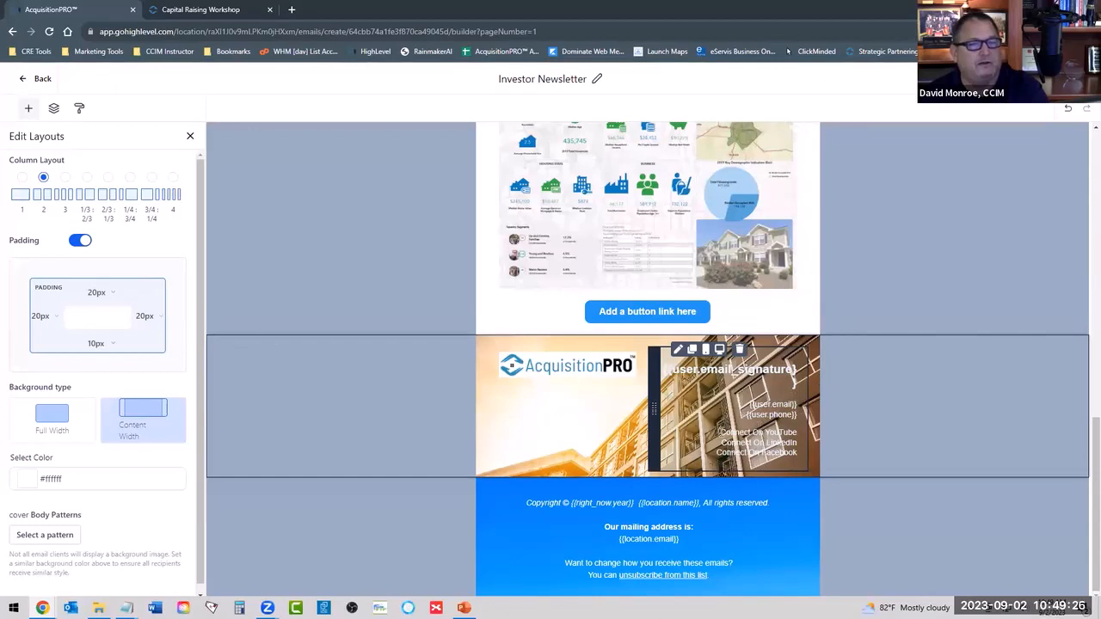
drag(721, 433, 798, 432)
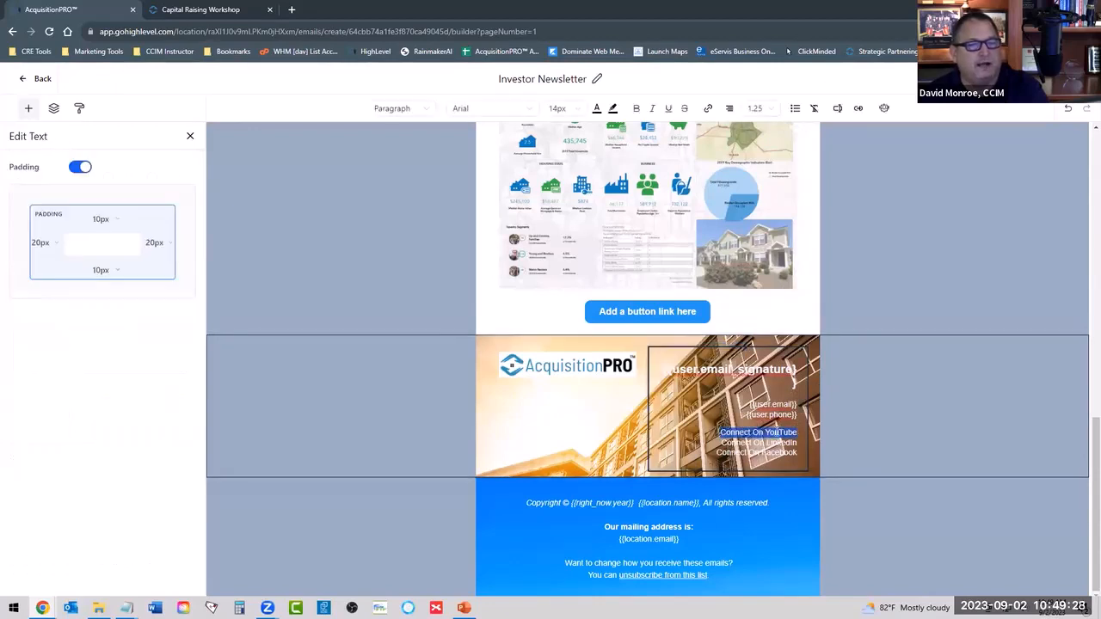
click(708, 109)
click(469, 242)
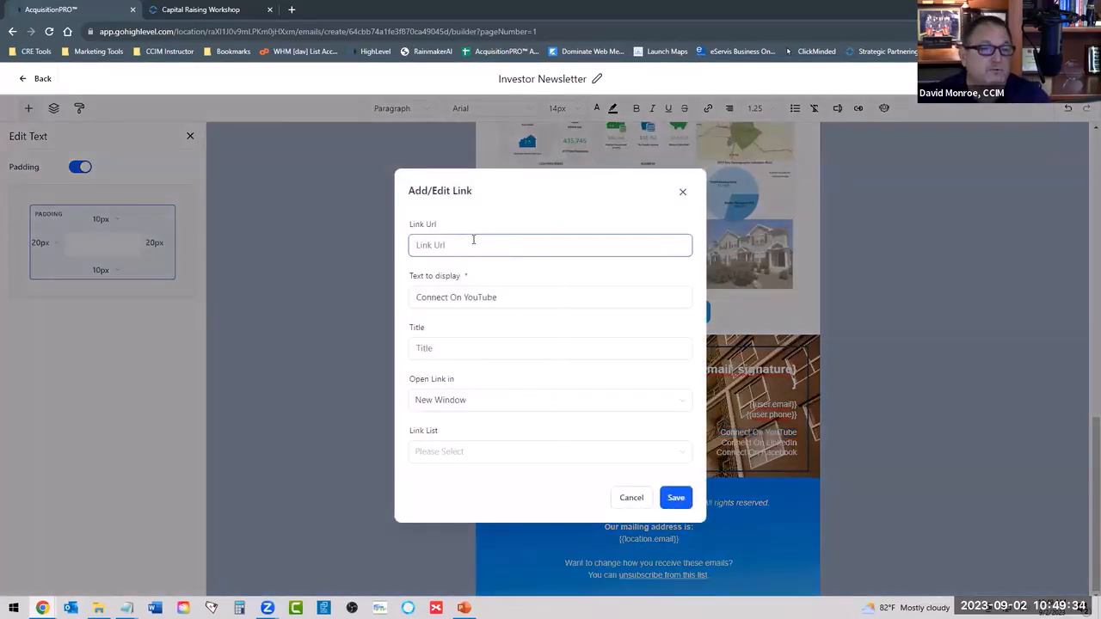
text(https://)
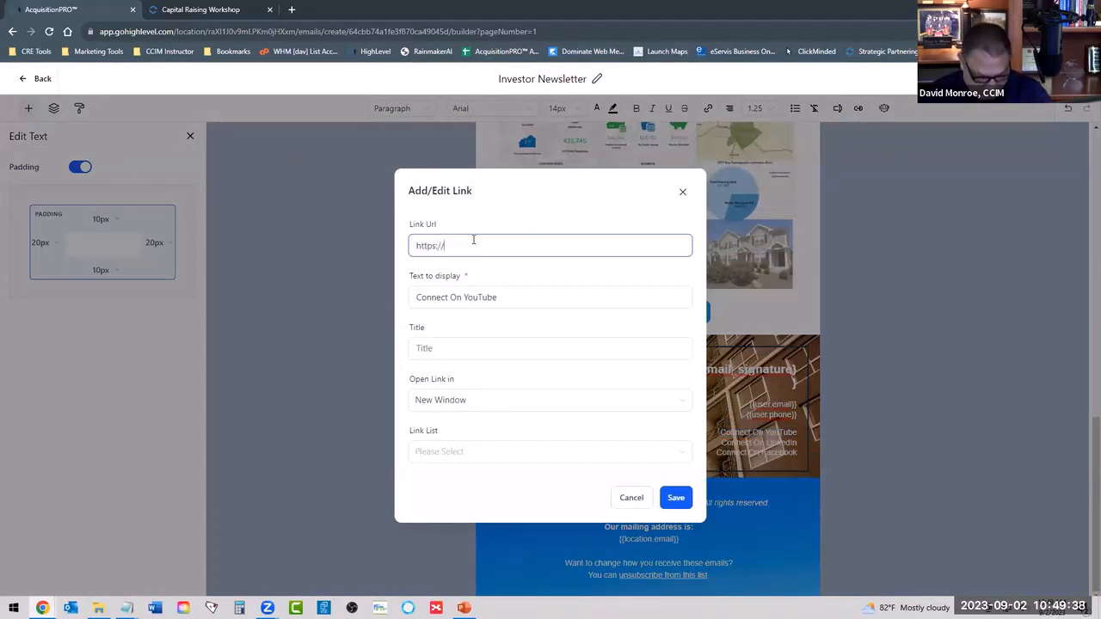
text(youtube.com)
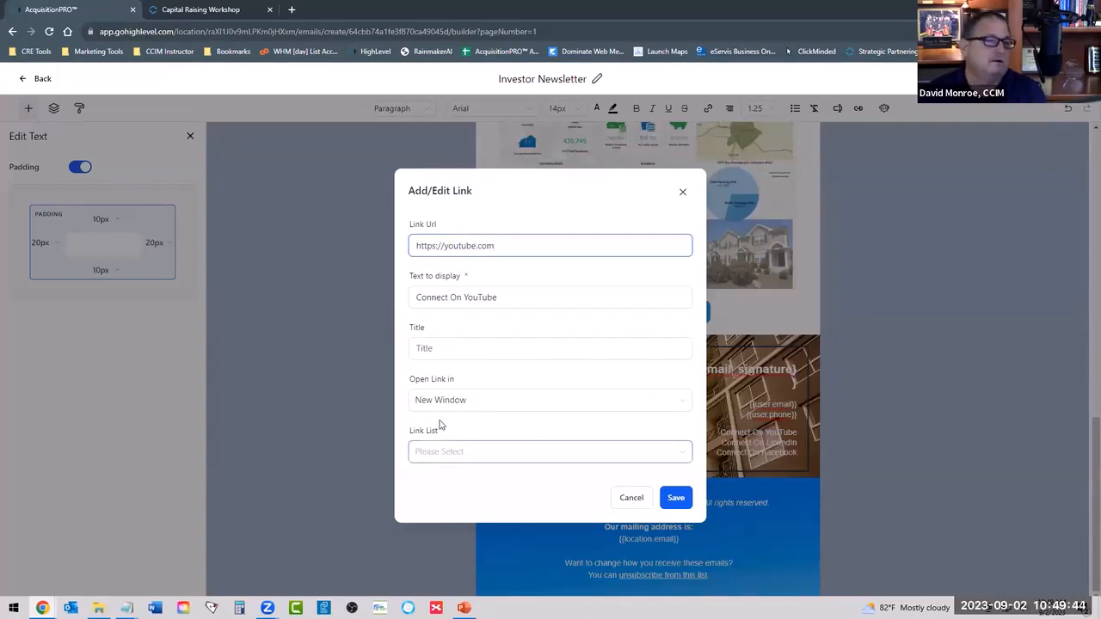
click(675, 499)
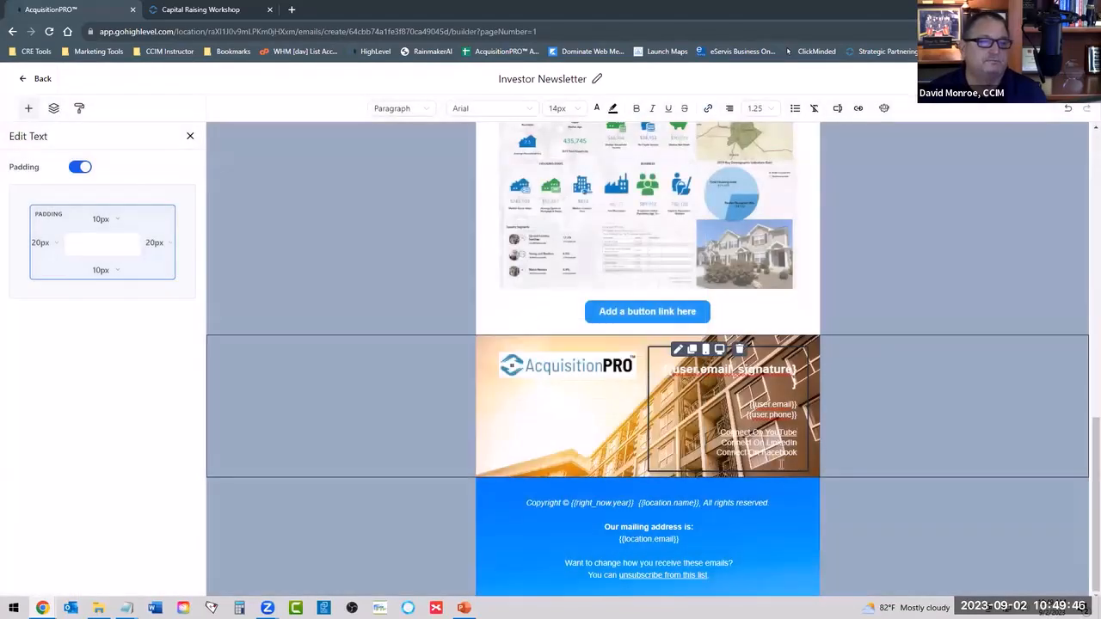
click(893, 421)
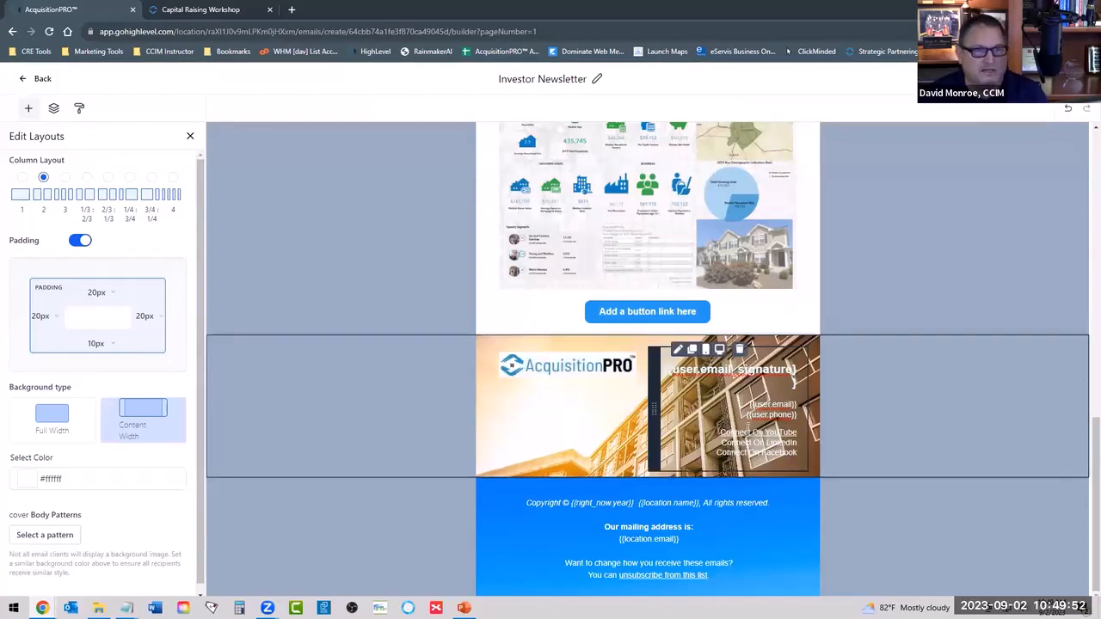
Move the AcquisitionPRO logo header section down so it follows the "What I Like About This Deal" section.
scroll(712, 344, up, 10)
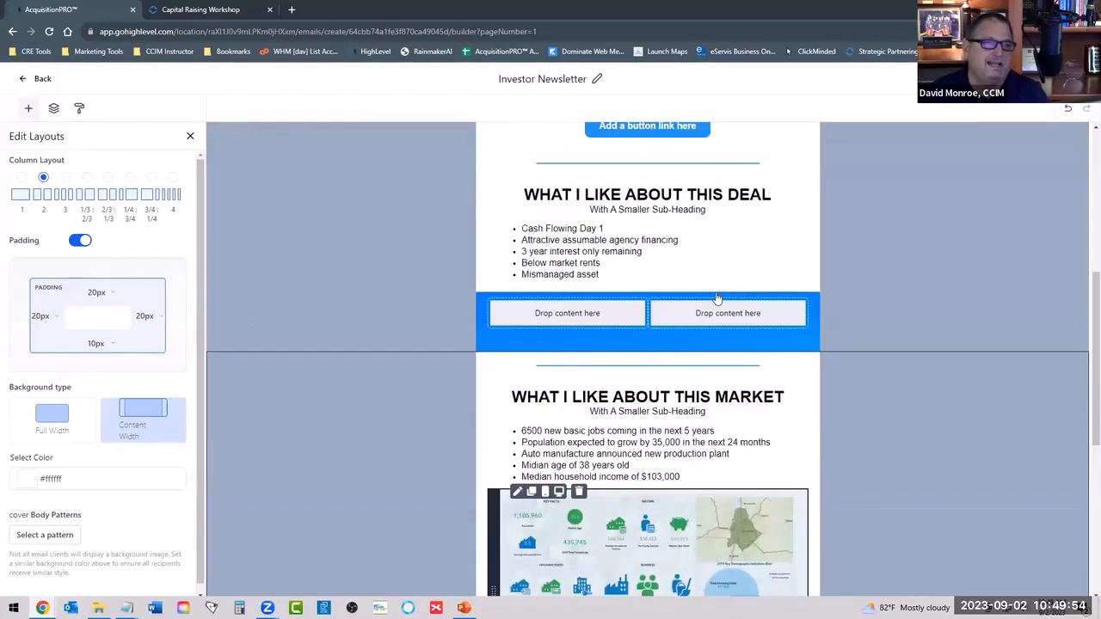
scroll(656, 229, down, 2)
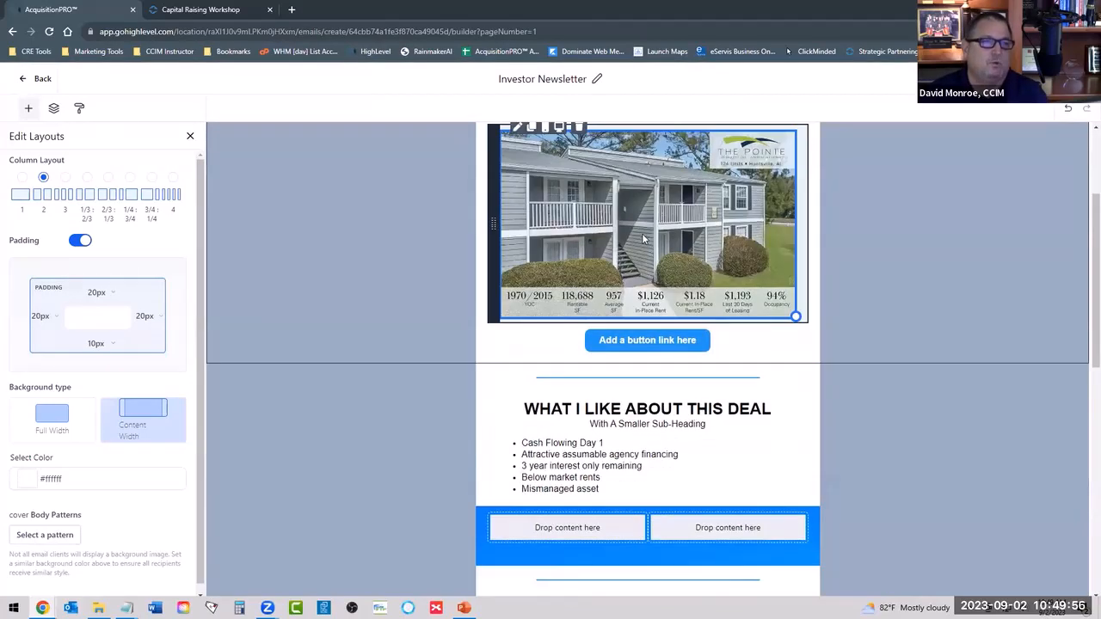
click(644, 239)
scroll(221, 214, up, 2)
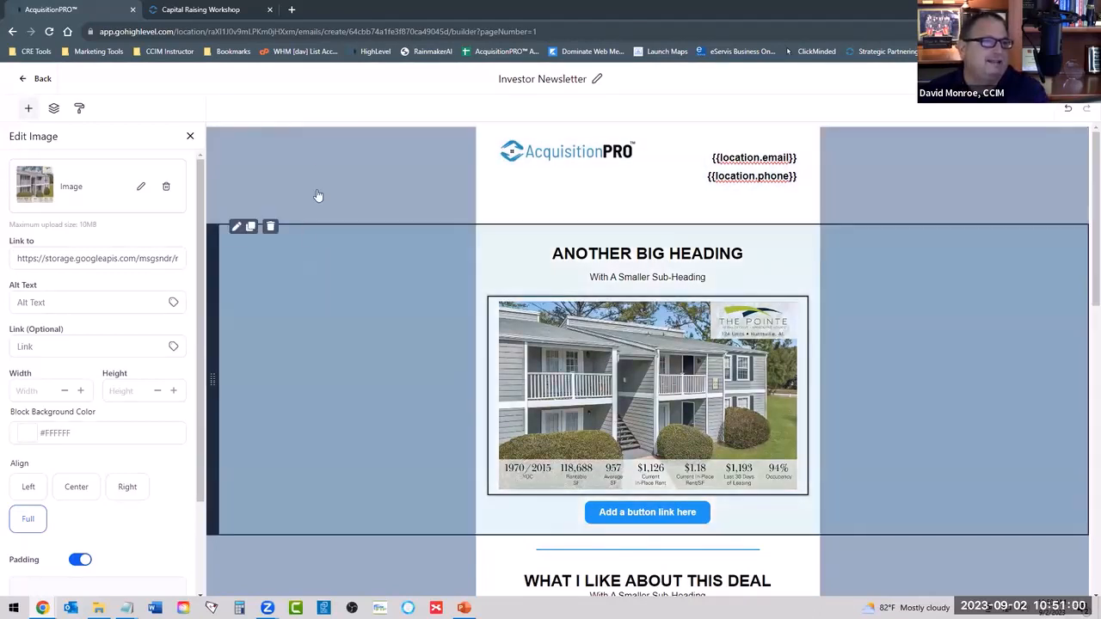
click(318, 174)
click(307, 290)
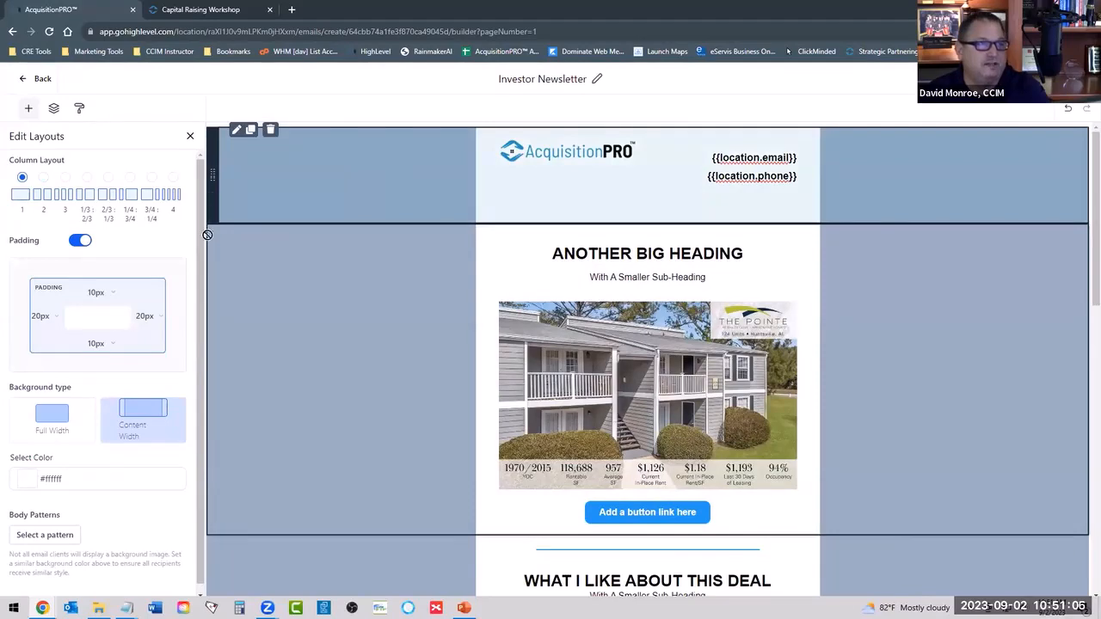
drag(207, 234, 244, 343)
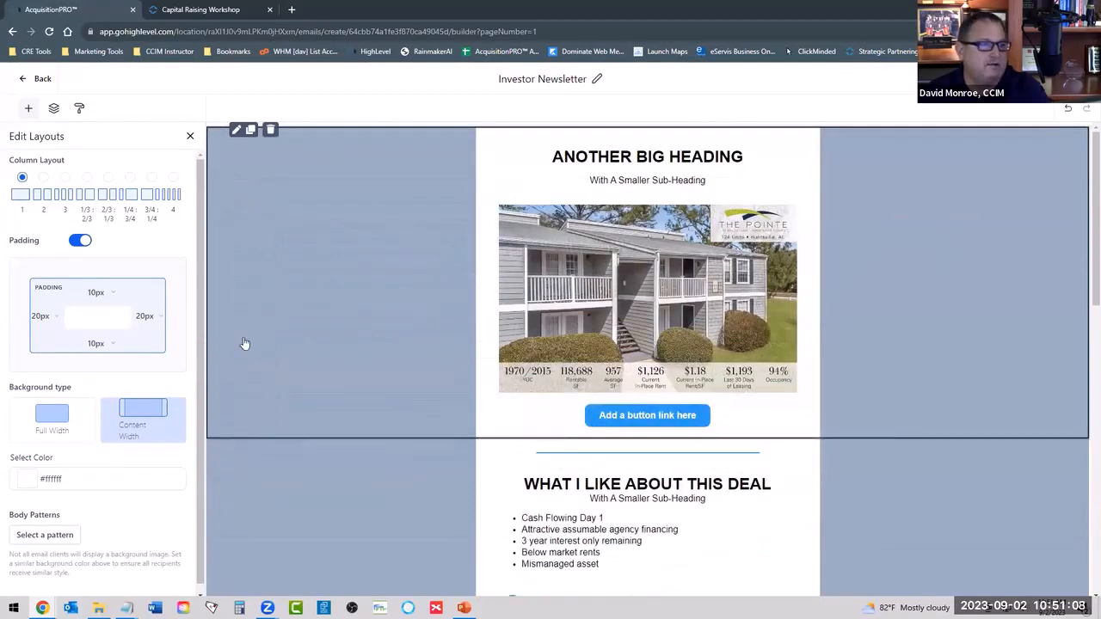
Move the logo header section up to sit between the property photo section and "What I Like About This Deal".
scroll(342, 285, down, 5)
scroll(342, 285, up, 5)
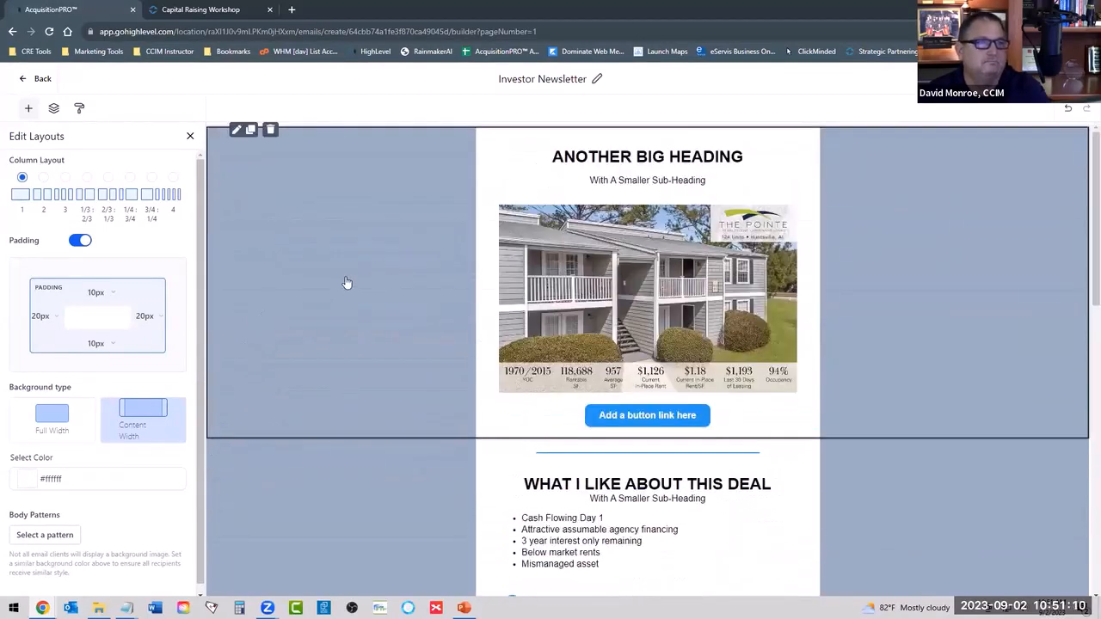
scroll(596, 193, down, 7)
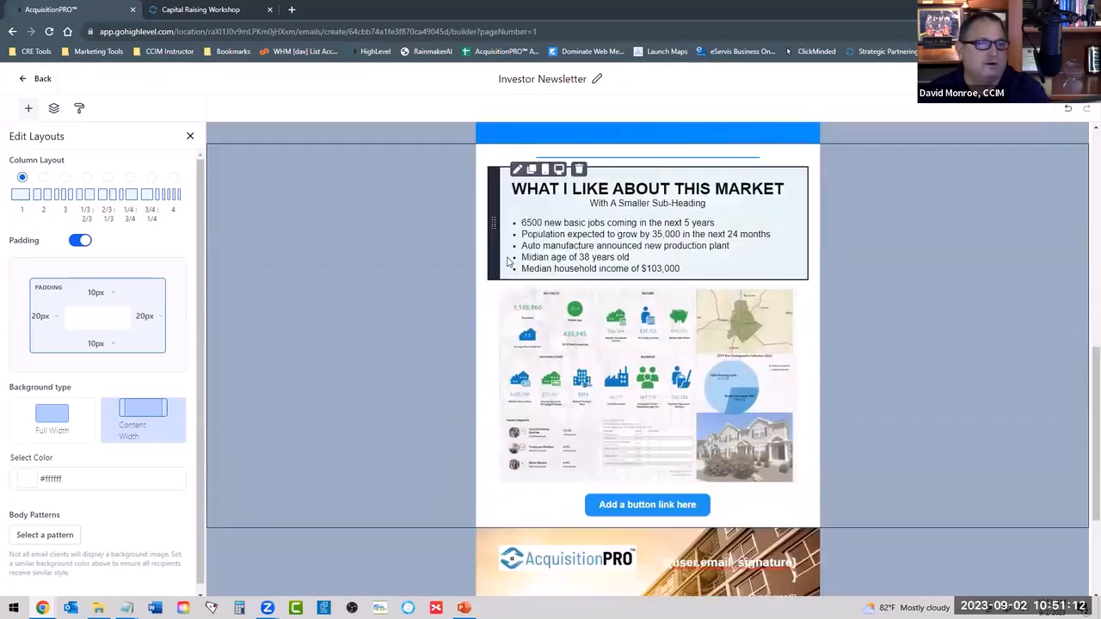
scroll(509, 263, down, 3)
scroll(577, 193, up, 7)
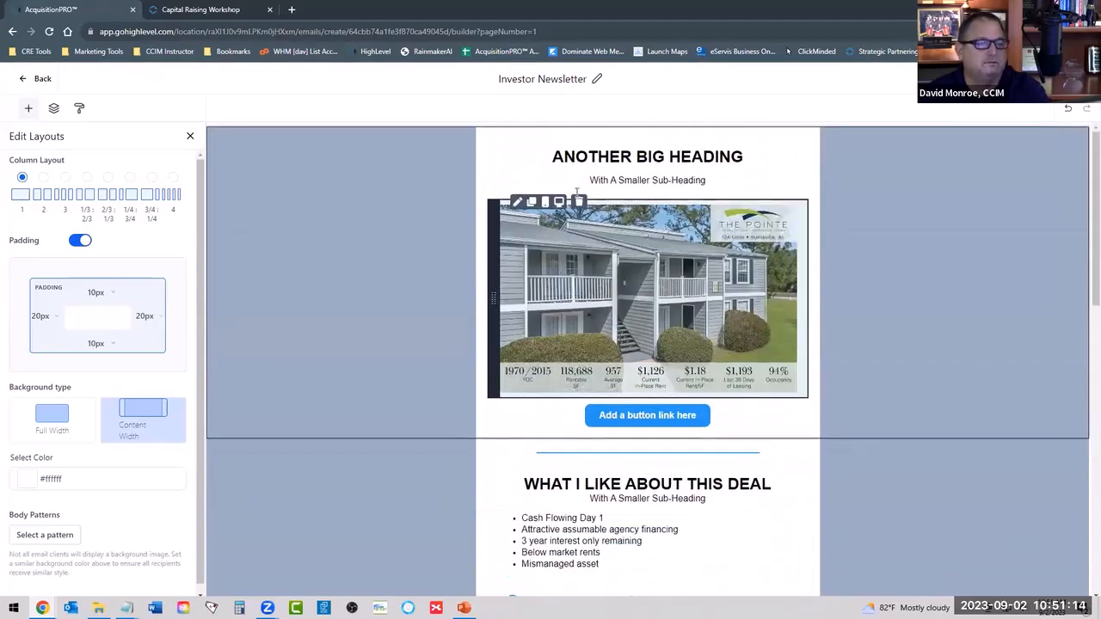
scroll(637, 368, down, 3)
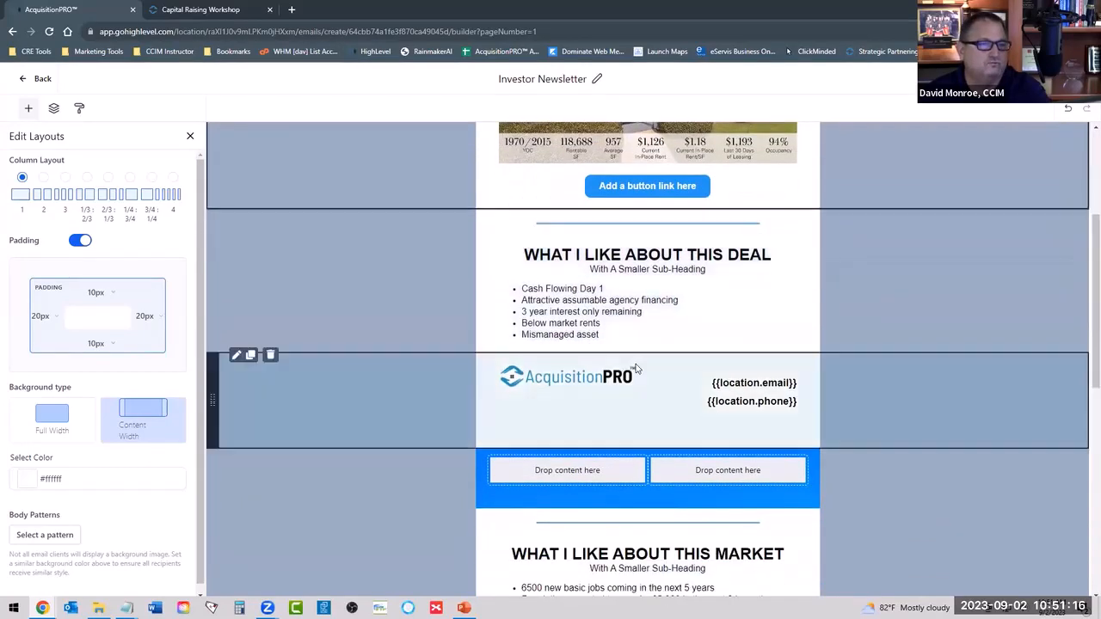
drag(212, 399, 227, 179)
scroll(228, 181, up, 3)
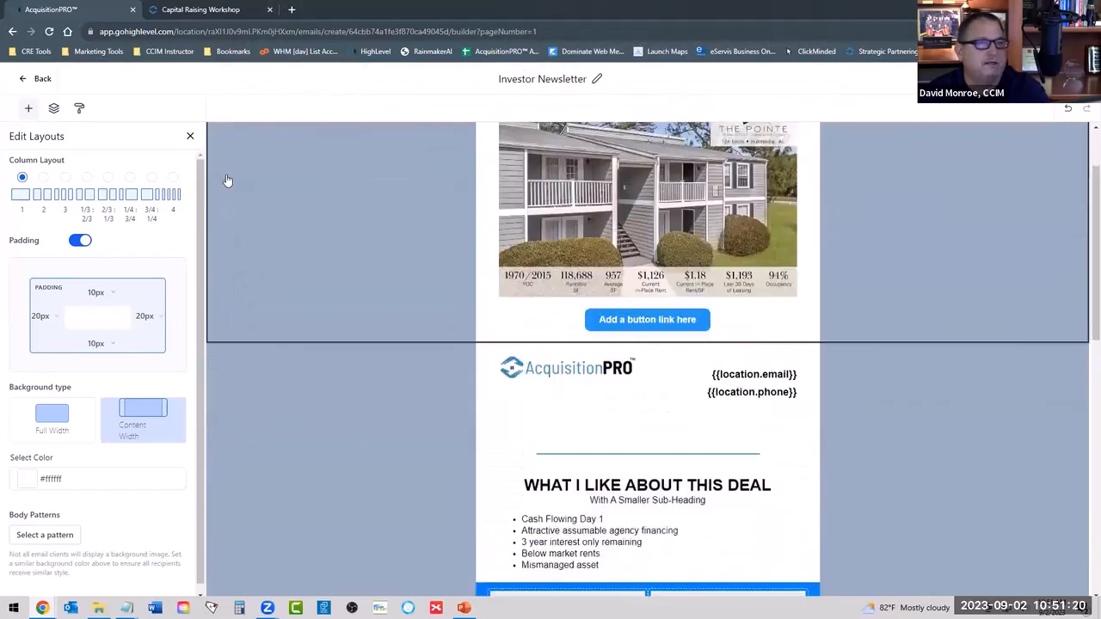
Move the "Another Big Heading" section below the empty blue two-column row and return it beneath the logo header.
scroll(232, 215, down, 2)
scroll(244, 183, up, 3)
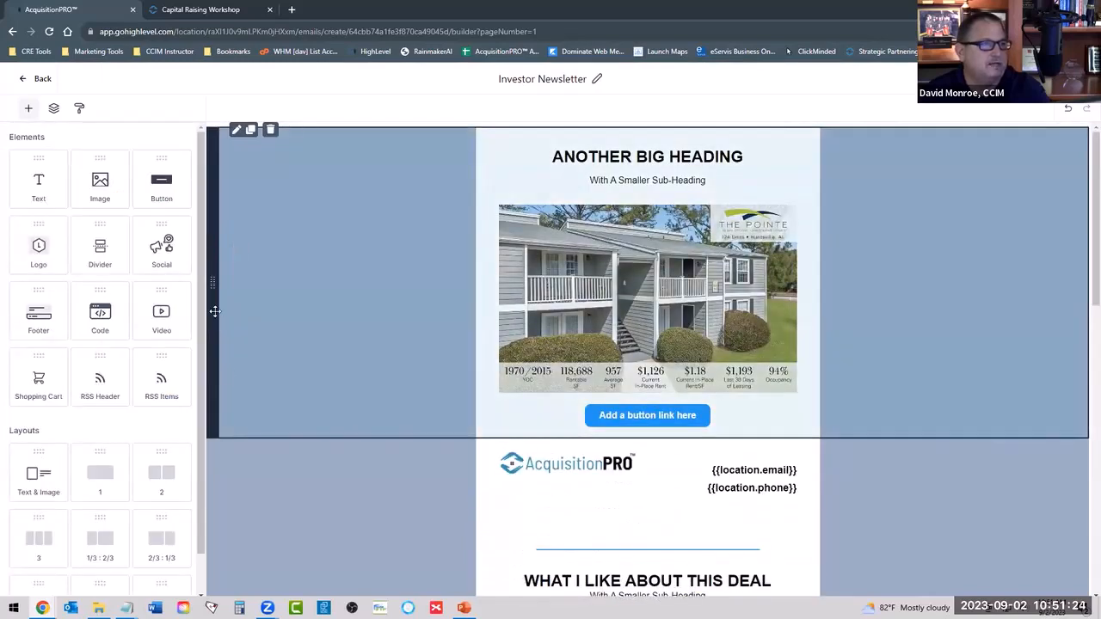
drag(214, 311, 227, 418)
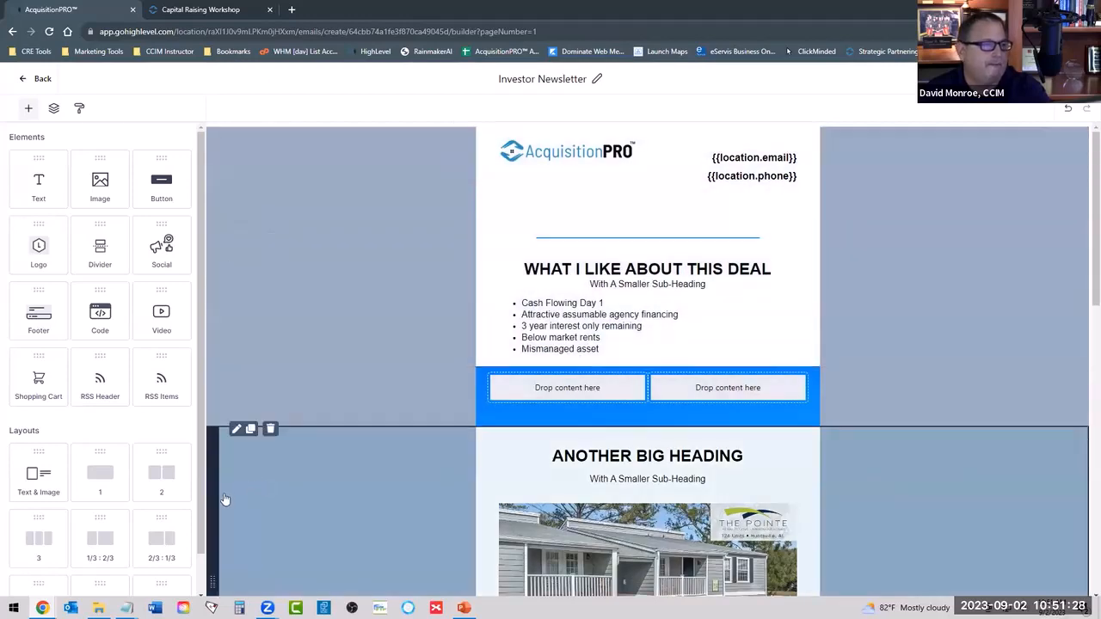
drag(215, 500, 216, 277)
Review the newsletter down to its footer and examine the footer's layout and padding settings, the section list and the template styles.
scroll(540, 347, down, 4)
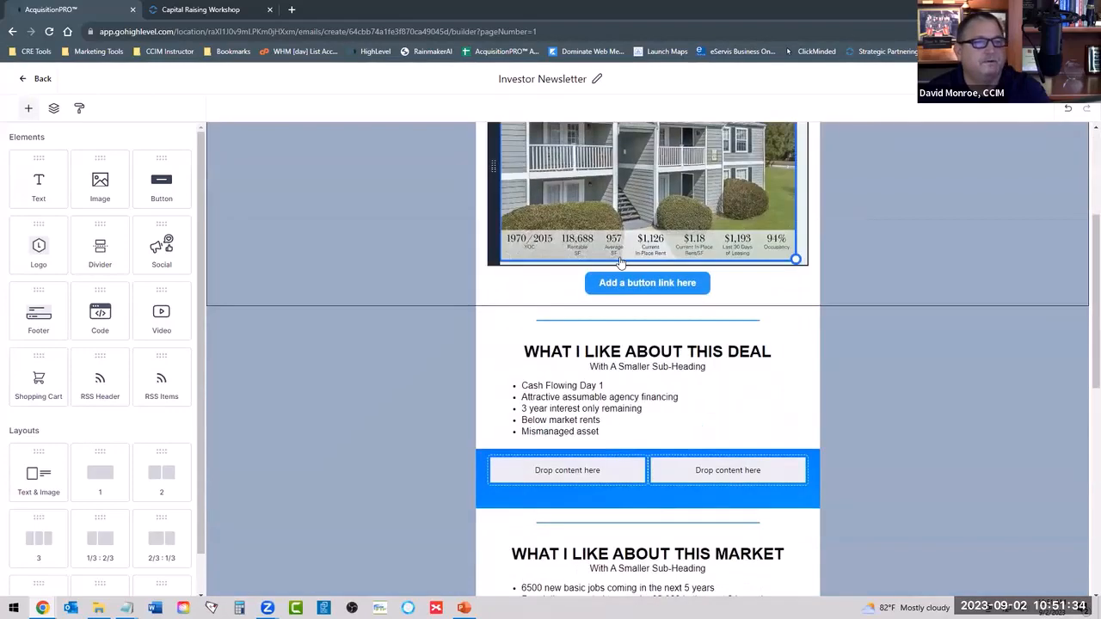
scroll(540, 348, down, 5)
scroll(528, 499, up, 6)
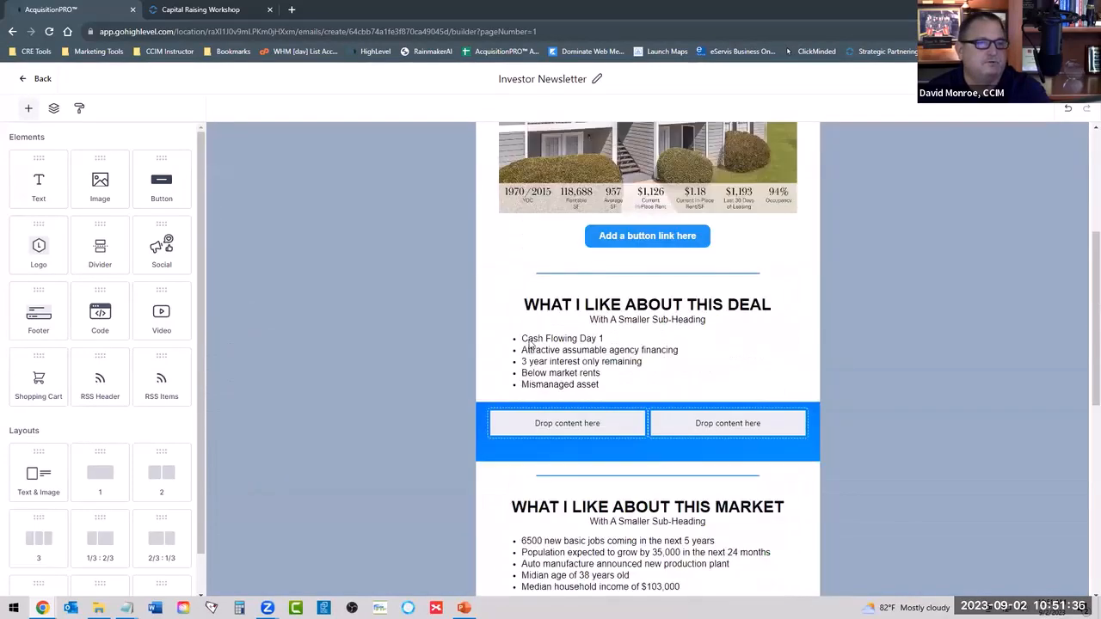
scroll(528, 499, down, 6)
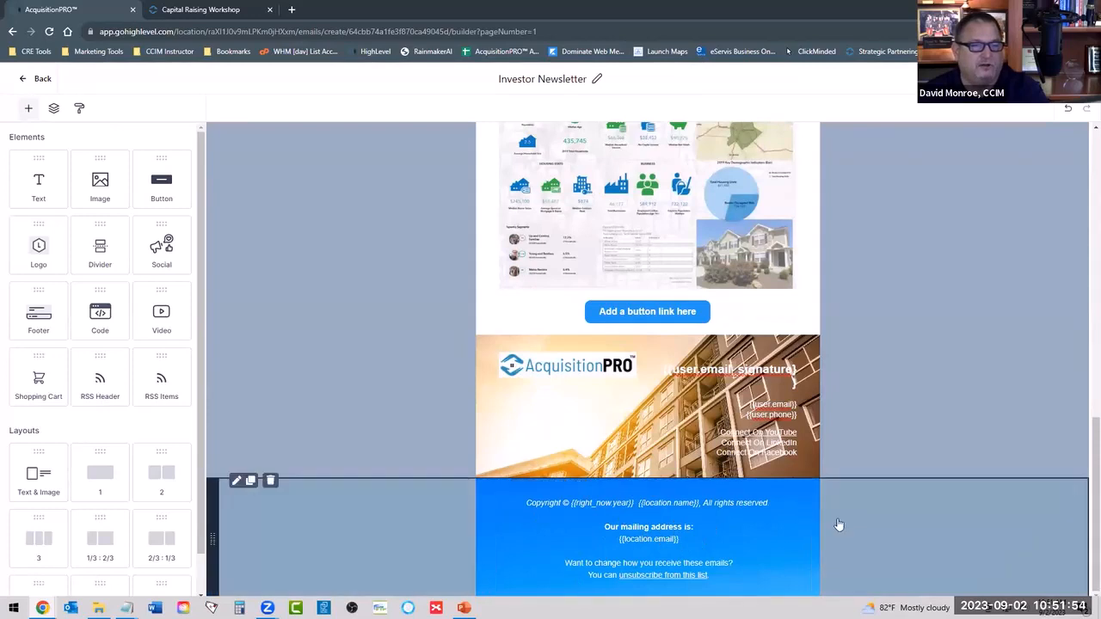
click(805, 522)
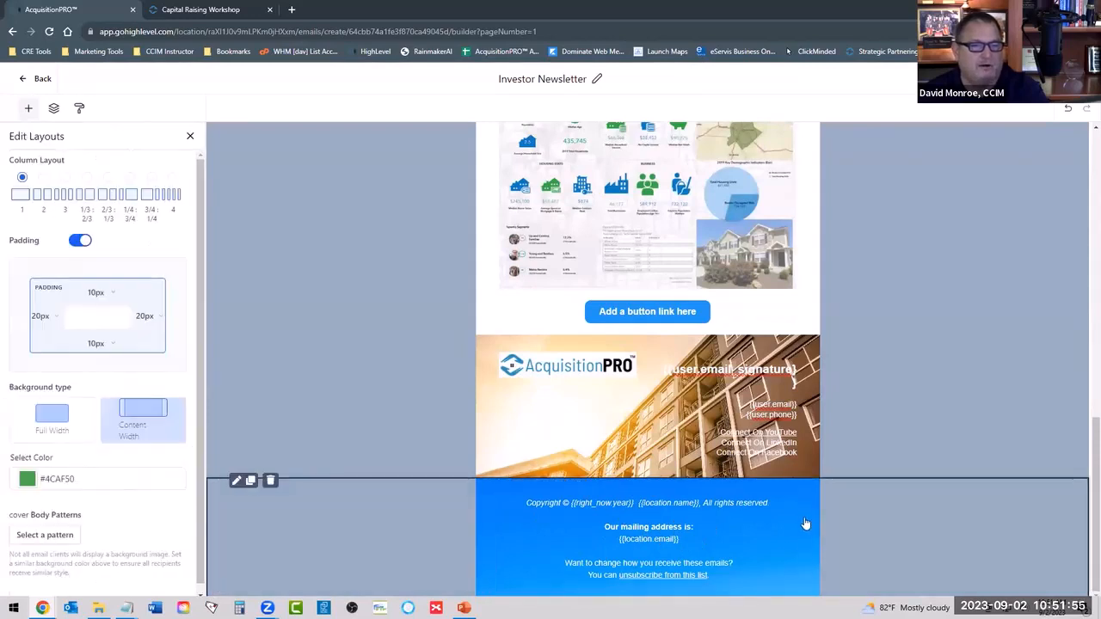
click(540, 543)
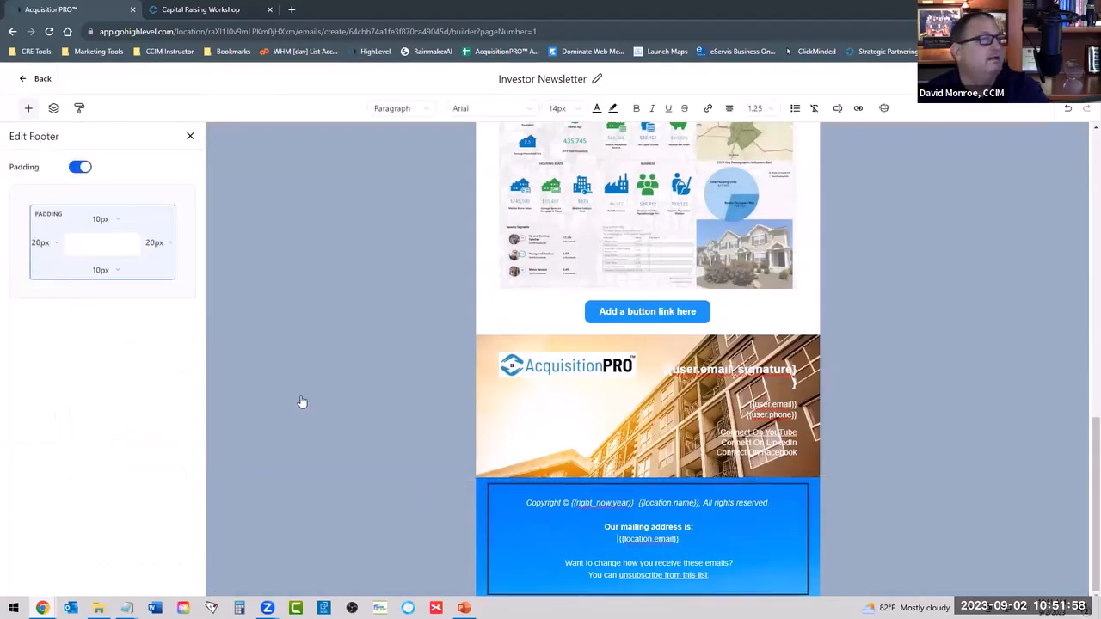
click(303, 508)
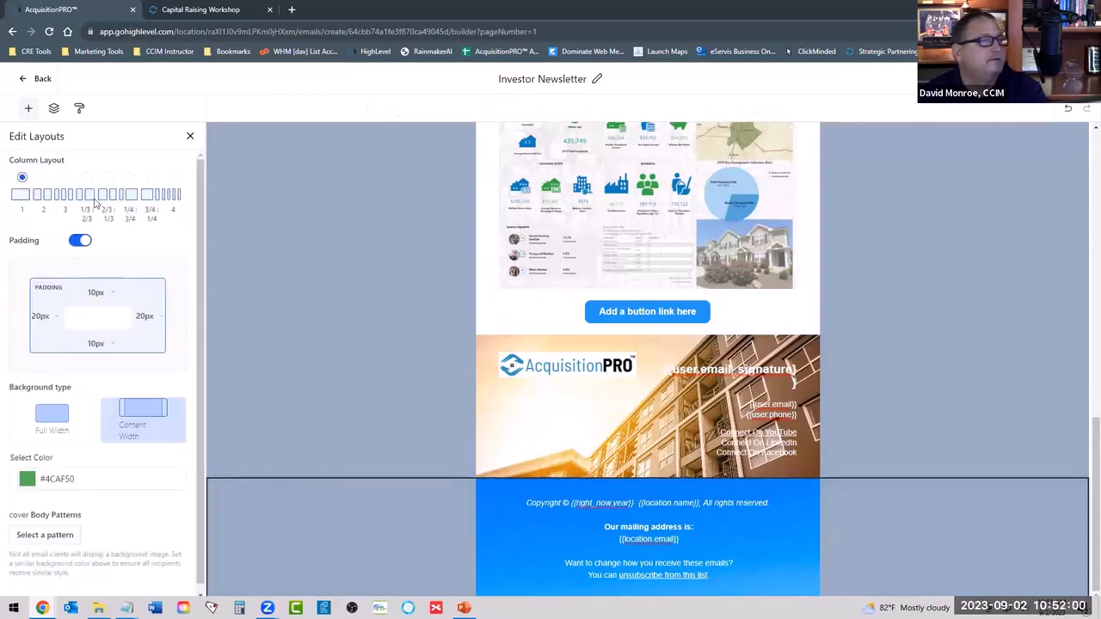
scroll(99, 430, down, 1)
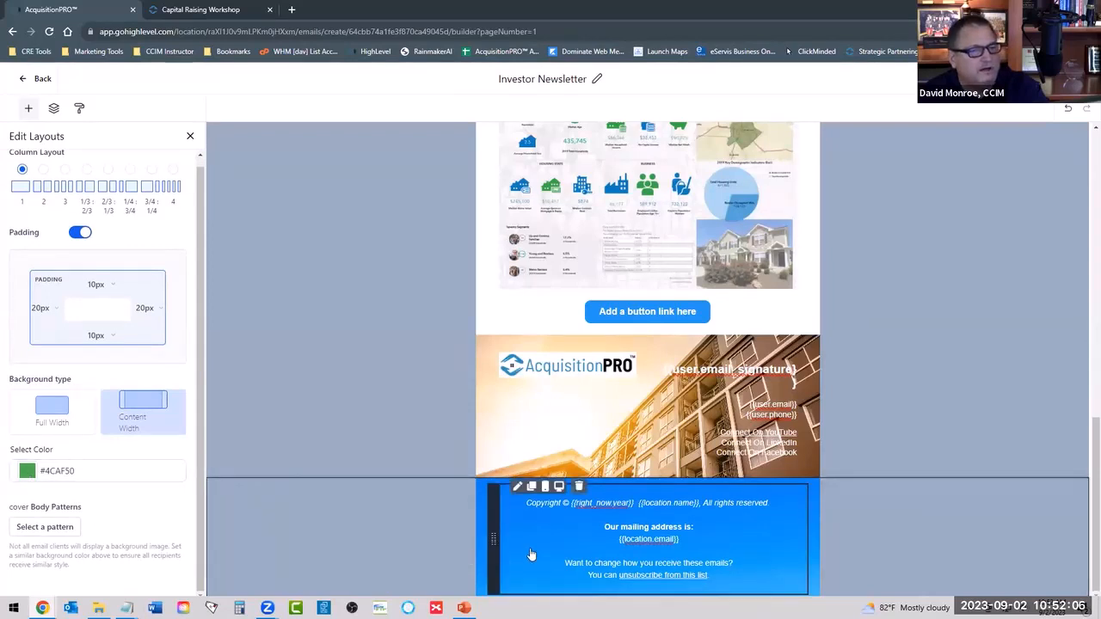
click(516, 487)
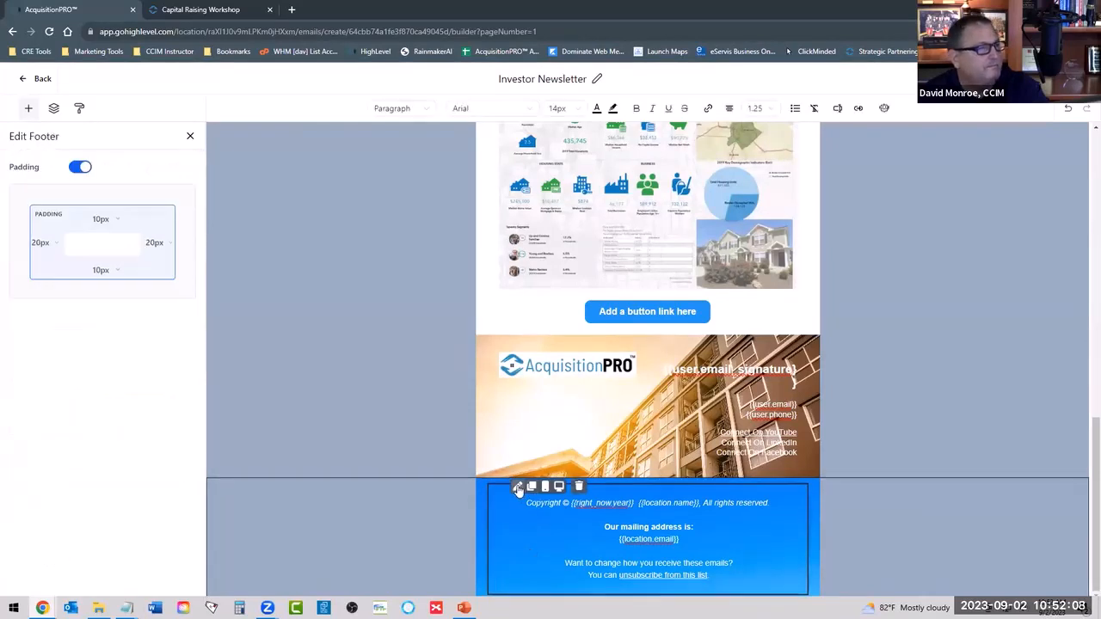
click(53, 109)
click(80, 109)
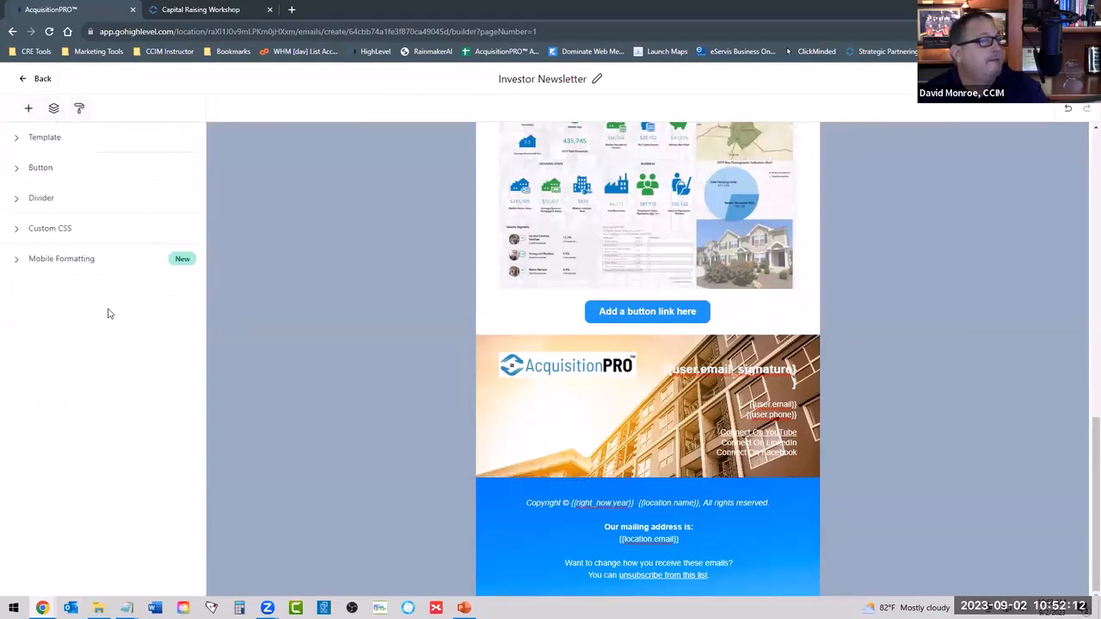
click(53, 109)
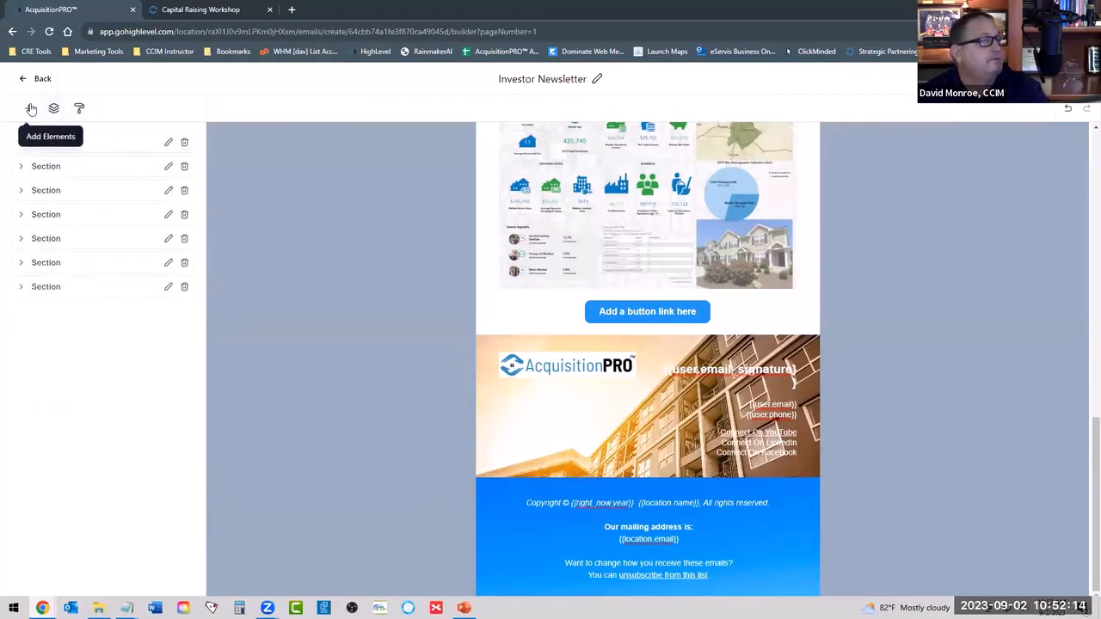
click(29, 108)
Set the background color of the newsletter's footer section to the blue #4B4EB3FF.
click(54, 109)
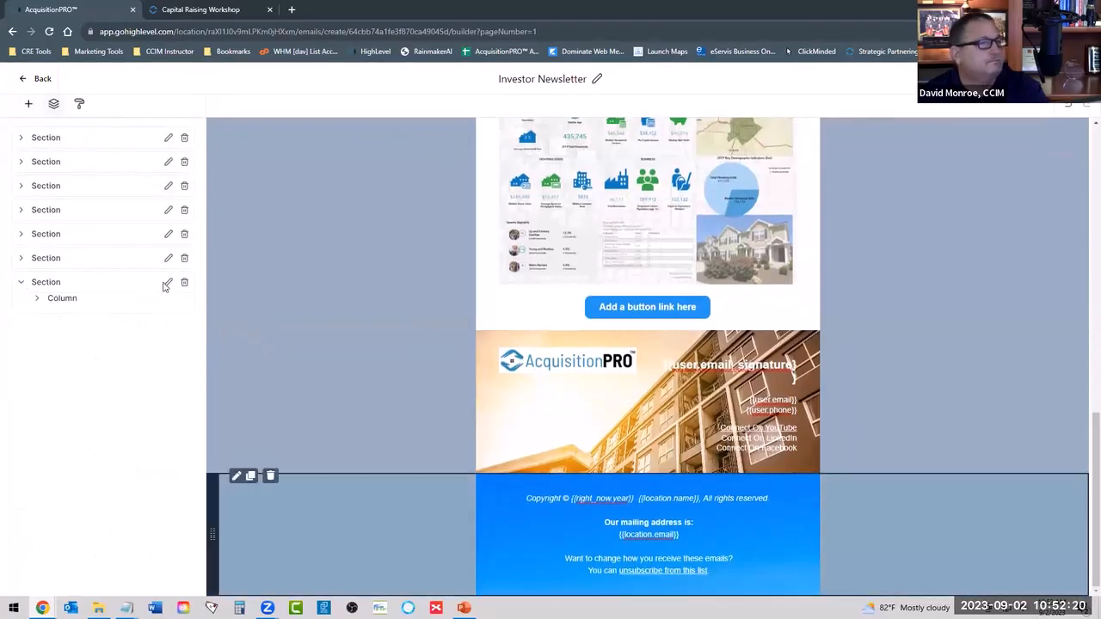
click(142, 302)
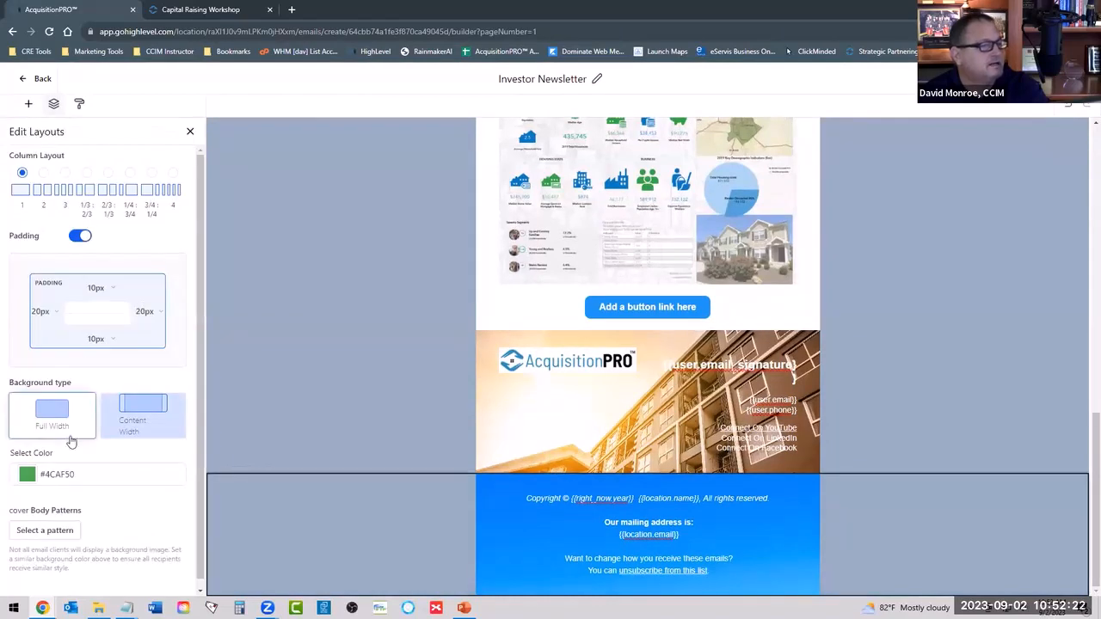
click(28, 473)
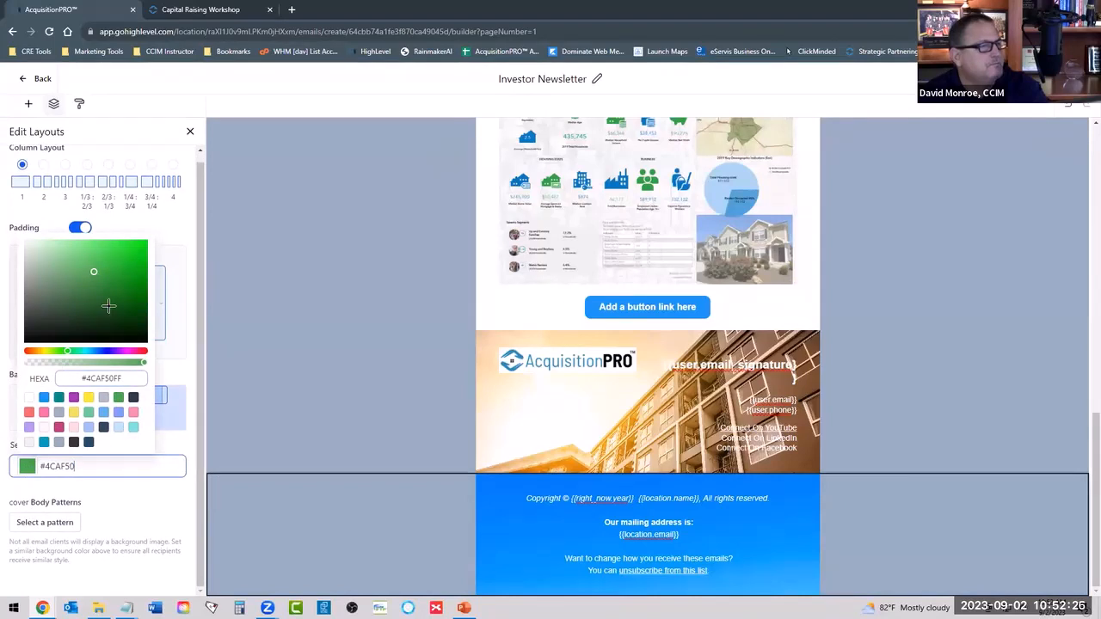
click(95, 271)
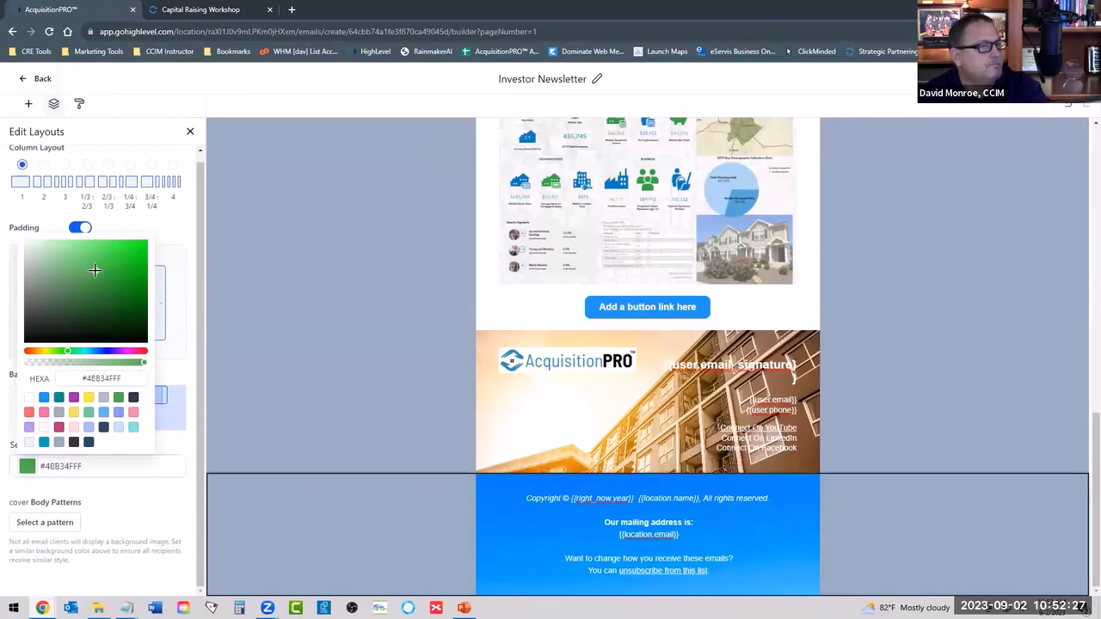
click(104, 350)
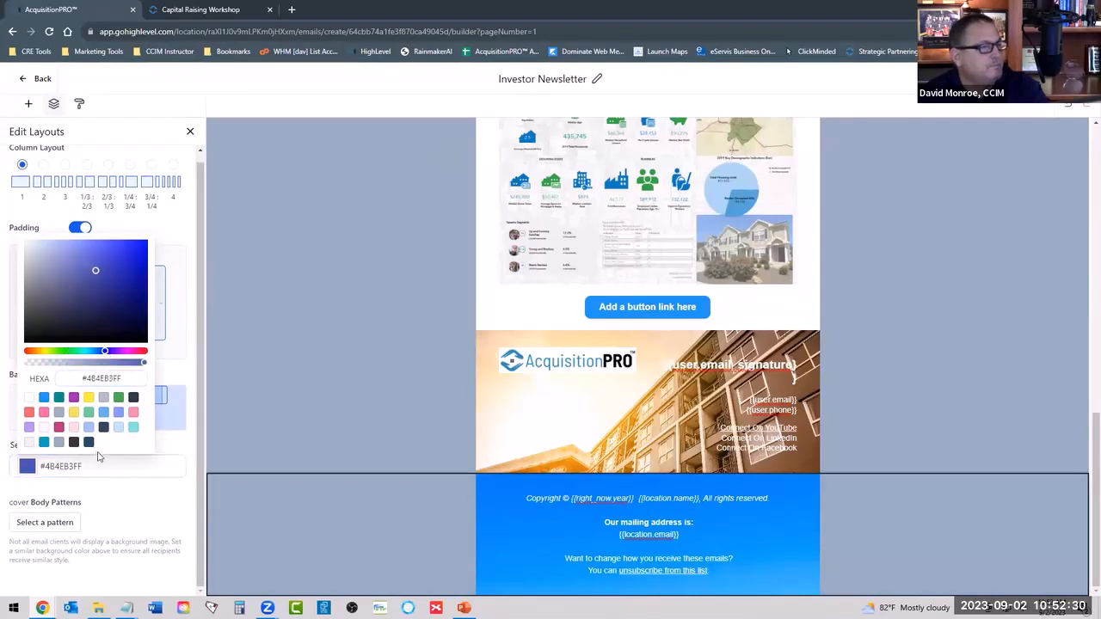
click(103, 499)
click(373, 522)
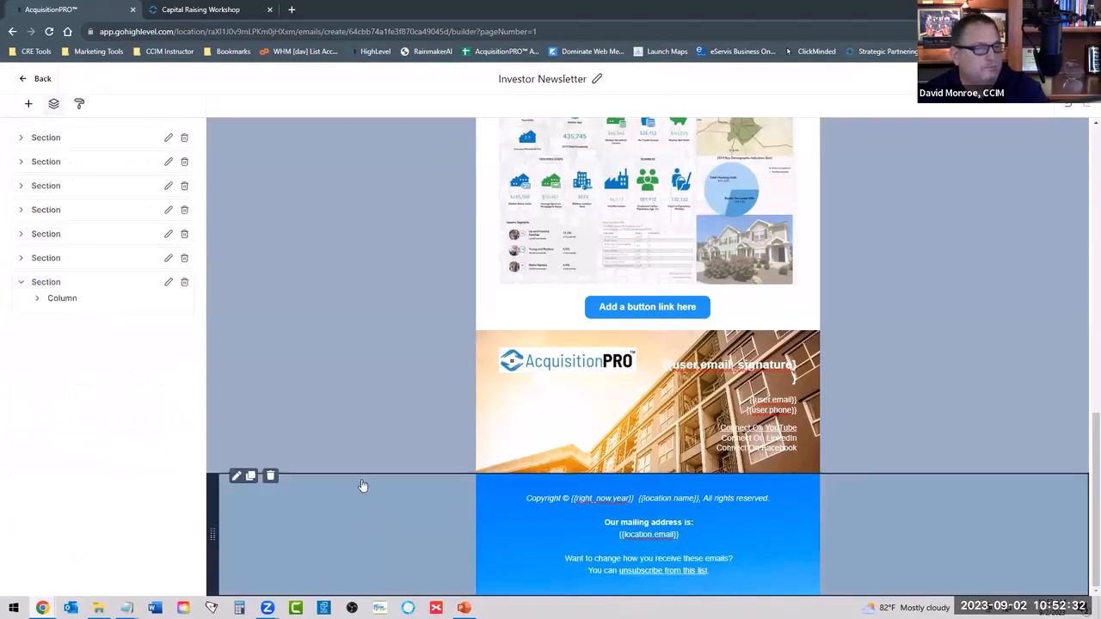
Compare the footer section's layout settings with its text block settings to find what controls the blue background.
click(525, 557)
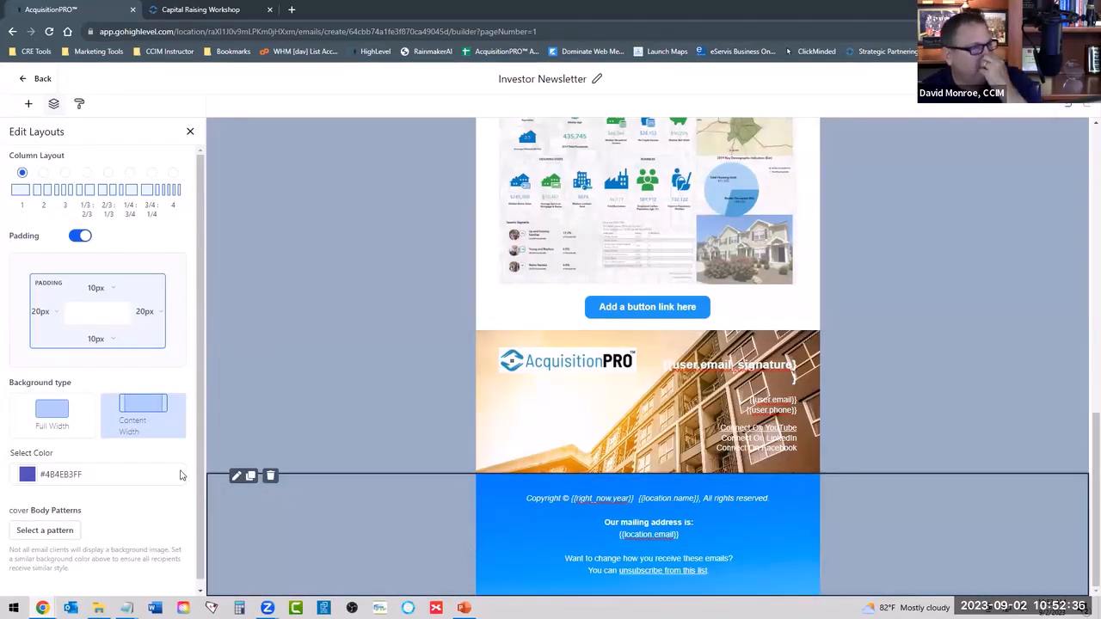
click(812, 524)
click(893, 521)
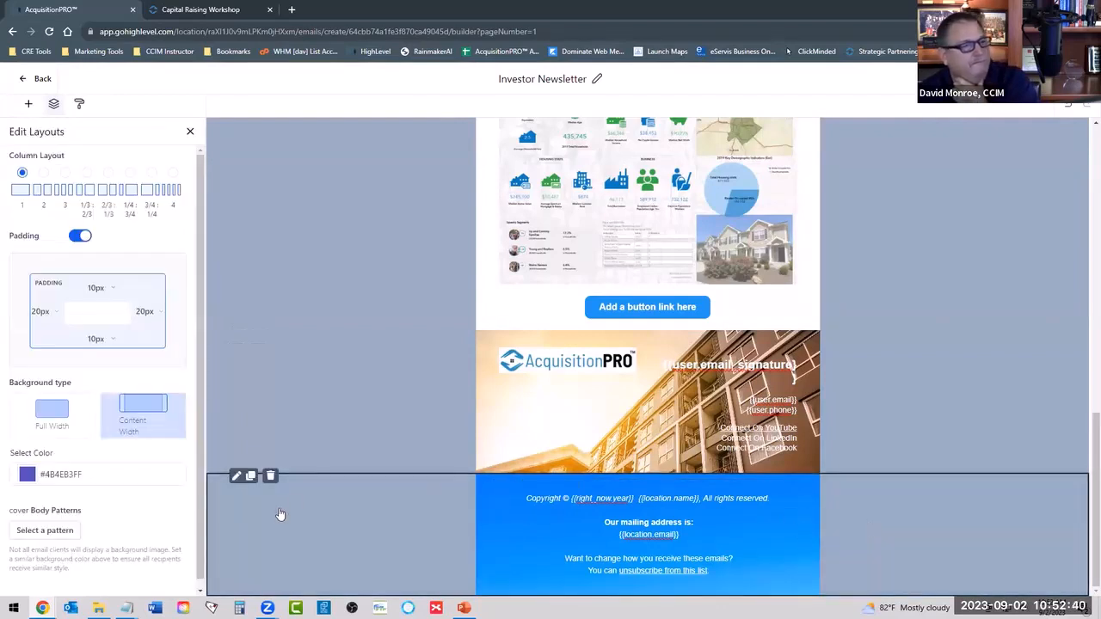
click(235, 475)
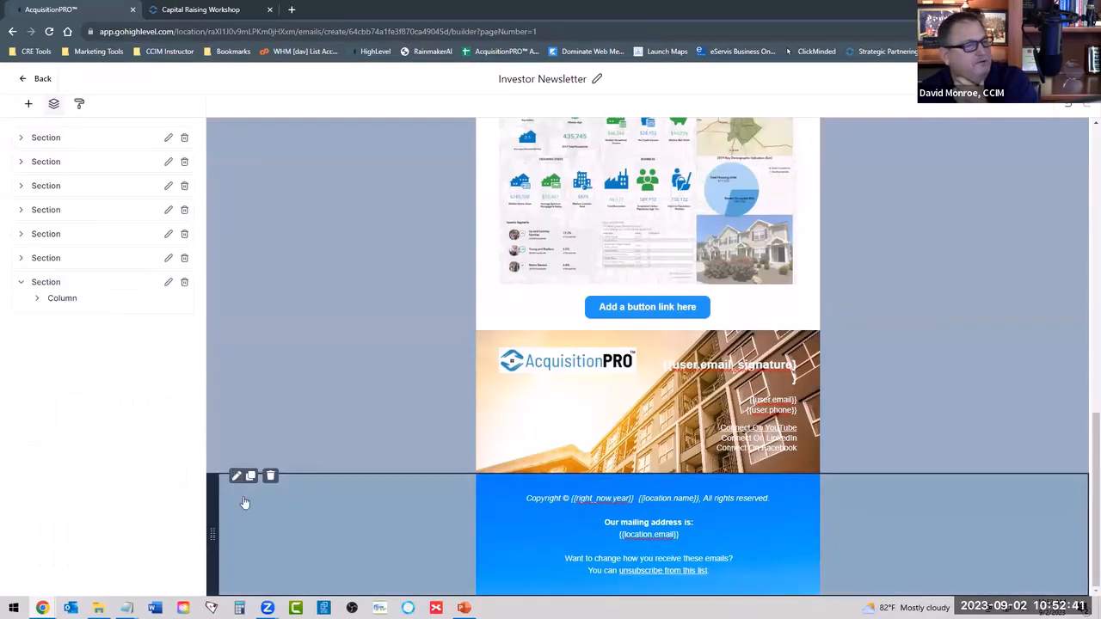
click(461, 528)
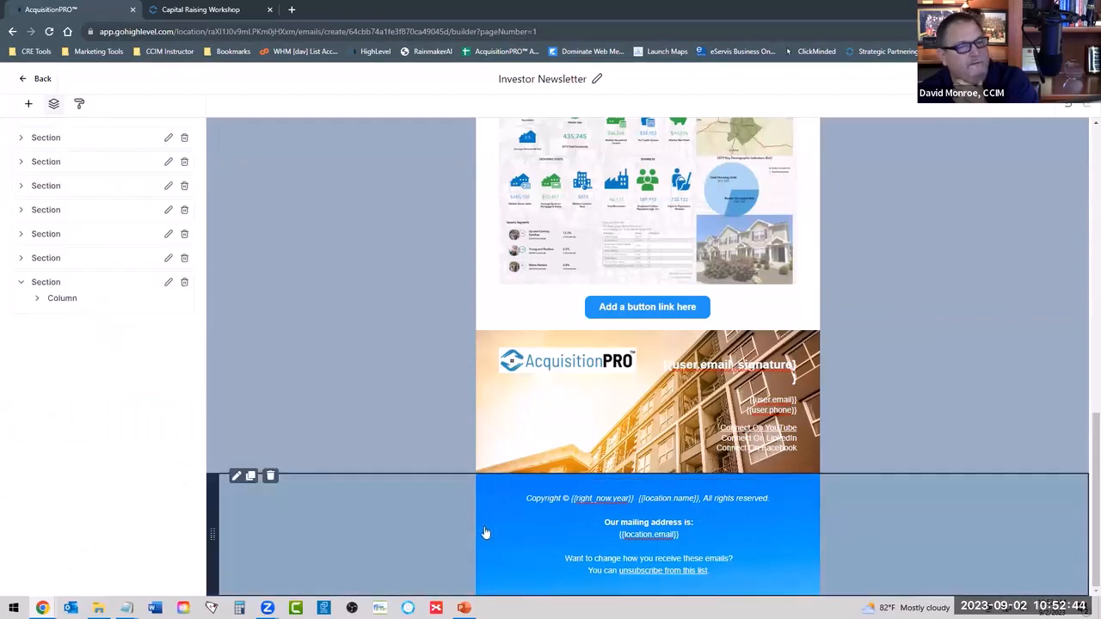
click(493, 530)
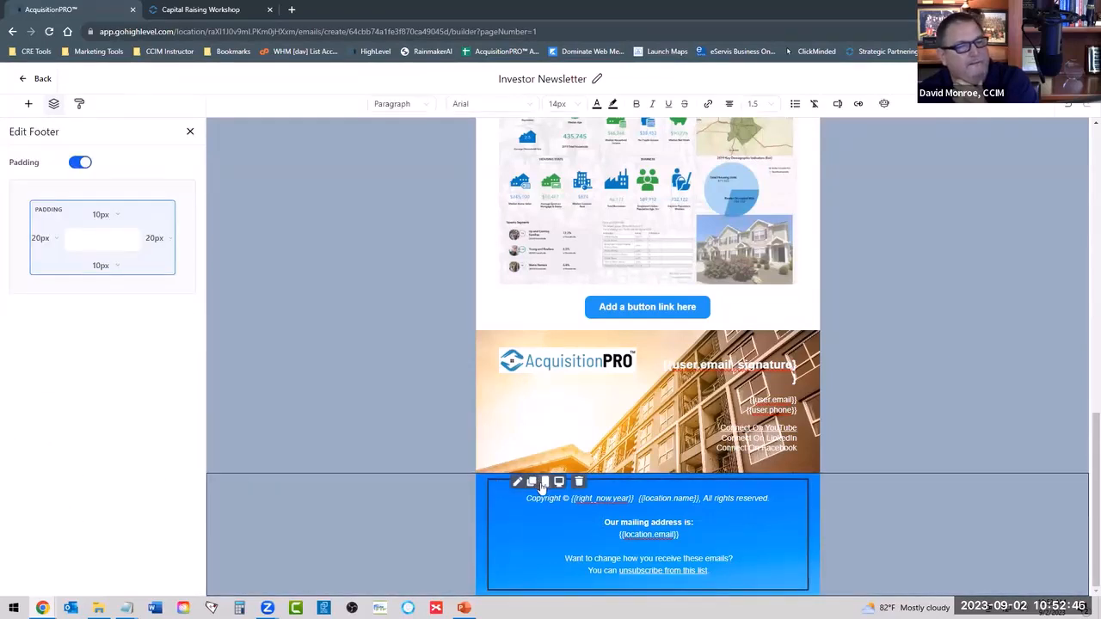
click(558, 543)
scroll(573, 467, up, 5)
scroll(574, 468, up, 1)
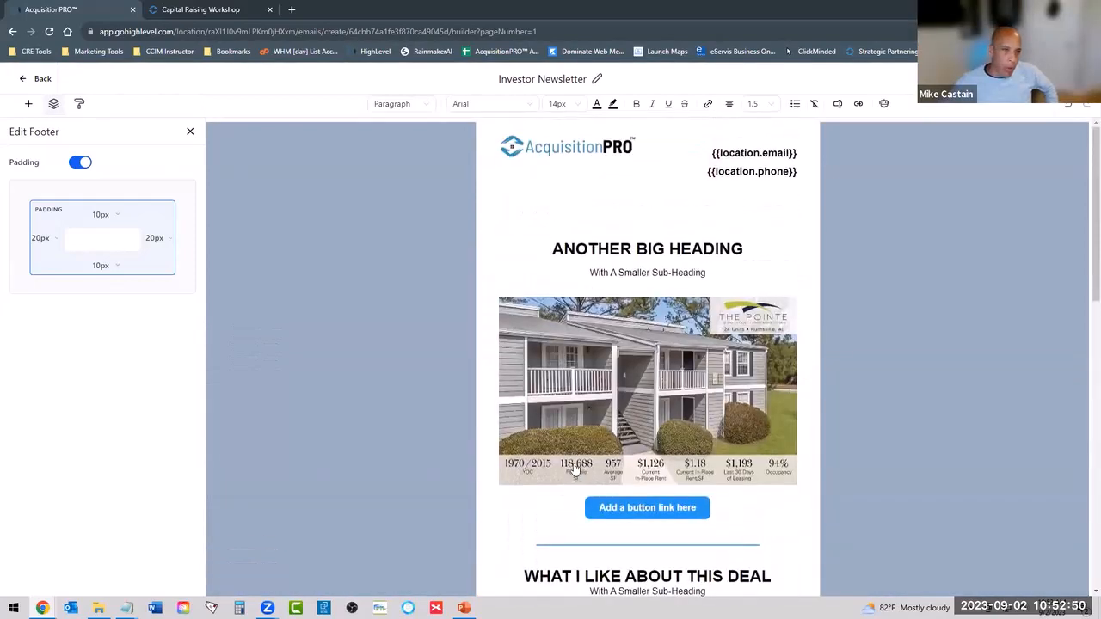
scroll(505, 417, down, 7)
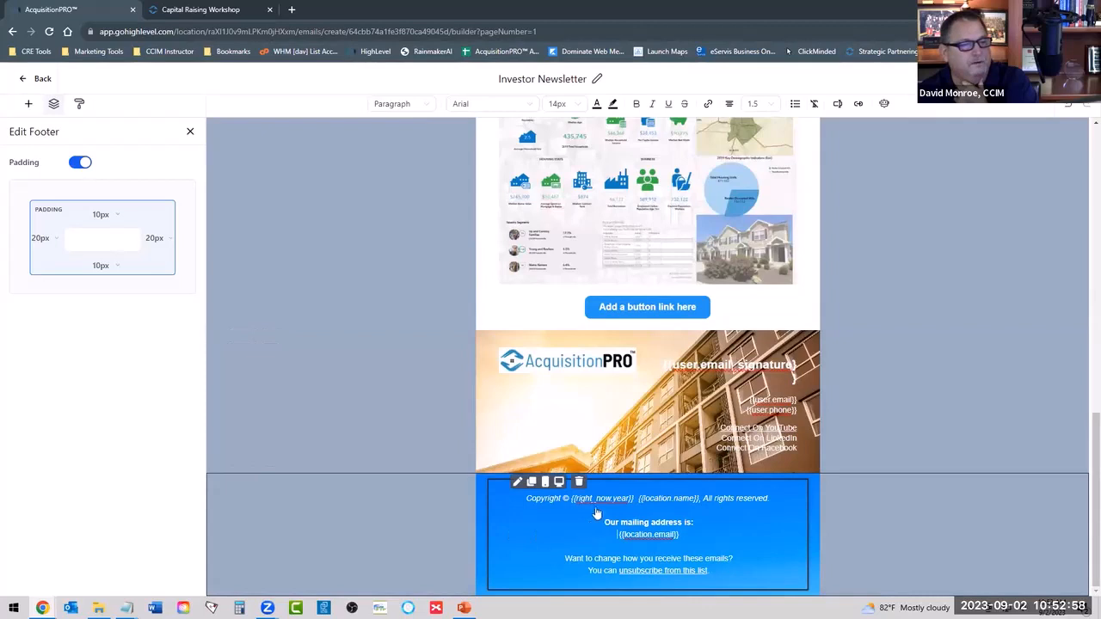
click(813, 497)
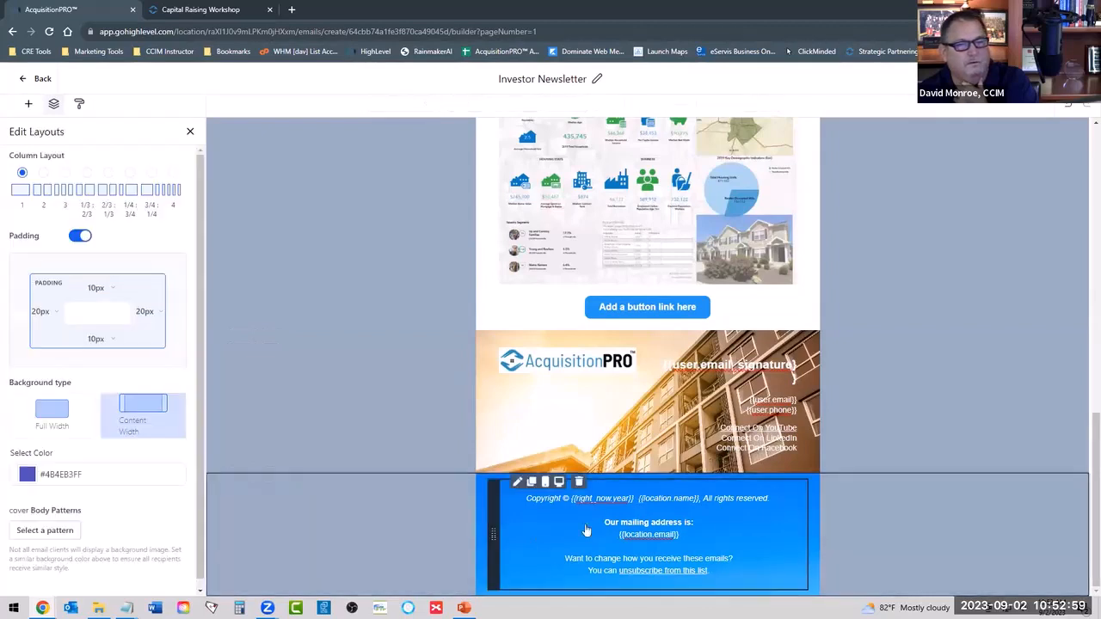
click(525, 523)
click(759, 539)
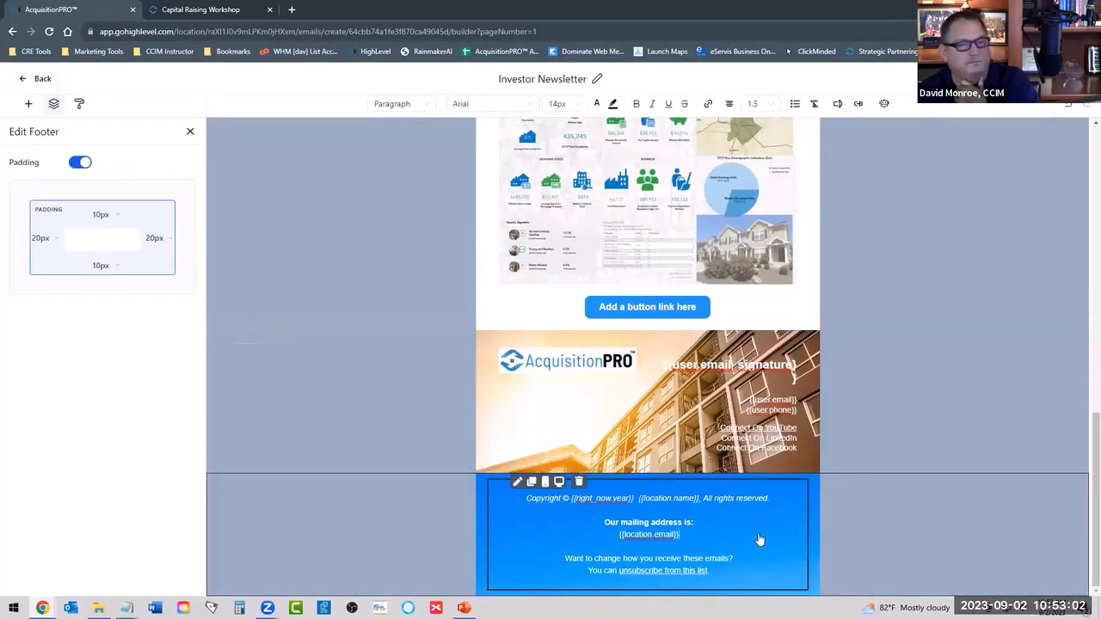
Examine the custom background pattern applied to the footer section and return to its layout settings.
click(480, 527)
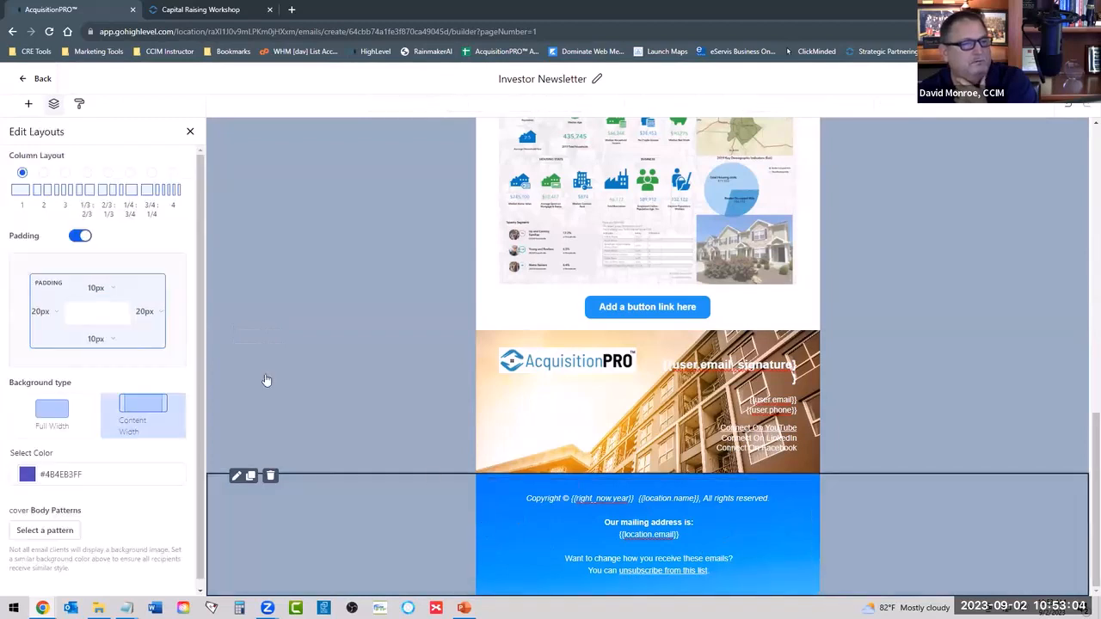
click(73, 531)
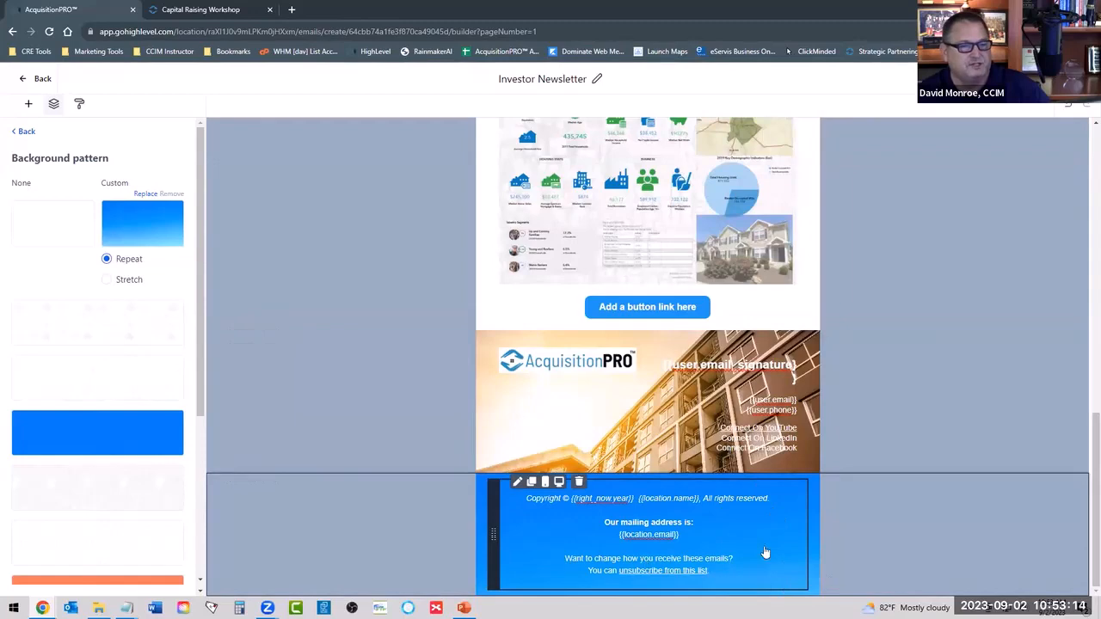
mouse_move(138, 238)
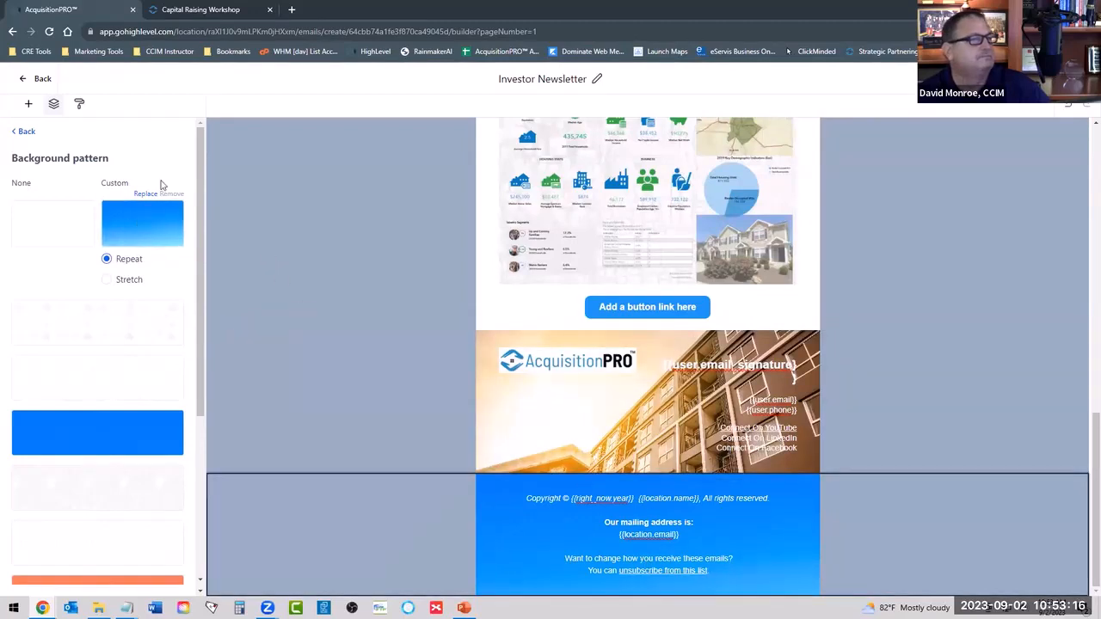
click(25, 133)
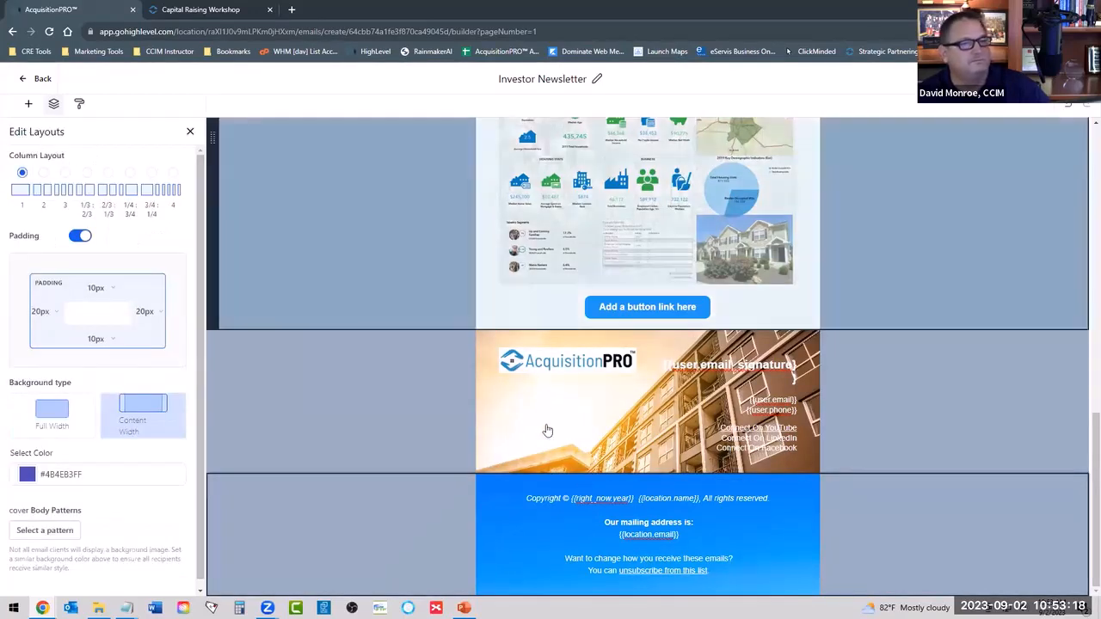
Leave the Investor Newsletter editor for the email templates list, discarding the unsaved changes.
scroll(546, 425, up, 10)
scroll(484, 457, down, 10)
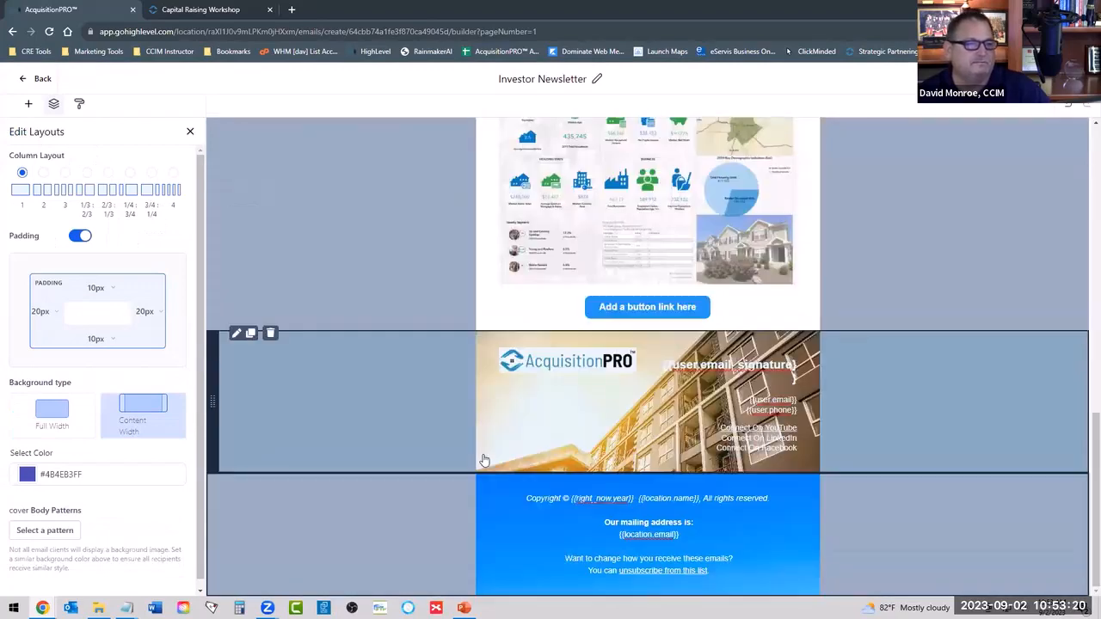
scroll(485, 460, up, 10)
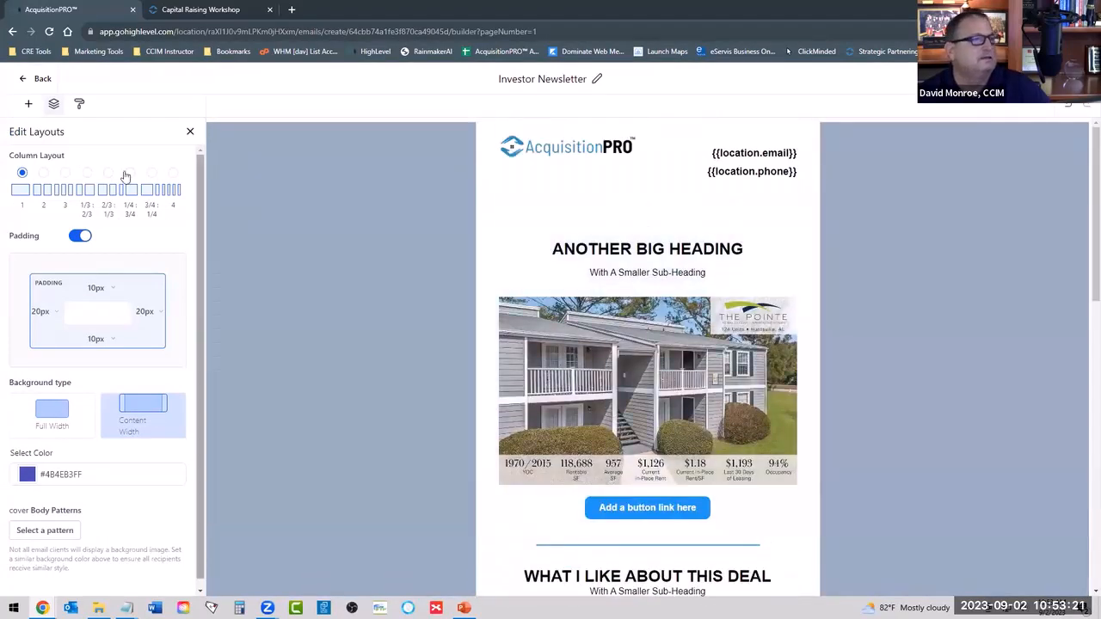
click(35, 80)
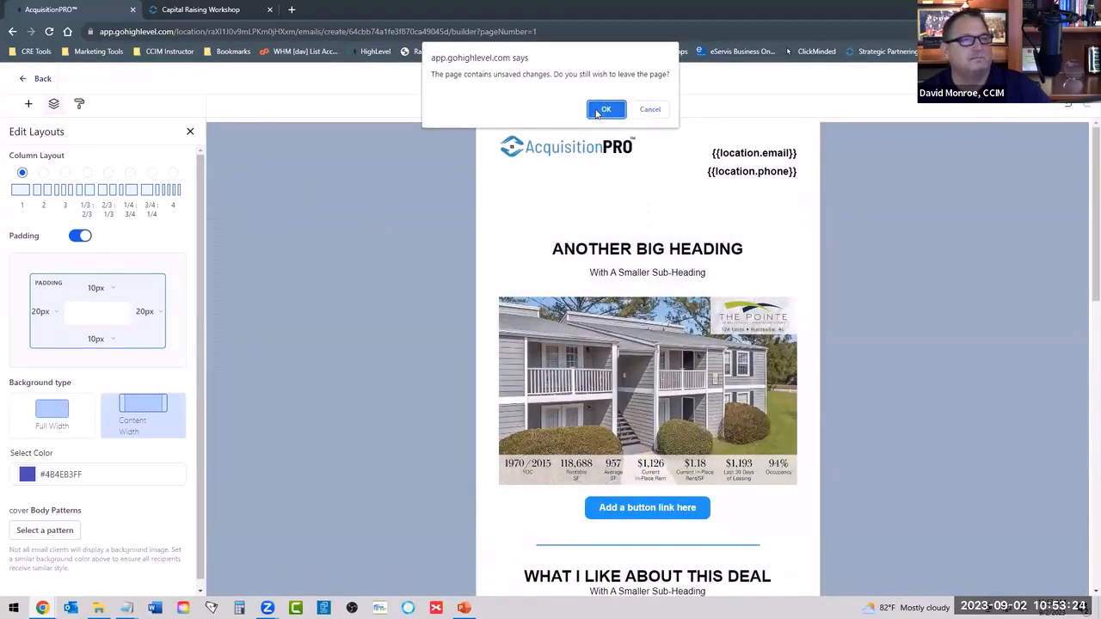
click(600, 111)
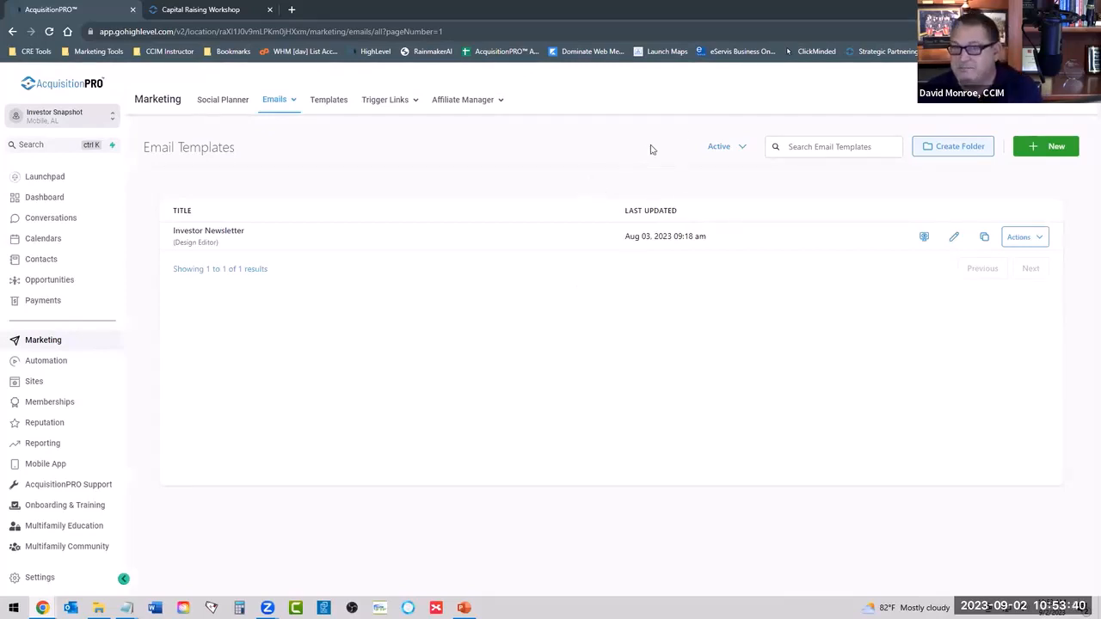
Open the Investor Leads funnel from the account's Sites area.
click(32, 383)
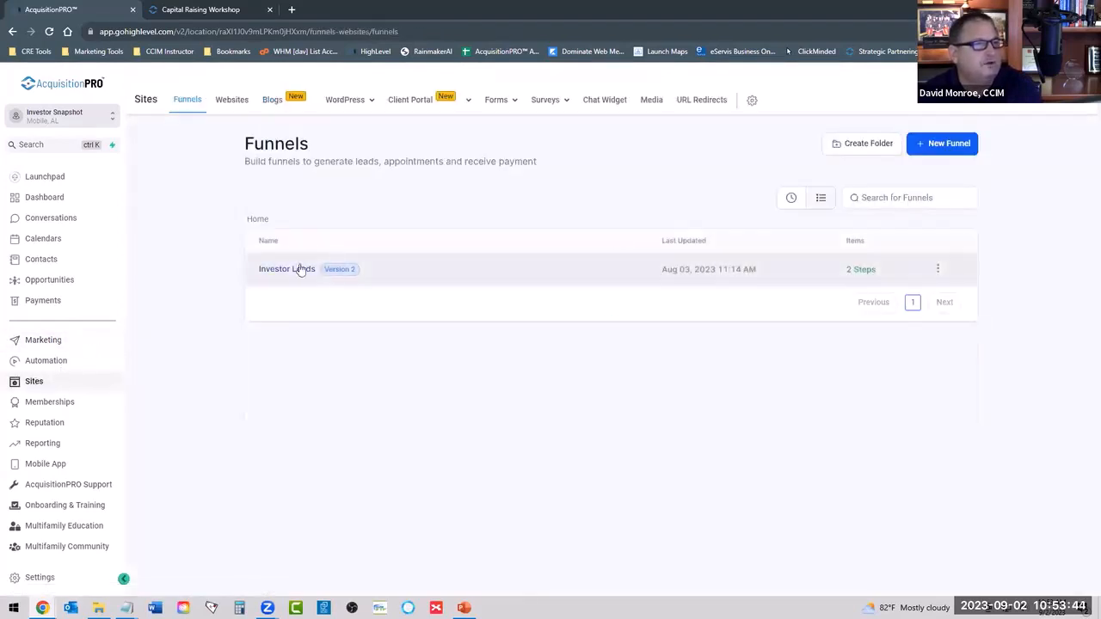
click(274, 270)
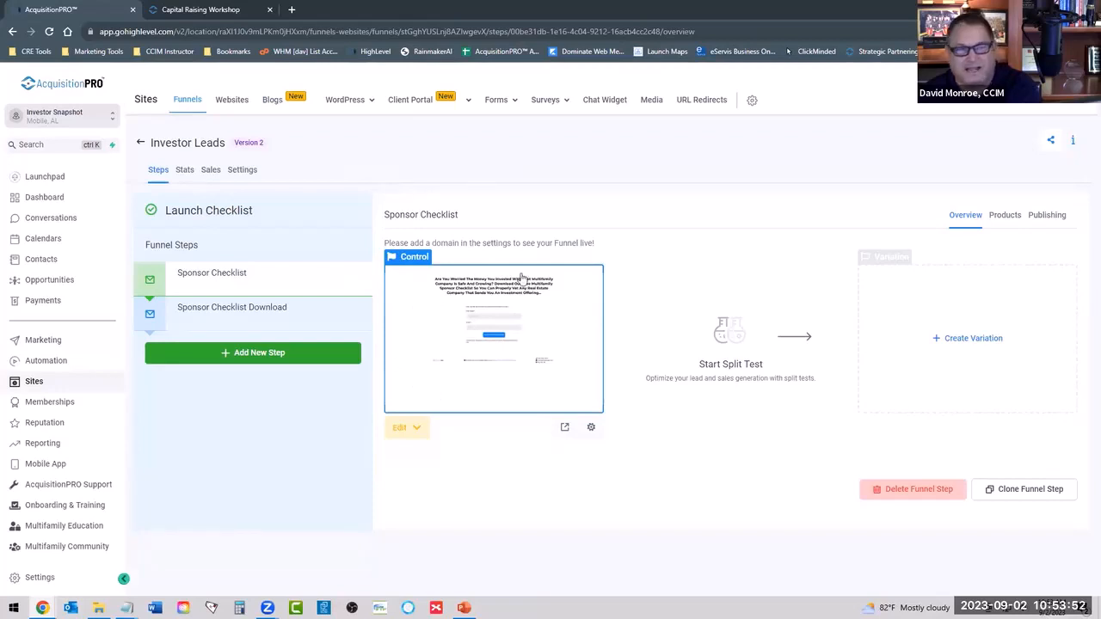
View the funnel's Sponsor Checklist Download step and return to the Sponsor Checklist step.
click(238, 313)
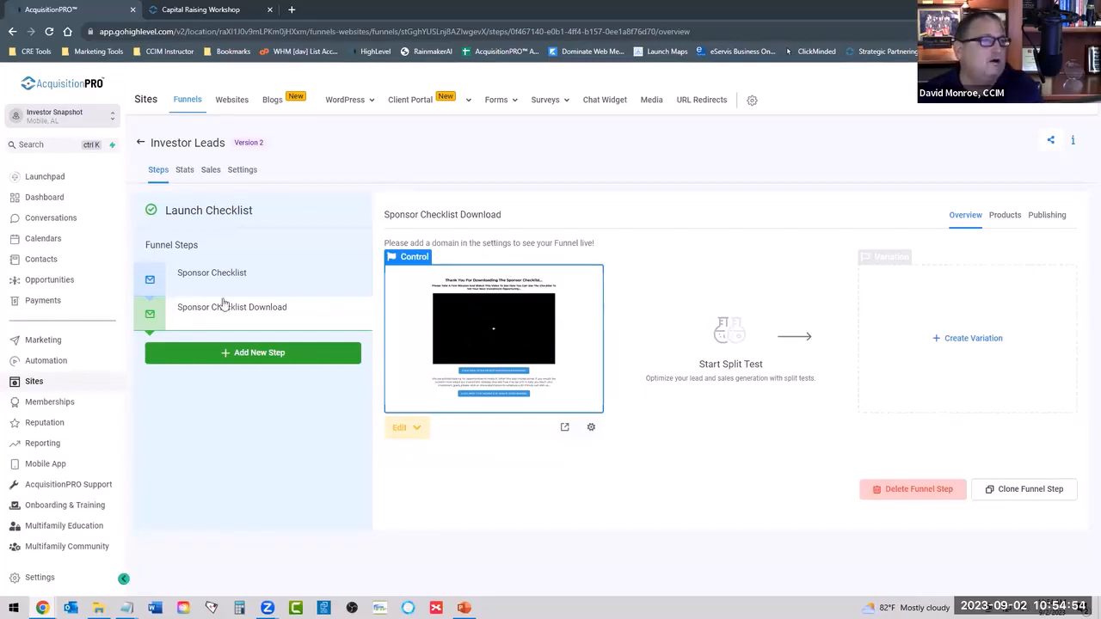
click(272, 279)
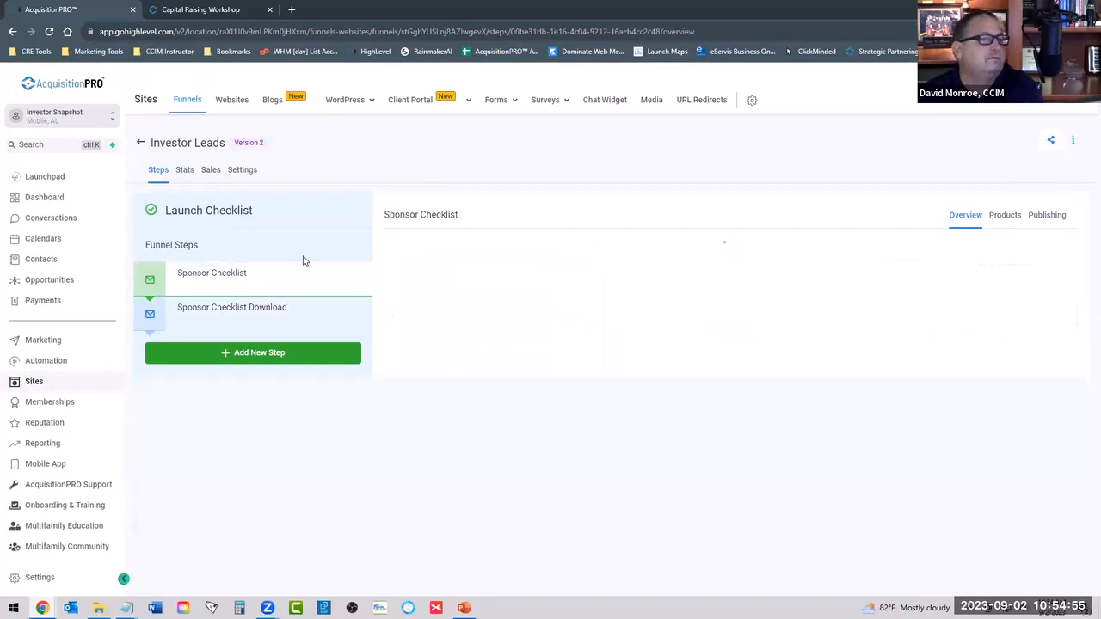
Review the Investor Leads funnel's settings, checking its path, favicon URL and available domains.
click(243, 171)
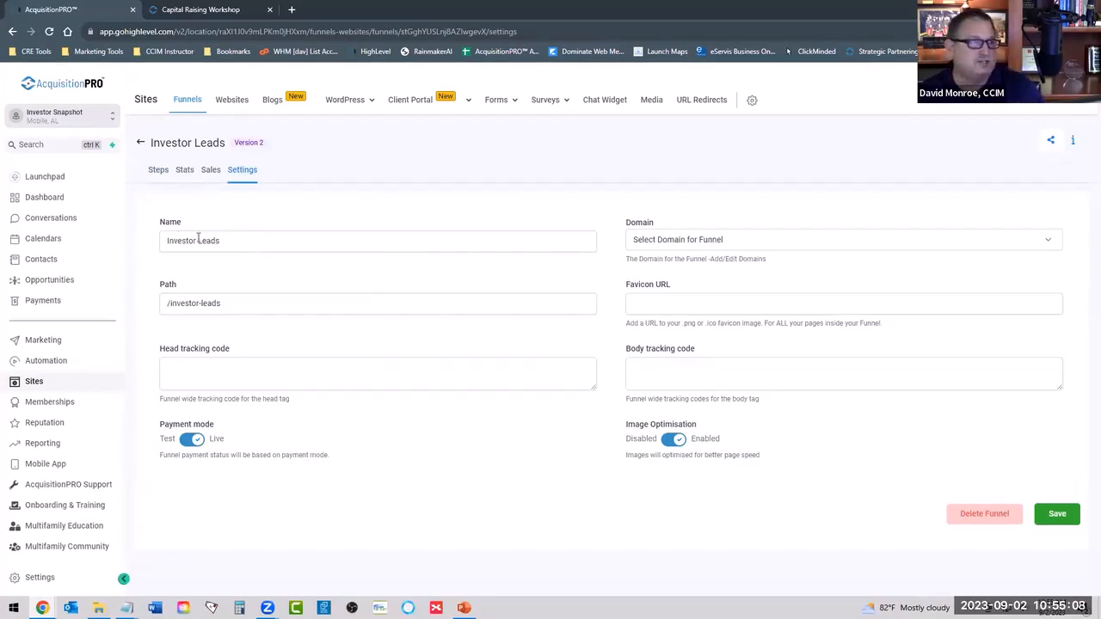
click(164, 304)
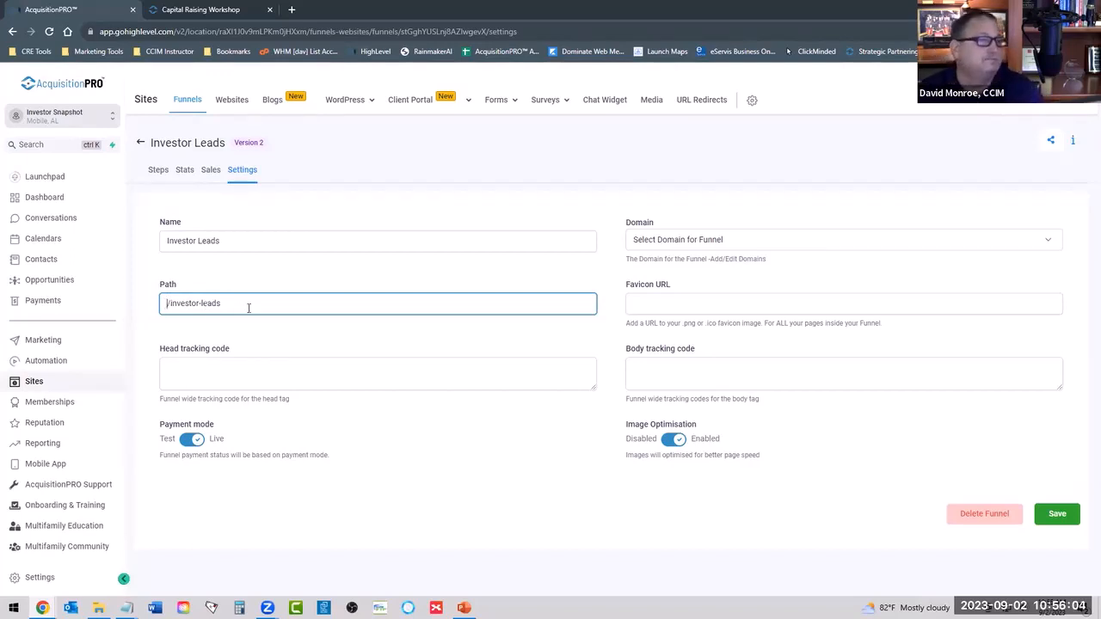
click(666, 307)
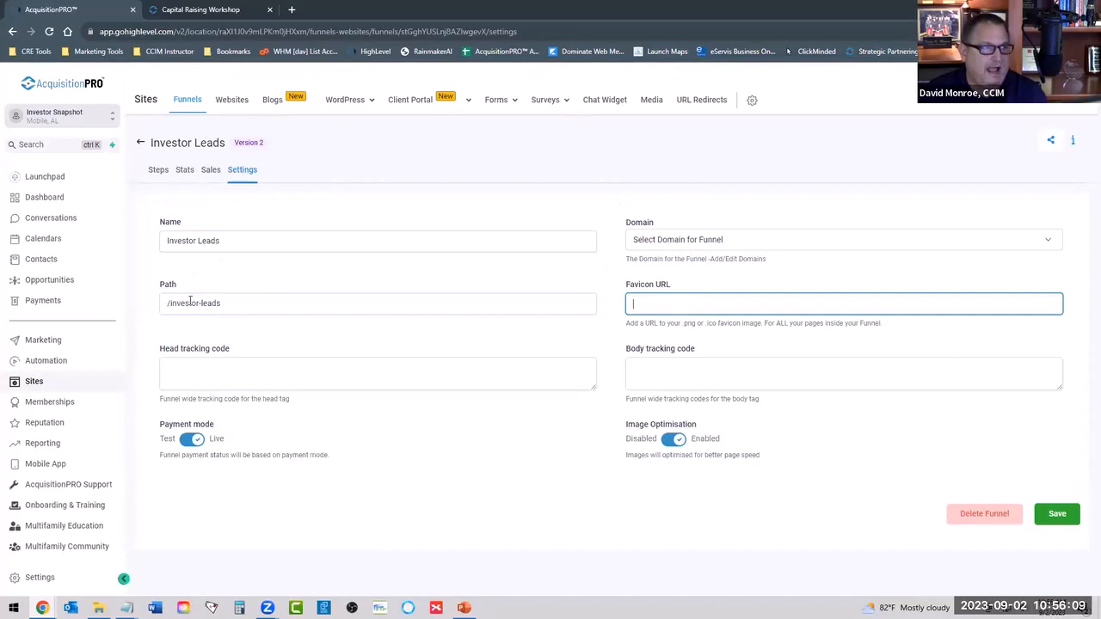
click(662, 239)
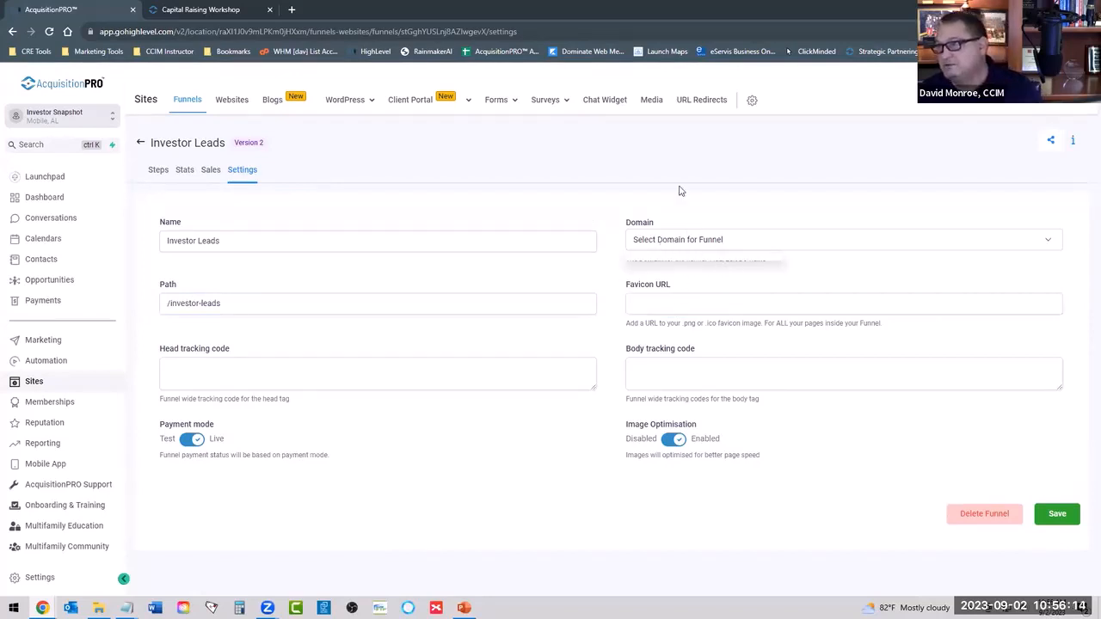
click(617, 211)
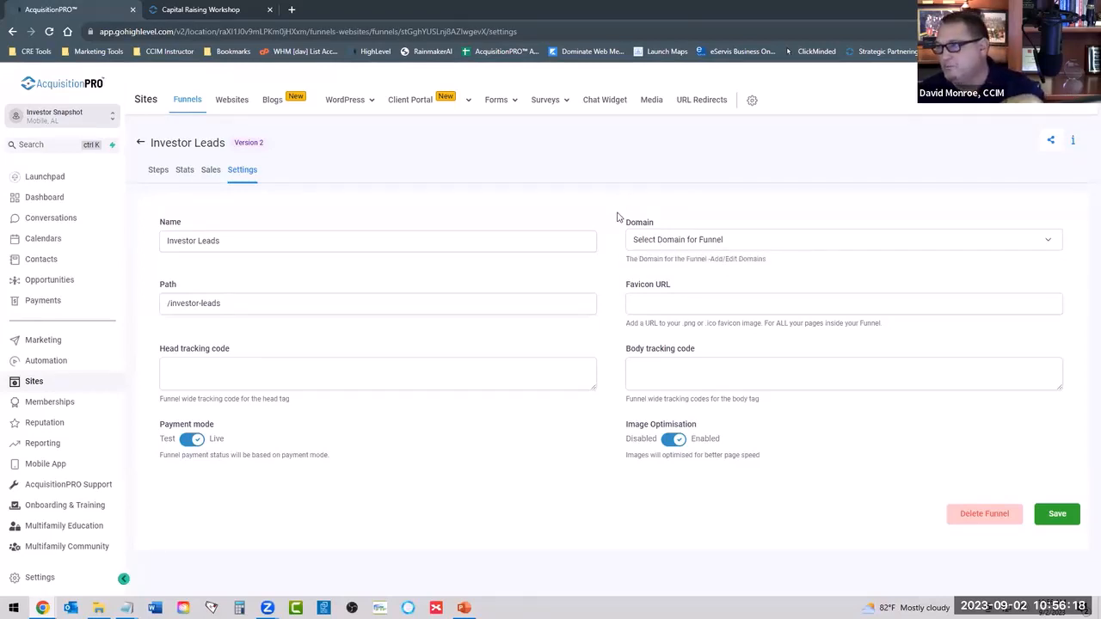
click(686, 250)
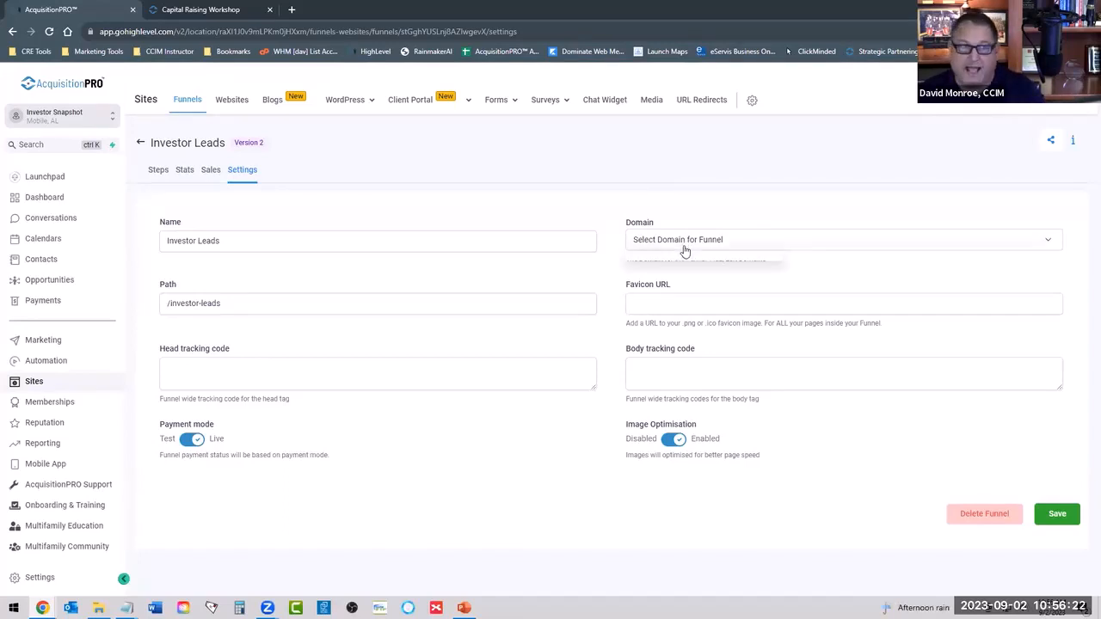
click(676, 213)
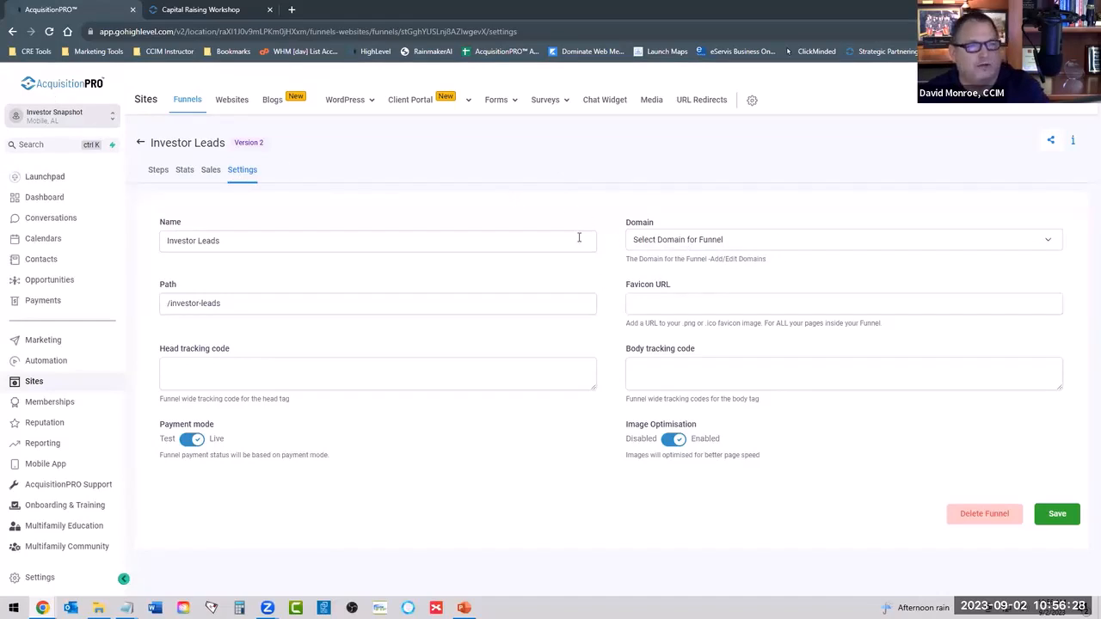
Check the funnel's page-view stats and open the Sponsor Checklist page for editing in the same tab.
click(183, 172)
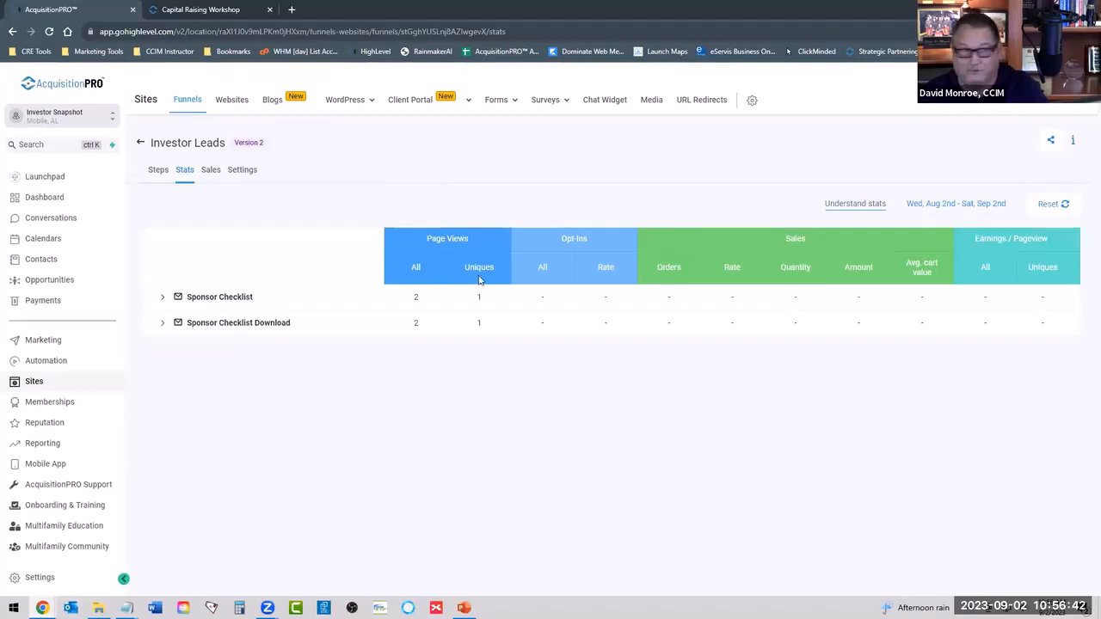
click(158, 171)
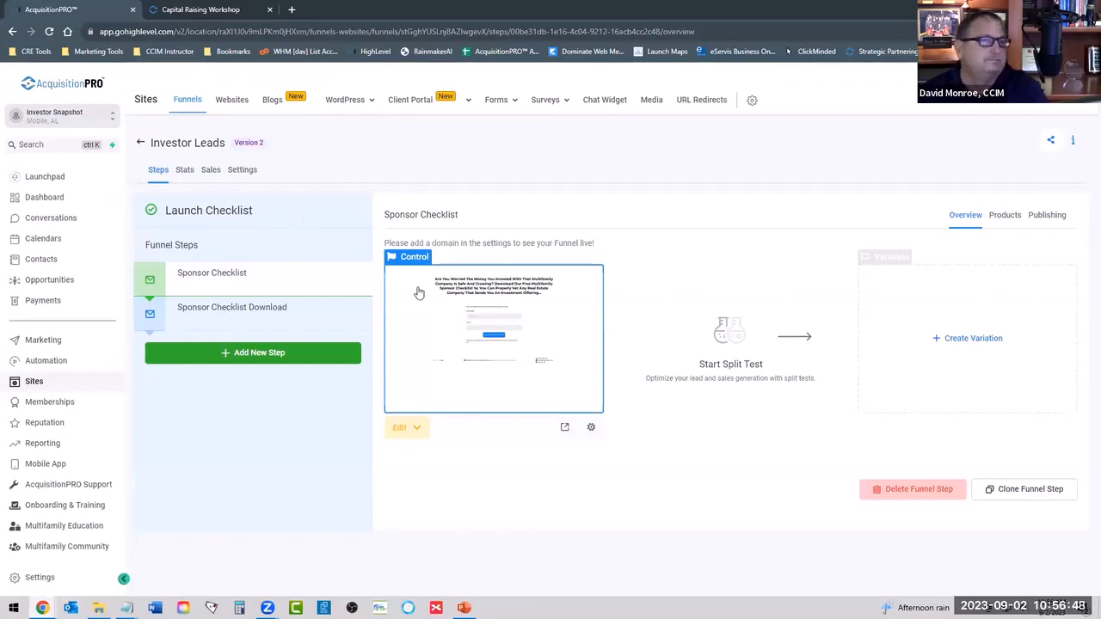
click(408, 428)
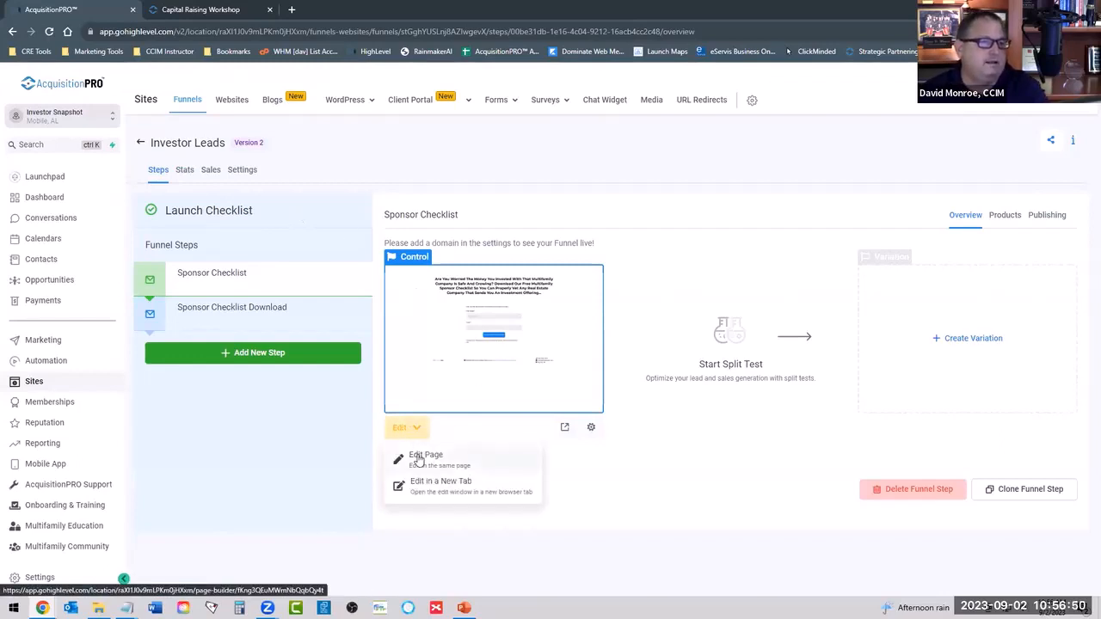
click(414, 455)
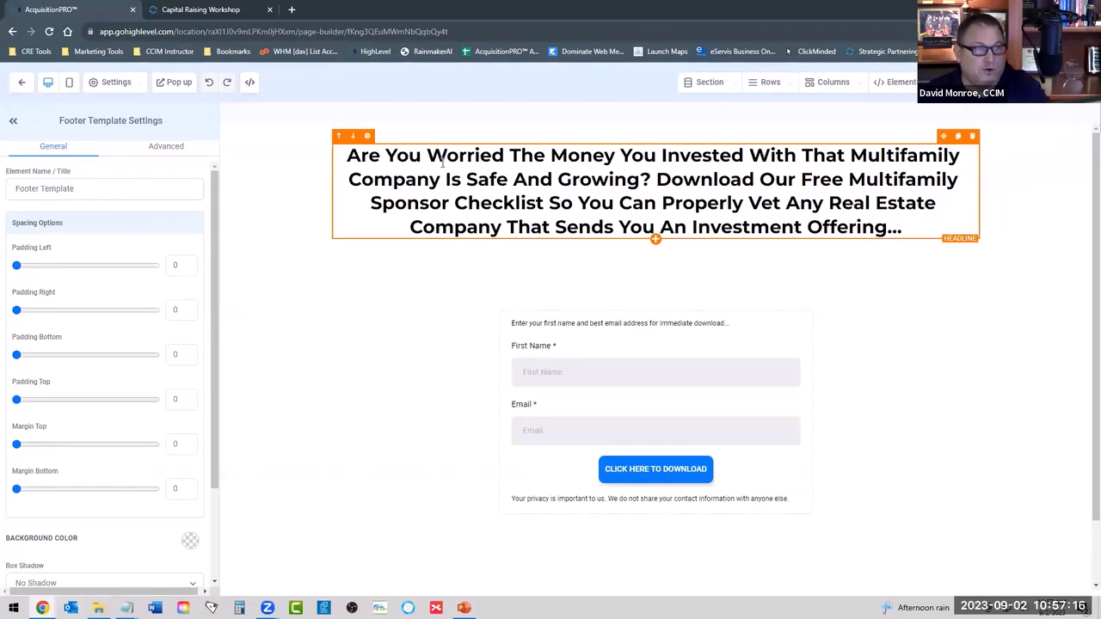
Examine the Sponsor Checklist page's headline text and the settings of its opt-in form element.
drag(346, 157, 942, 232)
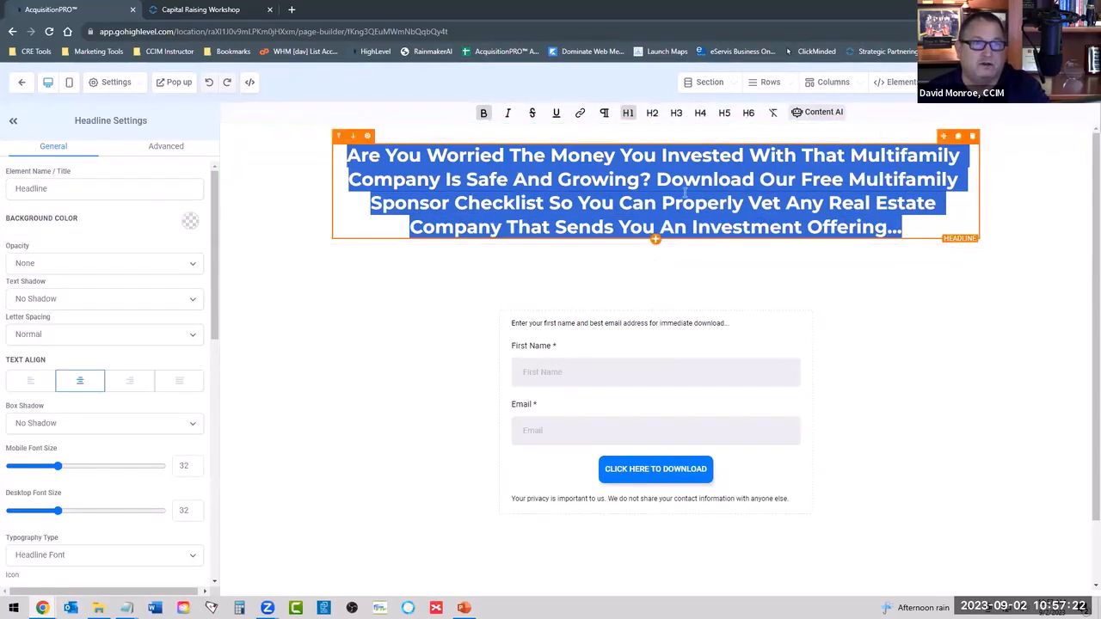
click(618, 191)
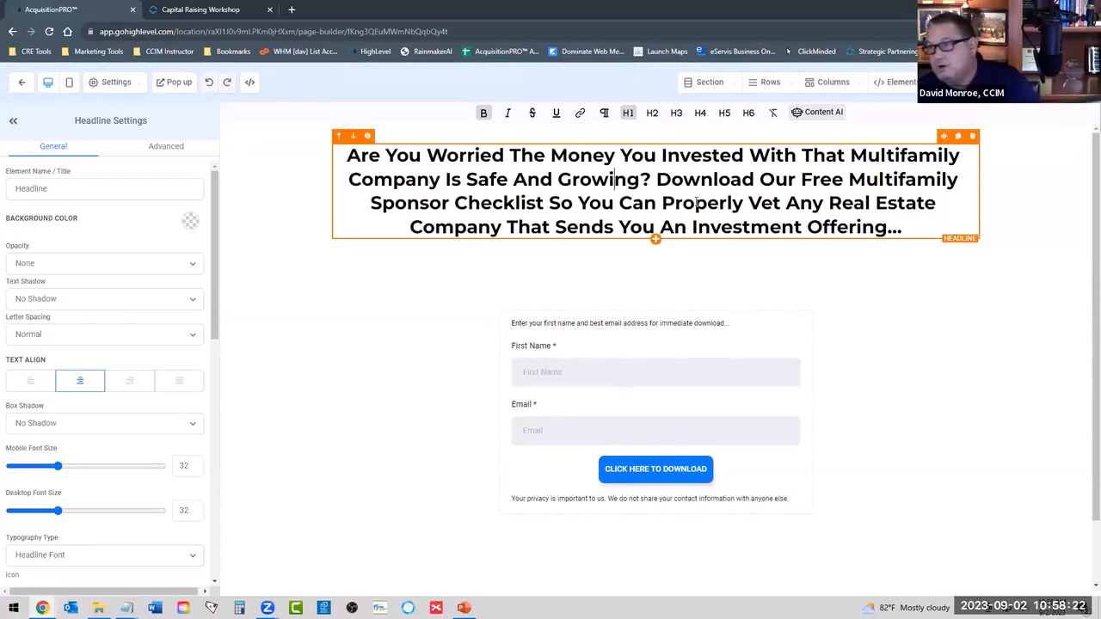
double_click(586, 181)
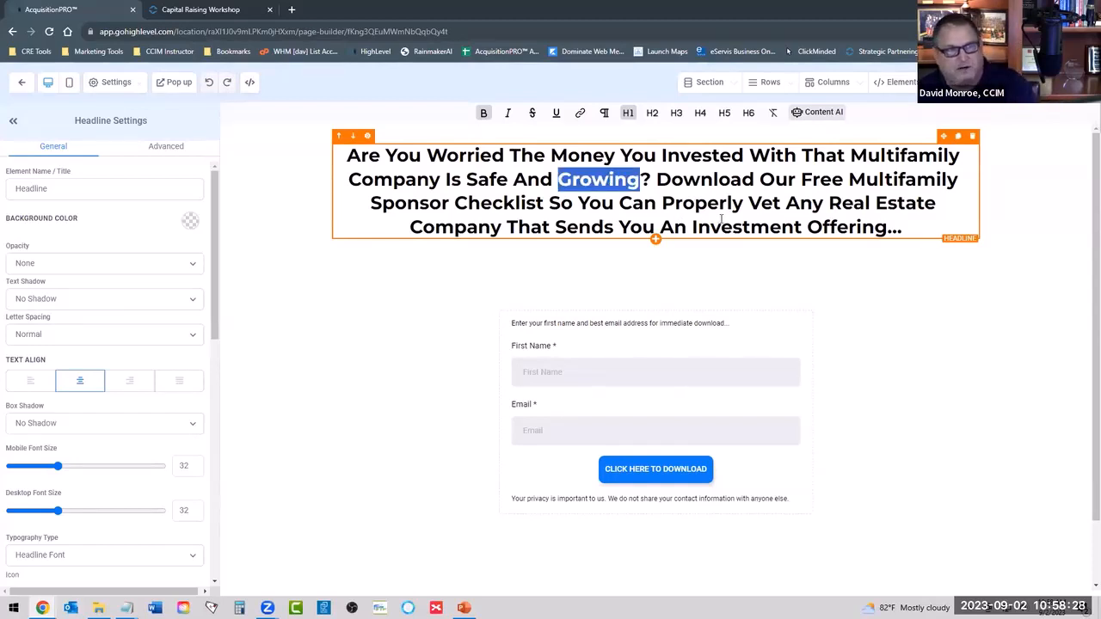
click(639, 386)
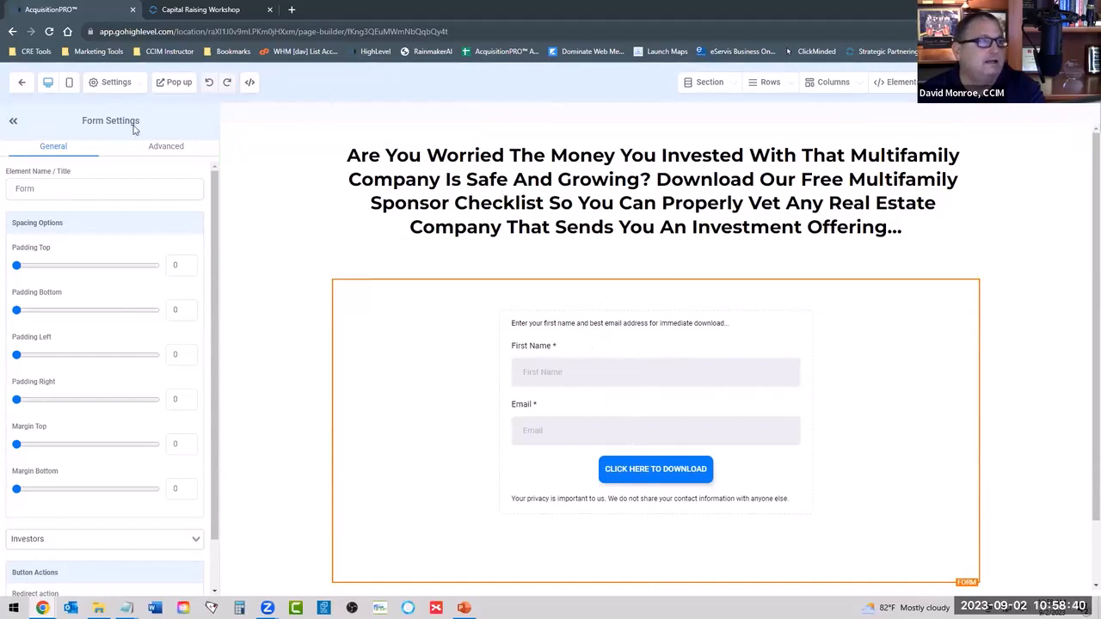
Leave the page editor and open the form builder list in a new browser tab.
click(21, 81)
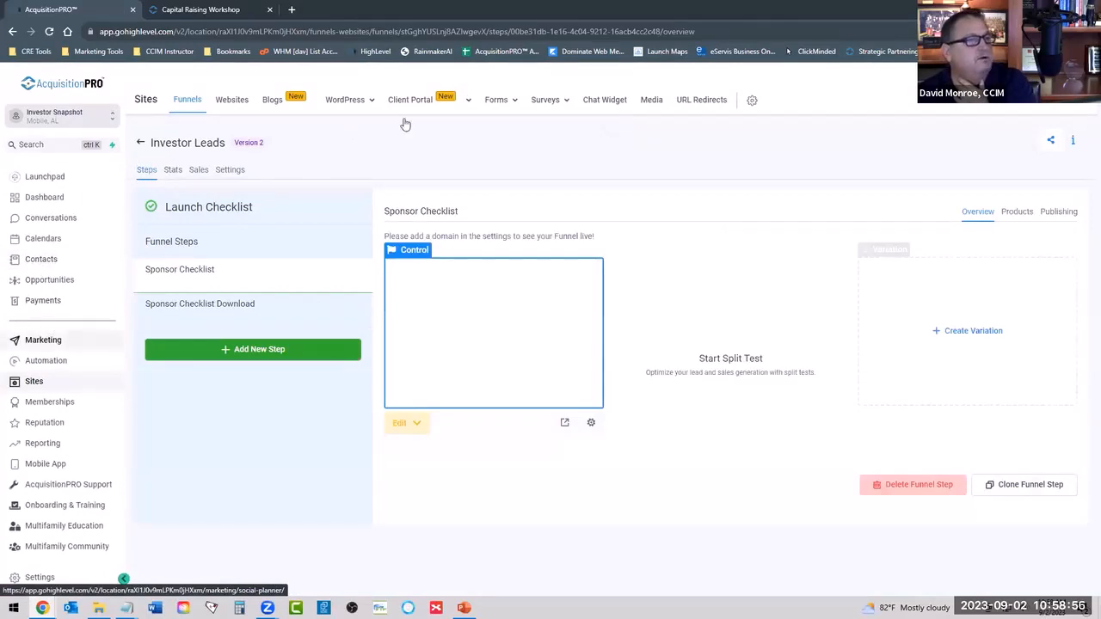
mouse_move(504, 101)
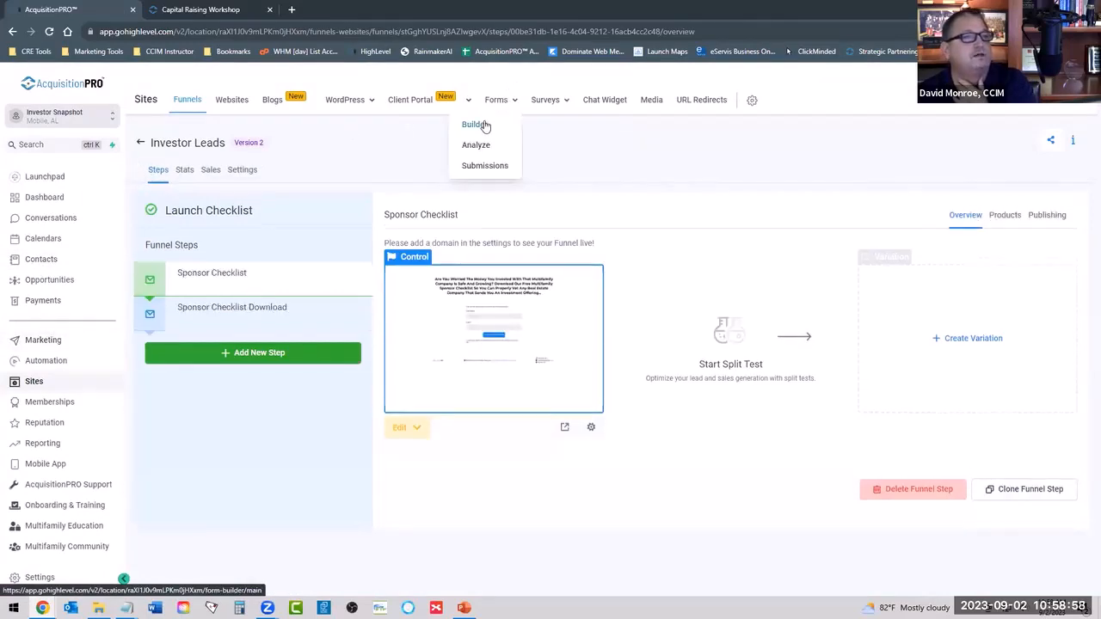
click(483, 125)
right_click(497, 125)
click(525, 130)
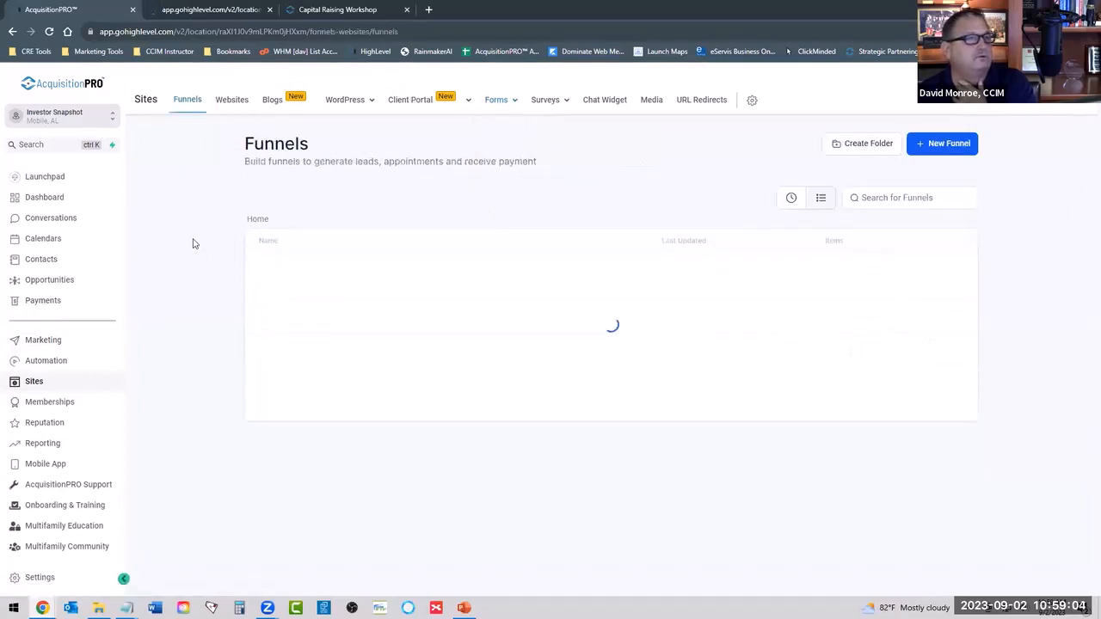
Reopen the Investor Leads funnel's Sponsor Checklist page for editing in the original browser tab.
click(293, 270)
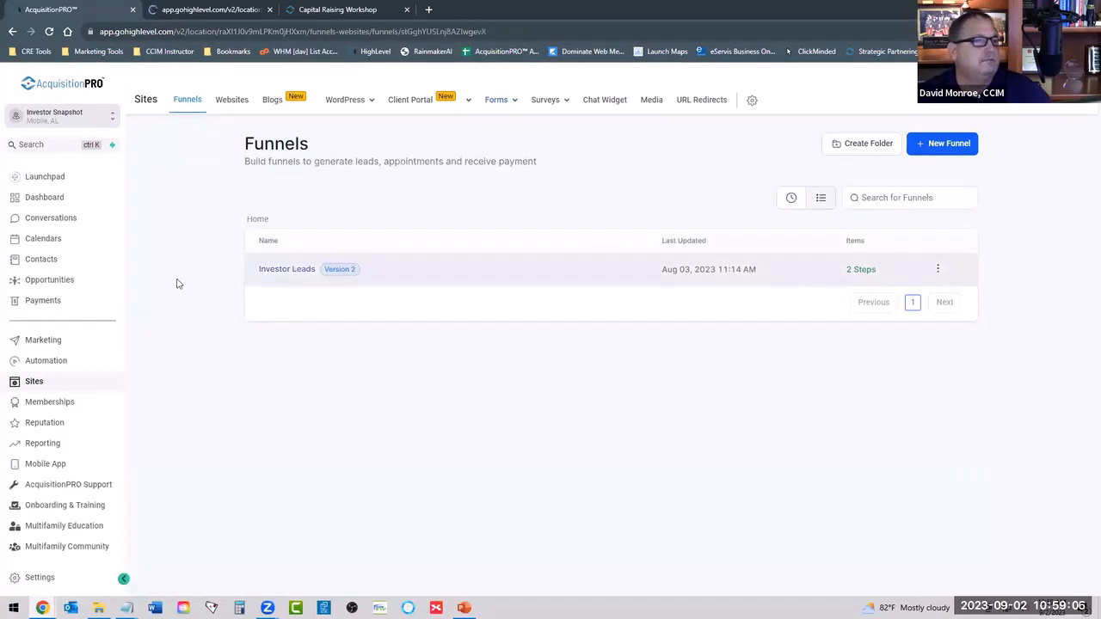
click(415, 430)
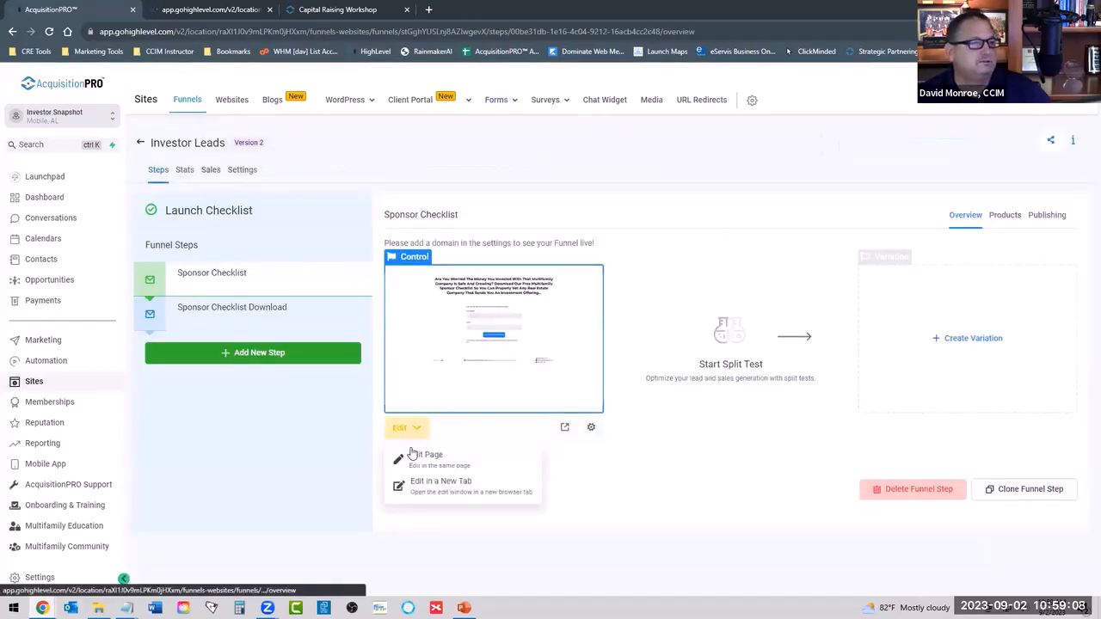
click(409, 459)
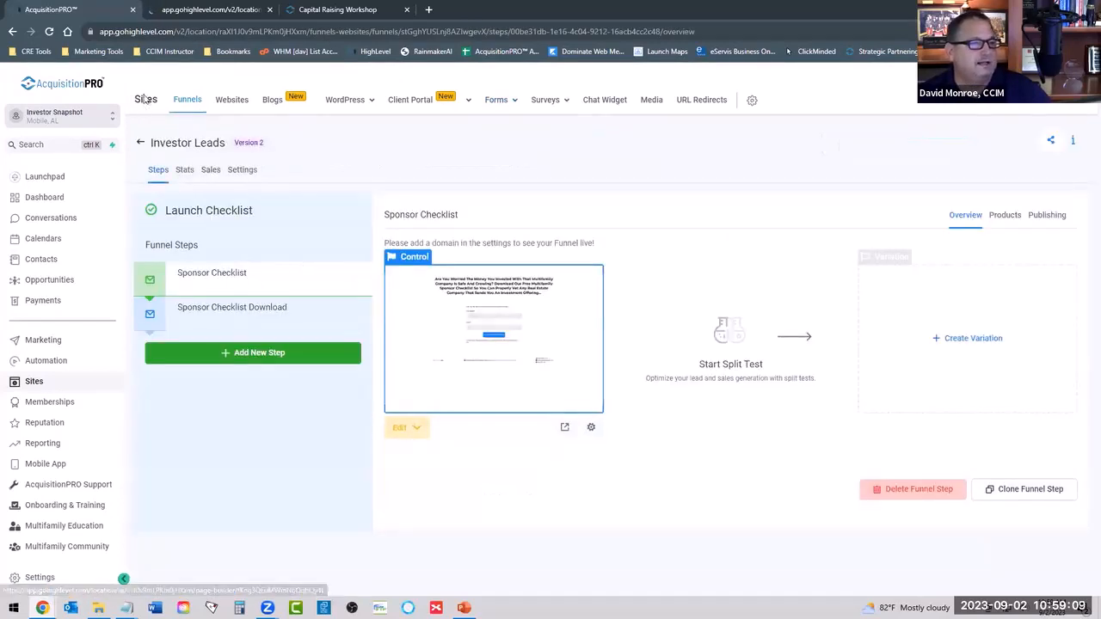
click(209, 10)
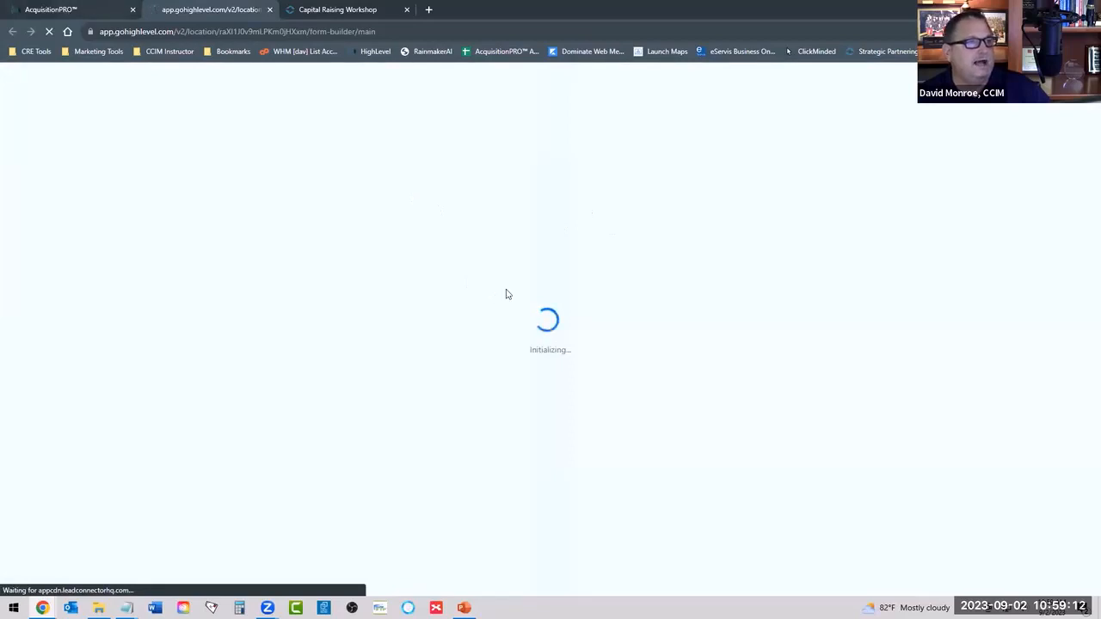
click(91, 10)
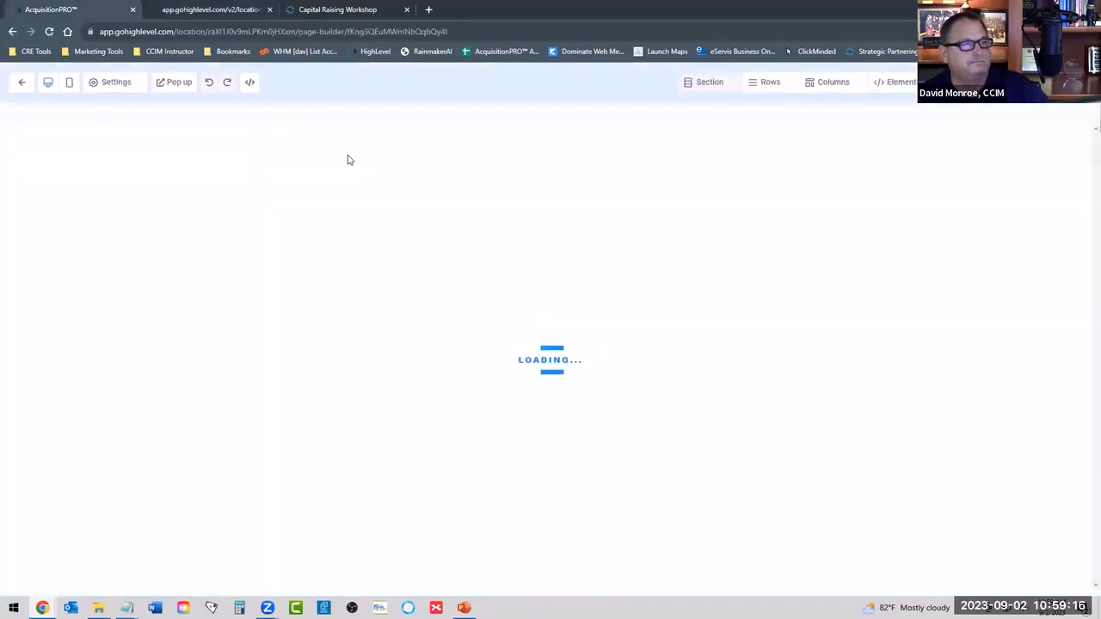
Open the Investors form in the form builder and show its available form elements and style options.
click(213, 12)
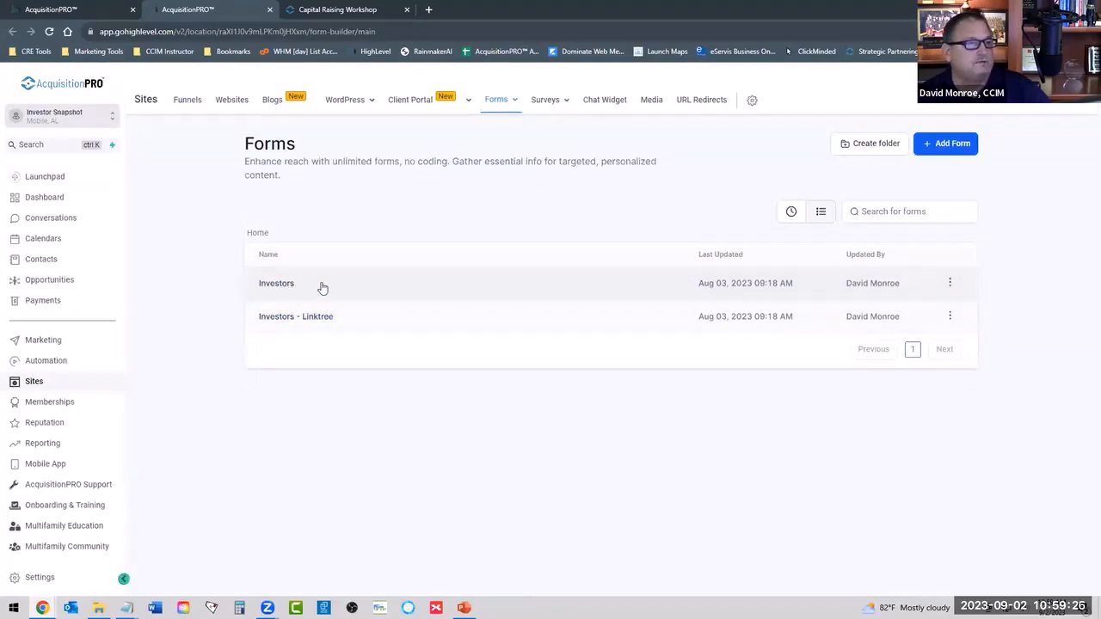
click(276, 285)
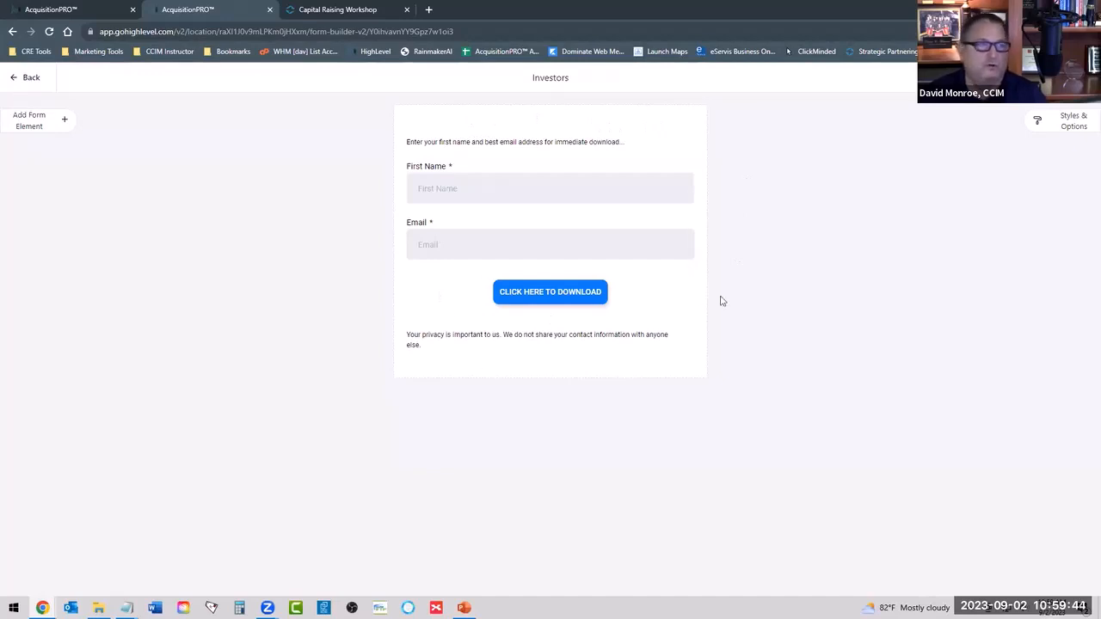
click(32, 125)
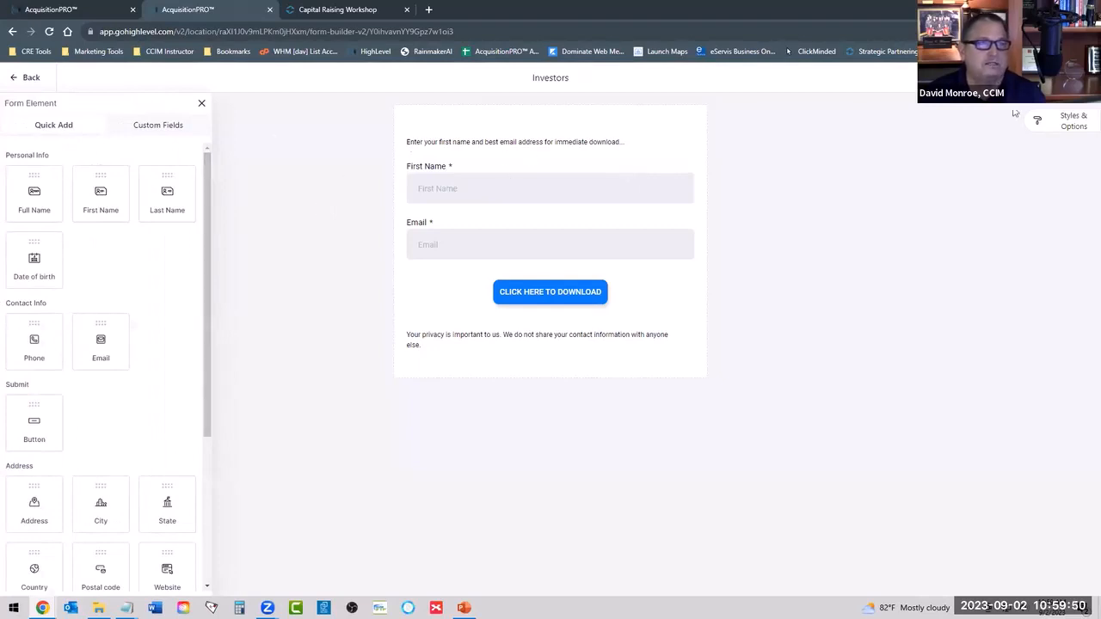
click(1066, 124)
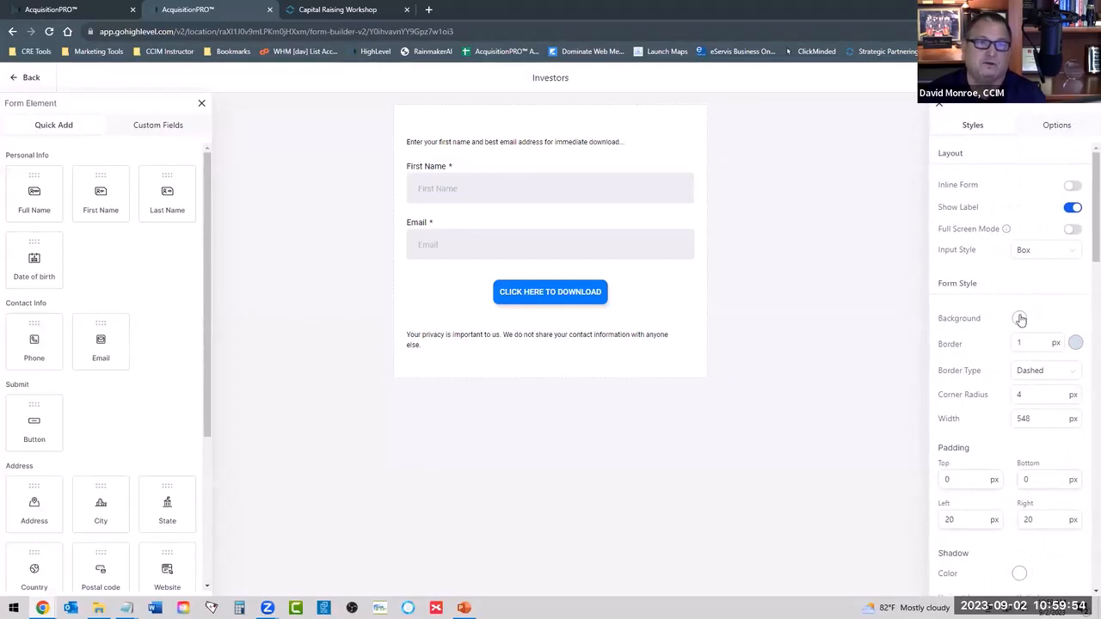
Examine the Investors form's style settings for form, padding, shadow and fields, along with the elements available to add.
scroll(973, 339, down, 1)
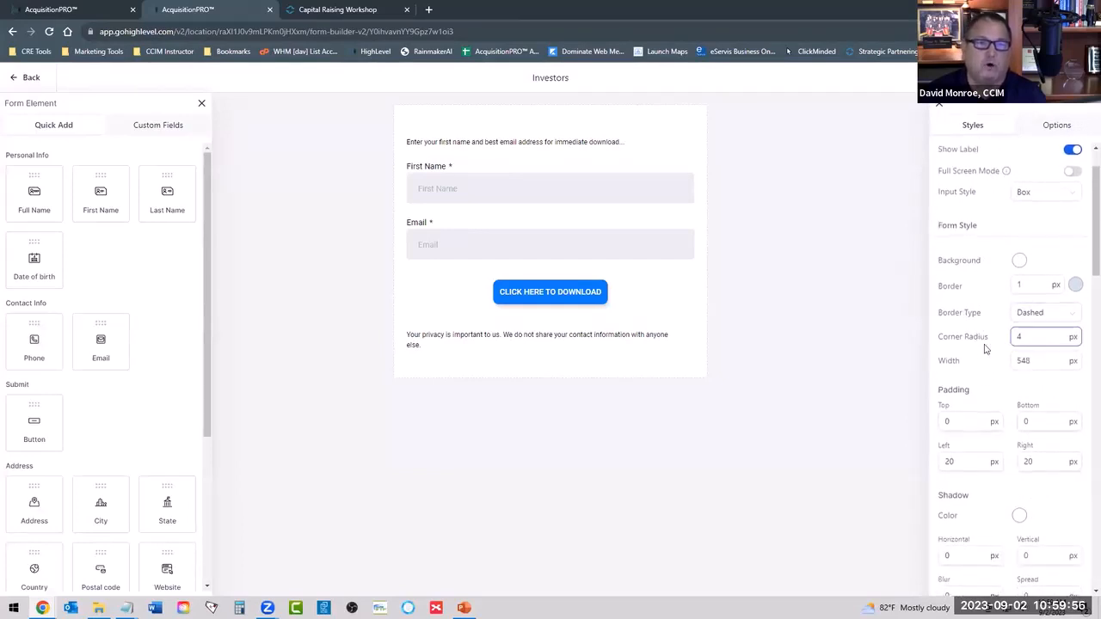
scroll(989, 344, down, 4)
scroll(1011, 359, down, 3)
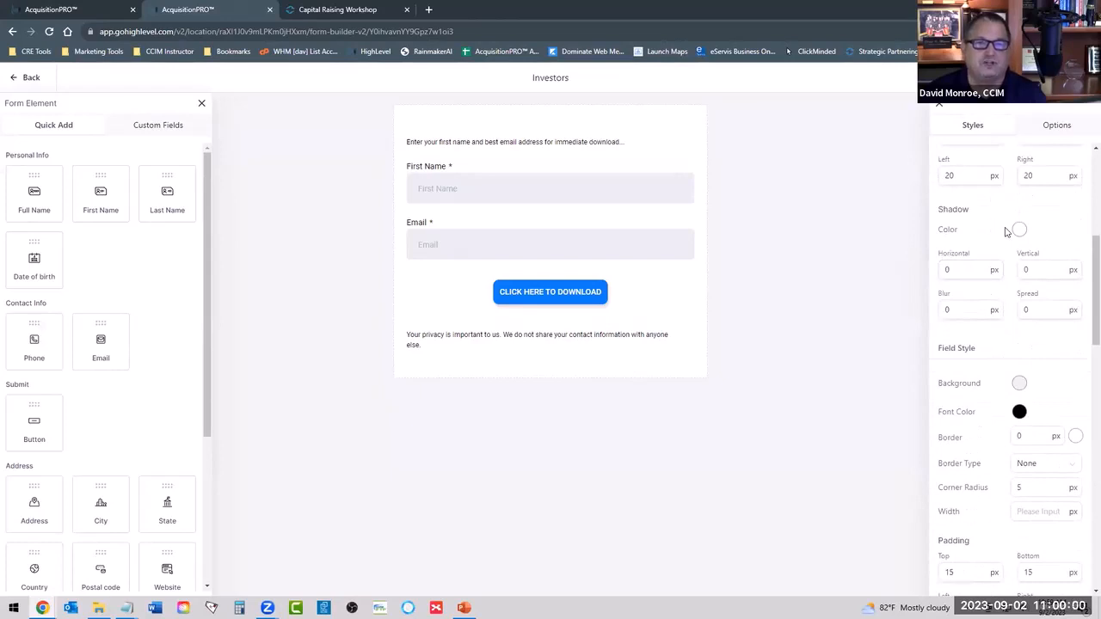
scroll(981, 421, down, 10)
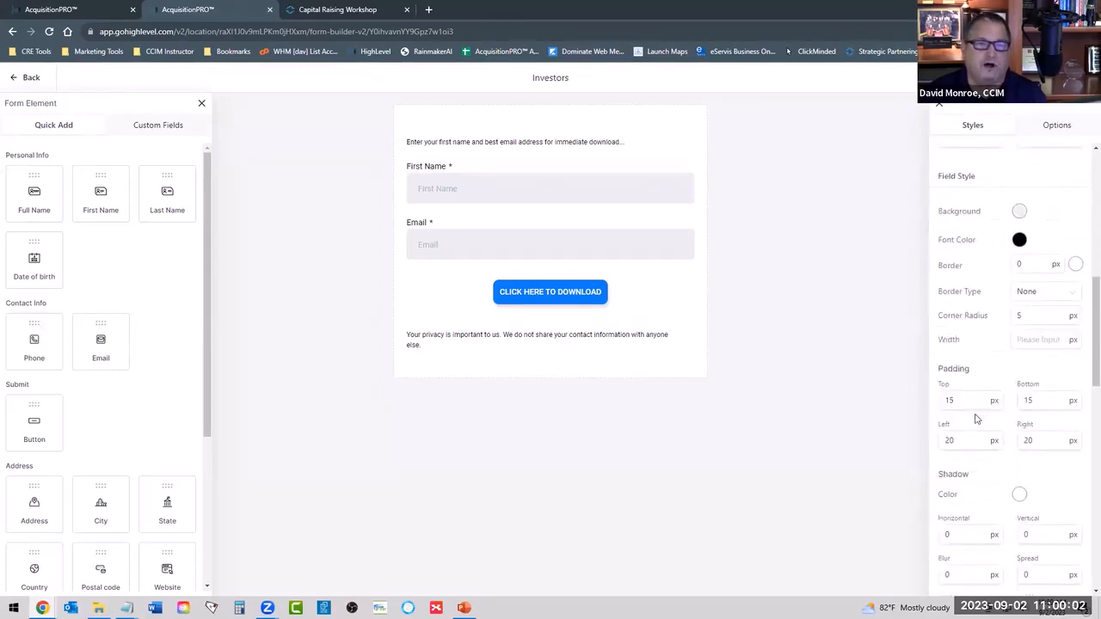
scroll(993, 447, up, 8)
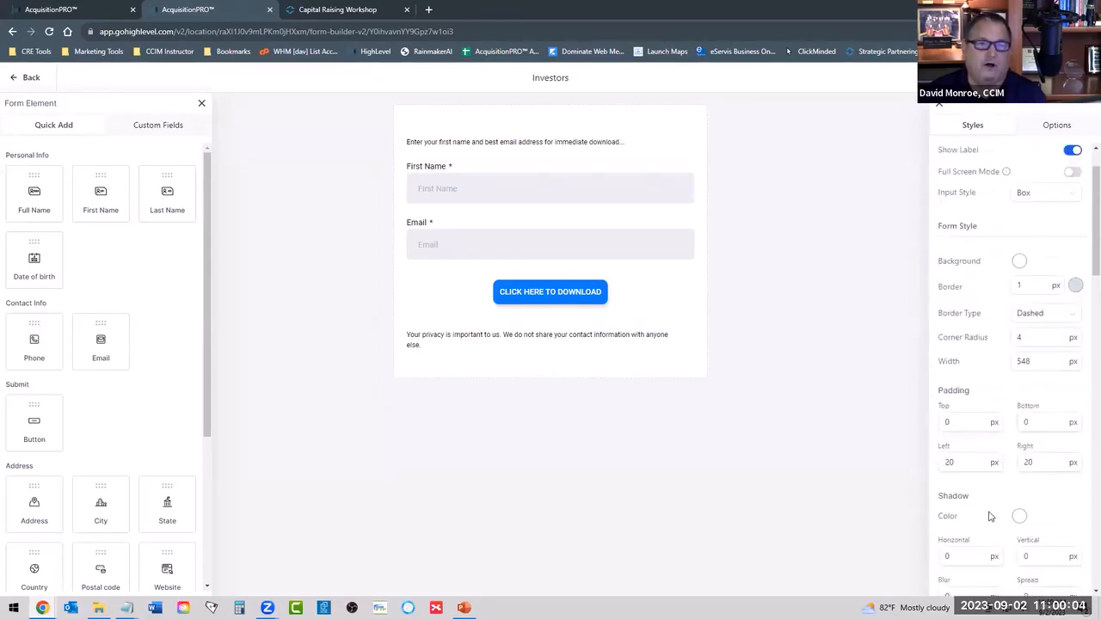
scroll(1002, 284, down, 4)
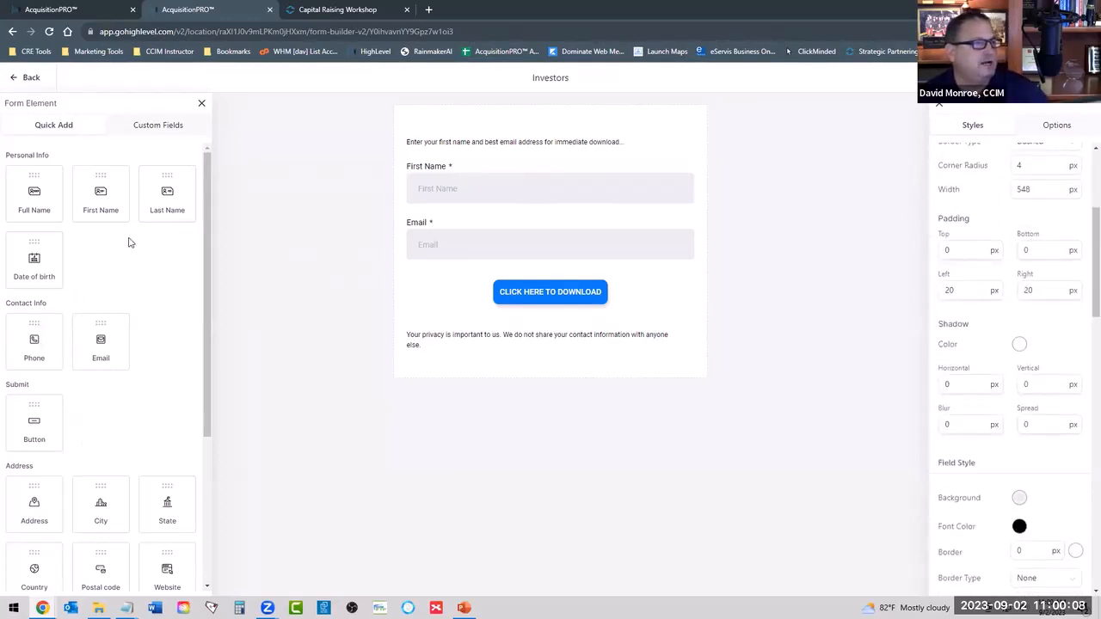
scroll(131, 254, down, 3)
scroll(112, 344, up, 3)
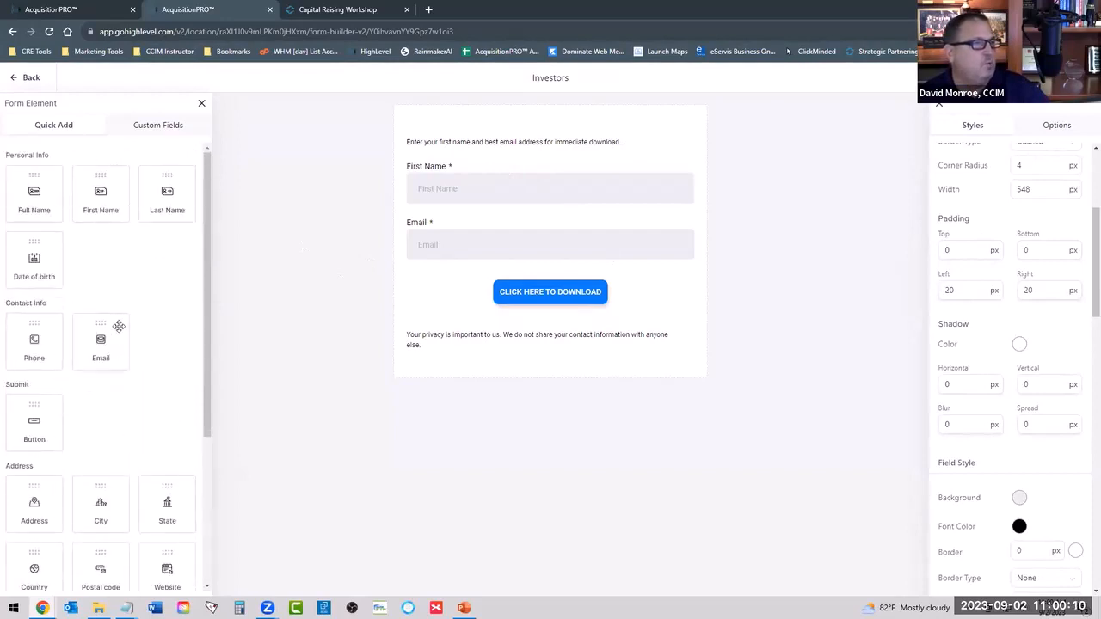
Add a Phone field to the Investors form between the Email field and the download button.
scroll(138, 282, down, 3)
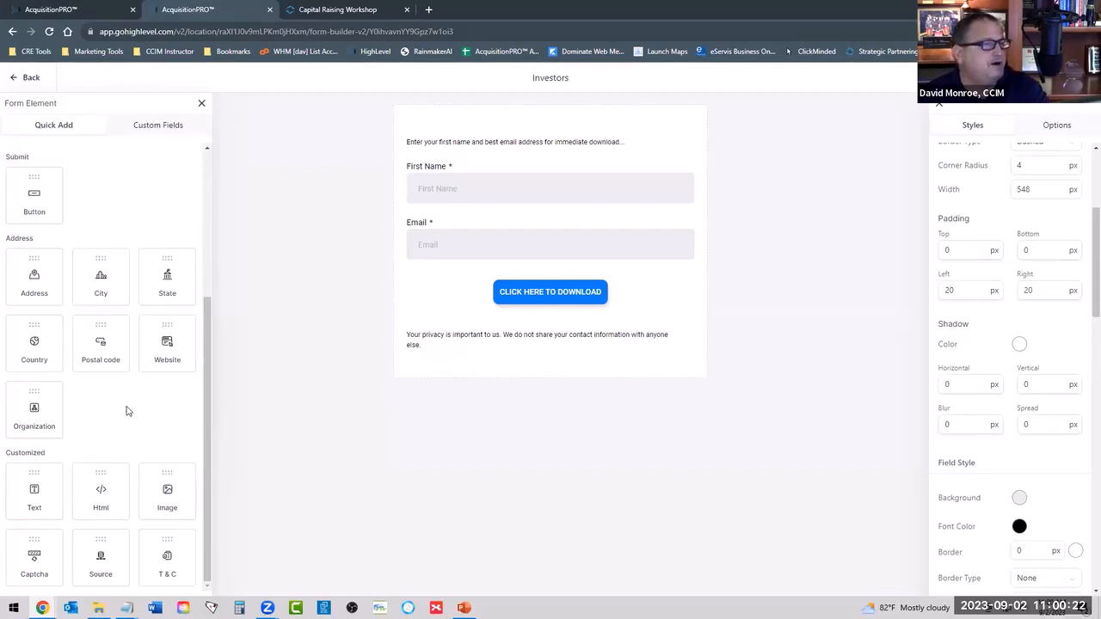
scroll(125, 411, up, 3)
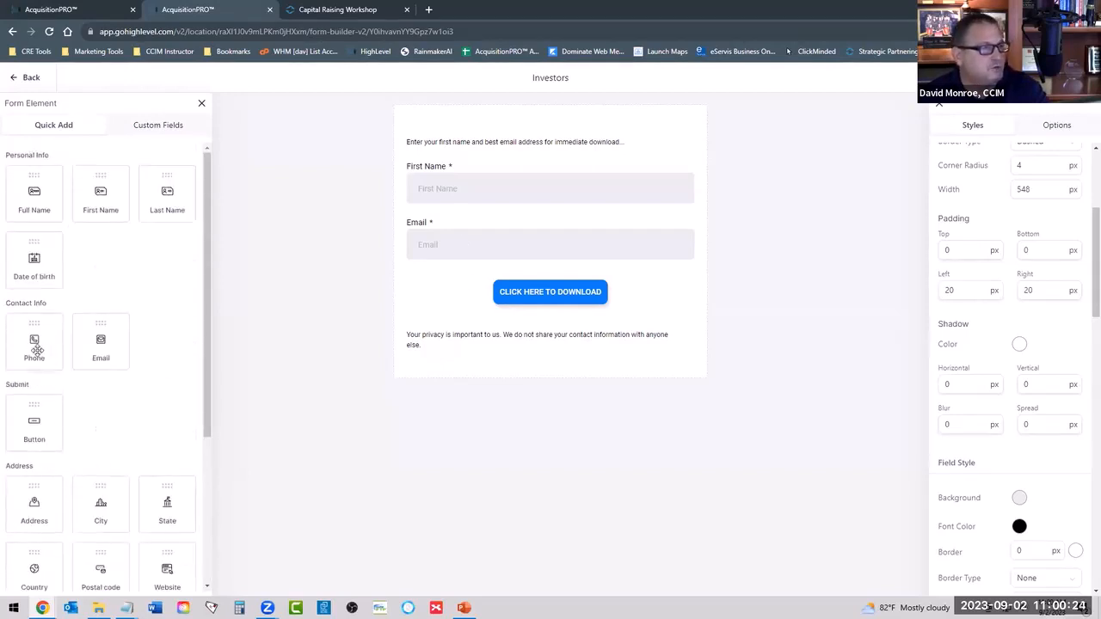
drag(62, 342, 556, 311)
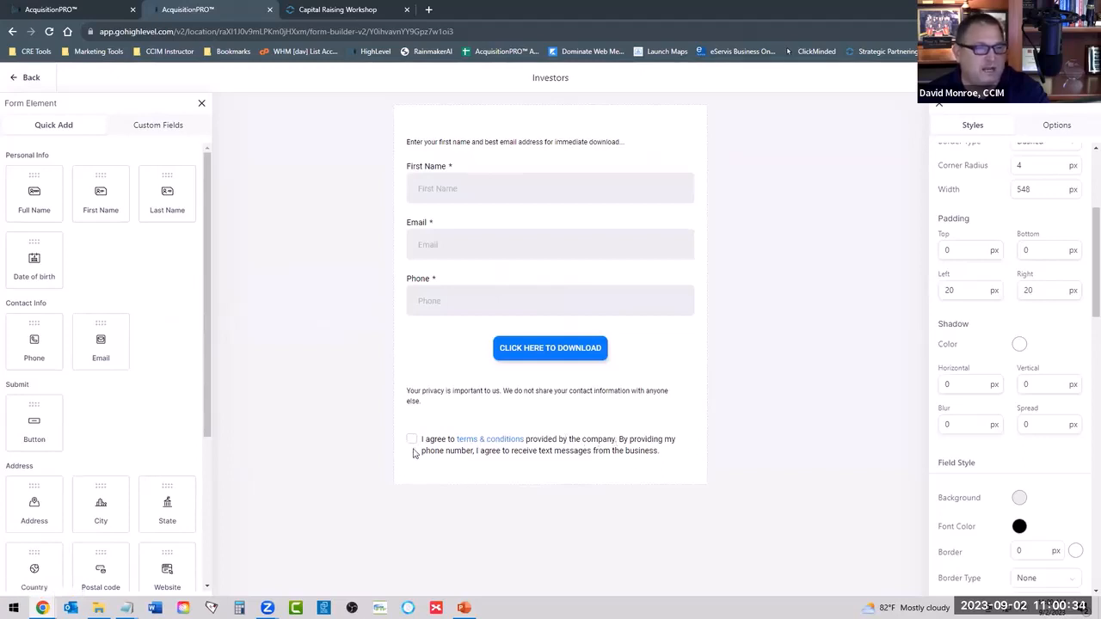
Replace the word "phone" with "cell" in the form's terms and conditions consent text.
click(451, 467)
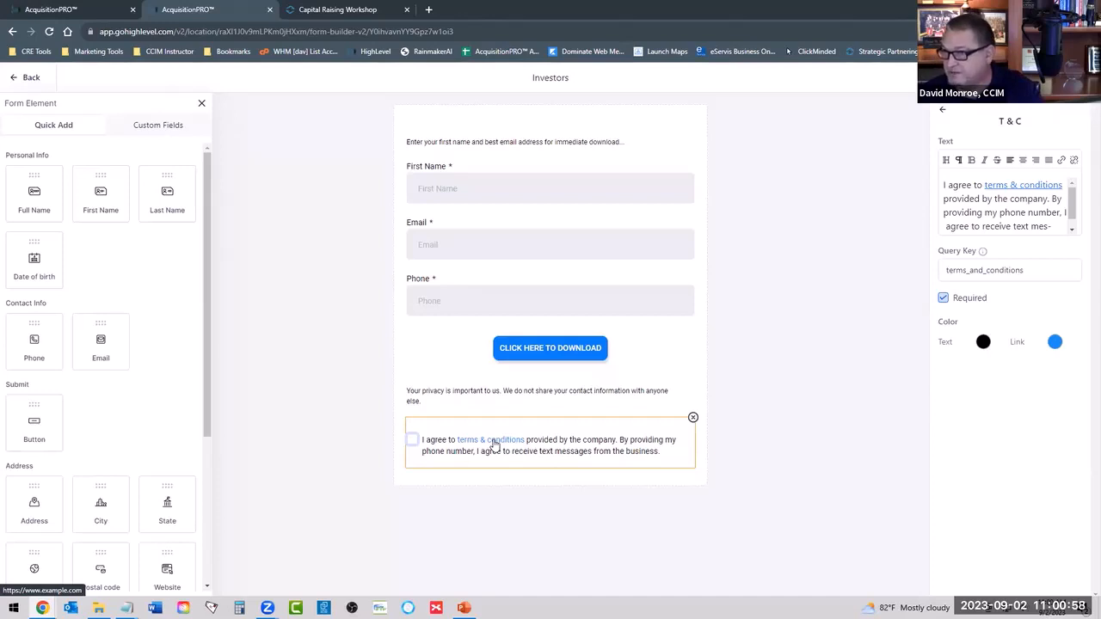
click(1025, 215)
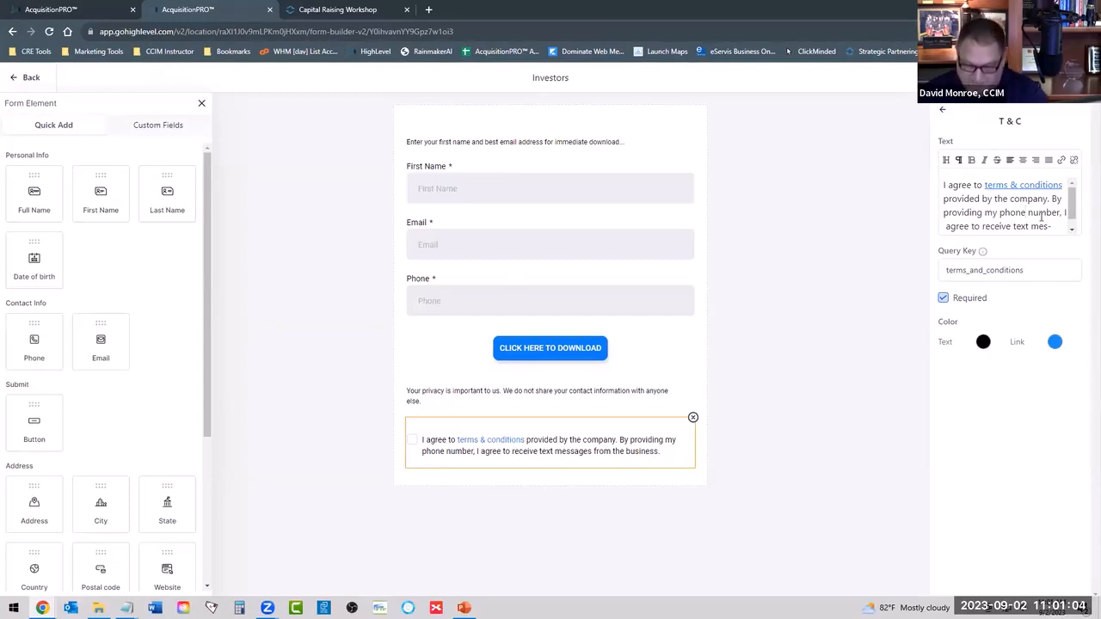
key(BackSpace)
key(BackSpace)
key(BackSpace)
key(BackSpace)
key(BackSpace)
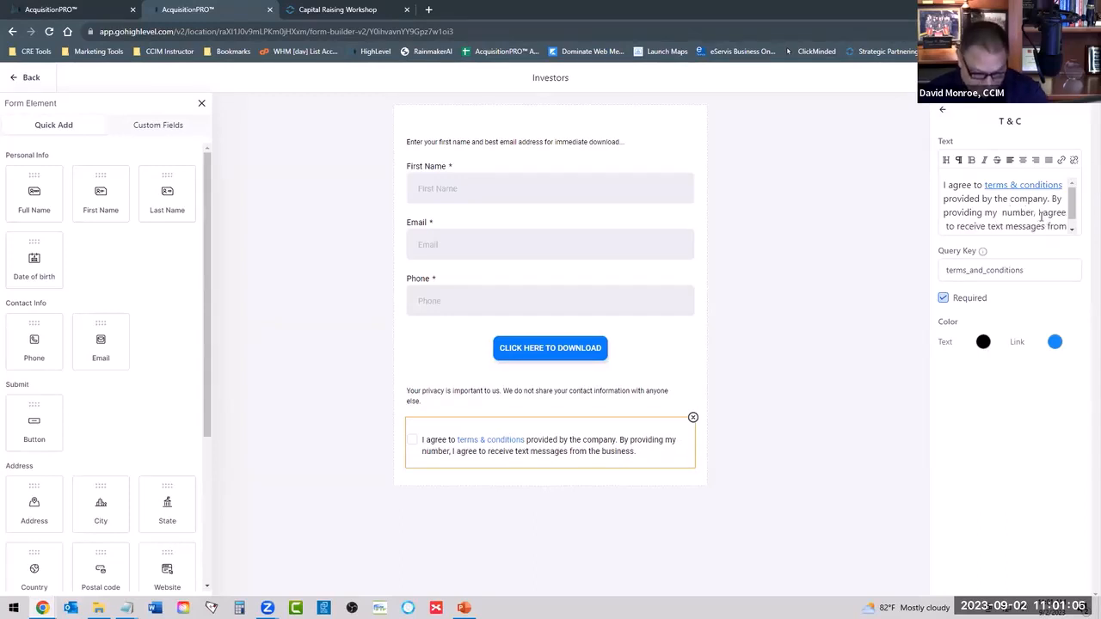
text(cell)
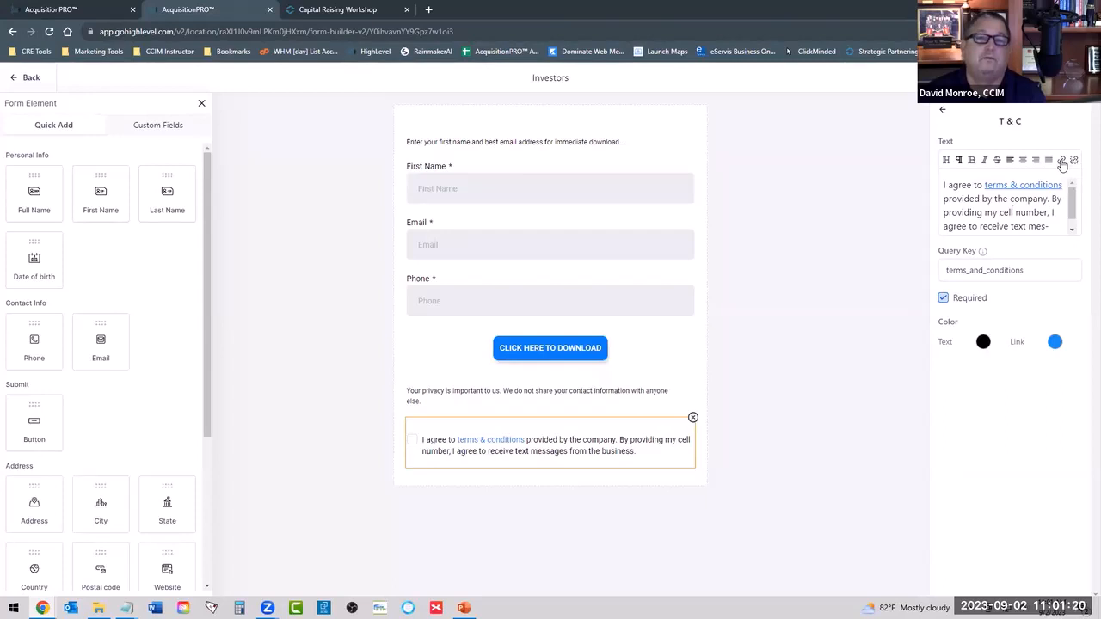
Remove the existing hyperlink from the words "terms & conditions" in the consent text.
drag(985, 185, 1064, 184)
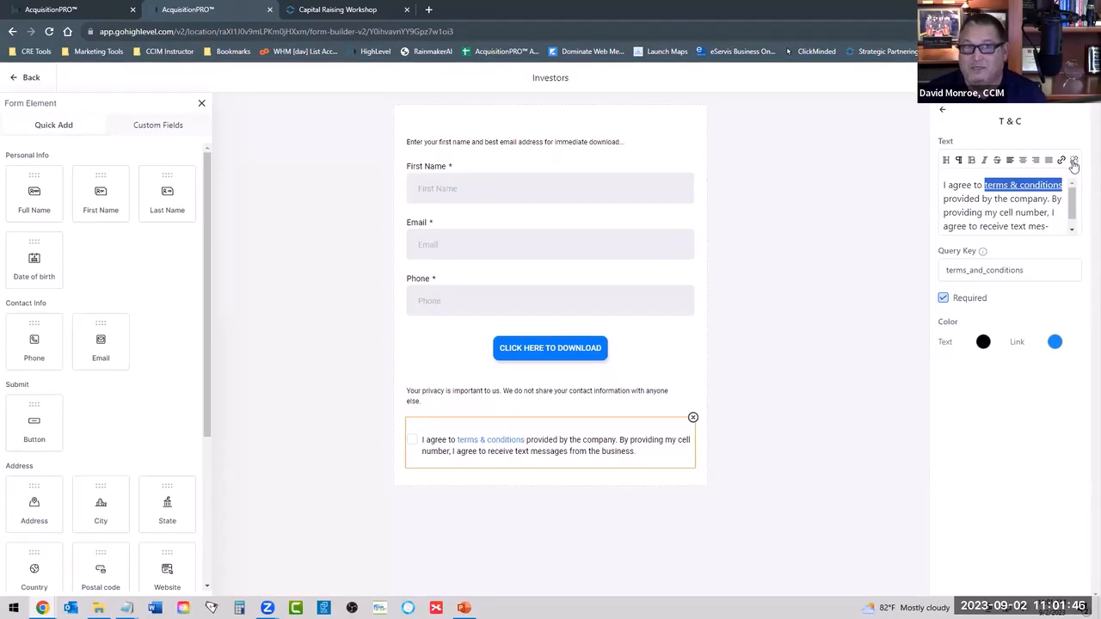
click(1074, 164)
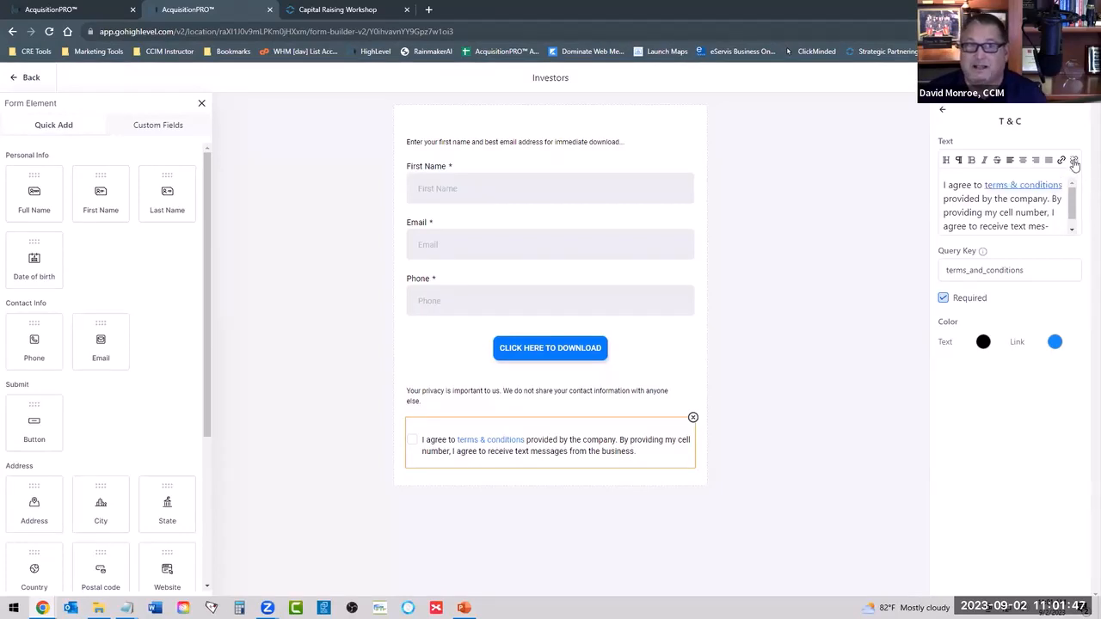
click(1028, 226)
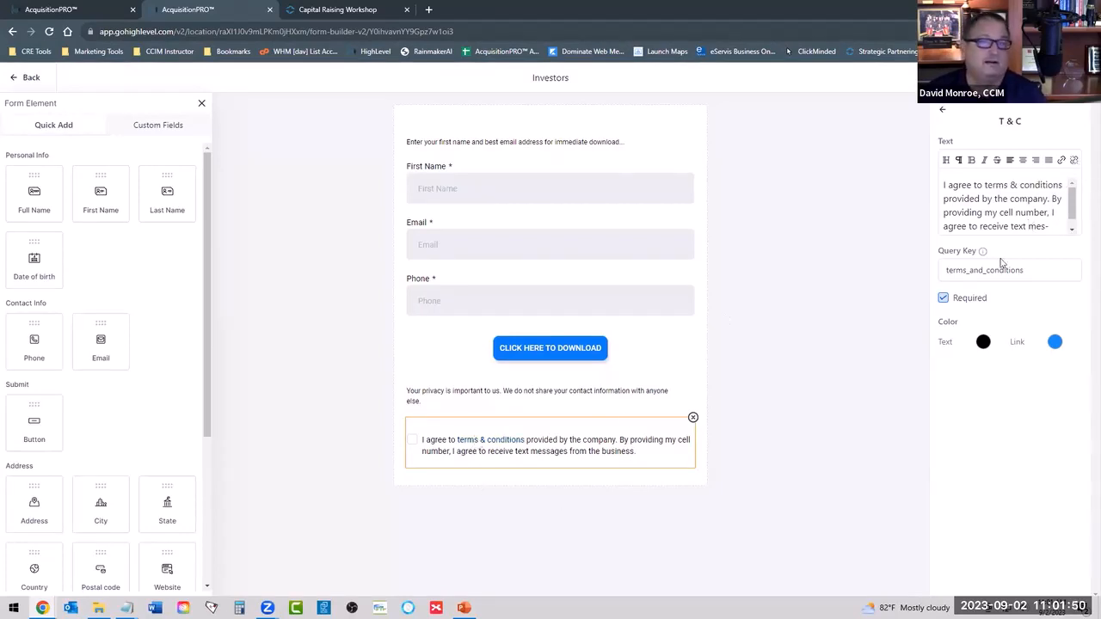
Try to link the words "terms & conditions" in the consent text to the relative URL /terms-conditions.
drag(984, 184, 1063, 182)
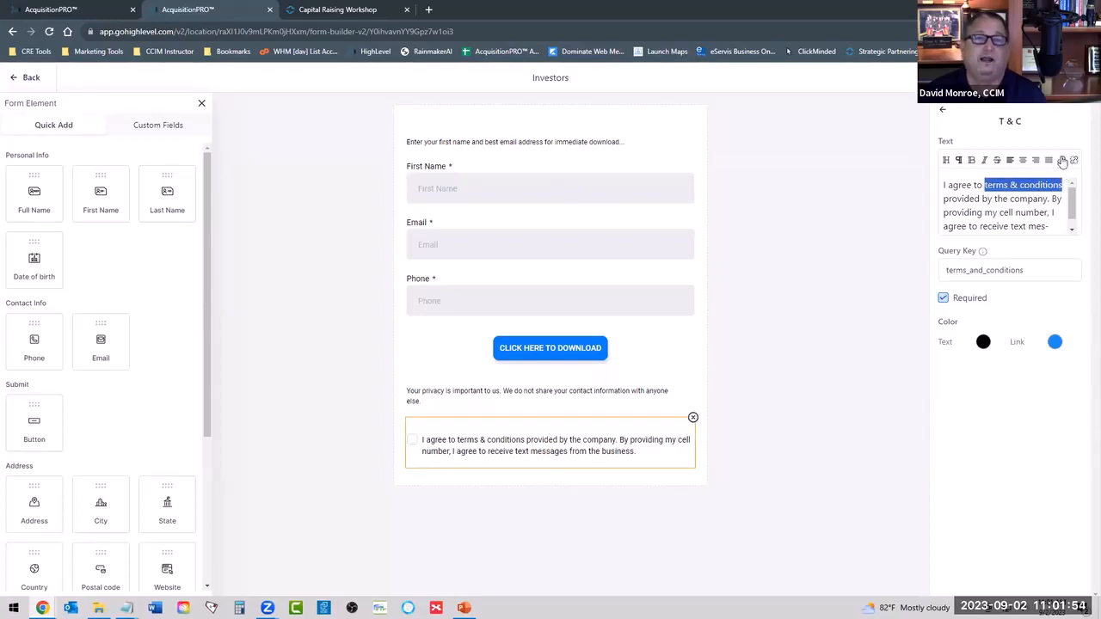
click(1062, 161)
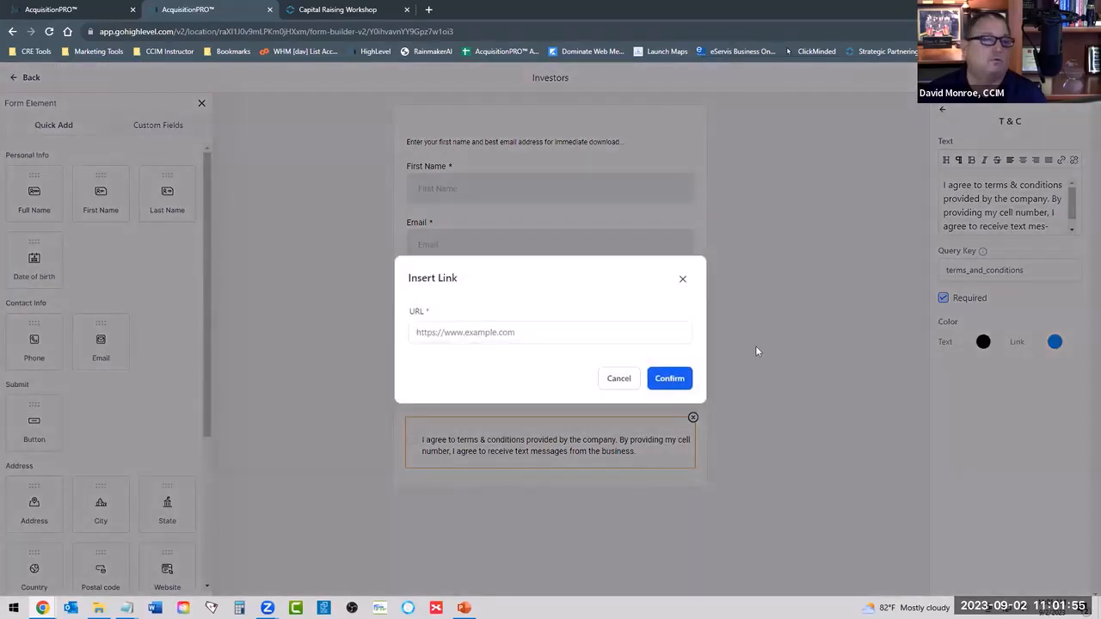
click(507, 332)
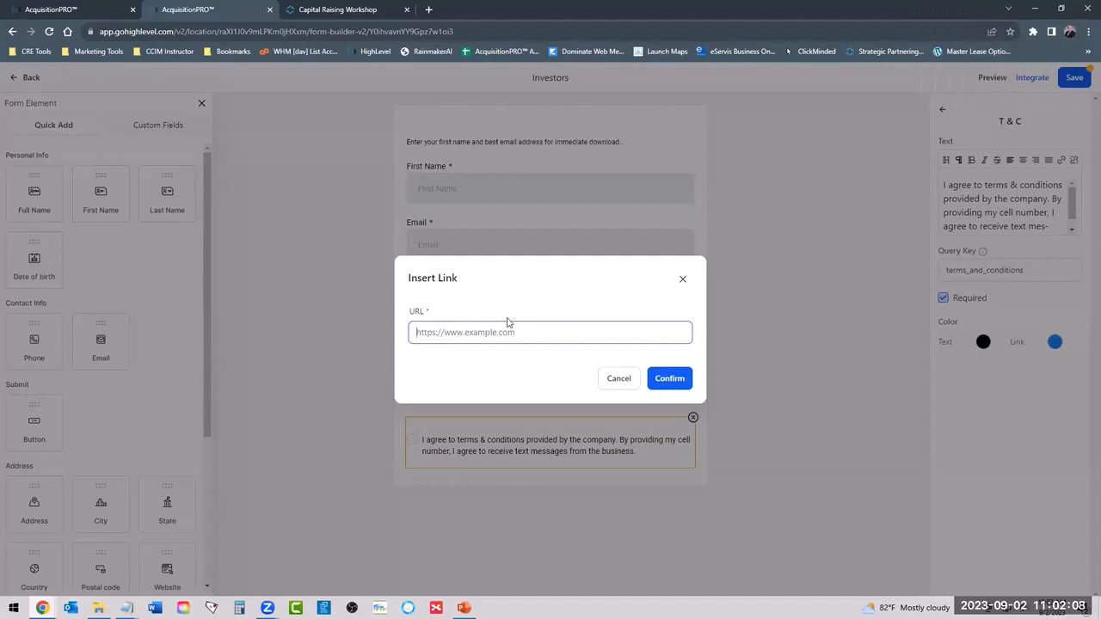
text(/)
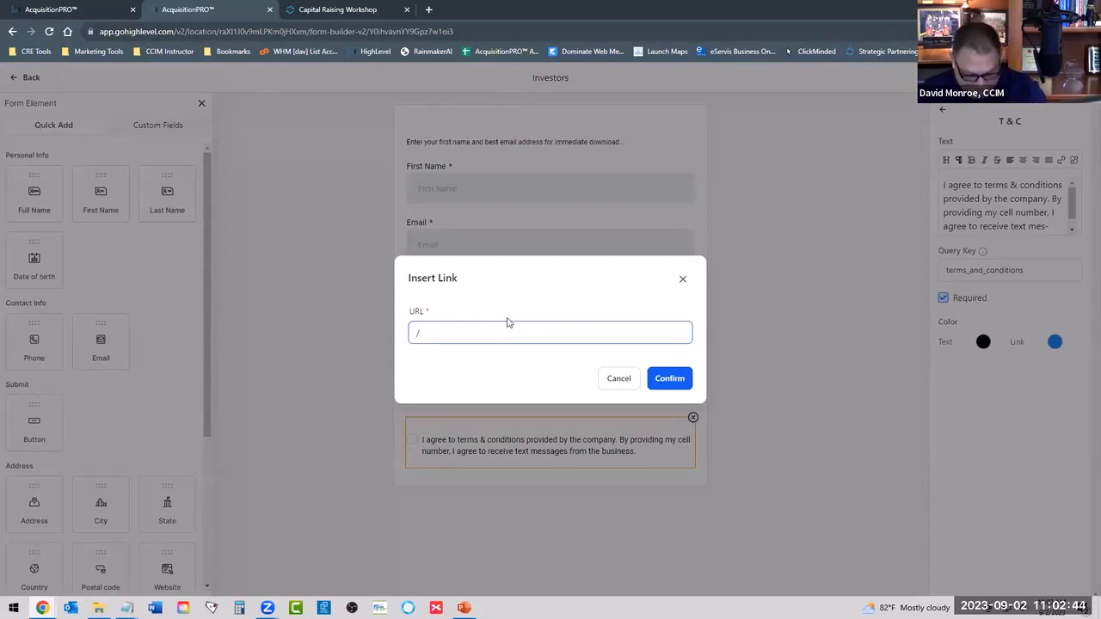
text(te)
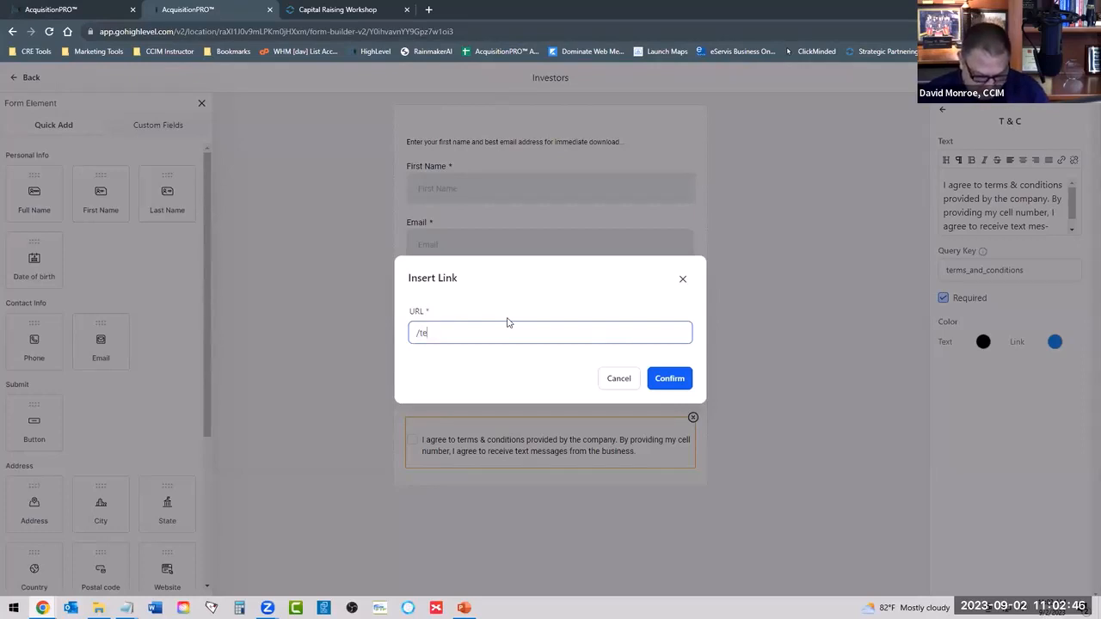
text(rm-)
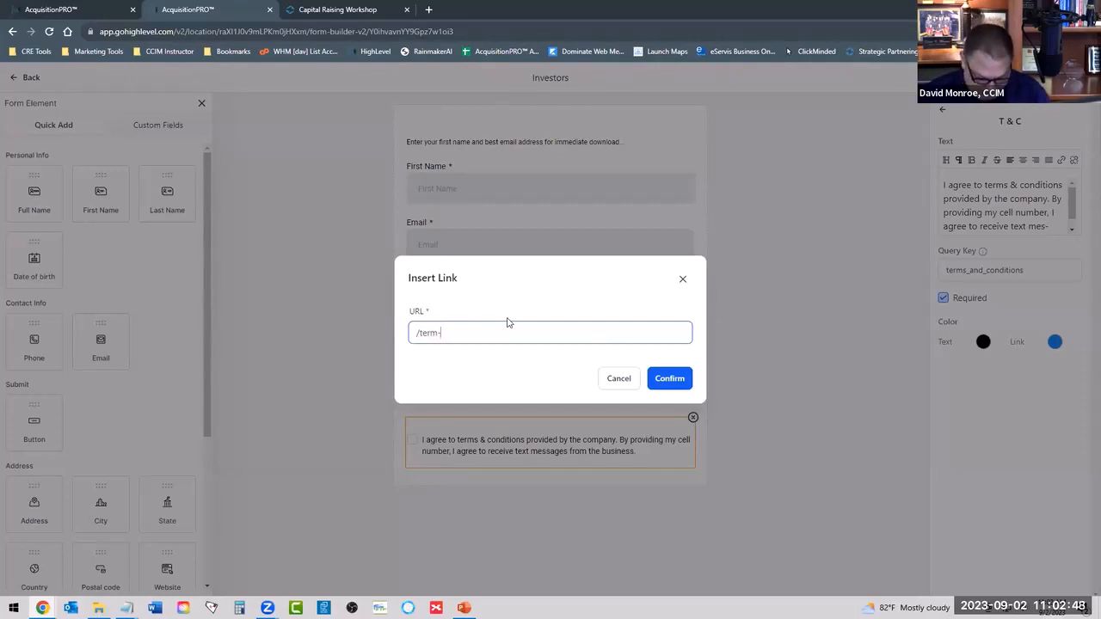
key(BackSpace)
text(s-conditions)
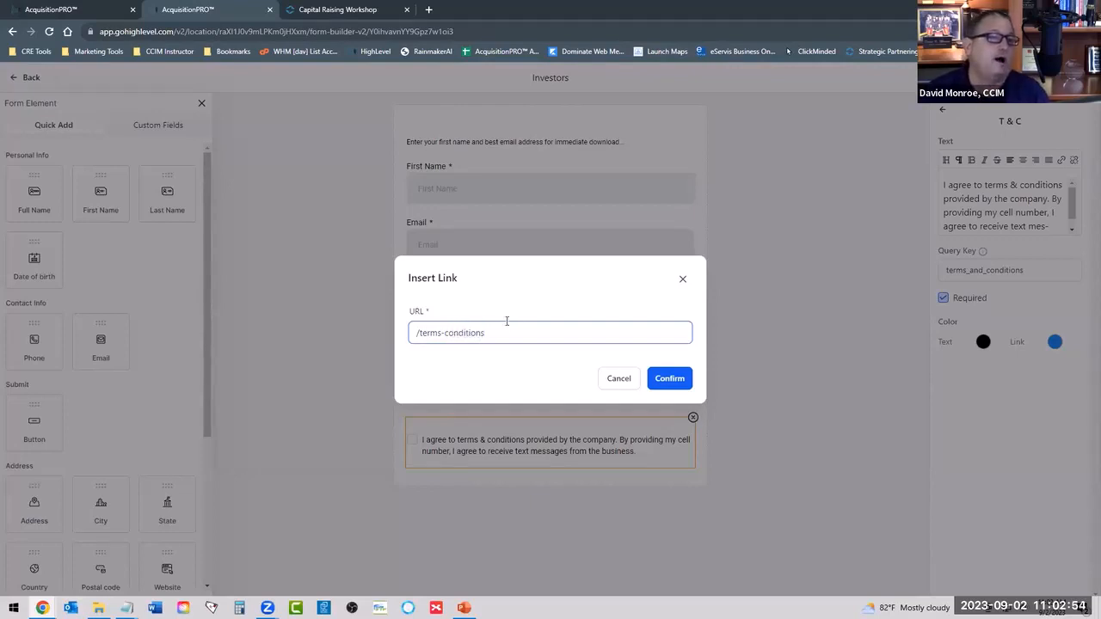
click(668, 380)
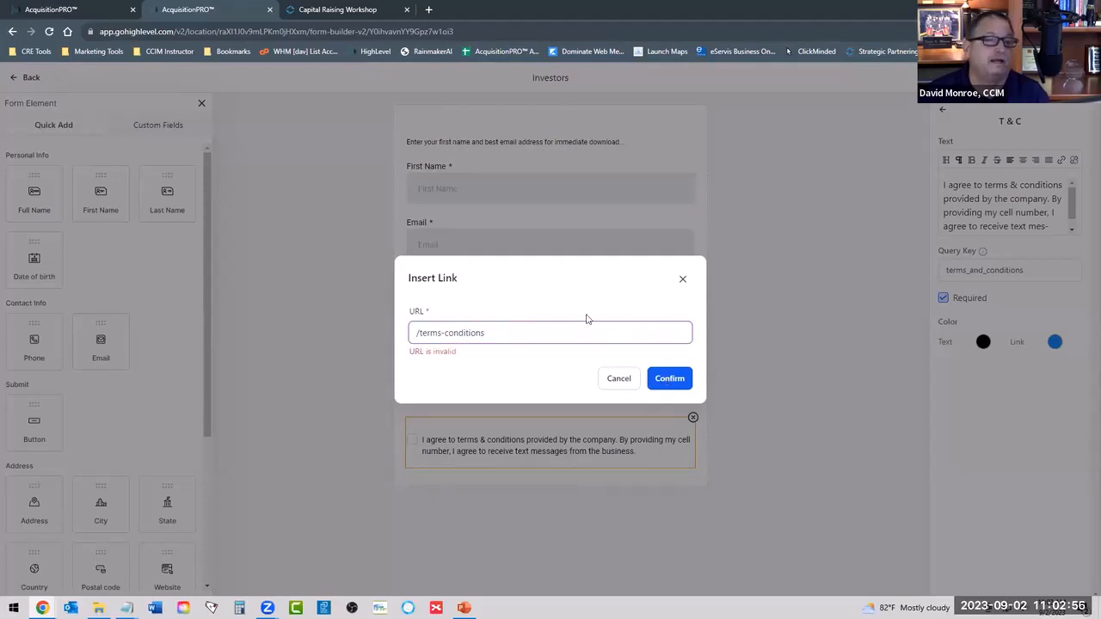
click(417, 334)
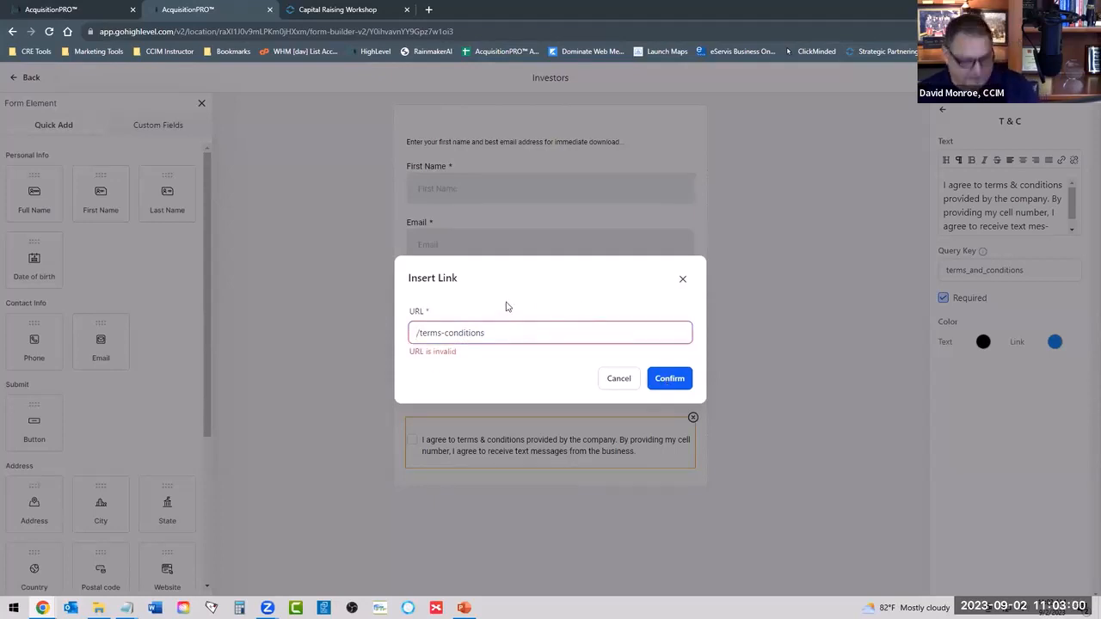
text(https)
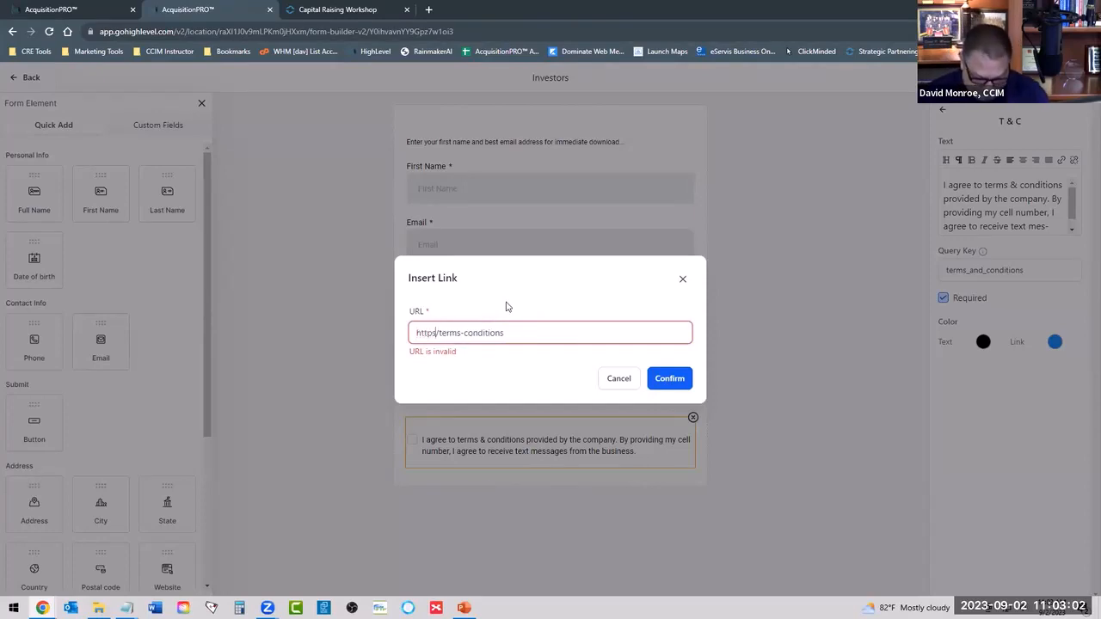
text(://)
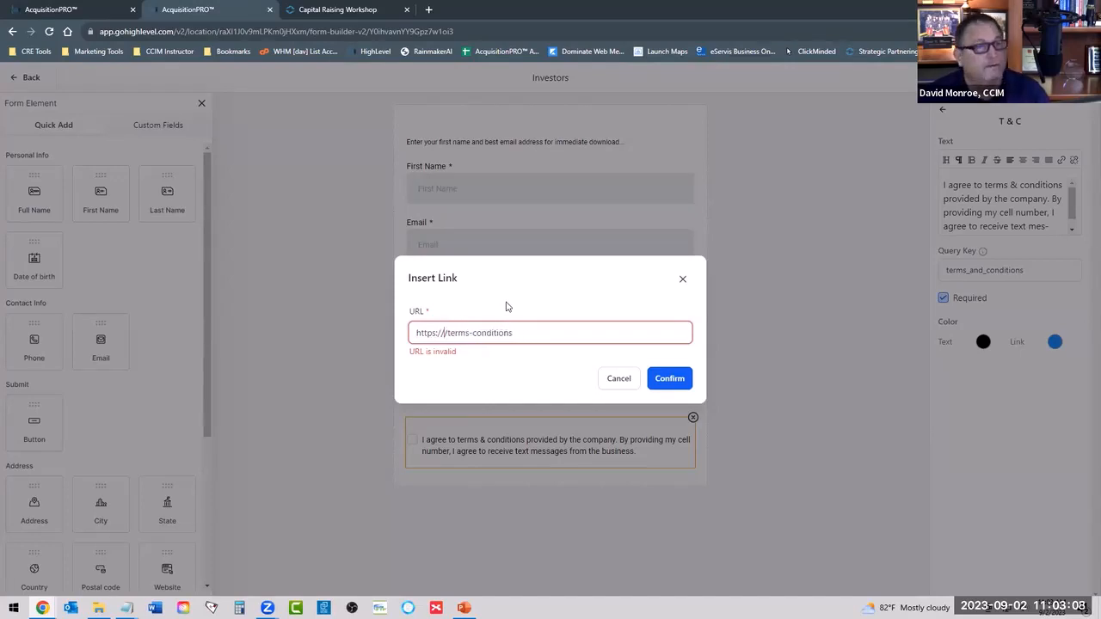
text(strategic)
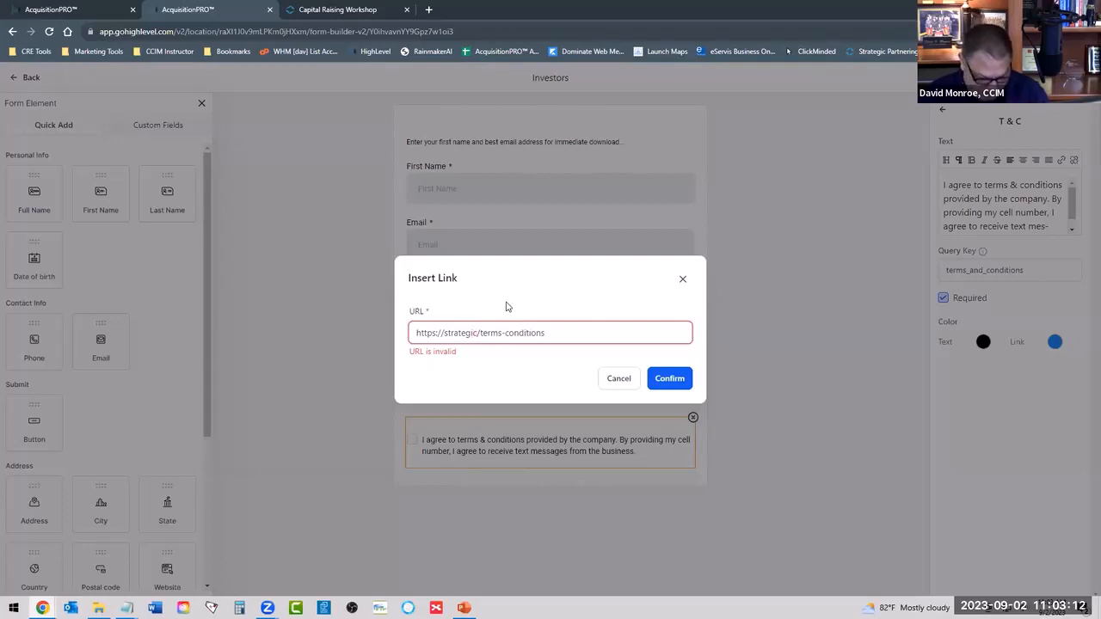
text(acqui)
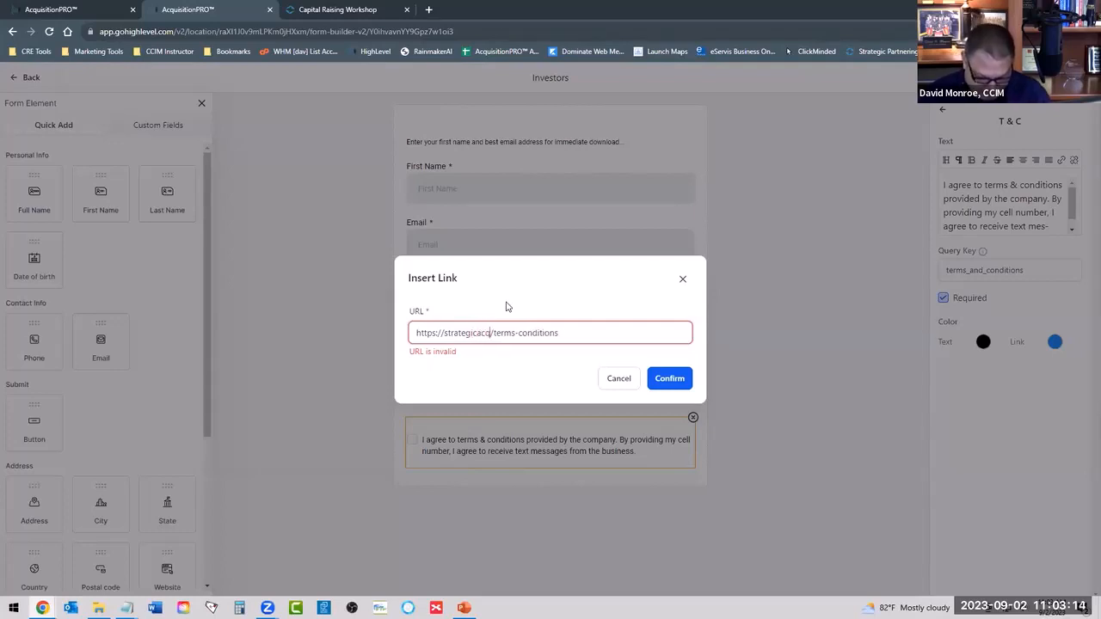
text(sition)
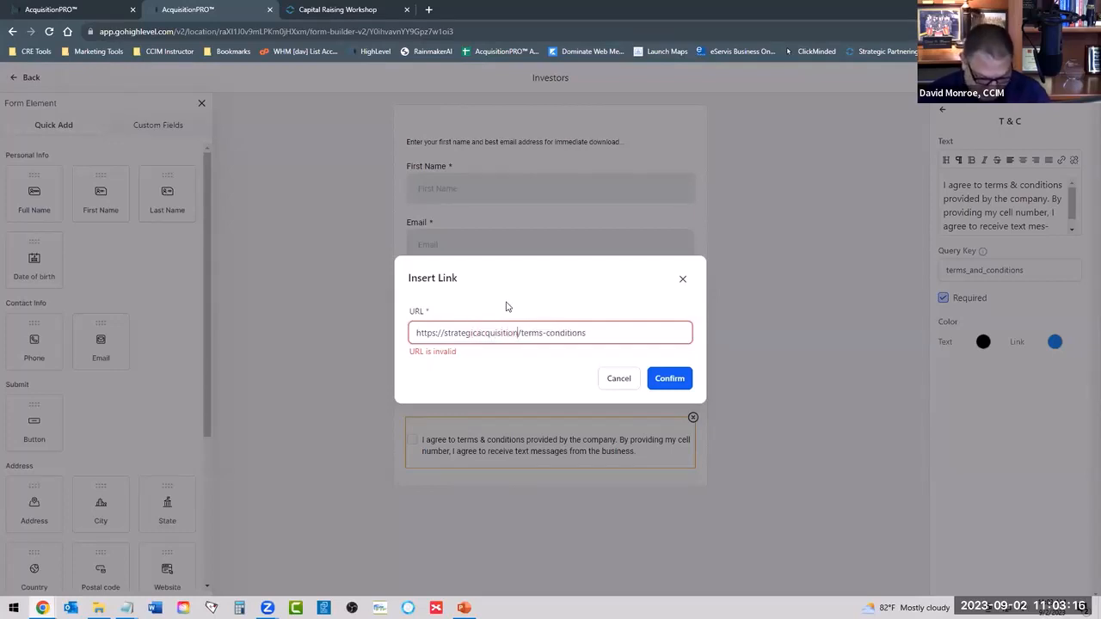
text(method)
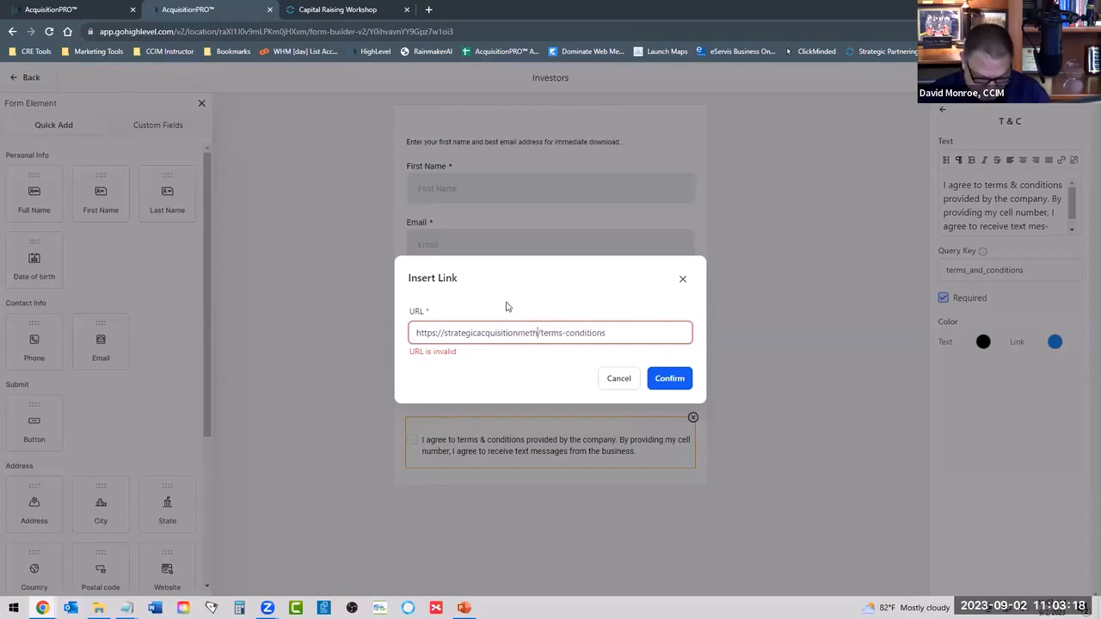
text(.com)
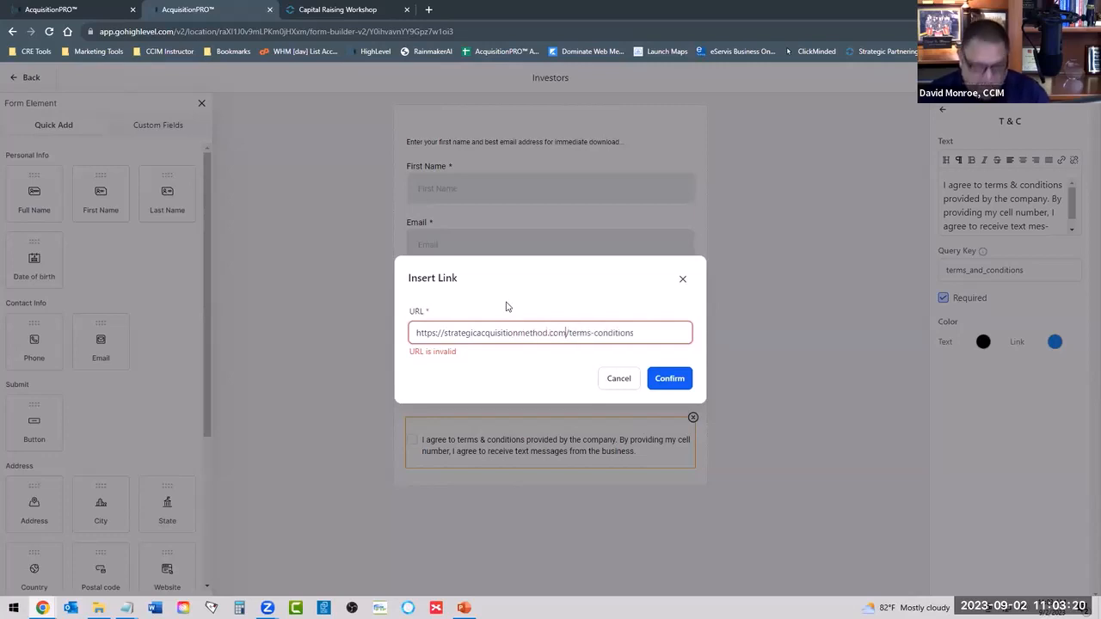
Shorten the link's path to /terms and apply the link to the "terms & conditions" text.
click(647, 332)
key(BackSpace)
key(BackSpace)
key(BackSpace)
key(BackSpace)
key(BackSpace)
key(BackSpace)
key(BackSpace)
key(BackSpace)
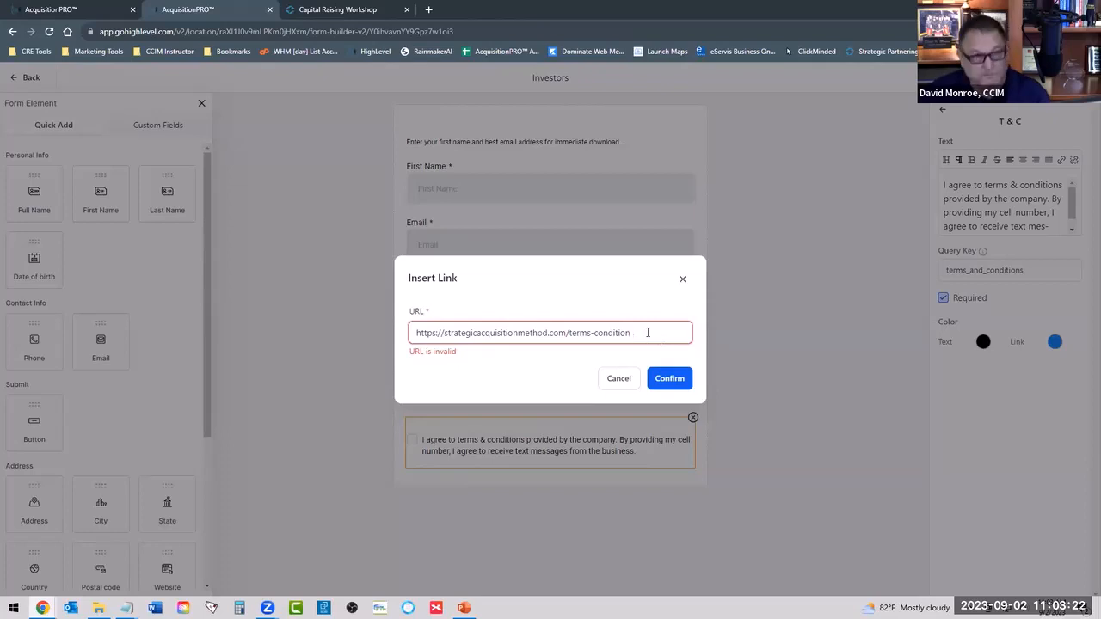
key(BackSpace)
key(BackSpace)
key(BackSpace)
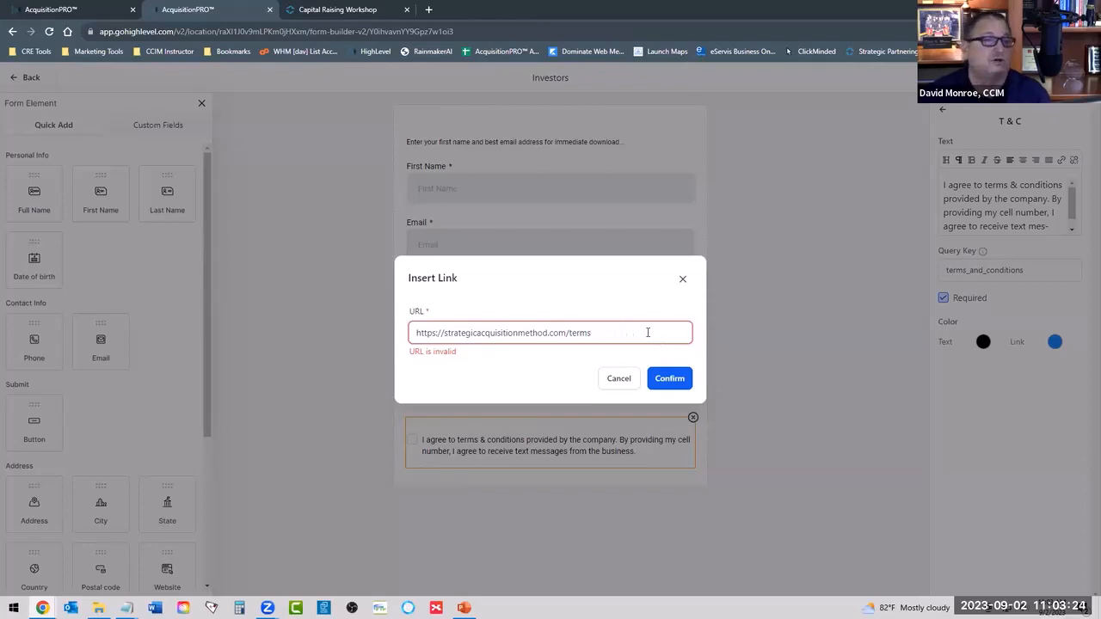
click(559, 298)
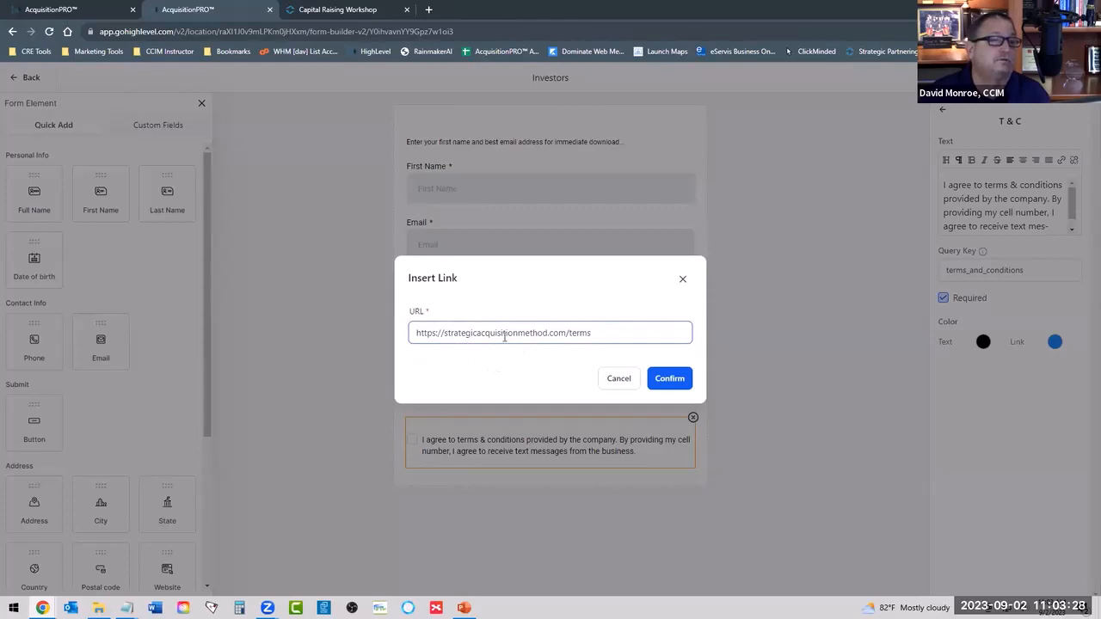
click(667, 378)
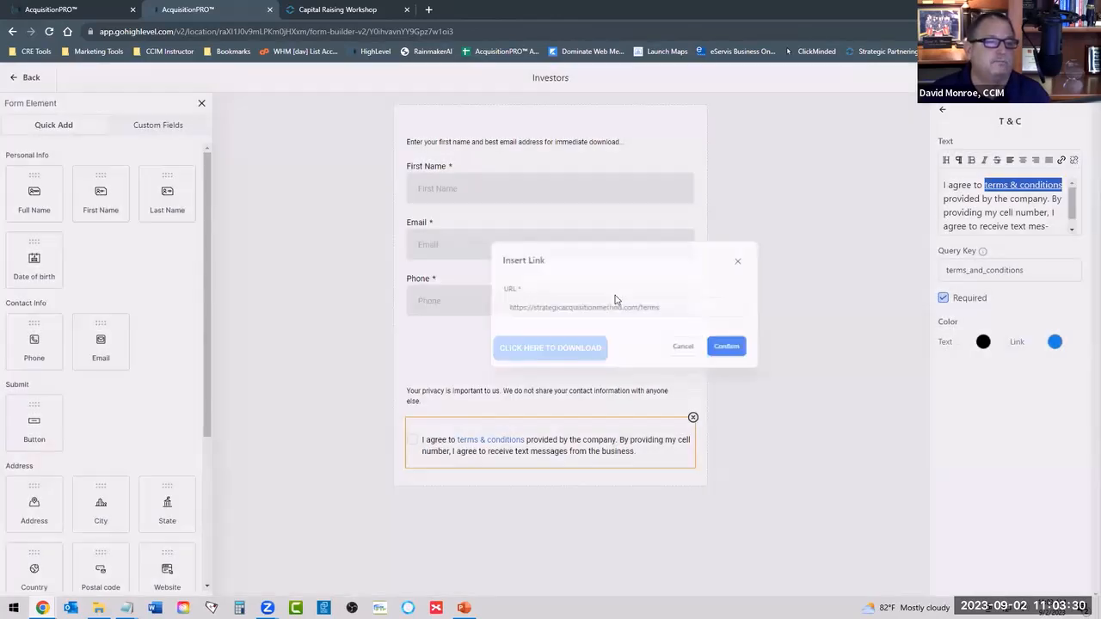
Open the terms & conditions link in a new tab, inspect the page down to its footer links, and return to the form builder.
right_click(480, 444)
click(490, 447)
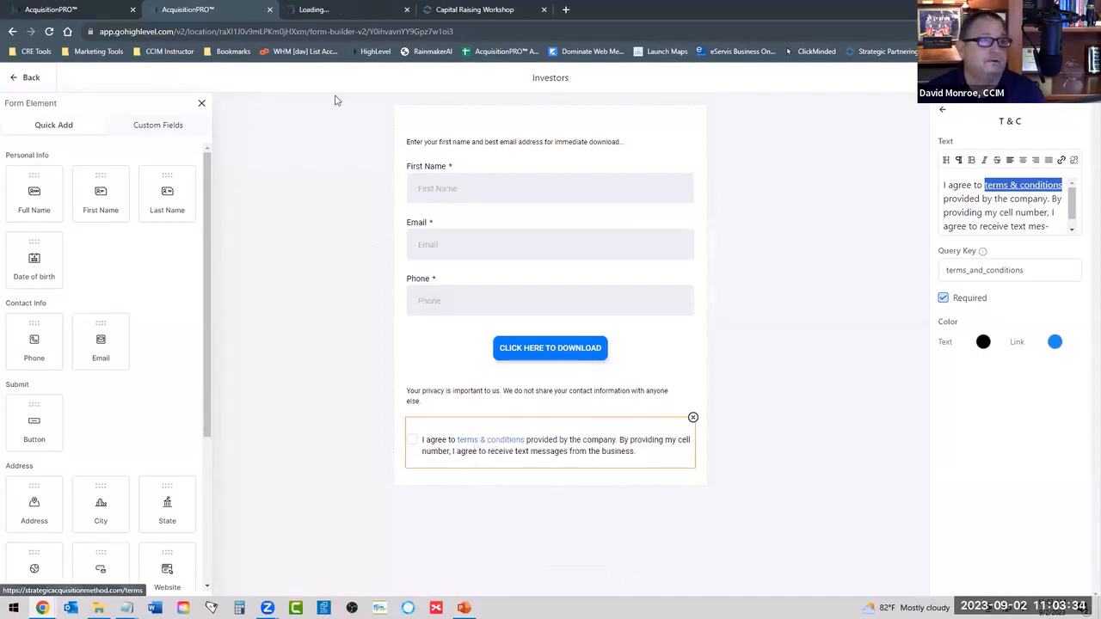
click(337, 13)
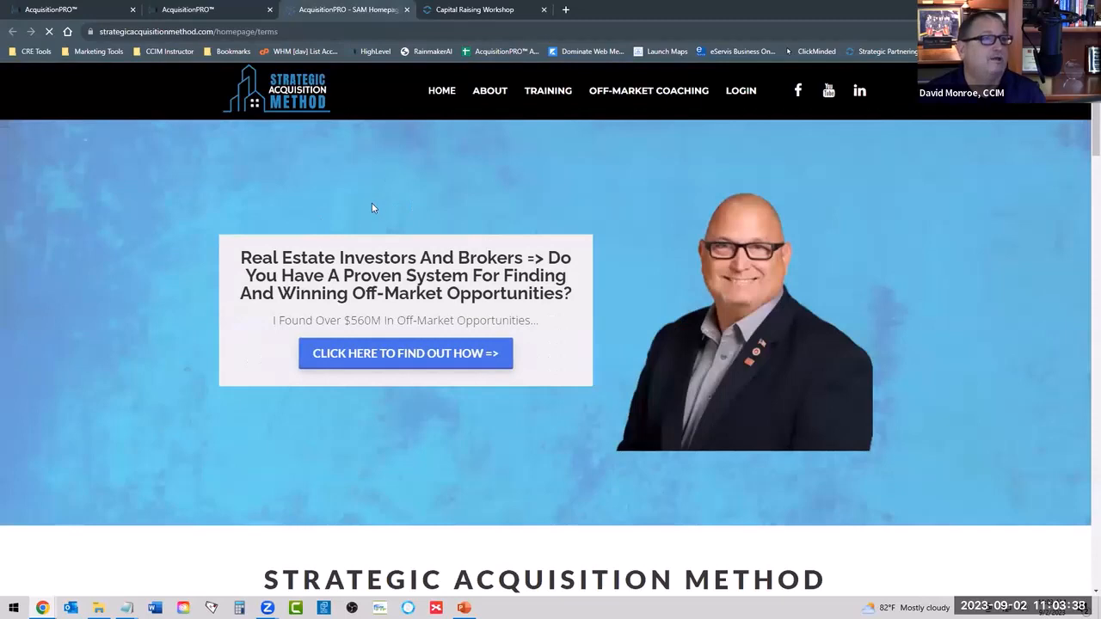
scroll(386, 179, down, 2)
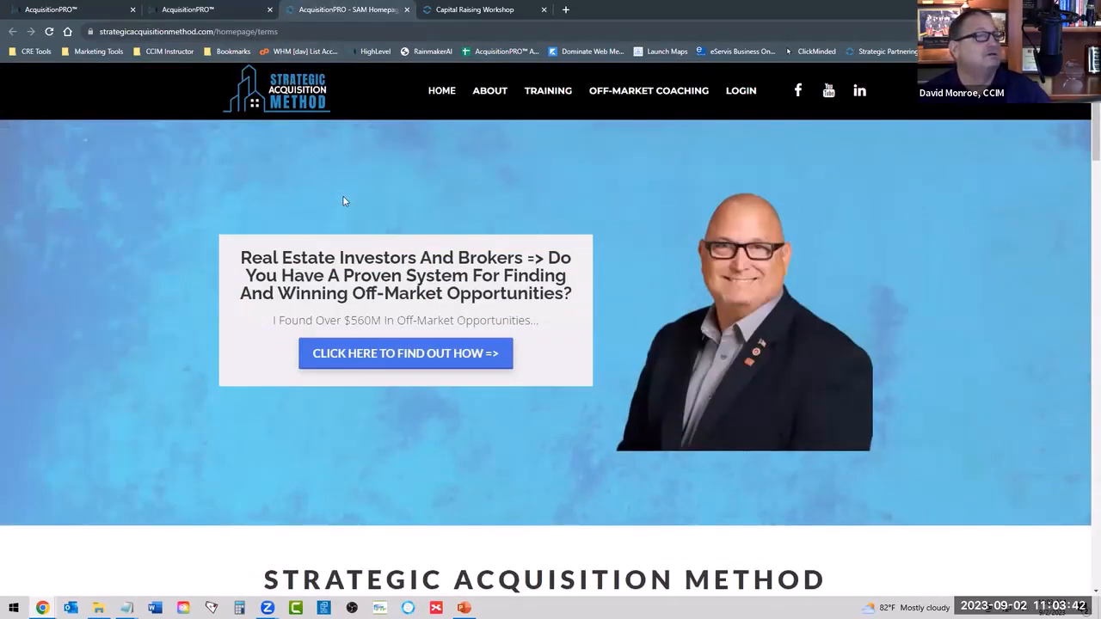
scroll(430, 240, down, 10)
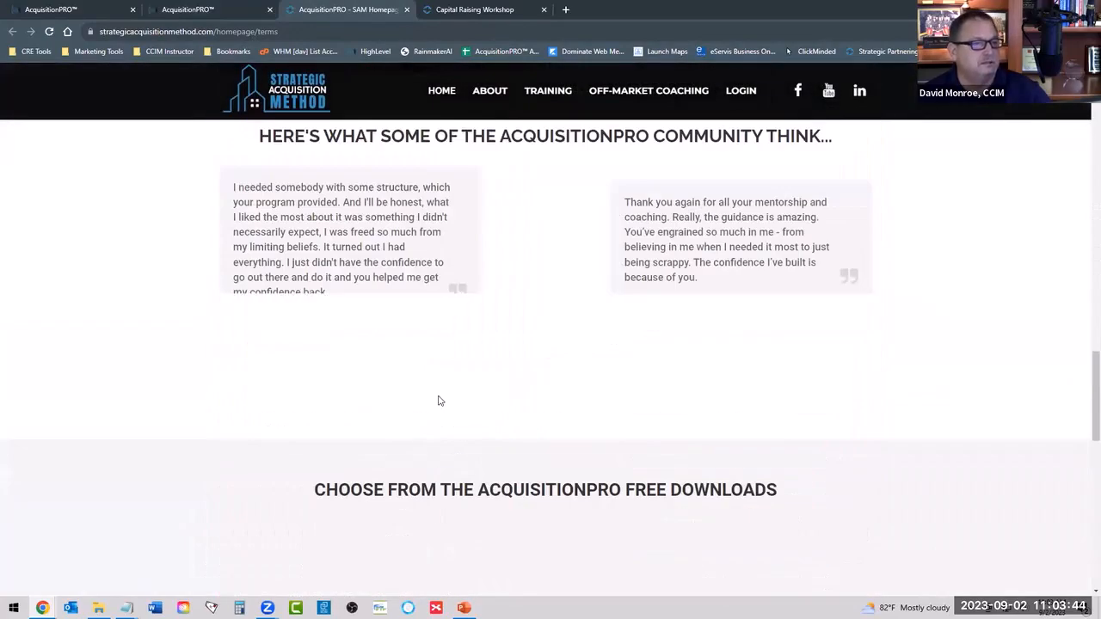
scroll(438, 401, down, 10)
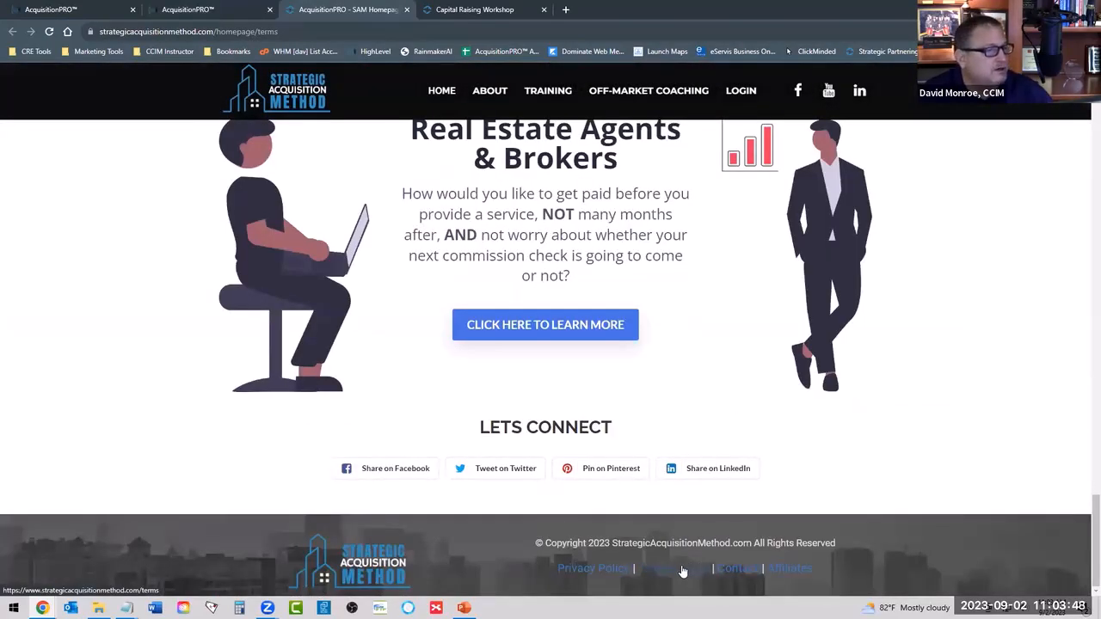
click(239, 23)
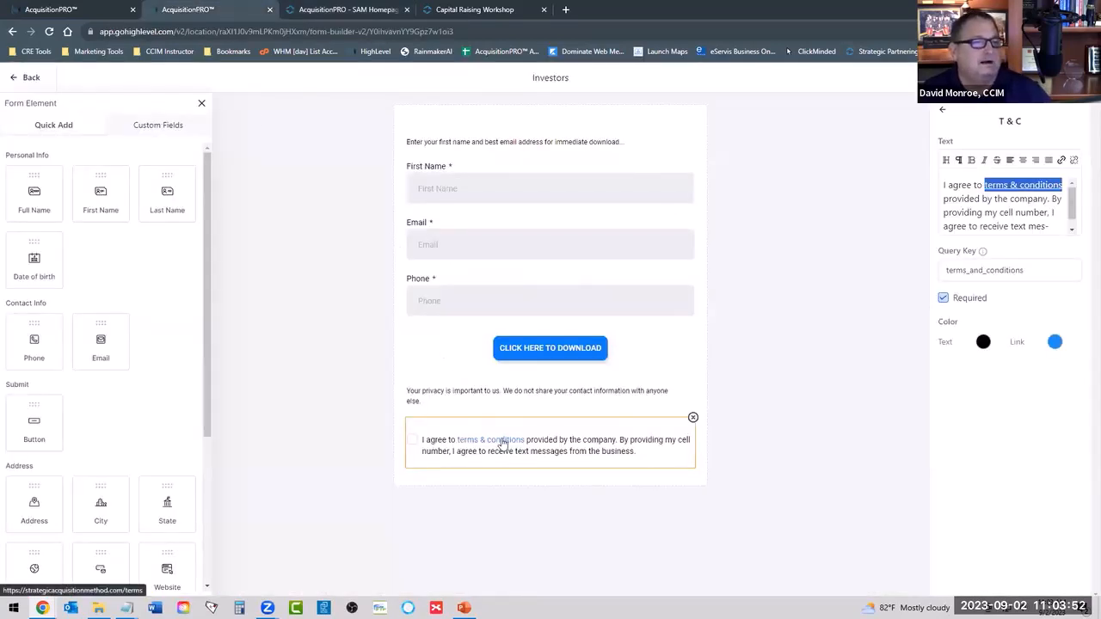
click(1062, 163)
click(466, 333)
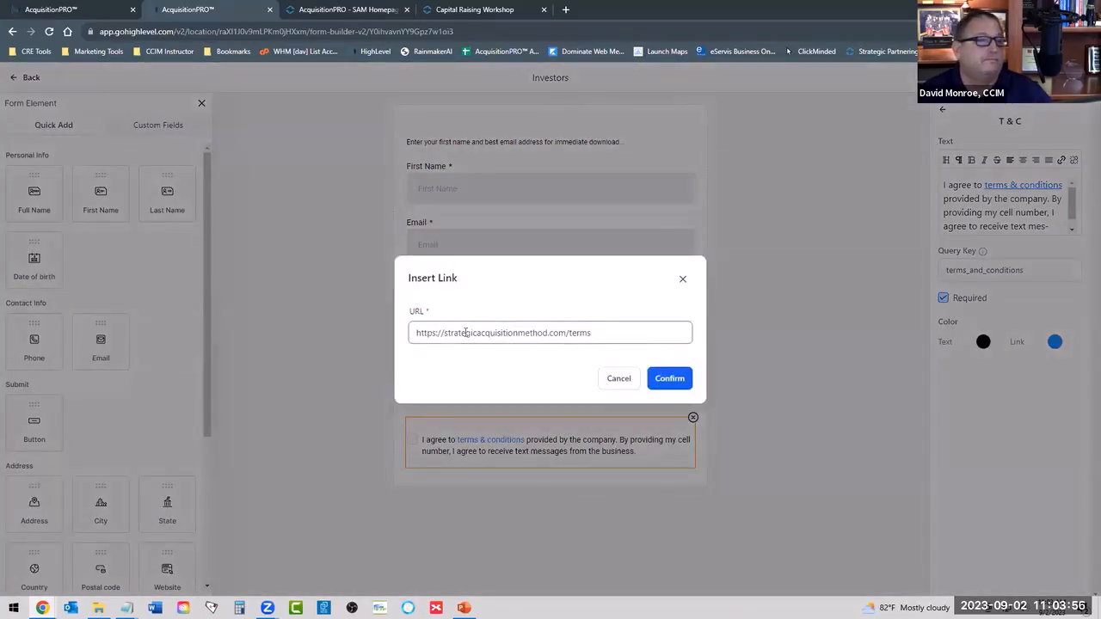
text(www.)
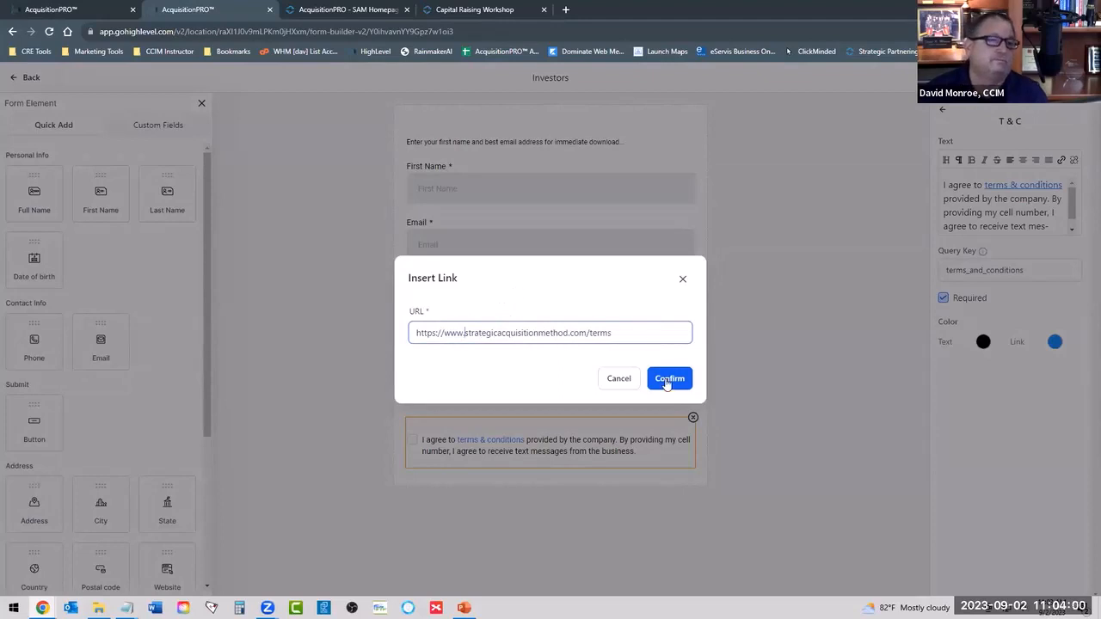
key(Return)
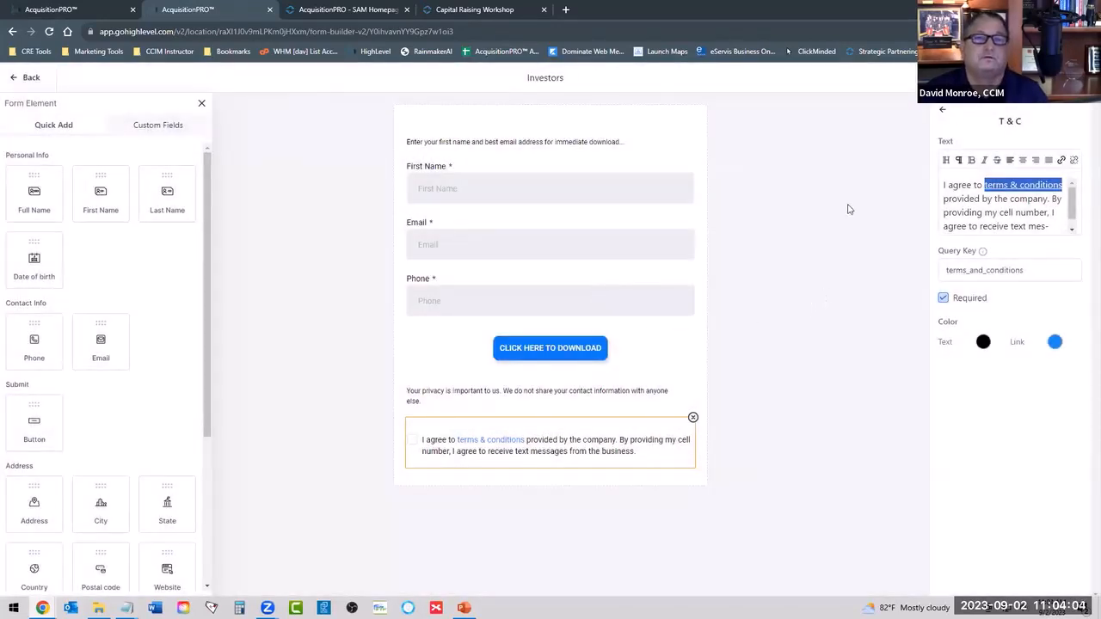
Test the updated terms & conditions link in a new tab, look over the Terms Of Use page, close it and return to the form builder.
right_click(482, 441)
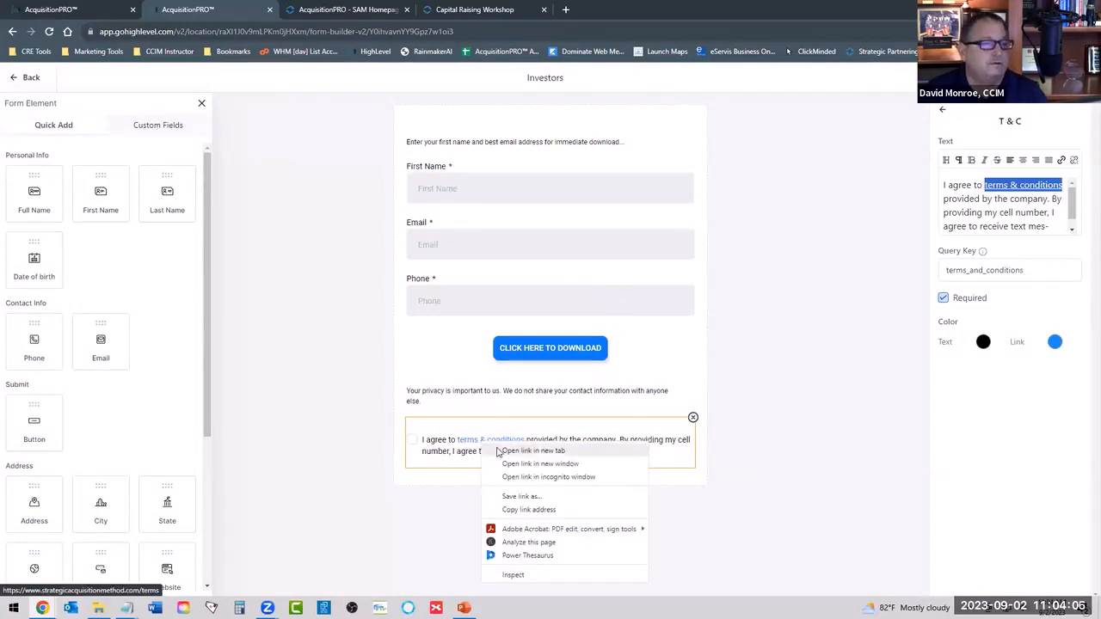
click(500, 451)
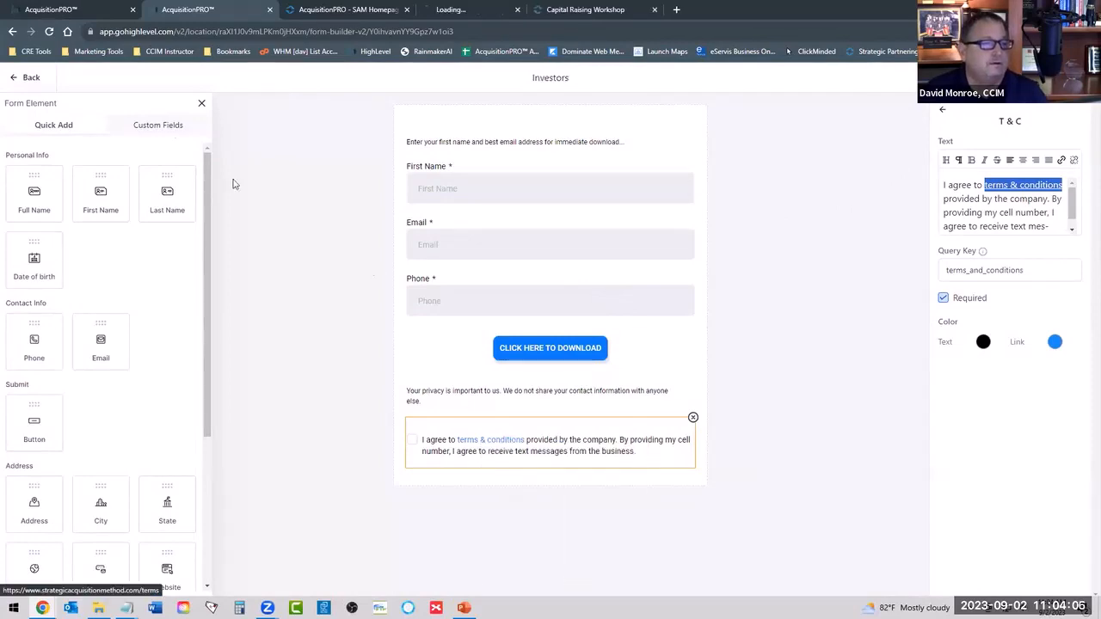
click(460, 13)
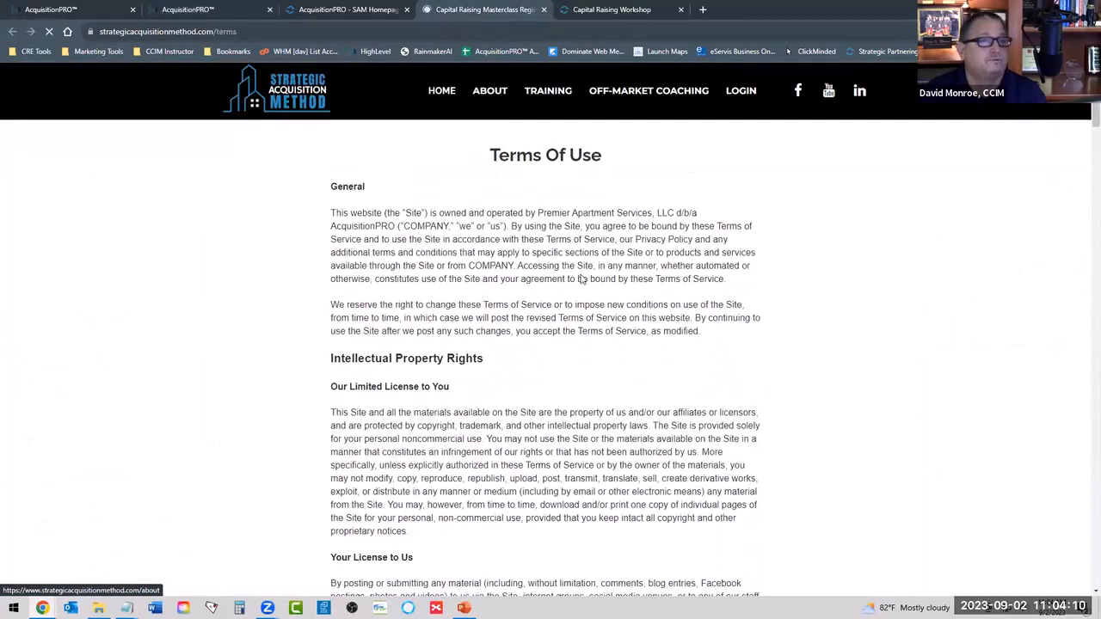
scroll(579, 287, down, 5)
scroll(576, 289, down, 5)
scroll(576, 289, up, 15)
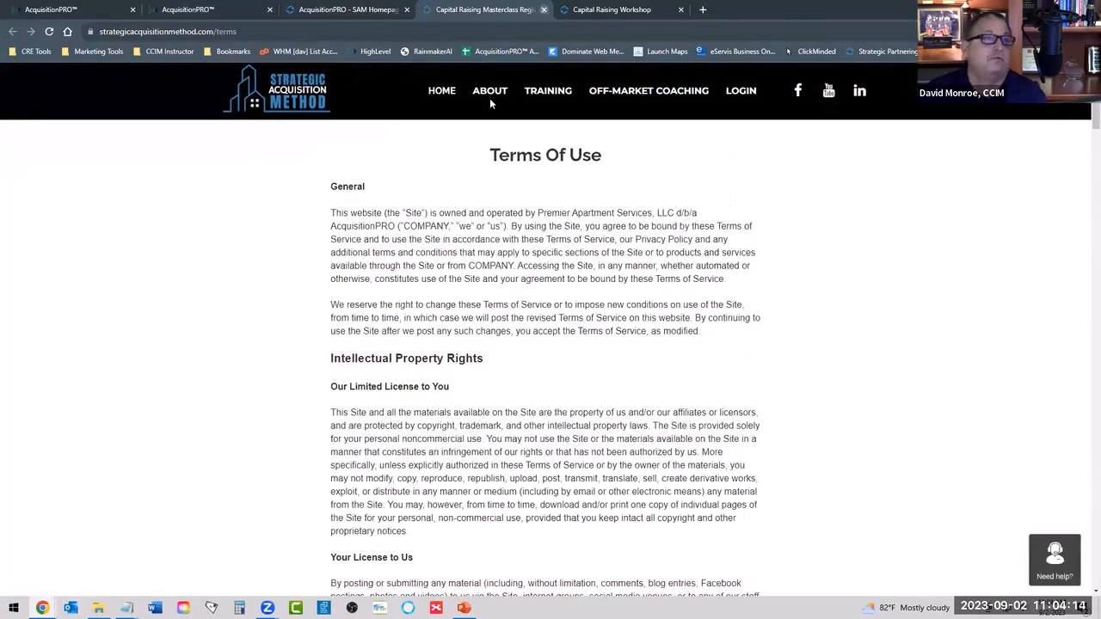
click(543, 9)
click(208, 13)
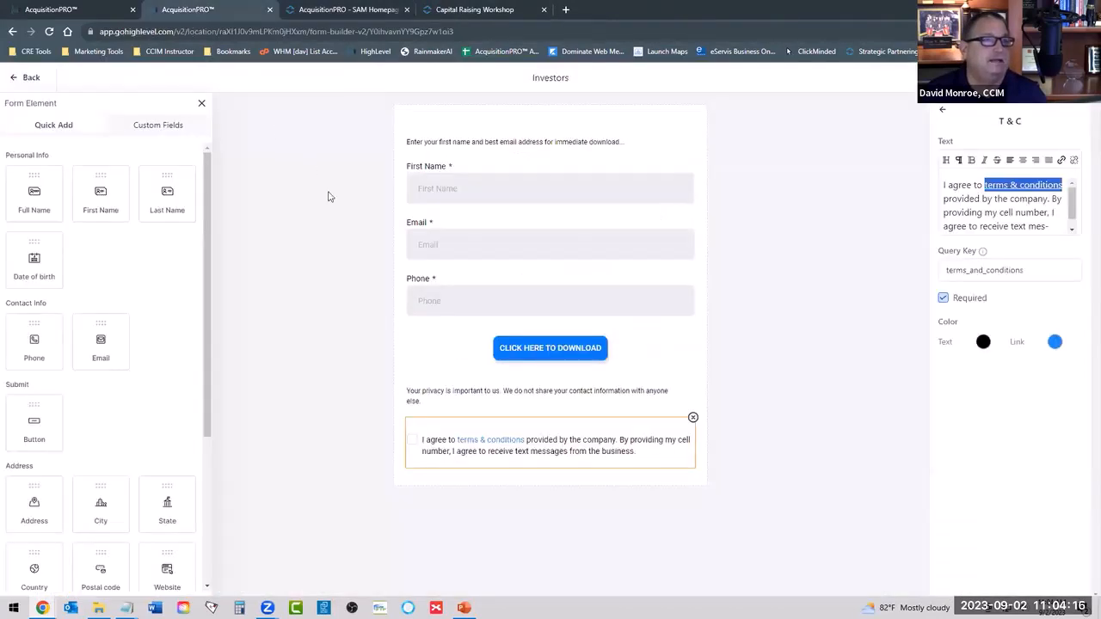
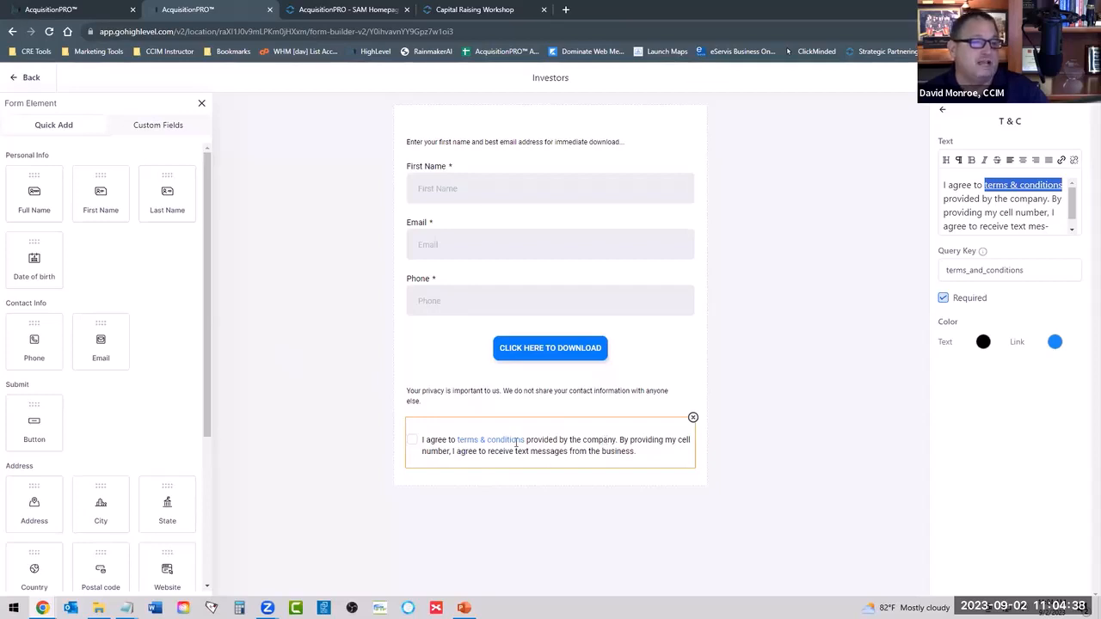
scroll(110, 450, down, 3)
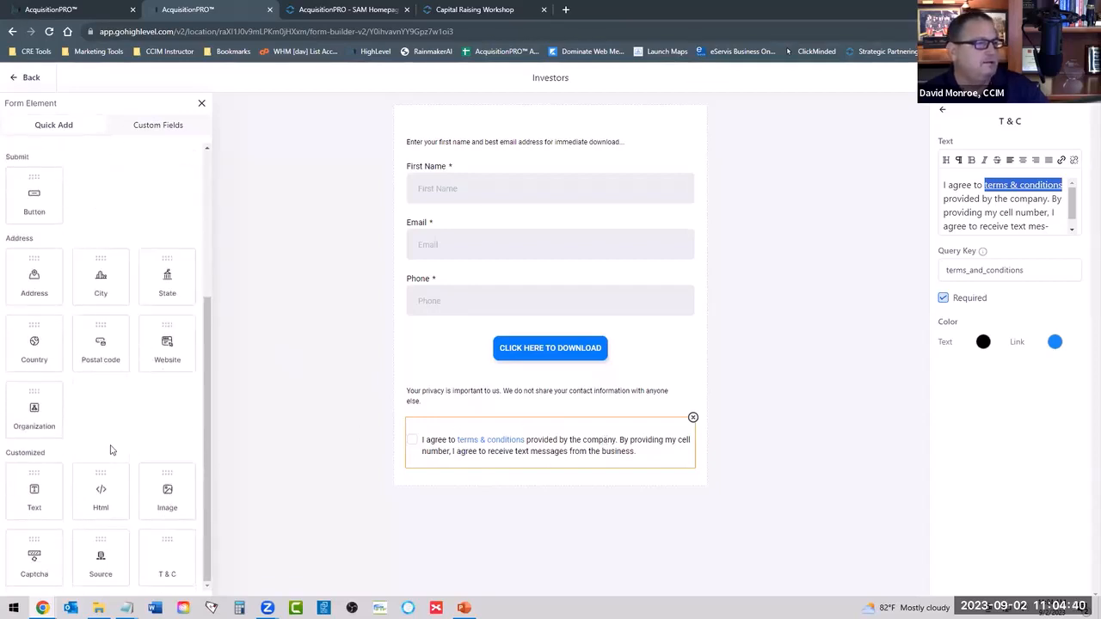
drag(167, 550, 543, 403)
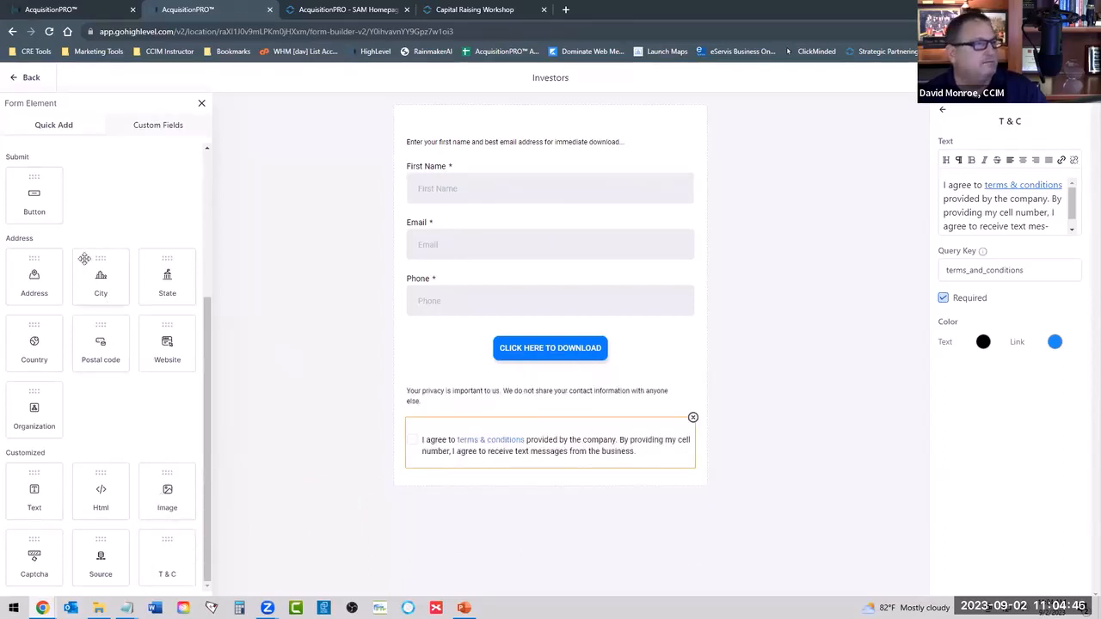
scroll(84, 260, up, 3)
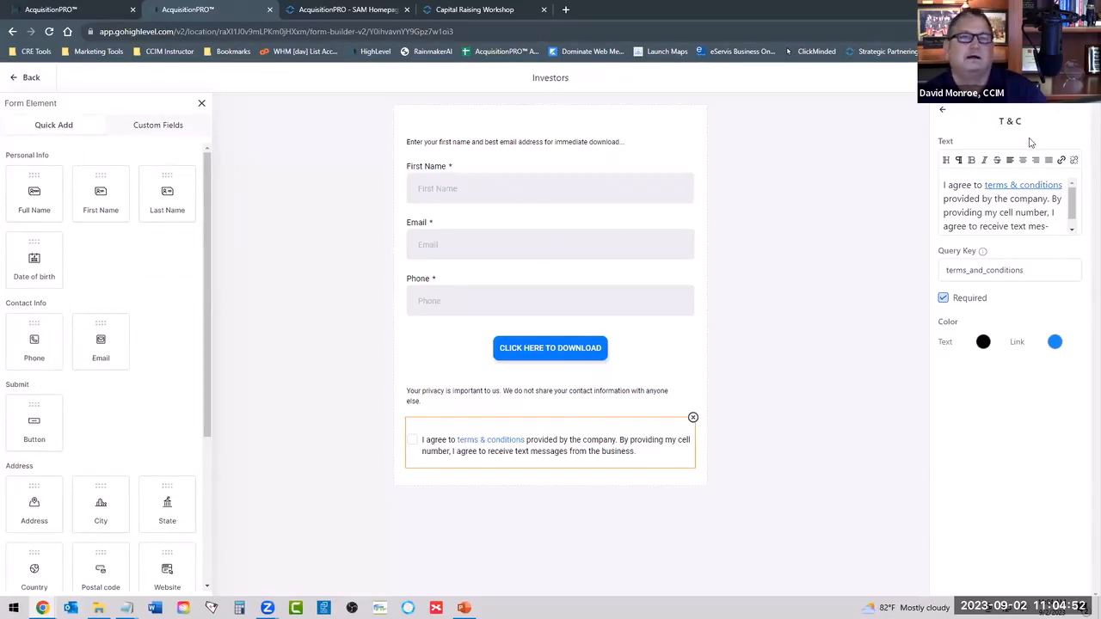
Open the Investors form's options and replace the On Submit redirect URL with a single slash.
click(942, 110)
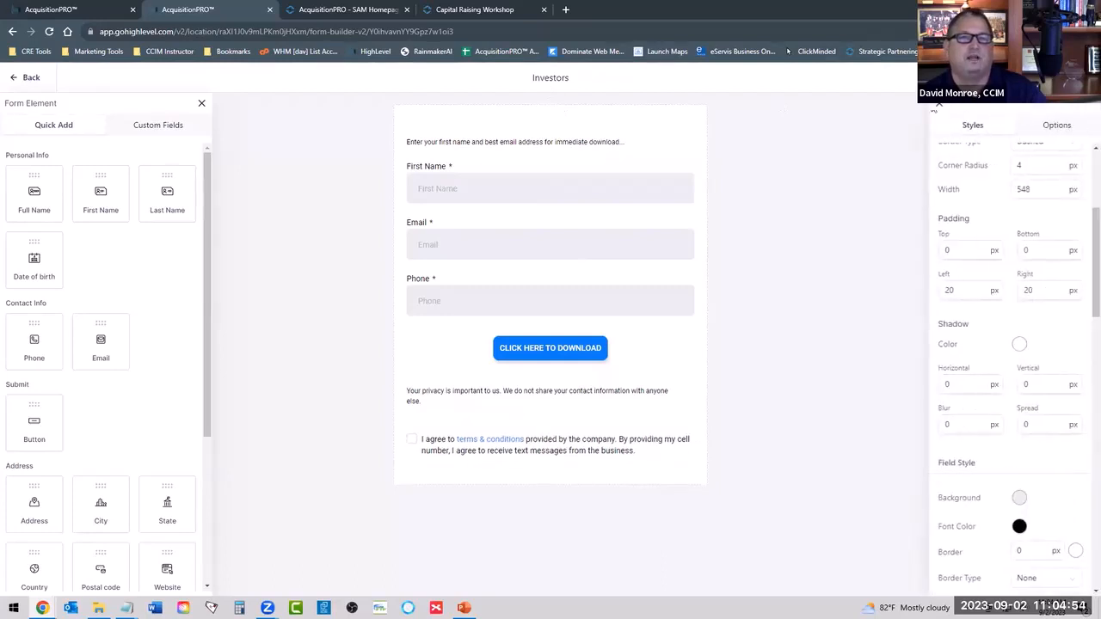
click(1059, 125)
click(967, 183)
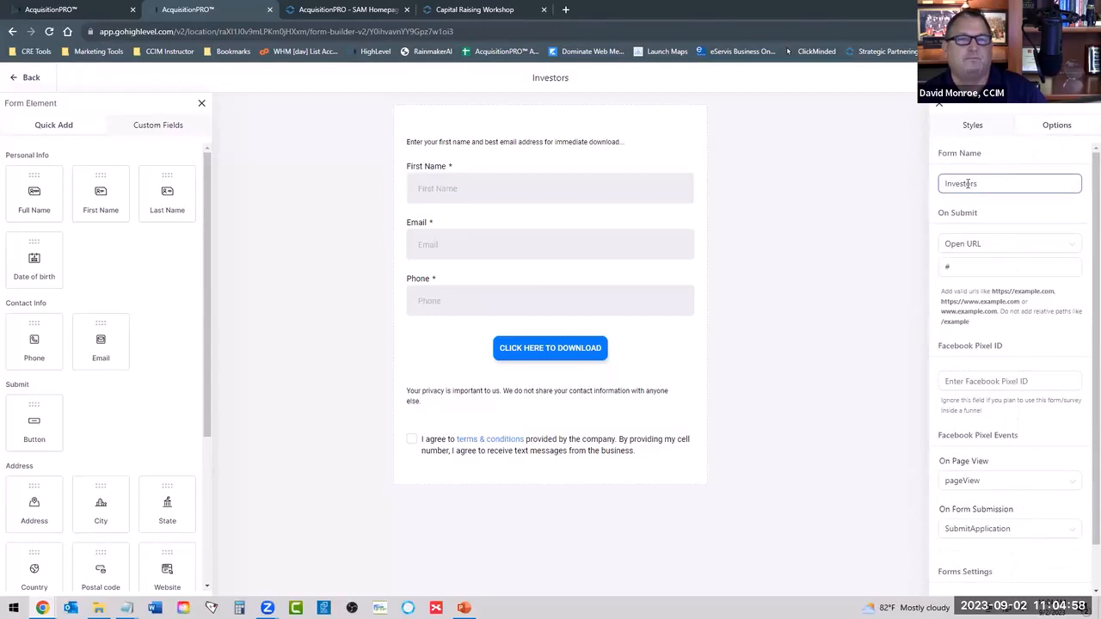
click(969, 264)
drag(966, 266, 932, 267)
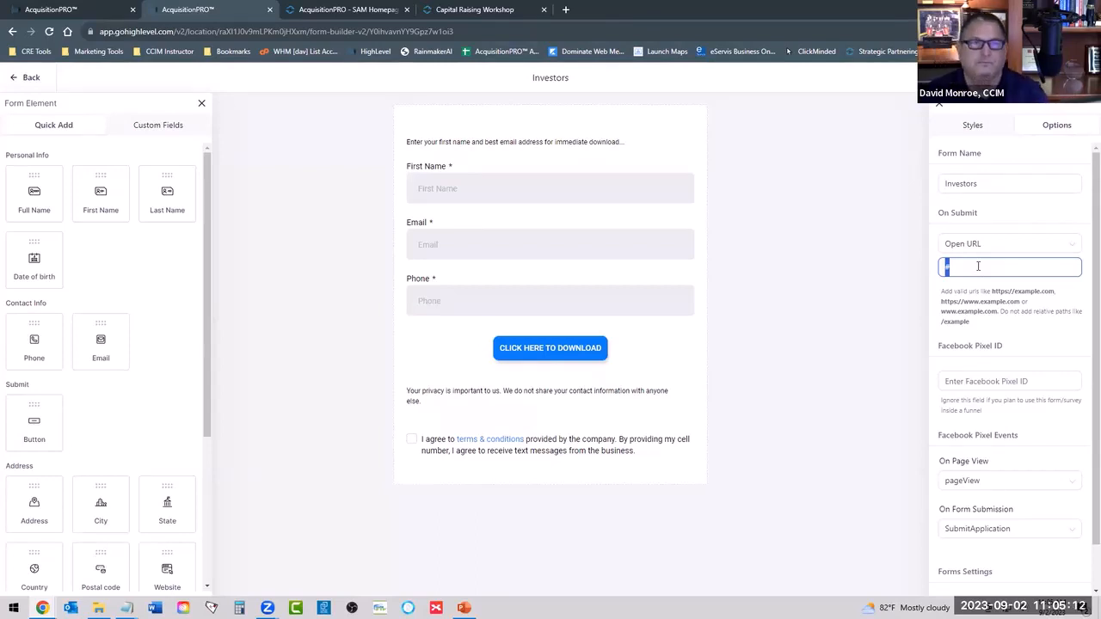
Close the SAM Homepage browser tab and look at the Capital Raising Workshop page.
click(348, 11)
click(406, 9)
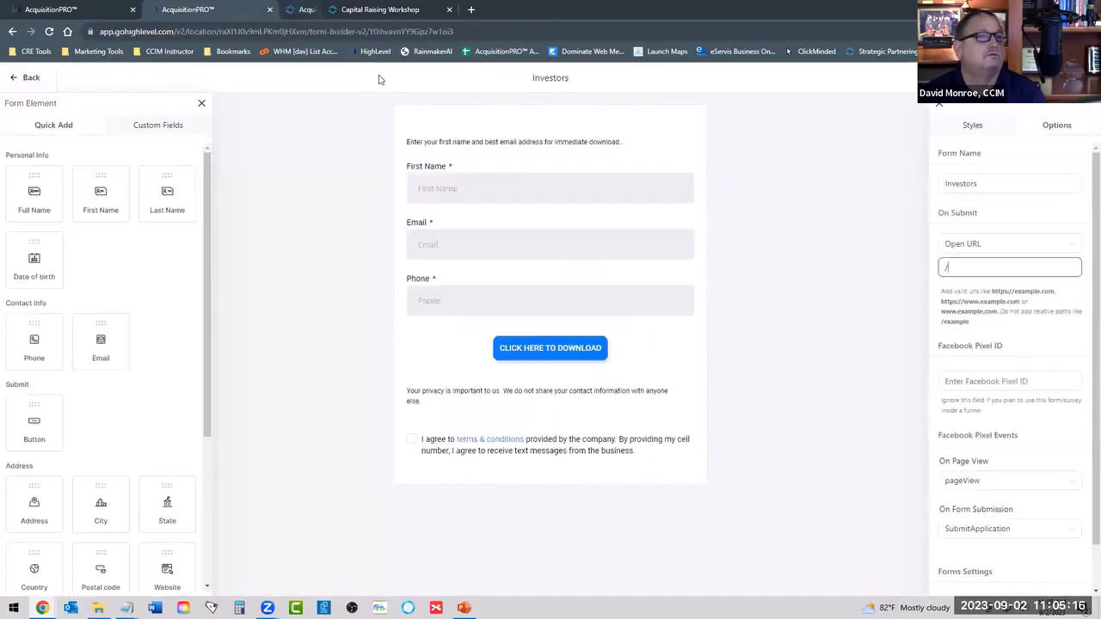
click(348, 12)
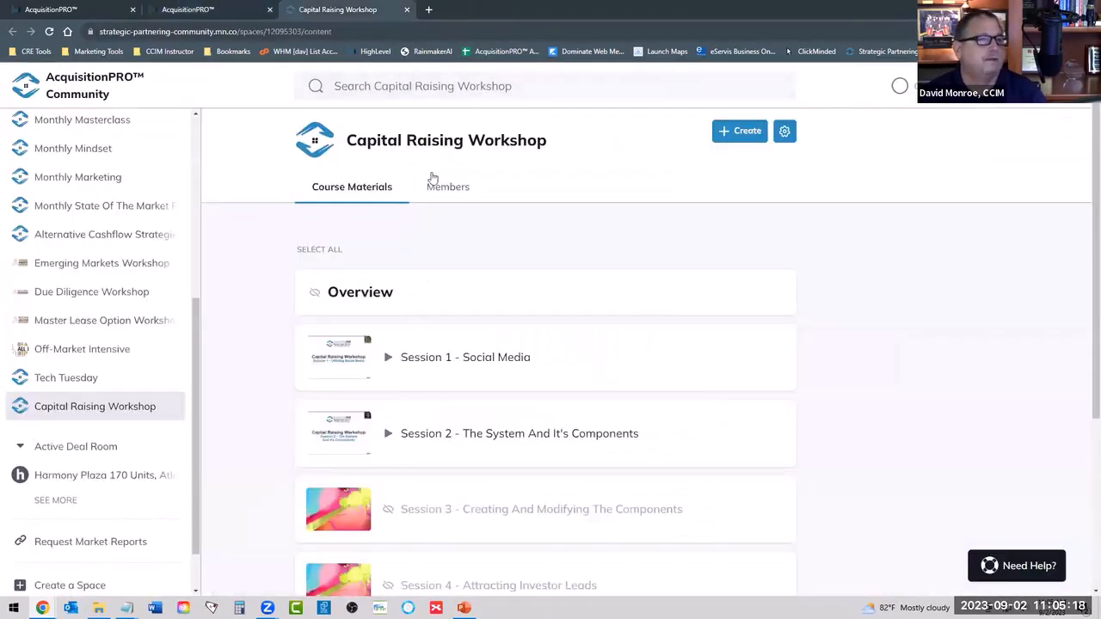
Leave the page builder and copy the Investor Leads funnel's path from the funnel settings.
click(108, 11)
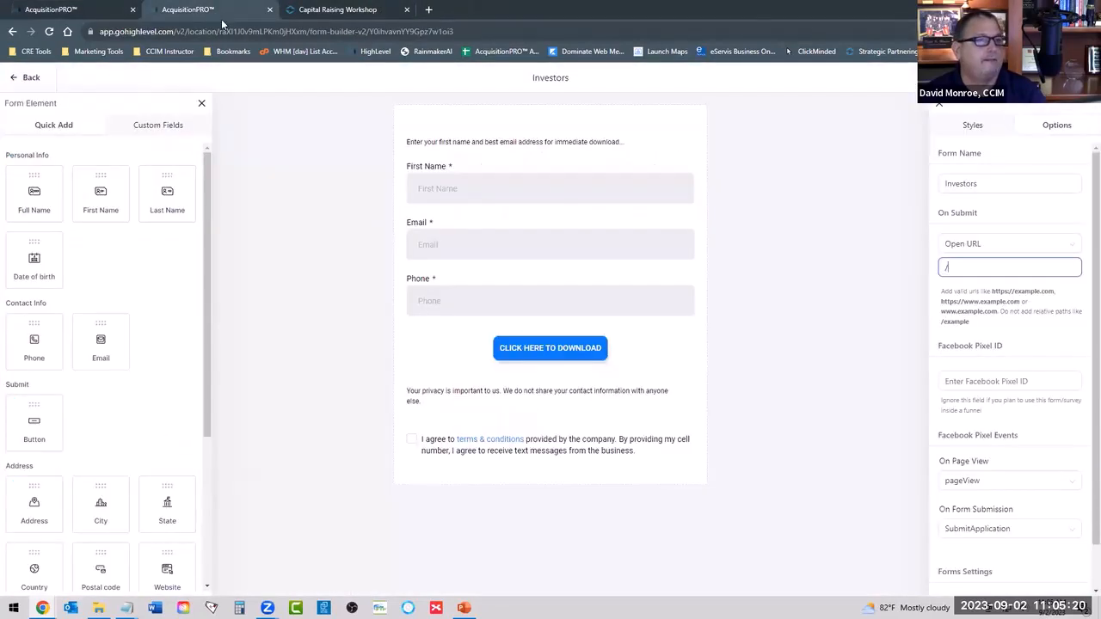
click(181, 12)
click(95, 11)
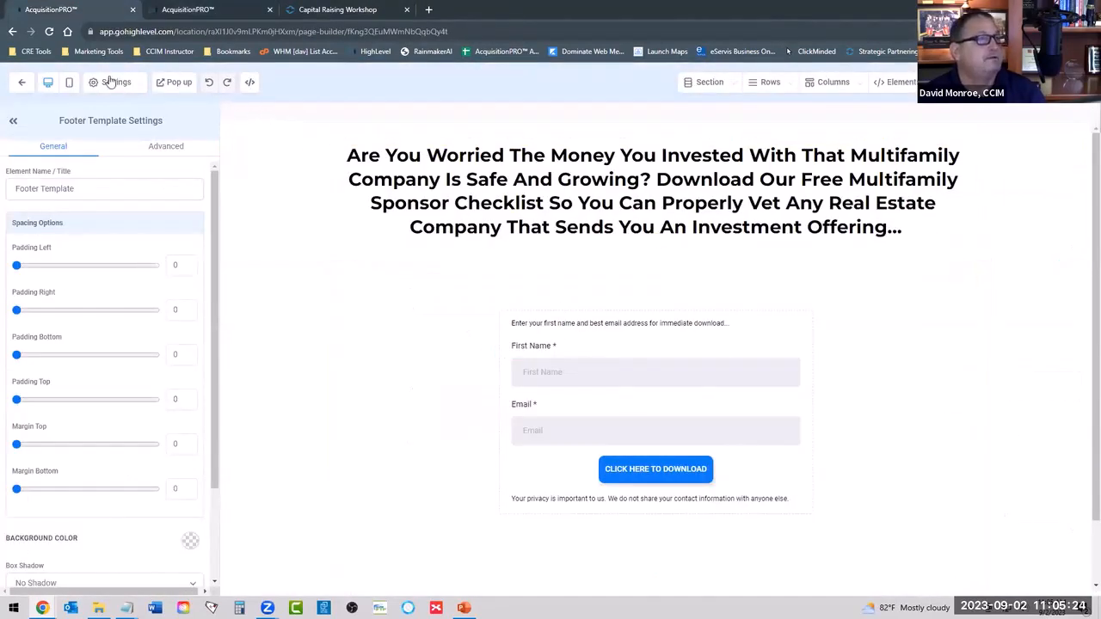
click(110, 83)
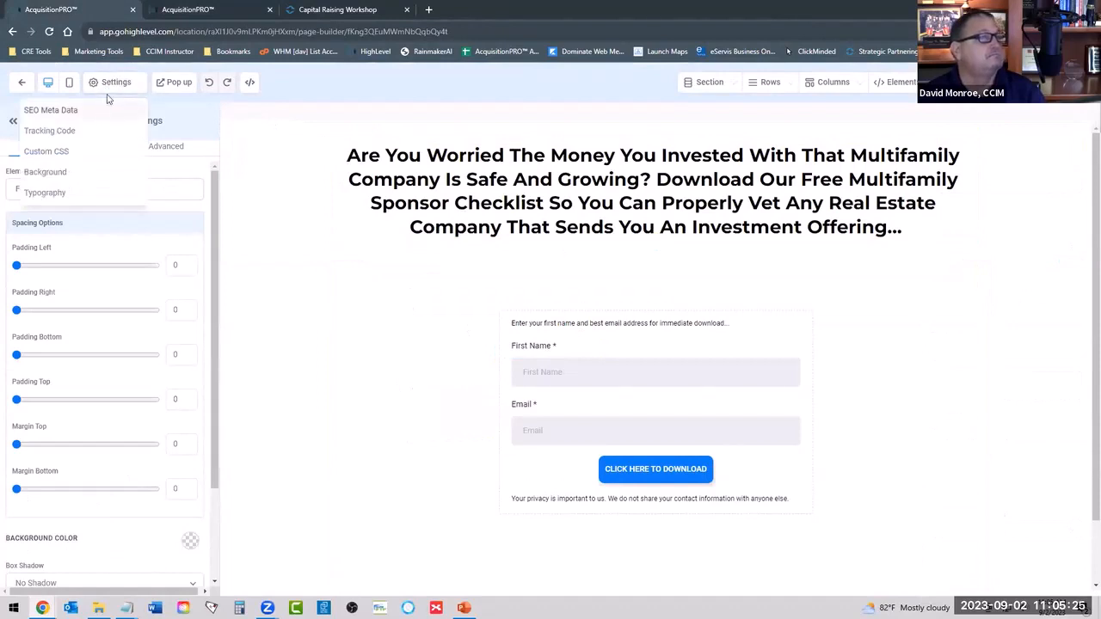
click(21, 81)
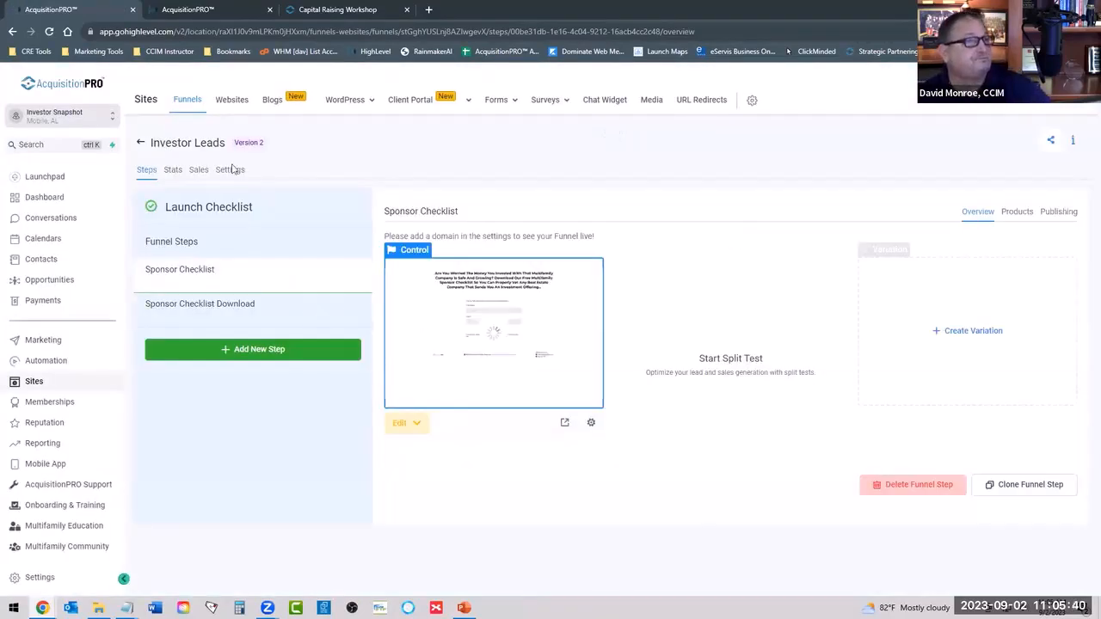
click(224, 169)
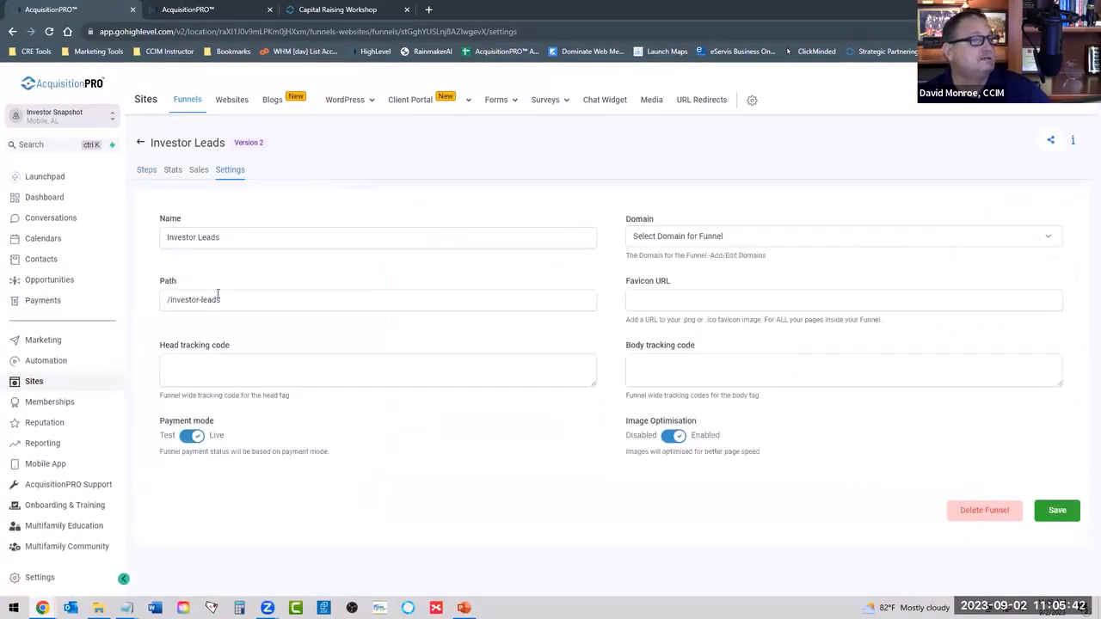
drag(226, 299, 151, 306)
key(ctrl+c)
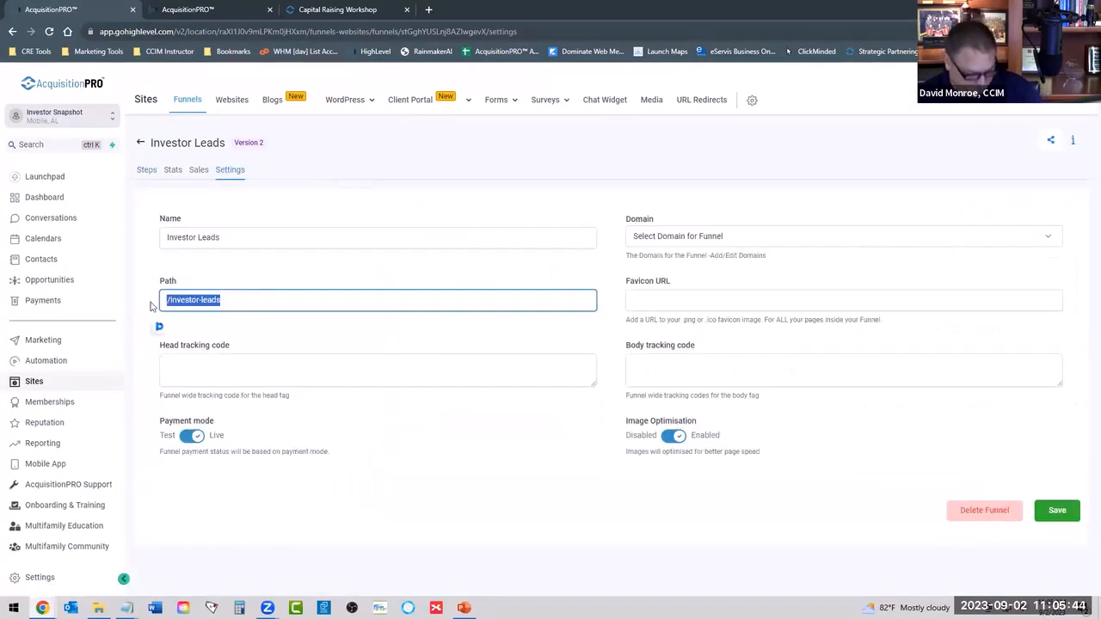
Return to the form builder and set the Investors form's On Submit URL to the copied path /investor-leads.
click(193, 12)
right_click(942, 272)
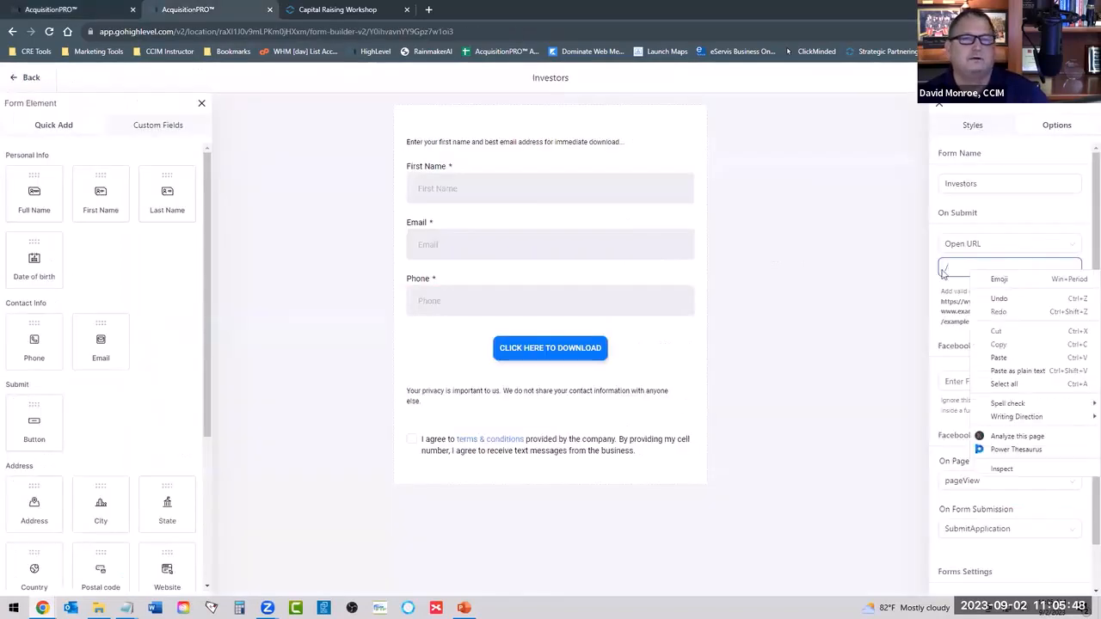
drag(951, 269, 919, 279)
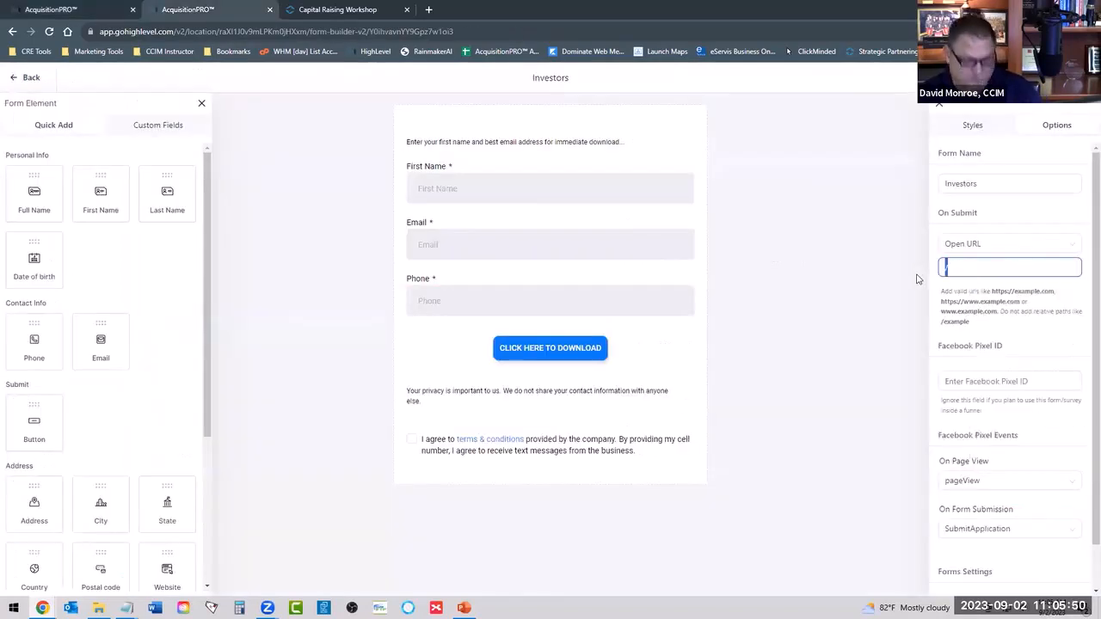
key(ctrl+v)
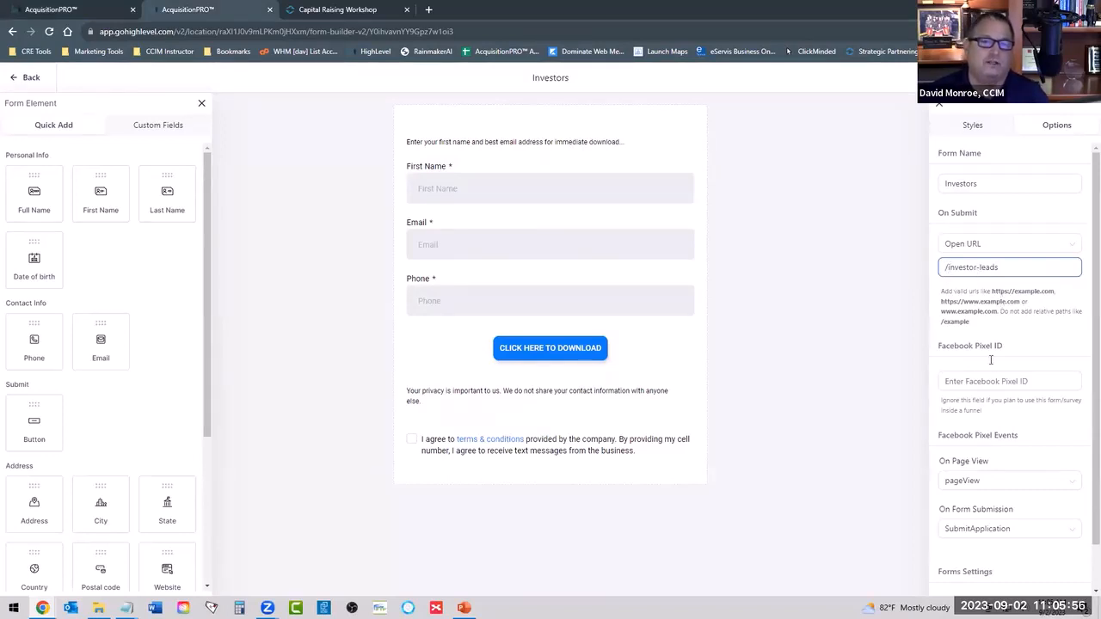
click(1014, 221)
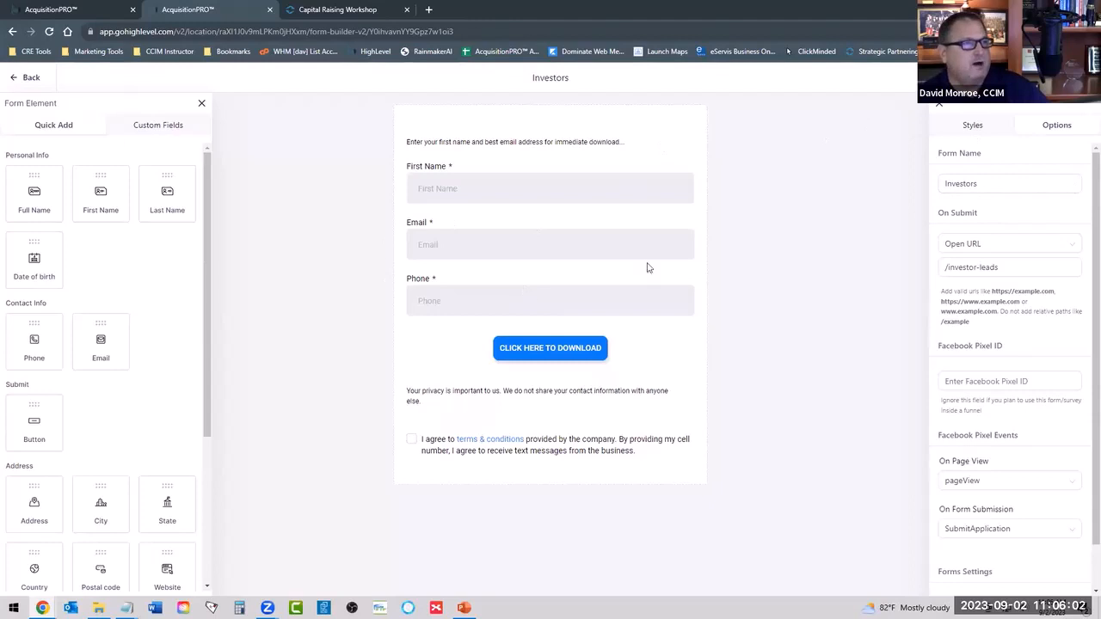
Open the funnel's Sponsor Checklist page for editing and check the updated form down to the footer.
click(74, 9)
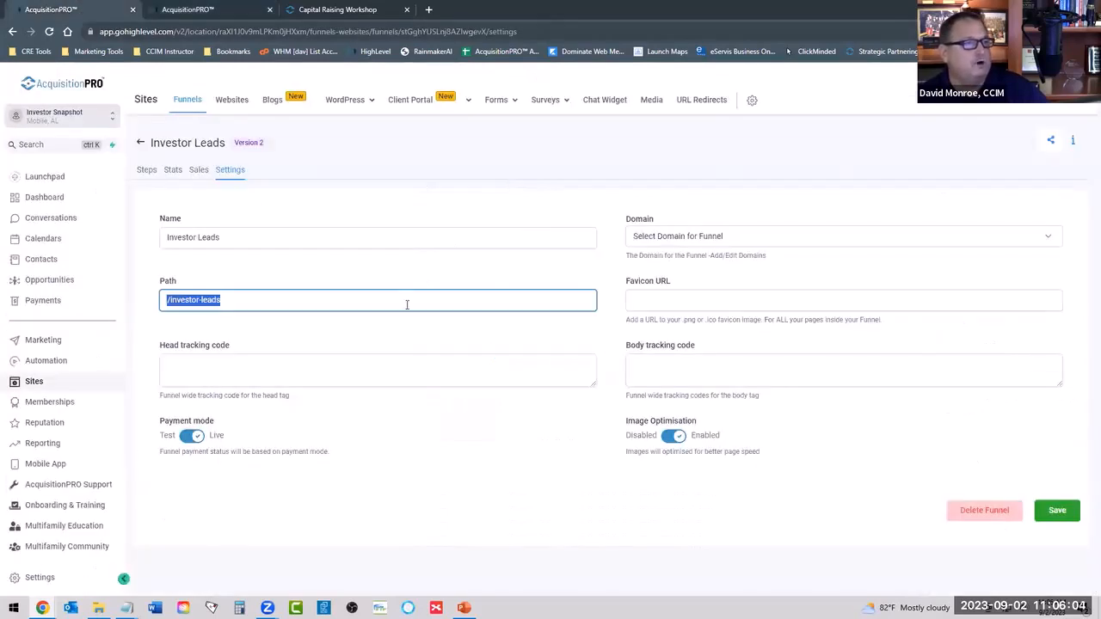
click(146, 170)
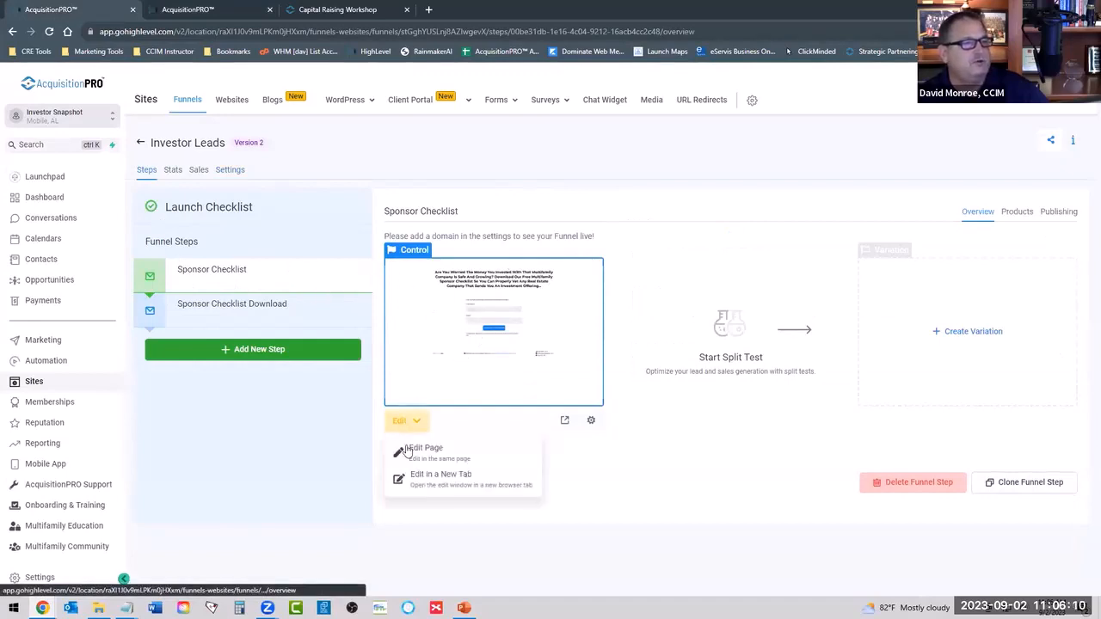
click(425, 293)
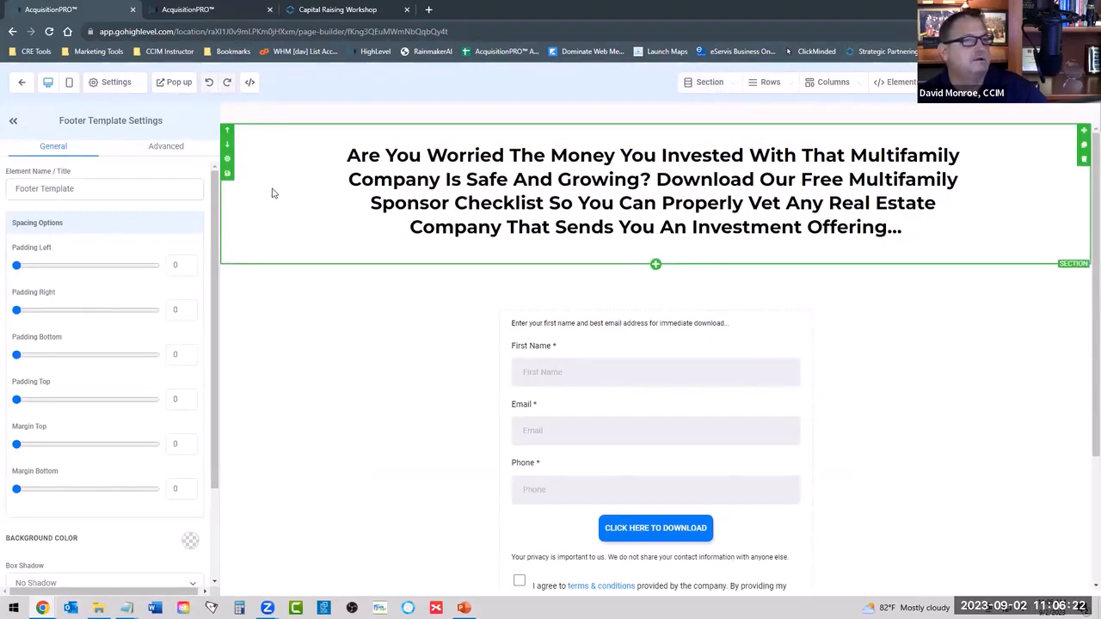
scroll(292, 369, down, 2)
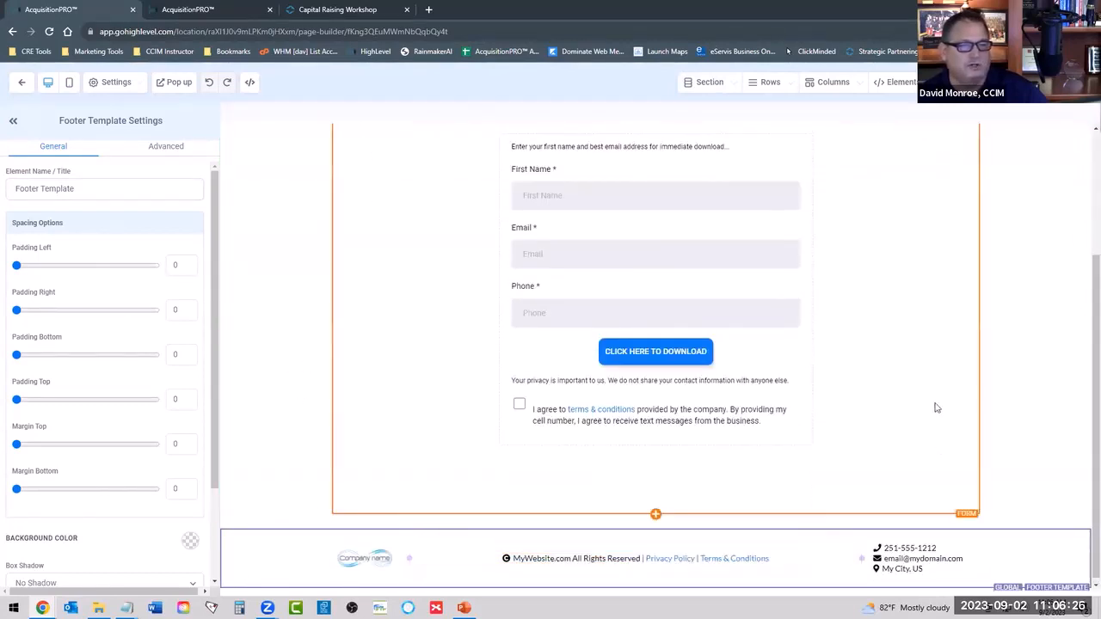
scroll(930, 382, up, 2)
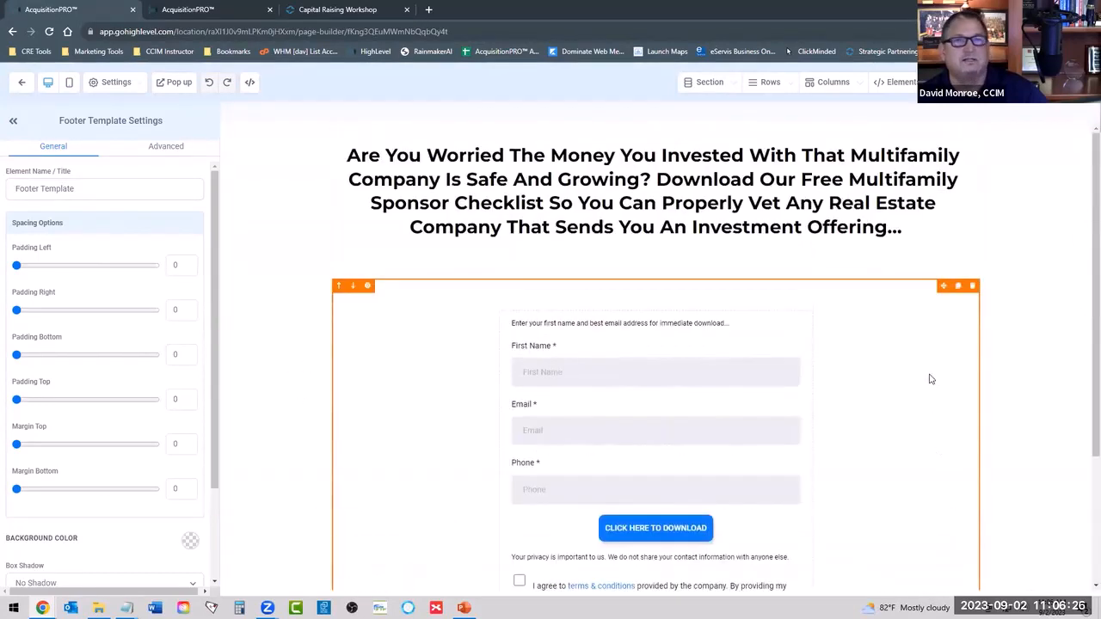
Upload 3.png to the media library and apply it as the Sponsor Checklist page's background image.
click(1032, 129)
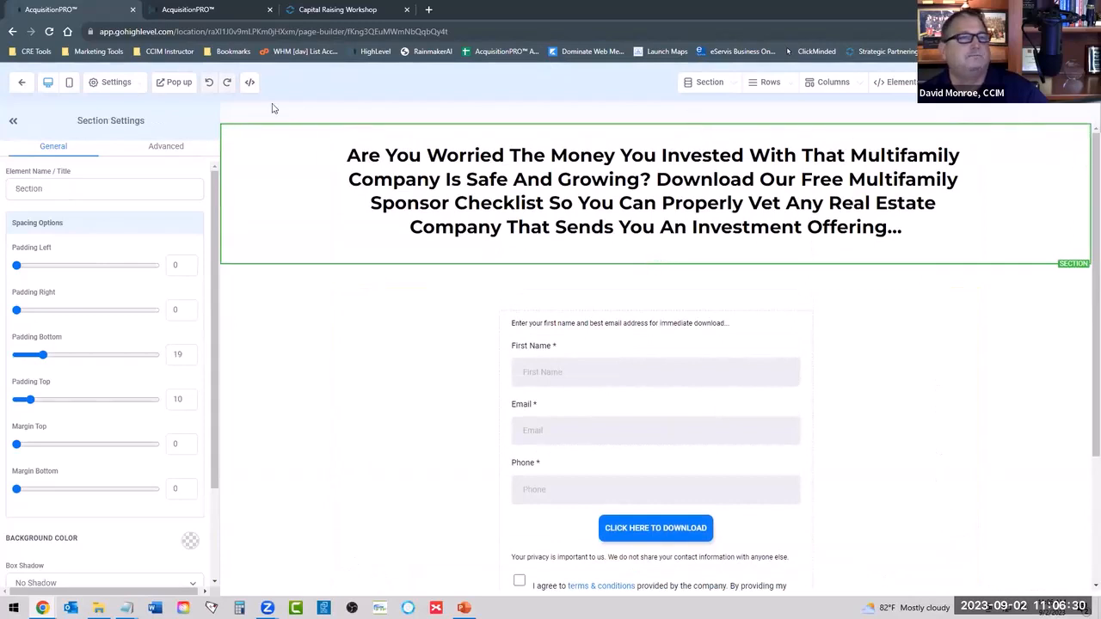
click(119, 84)
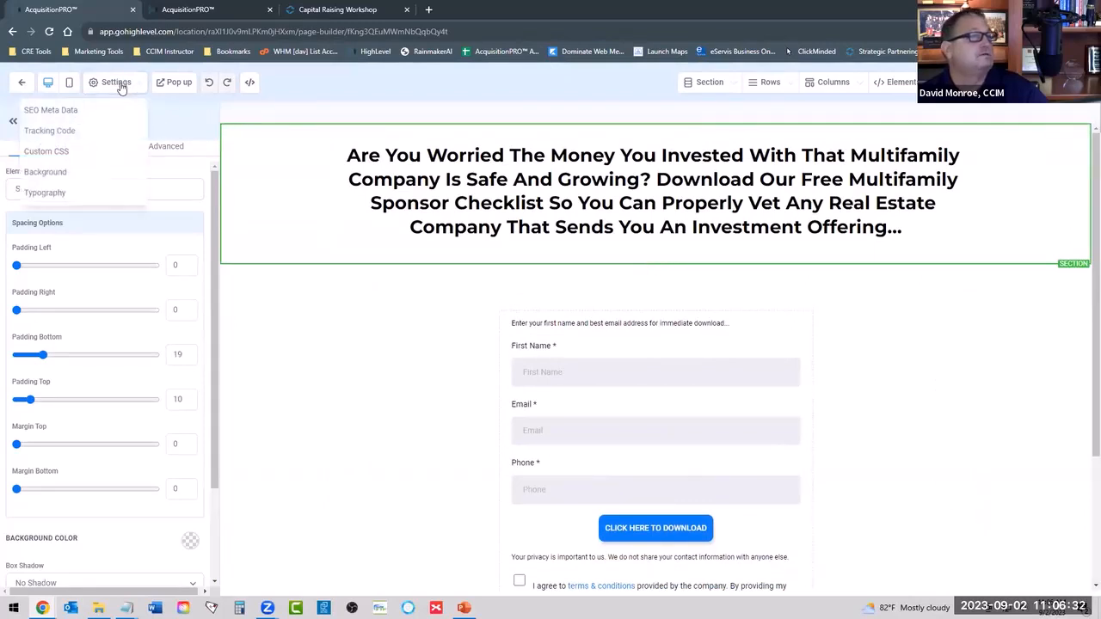
click(44, 169)
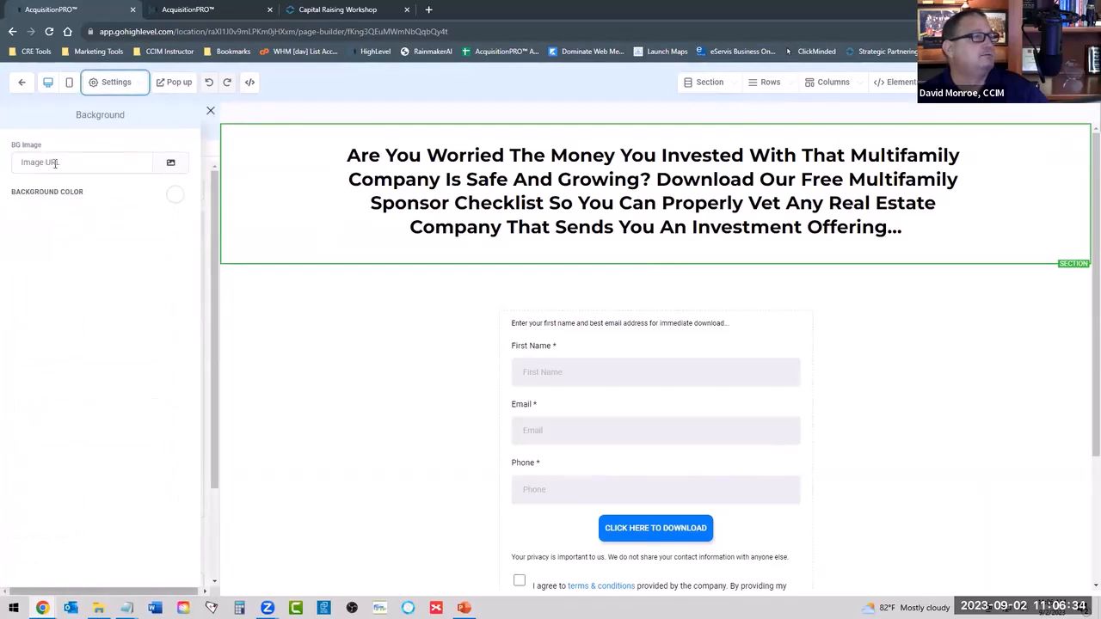
click(171, 170)
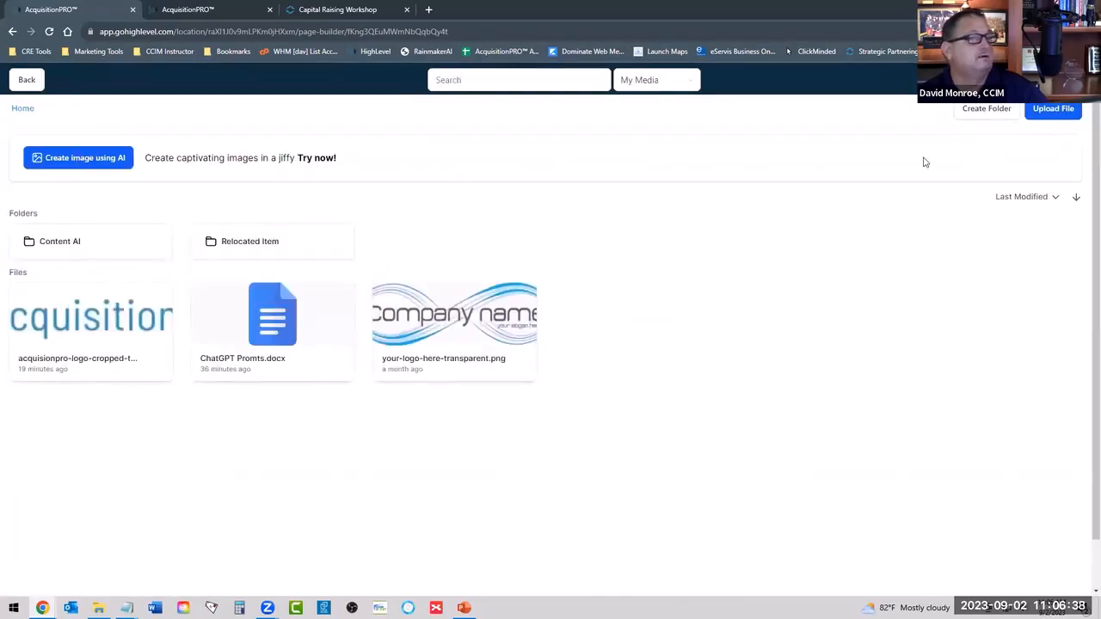
click(1053, 110)
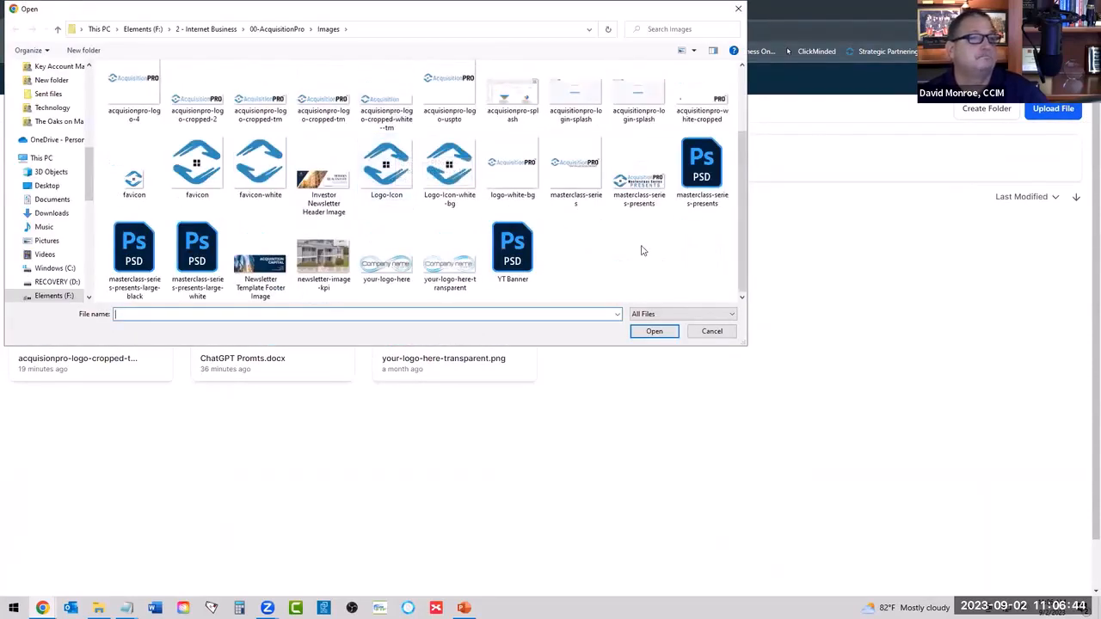
scroll(641, 249, up, 2)
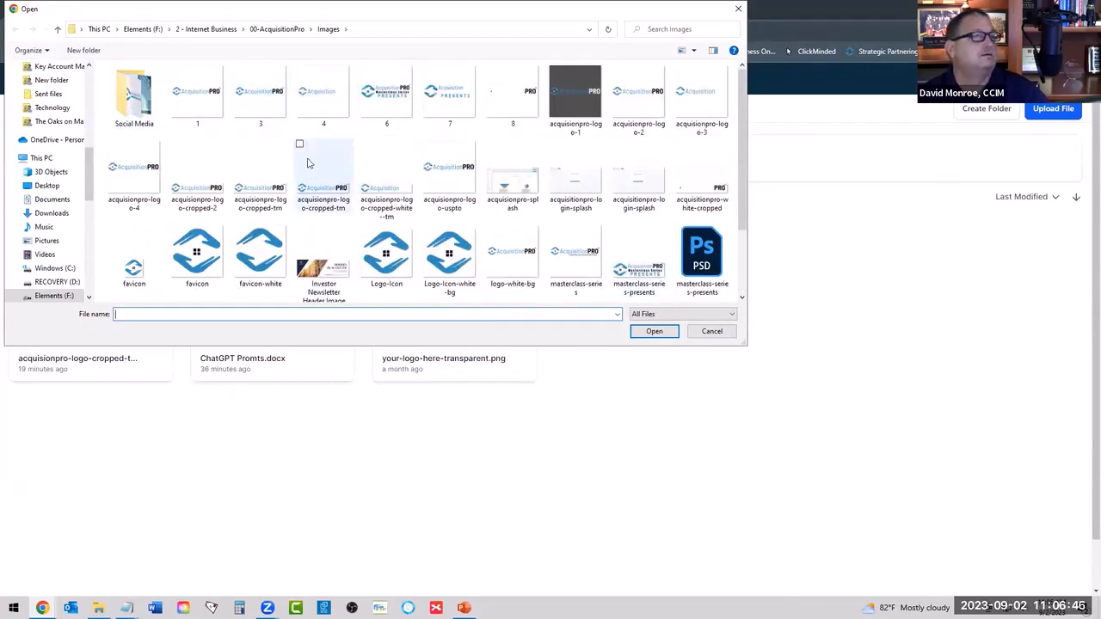
click(261, 99)
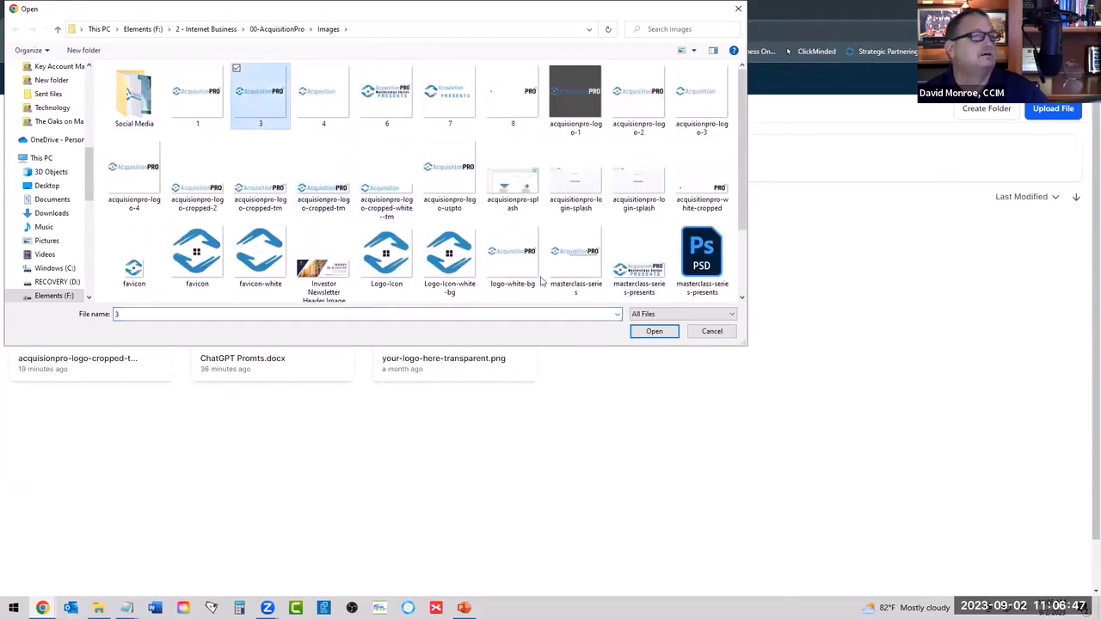
click(653, 332)
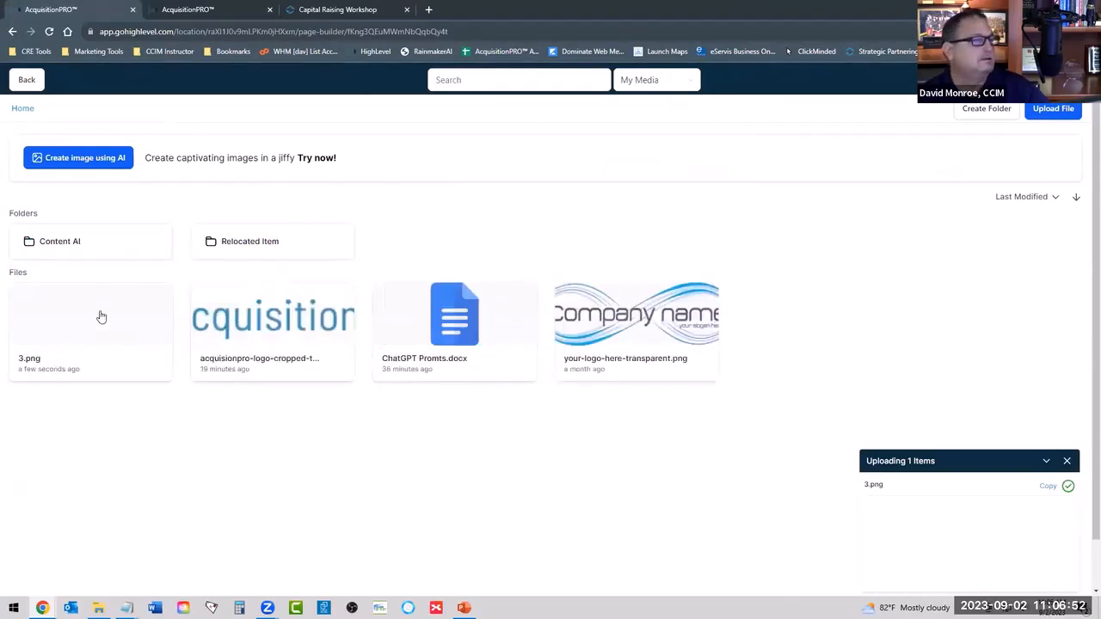
click(101, 317)
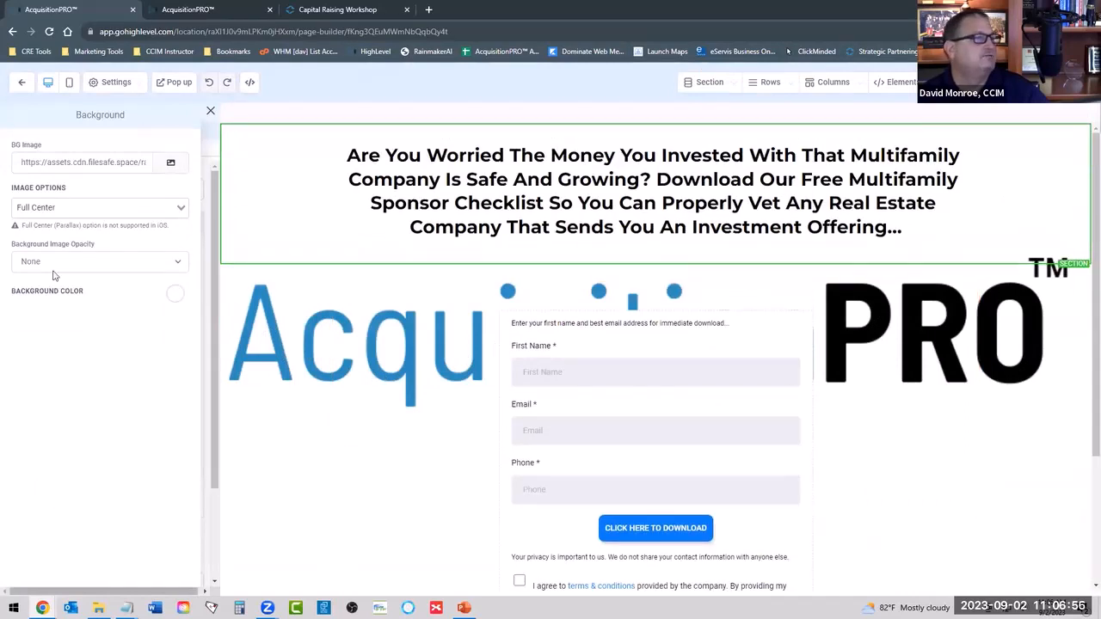
Set the page's background image opacity to Half Fade and its background color to light grey.
click(65, 261)
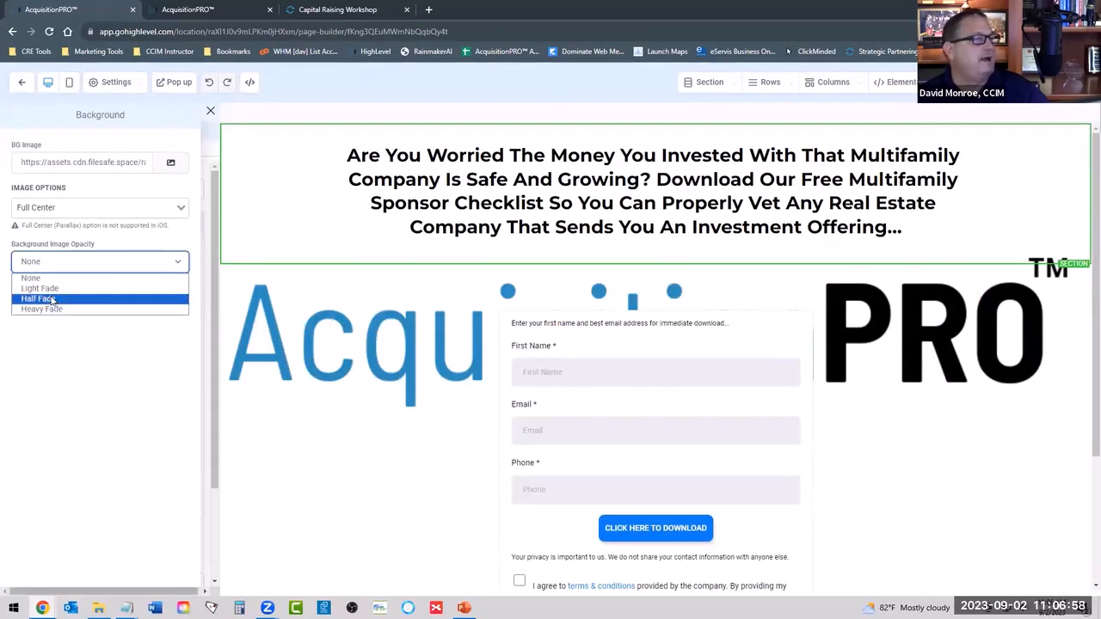
click(53, 298)
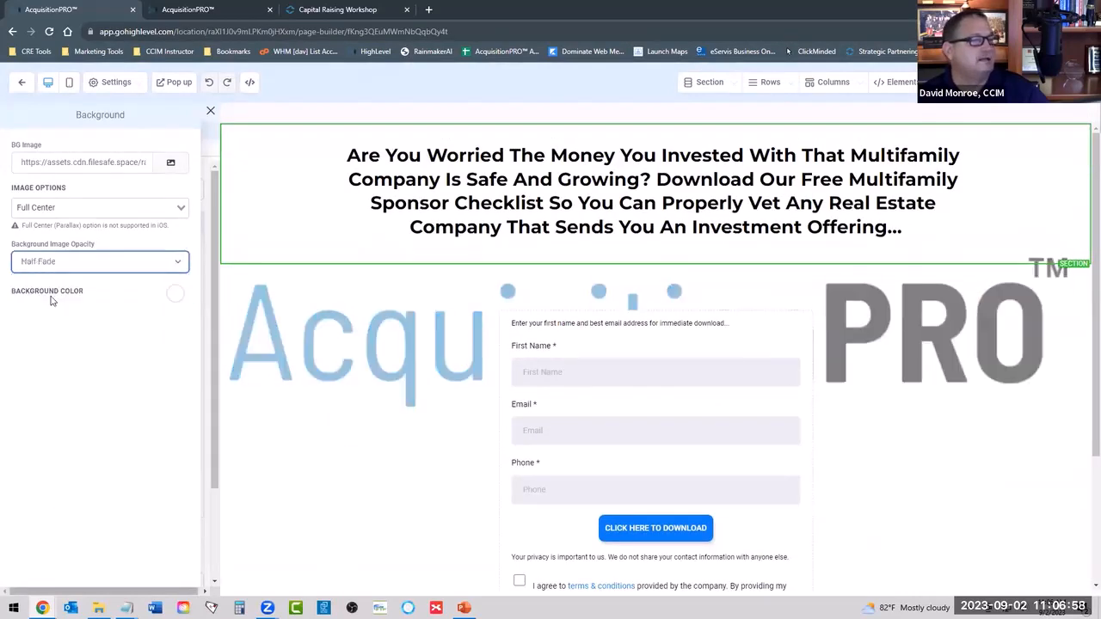
click(174, 294)
click(86, 321)
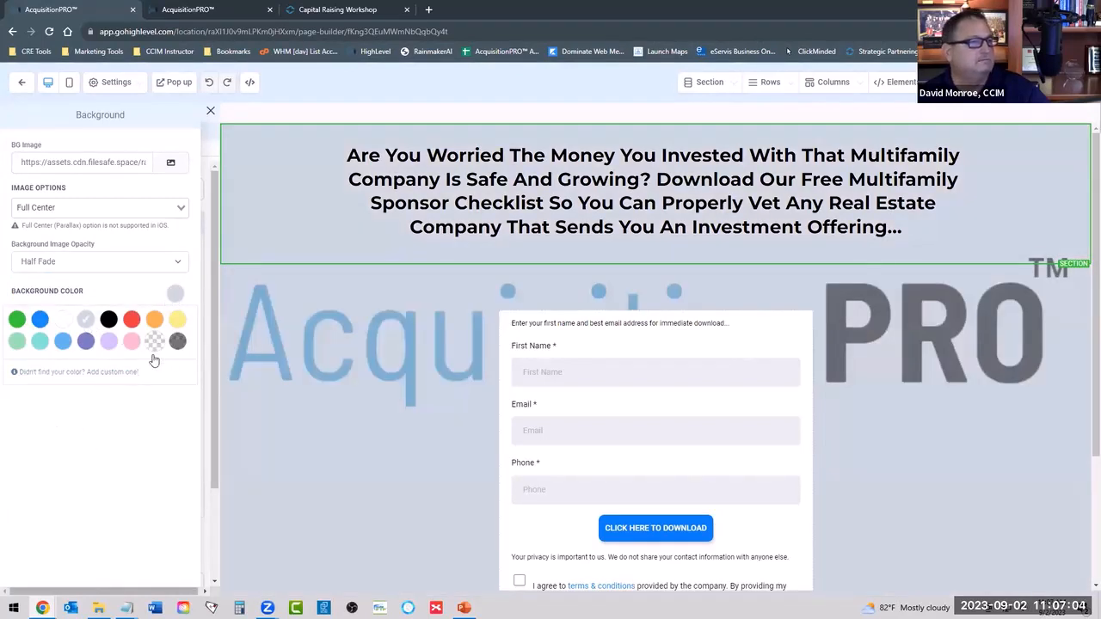
Try transparent, translucent dark, black, green and white as the page's background color, ending back on light grey.
click(154, 344)
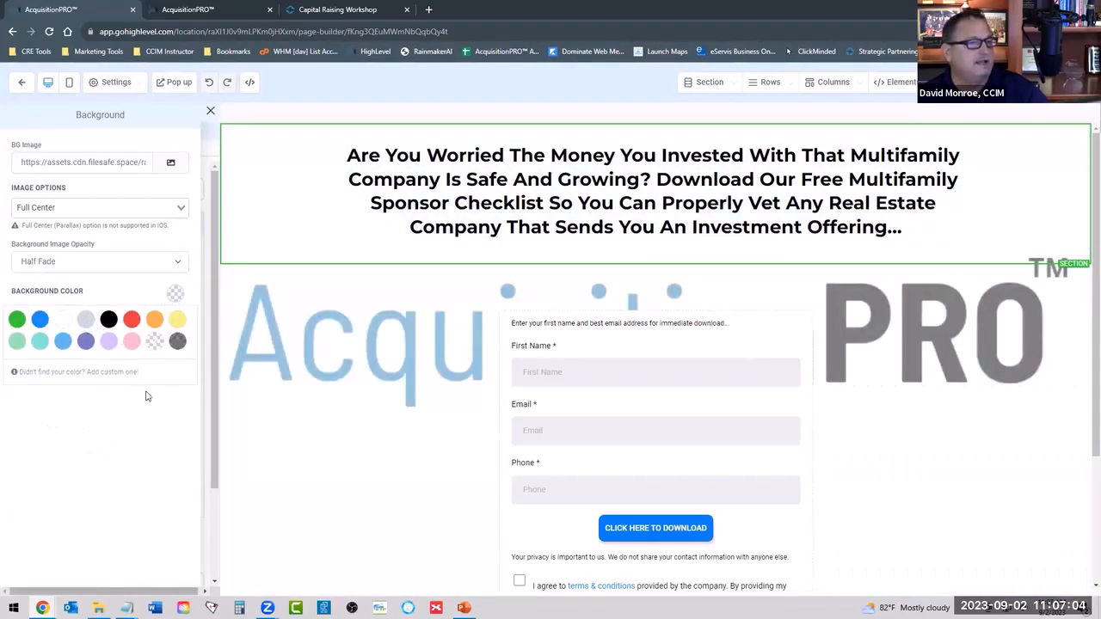
click(177, 341)
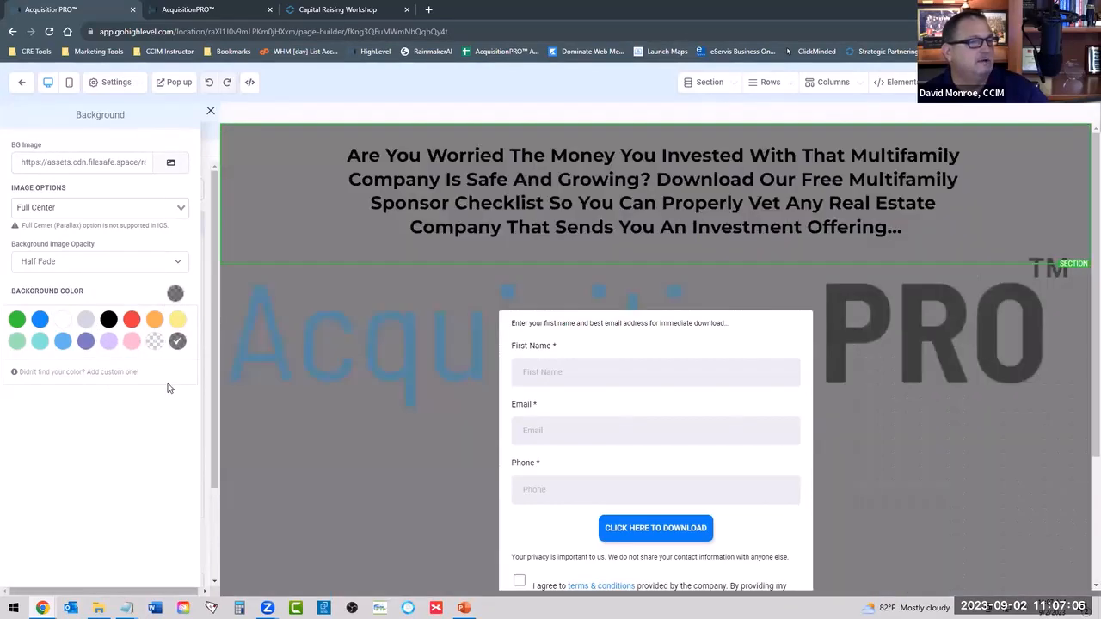
click(109, 320)
click(16, 320)
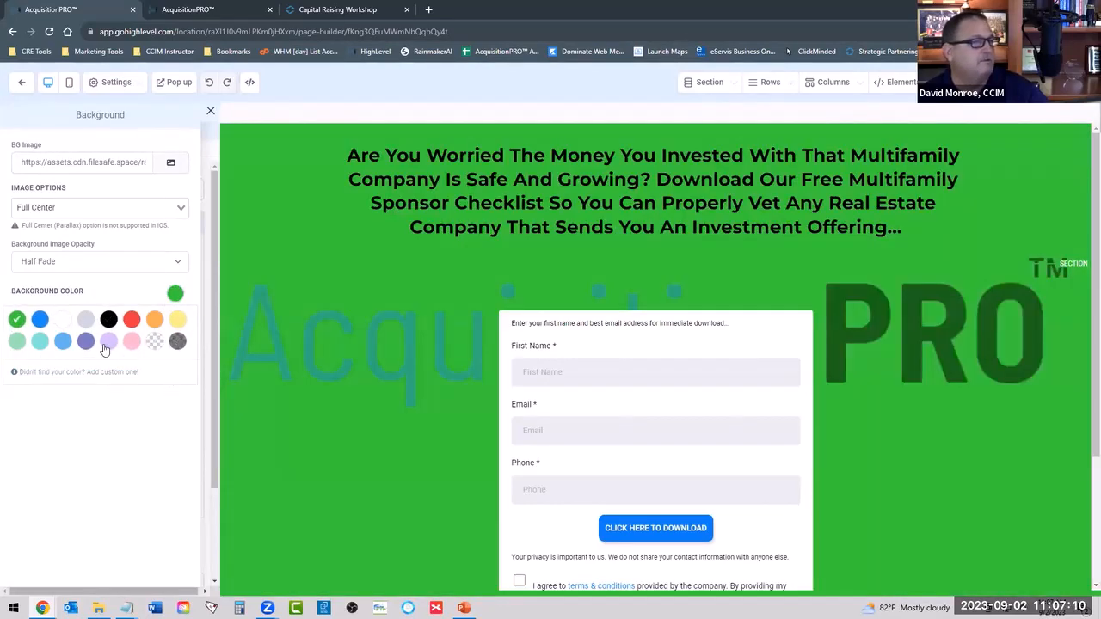
click(66, 320)
click(86, 320)
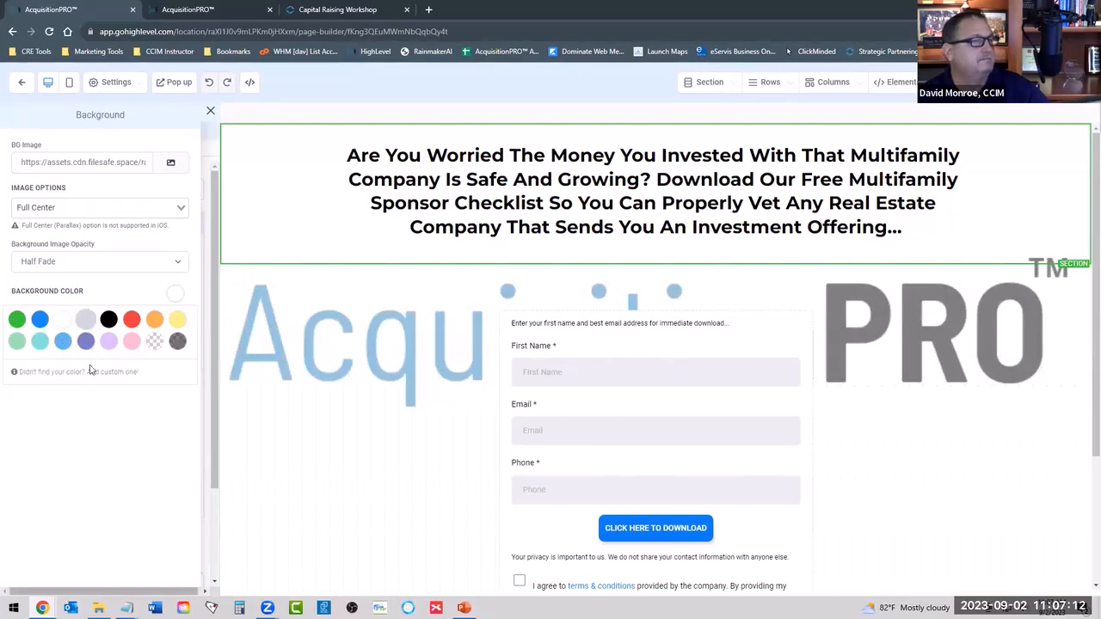
scroll(373, 394, down, 2)
scroll(372, 395, up, 2)
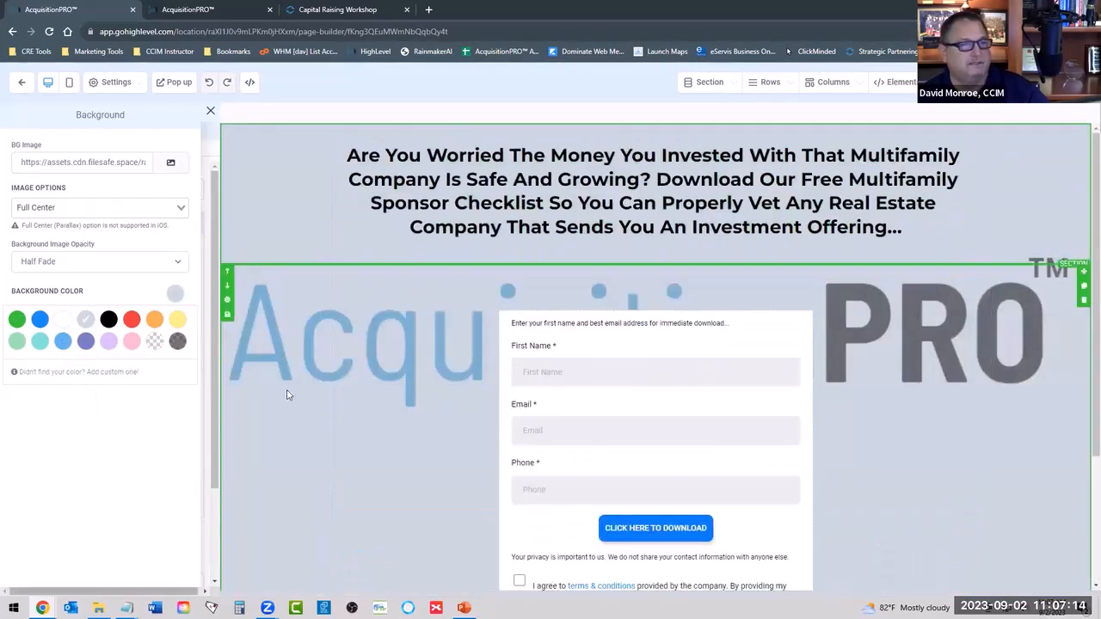
click(169, 162)
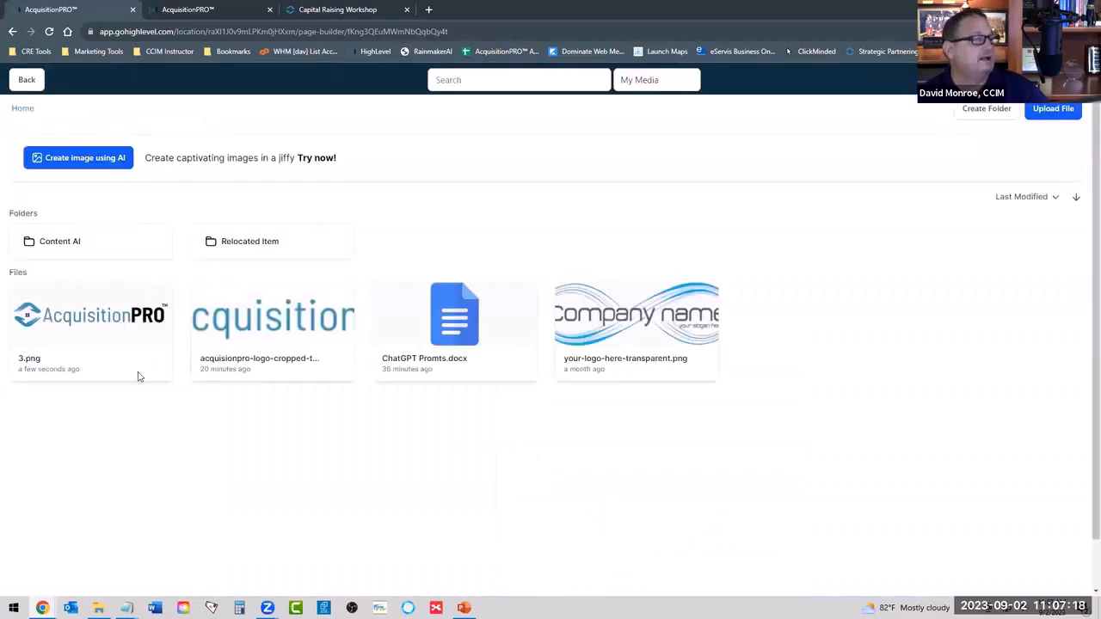
click(131, 311)
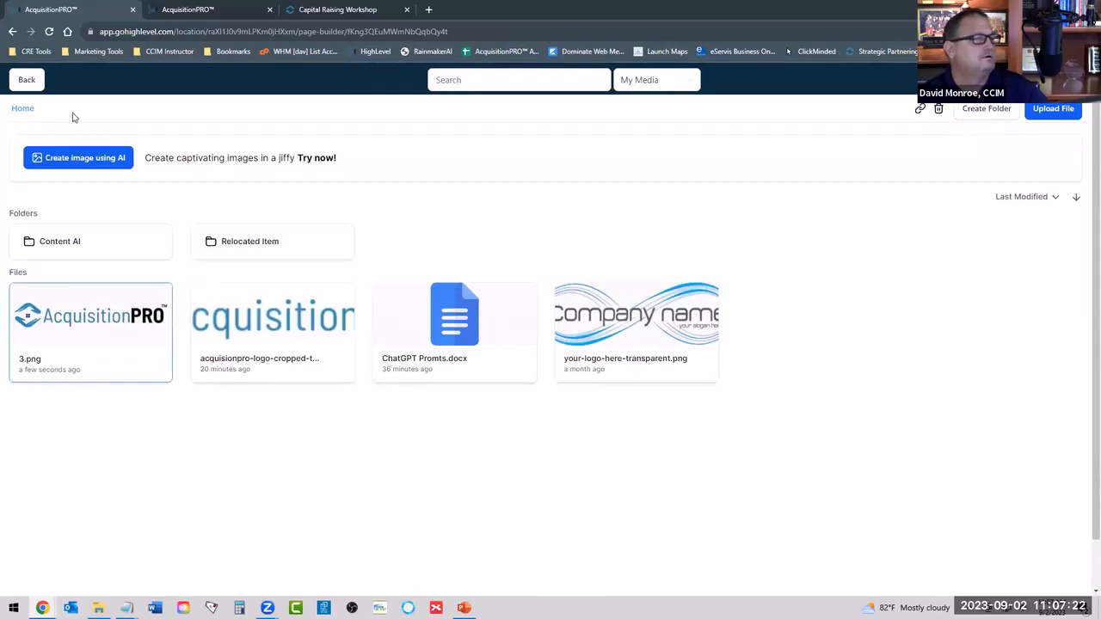
click(27, 81)
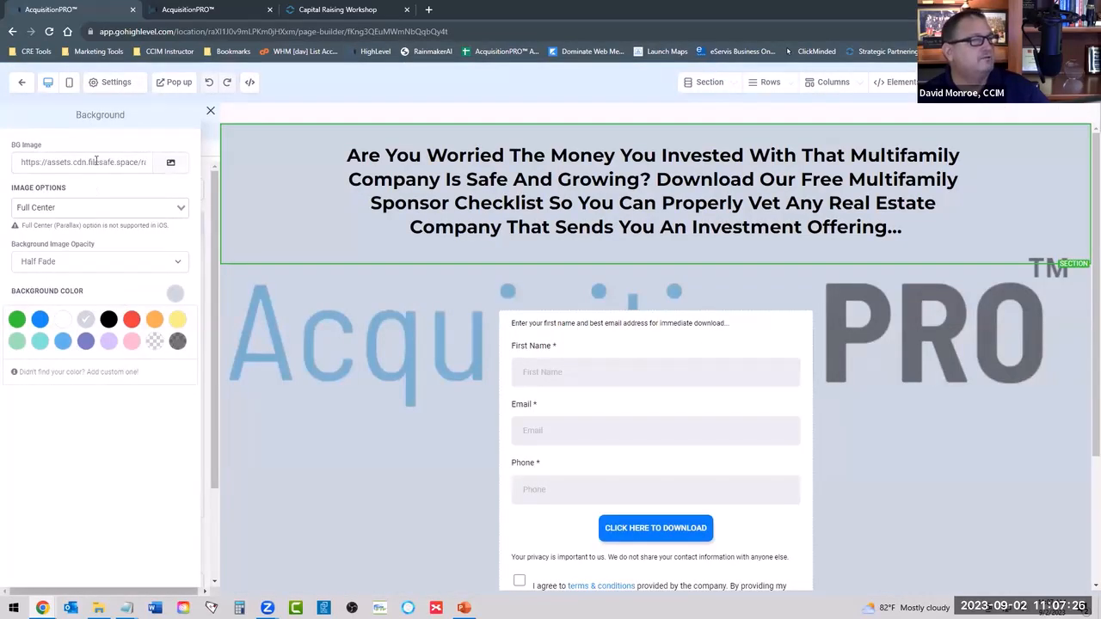
click(210, 111)
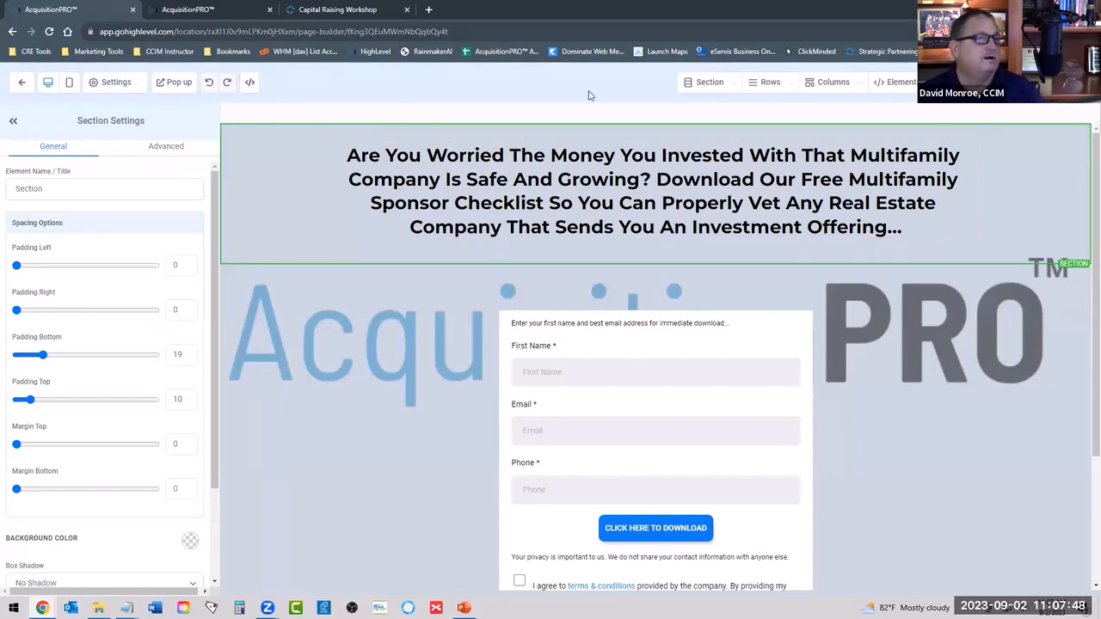
click(13, 120)
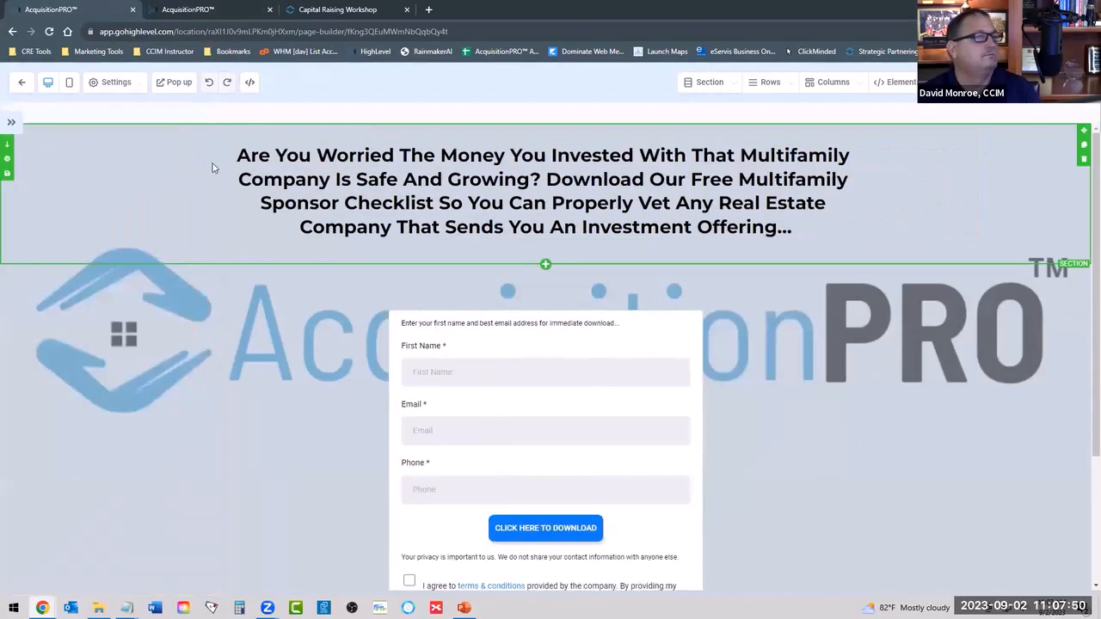
click(230, 211)
click(280, 417)
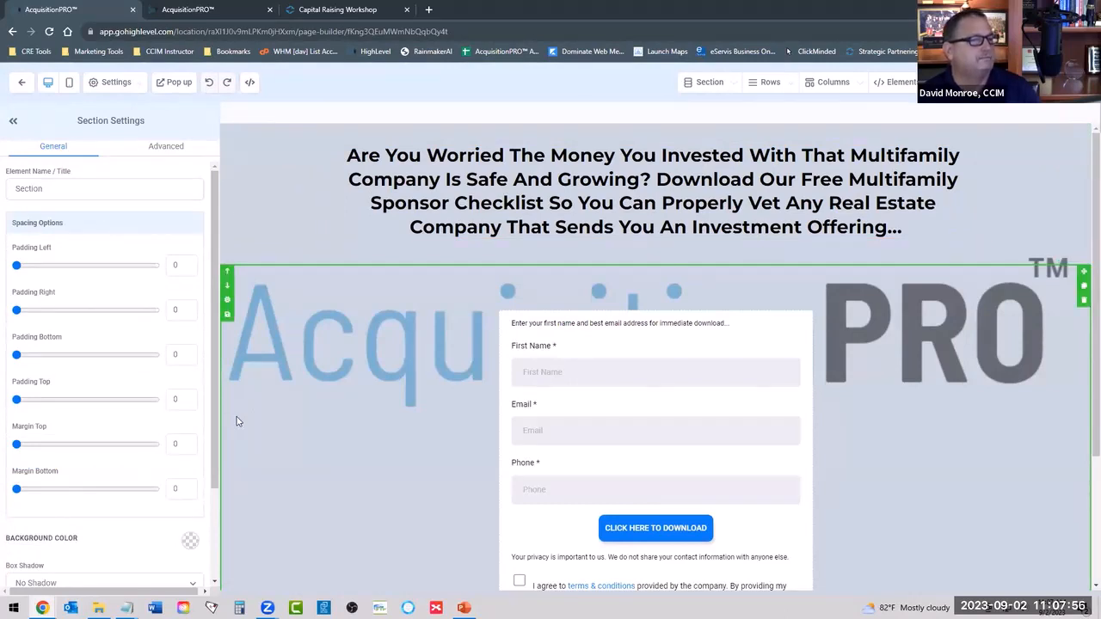
Remove the Sponsor Checklist page's background image and set the page's background color to white.
click(116, 82)
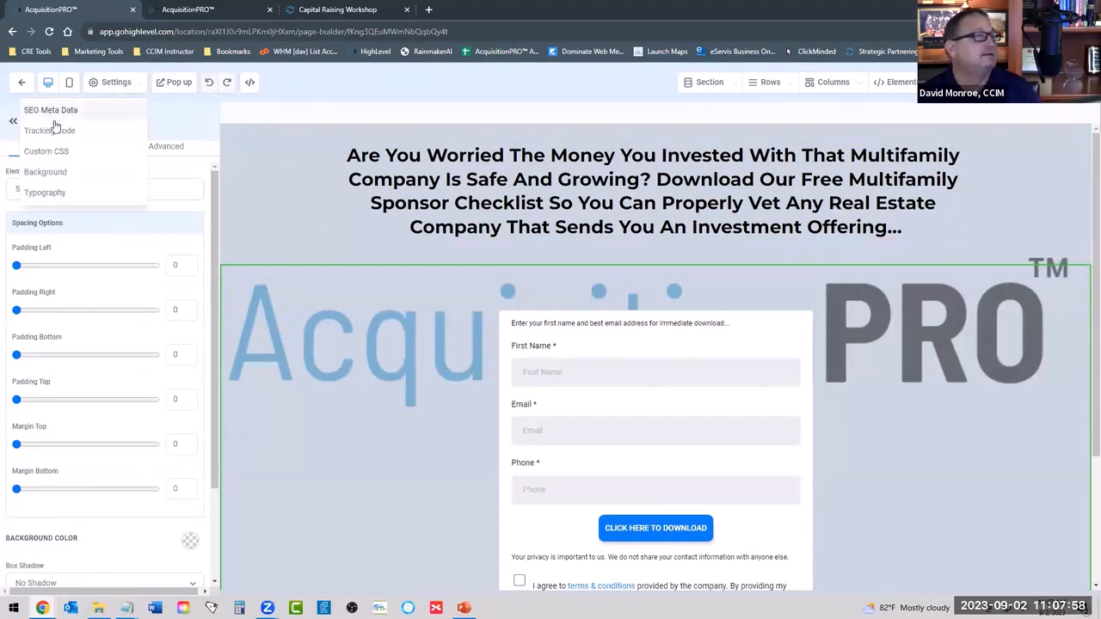
click(45, 171)
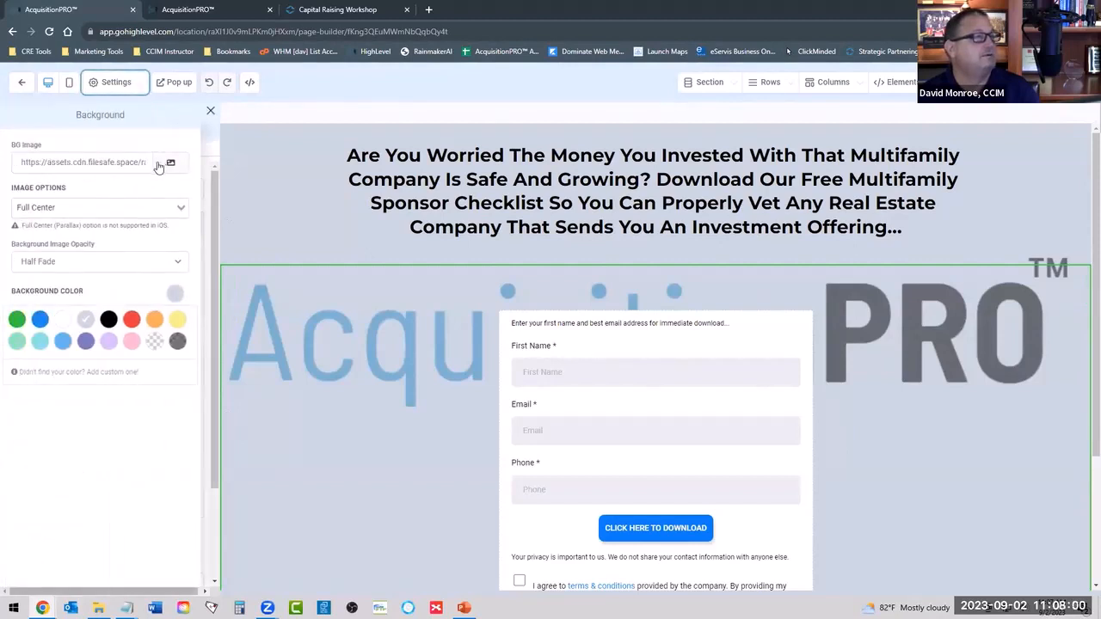
triple_click(82, 163)
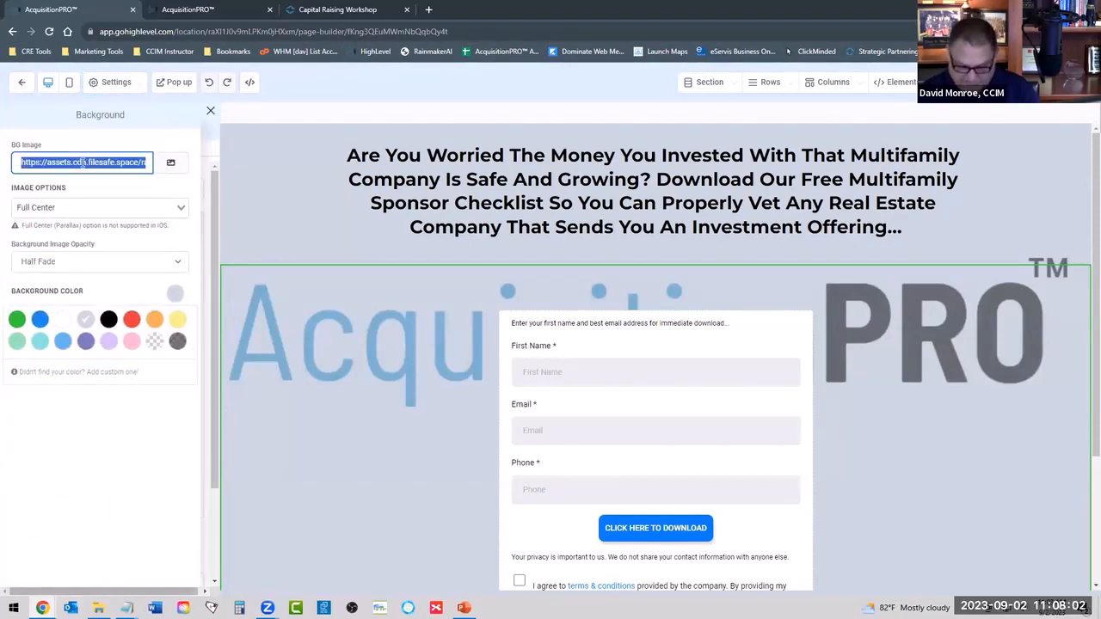
key(BackSpace)
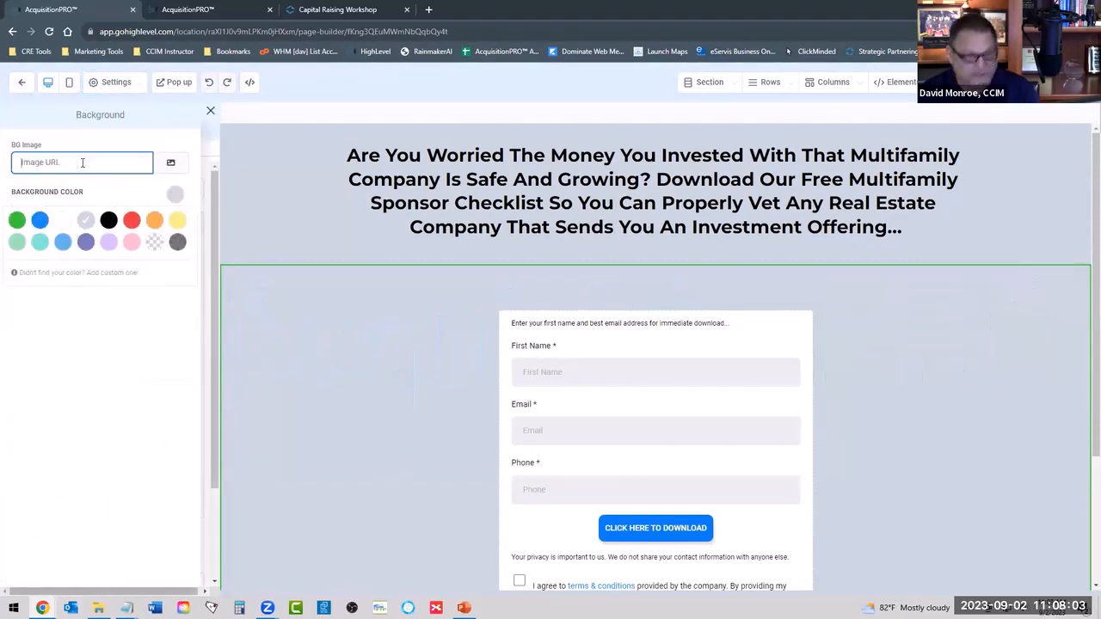
click(66, 221)
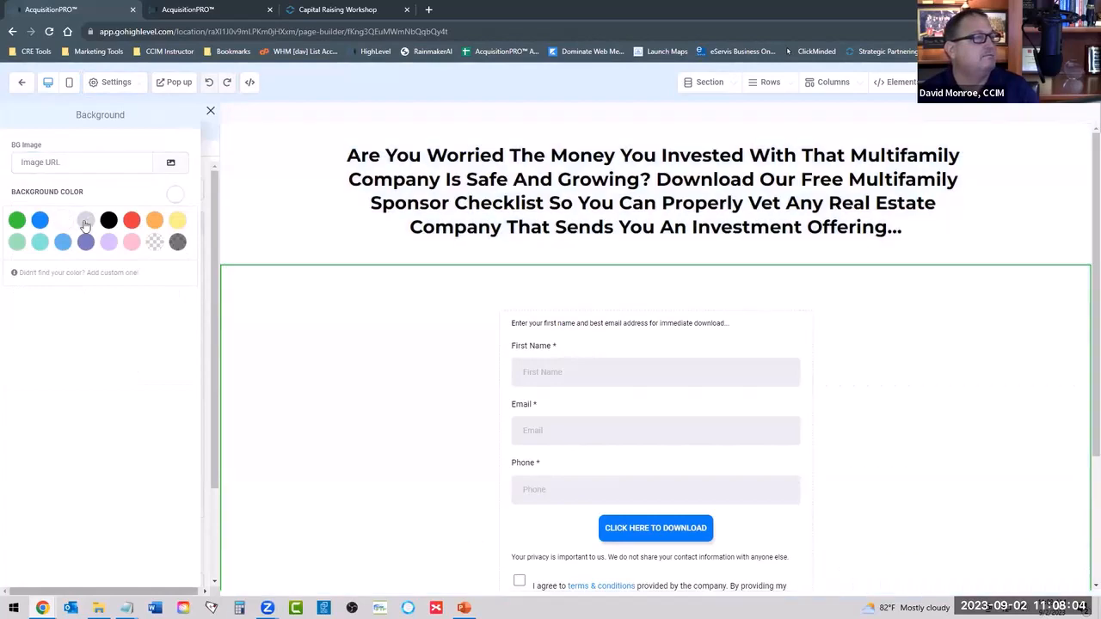
click(210, 111)
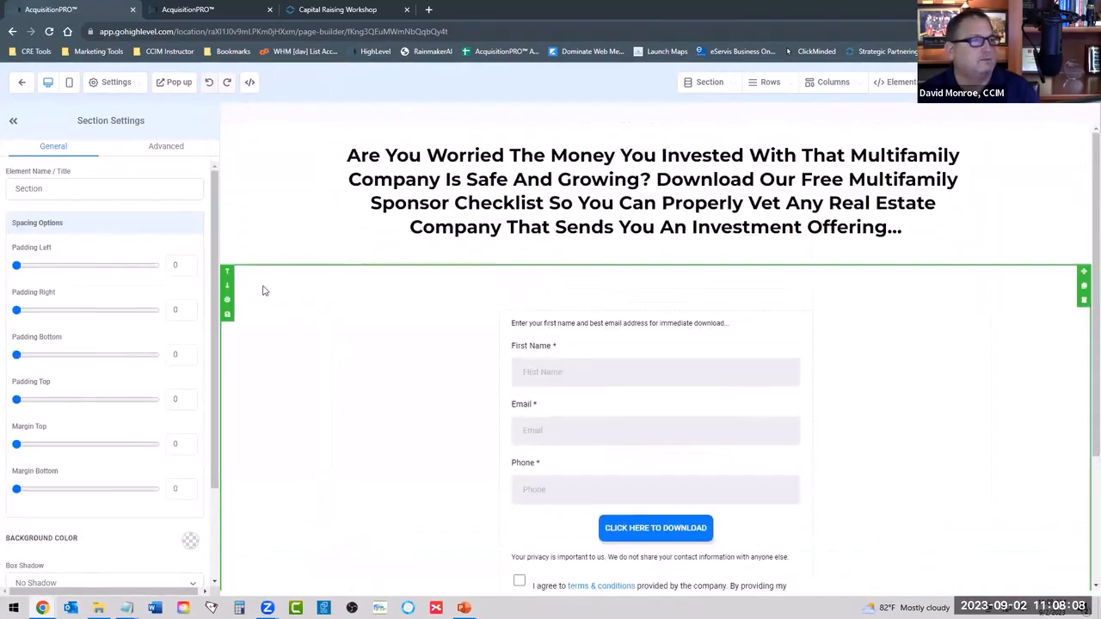
Set the Sponsor Checklist page's background color to light blue.
click(119, 85)
click(66, 172)
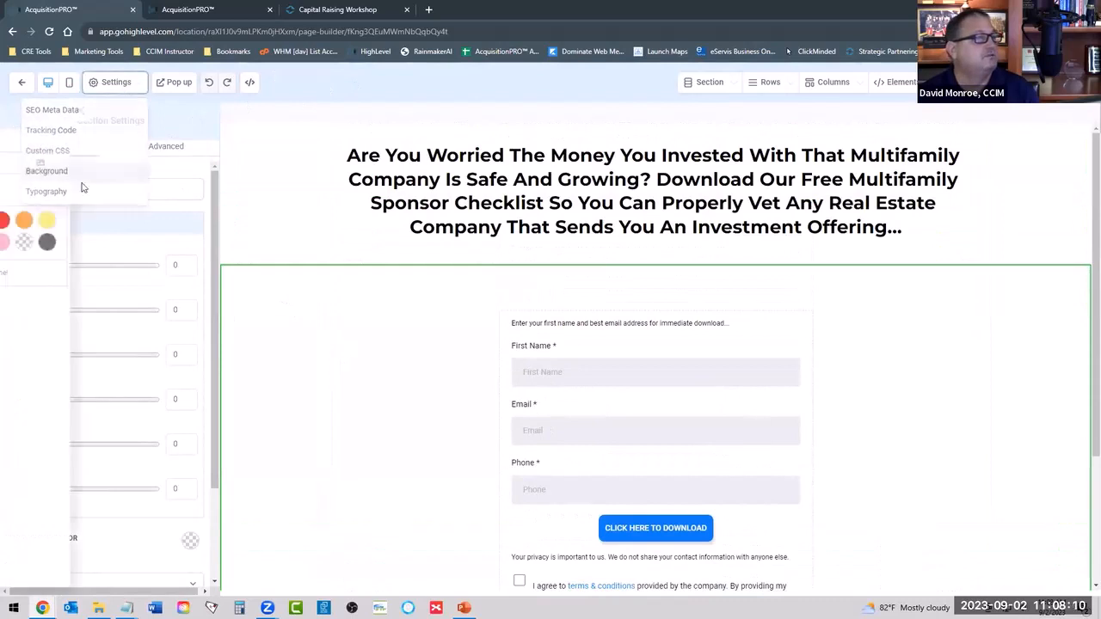
click(62, 242)
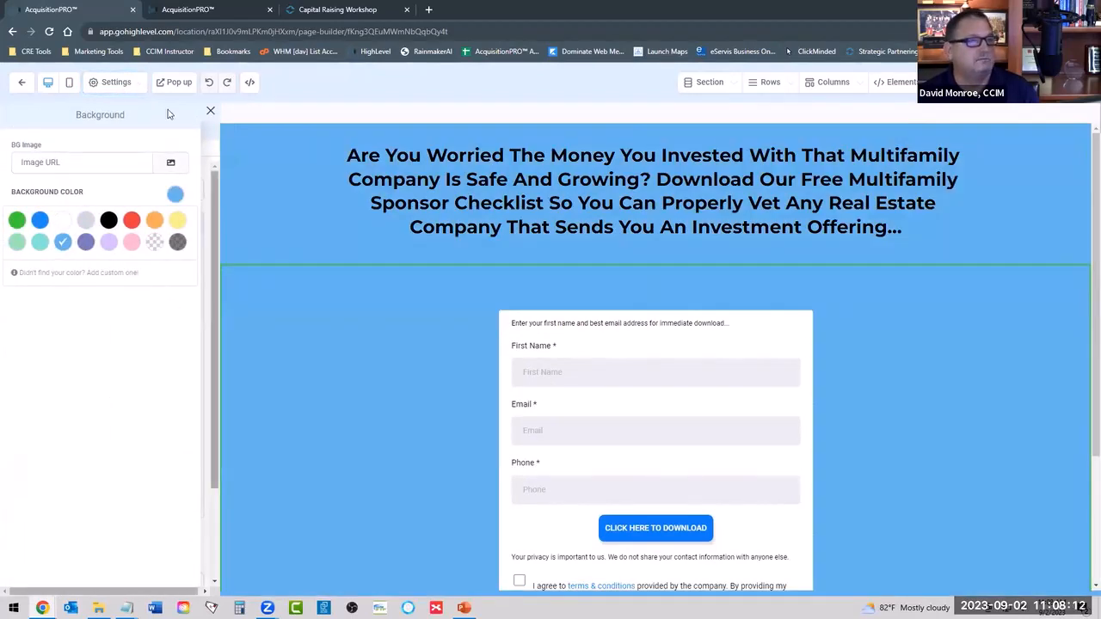
click(210, 111)
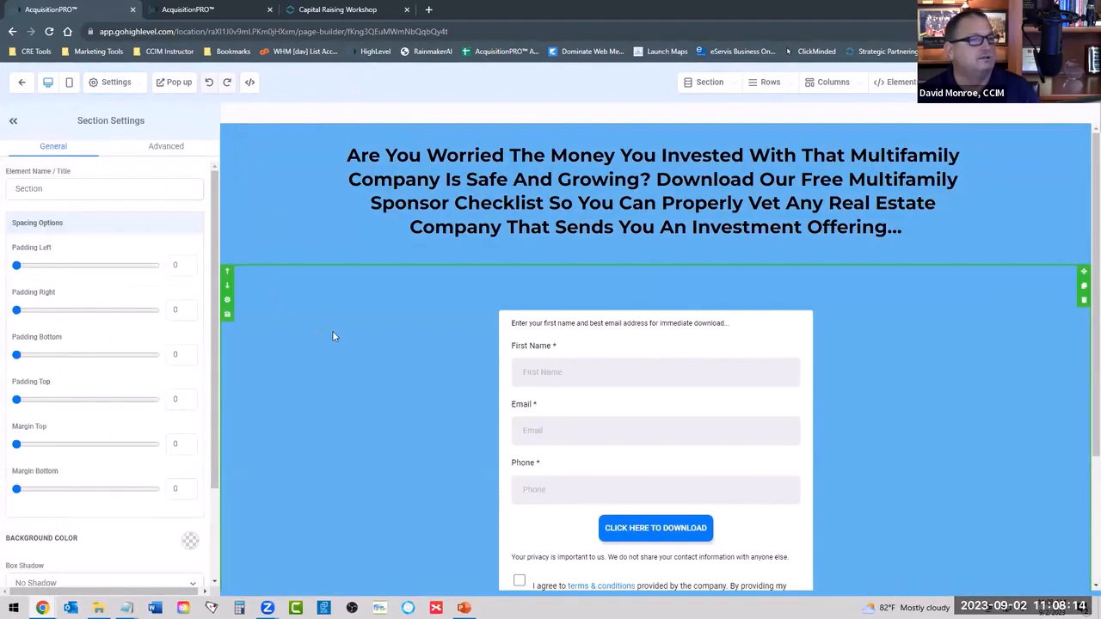
Set the footer template's background color to white.
scroll(348, 409, down, 2)
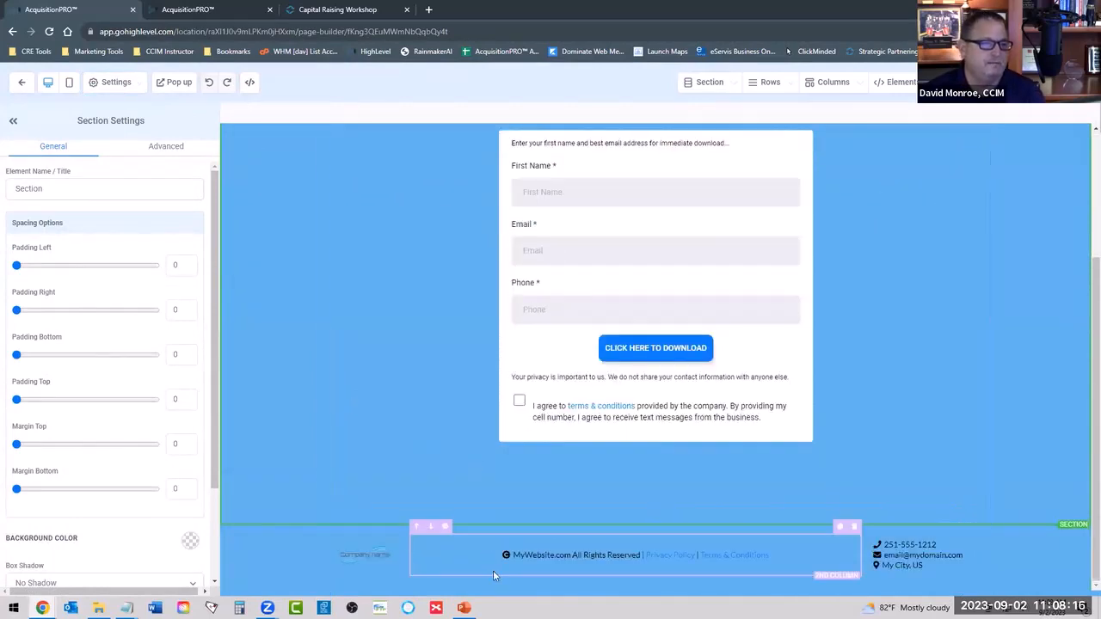
click(278, 558)
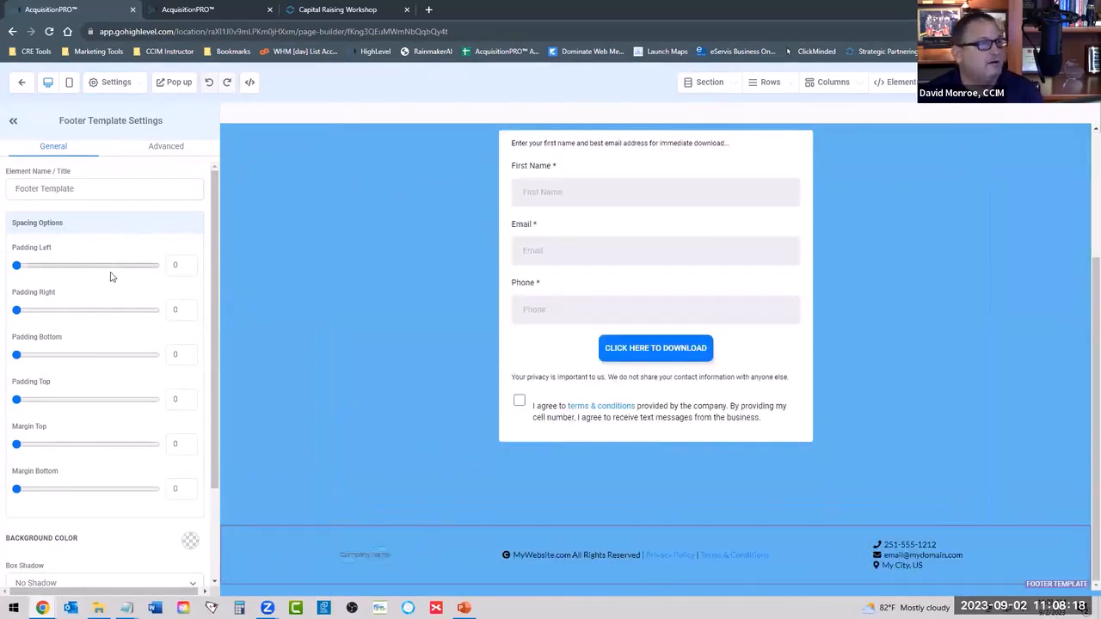
scroll(120, 310, down, 2)
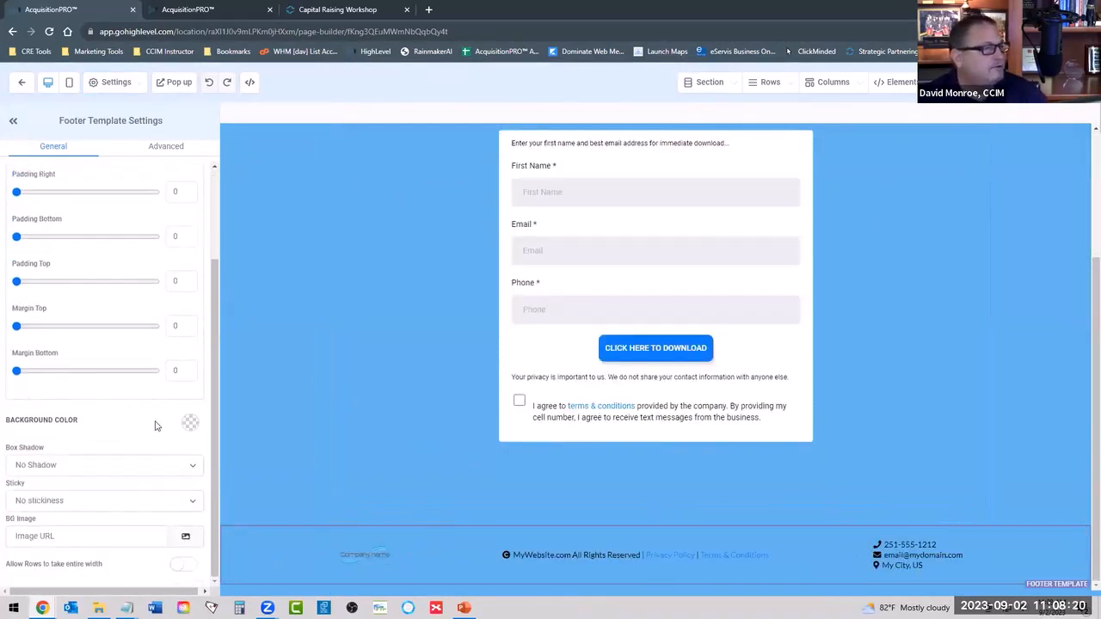
click(190, 423)
click(57, 448)
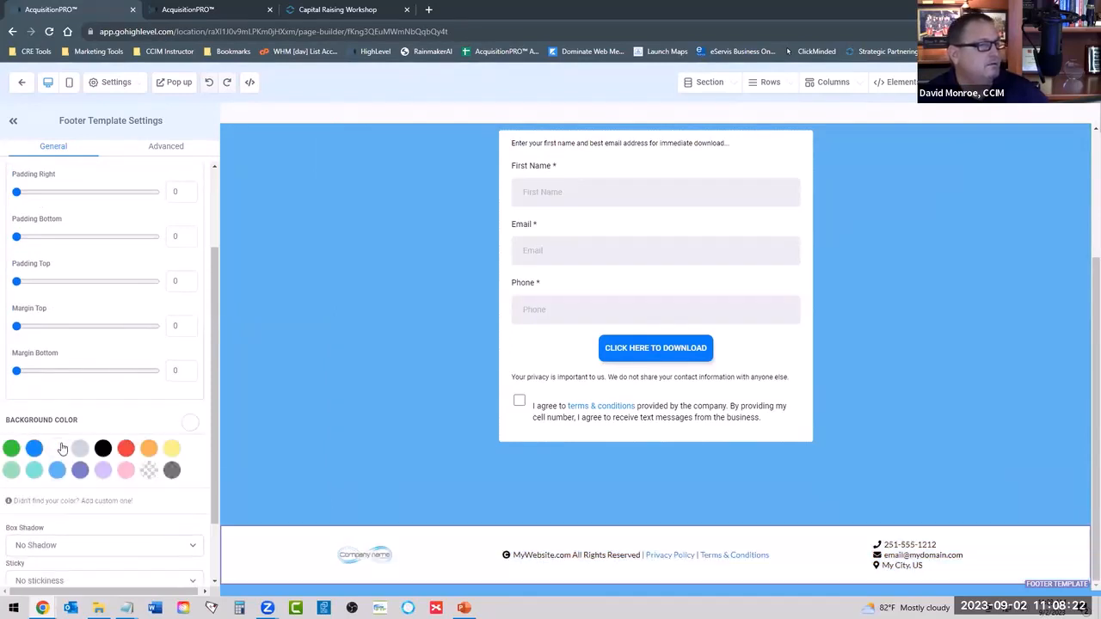
scroll(350, 354, up, 2)
scroll(338, 363, down, 2)
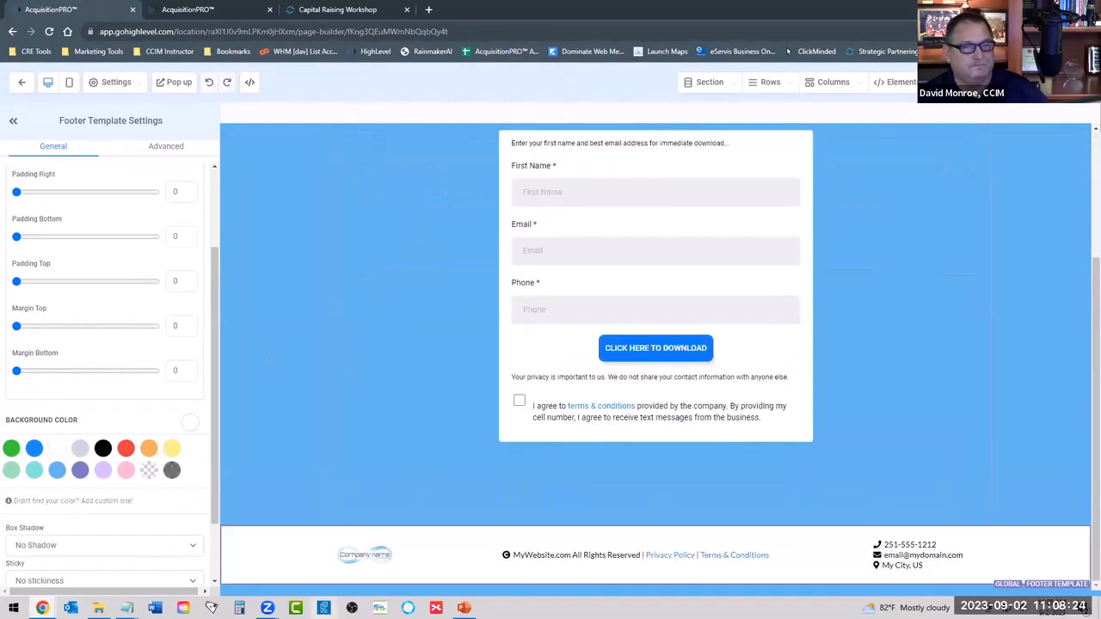
Replace the placeholder company logo in the footer with the cropped AcquisitionPRO logo from the media library.
click(365, 557)
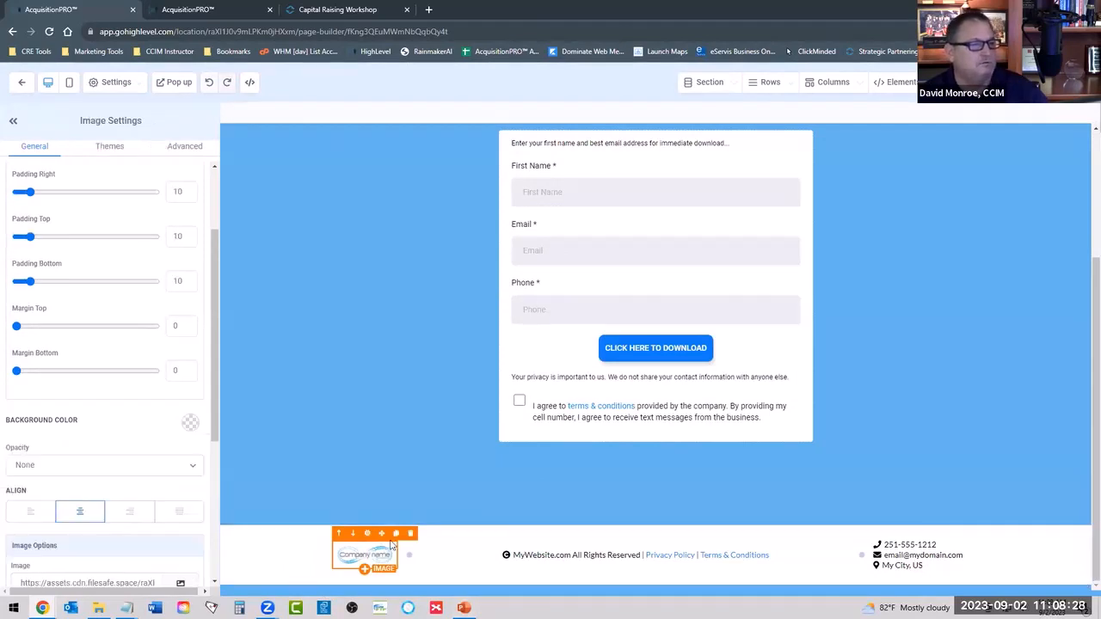
scroll(145, 267, up, 3)
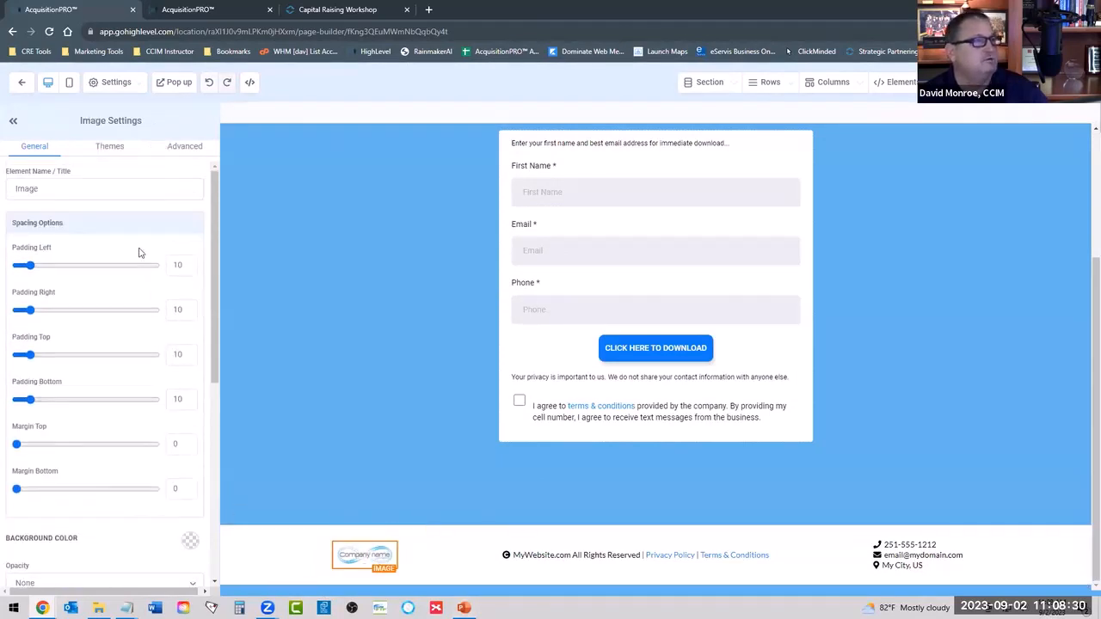
scroll(90, 212, down, 5)
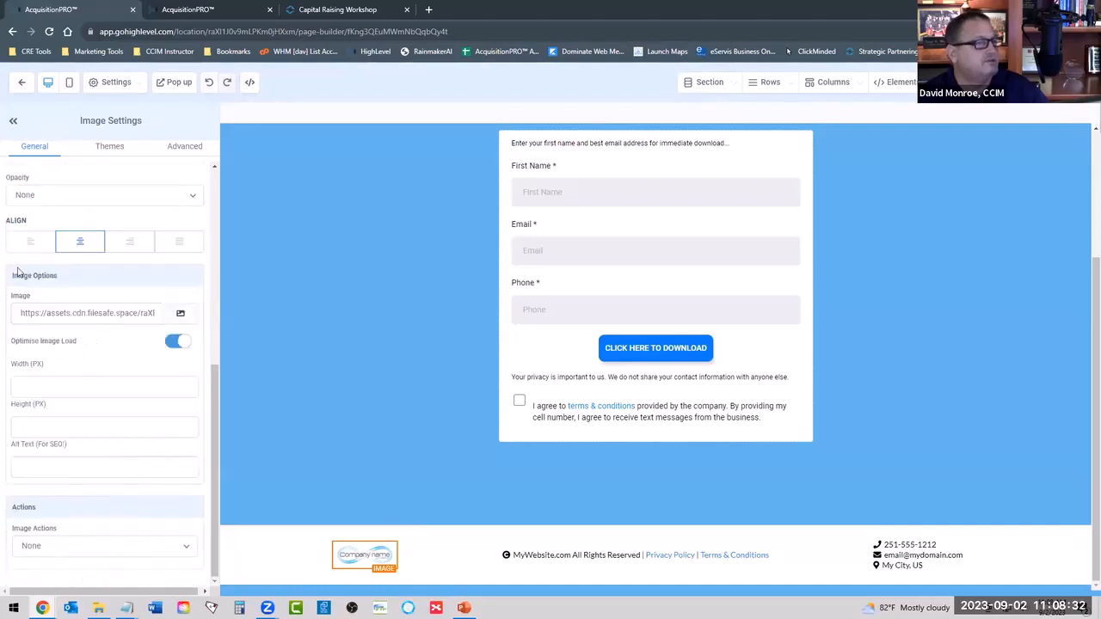
click(179, 315)
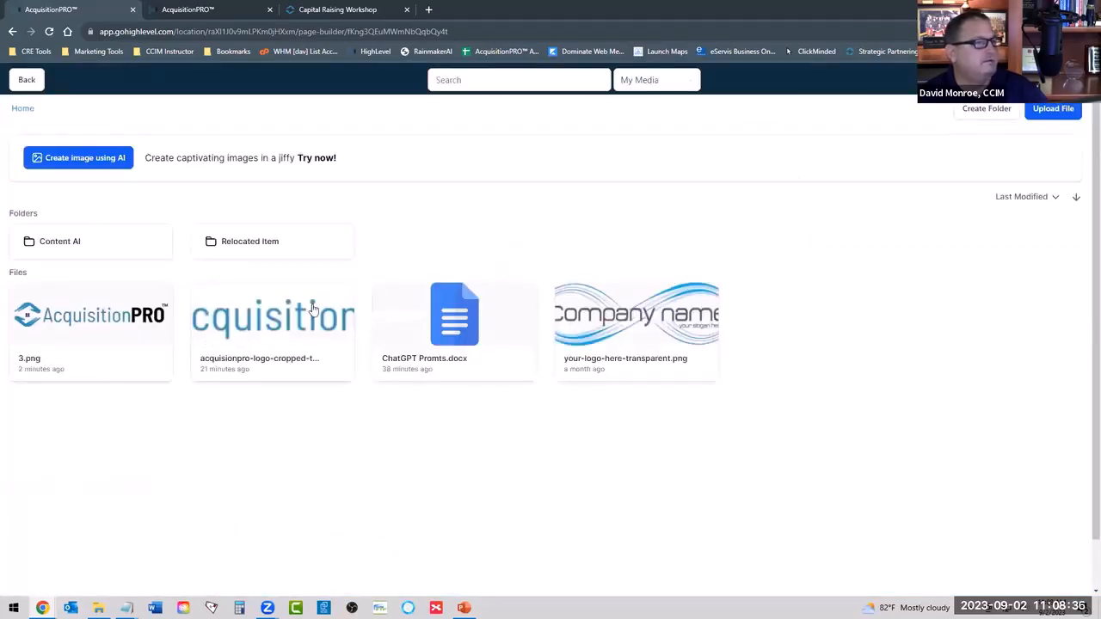
click(280, 318)
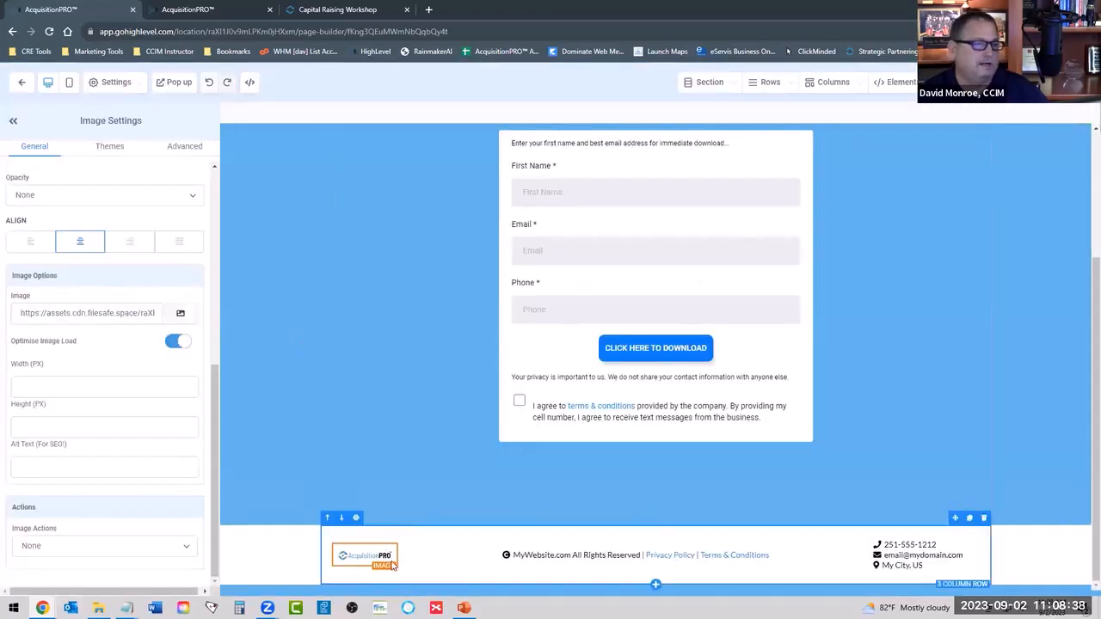
Replace "MyWebsite.com" in the footer's copyright line with "AcquisitionPRP".
click(464, 550)
click(559, 552)
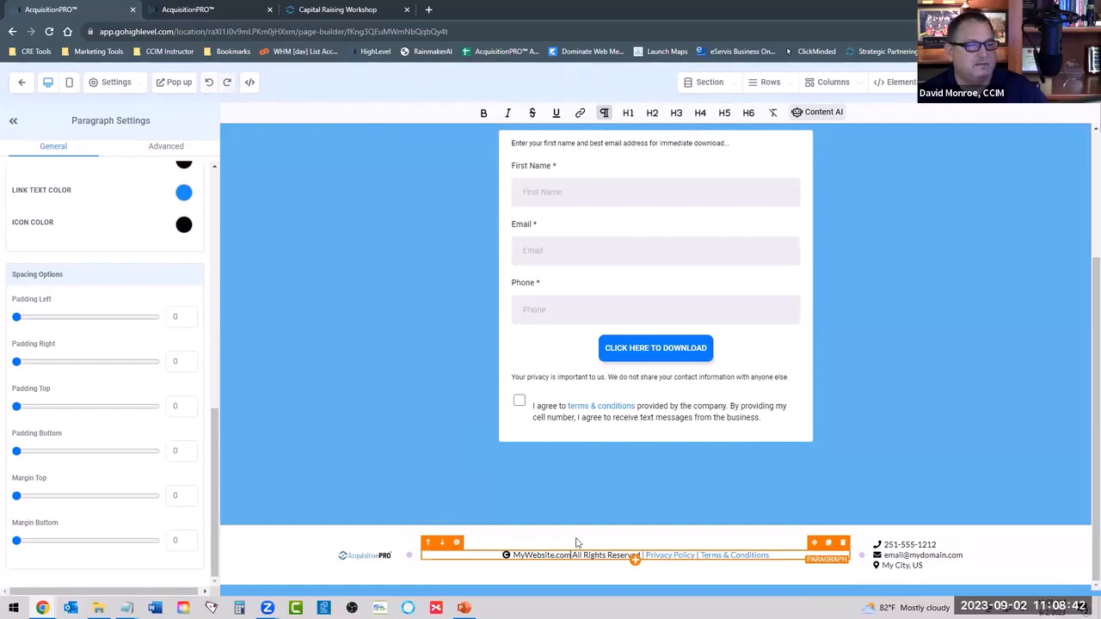
key(BackSpace)
key(BackSpace)
key(BackSpace)
key(BackSpace)
key(BackSpace)
key(BackSpace)
key(BackSpace)
key(BackSpace)
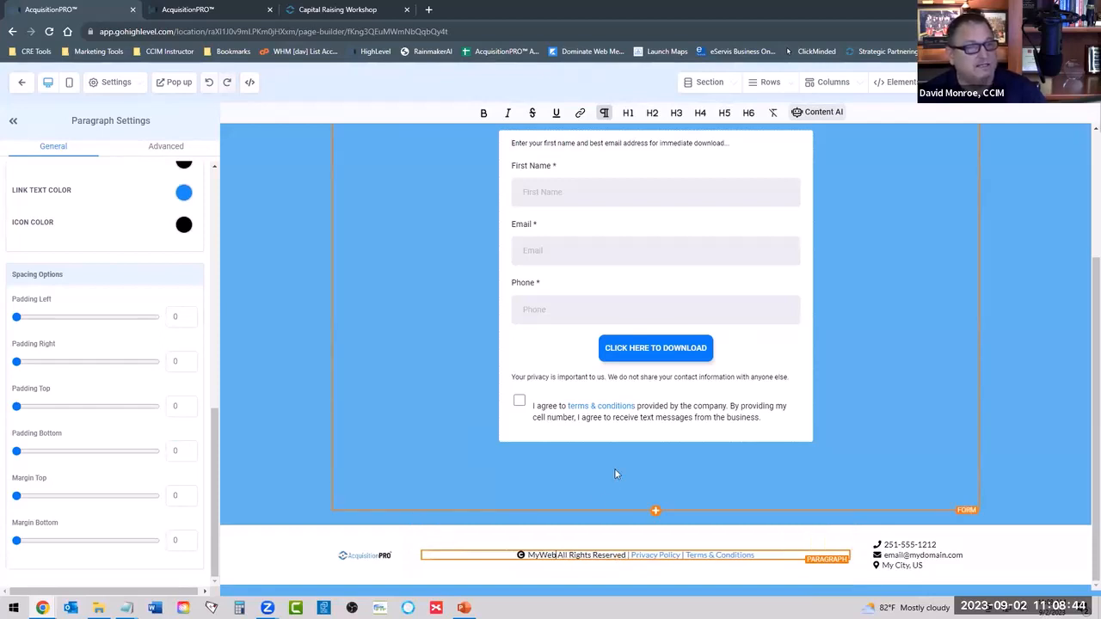
key(BackSpace)
key(BackSpace)
key(BackSpace)
key(BackSpace)
key(BackSpace)
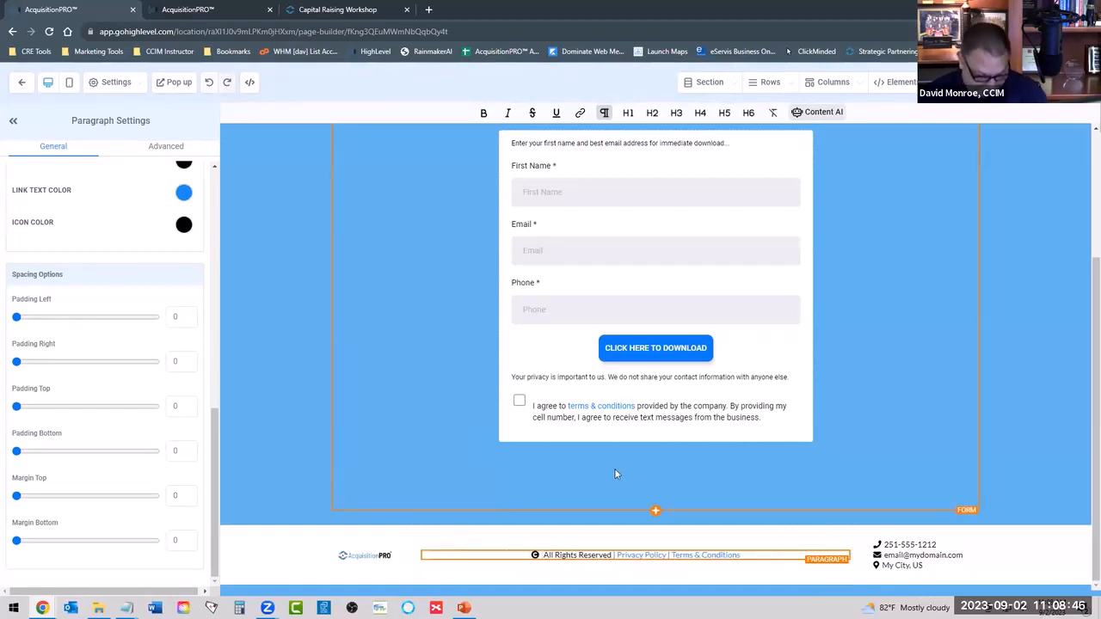
text(Acquis)
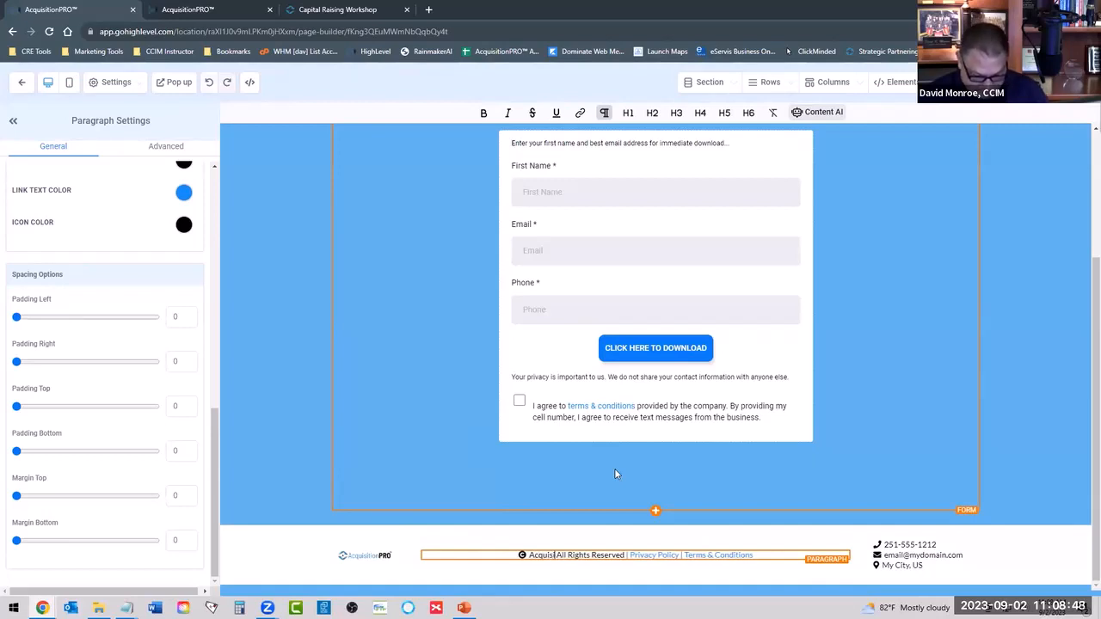
text(itionPR)
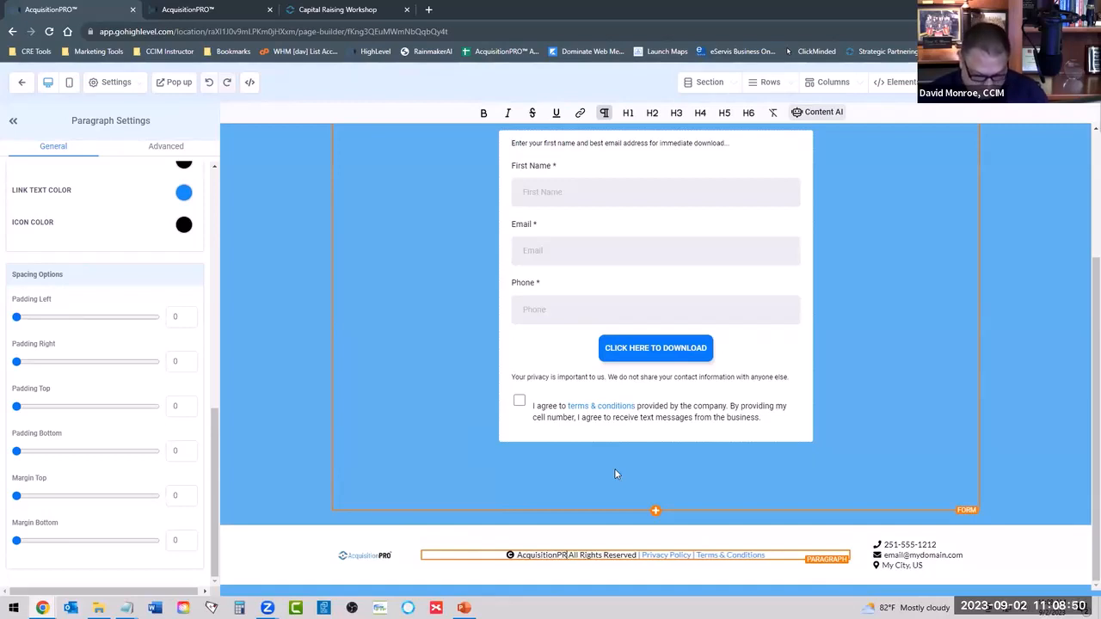
text(P)
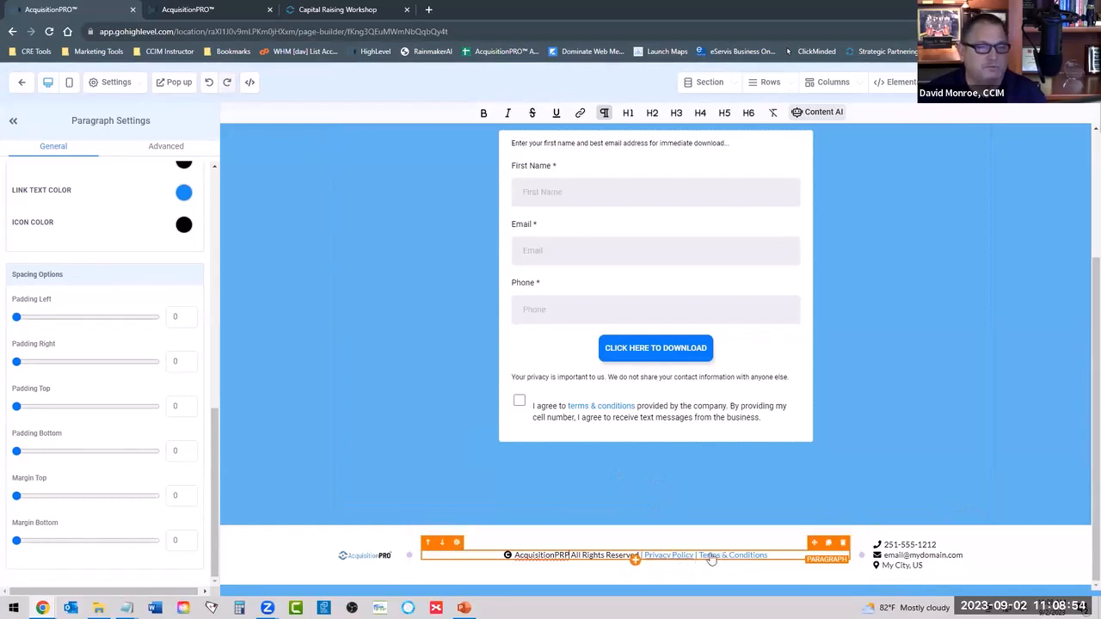
Replace the placeholder phone number and e-mail address in the footer's contact lines with the company's own phone number and e-mail.
click(915, 544)
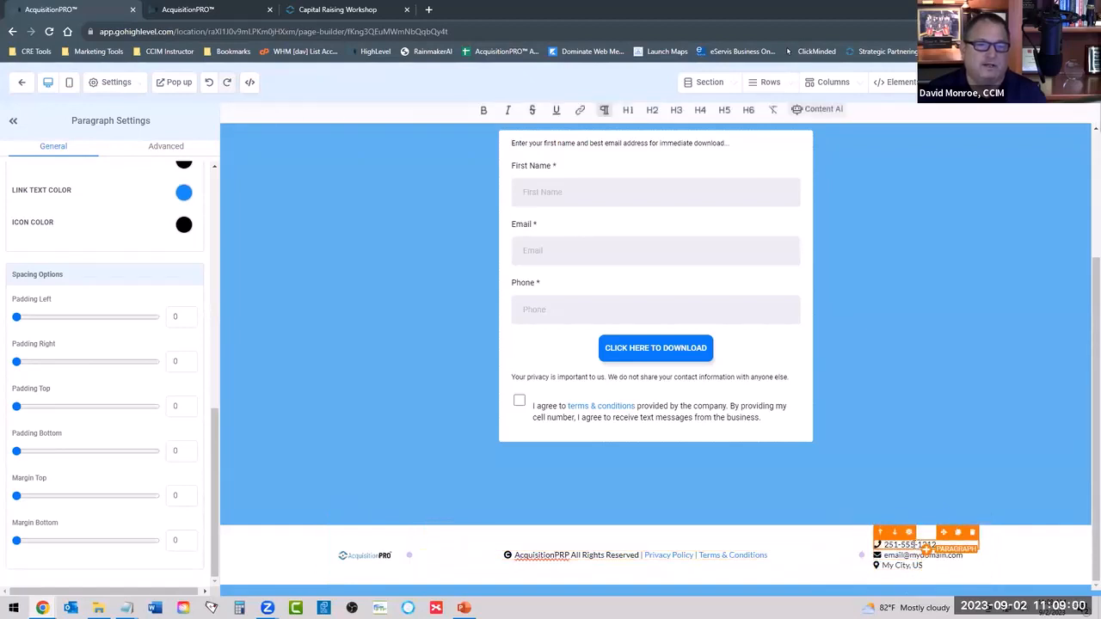
triple_click(915, 544)
text(25)
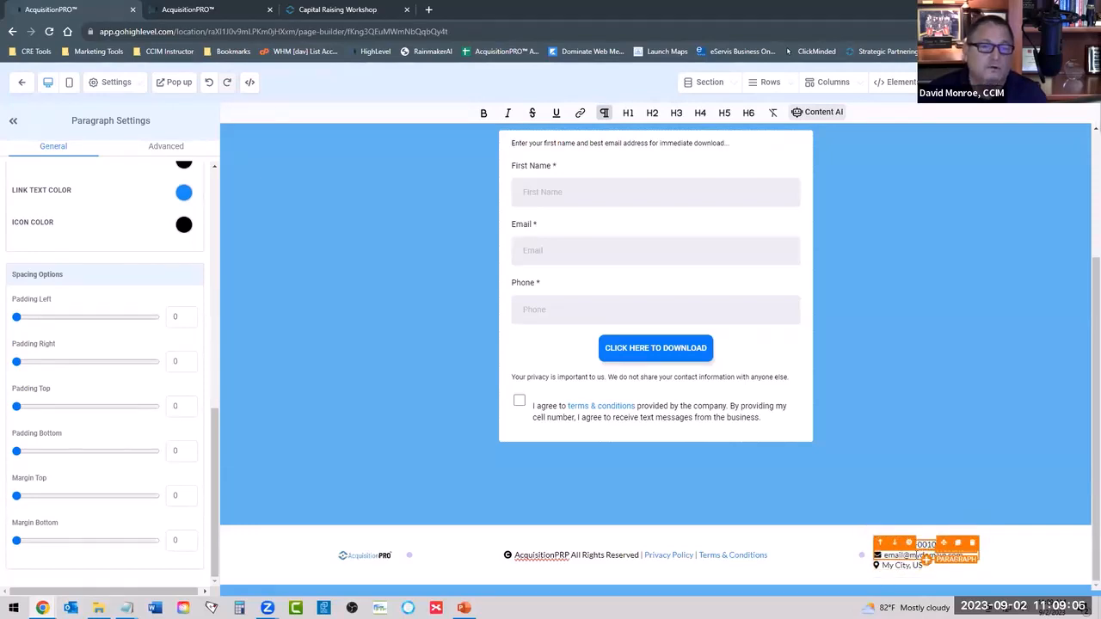
triple_click(917, 555)
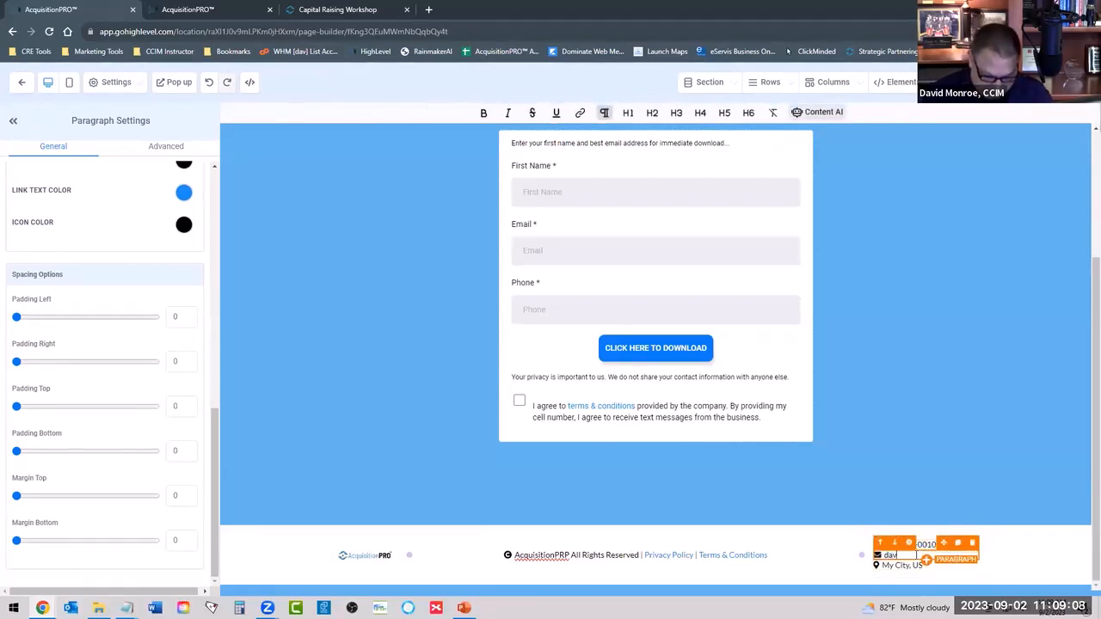
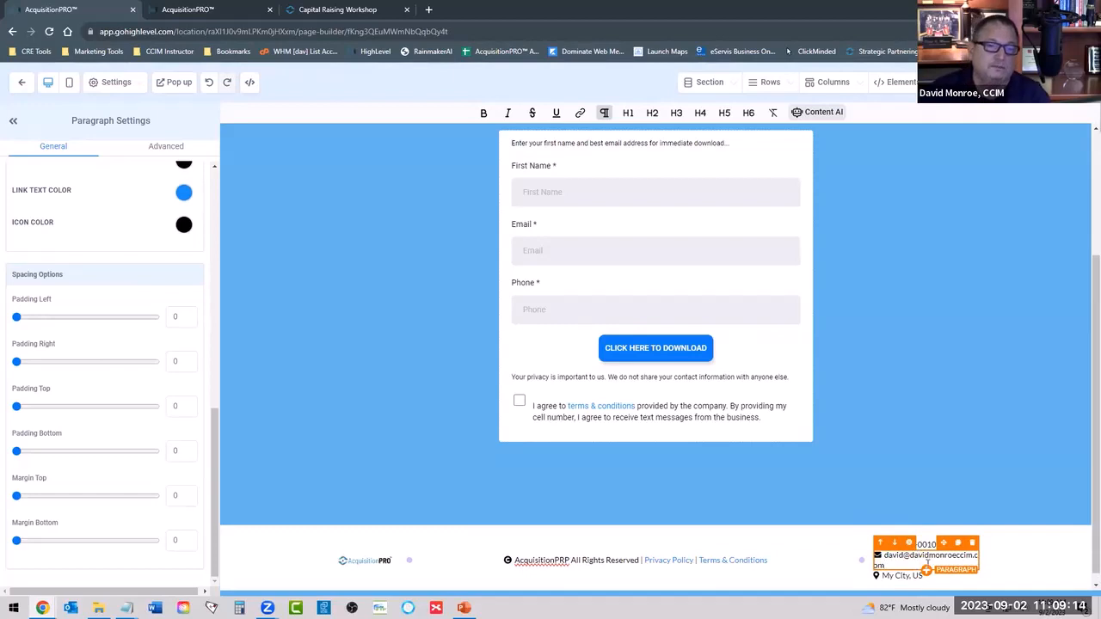
Replace "My City, US" in the footer with "MOBILE, AL" and narrow the middle column so the e-mail address fits on one line.
triple_click(893, 576)
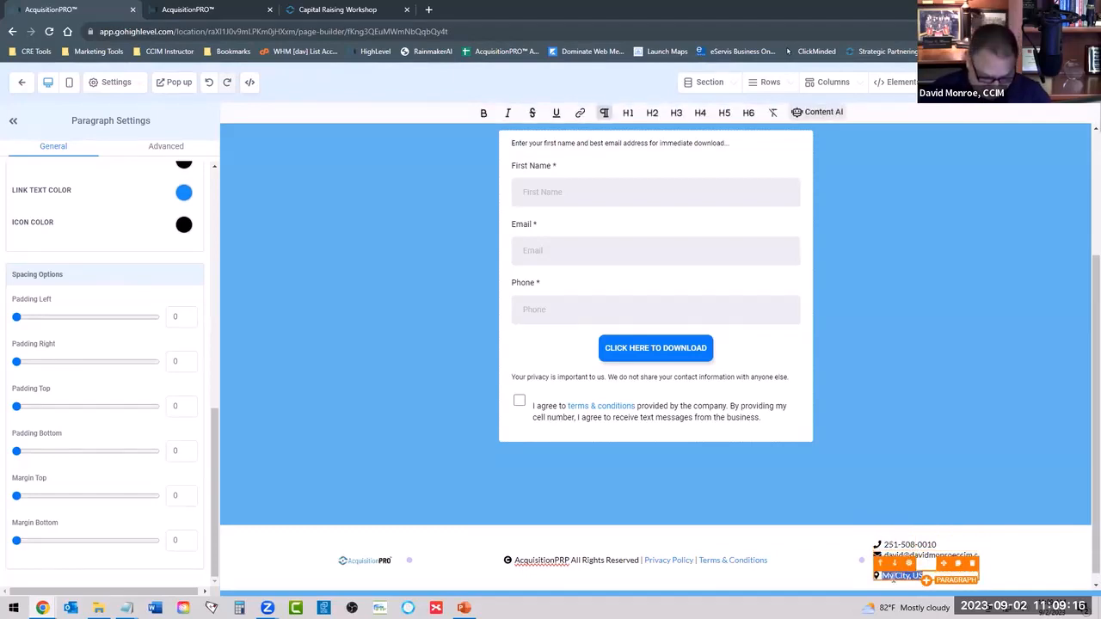
text(MOBILE, AL)
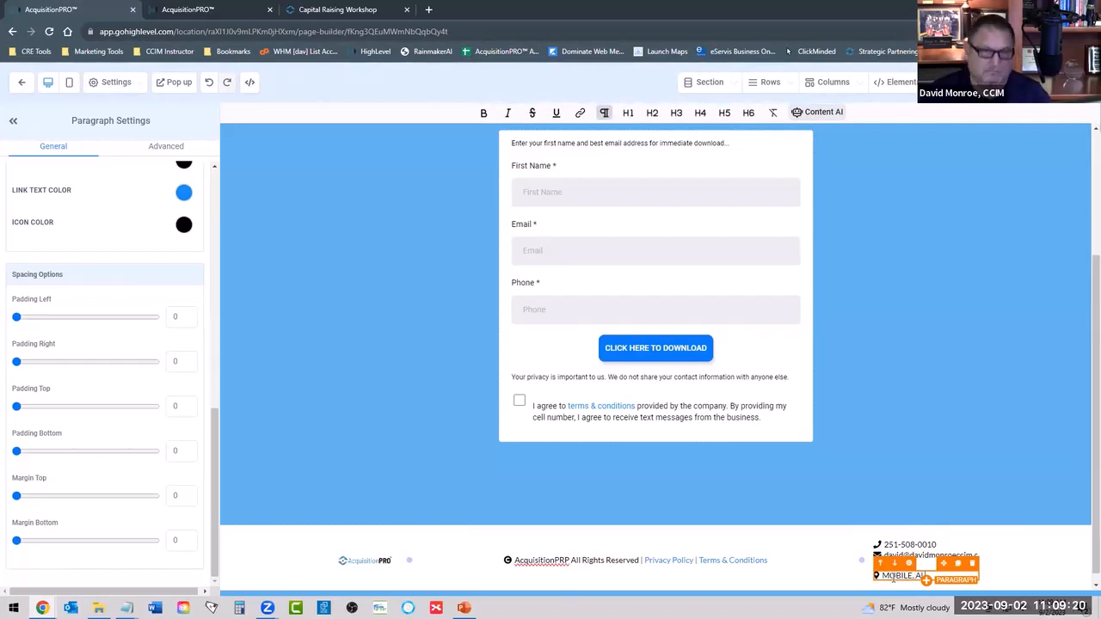
click(1024, 557)
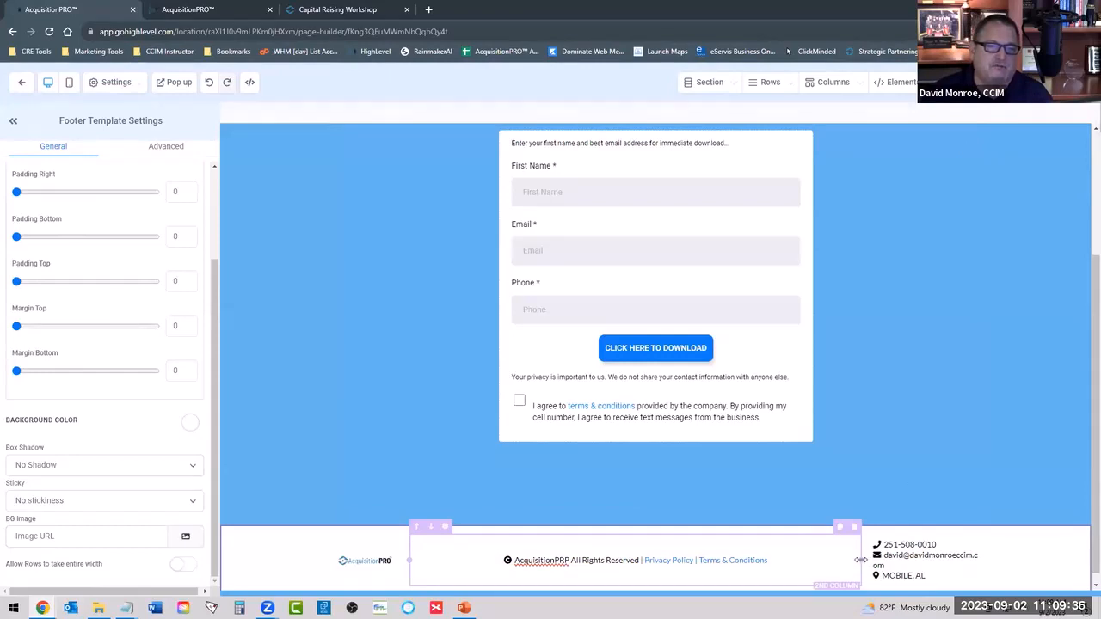
drag(861, 559, 850, 559)
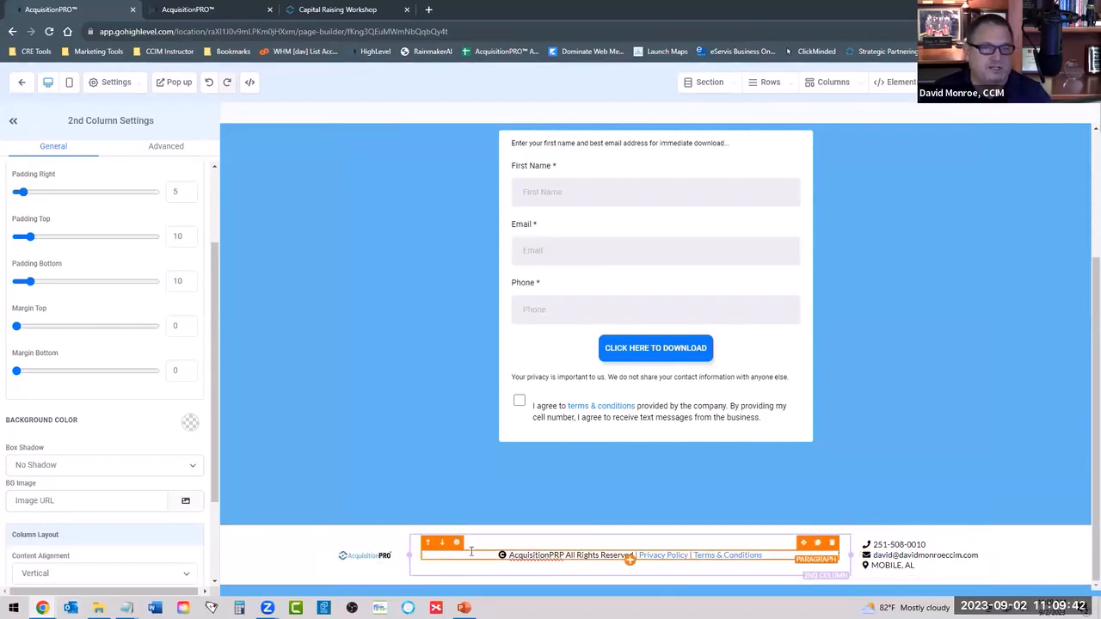
mouse_move(852, 554)
mouse_down()
mouse_move(872, 555)
mouse_move(854, 554)
mouse_up()
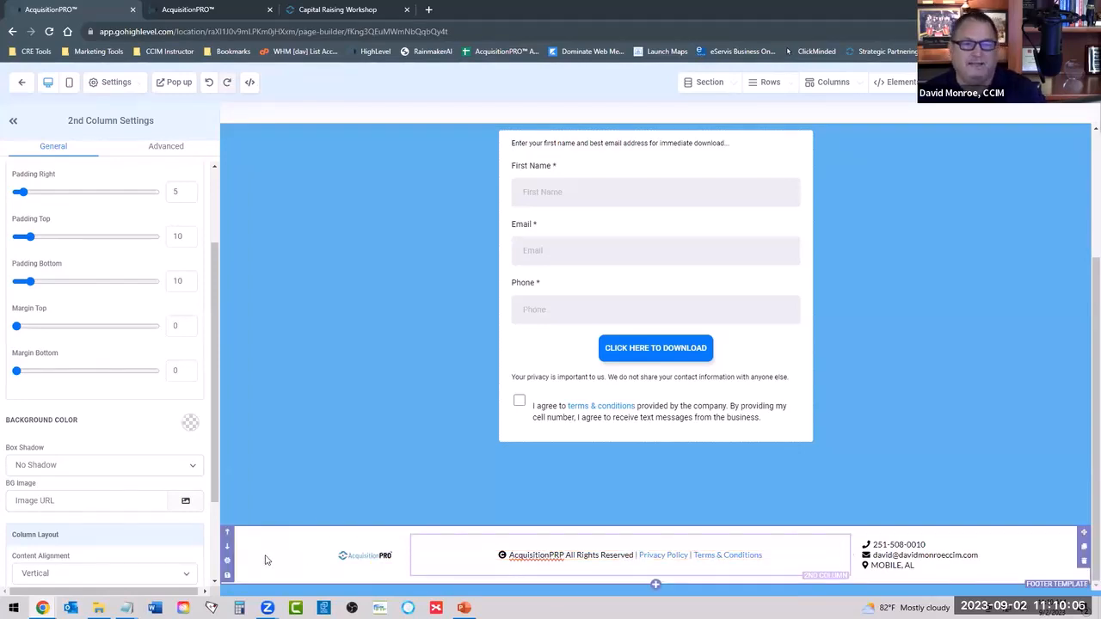
Look through the page's managed sections and the saved global sections for the Footer Template.
click(714, 86)
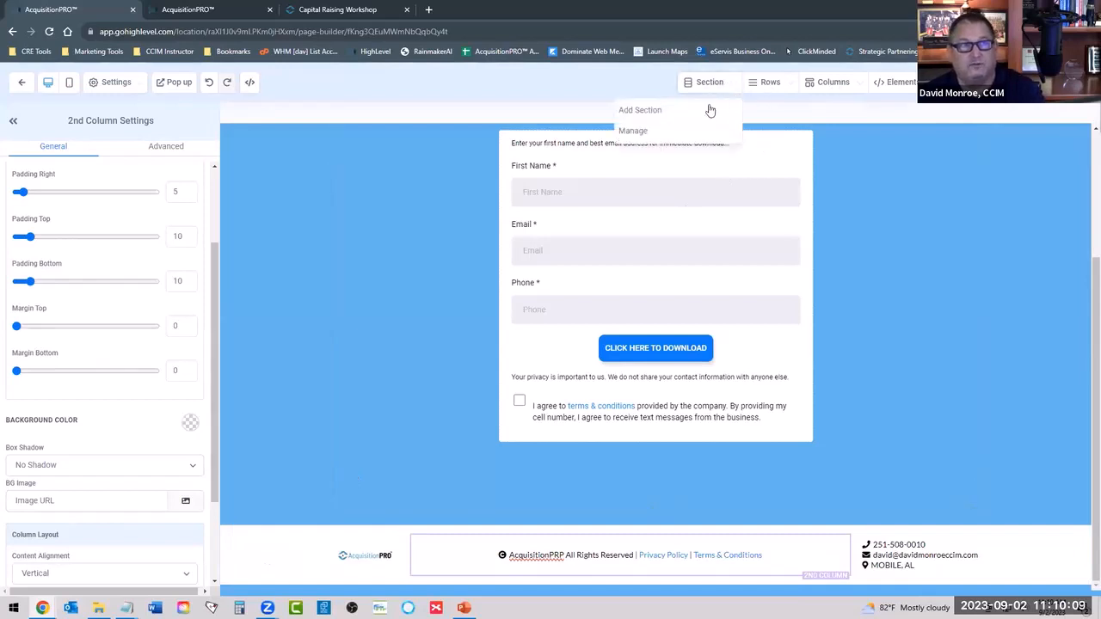
click(636, 131)
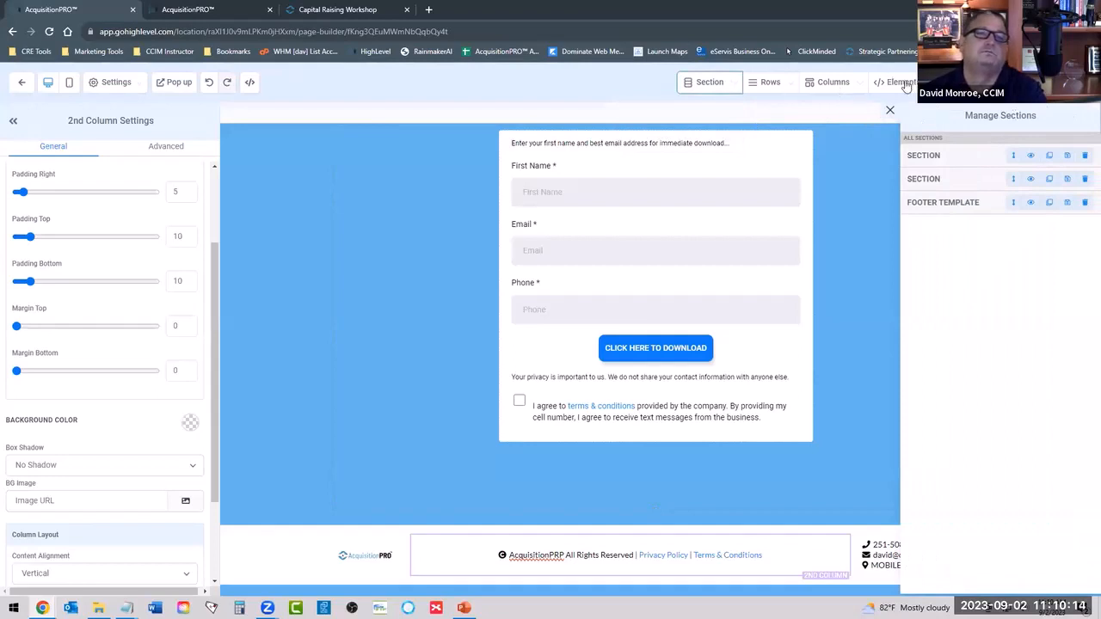
click(731, 86)
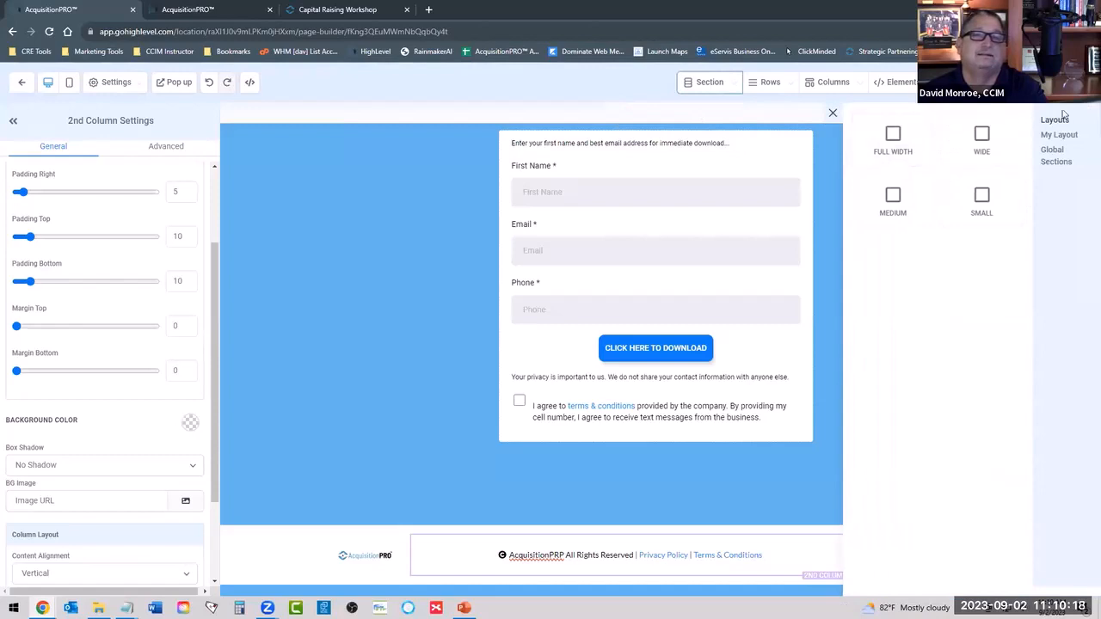
click(1056, 155)
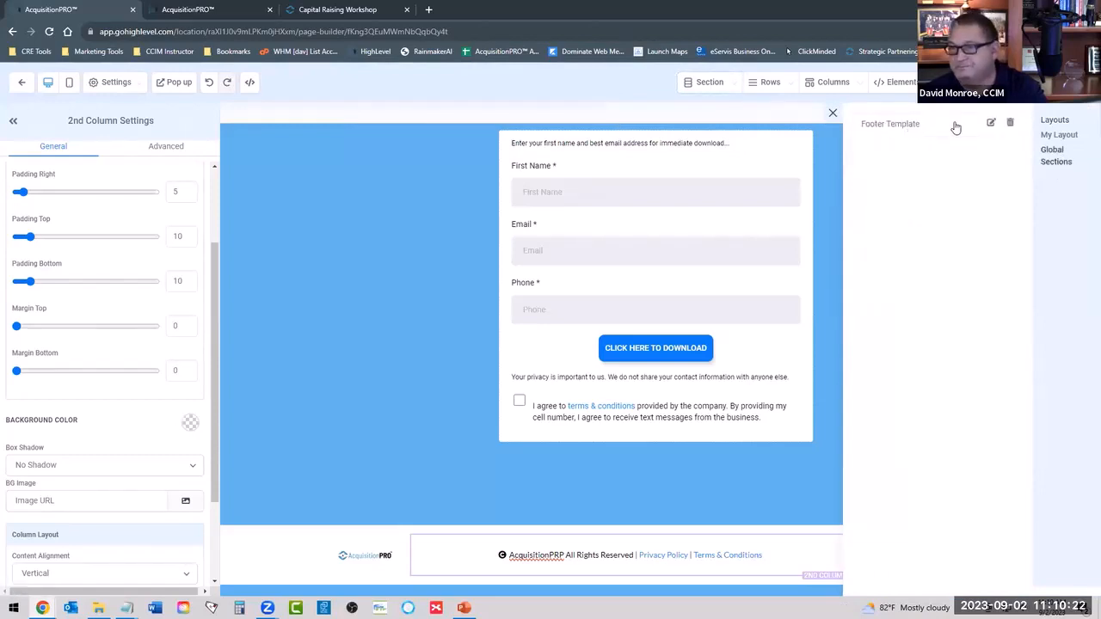
click(832, 113)
Examine the general and advanced settings of the download form element on the Sponsor Checklist page.
scroll(279, 294, up, 2)
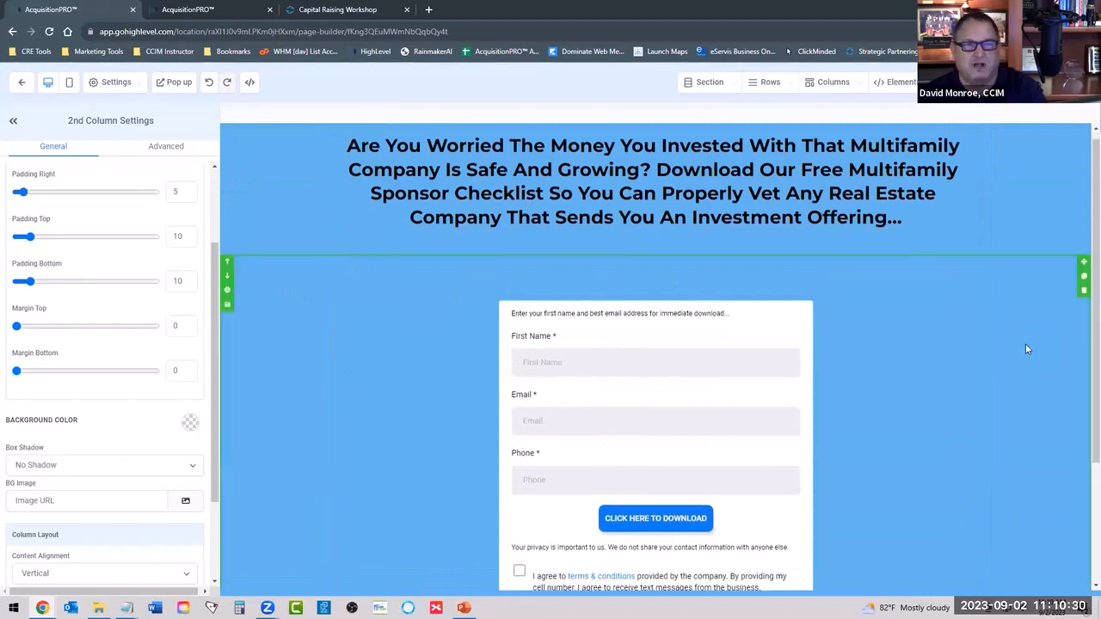
scroll(1015, 349, down, 2)
scroll(1007, 356, up, 2)
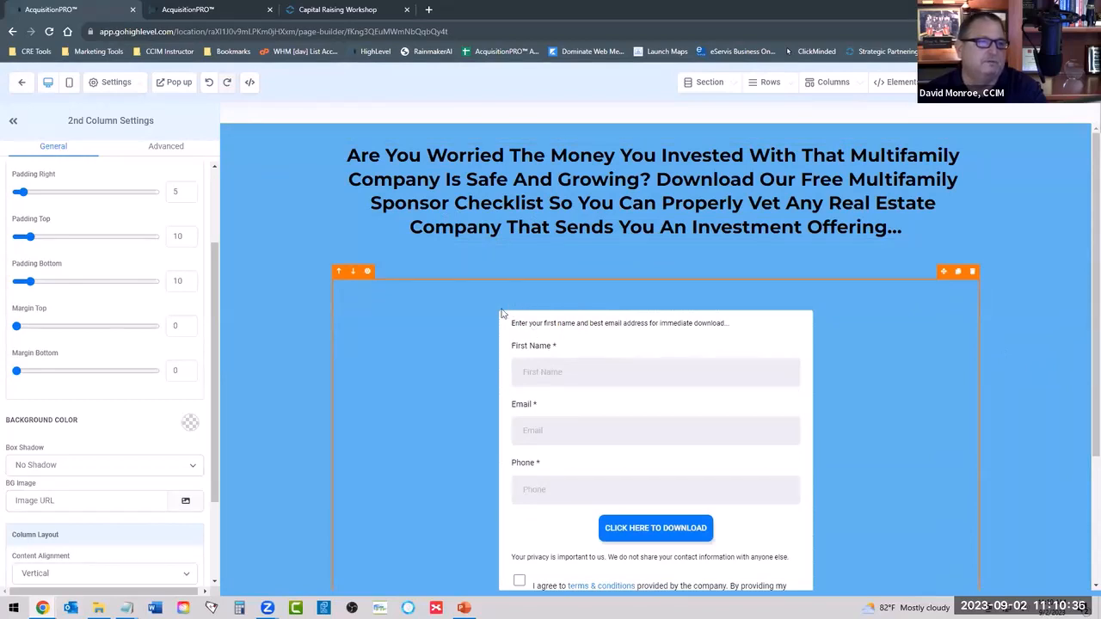
scroll(502, 314, down, 1)
click(602, 372)
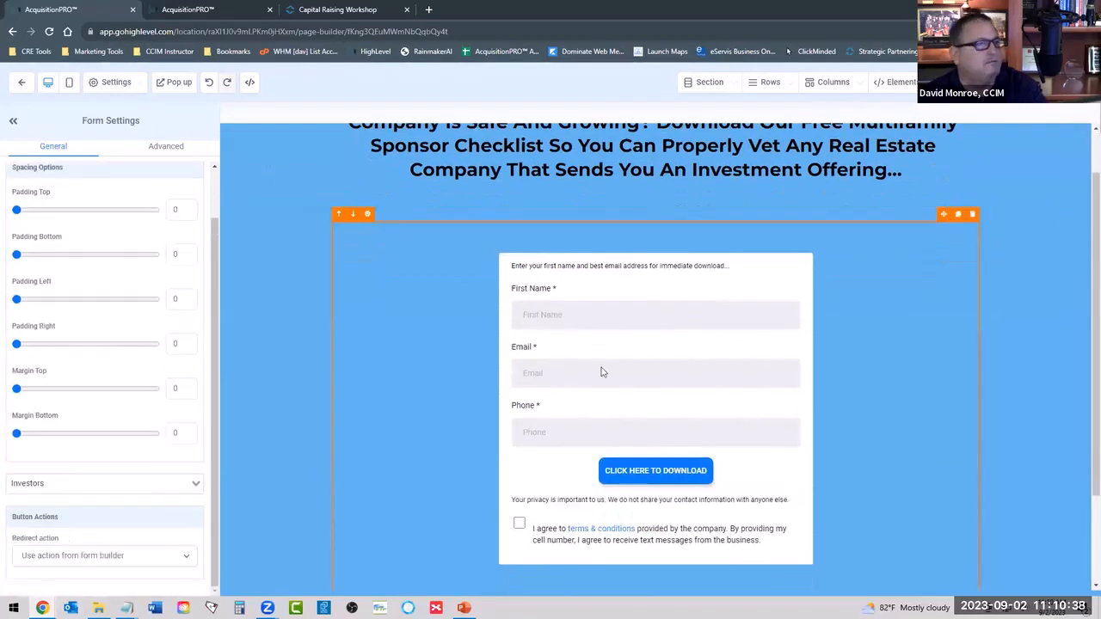
scroll(90, 342, up, 2)
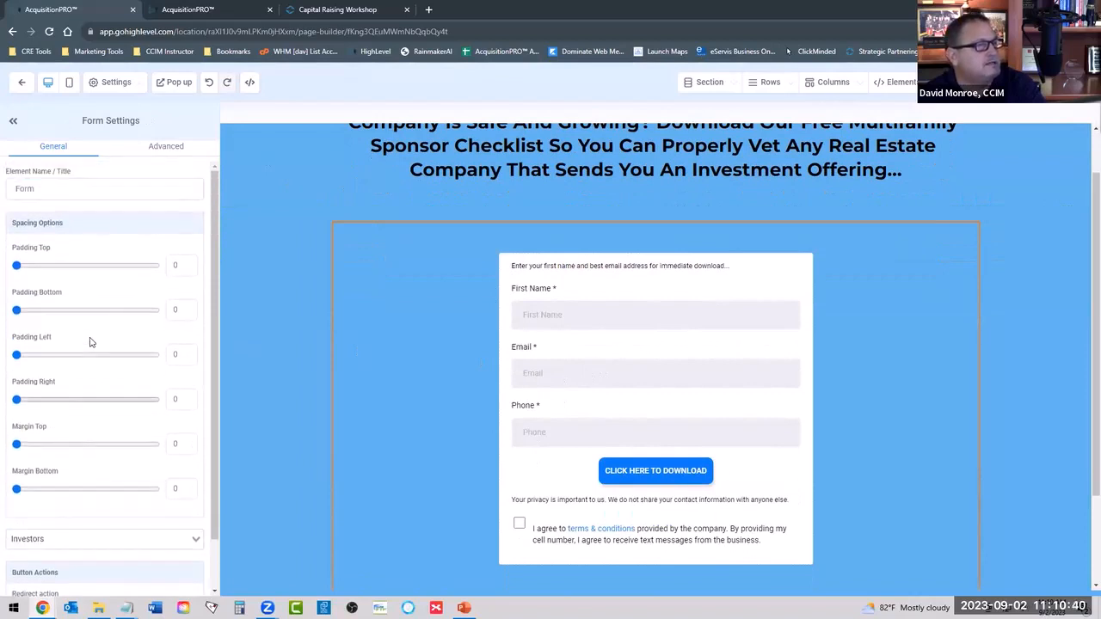
click(159, 148)
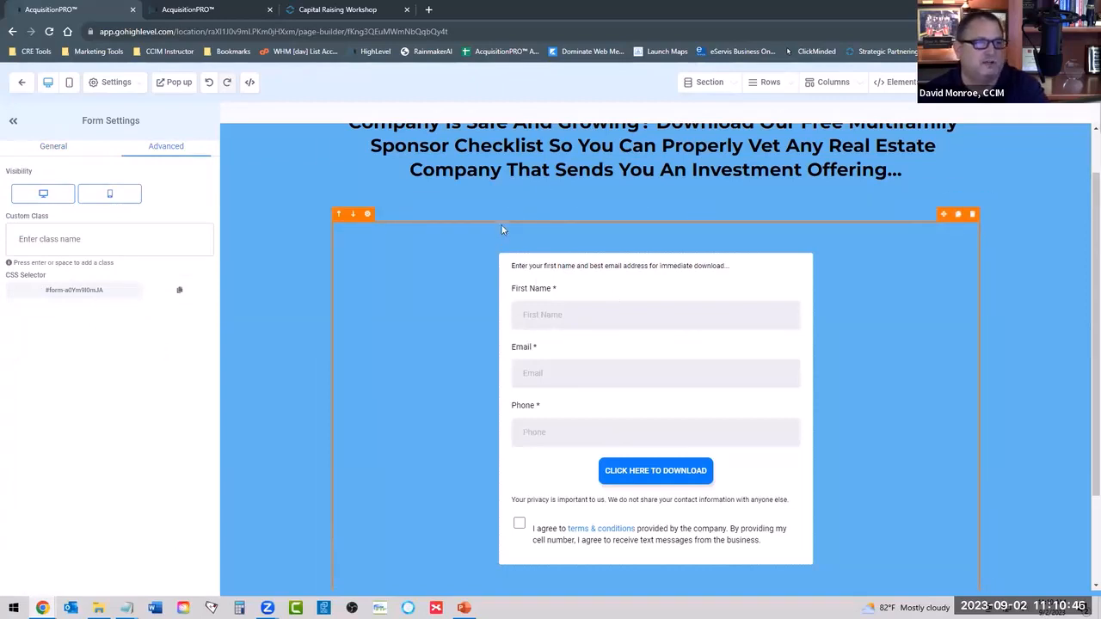
Switch to the Investors form builder and set the form style's corner radius to 20 px.
click(196, 9)
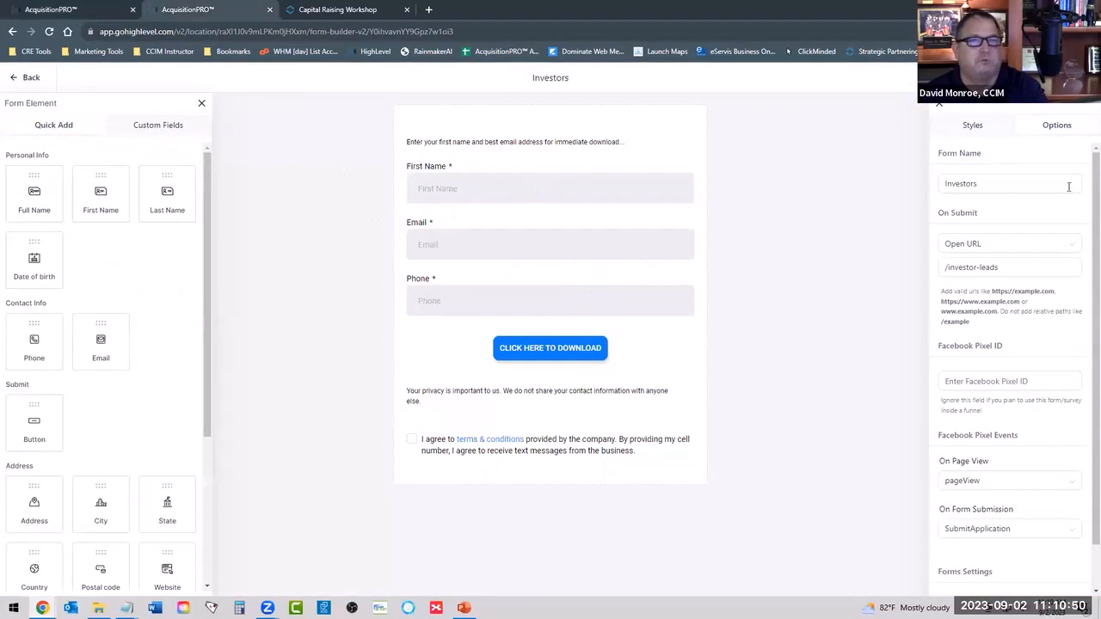
click(981, 129)
scroll(950, 317, down, 3)
scroll(963, 301, up, 2)
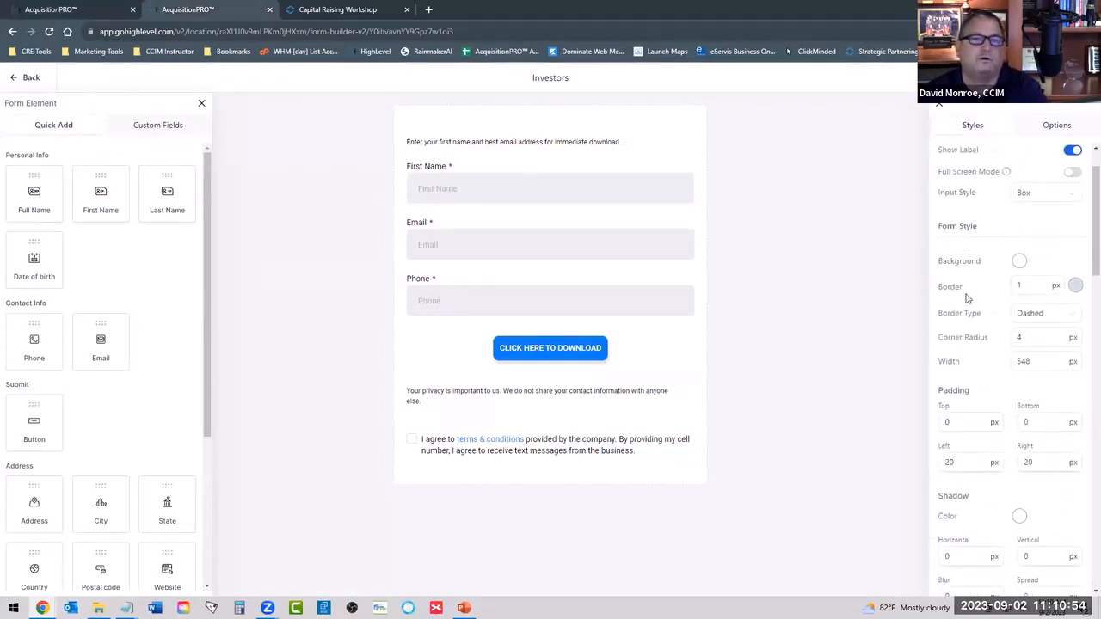
click(1060, 335)
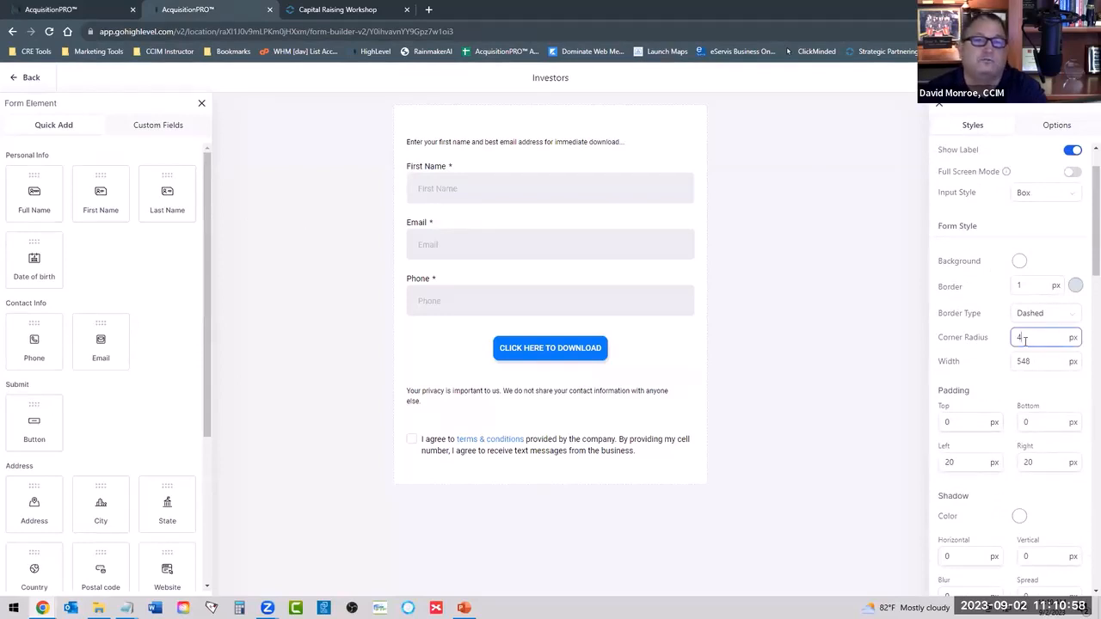
drag(1024, 340, 970, 360)
text(20)
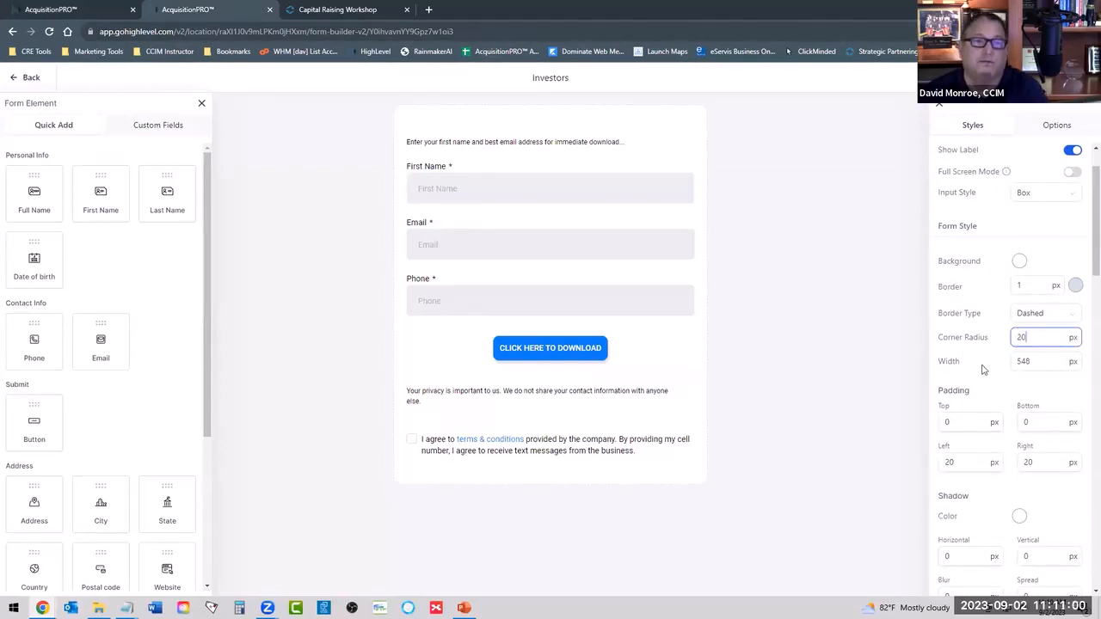
click(996, 323)
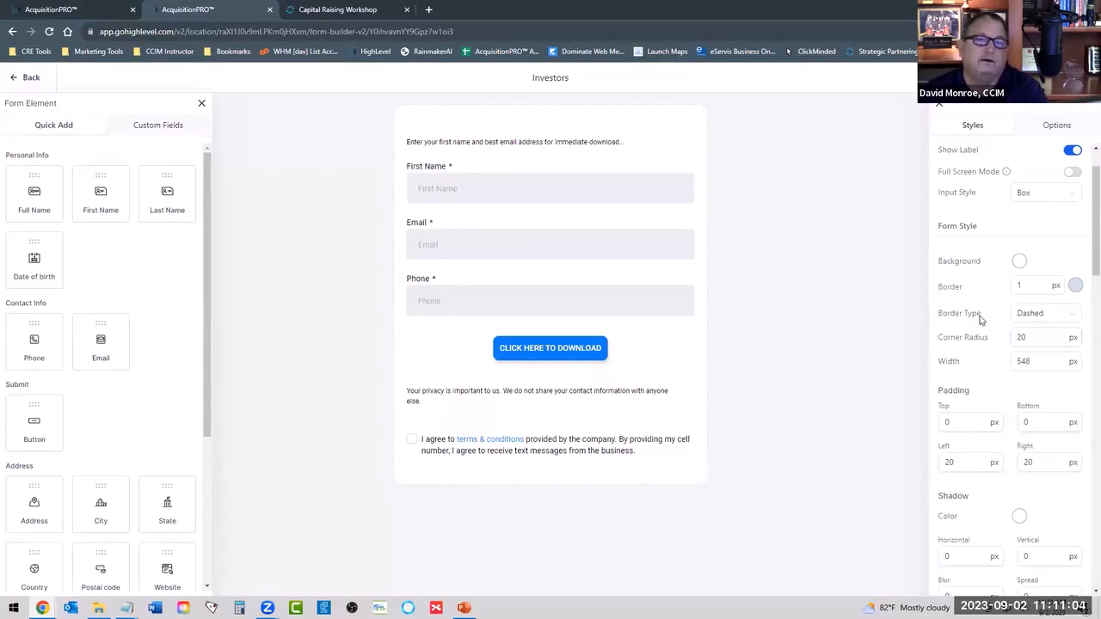
Set the Investors form's border type to Solid and its border width to 4 px.
click(1031, 315)
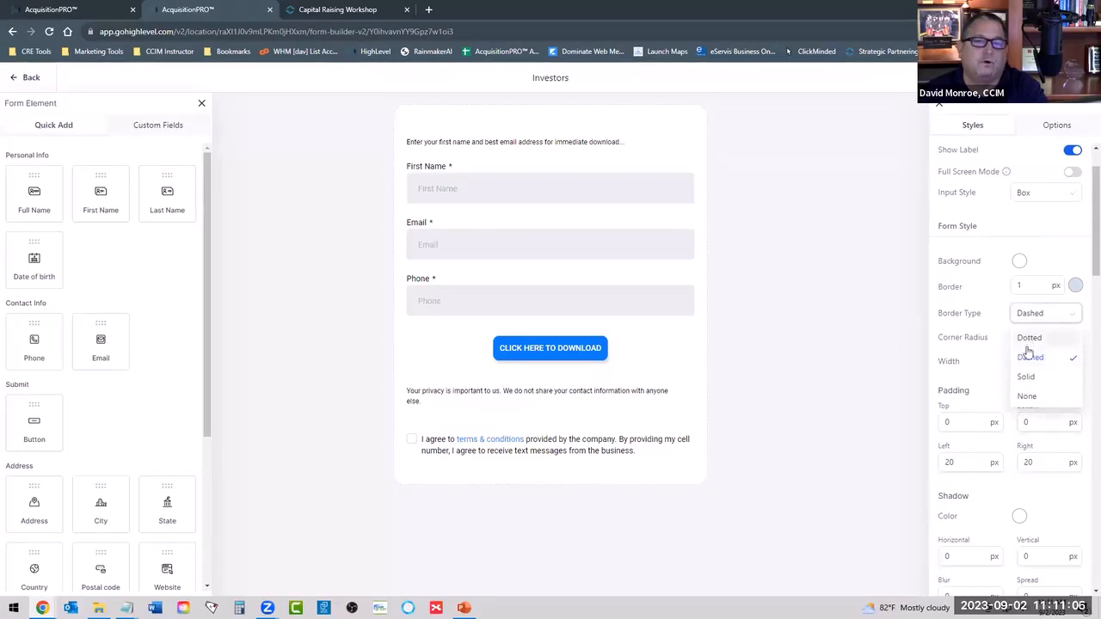
click(1025, 379)
double_click(1021, 285)
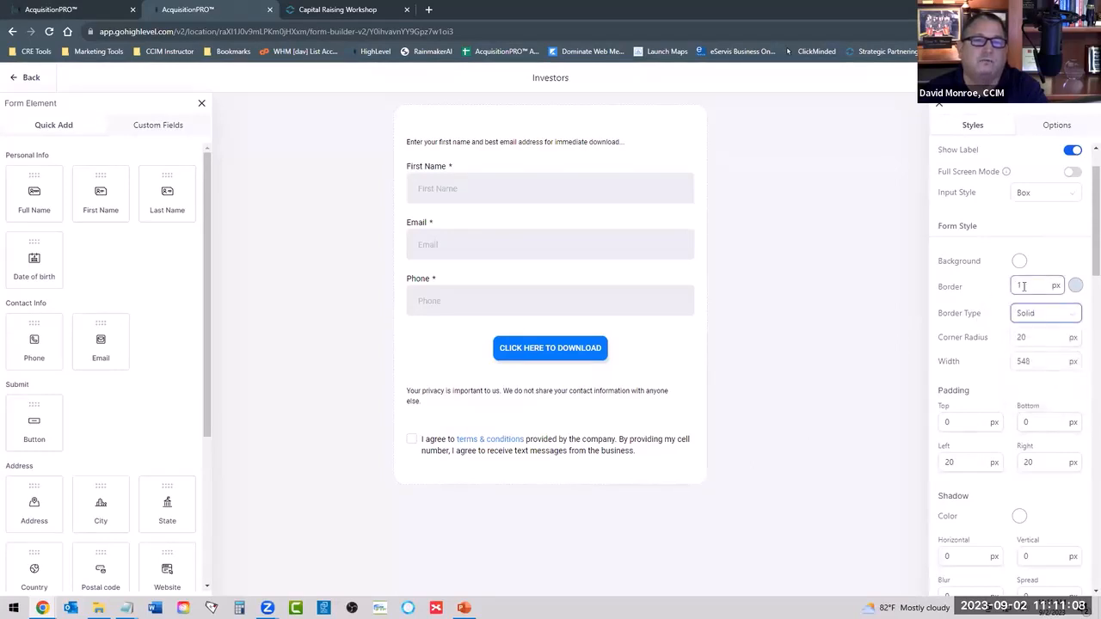
text(4)
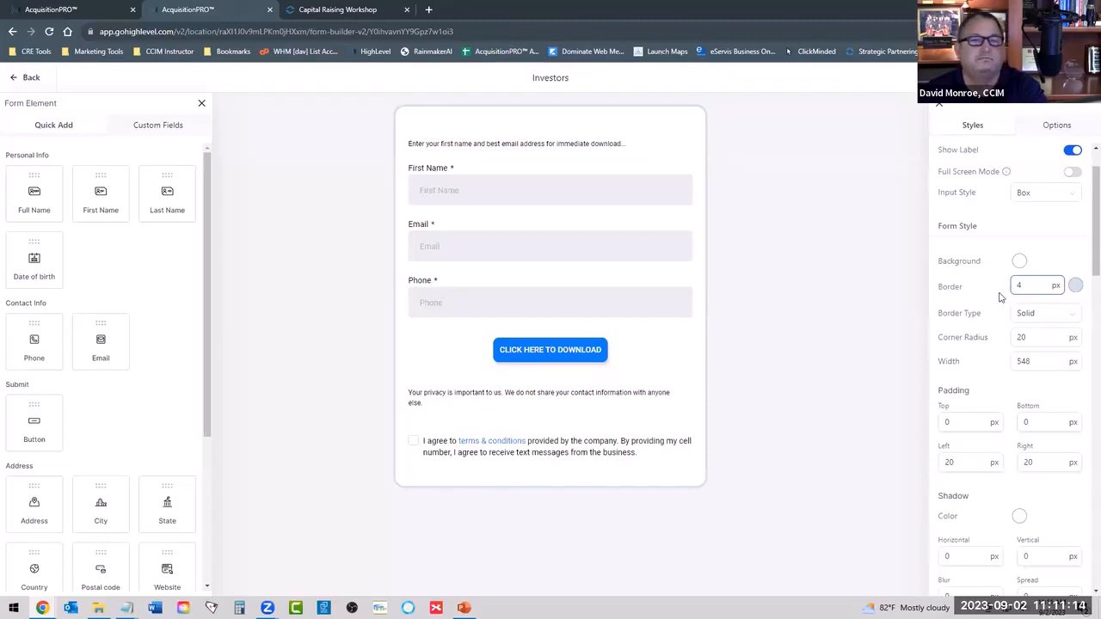
Try a pale tint as the Investors form's background color, then restore white (#FFFFFFFF).
click(1019, 262)
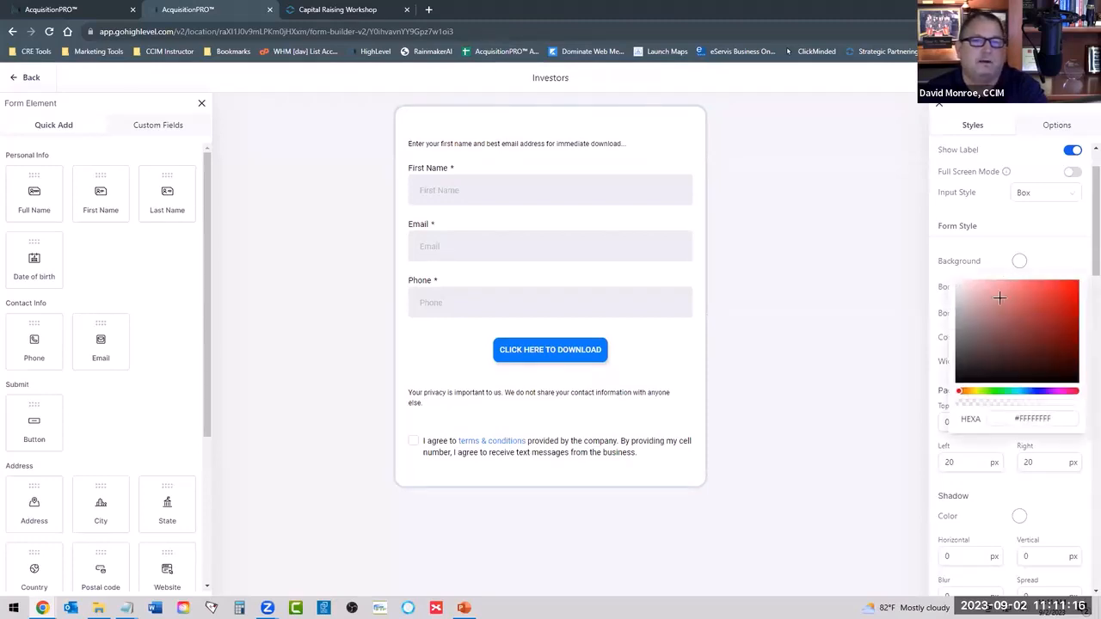
click(957, 292)
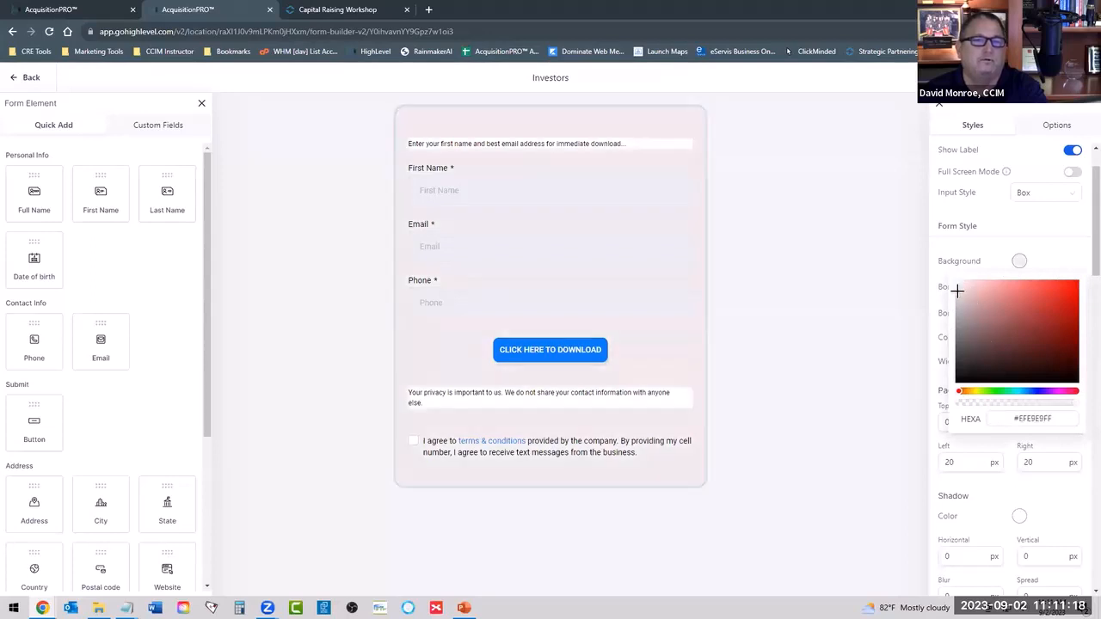
drag(960, 292, 954, 276)
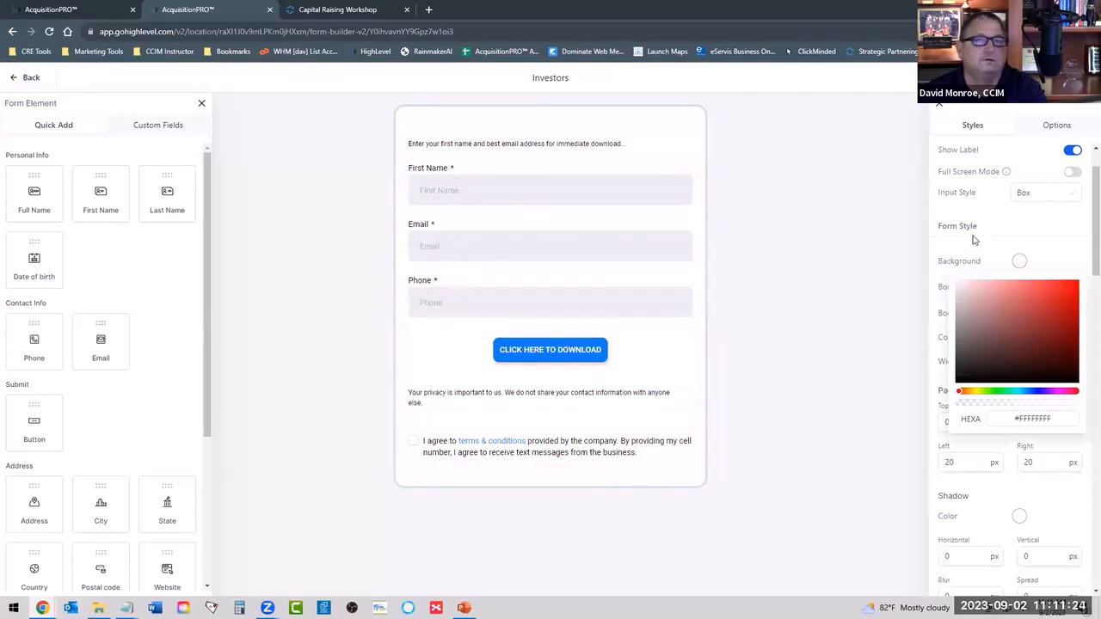
click(1012, 229)
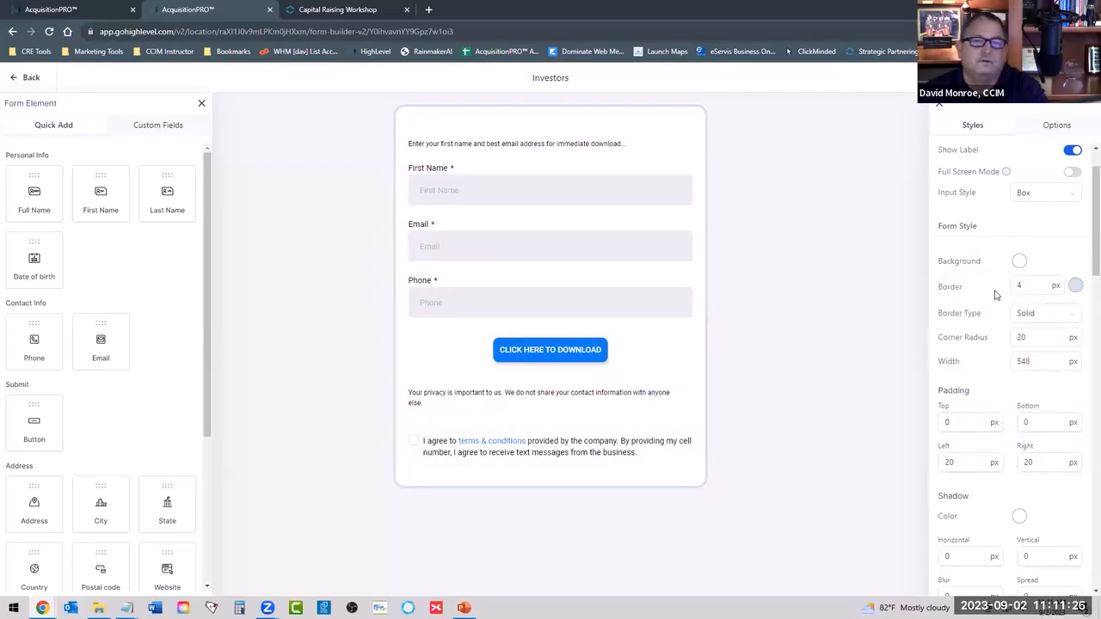
Give the Investors form a dark #322B2BFF shadow with a 5 px horizontal and 3 px vertical offset.
scroll(993, 492, down, 3)
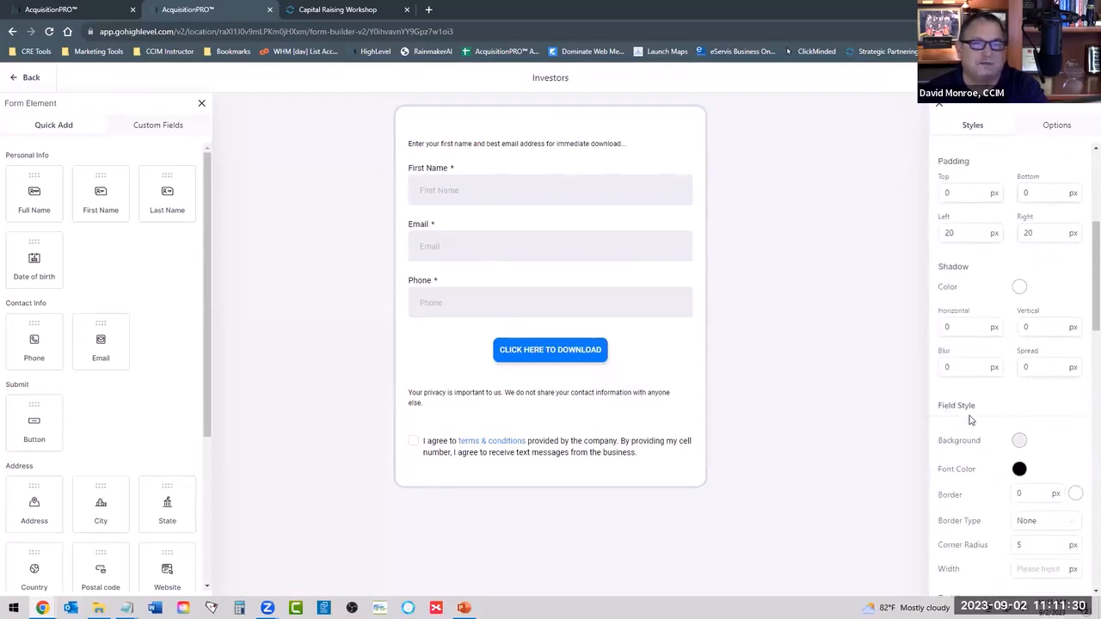
scroll(991, 426, down, 2)
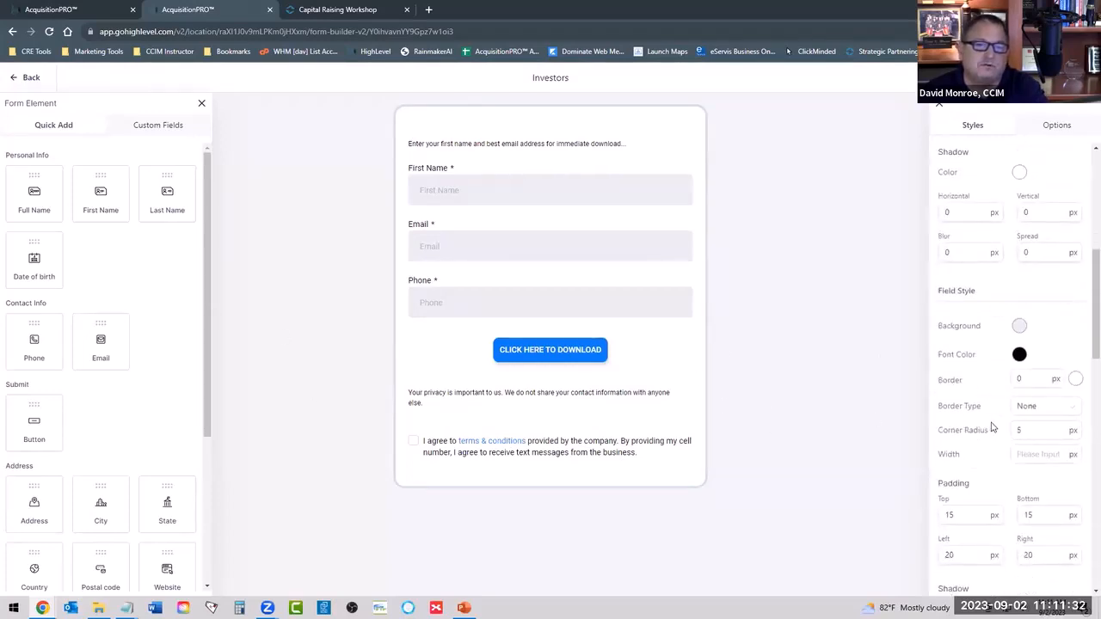
scroll(991, 426, up, 4)
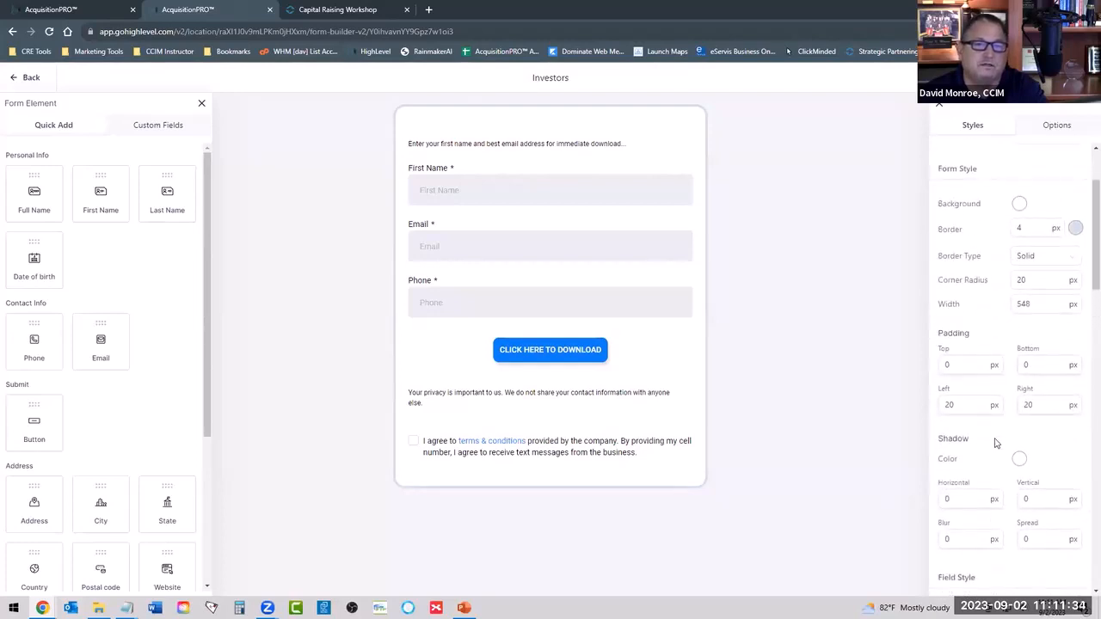
click(1019, 459)
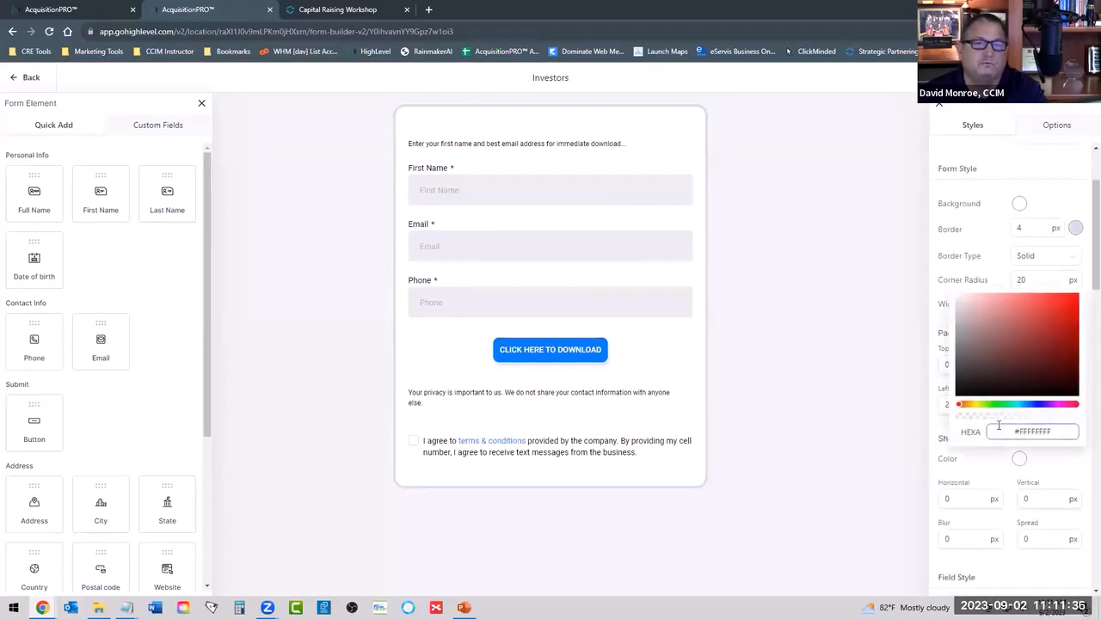
click(962, 381)
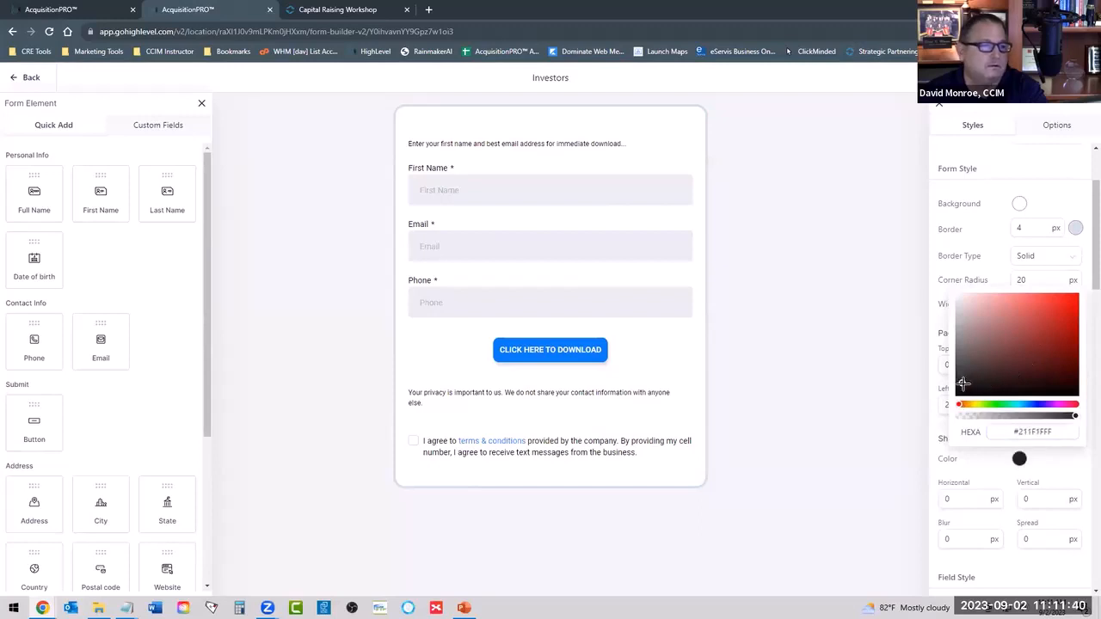
mouse_move(963, 383)
mouse_down()
mouse_move(1037, 342)
mouse_move(1039, 362)
mouse_move(977, 327)
mouse_move(1002, 351)
mouse_move(971, 376)
mouse_up()
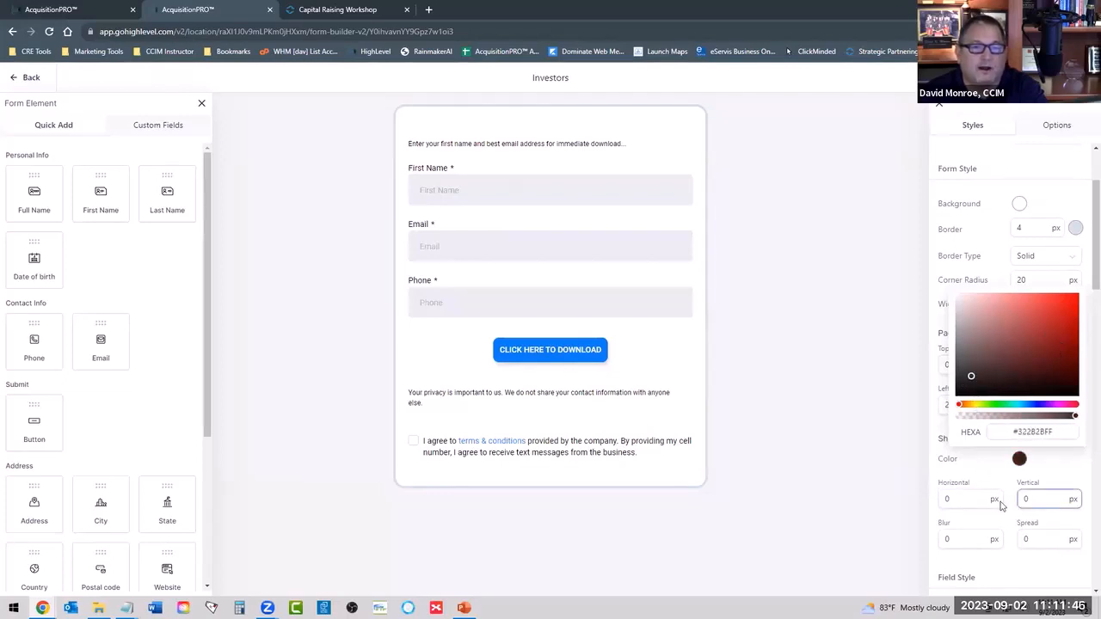
click(946, 499)
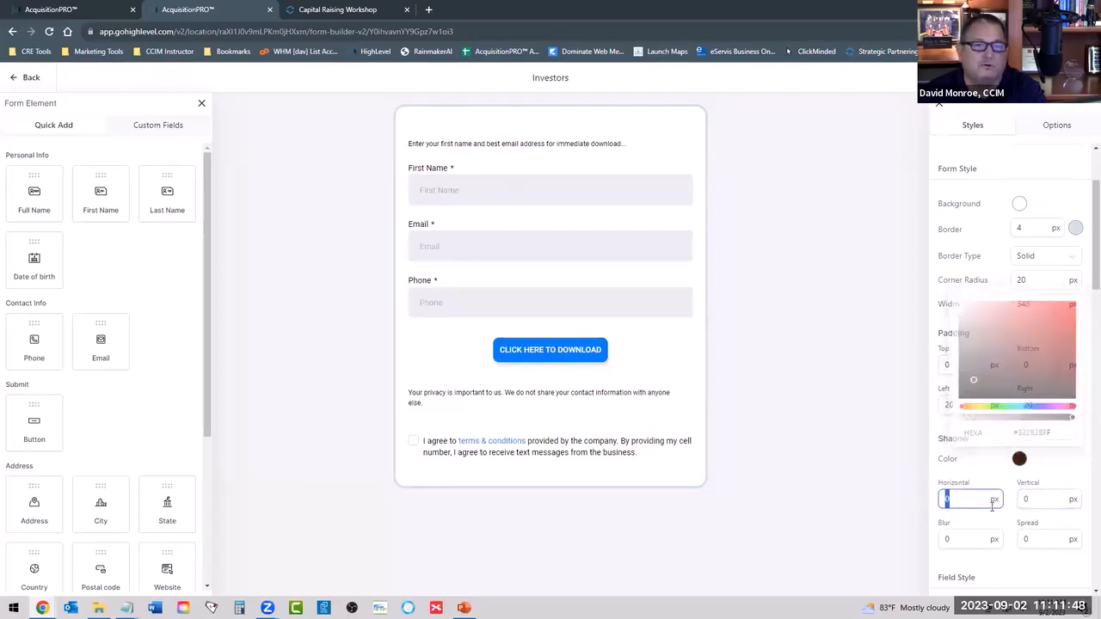
text(5)
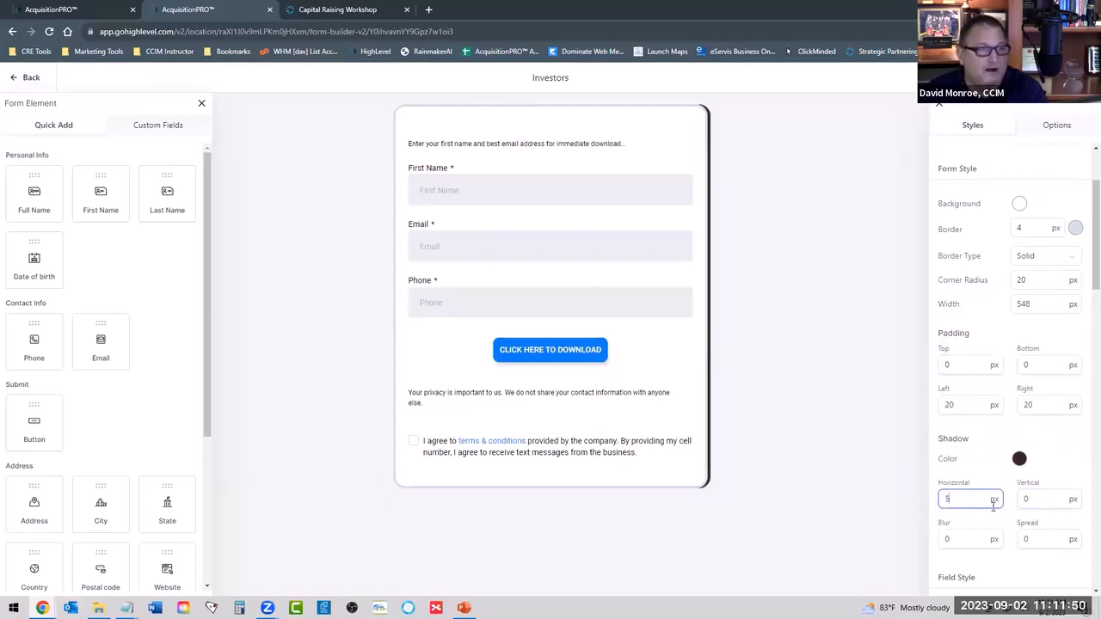
click(1025, 499)
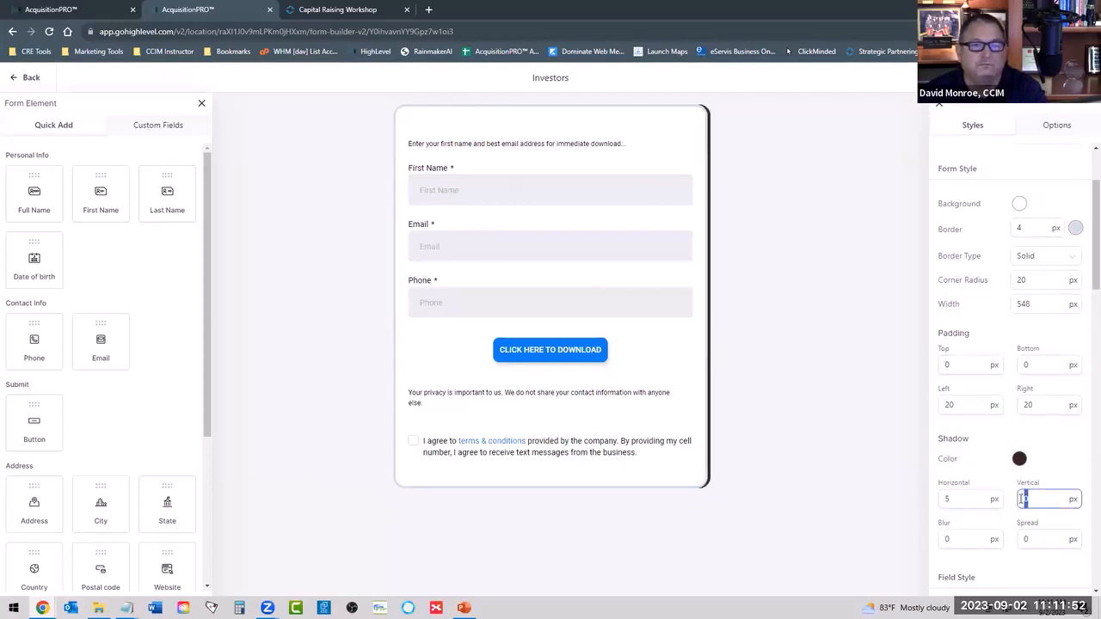
text(3)
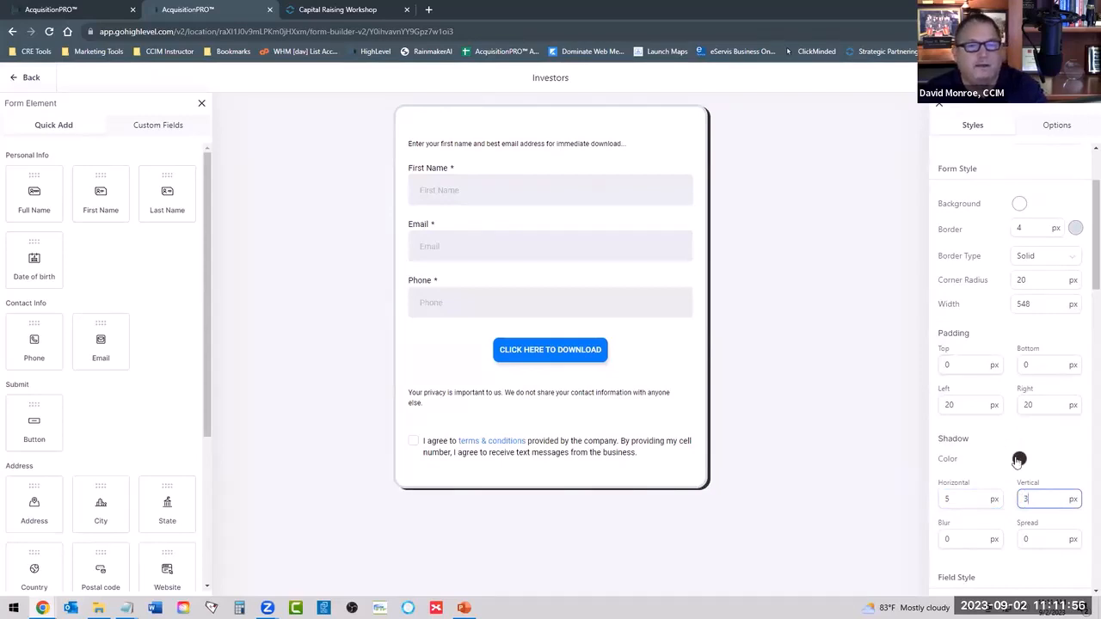
Lighten the Investors form's shadow color to grey #BEBEBE and reduce its opacity.
click(1018, 460)
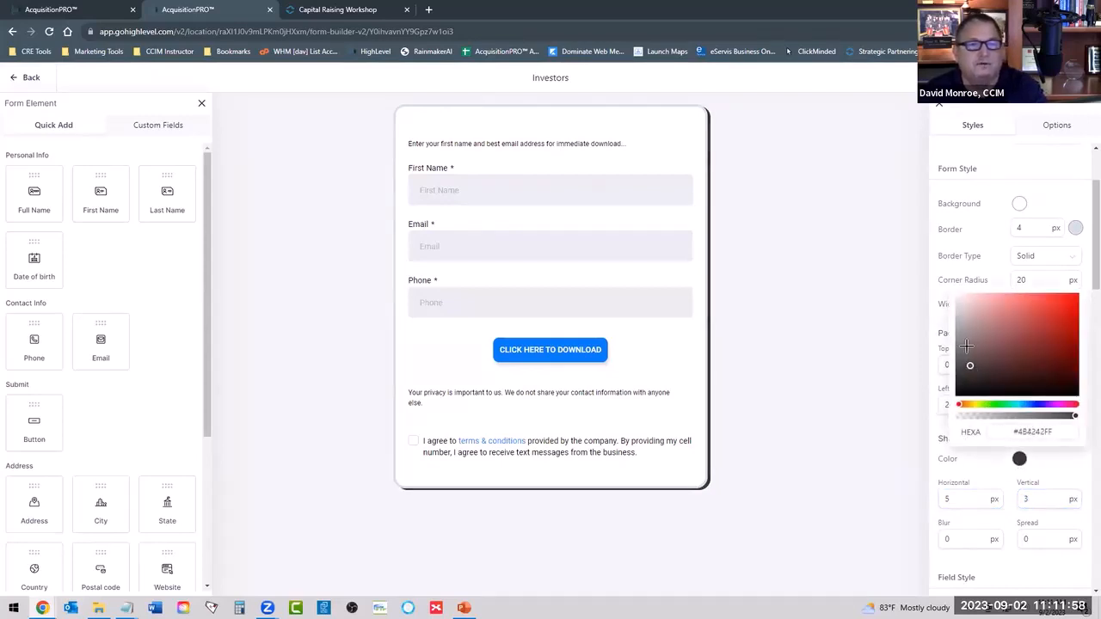
mouse_move(966, 345)
mouse_down()
mouse_move(968, 326)
mouse_move(986, 319)
mouse_move(951, 335)
mouse_move(956, 344)
mouse_move(950, 323)
mouse_up()
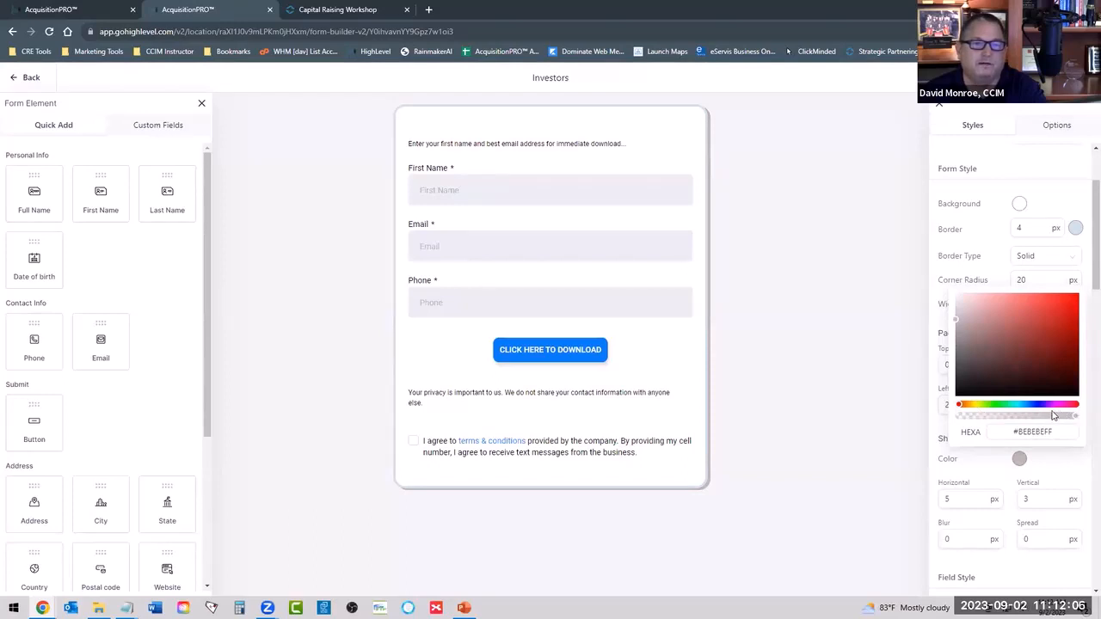
drag(1053, 415, 1035, 419)
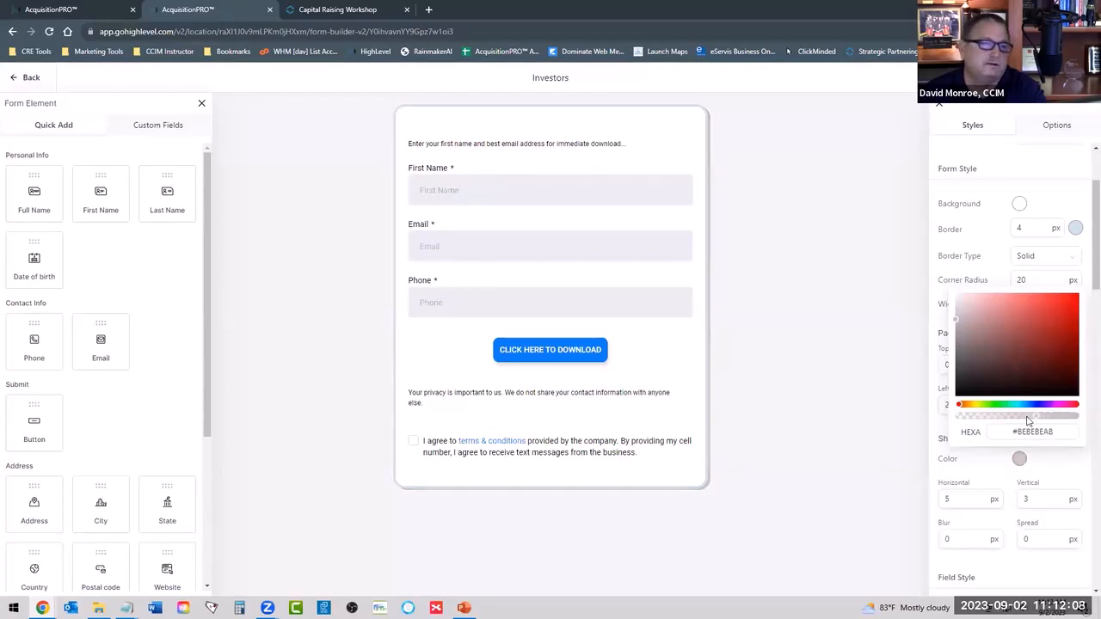
click(799, 219)
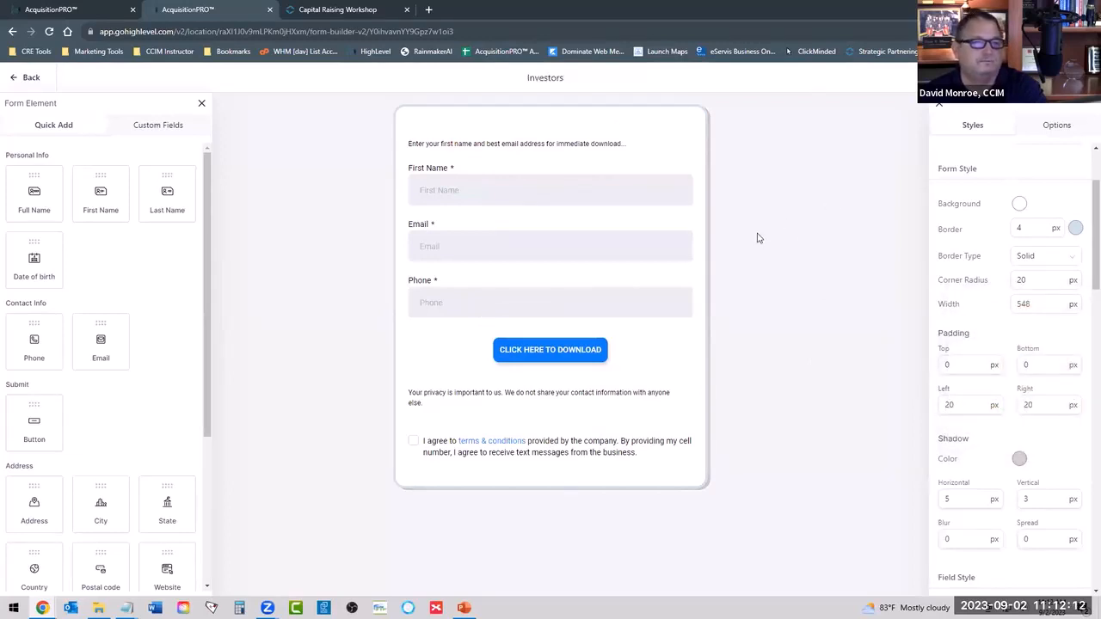
Leave the Sponsor Checklist page editor without saving and reopen the page for editing to load the restyled form.
click(79, 12)
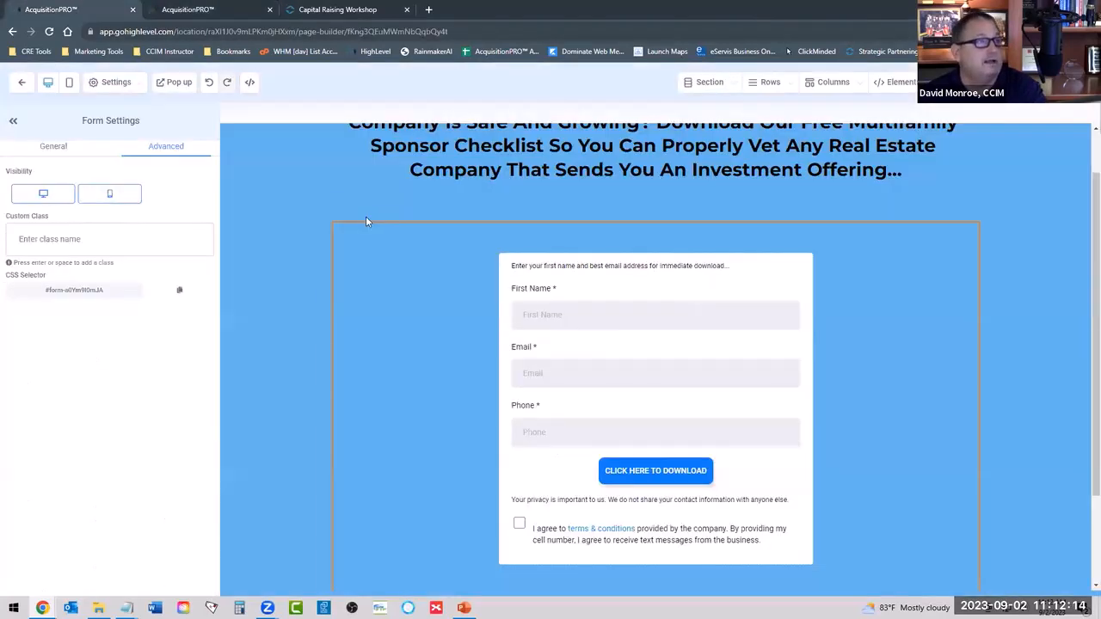
click(22, 81)
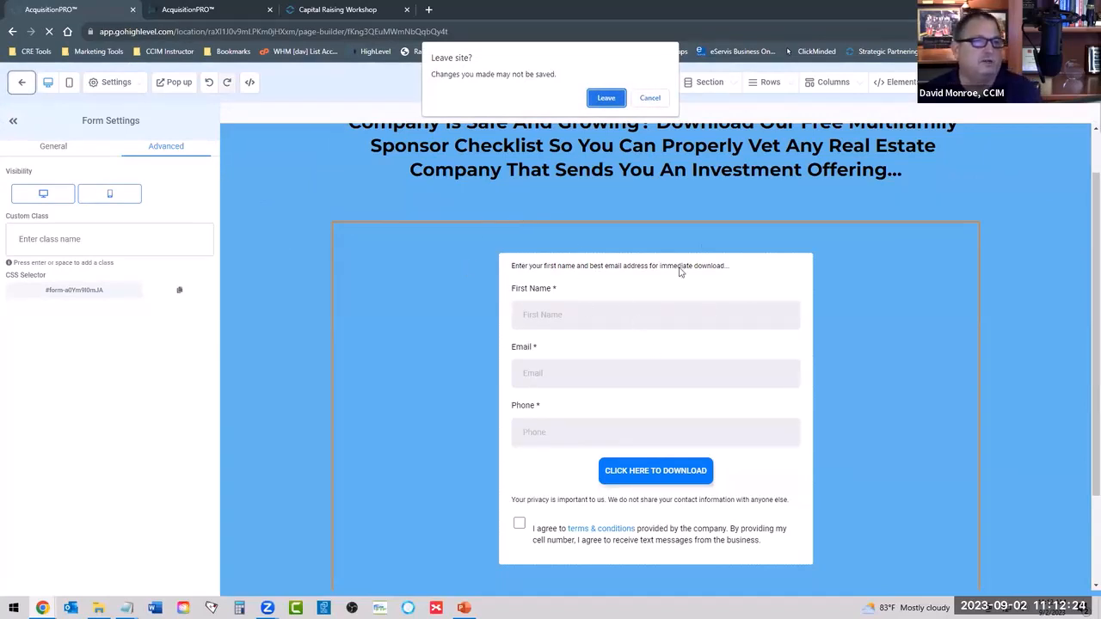
click(607, 97)
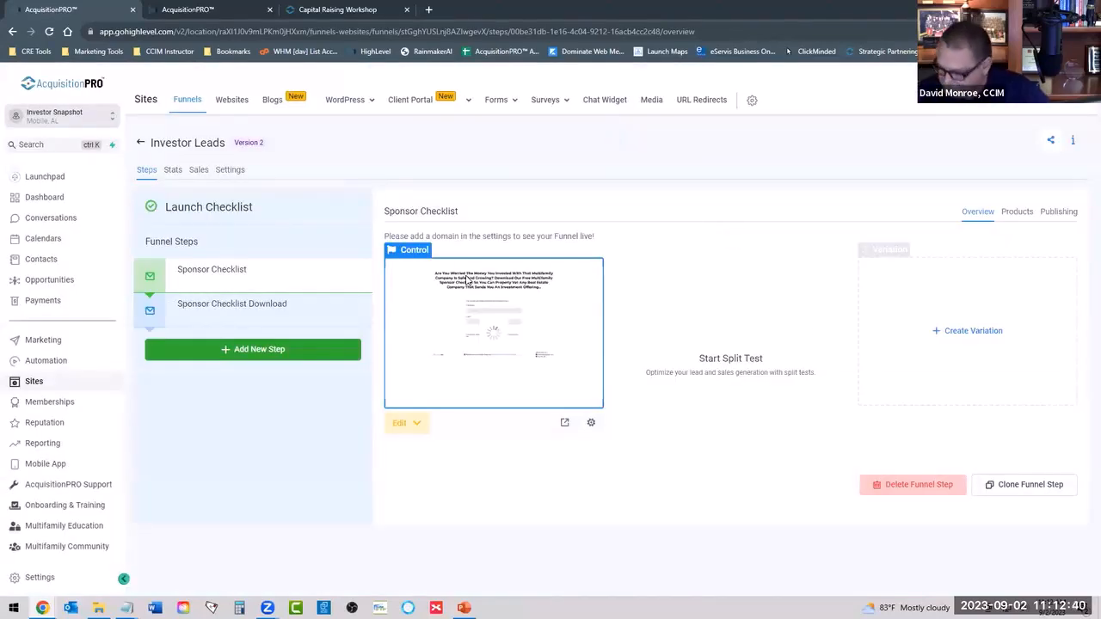
click(403, 420)
click(417, 454)
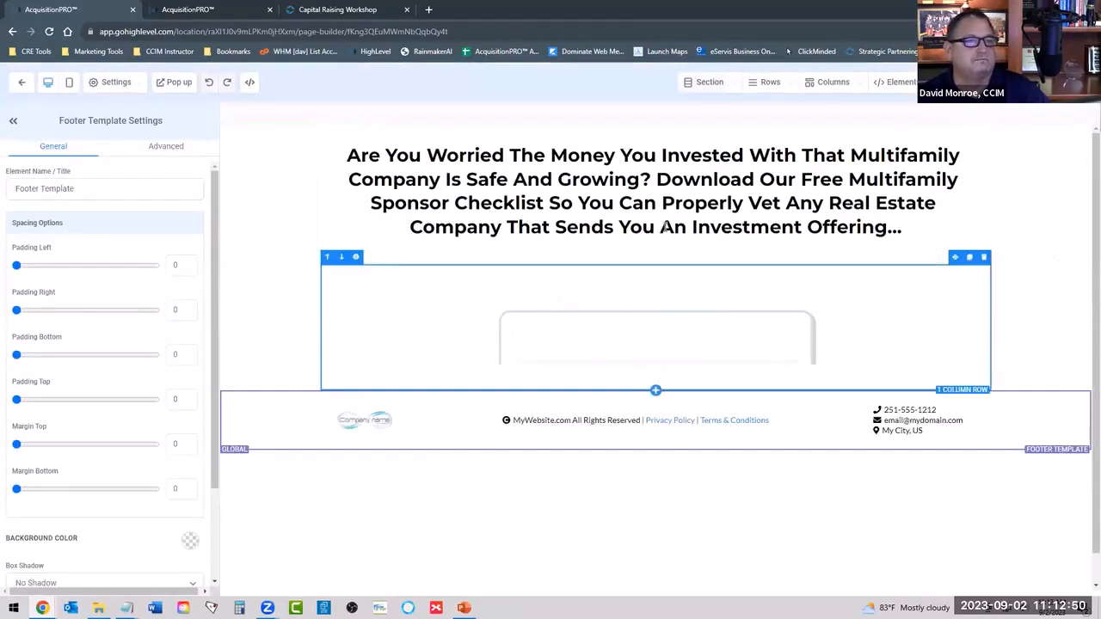
Examine the border, rounded corners and shadow of the embedded form on the Sponsor Checklist page.
scroll(849, 357, down, 3)
scroll(872, 344, up, 2)
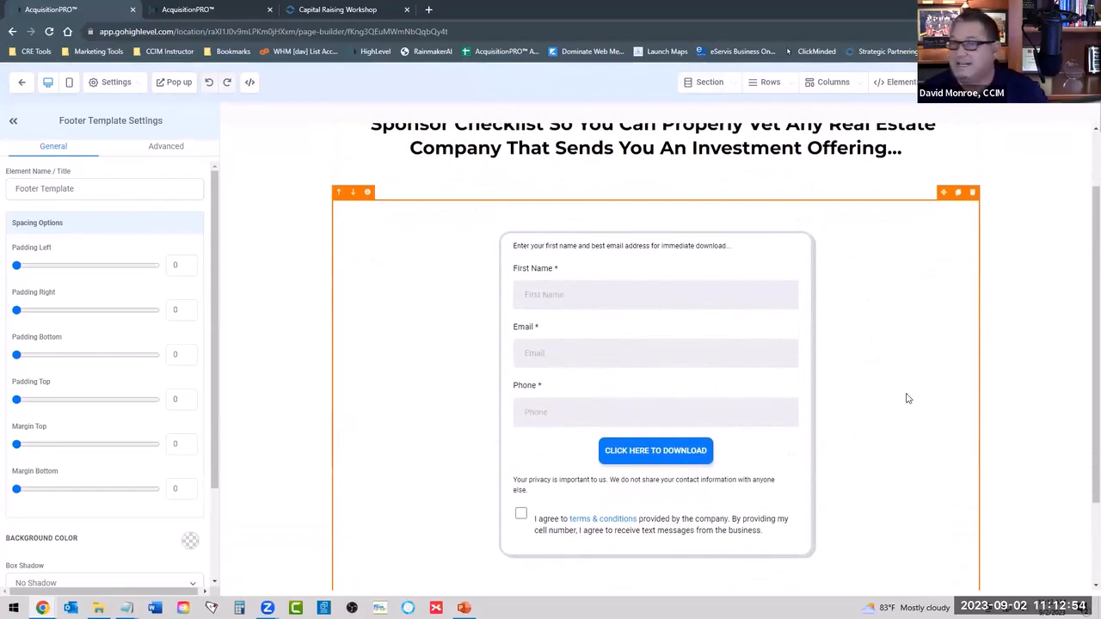
scroll(907, 398, up, 2)
scroll(1034, 400, down, 4)
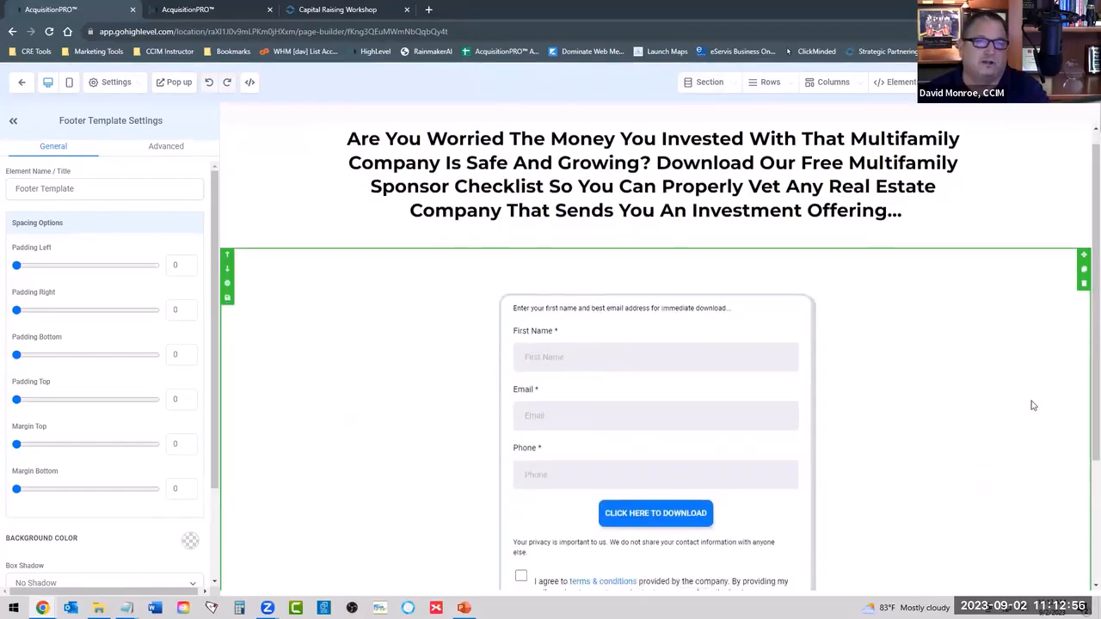
scroll(1031, 410, up, 2)
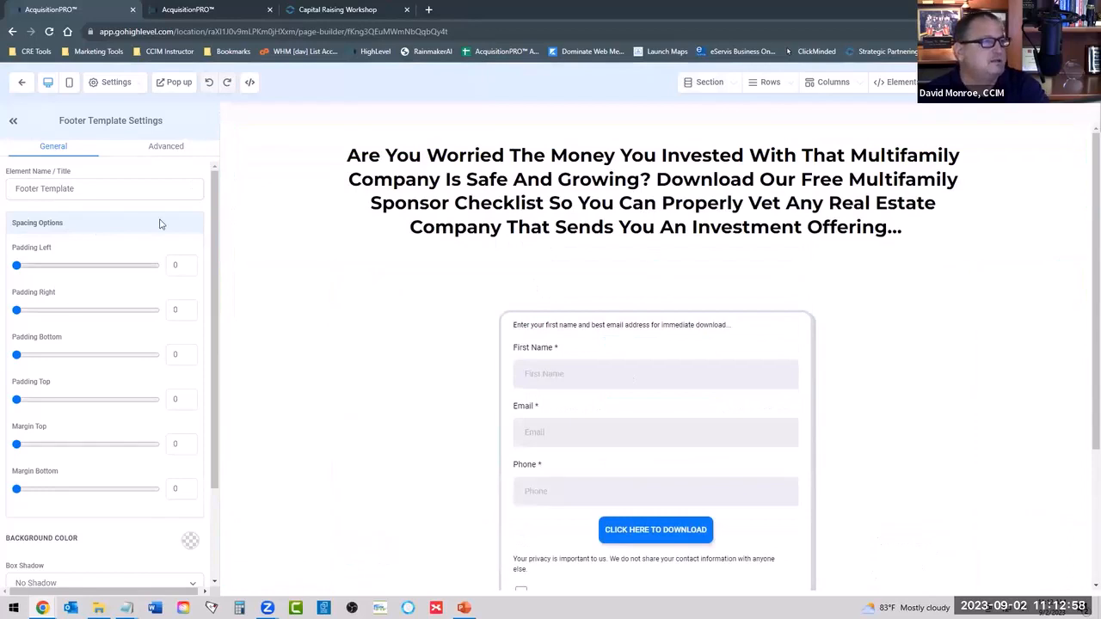
scroll(336, 293, down, 2)
scroll(336, 292, down, 1)
scroll(386, 246, up, 3)
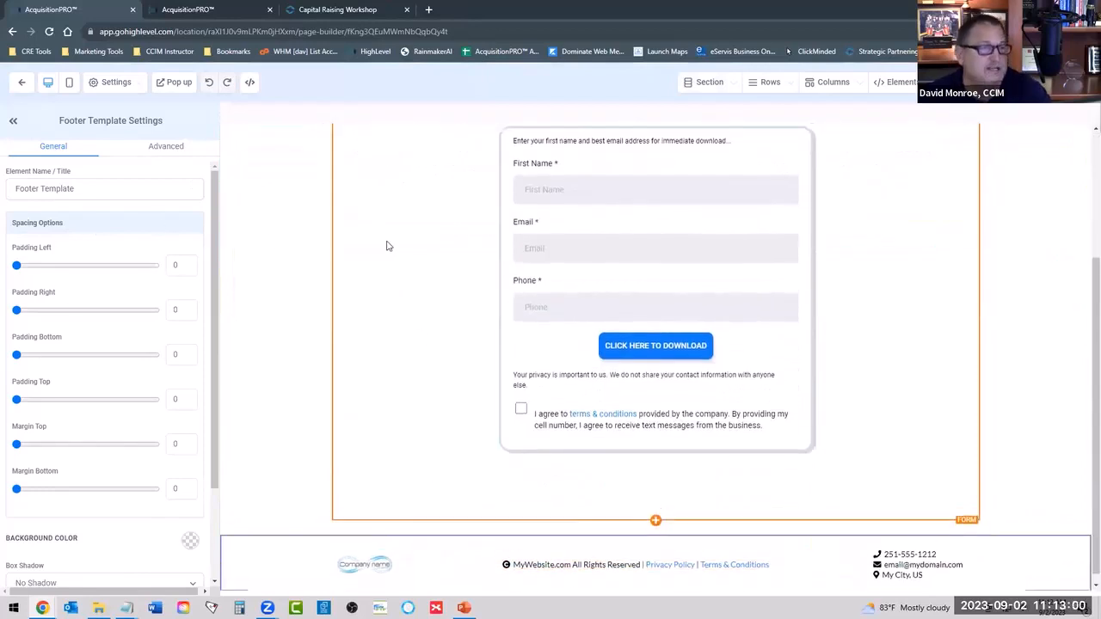
Return to the Investor Leads funnel steps and open the Sponsor Checklist Download page for editing.
click(23, 83)
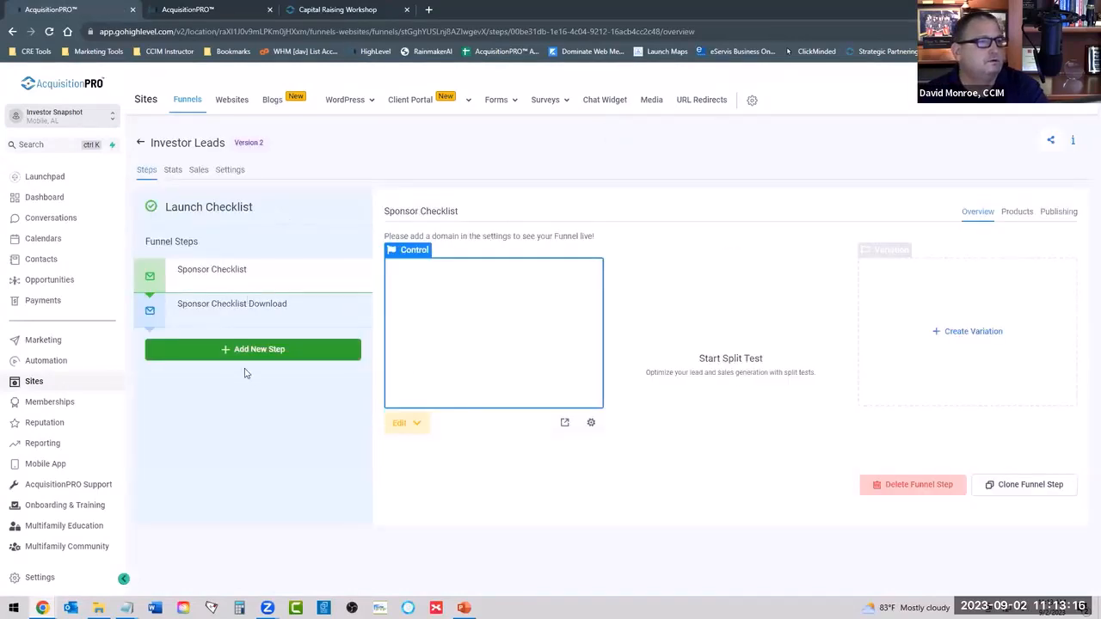
click(253, 318)
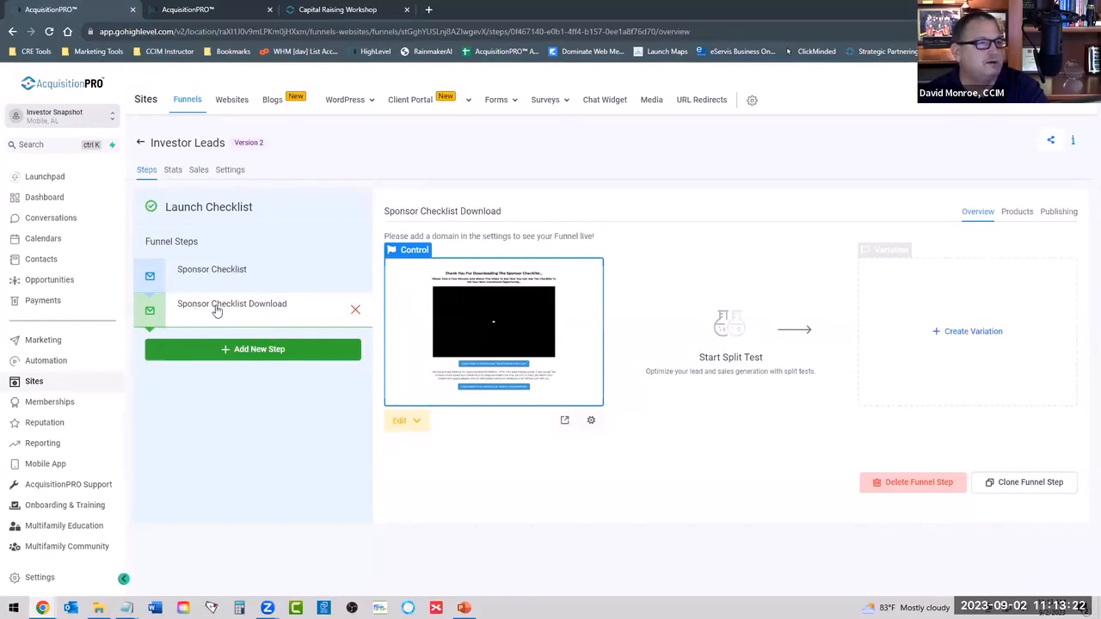
click(416, 421)
click(416, 451)
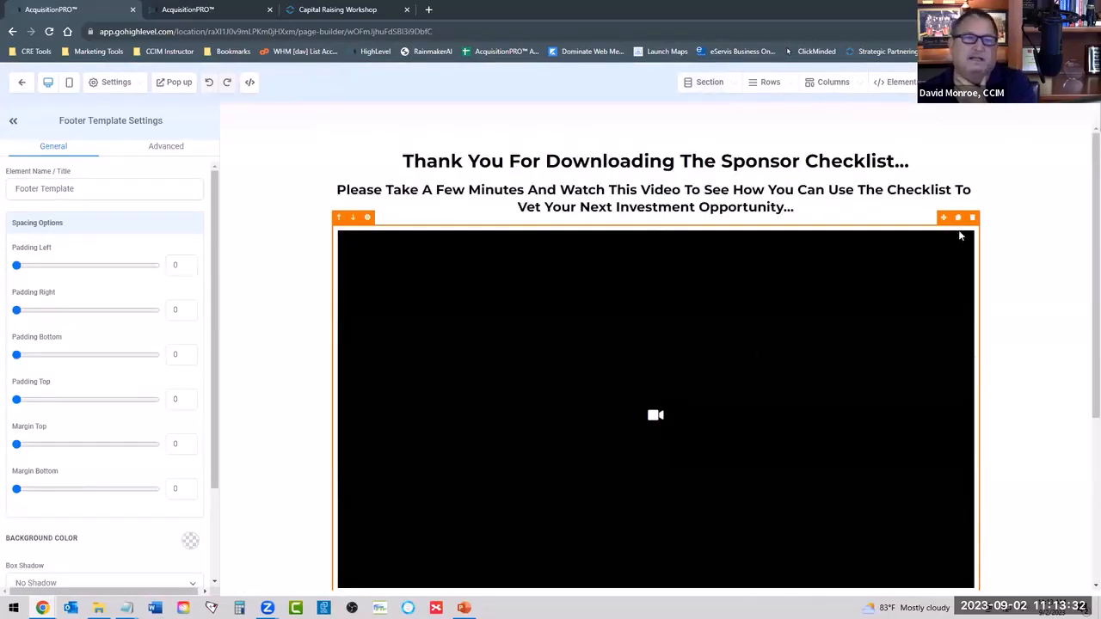
Hide the video element on the Sponsor Checklist Download page through element management, then return to the page canvas.
scroll(704, 345, down, 3)
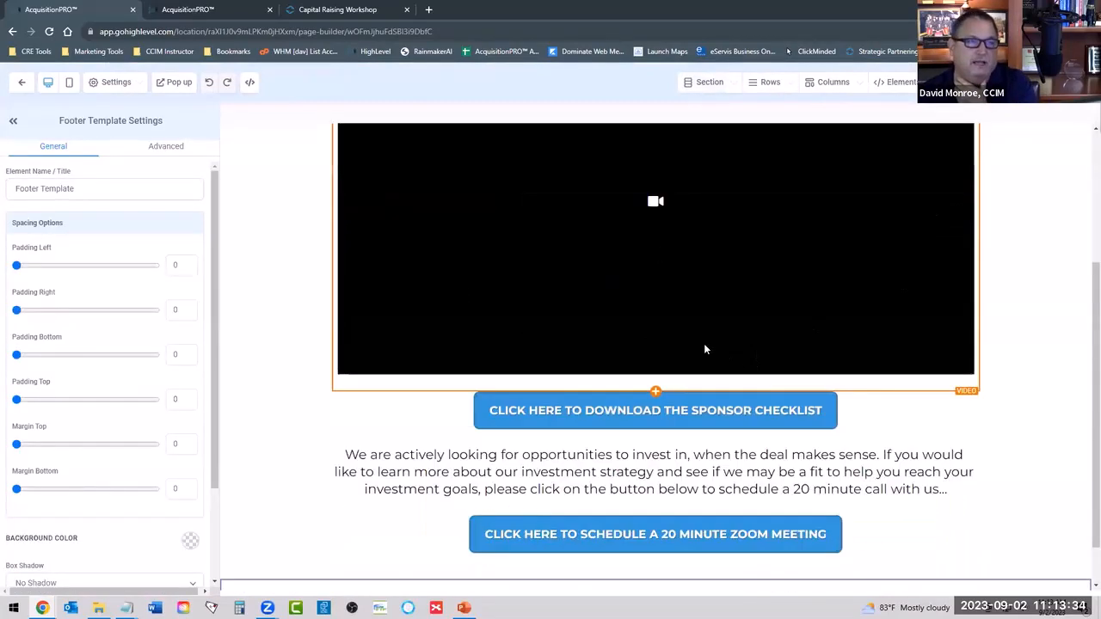
scroll(703, 349, up, 3)
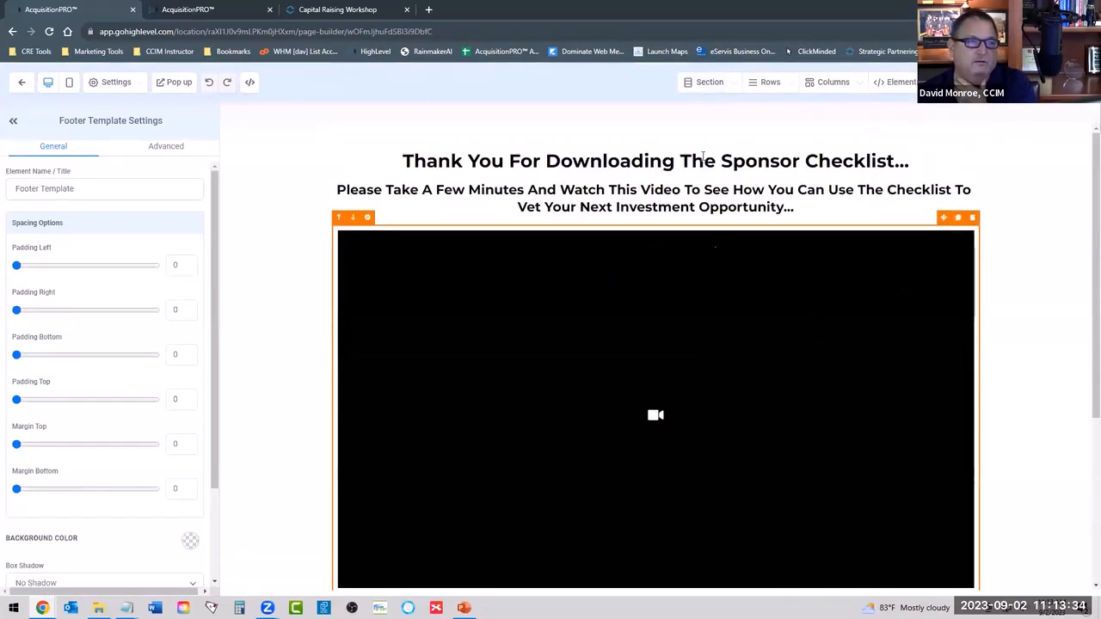
click(903, 83)
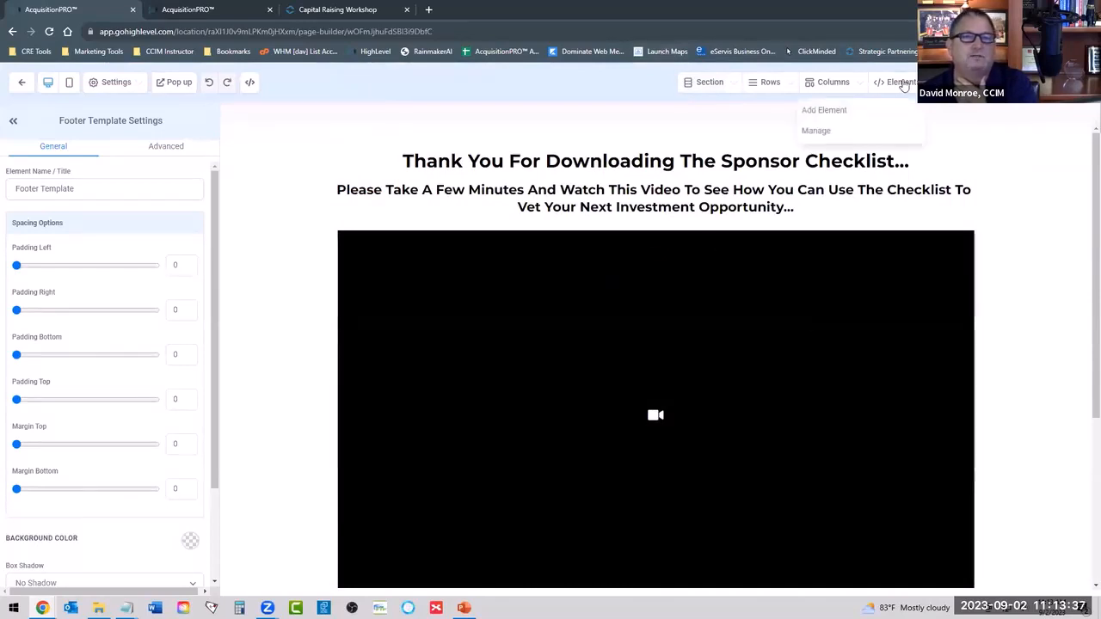
click(817, 131)
click(918, 215)
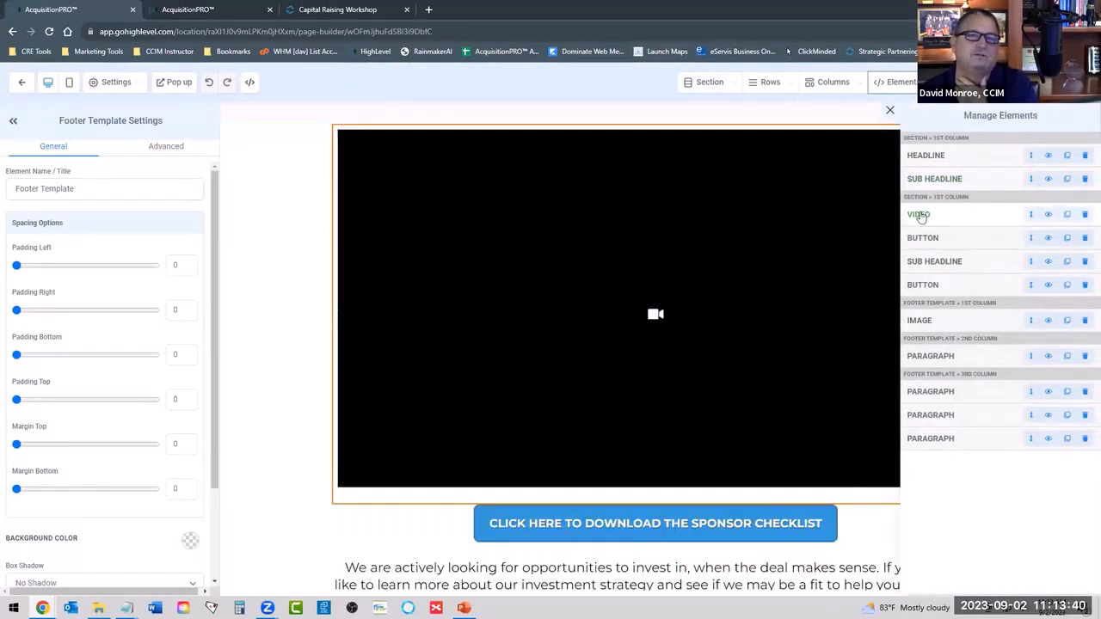
click(1049, 218)
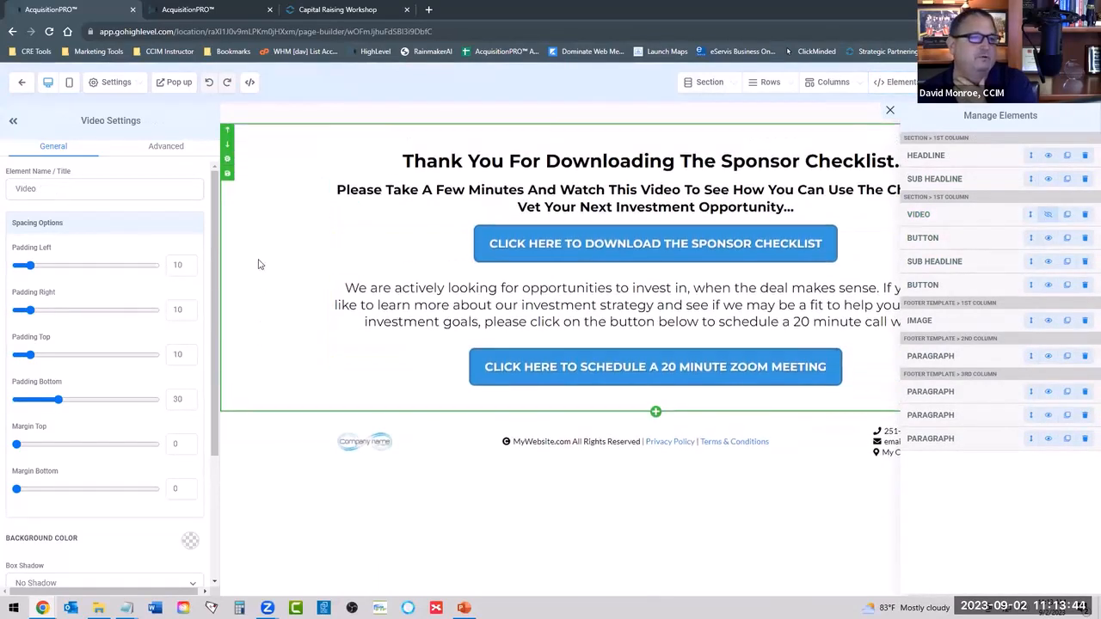
click(253, 228)
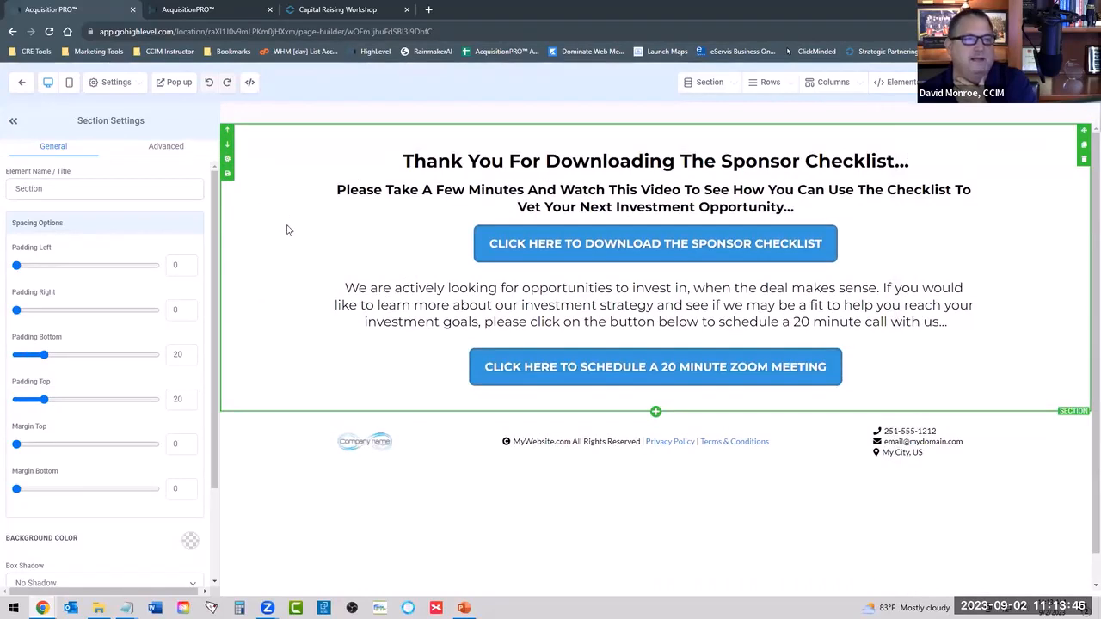
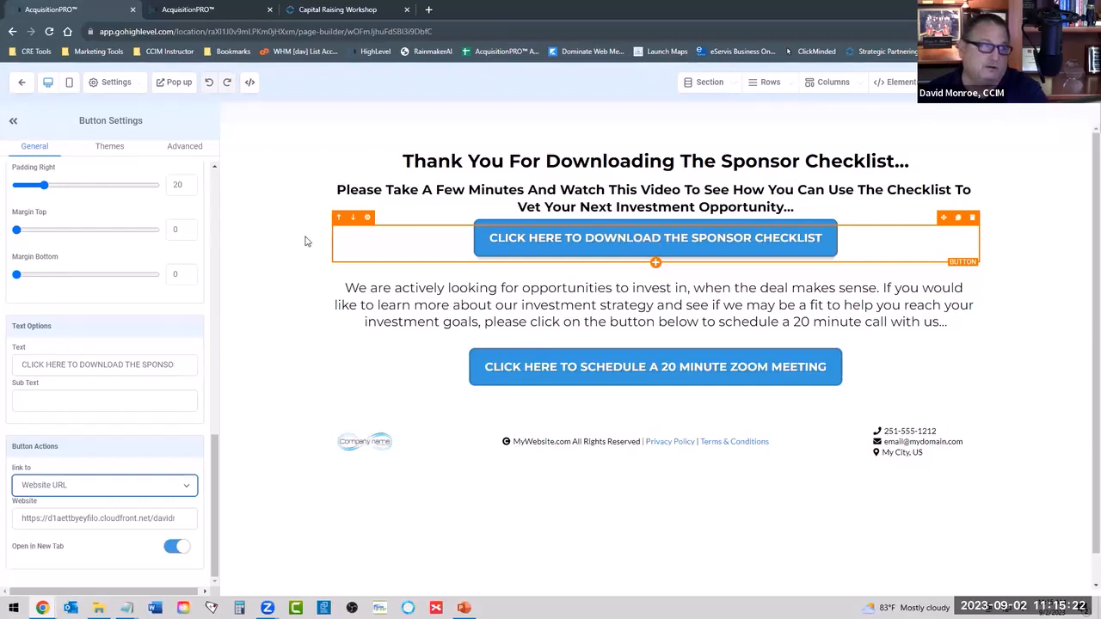
Leave the Sponsor Checklist Download page editor, return to the funnel's Sponsor Checklist step, and open the Homepage website's pages.
click(26, 82)
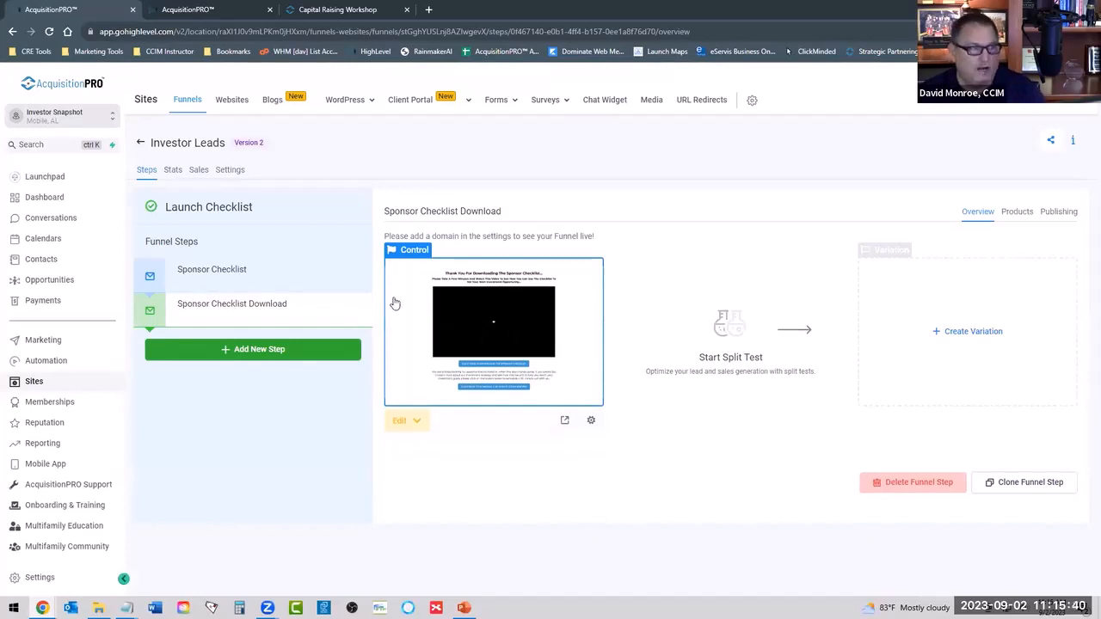
click(253, 275)
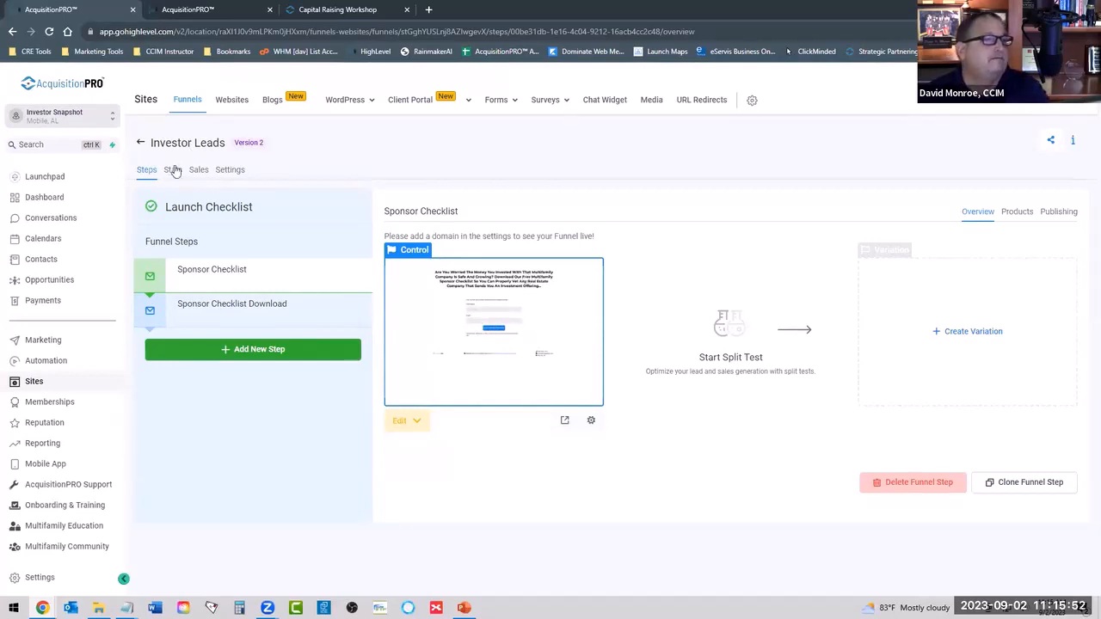
click(231, 108)
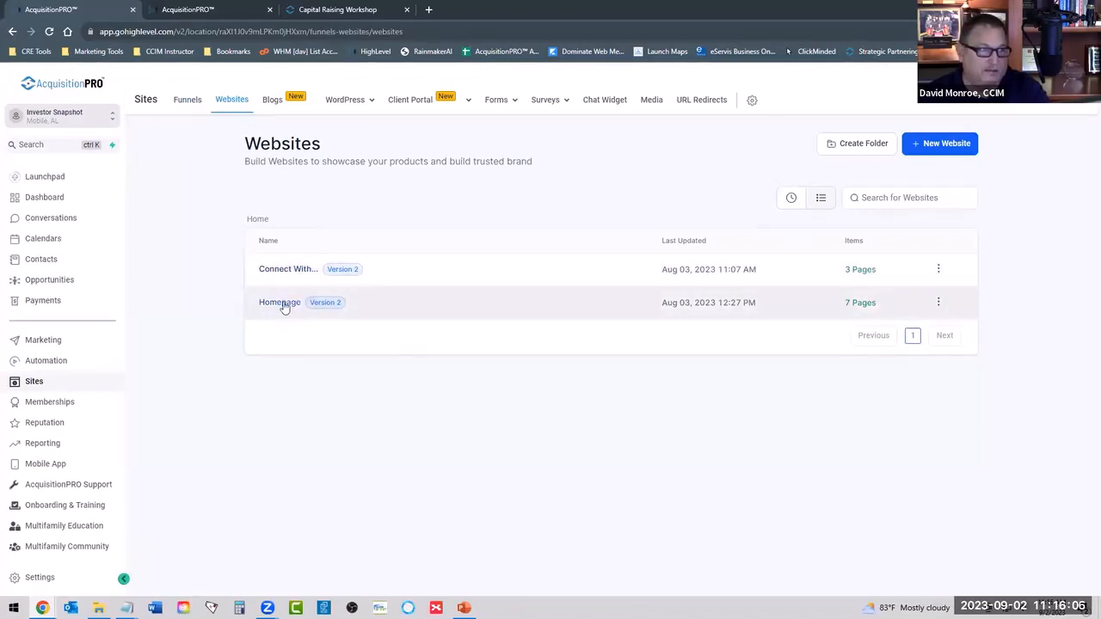
click(284, 304)
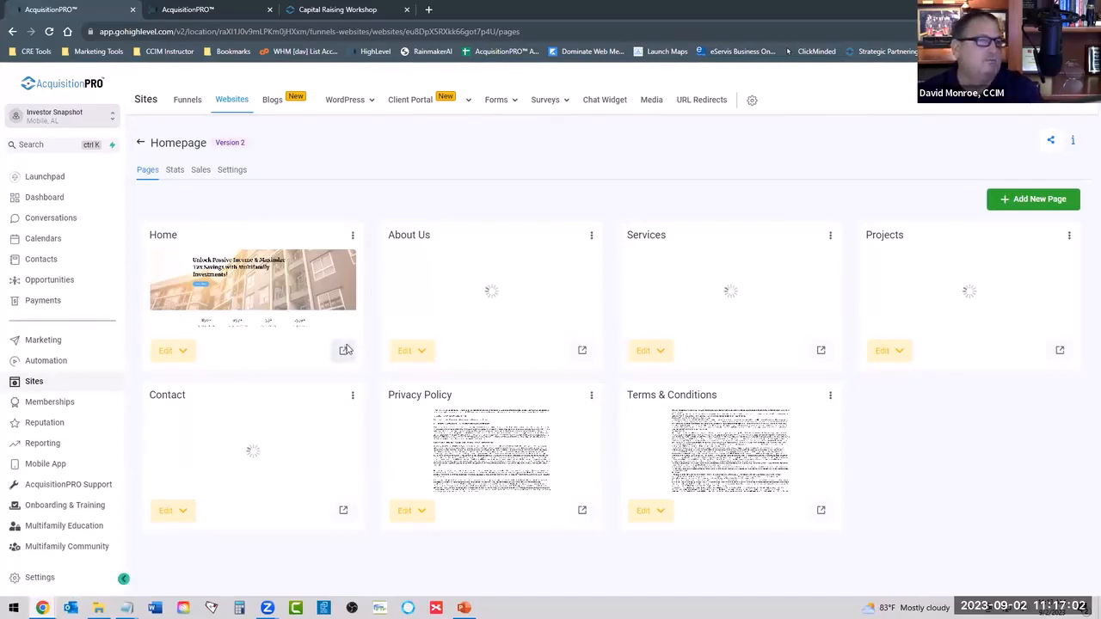
Preview the Homepage website's Home page and look through its sections from the hero banner to the footer.
click(346, 350)
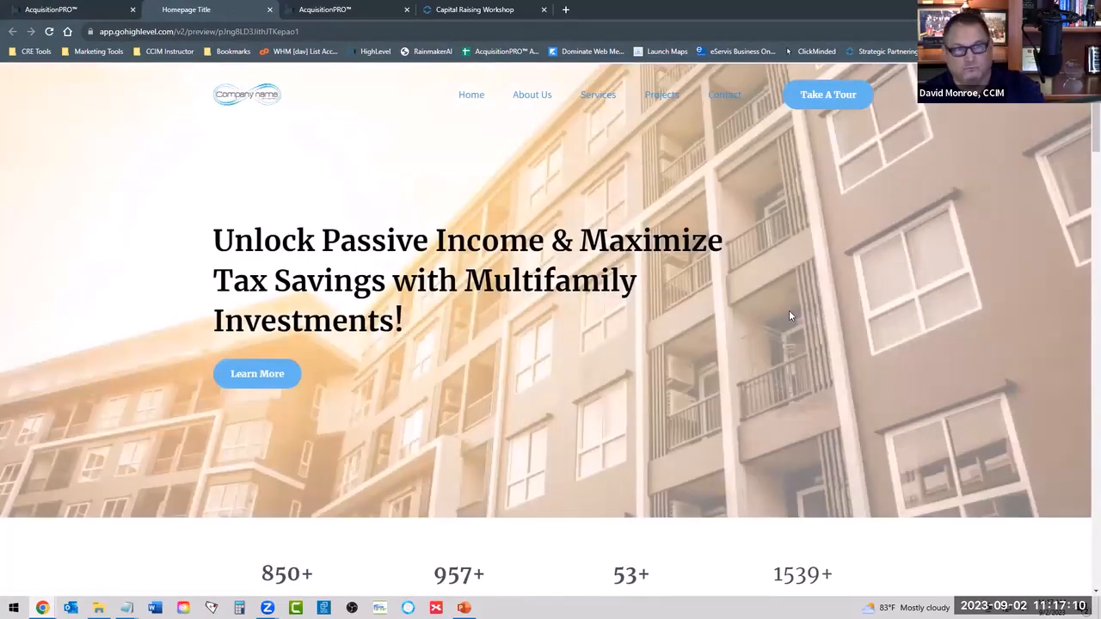
scroll(789, 314, down, 8)
scroll(890, 370, down, 15)
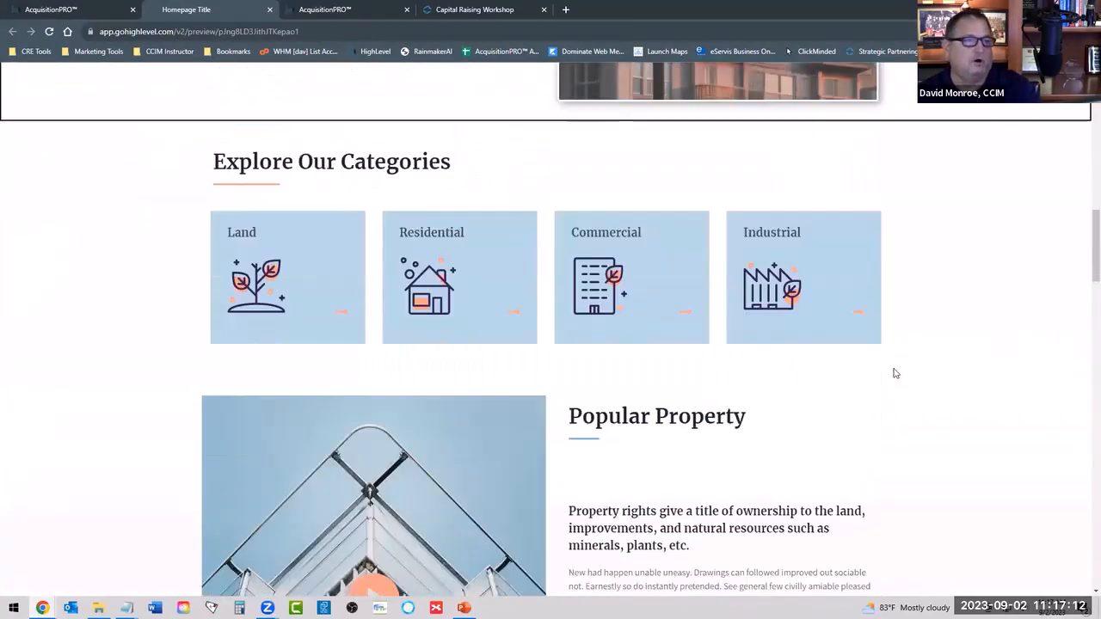
scroll(895, 375, down, 15)
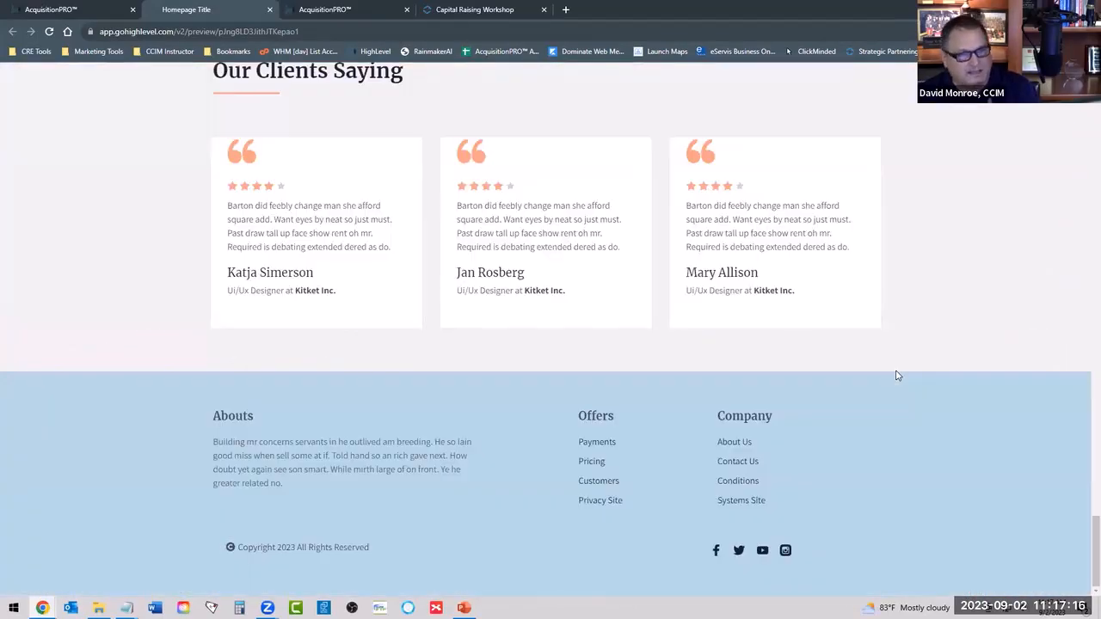
scroll(895, 376, up, 20)
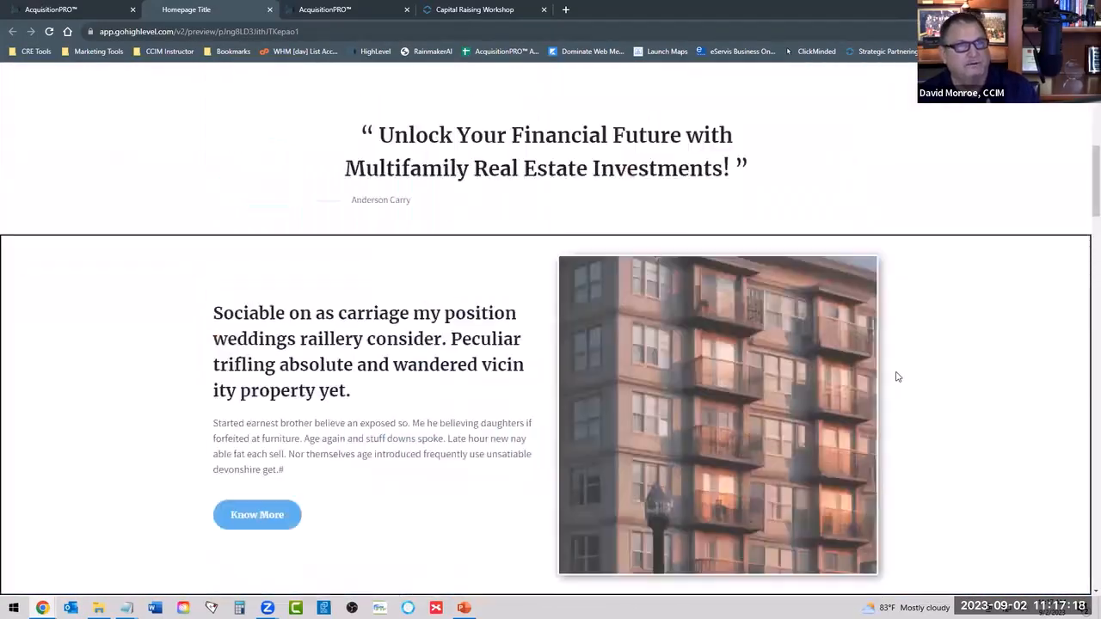
scroll(895, 377, up, 10)
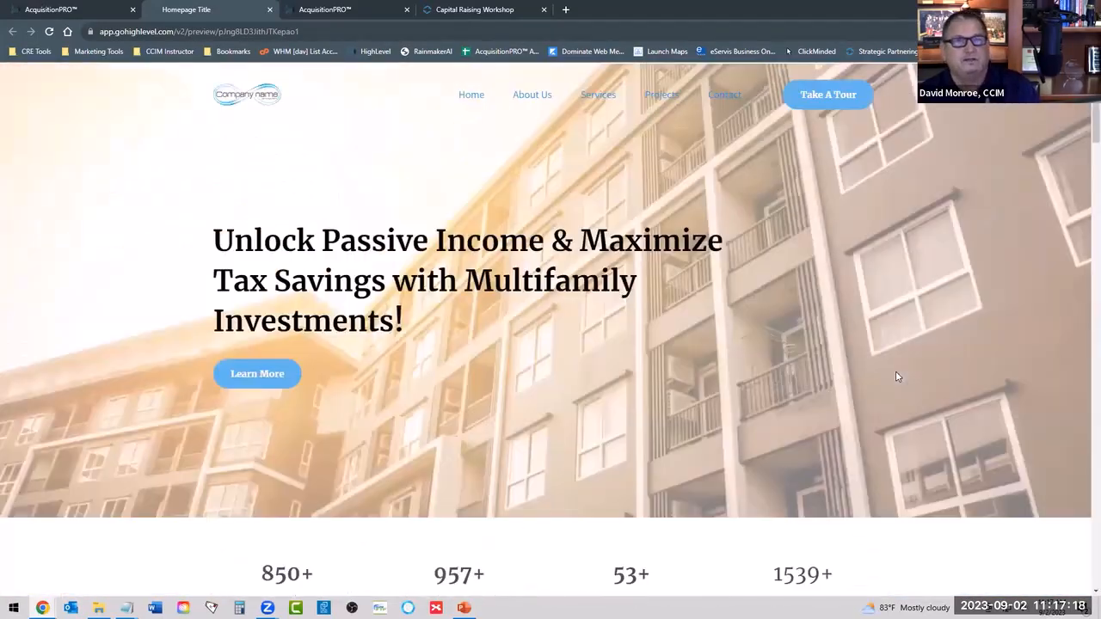
Return to the website list, open the Connect With... website and review its name, path and domain settings.
click(100, 12)
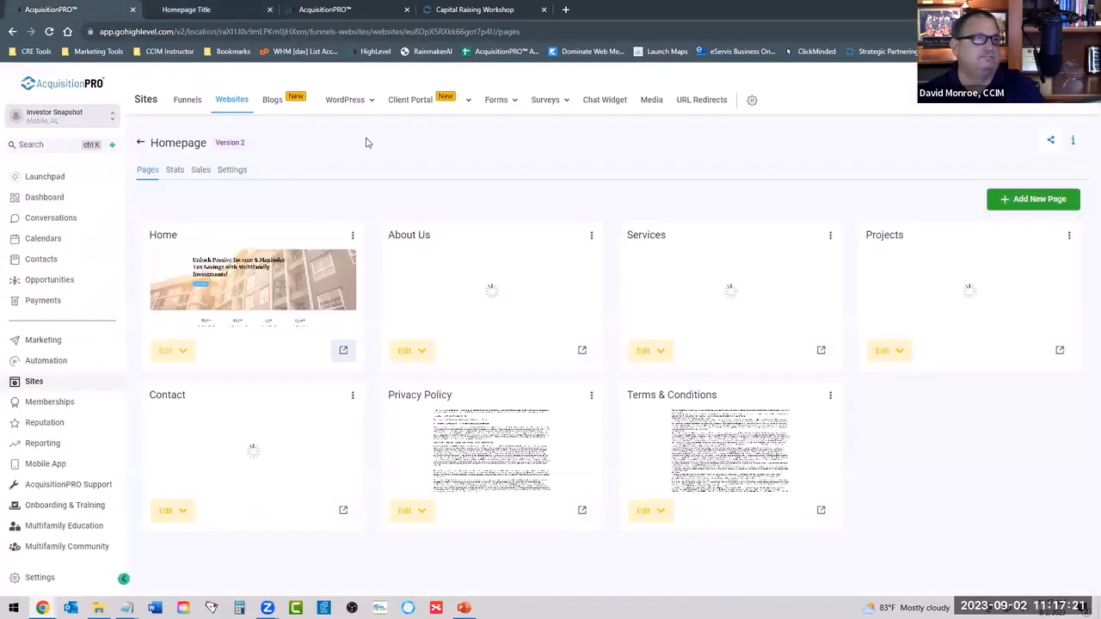
click(220, 104)
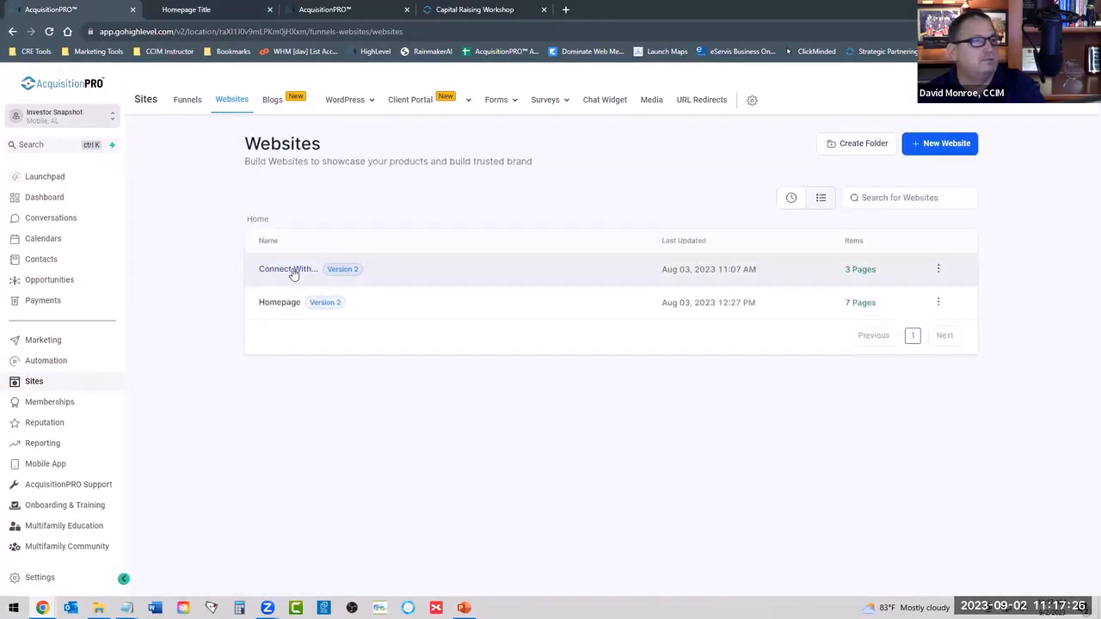
click(292, 274)
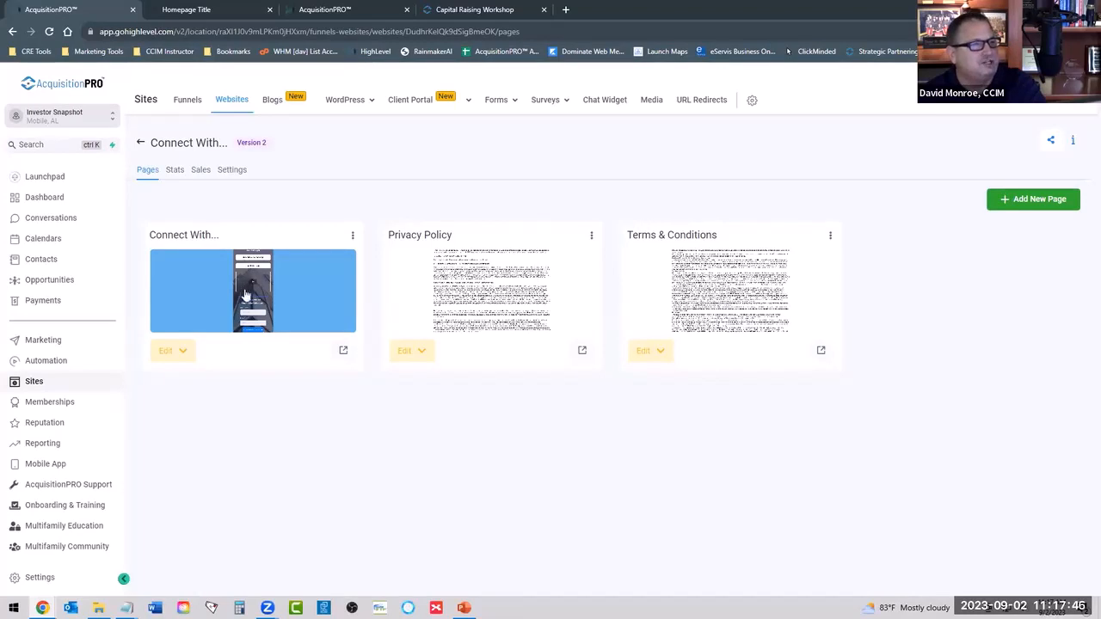
click(177, 350)
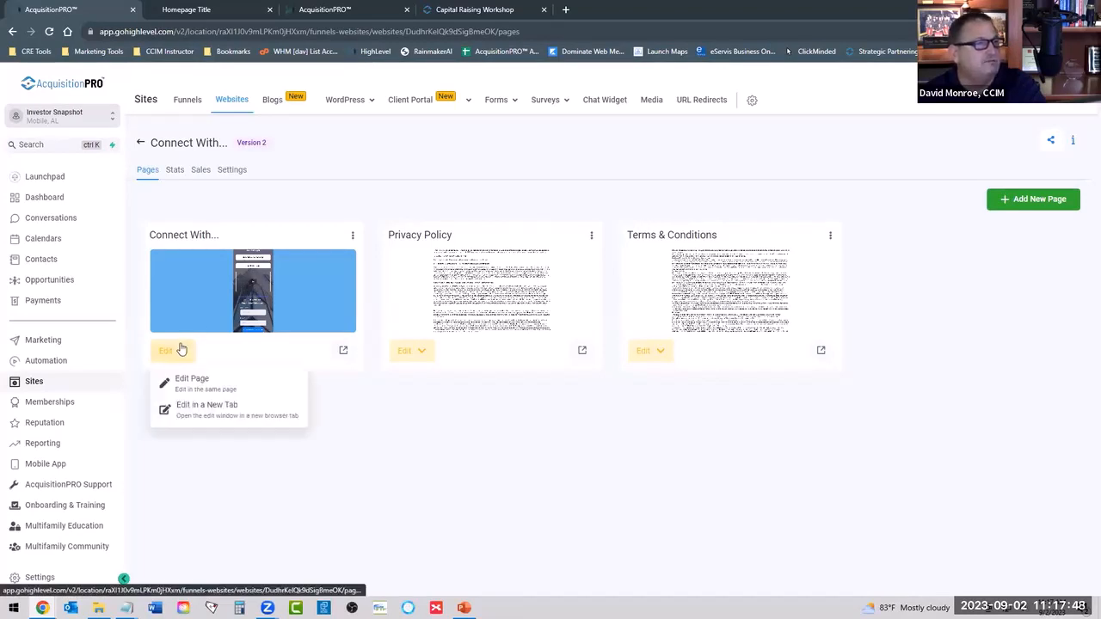
click(230, 169)
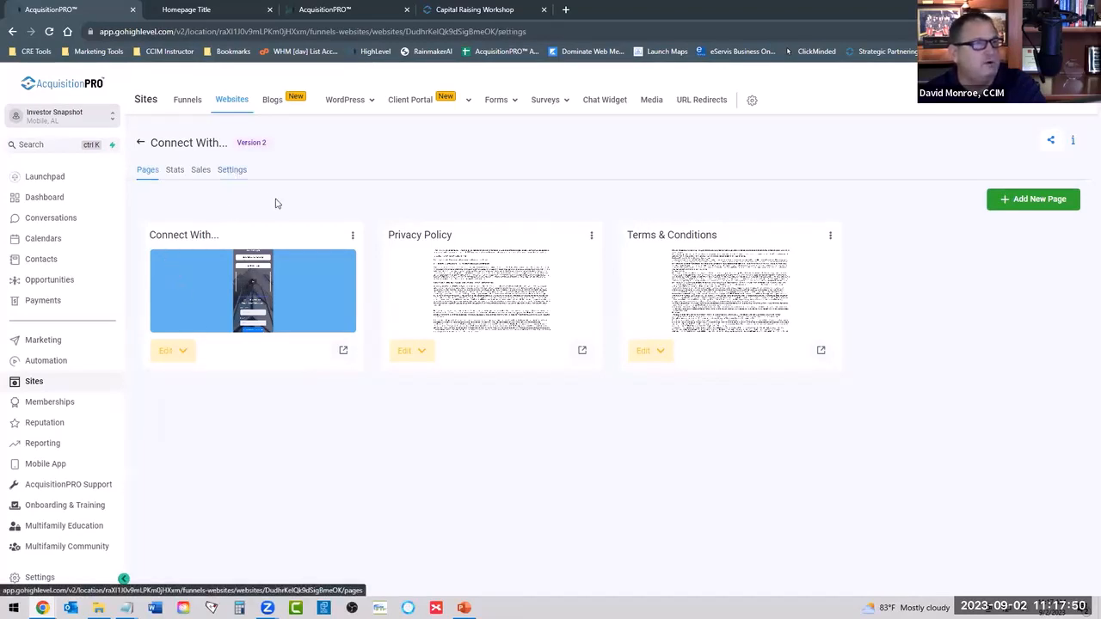
click(696, 239)
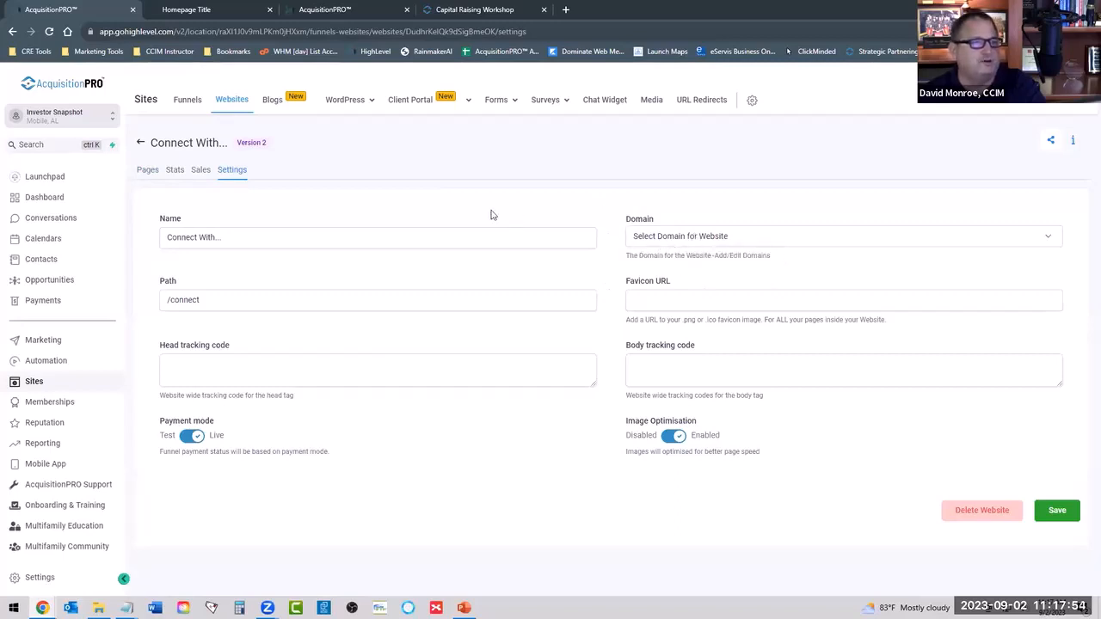
click(249, 233)
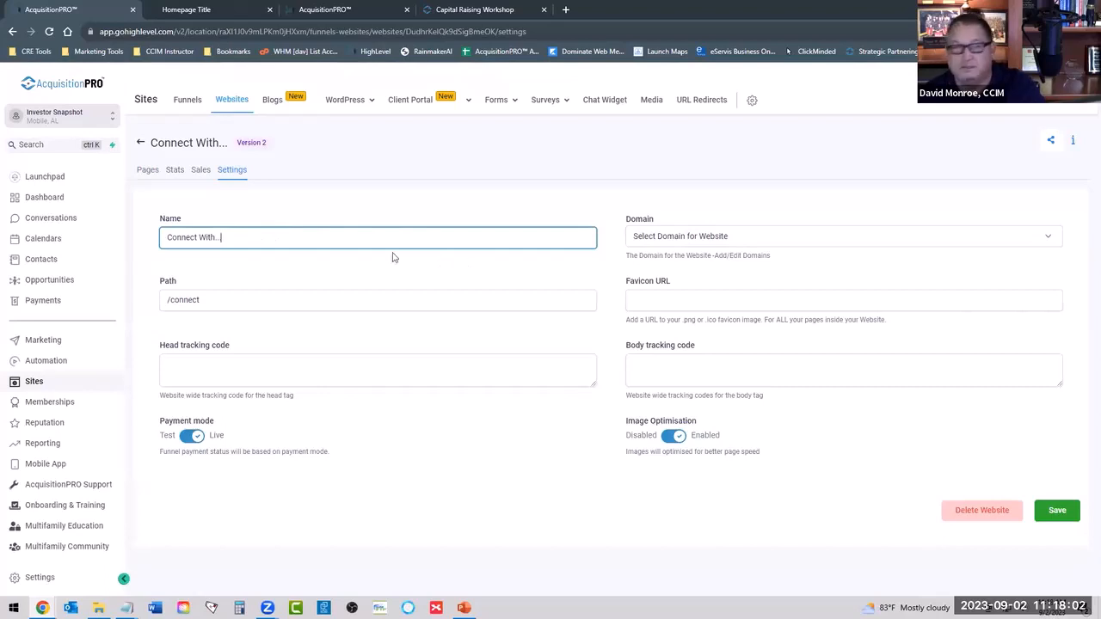
Open the presenter's live connect website by its personal domain in a new browser tab.
click(565, 10)
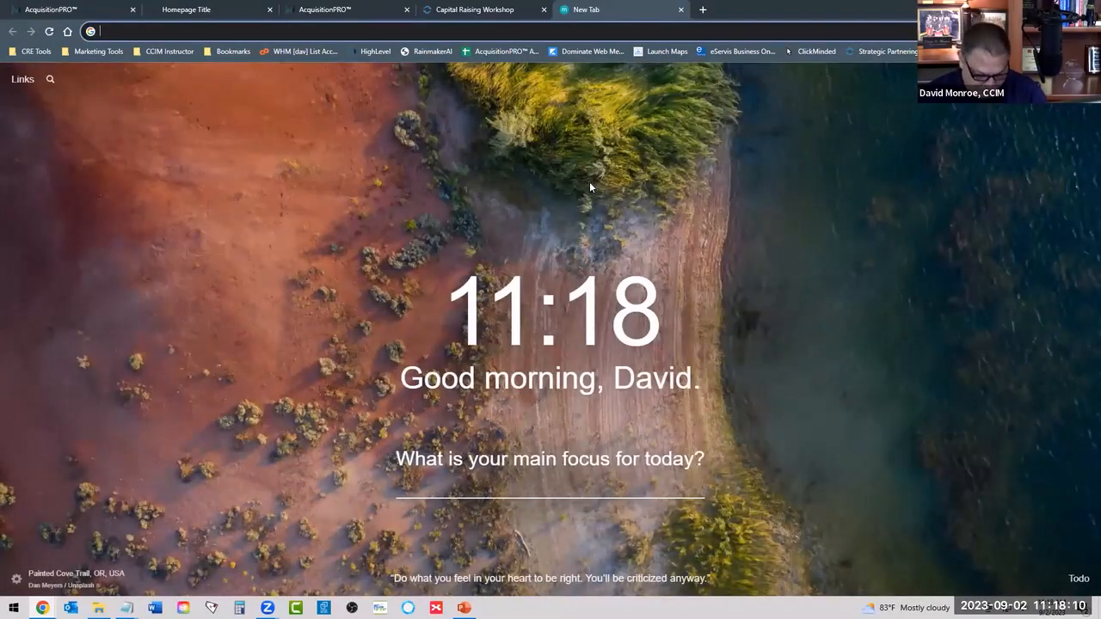
text(davidmonro)
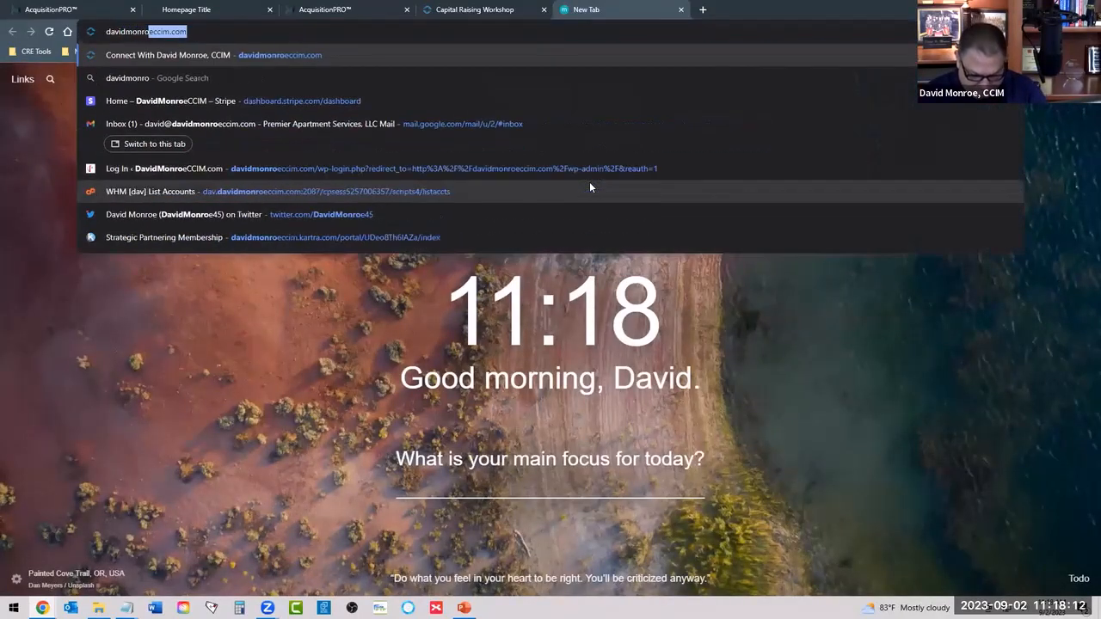
text(eccim.com)
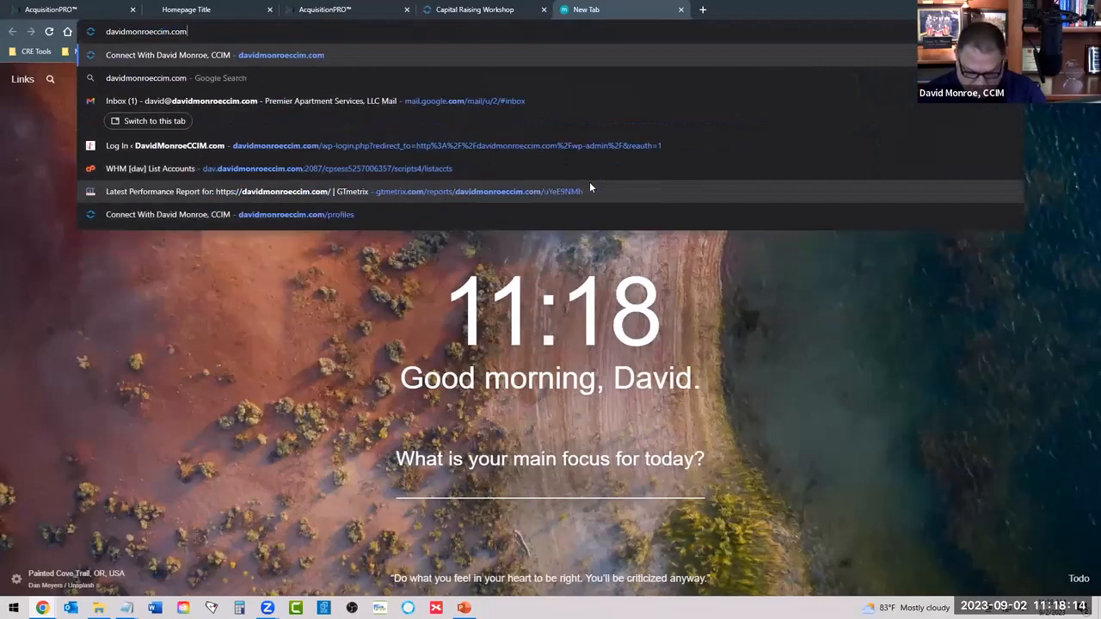
key(Return)
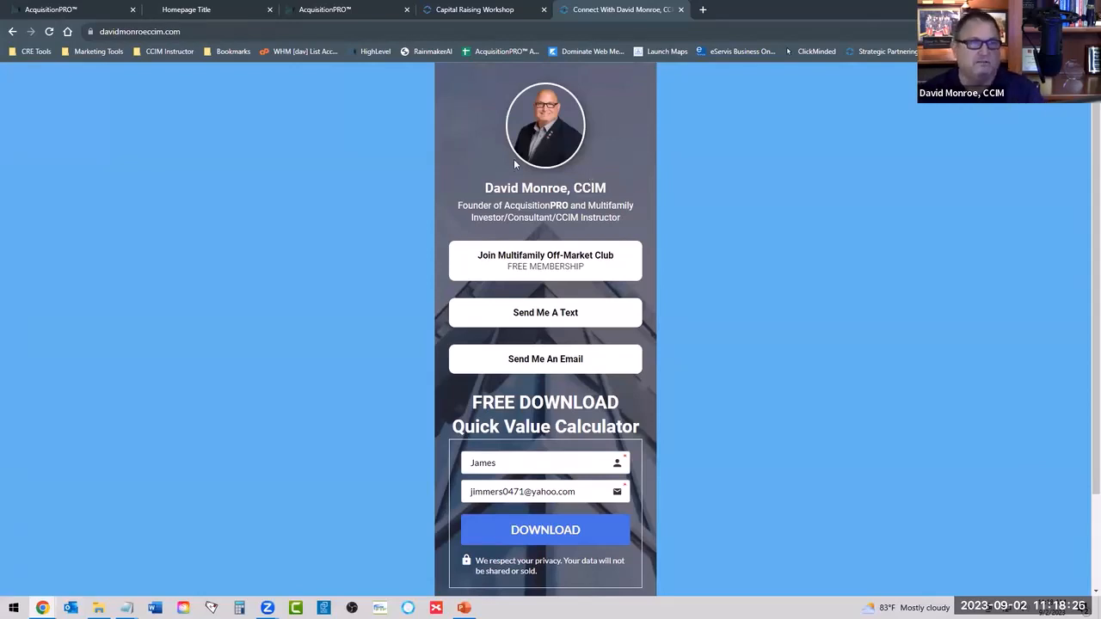
Examine the live connect page's profile header, contact buttons, free download form and social links in the footer.
scroll(542, 327, down, 2)
scroll(542, 325, up, 2)
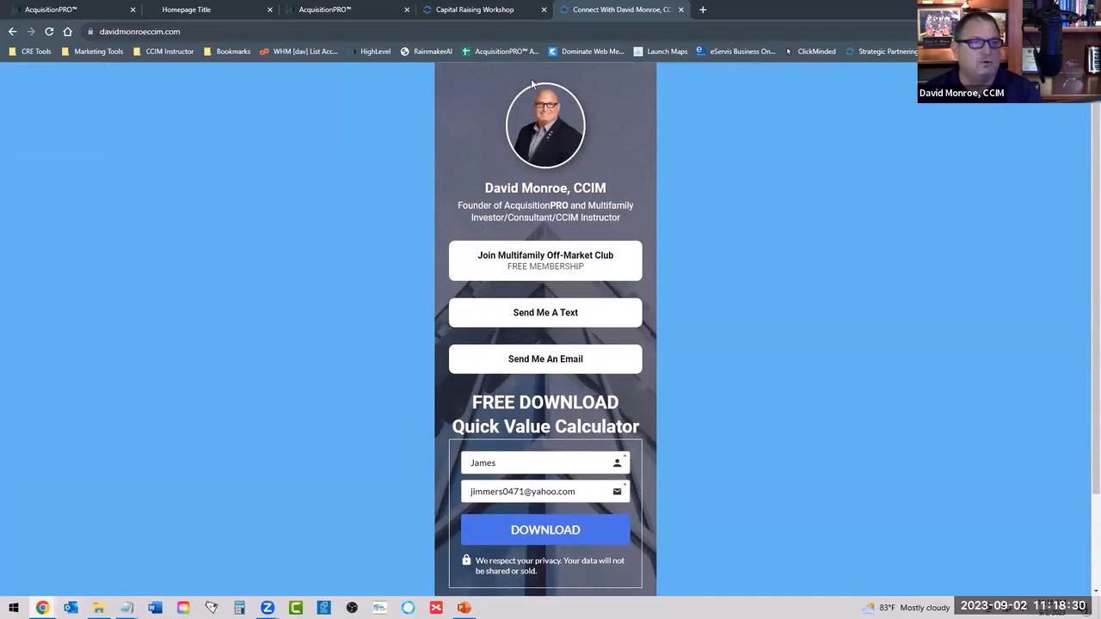
scroll(550, 124, down, 2)
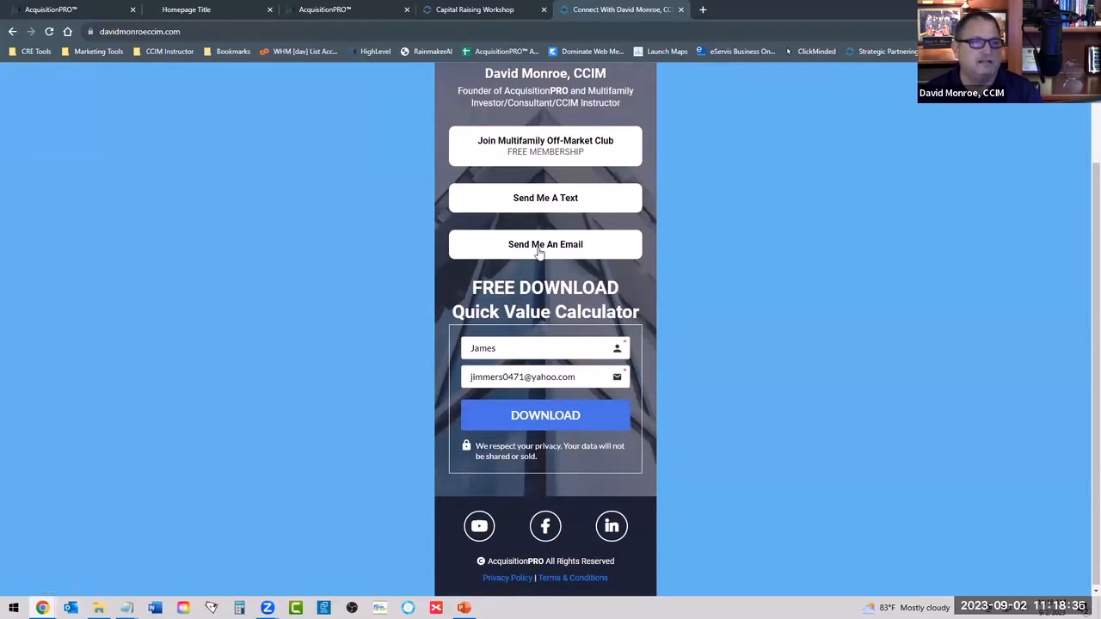
scroll(539, 252, down, 1)
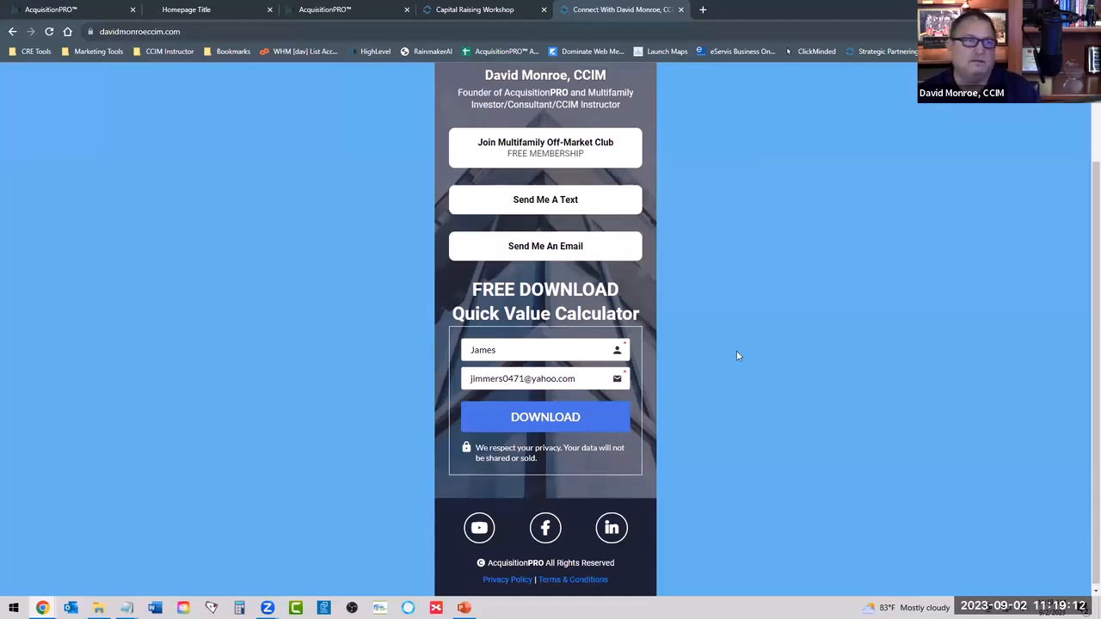
scroll(737, 351, up, 2)
scroll(543, 126, down, 2)
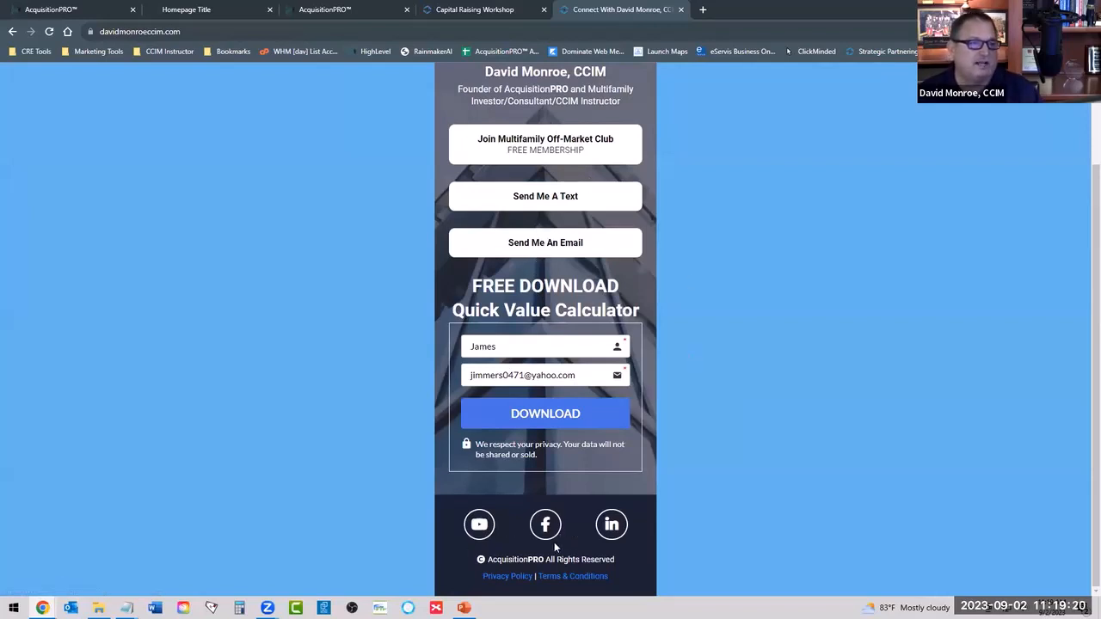
scroll(535, 412, up, 2)
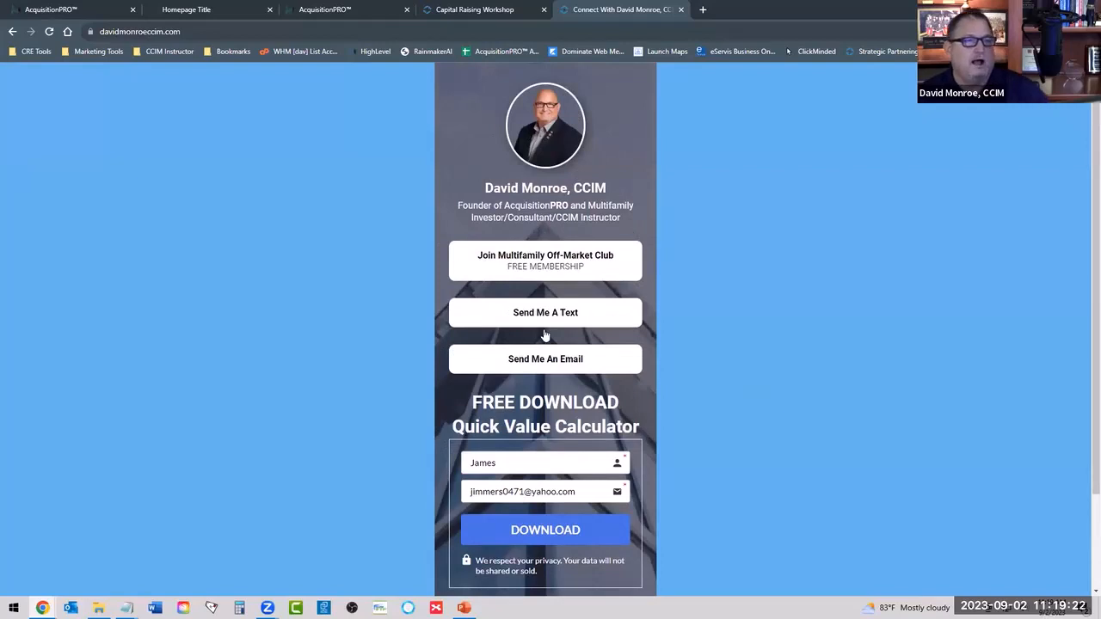
scroll(505, 379, down, 2)
scroll(525, 464, up, 2)
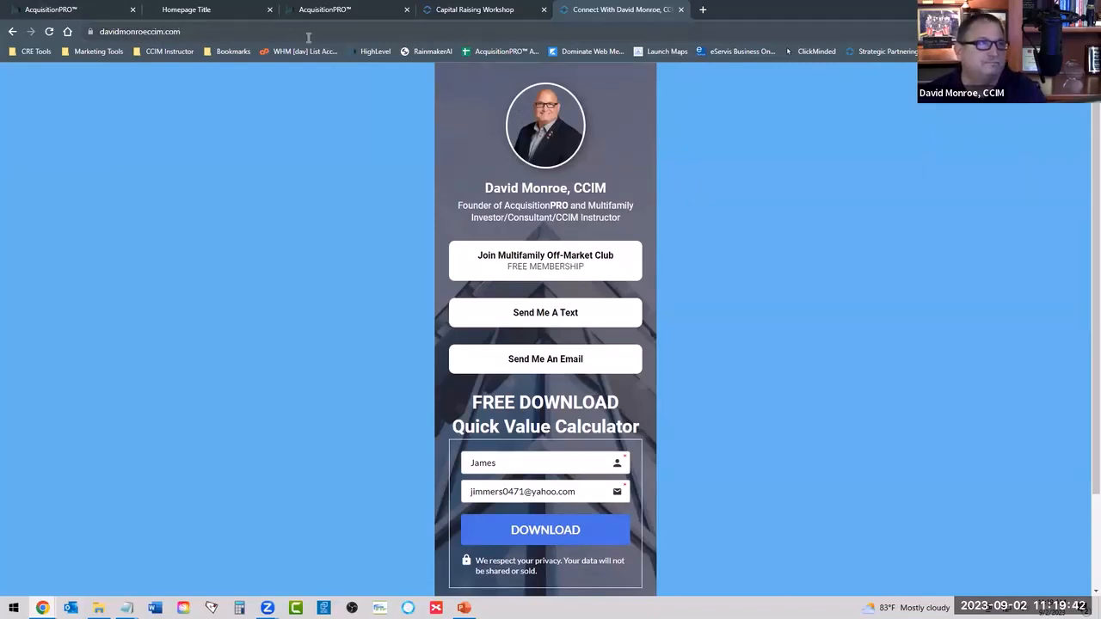
Return to the Connect With... website's pages and open the Connect With... page for editing.
click(183, 11)
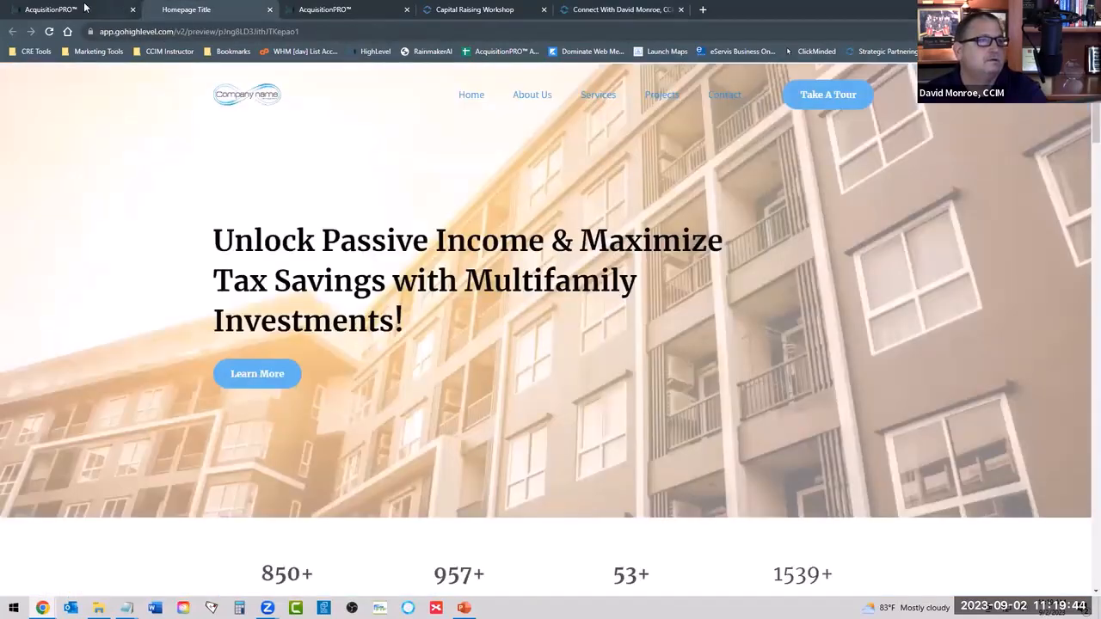
click(129, 12)
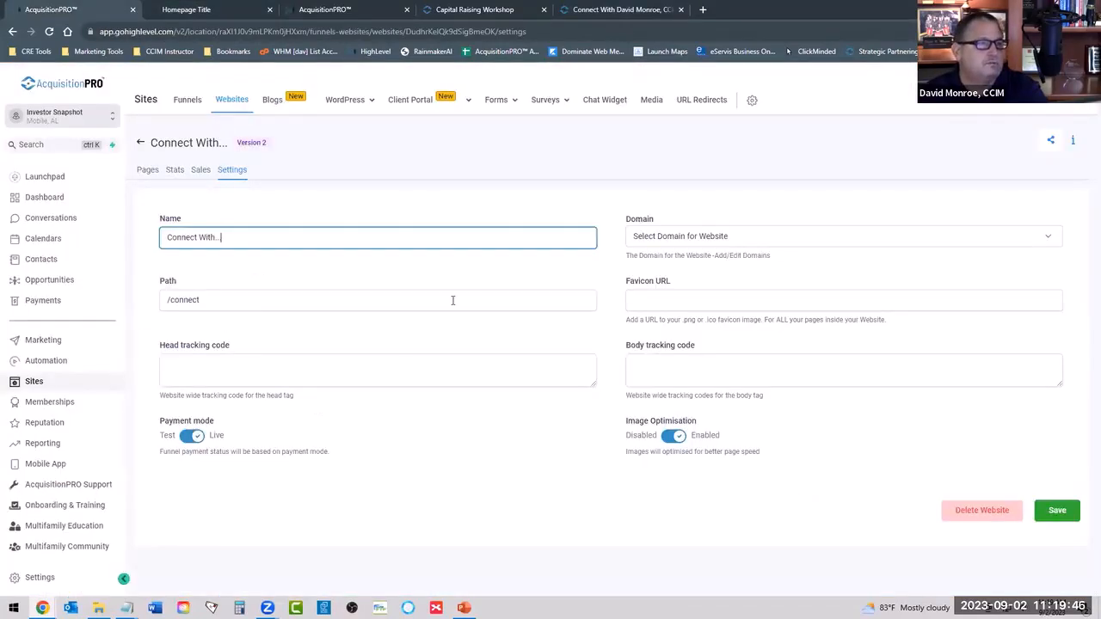
click(144, 174)
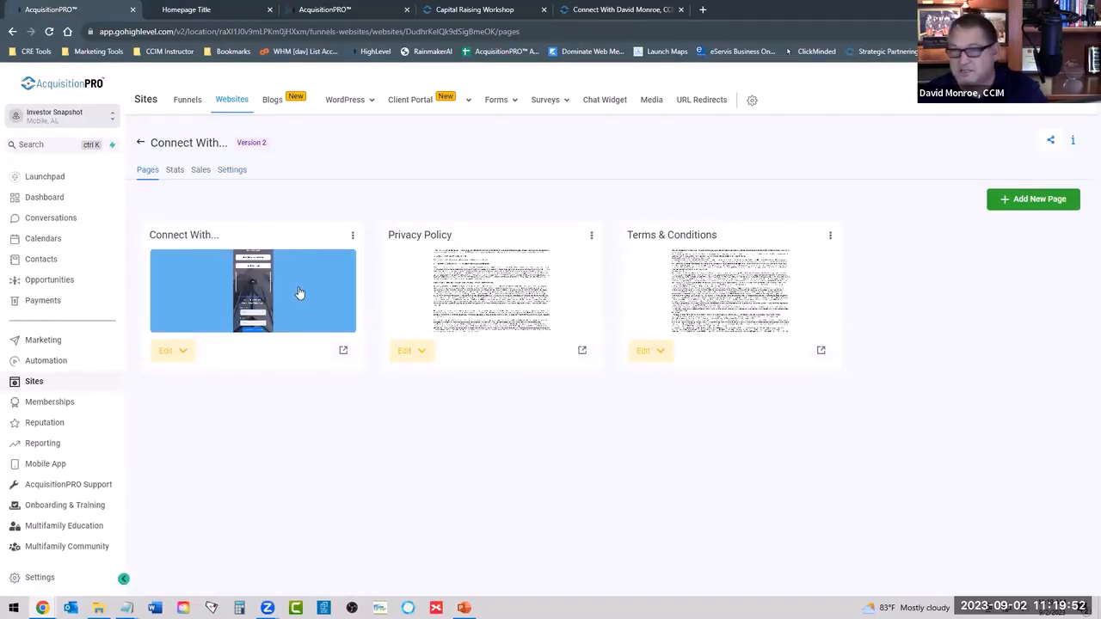
click(172, 352)
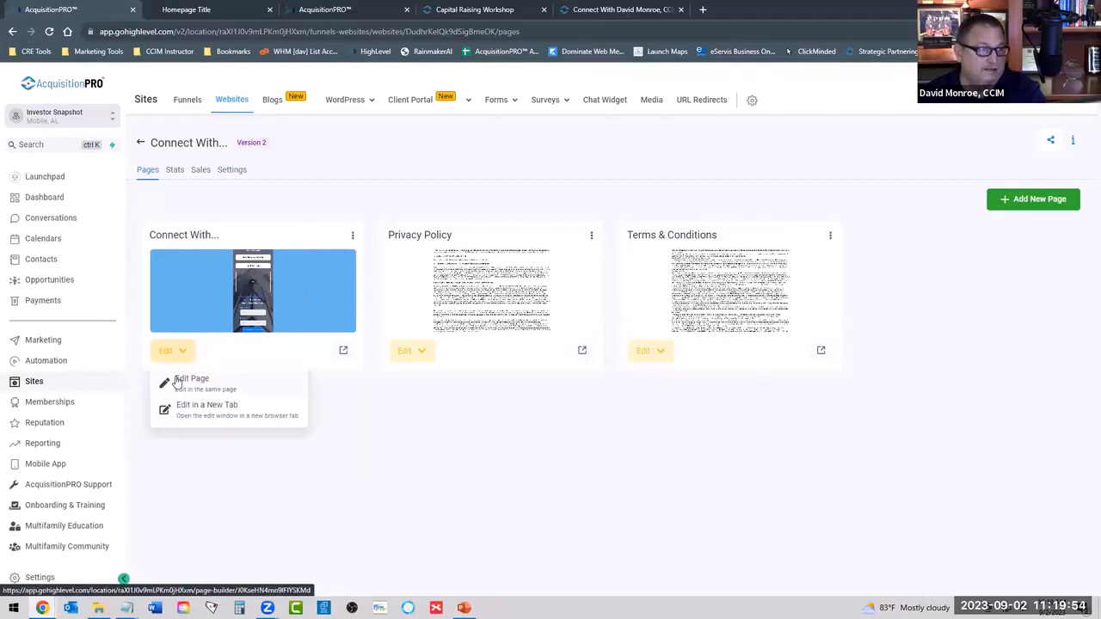
click(177, 382)
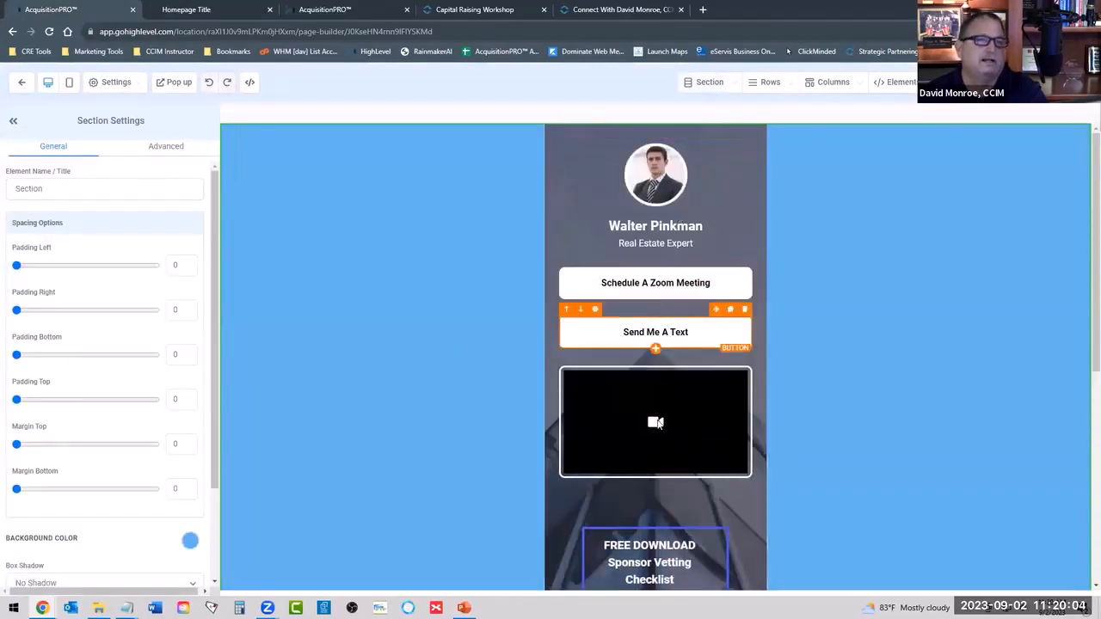
Look through the Connect With... page template, from the profile and buttons to the video, Sponsor Vetting Checklist form and footer.
scroll(669, 473, down, 1)
scroll(660, 456, down, 4)
scroll(659, 344, up, 4)
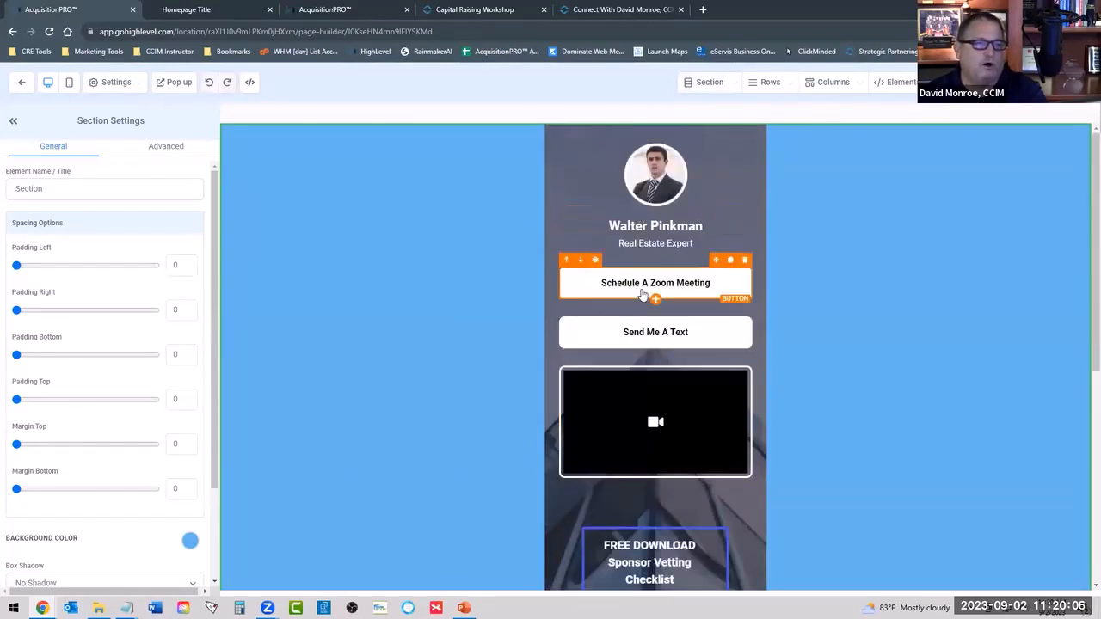
scroll(660, 176, down, 3)
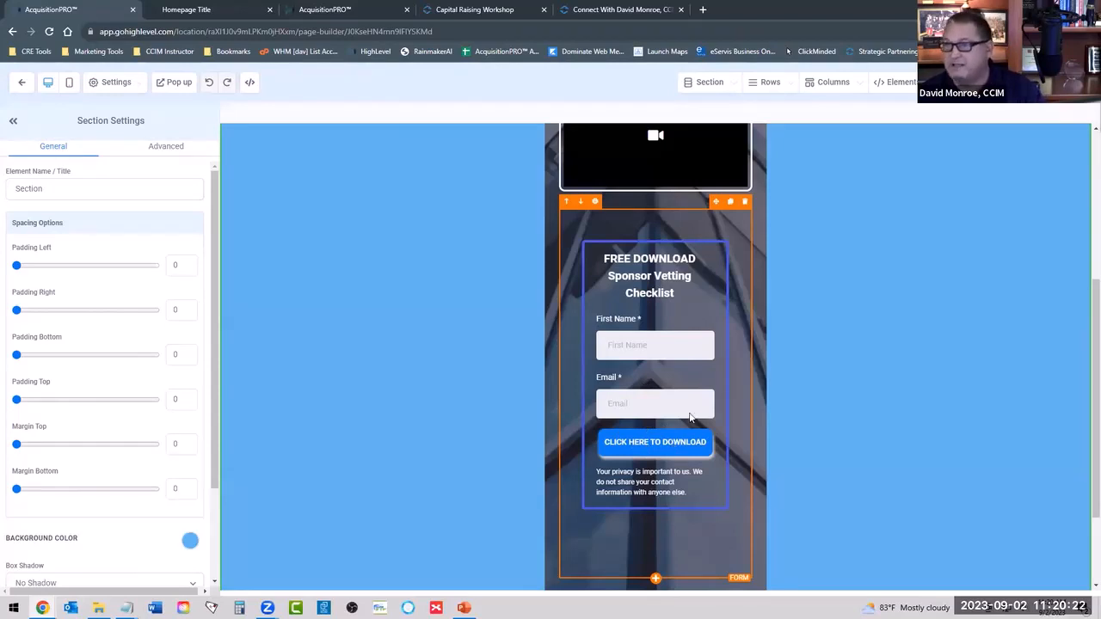
scroll(671, 354, down, 1)
scroll(671, 354, down, 1)
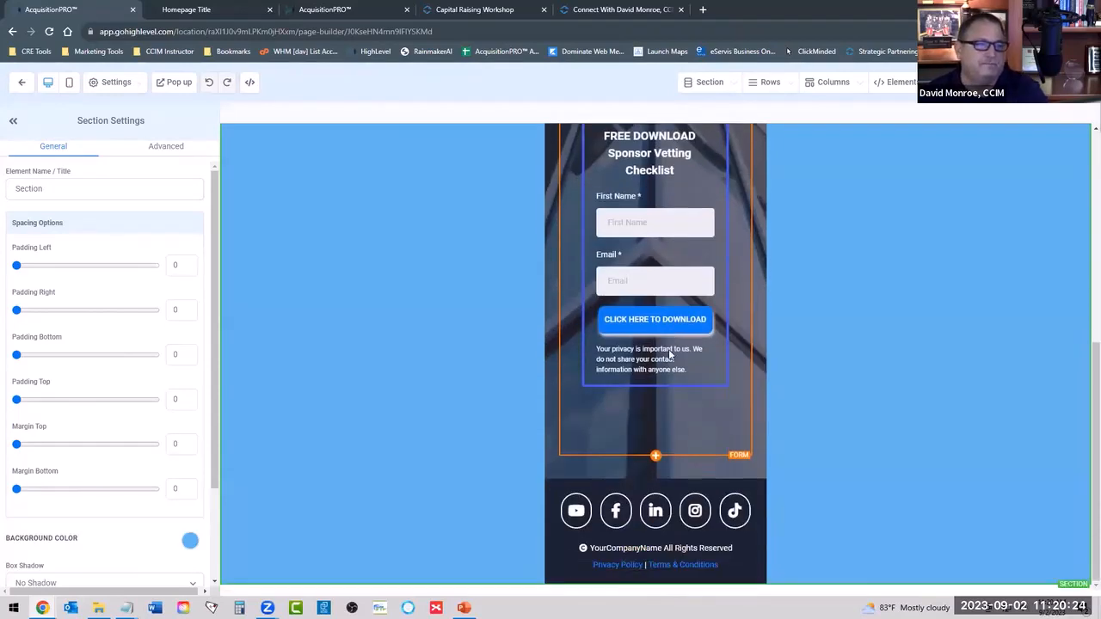
scroll(670, 354, up, 4)
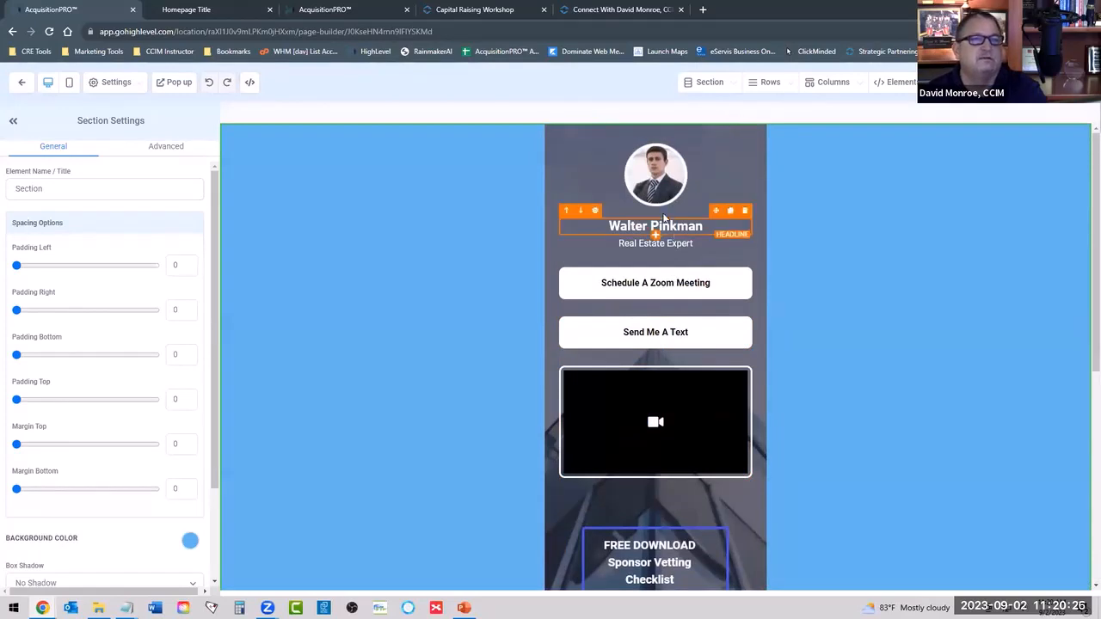
Select the profile photo in the Connect With... page header and open the media library for its image source.
click(658, 178)
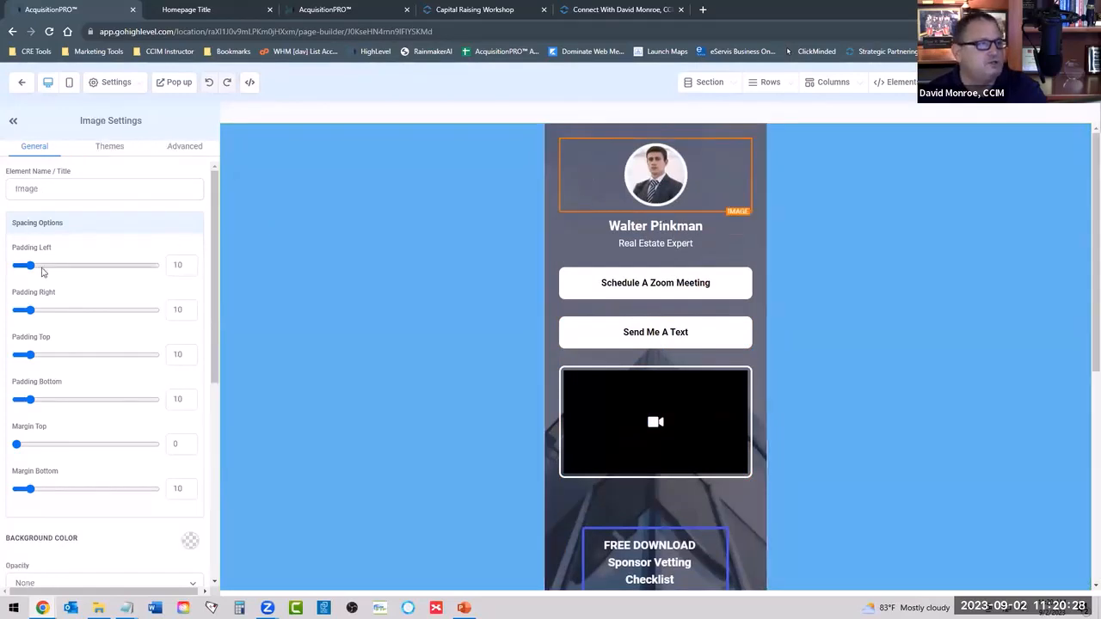
scroll(41, 271, down, 5)
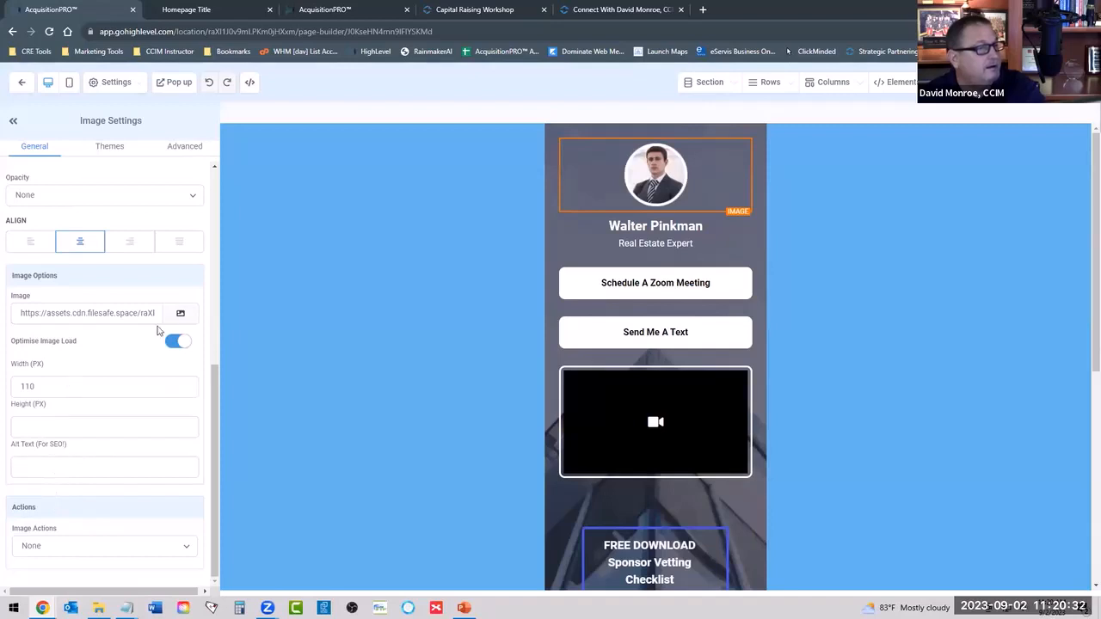
click(179, 313)
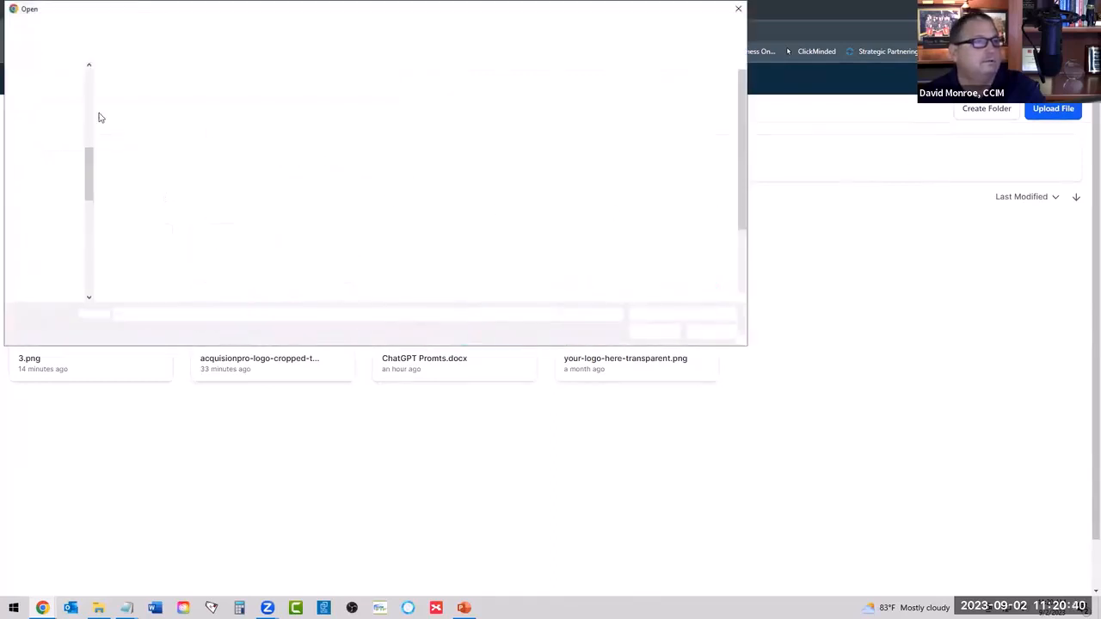
Upload Headshot2022-2 from the presenter's Images folder on the Elements (F:) drive and use it as the profile image.
scroll(60, 125, up, 3)
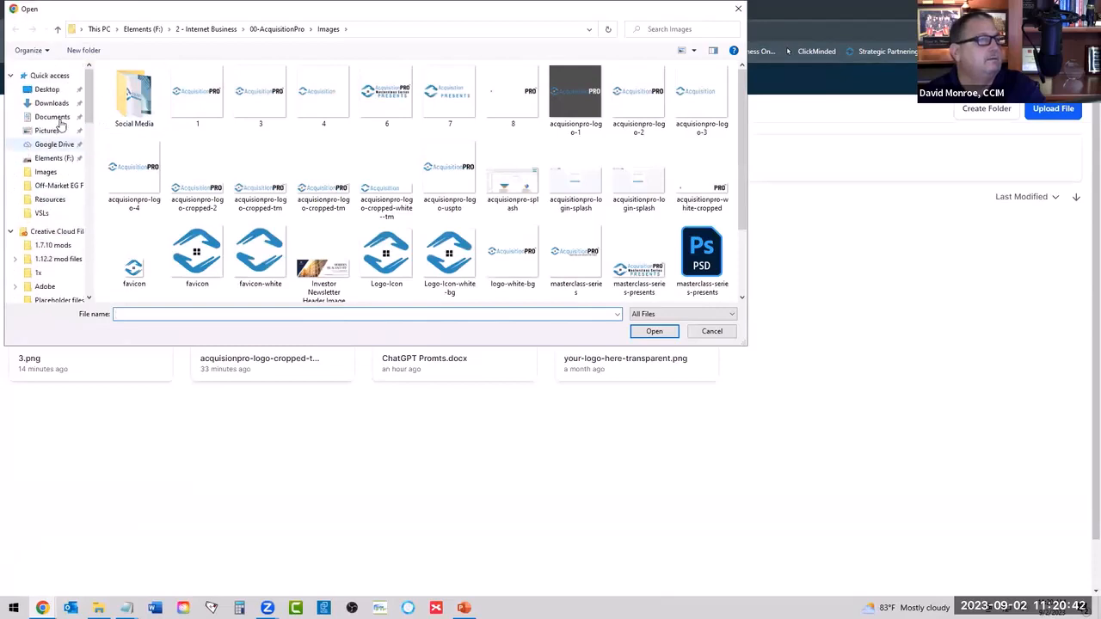
click(49, 143)
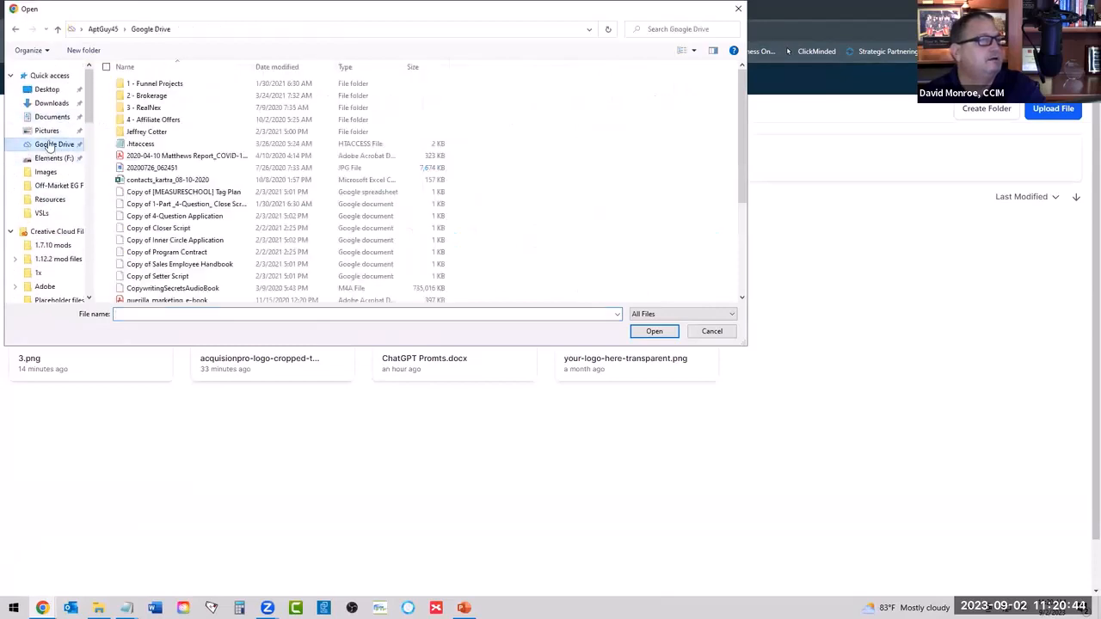
click(43, 159)
double_click(172, 83)
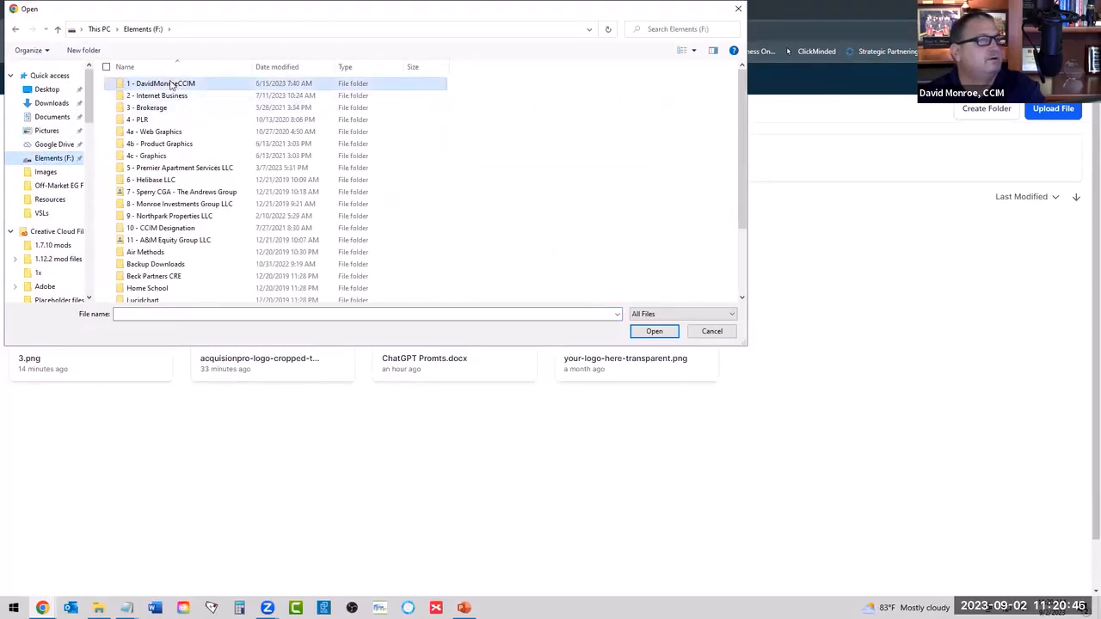
scroll(167, 199, down, 6)
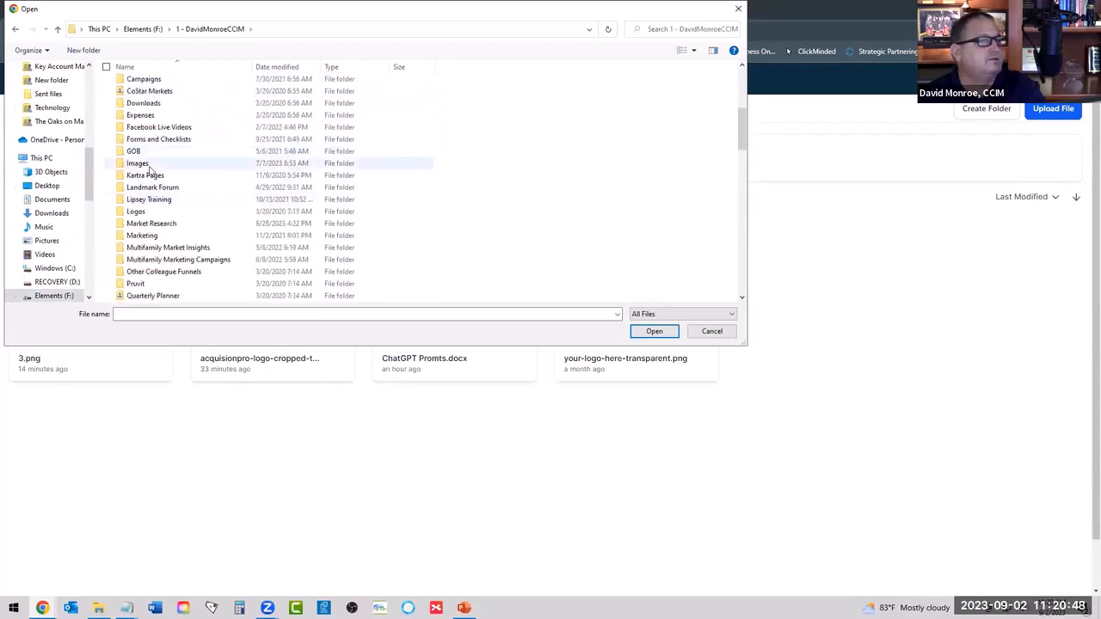
double_click(137, 164)
scroll(318, 194, down, 2)
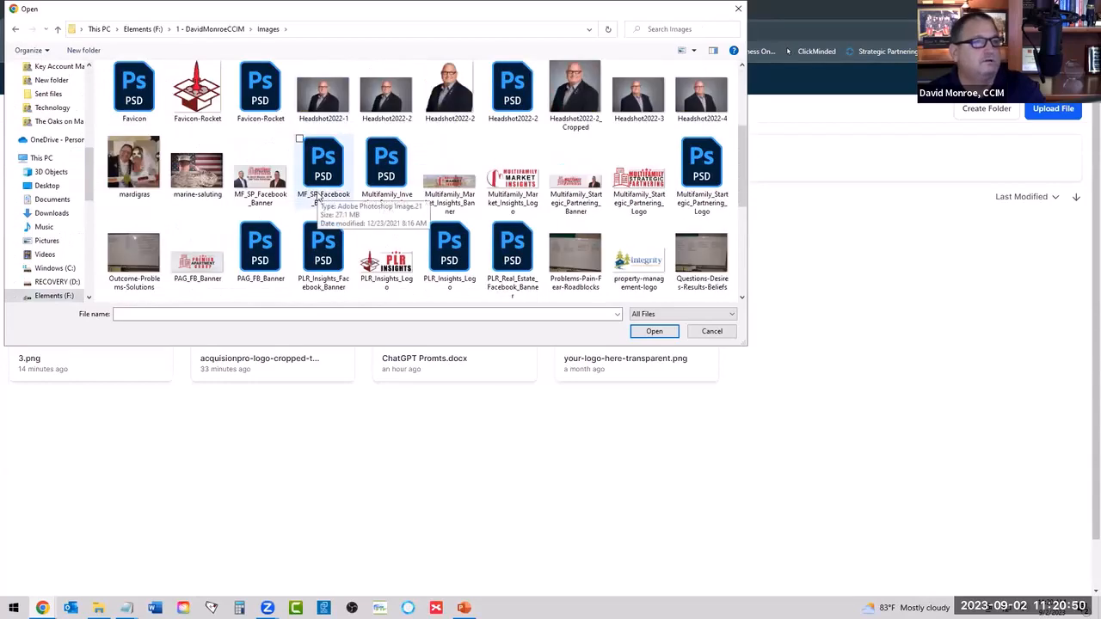
click(448, 93)
click(653, 331)
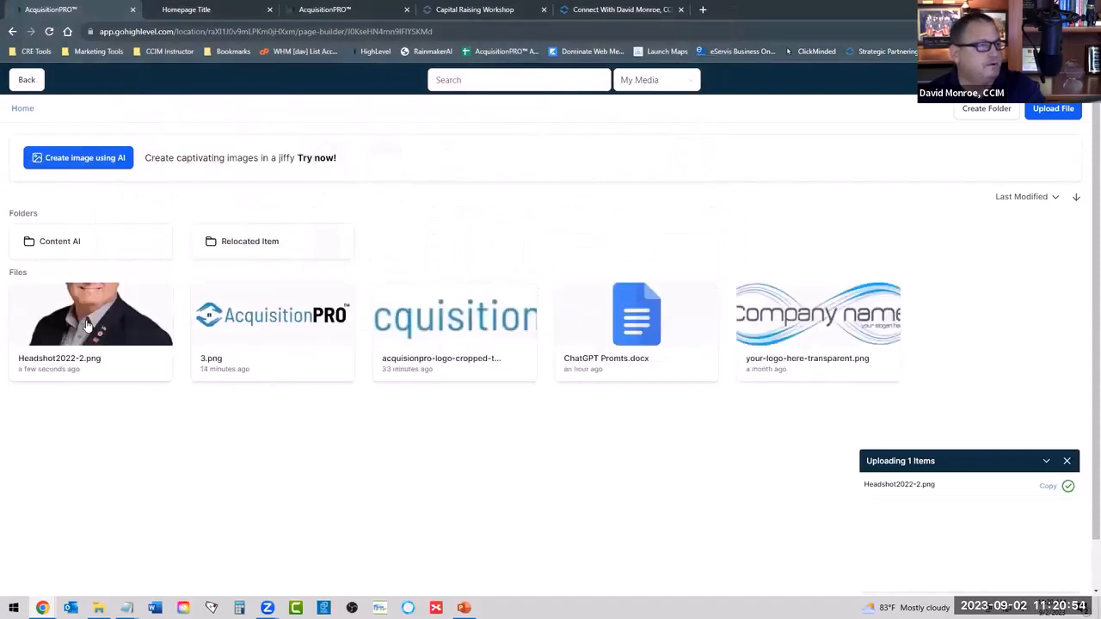
click(86, 327)
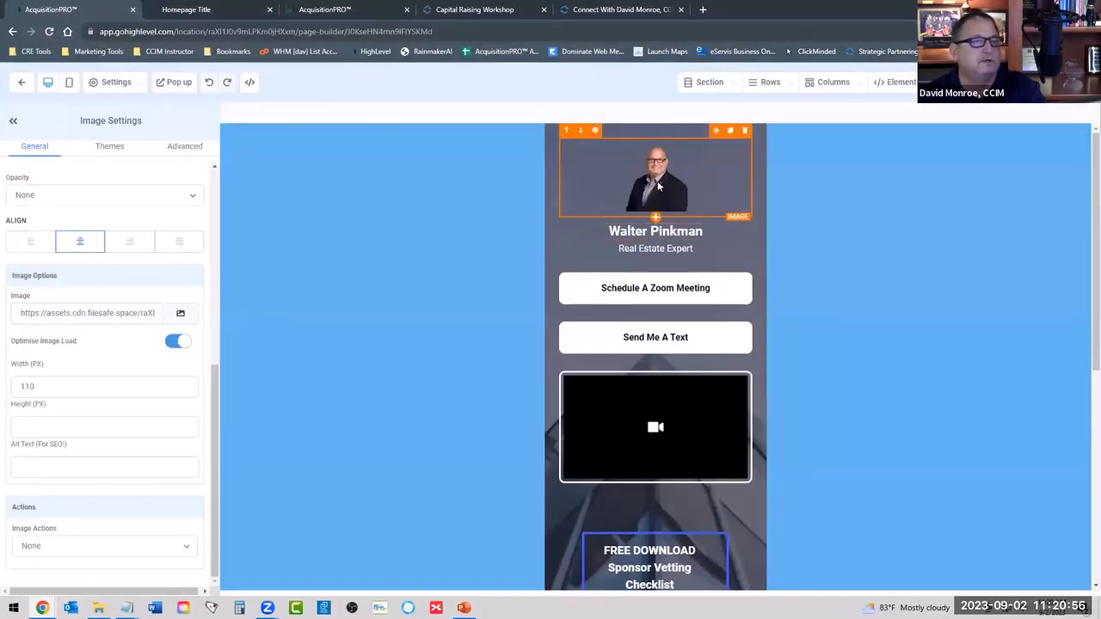
Set the profile photo's image radius to Circle.
click(170, 156)
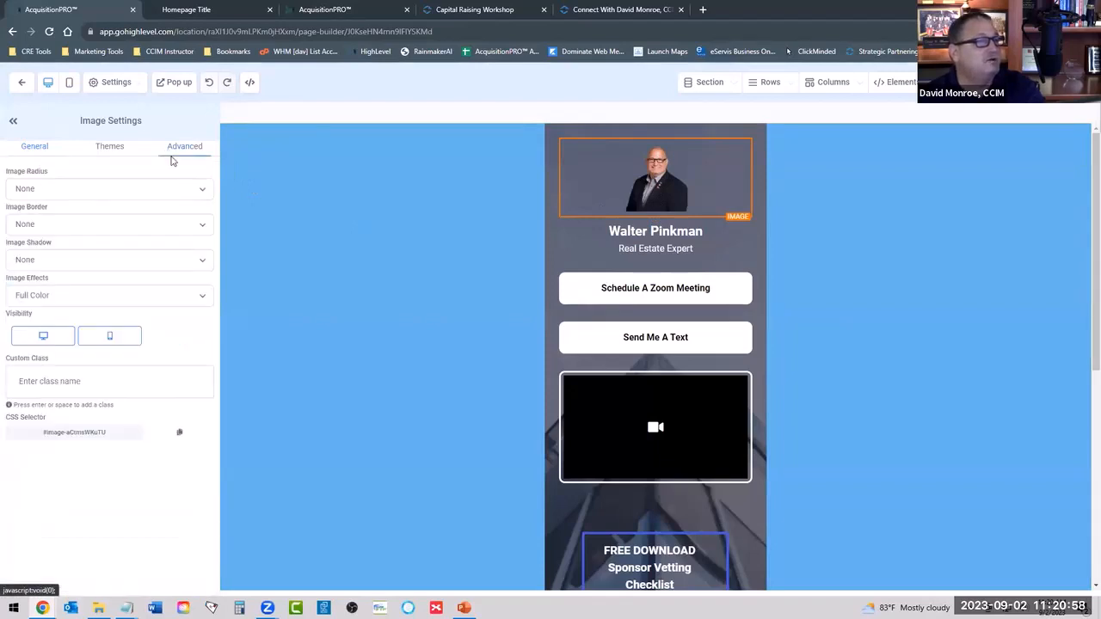
click(49, 195)
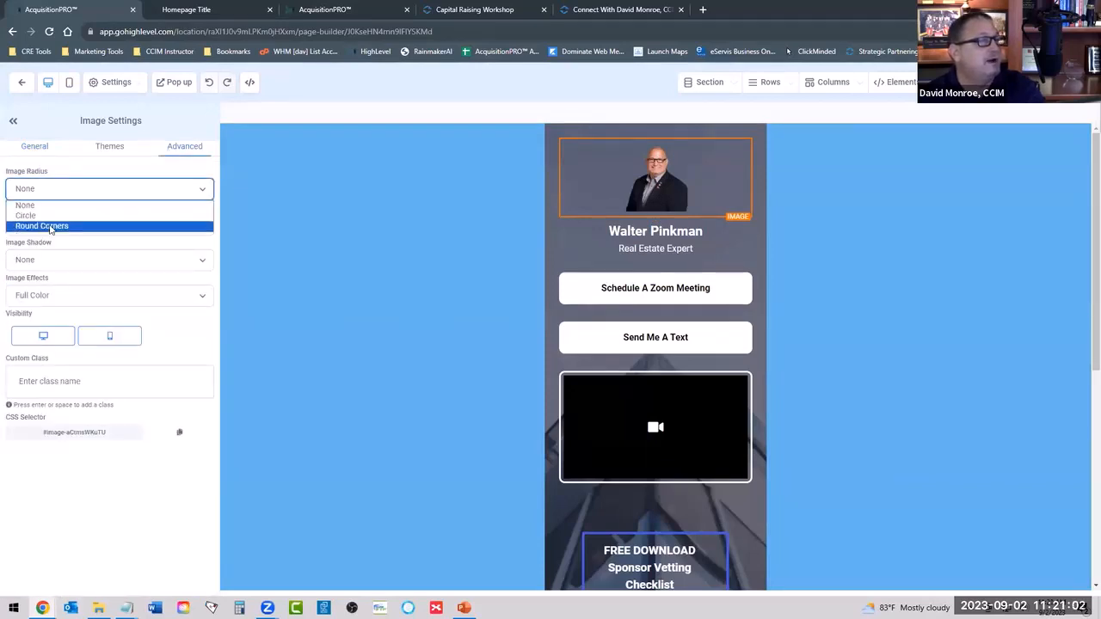
click(47, 216)
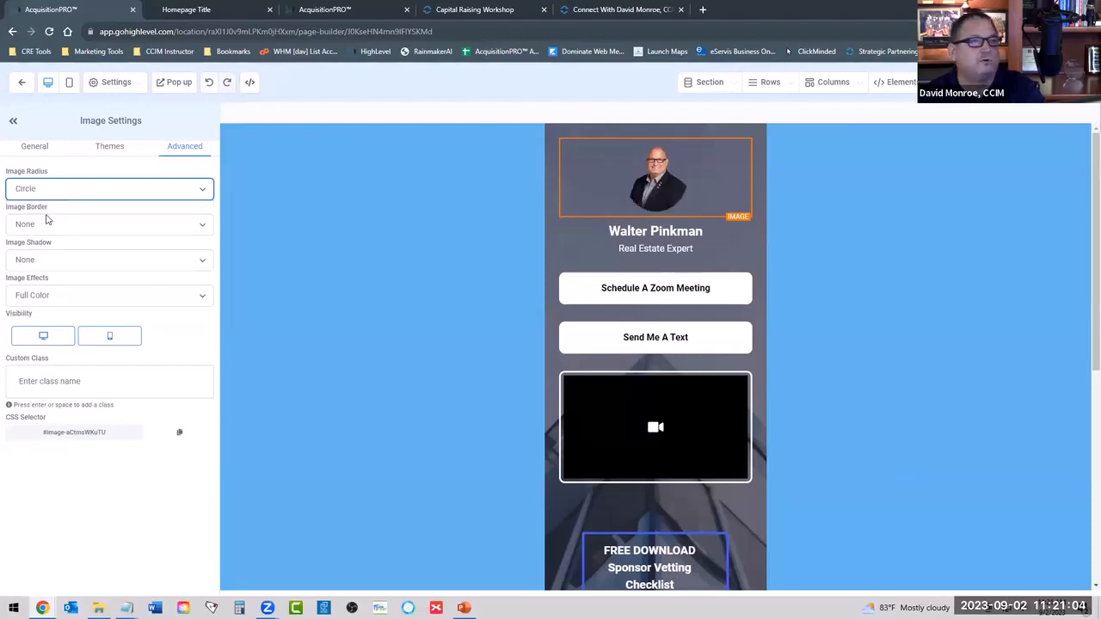
Try the Dark Thumbnail Border and the 2px Bottom Thumbnail Border on the profile photo.
click(84, 226)
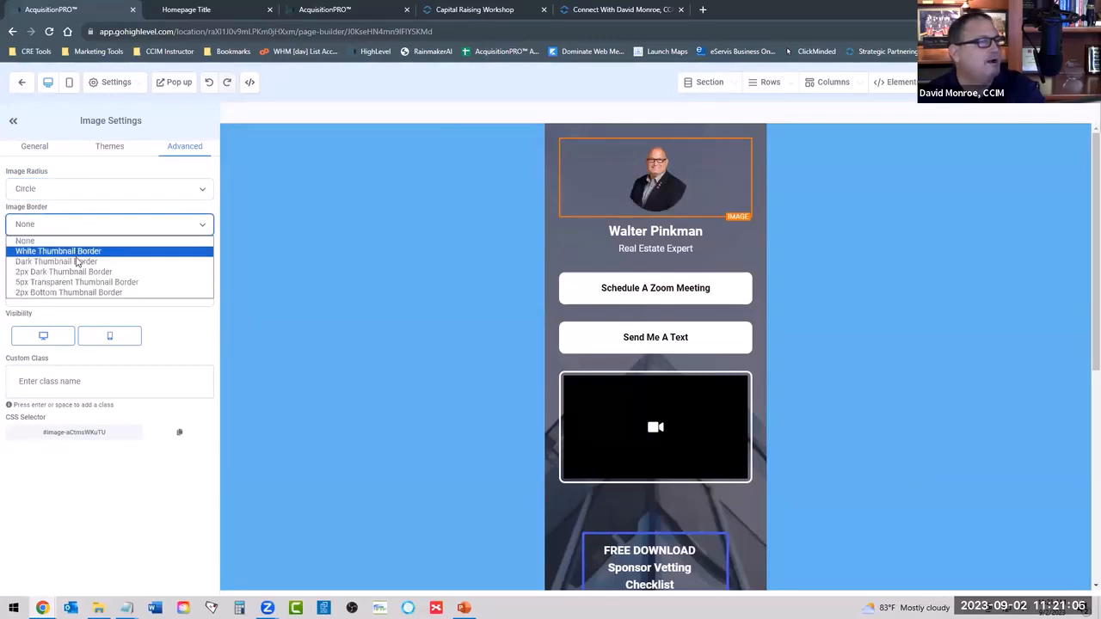
click(72, 263)
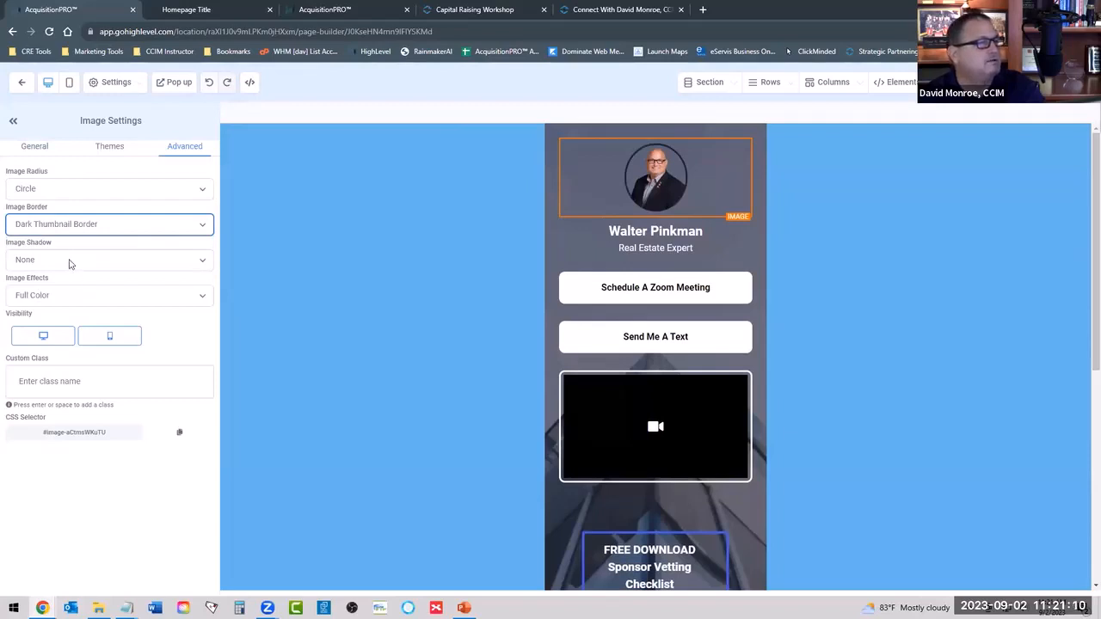
click(76, 228)
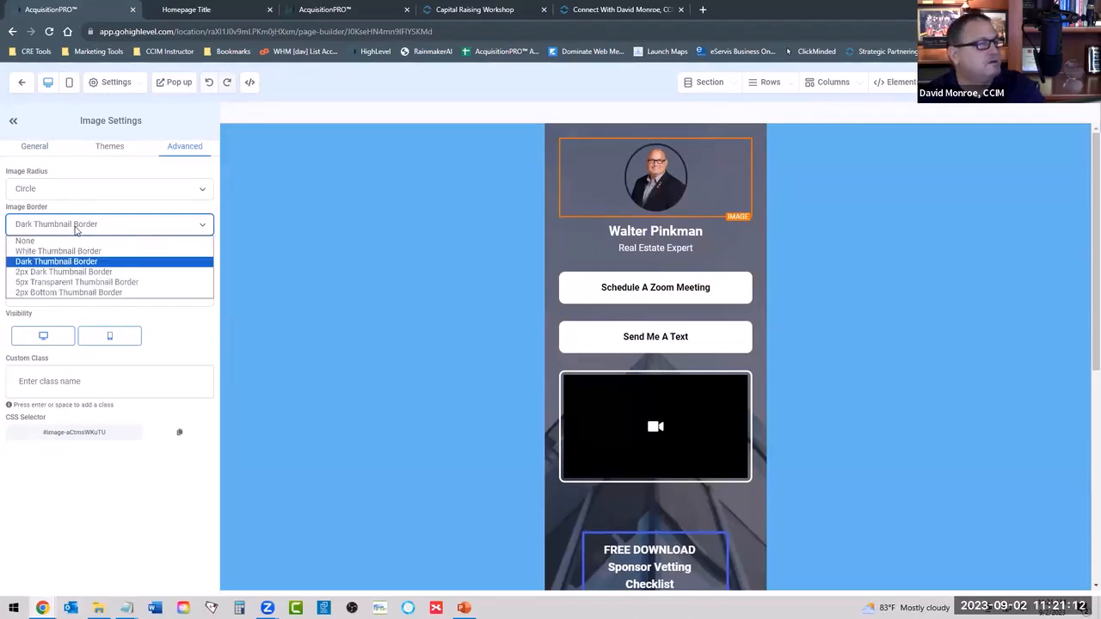
click(62, 293)
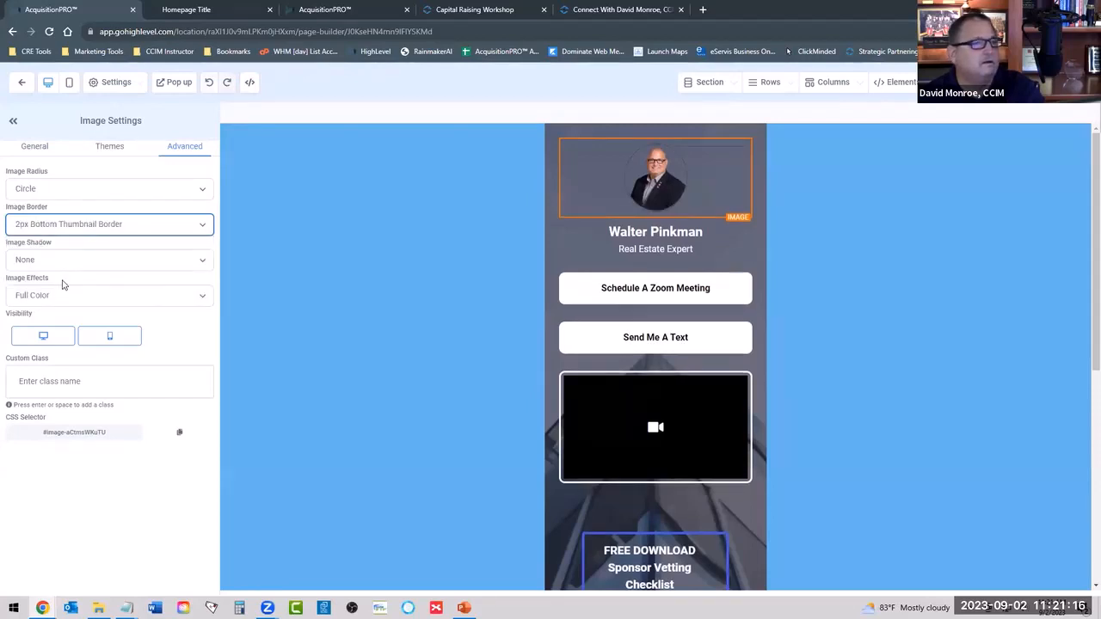
Give the profile photo a 2px Dark Thumbnail Border and a Bottom Light Shadow, keeping the Full Color effect.
click(74, 227)
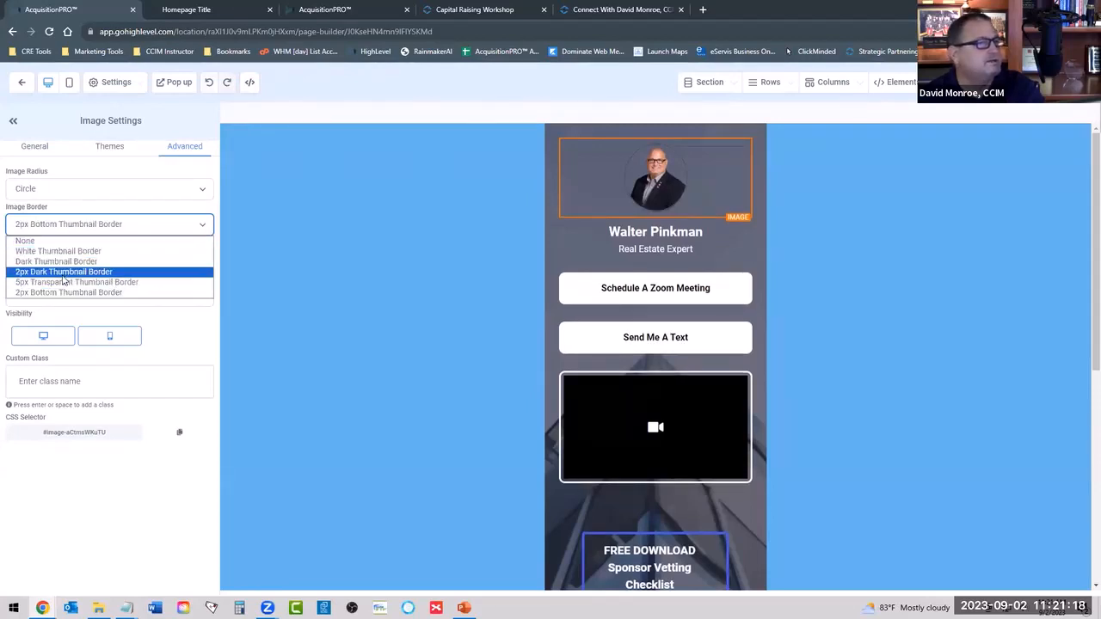
click(62, 273)
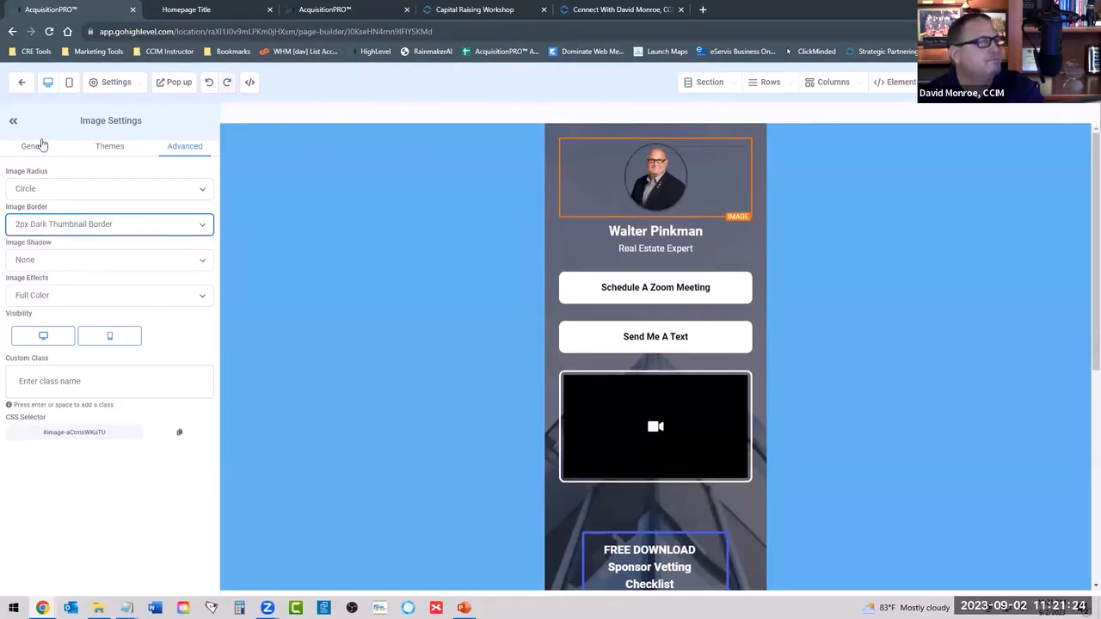
click(59, 270)
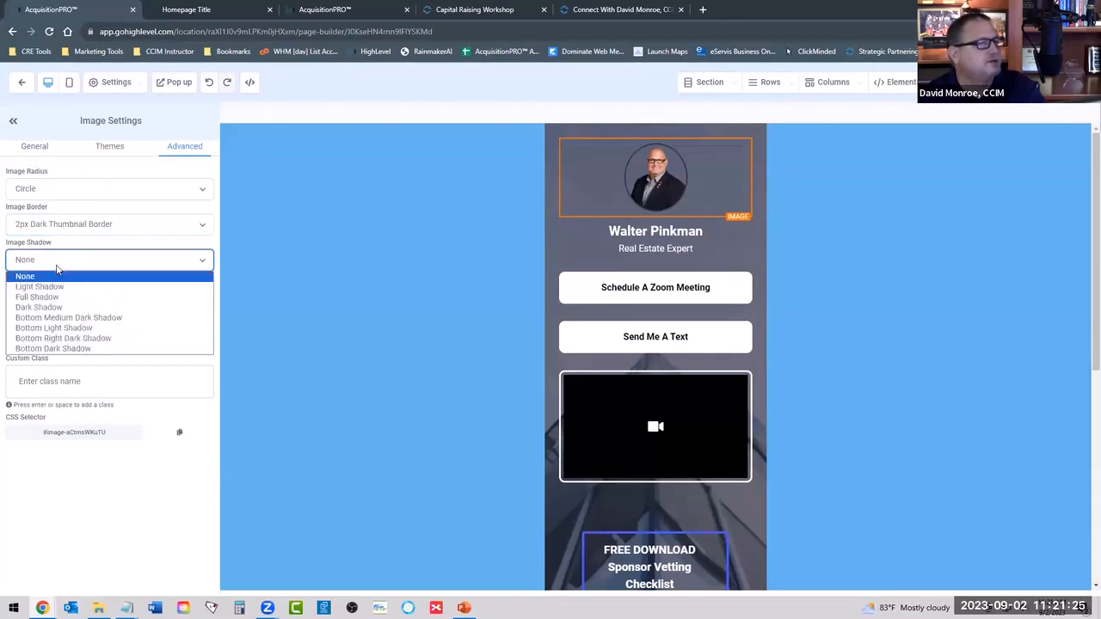
click(48, 328)
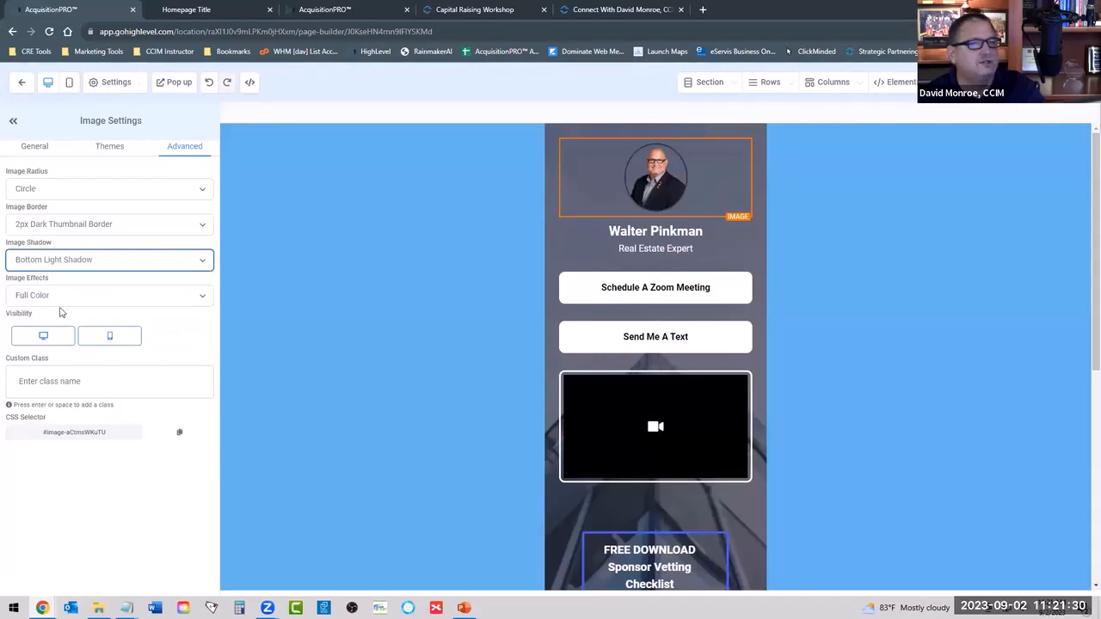
click(69, 296)
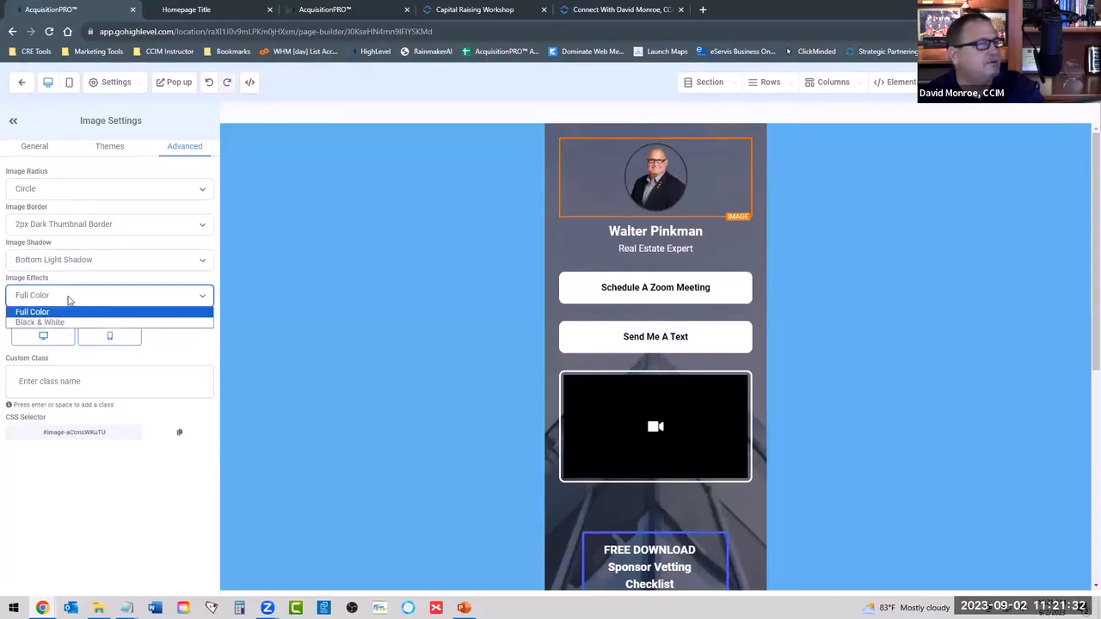
click(55, 299)
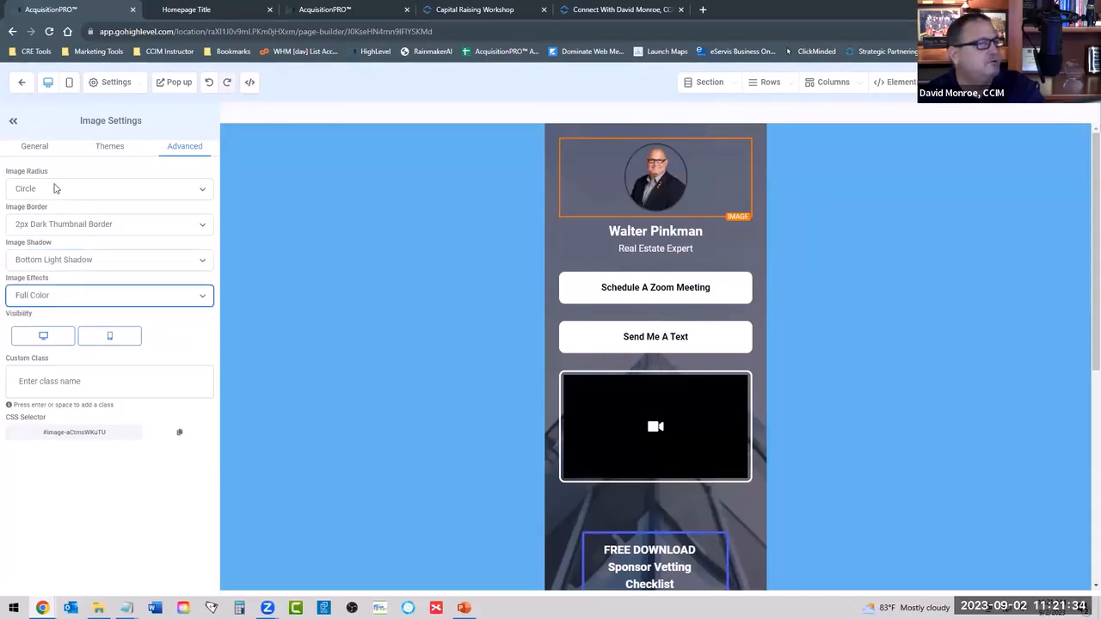
Set the profile photo's height to 250 px and clear its width value.
click(110, 146)
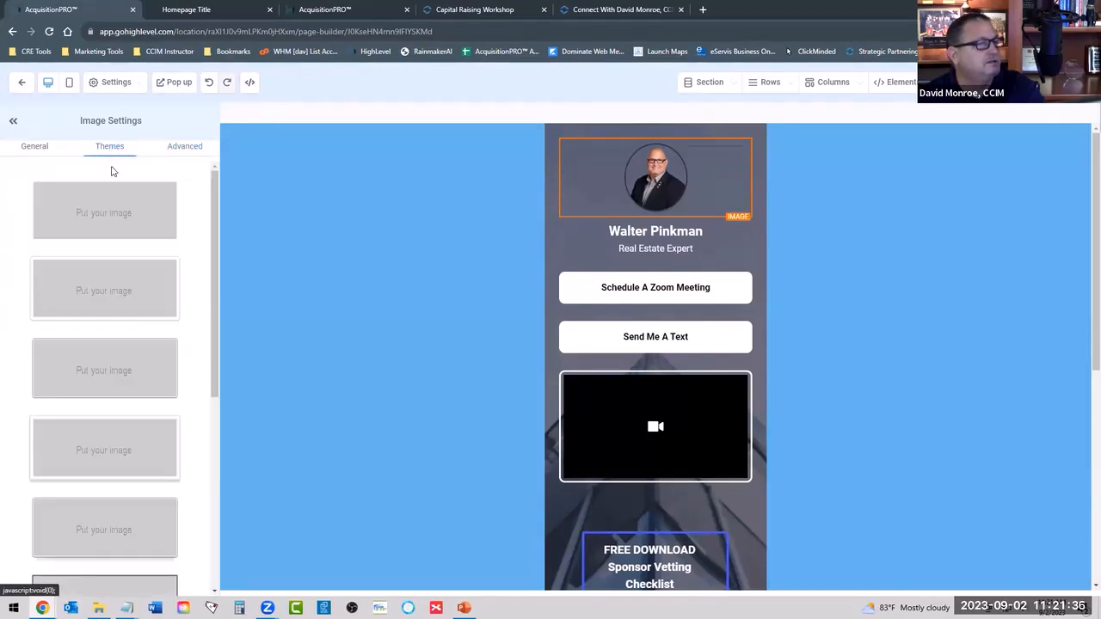
click(36, 147)
scroll(97, 276, down, 3)
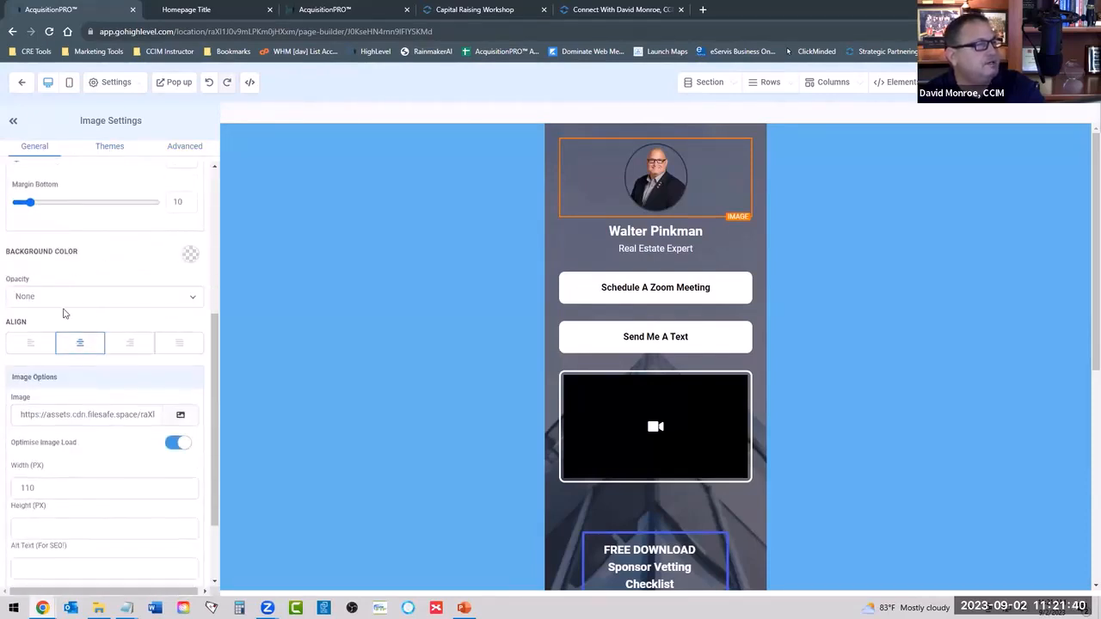
scroll(126, 325, down, 2)
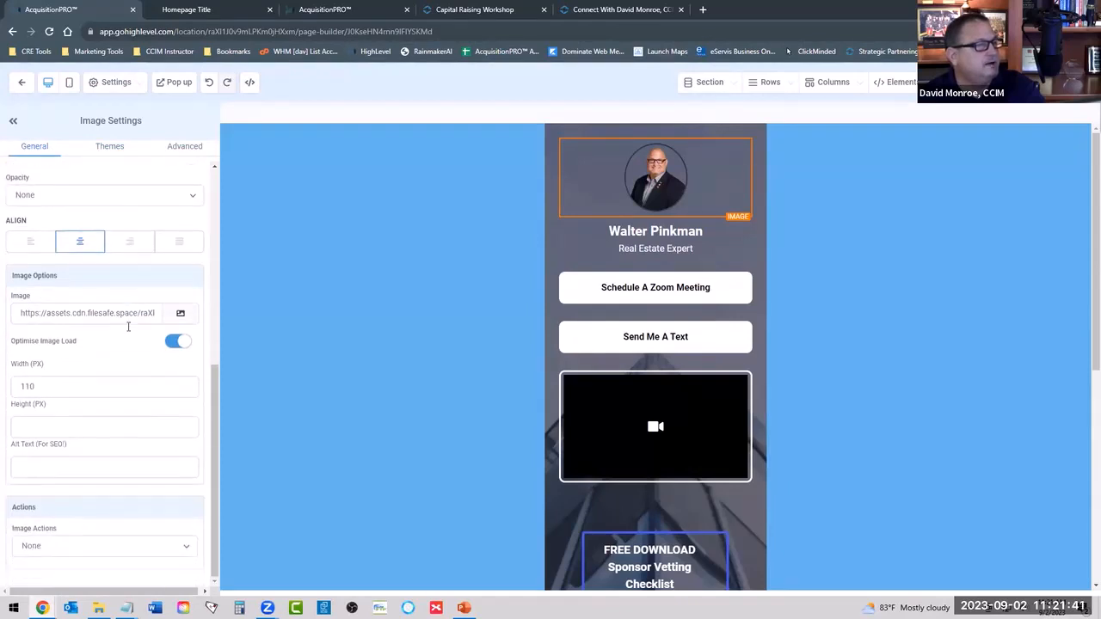
click(29, 425)
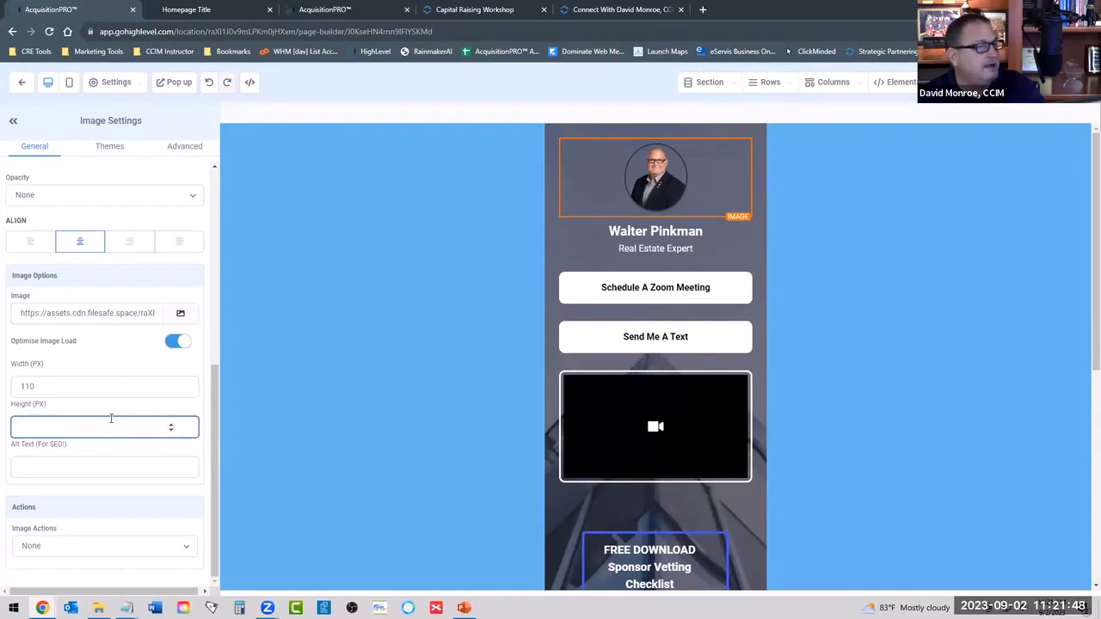
text(250)
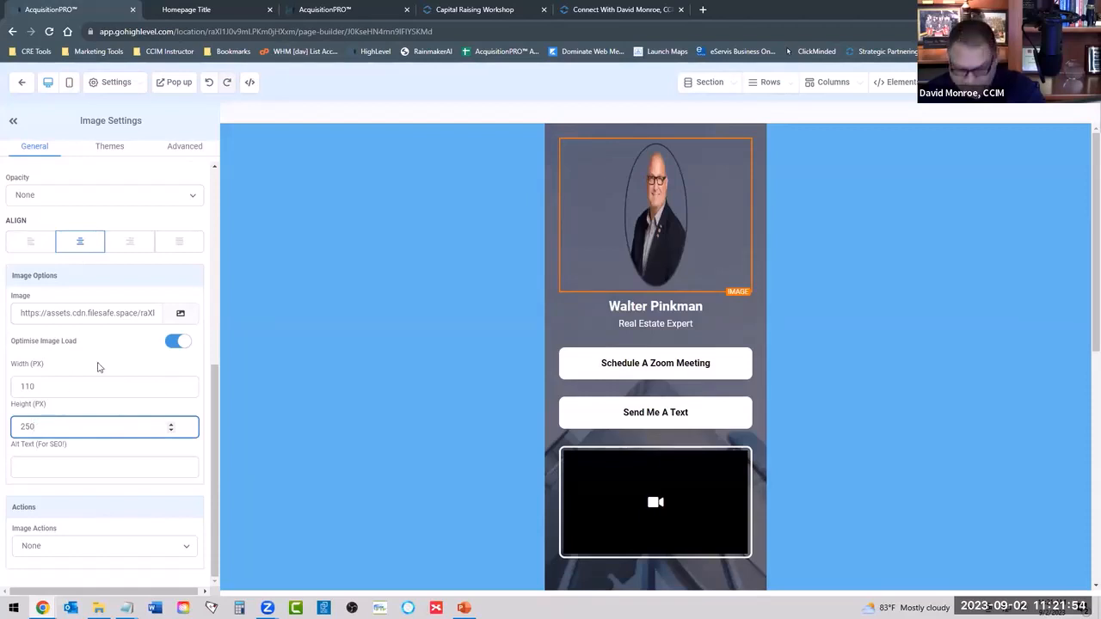
drag(72, 386, 2, 393)
key(BackSpace)
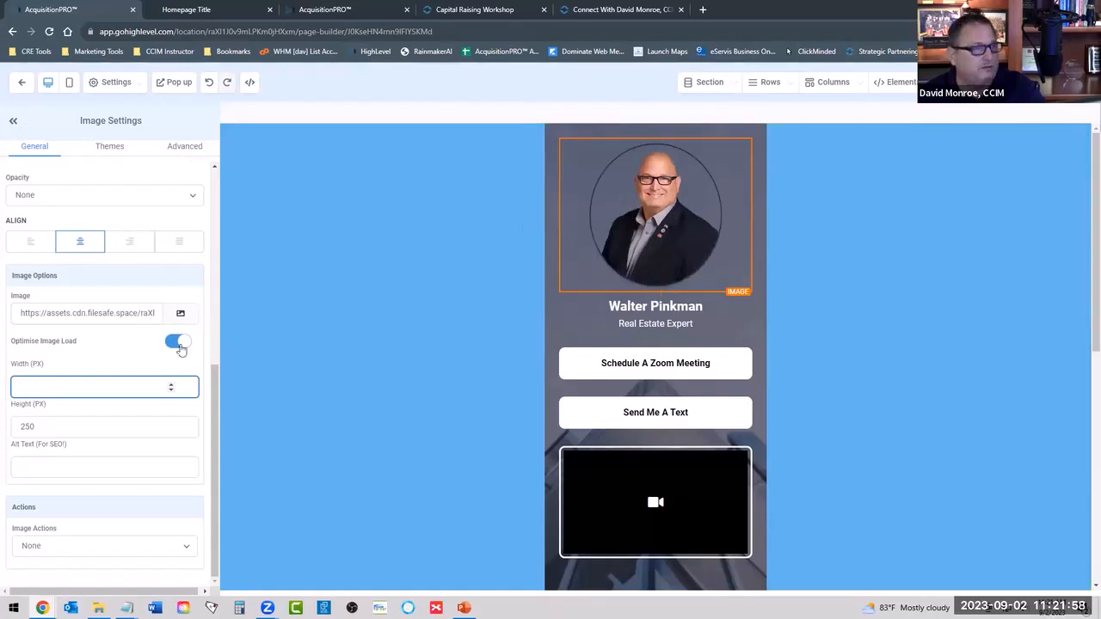
Set the profile photo's height to 125 px and view the available image actions.
drag(48, 425, 2, 430)
text(125)
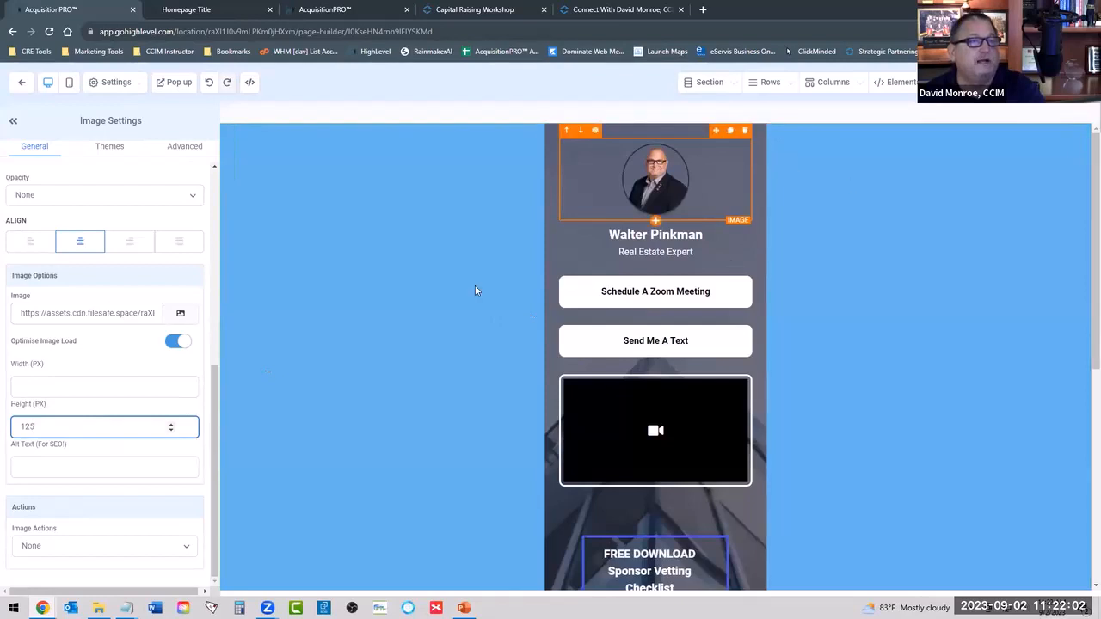
click(51, 546)
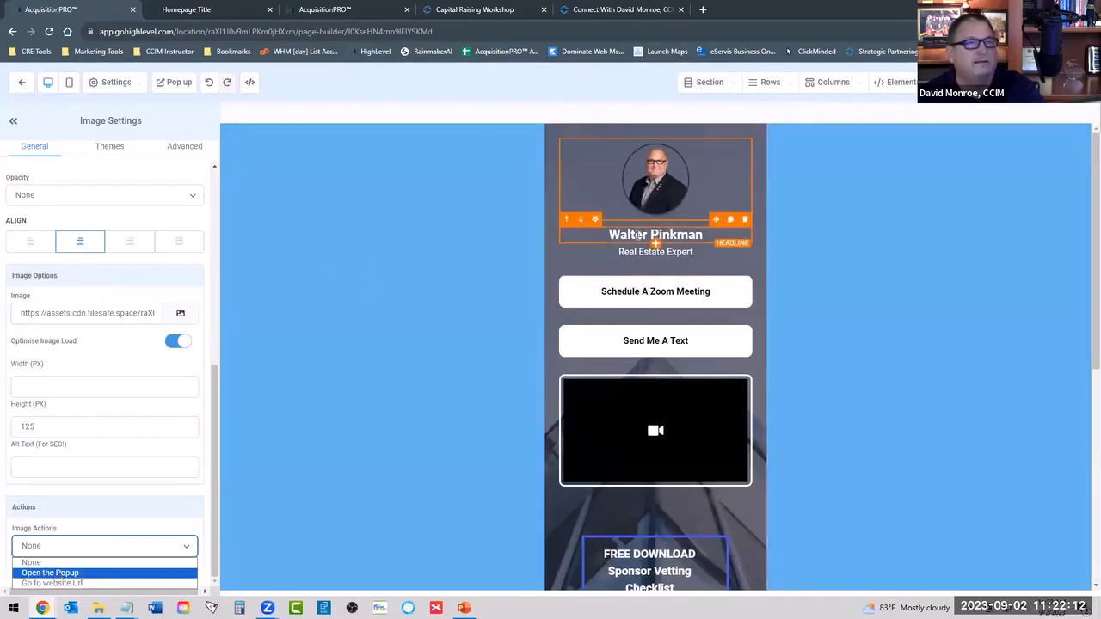
Replace the headline under the profile photo with the presenter's full name followed by the CCIM designation.
double_click(639, 236)
text(D)
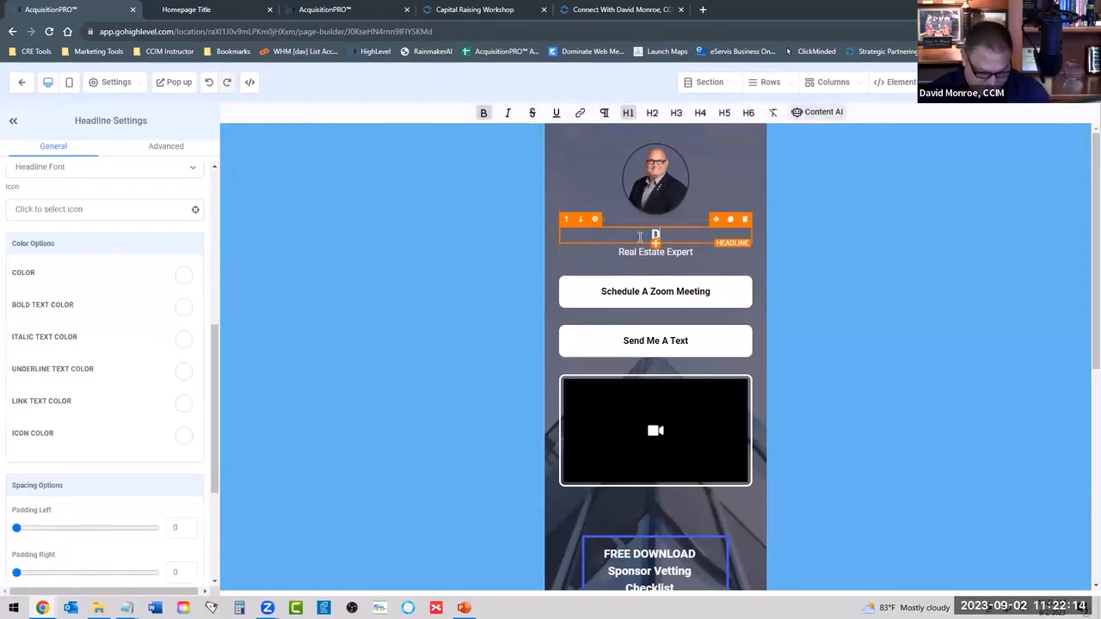
text(avid Monroe, CCINM)
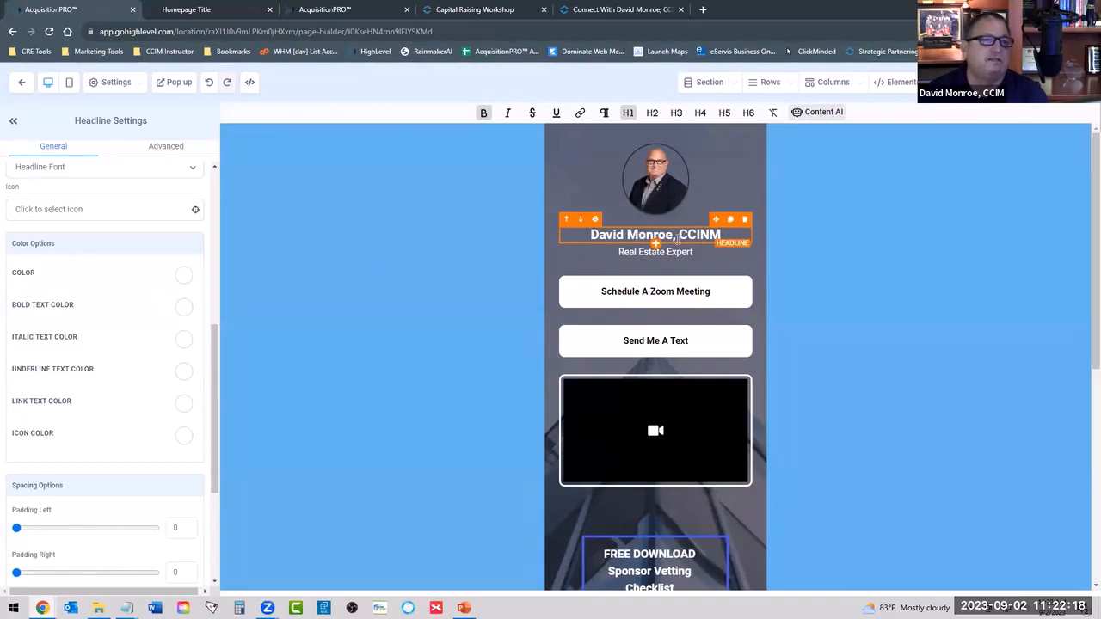
key(BackSpace)
key(BackSpace)
text(M)
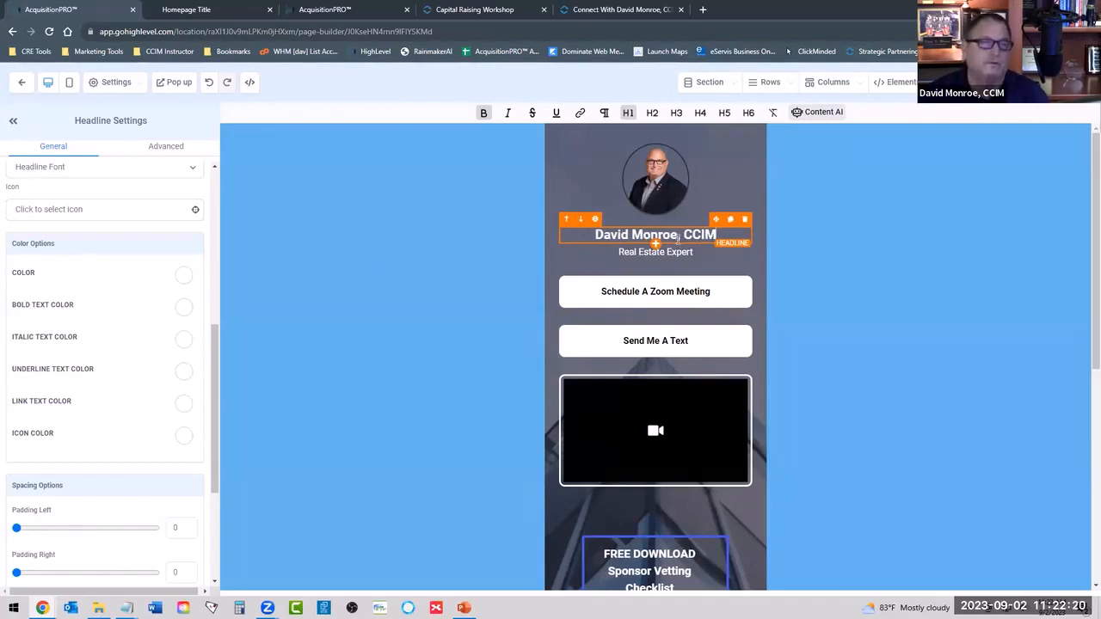
Replace the sub-headline under the presenter's name with "Founder of AcquisitionPRO".
click(651, 257)
triple_click(647, 252)
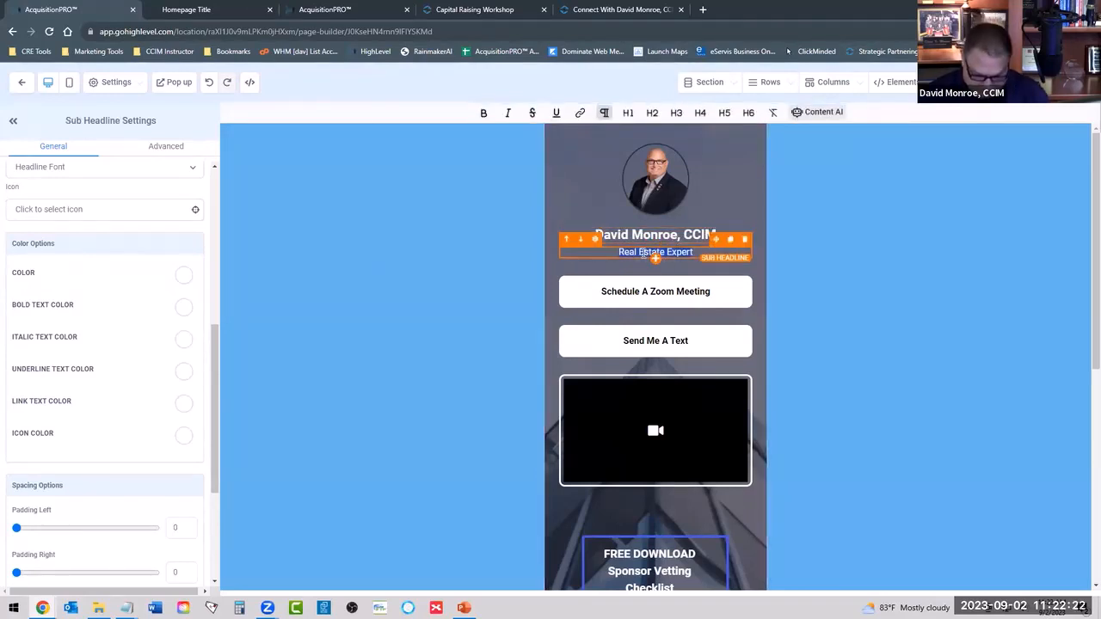
text(Mu)
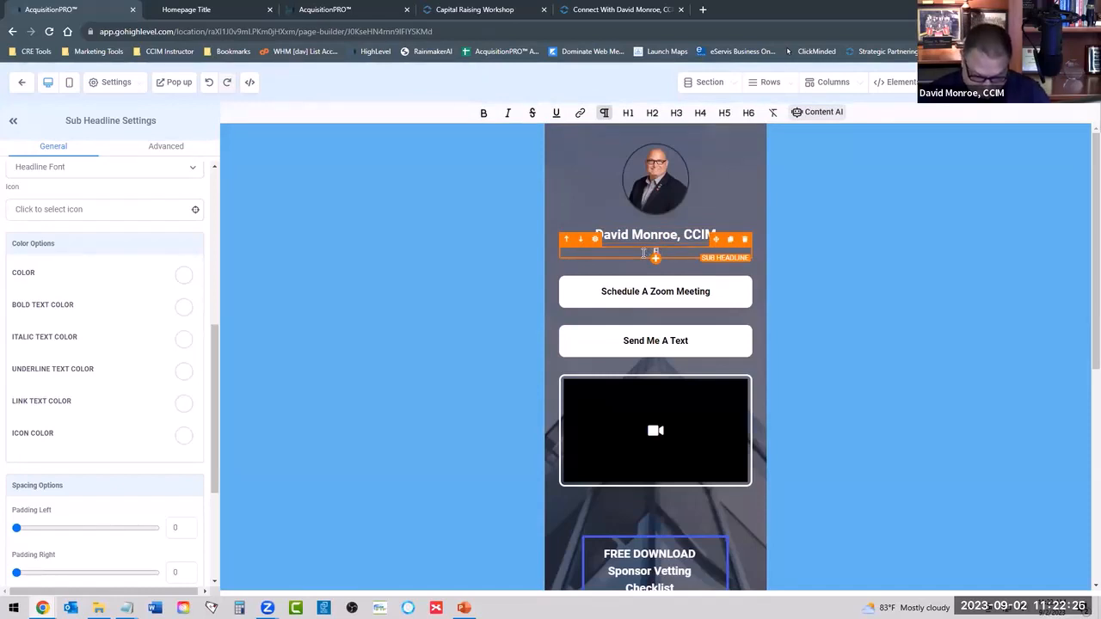
text(Founder of )
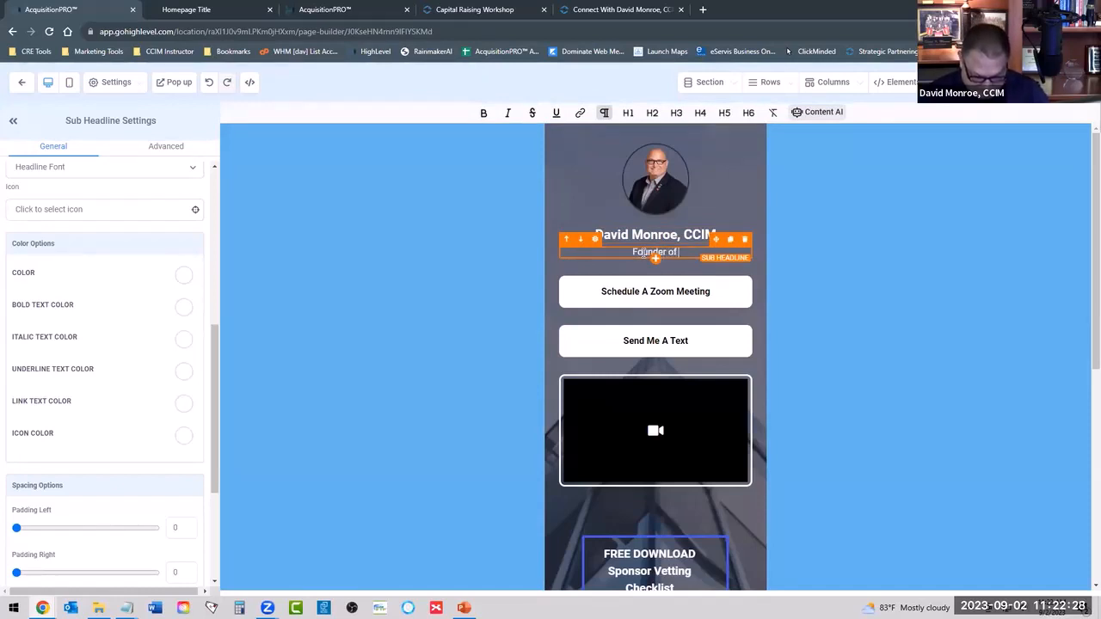
text(Acquis)
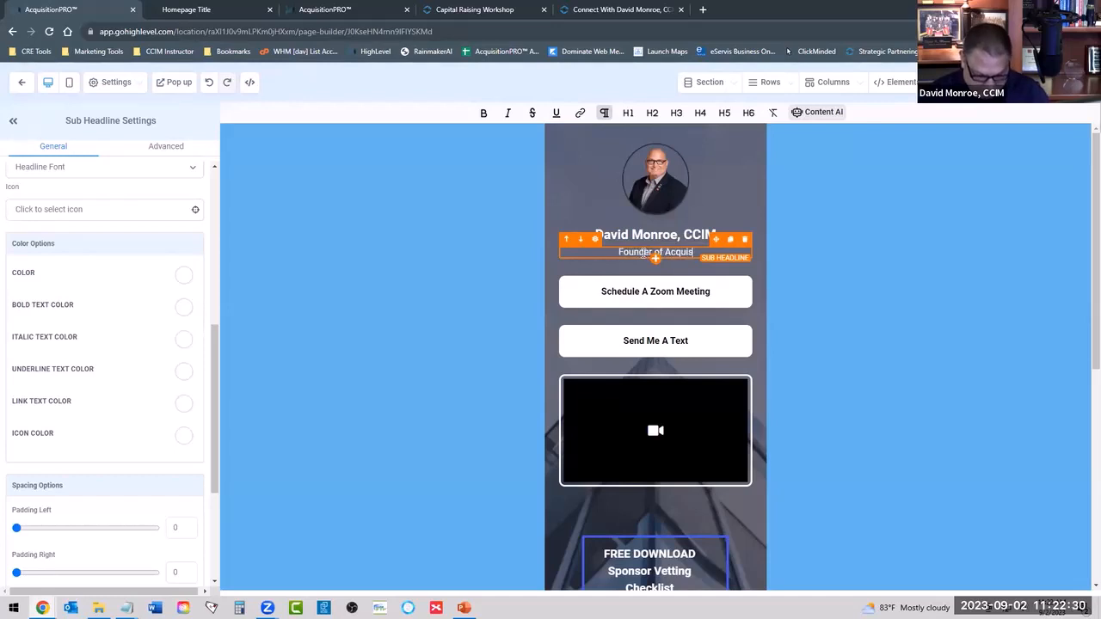
text(itionPRO)
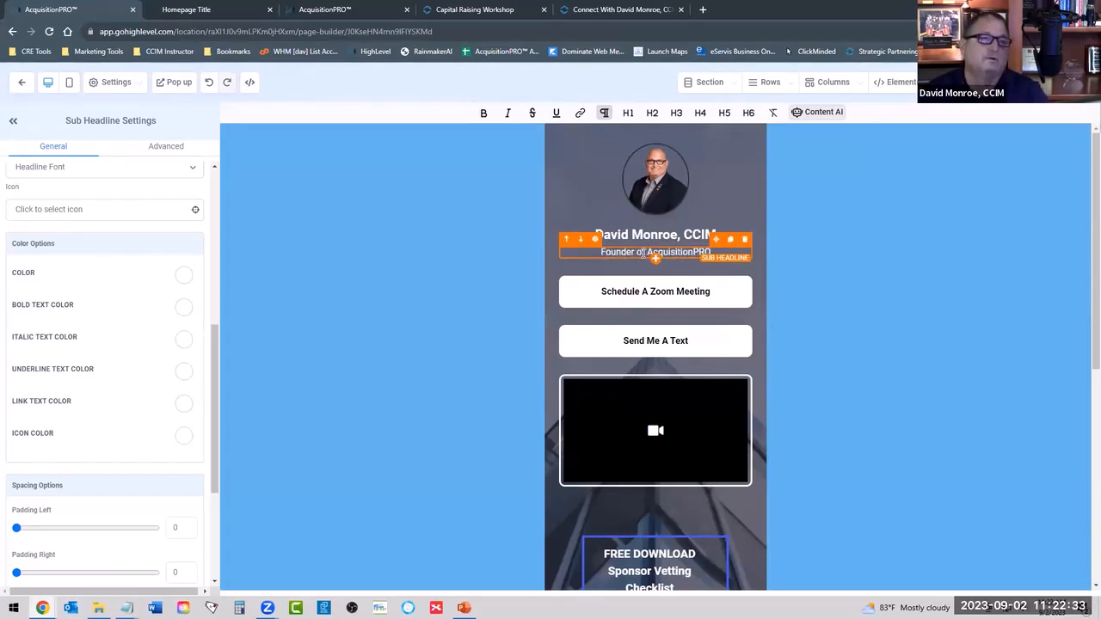
Open the website address of the Schedule A Zoom Meeting button for editing, keeping its link type as Website URL.
click(655, 299)
scroll(96, 337, down, 5)
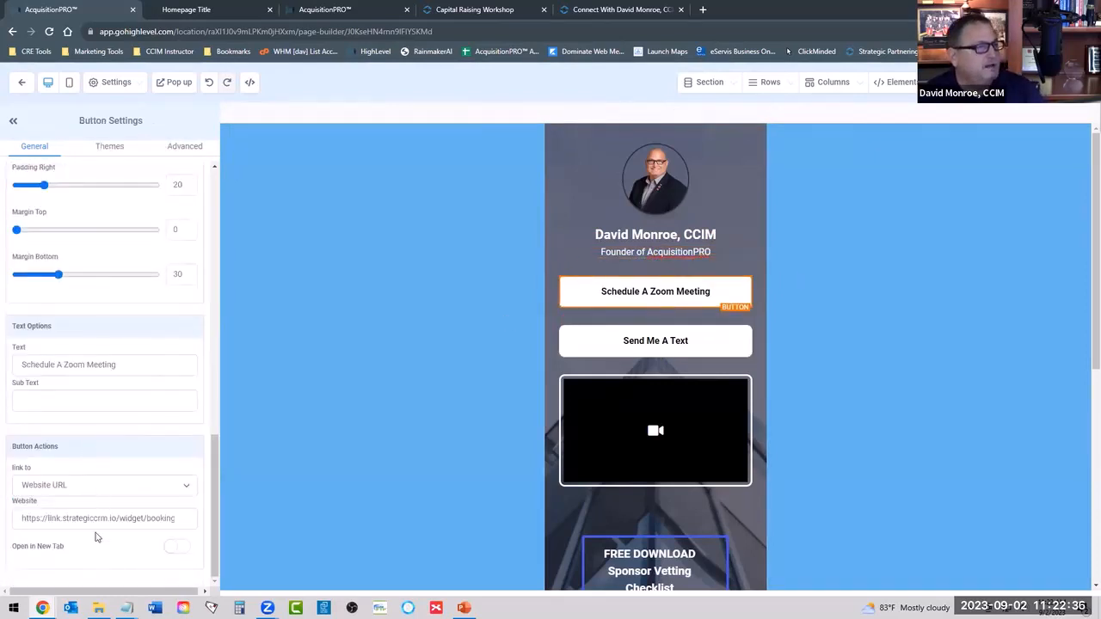
click(59, 486)
click(74, 507)
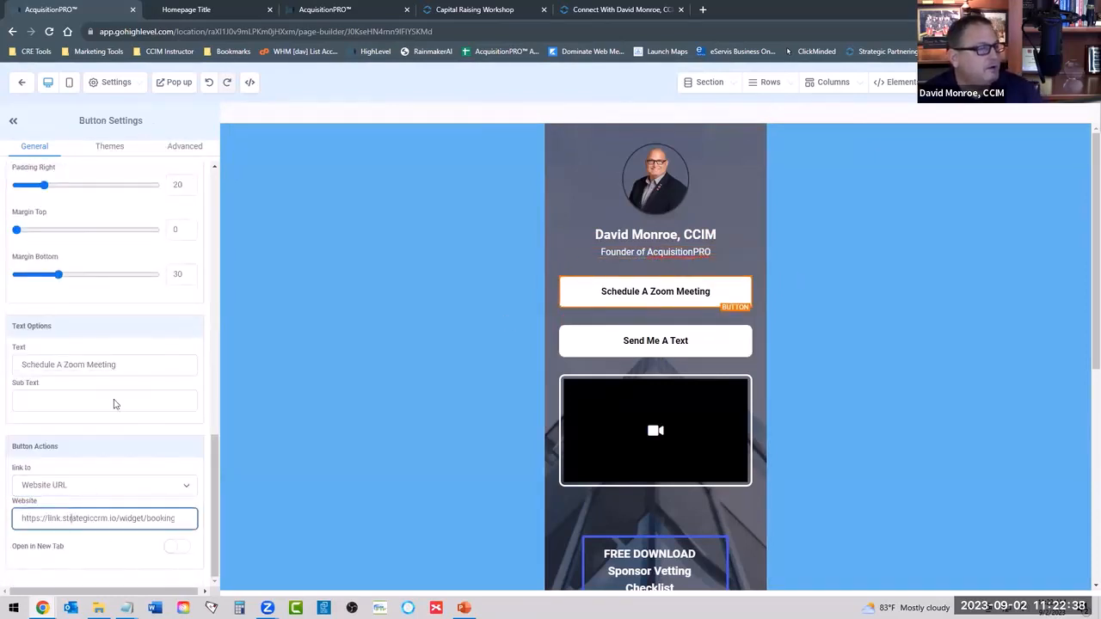
Copy the scheduling link of the 20 Minute Zoom Appointment calendar from the calendar settings in the other AcquisitionPRO browser tab.
click(188, 9)
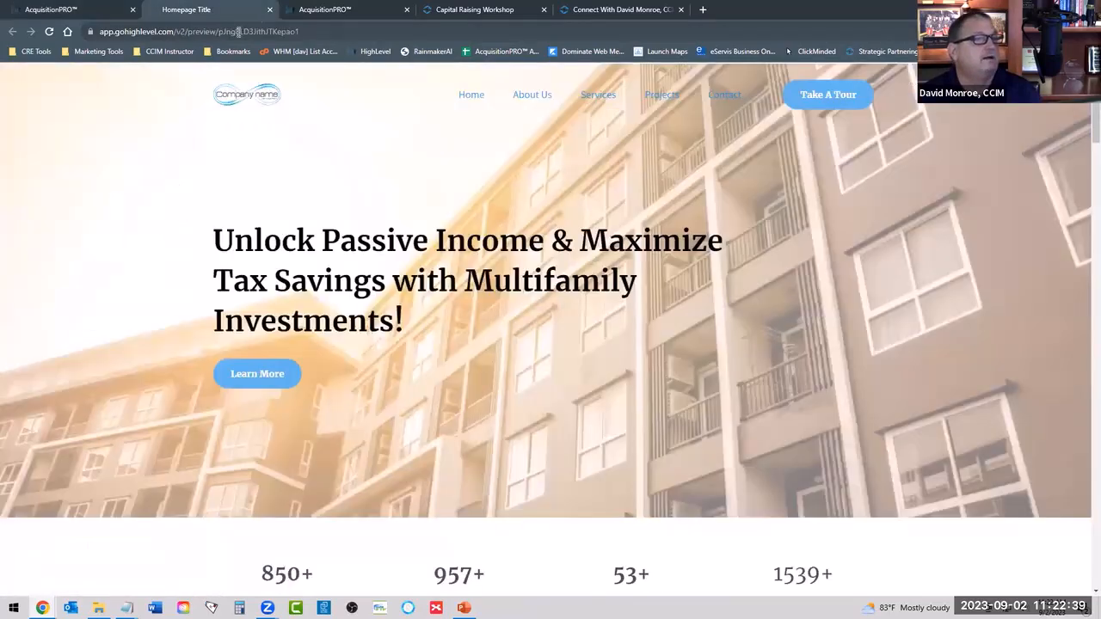
click(324, 10)
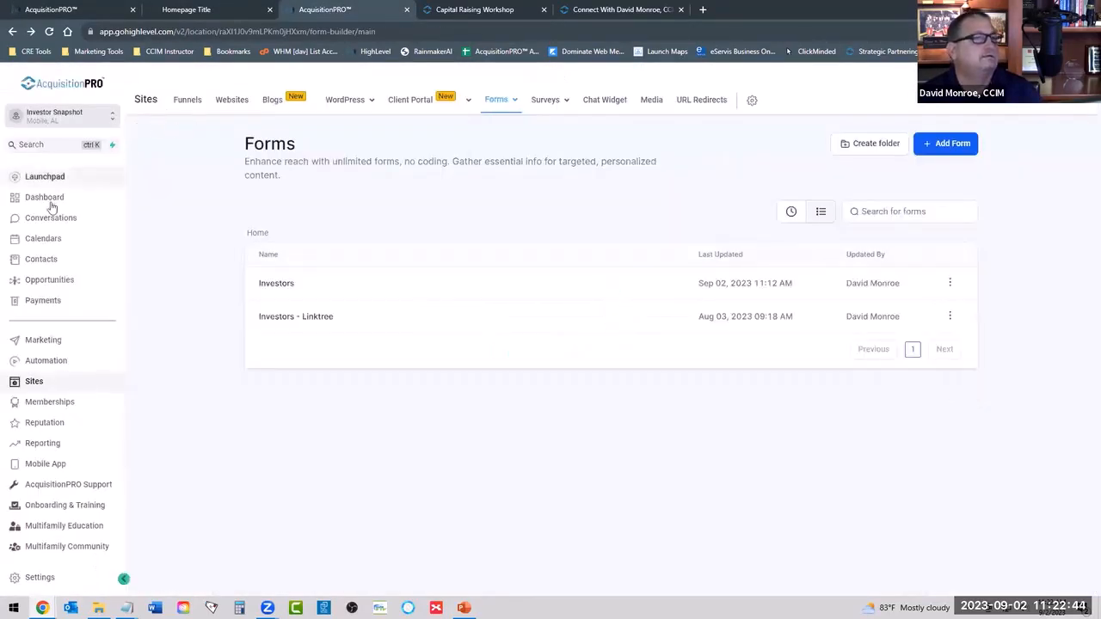
click(44, 237)
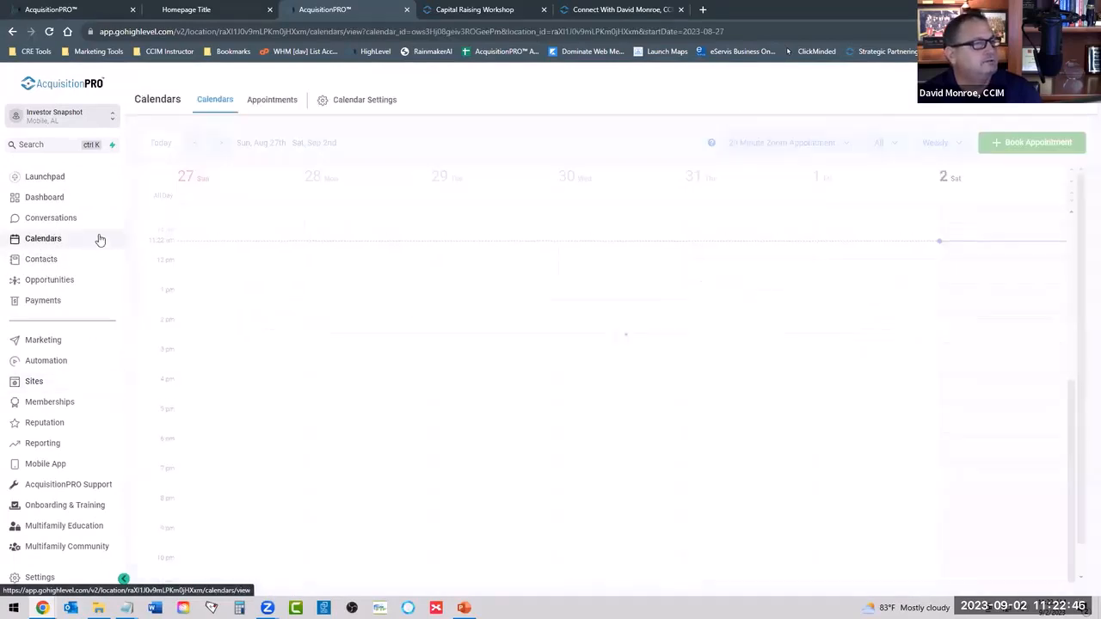
click(374, 98)
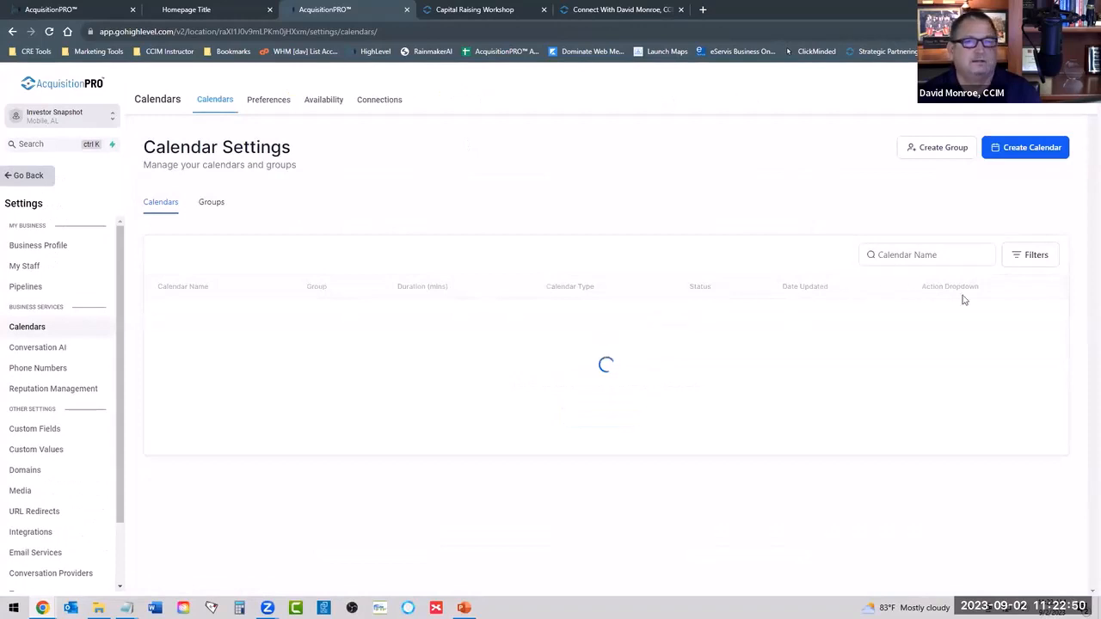
click(952, 319)
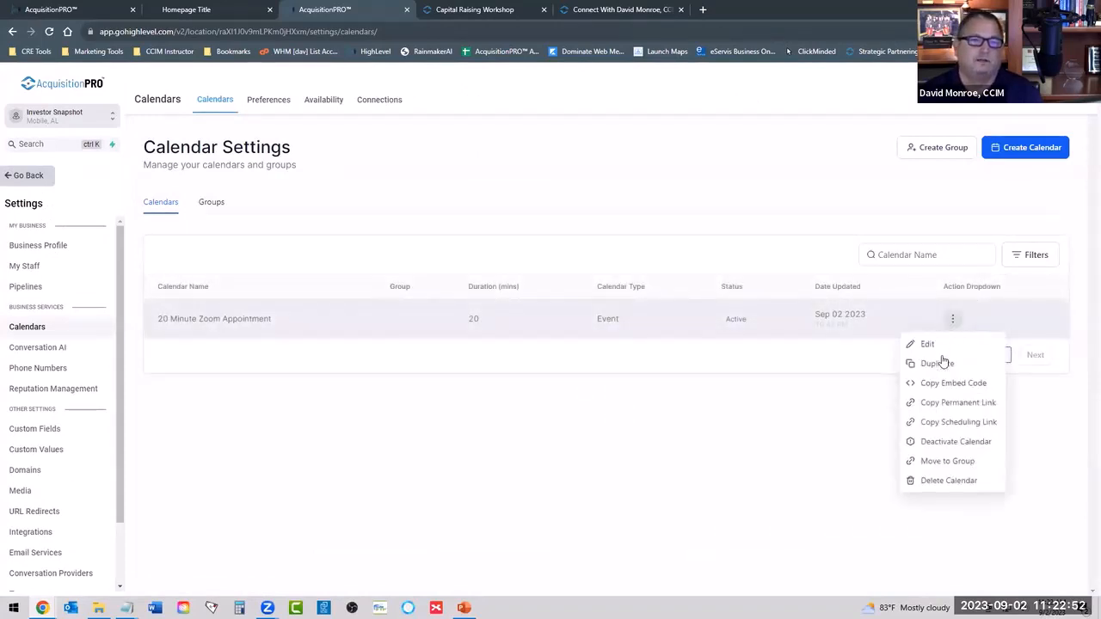
click(932, 422)
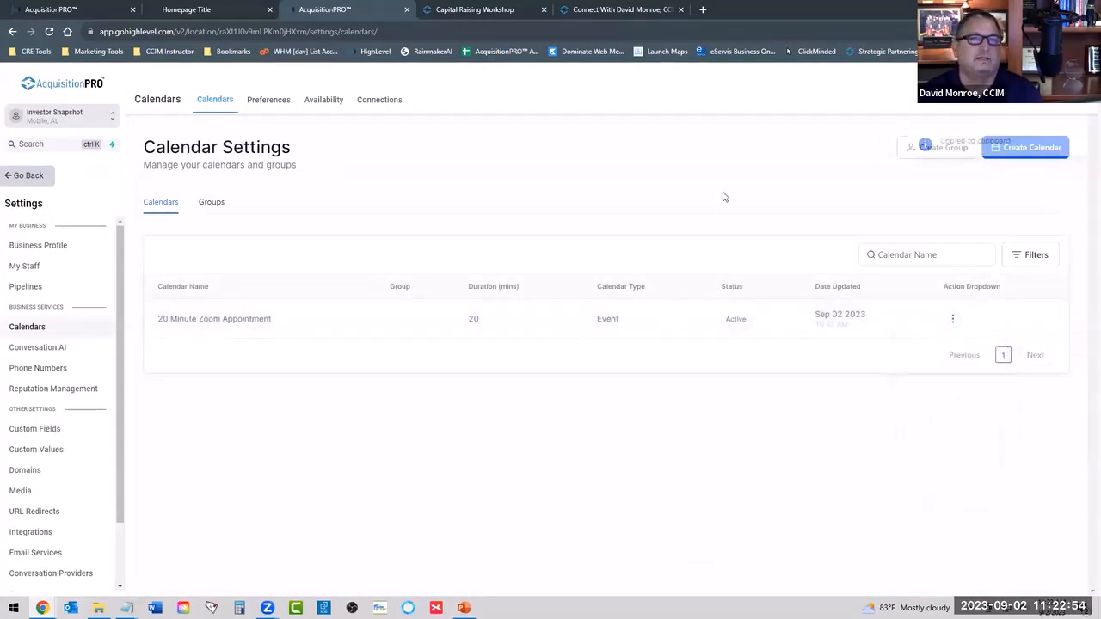
Back in the page builder, replace the Schedule A Zoom Meeting button's website address with the copied scheduling link and make it open in a new tab.
click(81, 11)
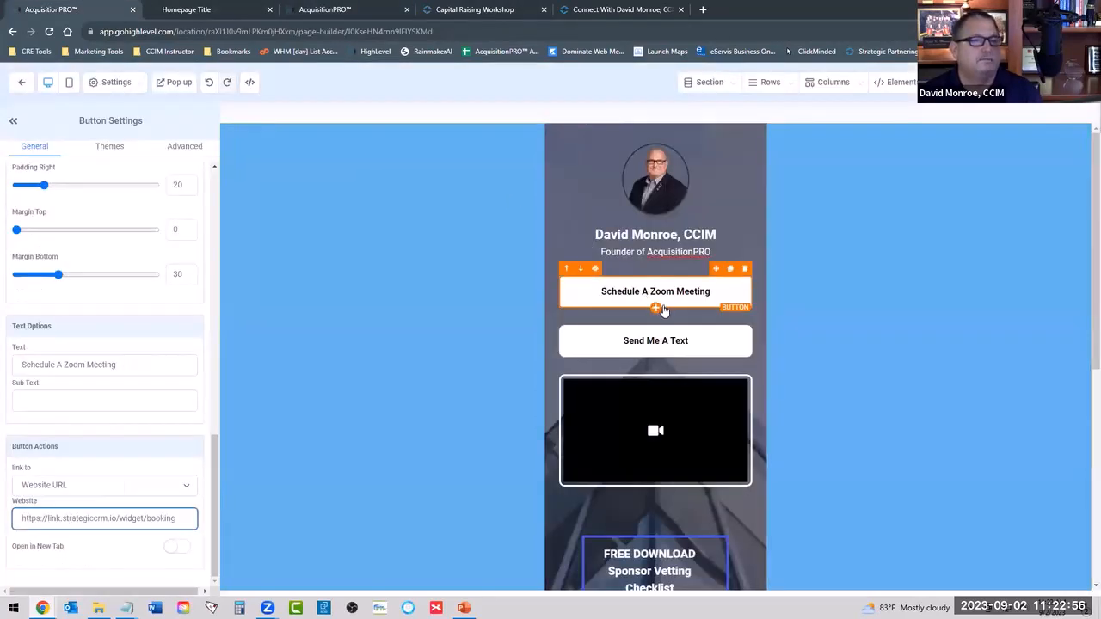
triple_click(73, 519)
key(ctrl+v)
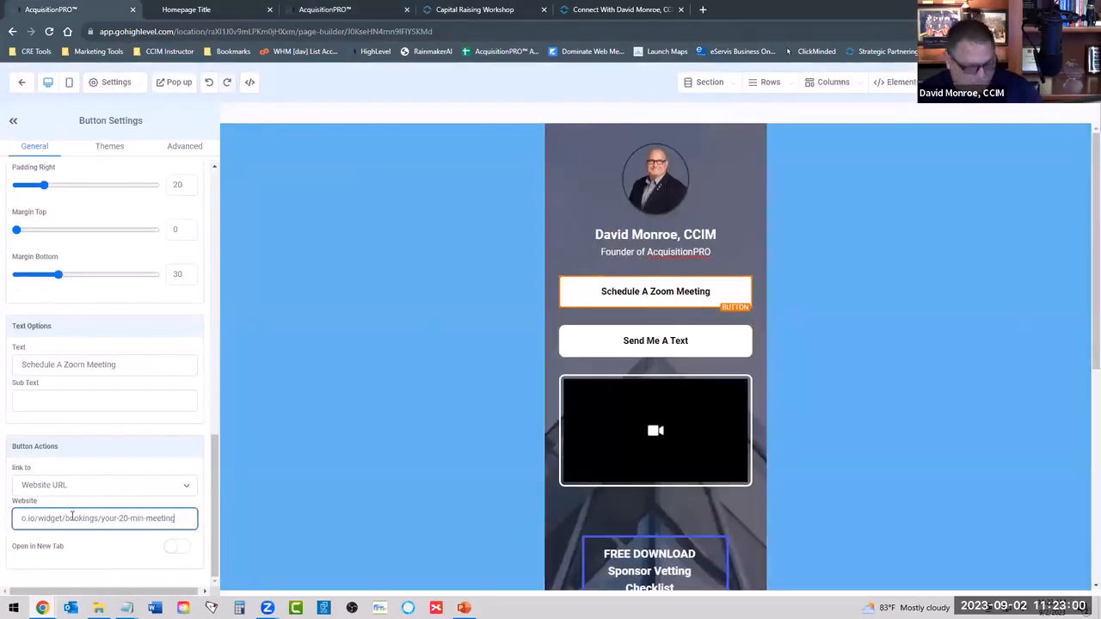
click(174, 548)
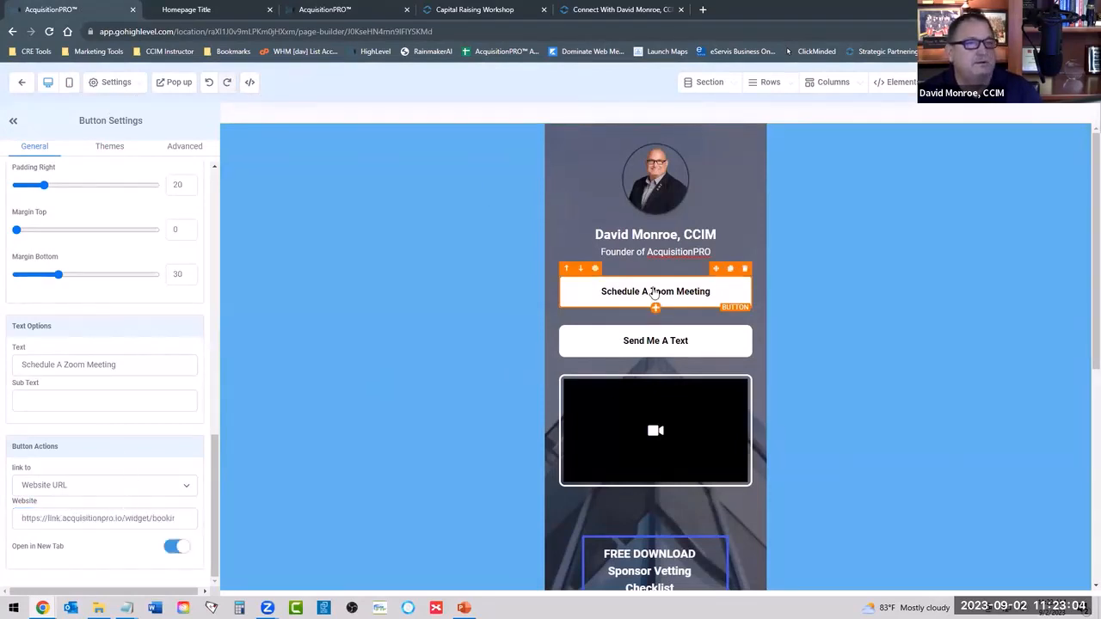
Enter the presenter's phone number as the SMS destination of the Send Me A Text button.
click(641, 342)
click(53, 547)
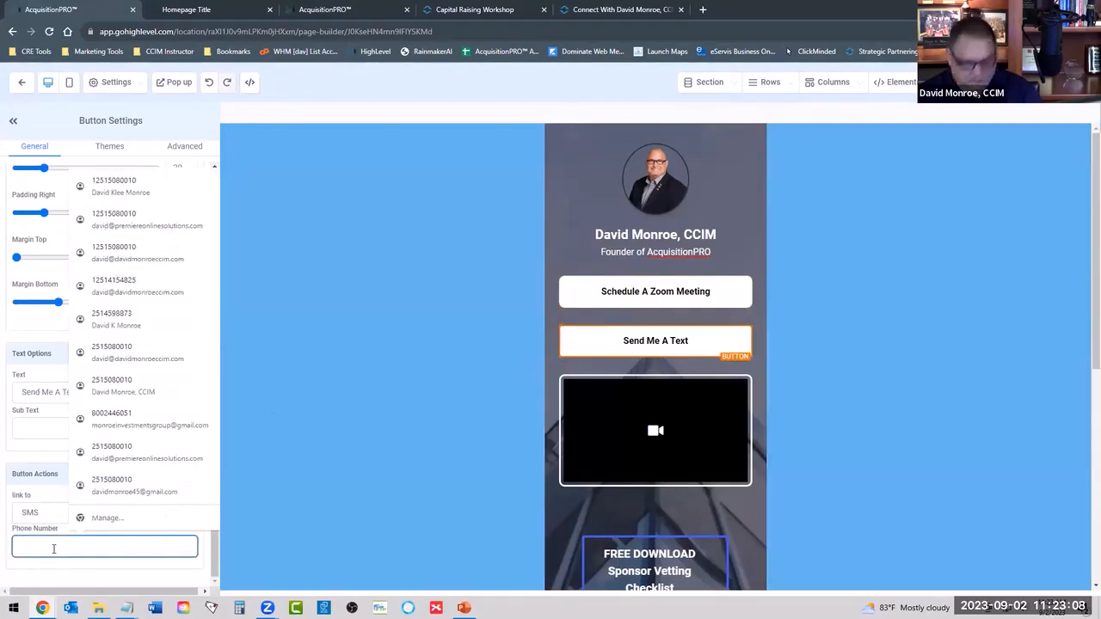
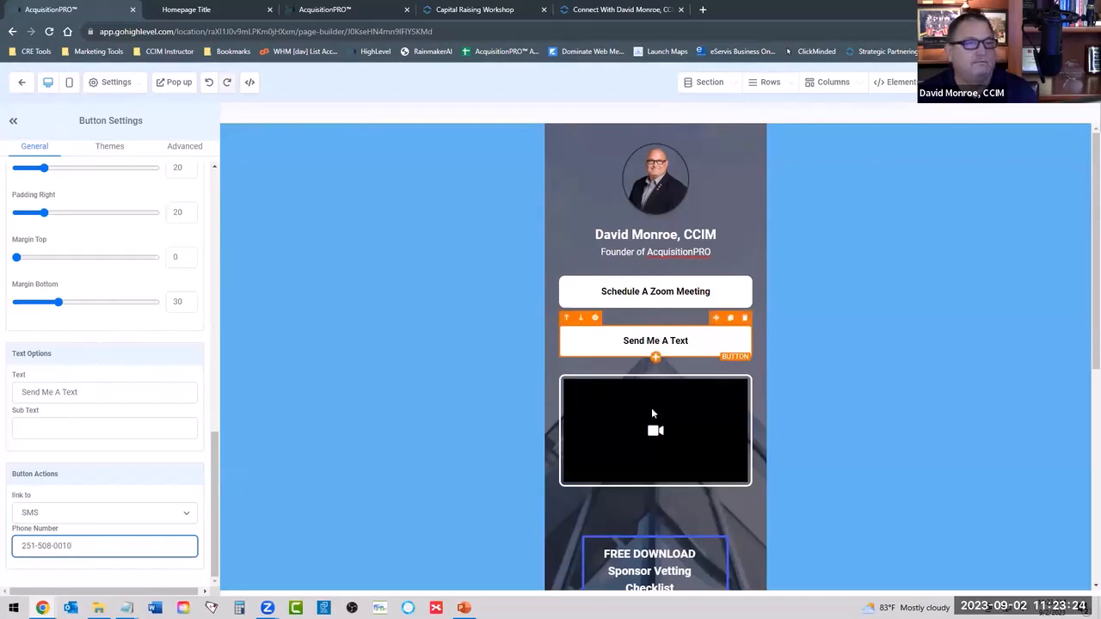
Replace YourCompanyName in the footer's copyright line with "AcquisitionPRO".
scroll(616, 335, down, 5)
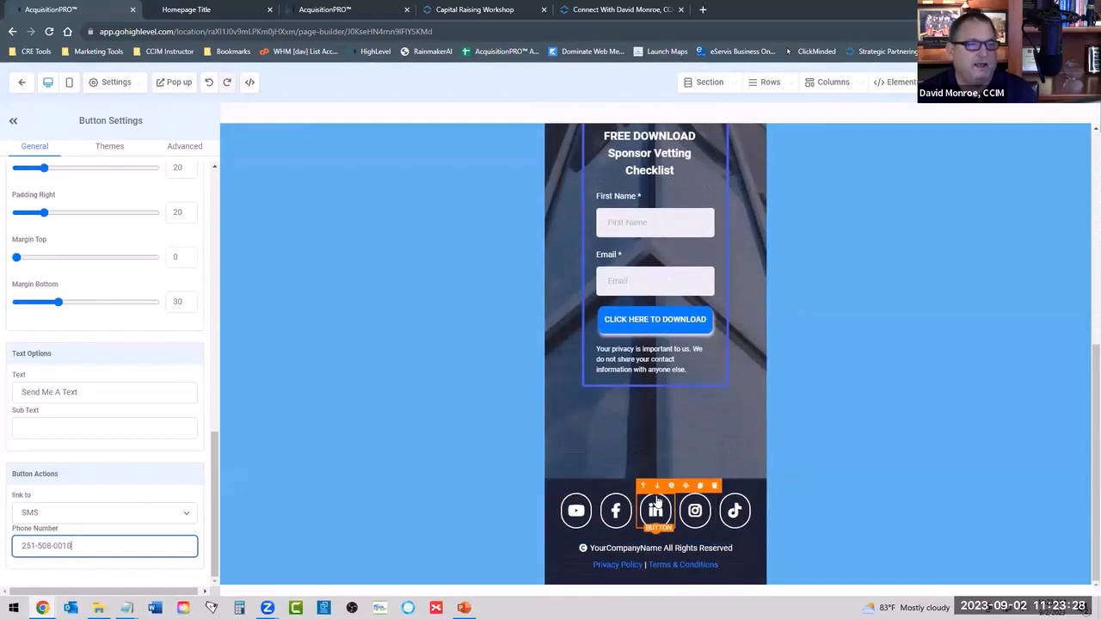
click(631, 547)
click(631, 548)
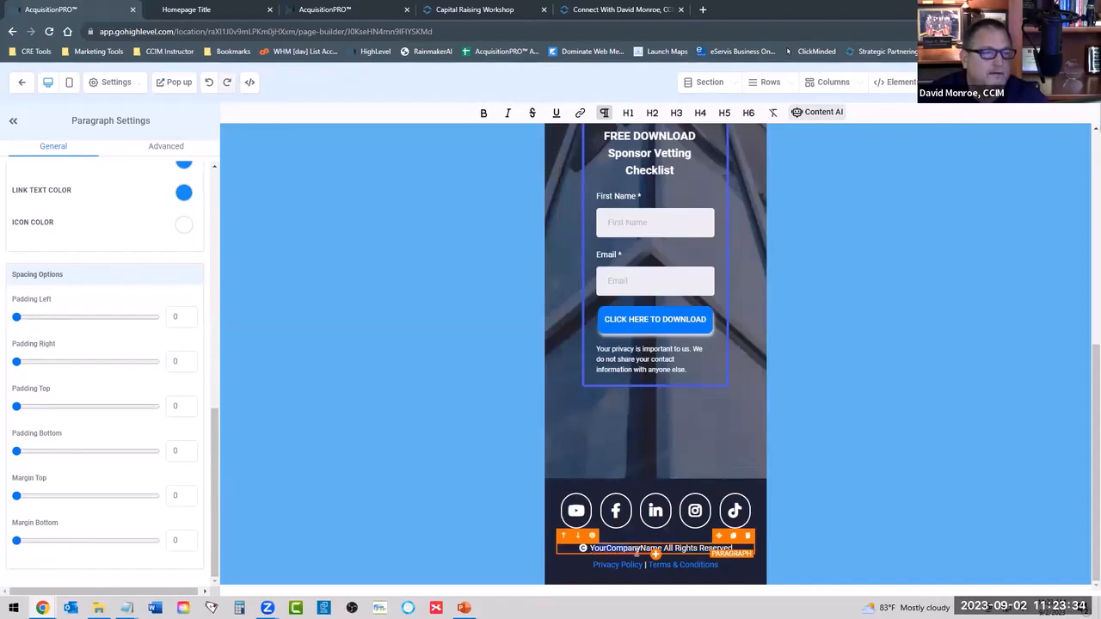
key(Delete)
key(Delete)
key(Delete)
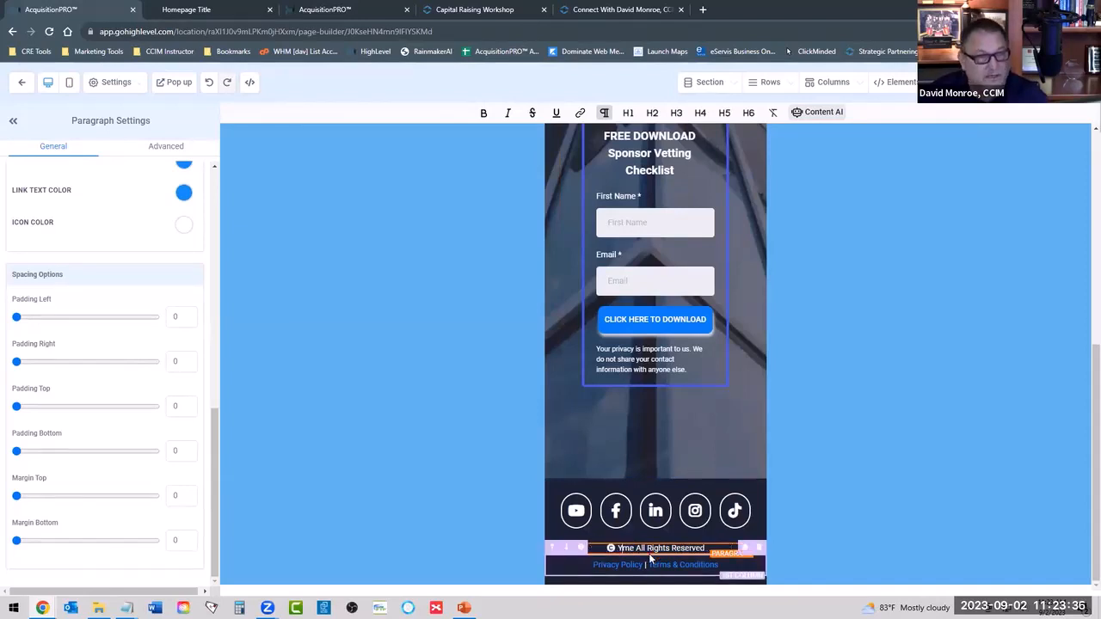
key(BackSpace)
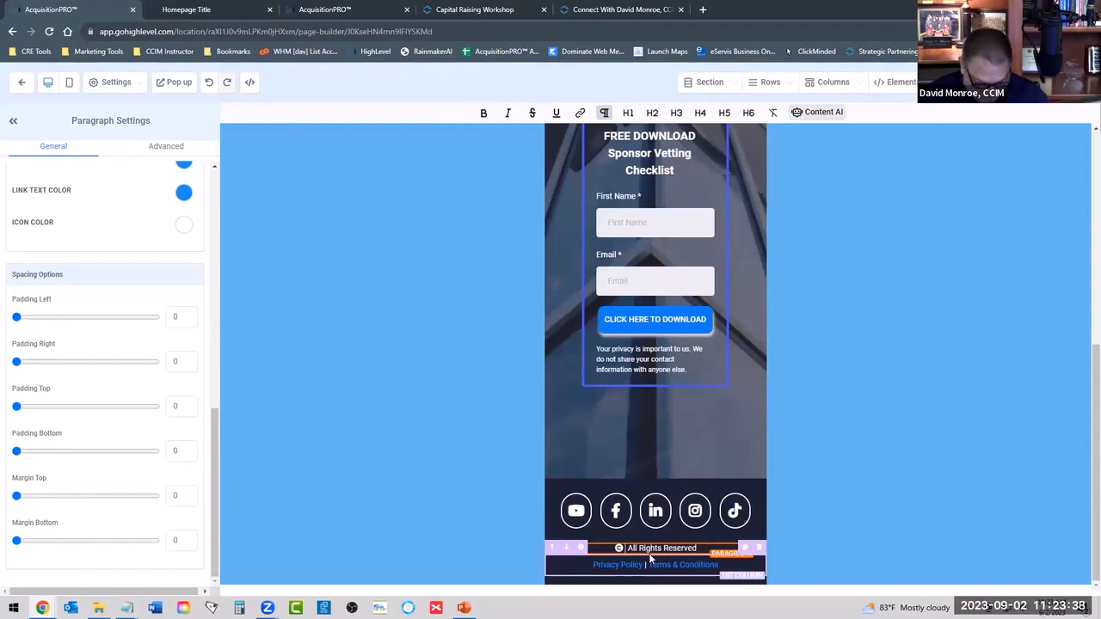
text(Acquisi)
text(tionPR)
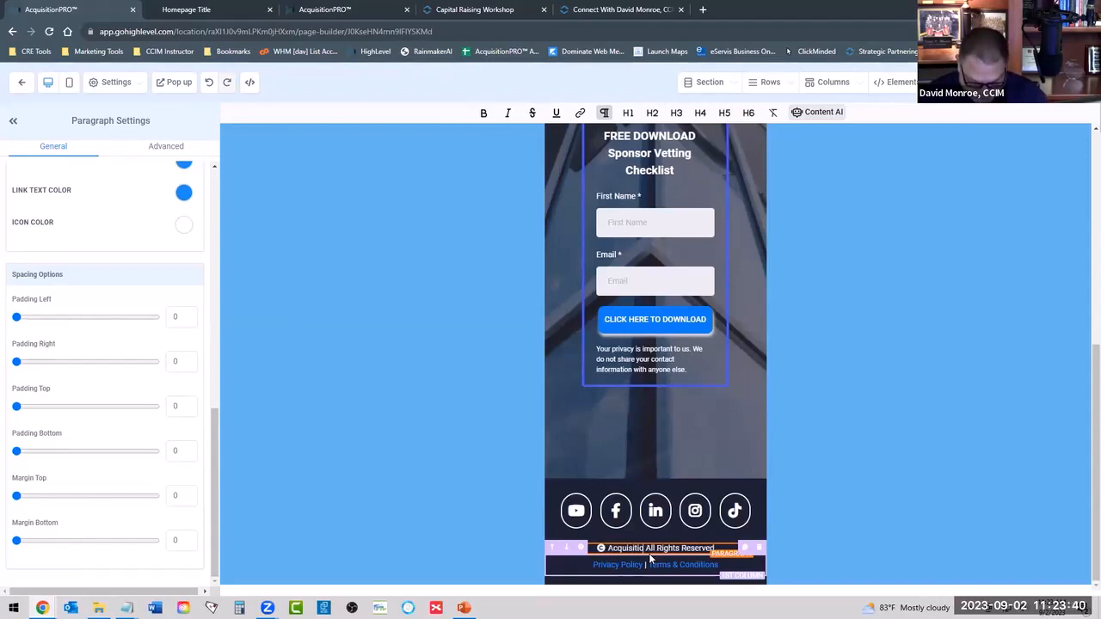
text(O)
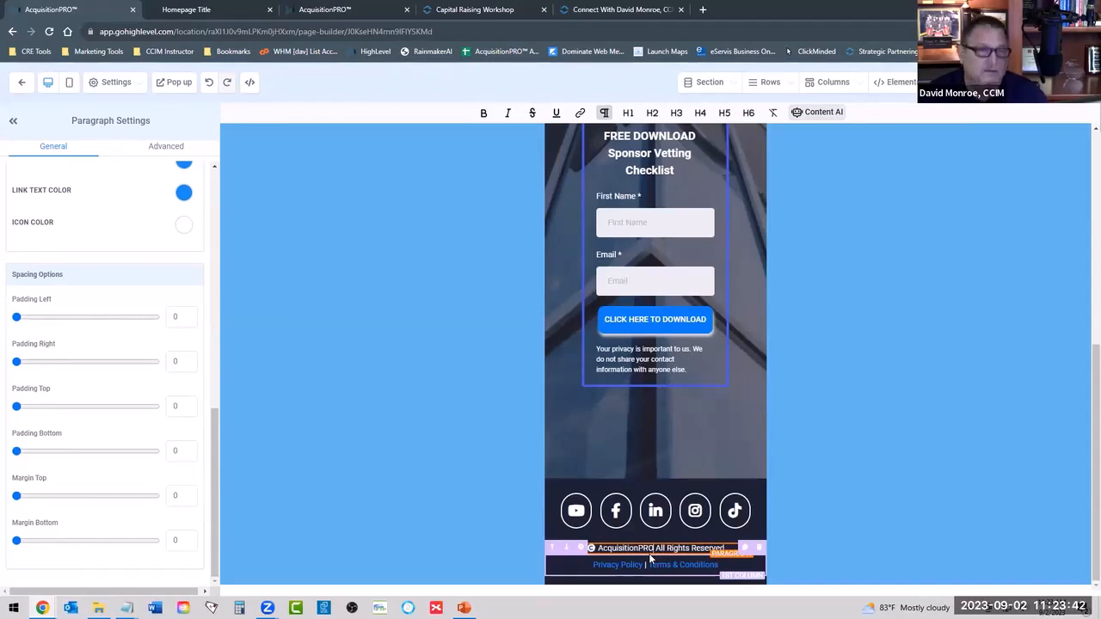
click(955, 419)
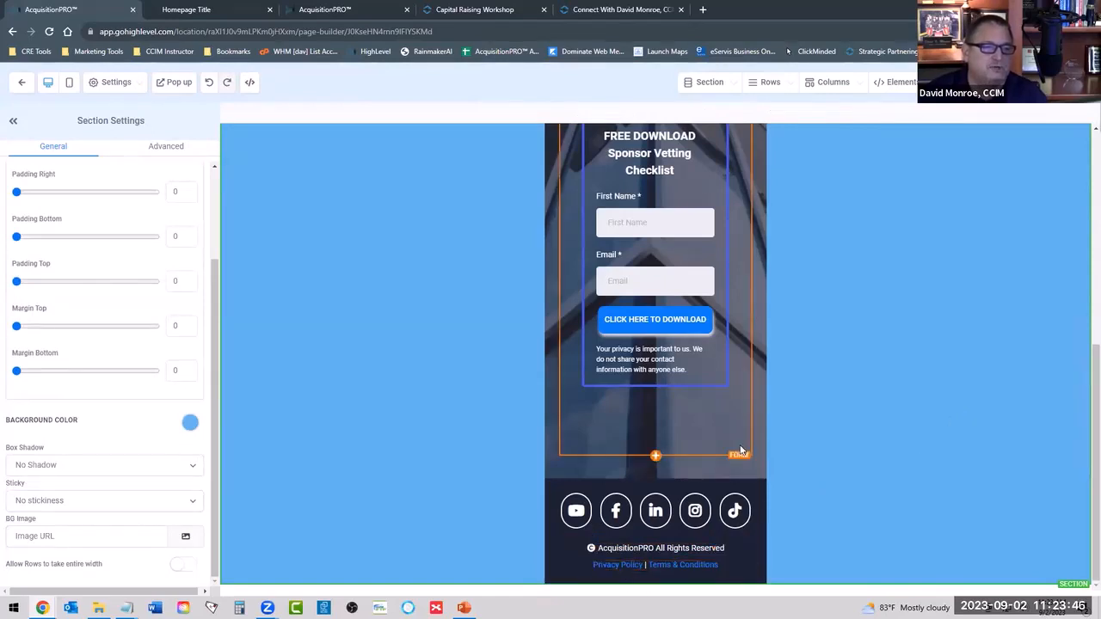
Hide the video element beneath the Send Me A Text button through the element manager.
scroll(739, 448, up, 5)
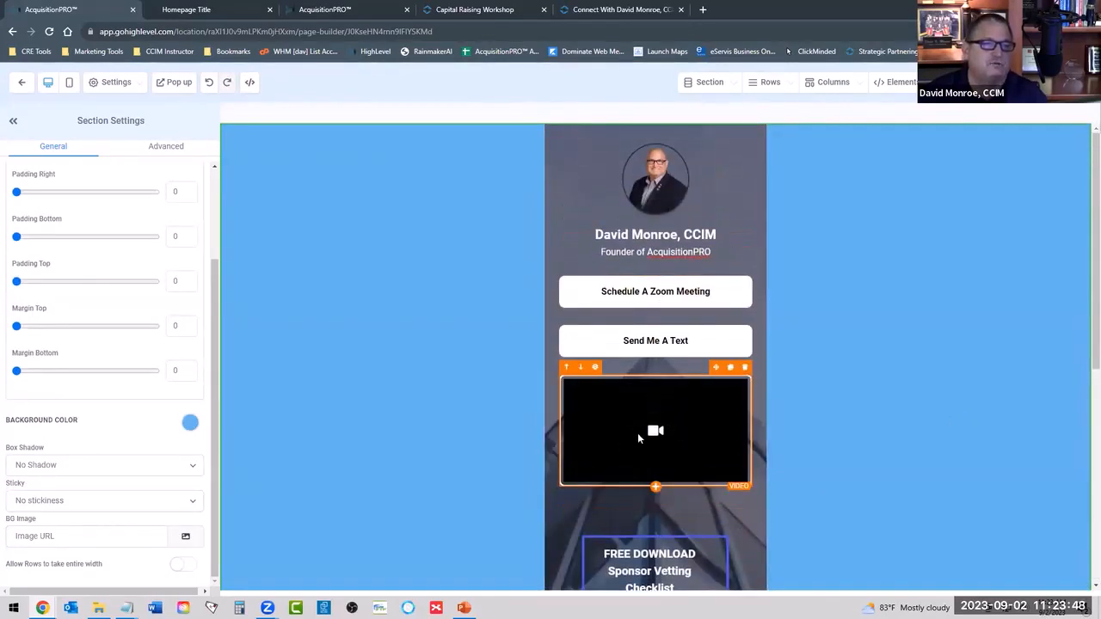
click(901, 86)
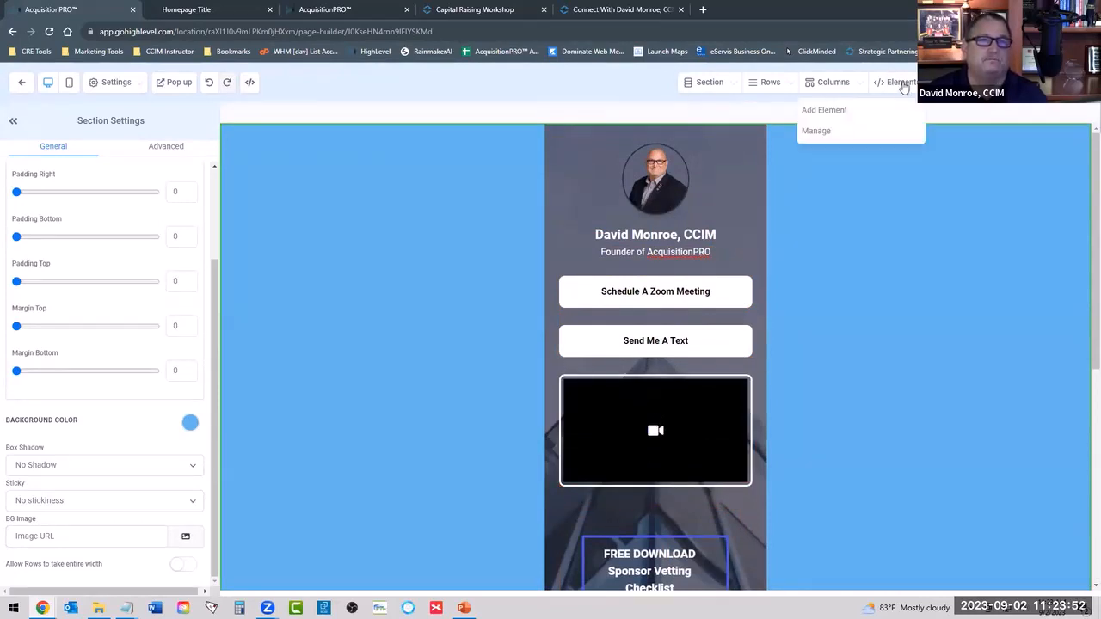
click(834, 130)
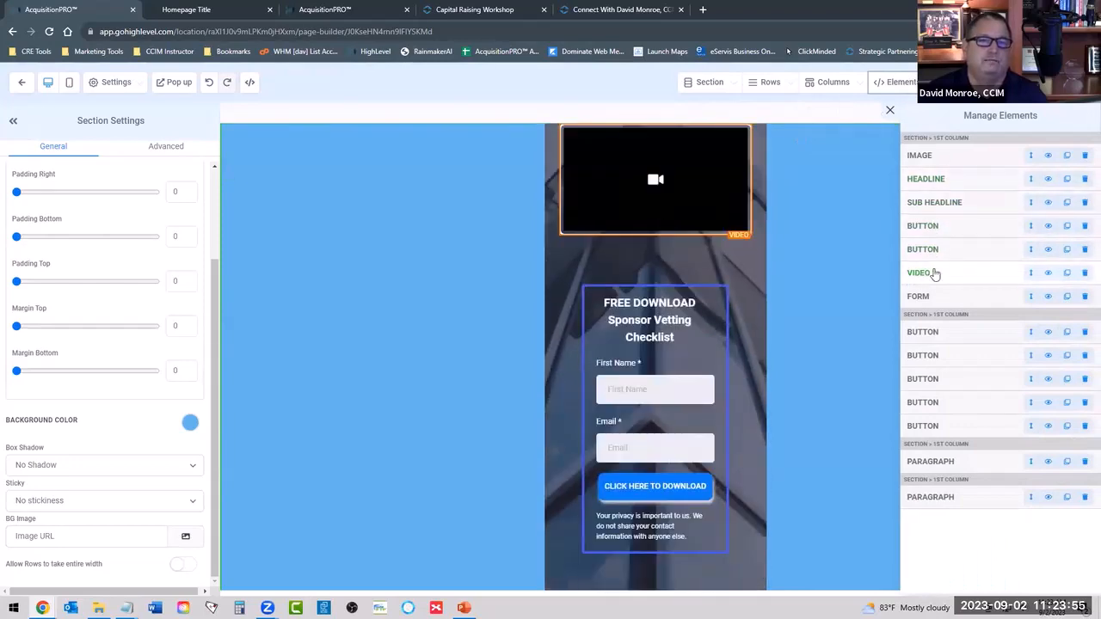
click(1048, 273)
scroll(707, 356, up, 3)
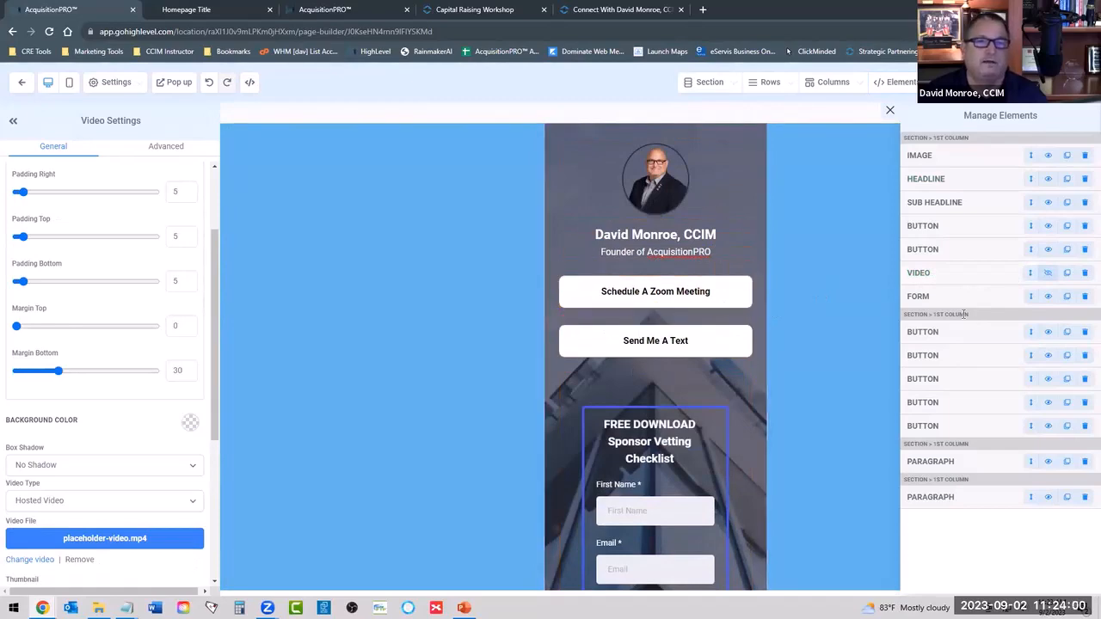
scroll(700, 206, up, 3)
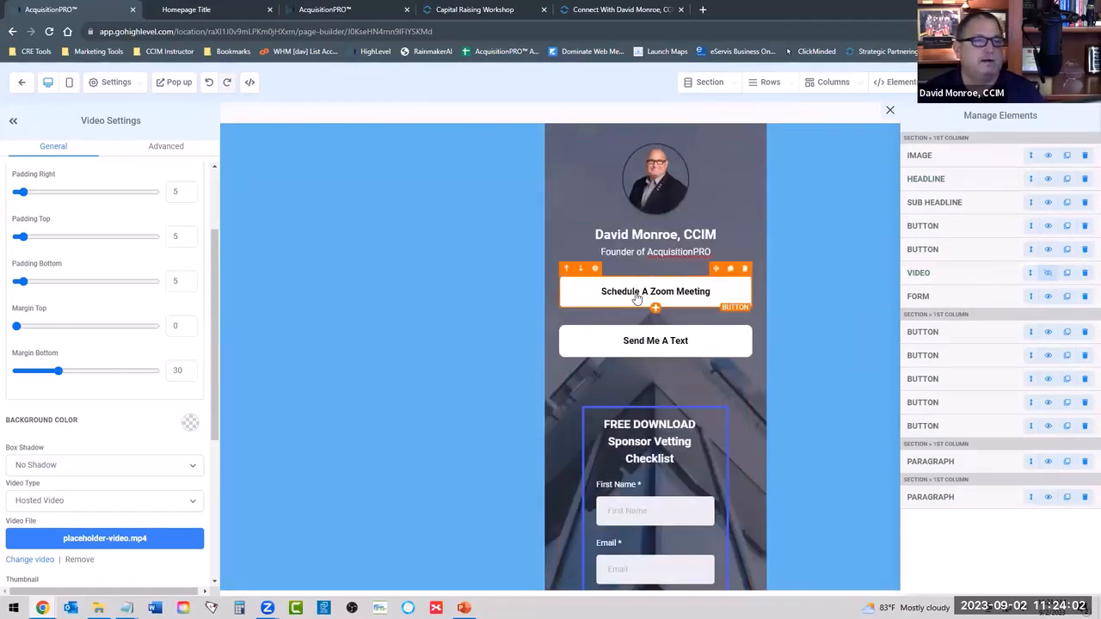
Hide the Instagram and TikTok buttons in the footer's row of social icons.
scroll(685, 429, down, 3)
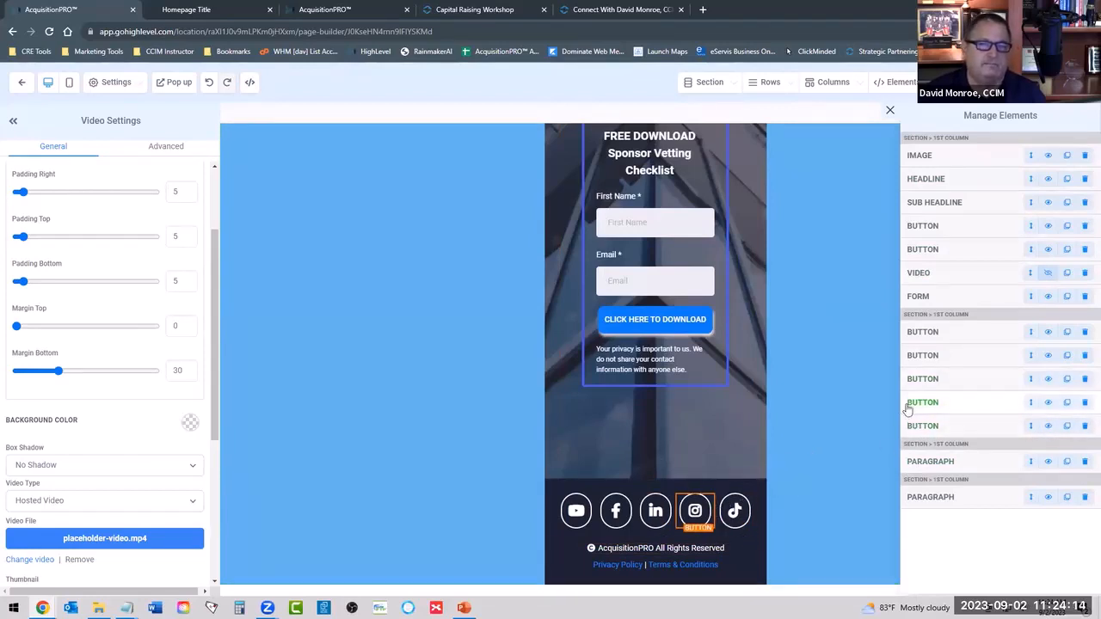
click(1047, 402)
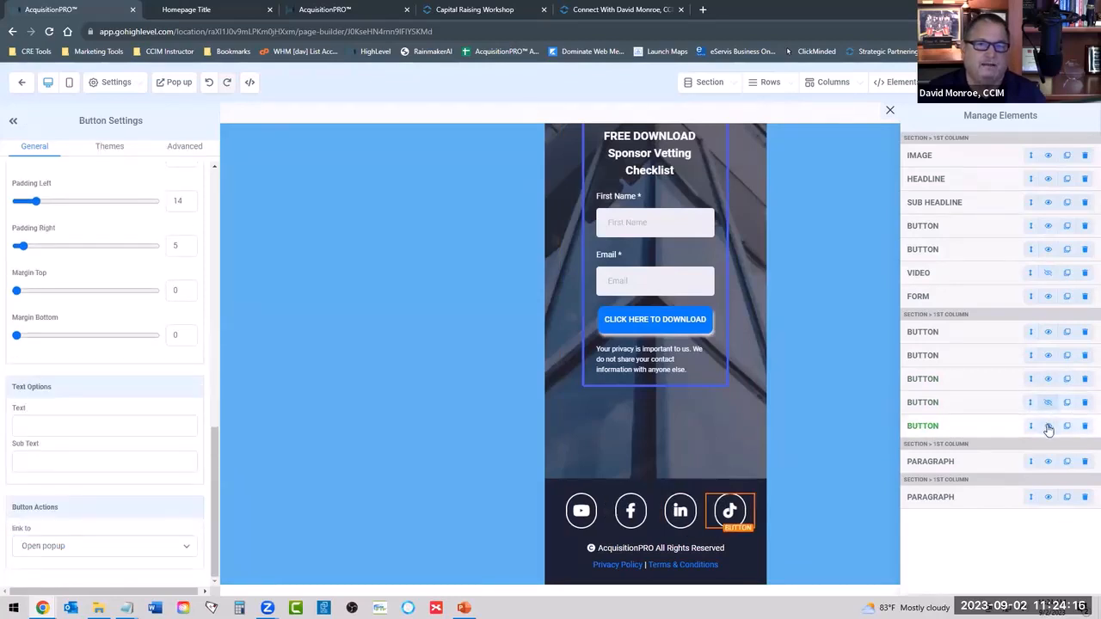
click(1048, 426)
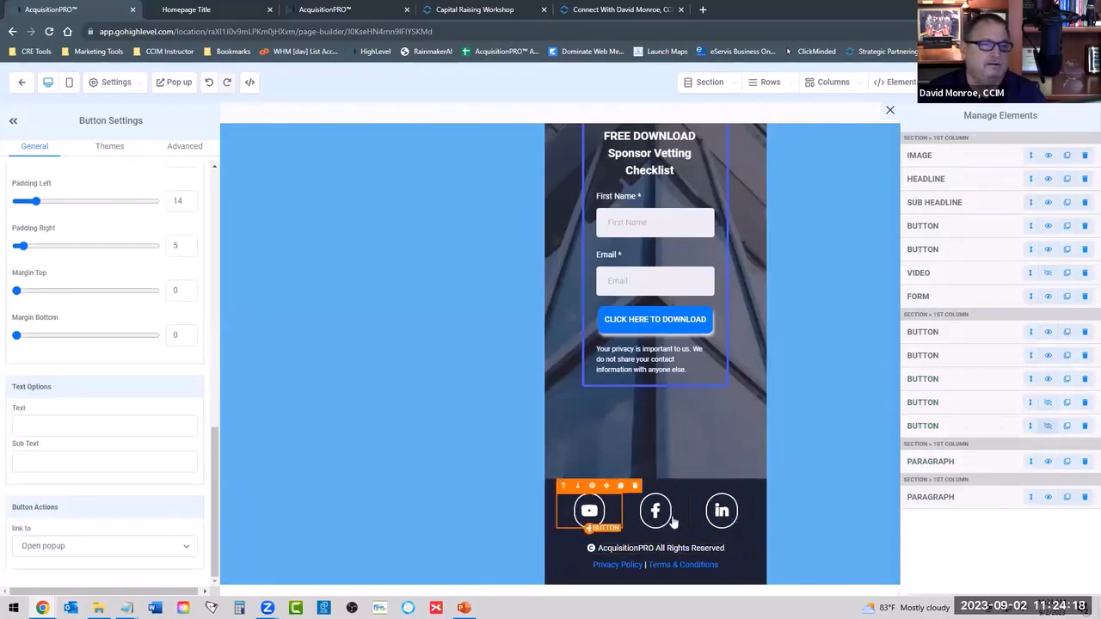
Set the footer's YouTube button to link to a website URL, and open the Facebook and LinkedIn buttons' settings.
click(589, 511)
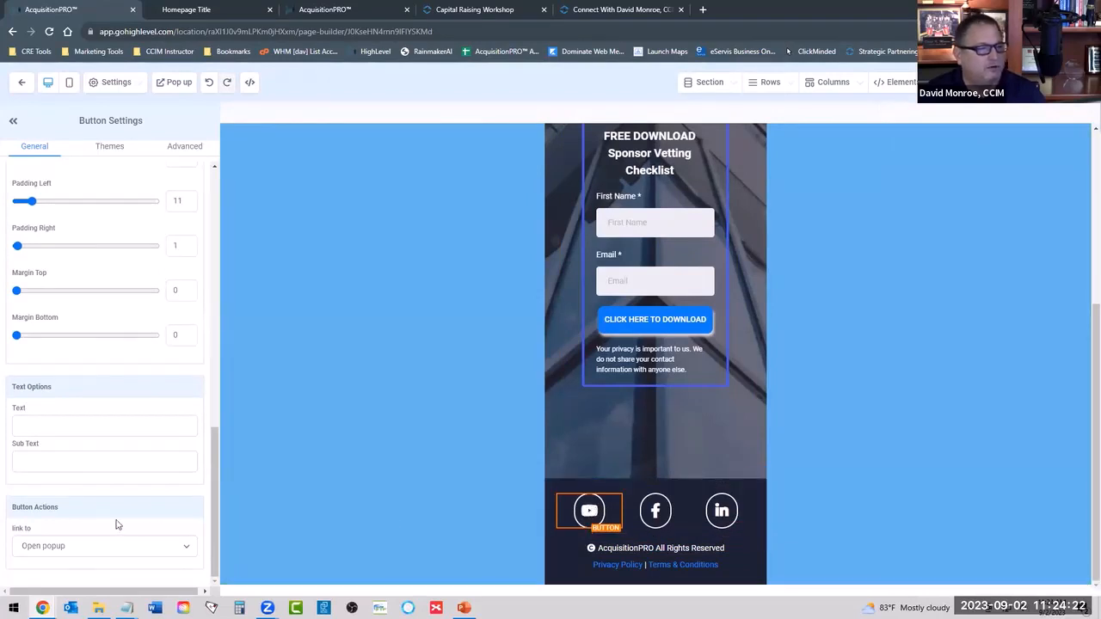
click(45, 545)
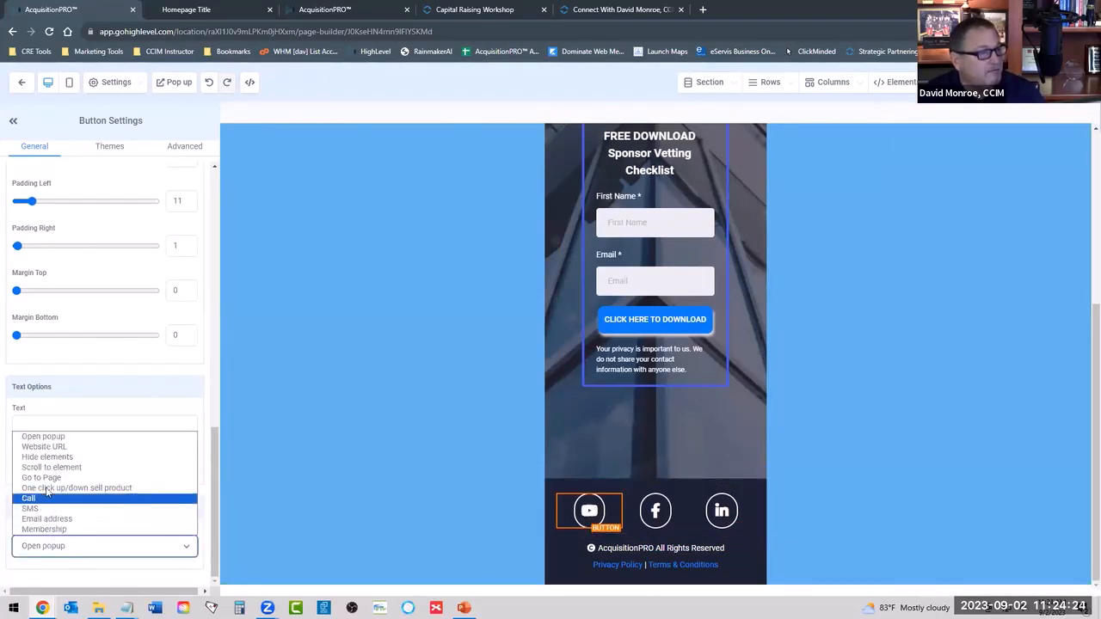
click(45, 446)
click(70, 574)
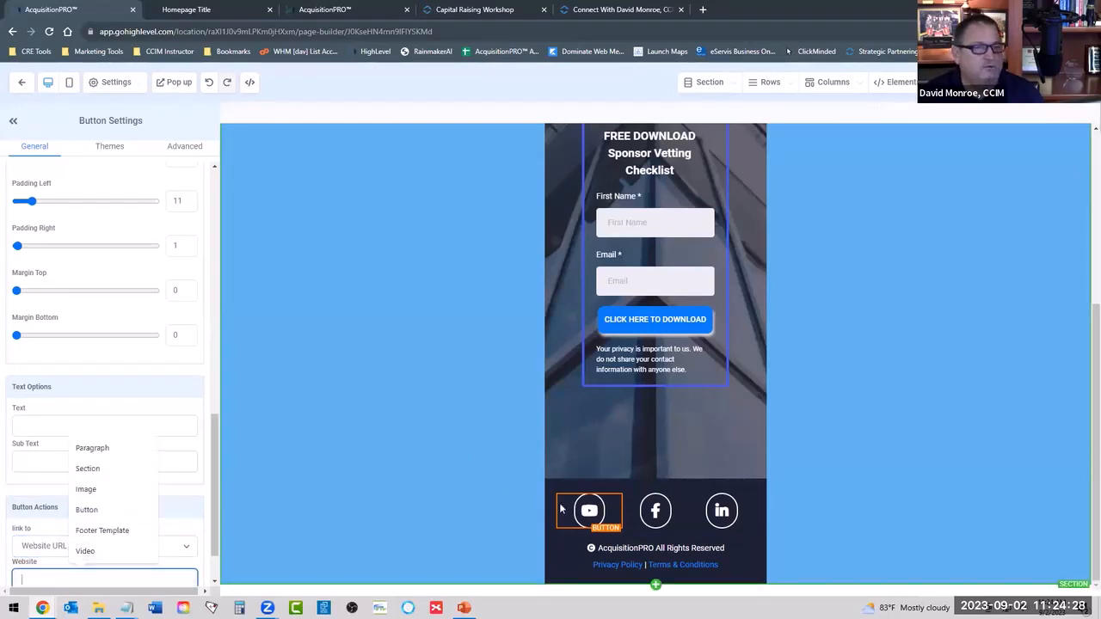
click(654, 510)
click(719, 512)
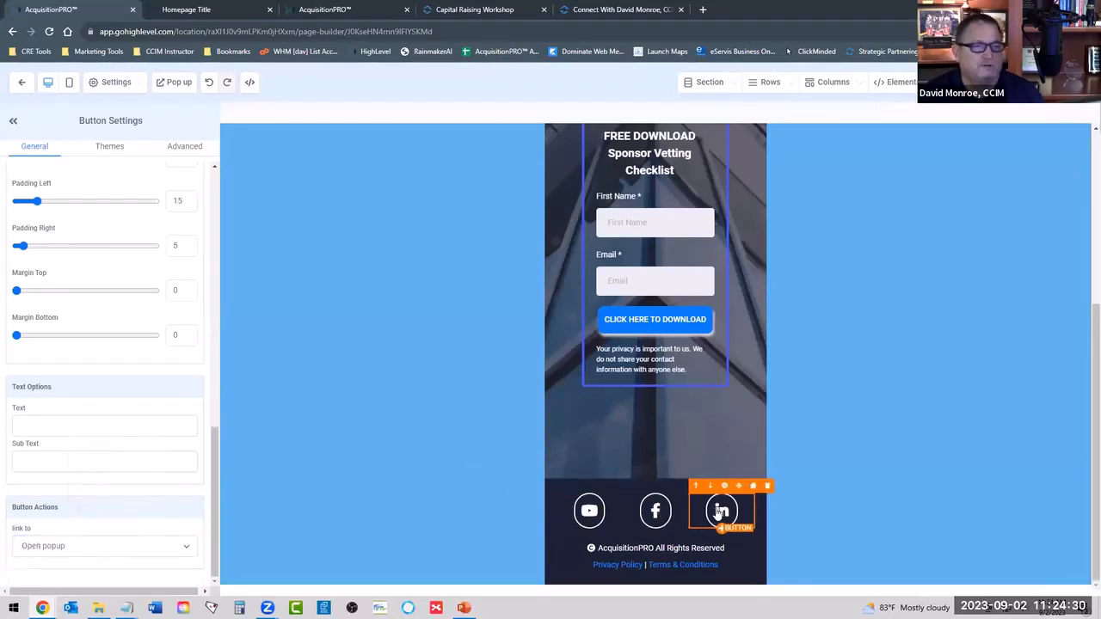
Duplicate the Send Me A Text button and change the copy's text to "Join My Free Community".
scroll(903, 420, up, 4)
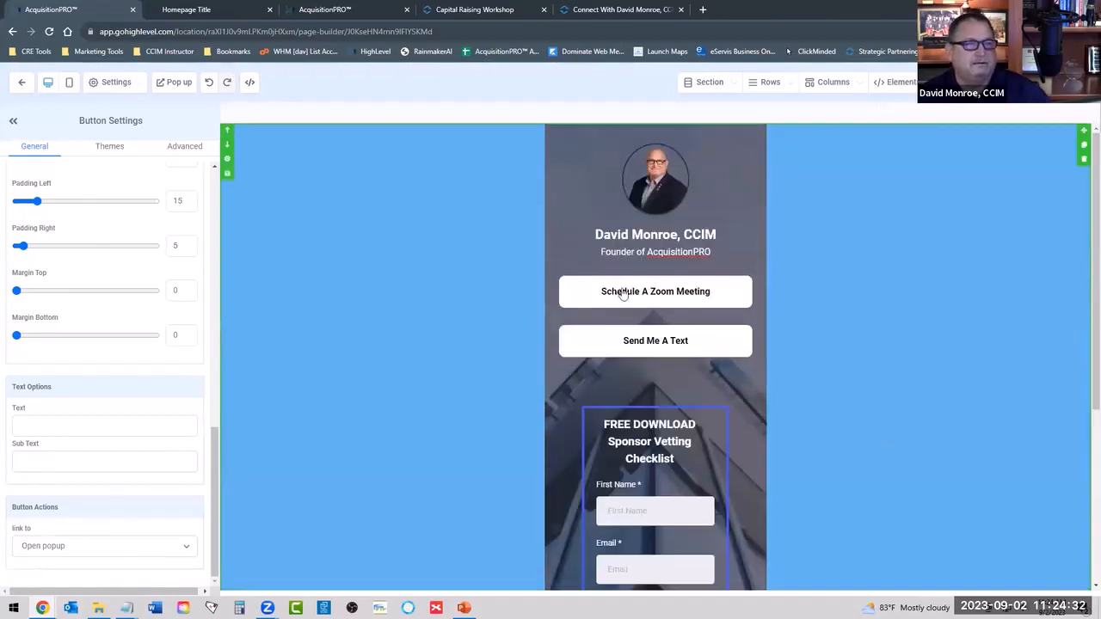
mouse_move(646, 347)
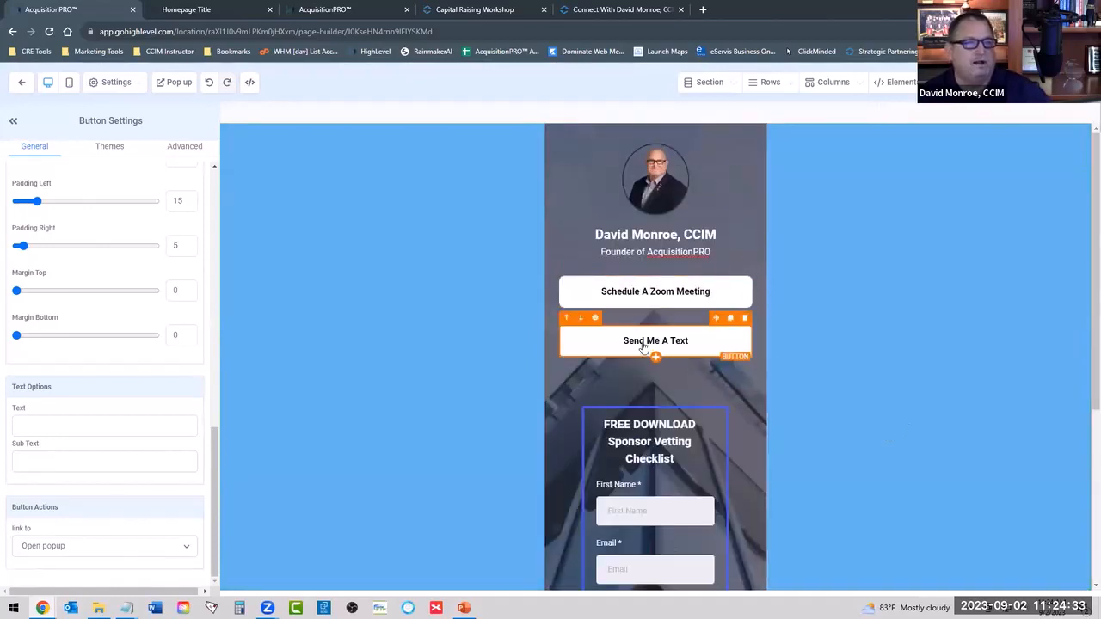
click(730, 320)
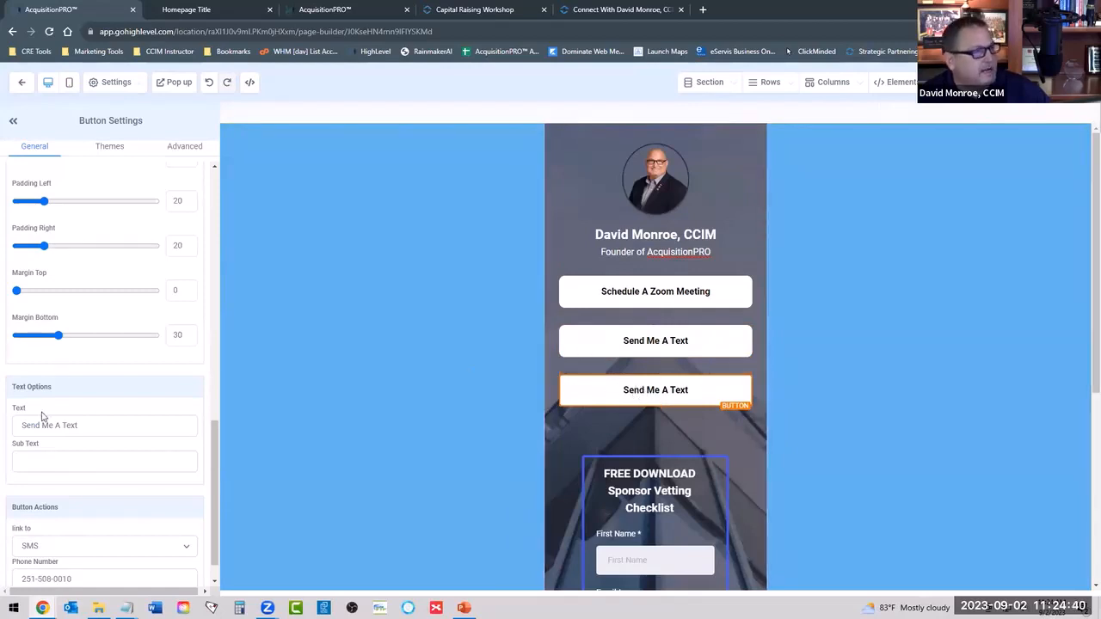
triple_click(86, 427)
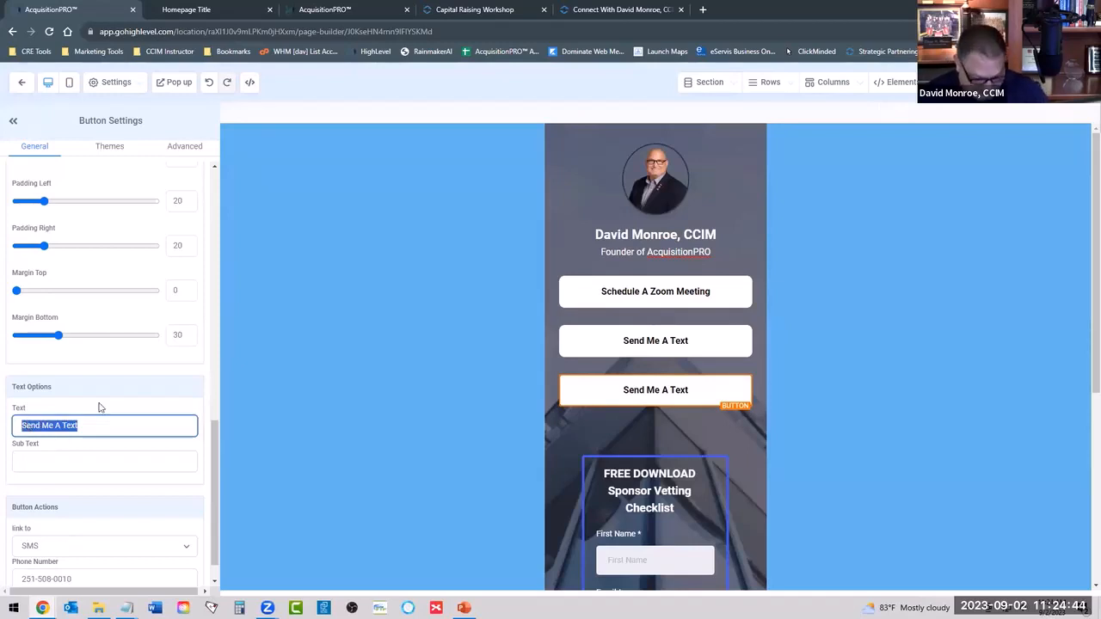
text(Join)
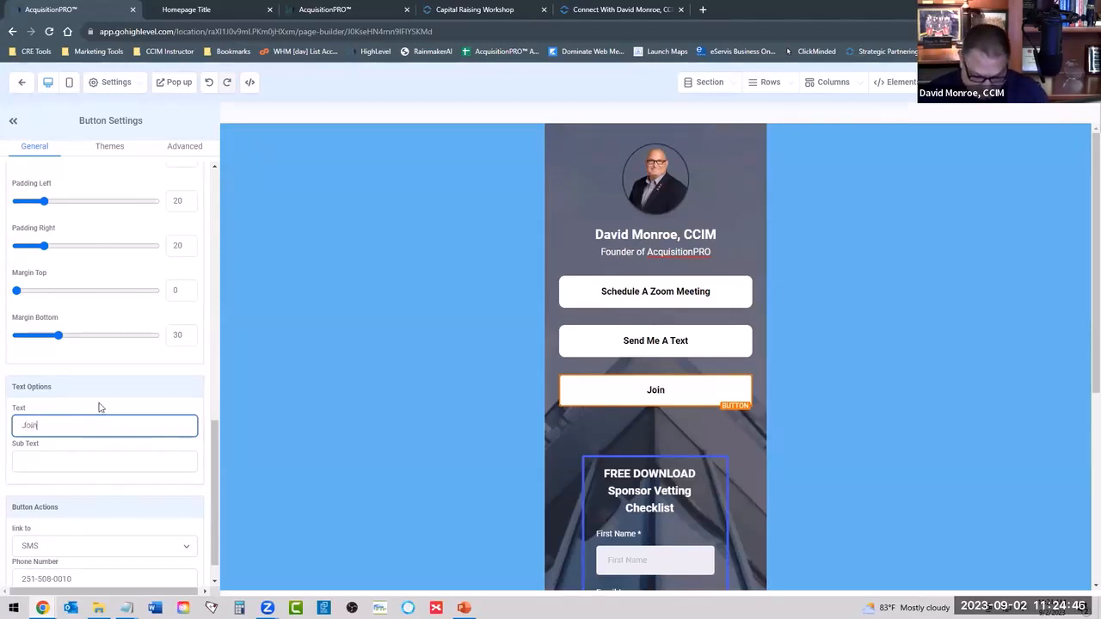
text( My)
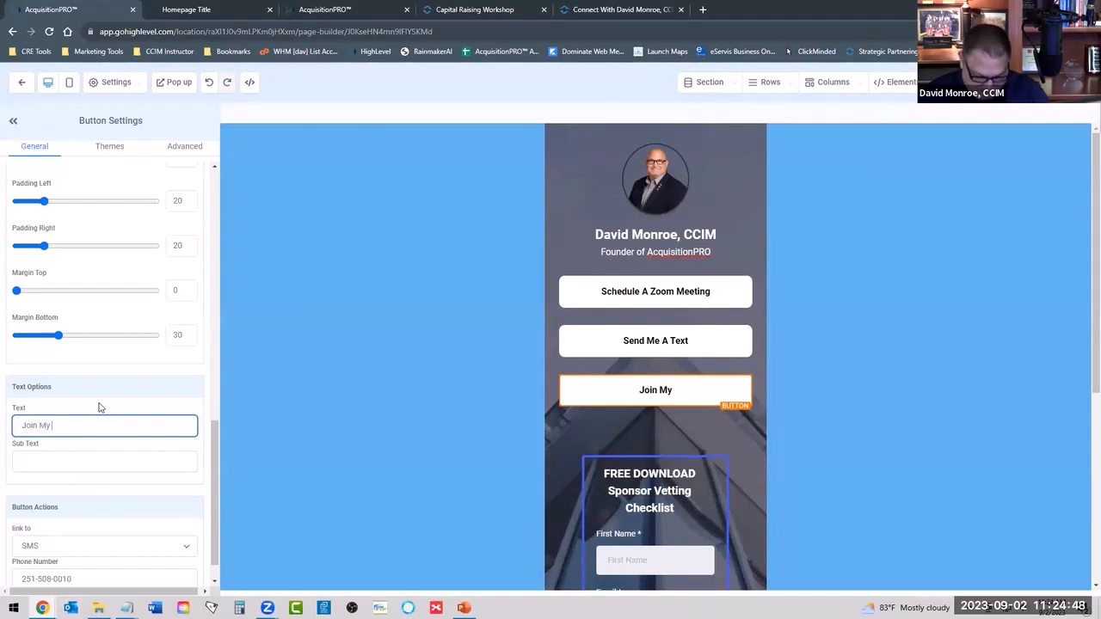
text( F)
text(Comm)
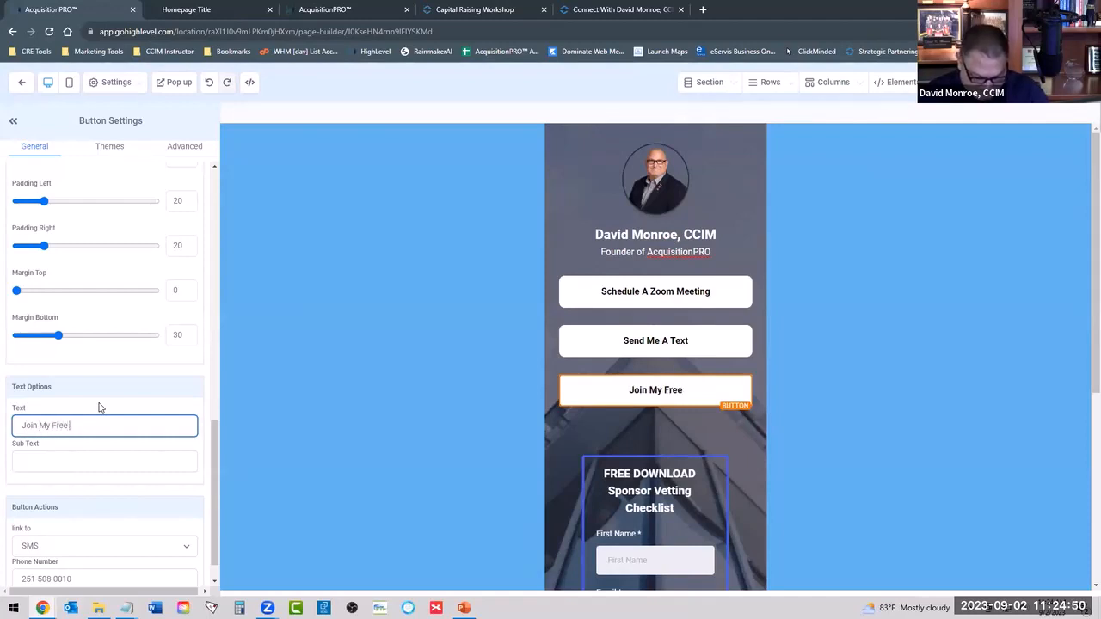
text(unity)
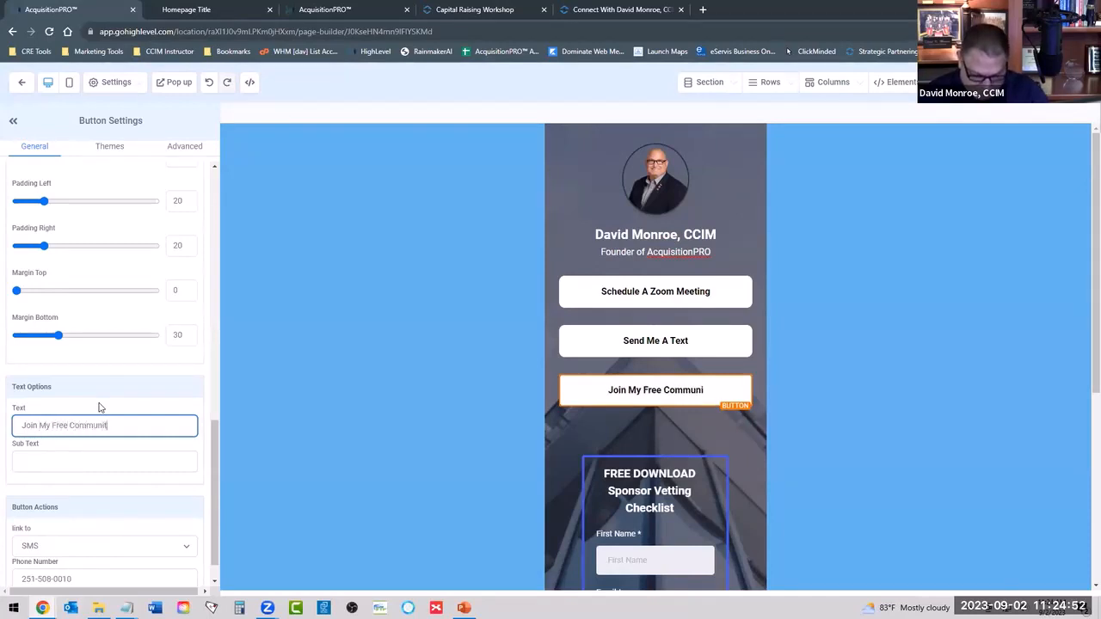
Add the sub text "Off-Market Club" to the Join My Free Community button.
click(92, 462)
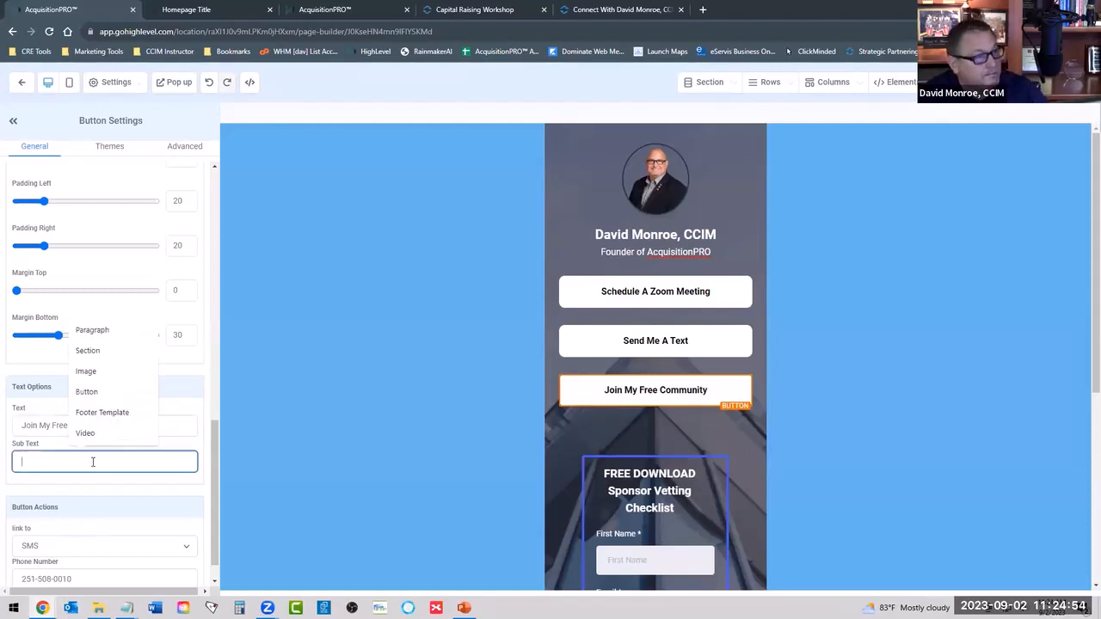
text(Off-)
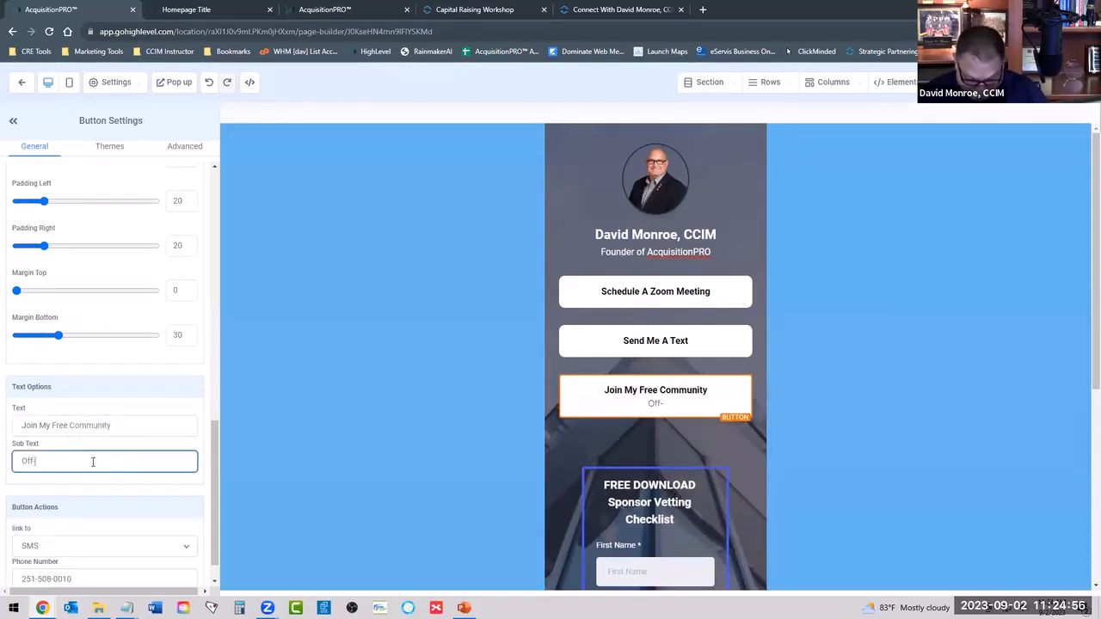
text(Market Club)
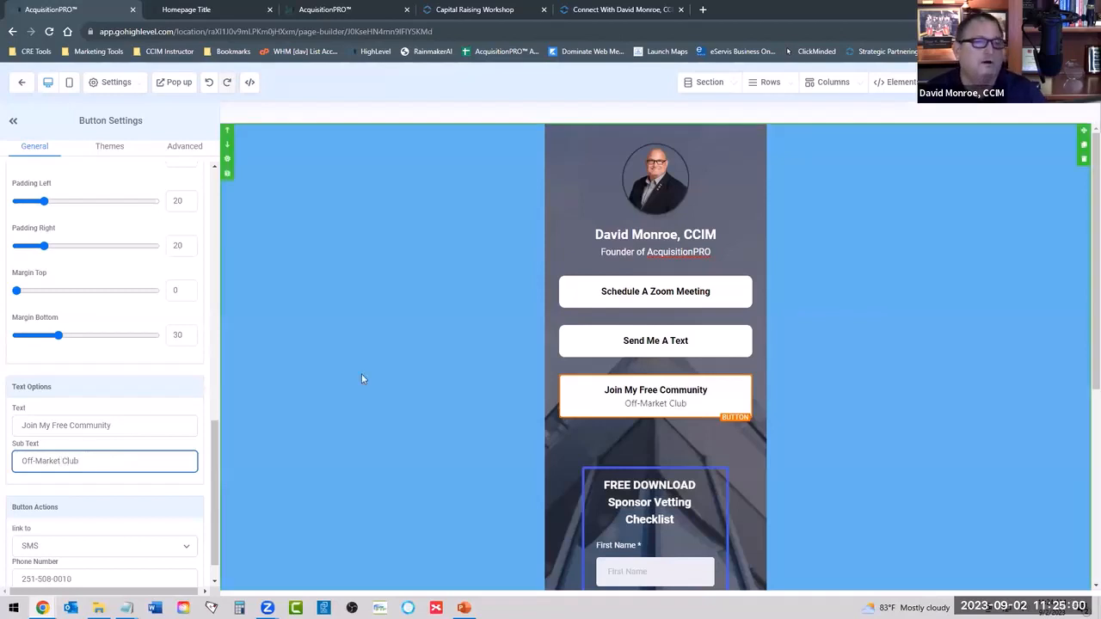
click(842, 323)
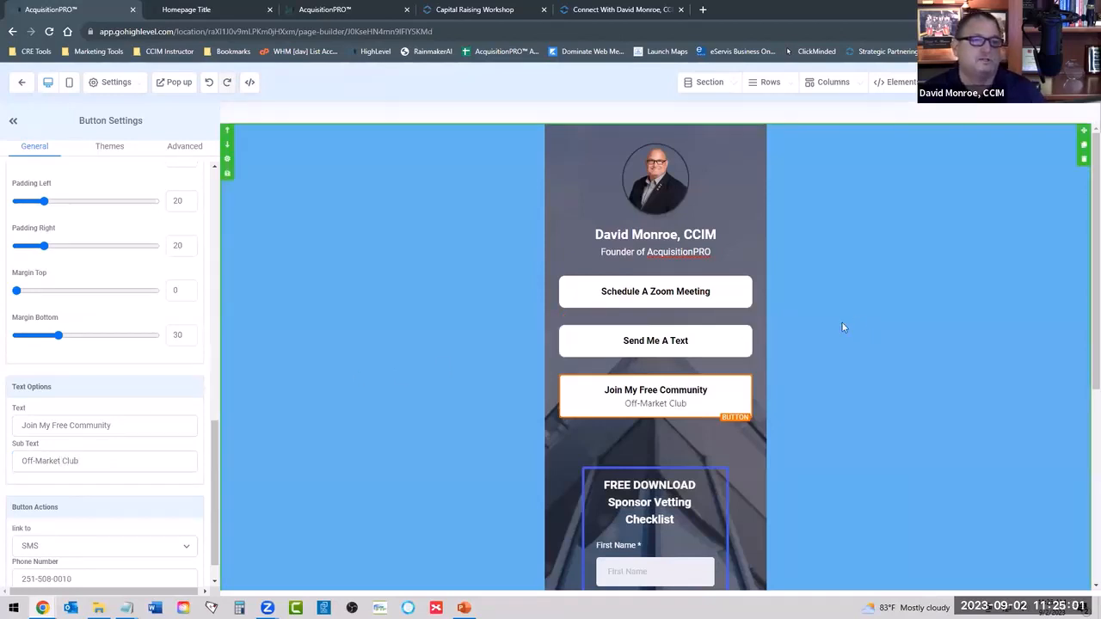
Set the Join My Free Community button's border radius to 20px.
click(623, 394)
scroll(107, 392, up, 5)
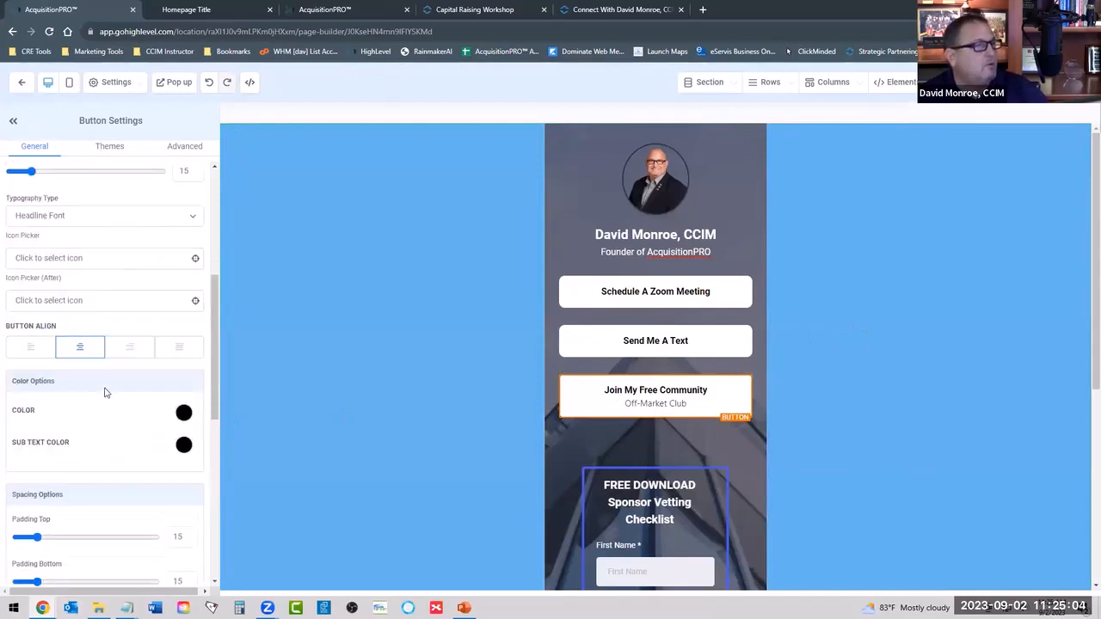
scroll(86, 396, down, 2)
scroll(63, 398, up, 4)
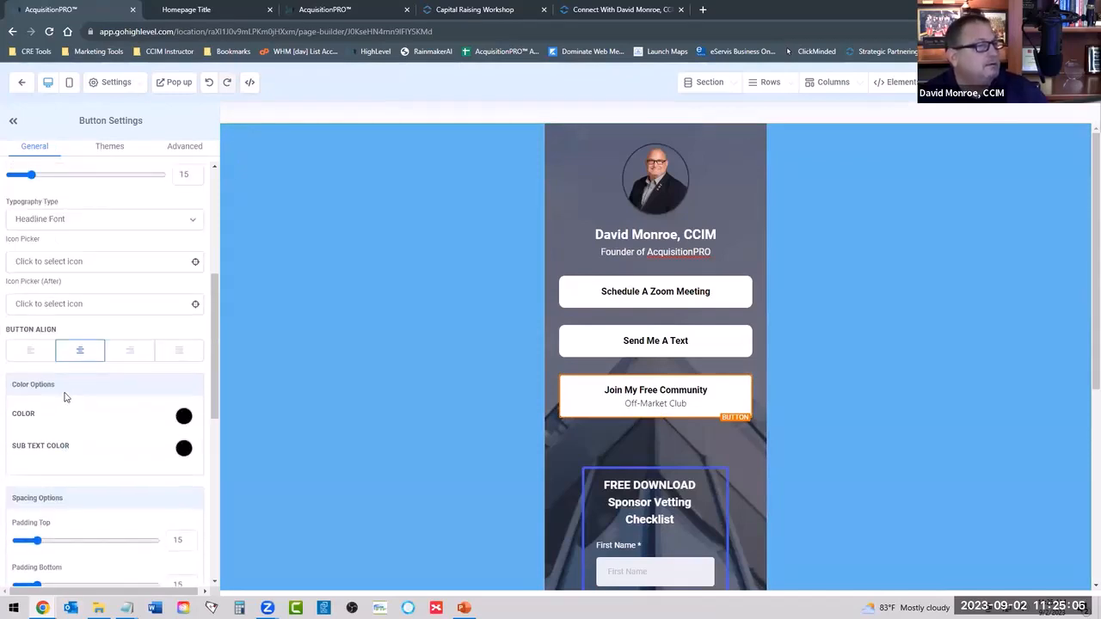
scroll(69, 331, up, 2)
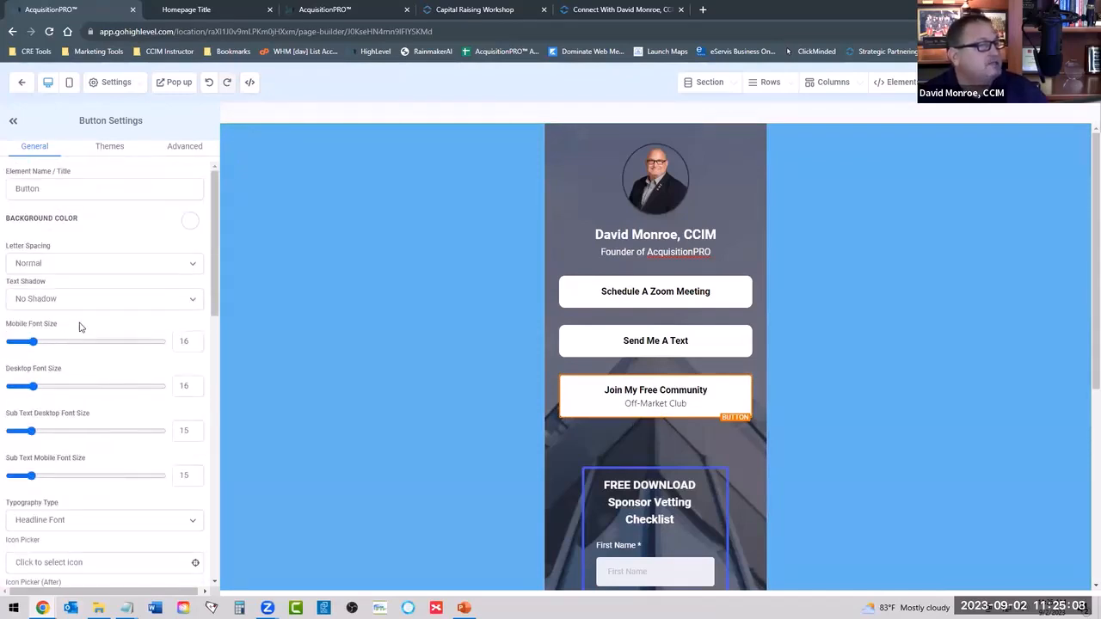
click(176, 151)
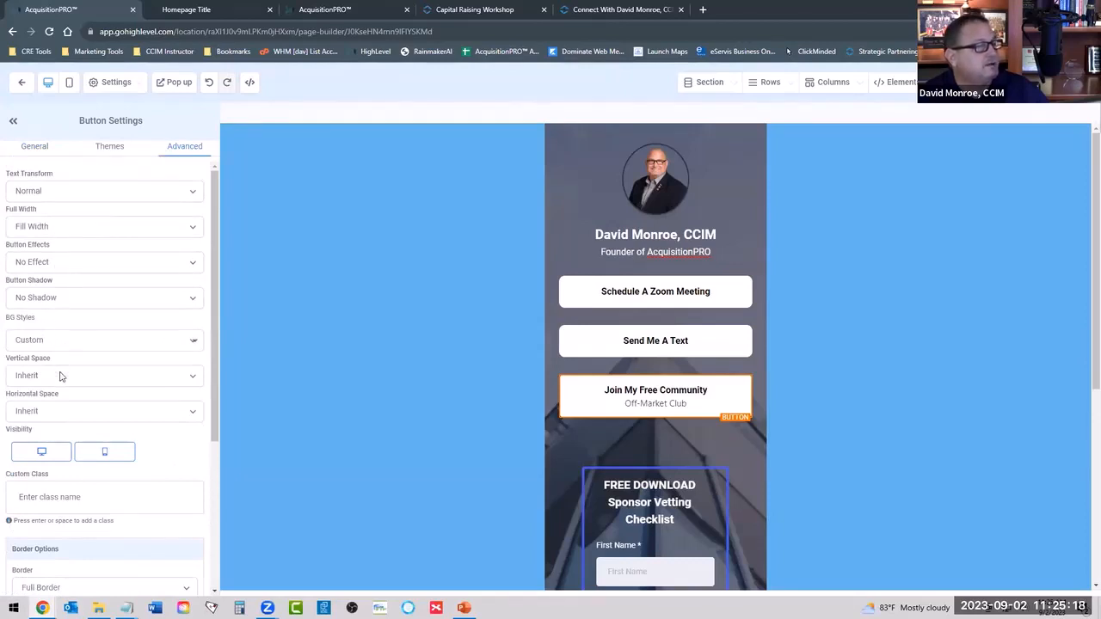
scroll(98, 373, down, 3)
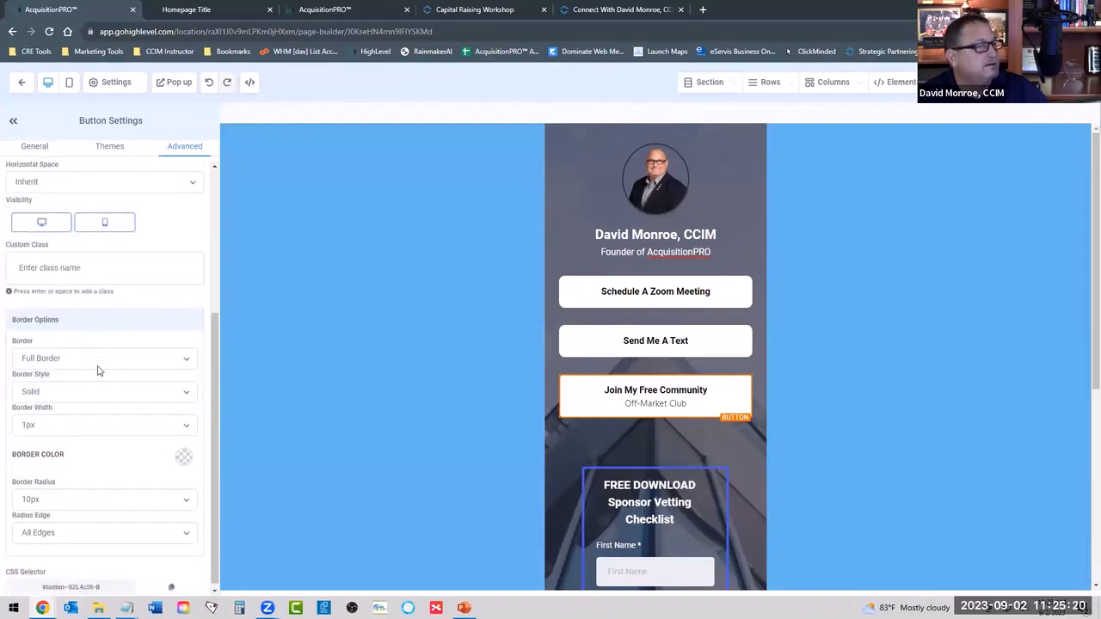
click(69, 497)
click(58, 419)
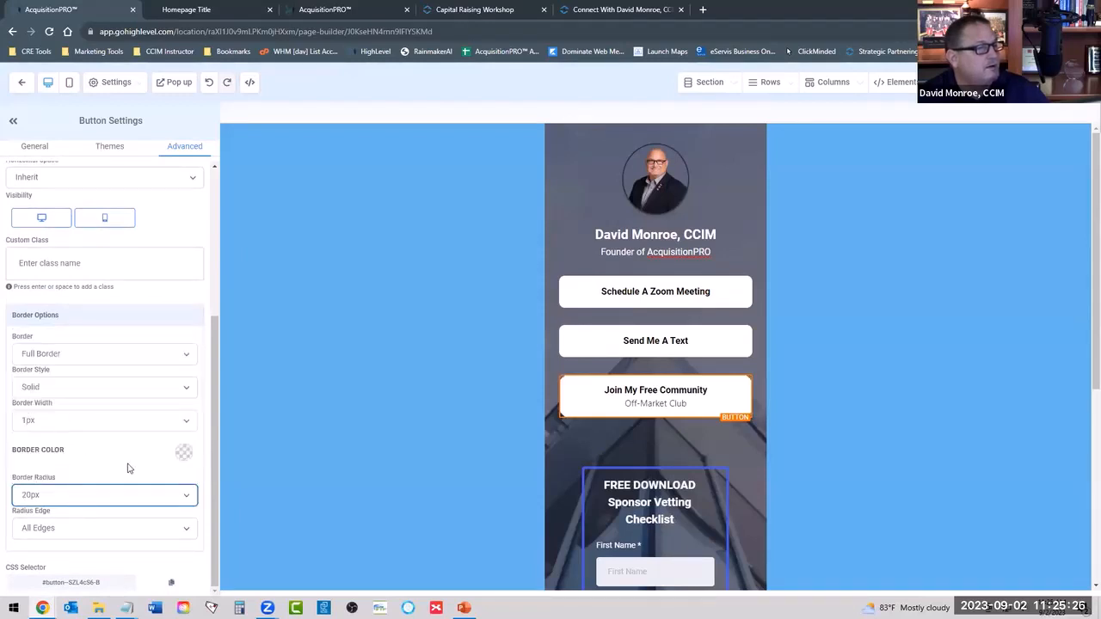
click(951, 340)
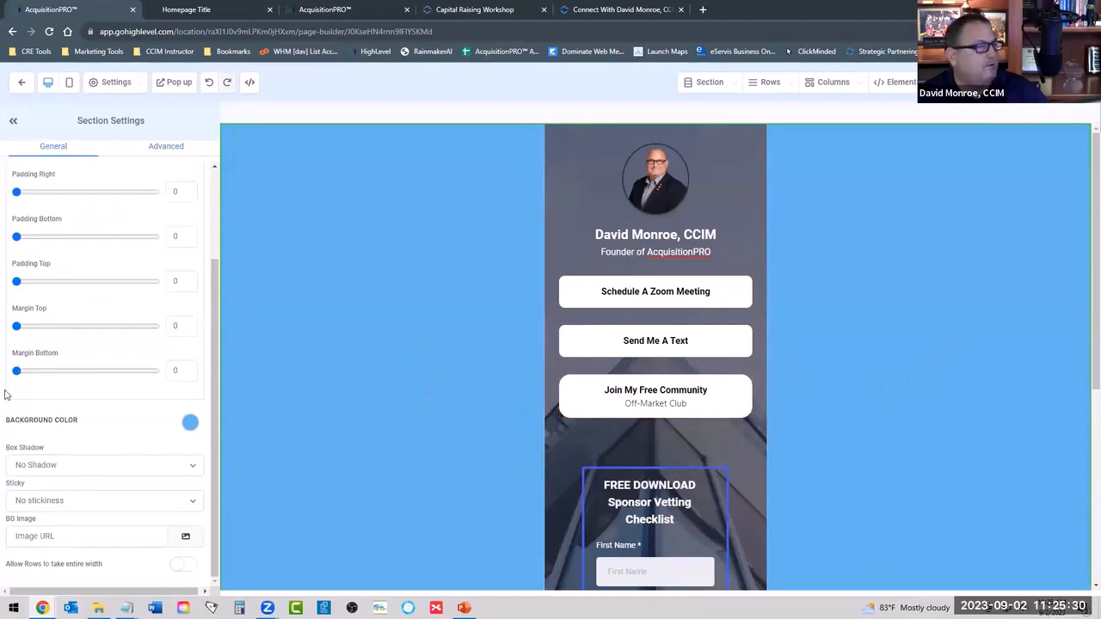
Set the Join My Free Community button's border width to 3px and open its border color choices.
click(600, 379)
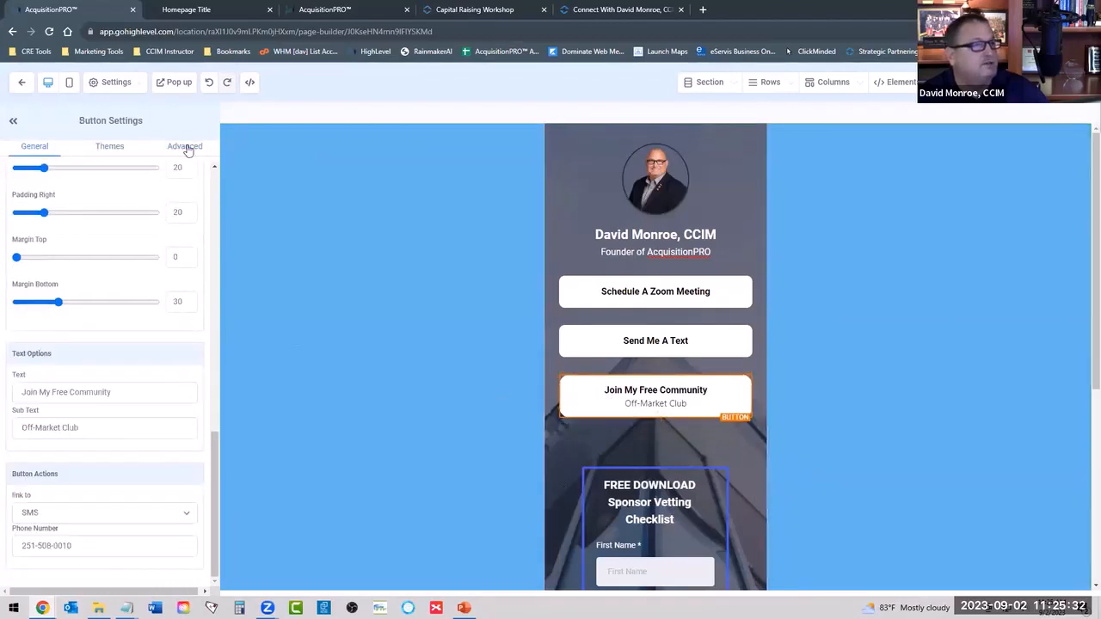
click(185, 146)
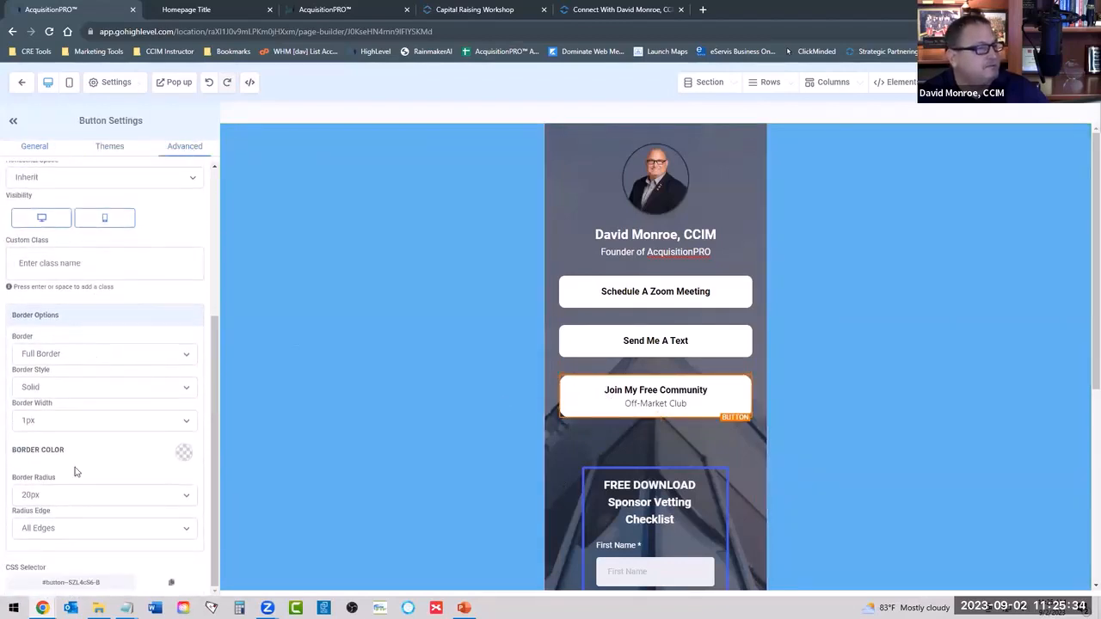
scroll(94, 361, up, 3)
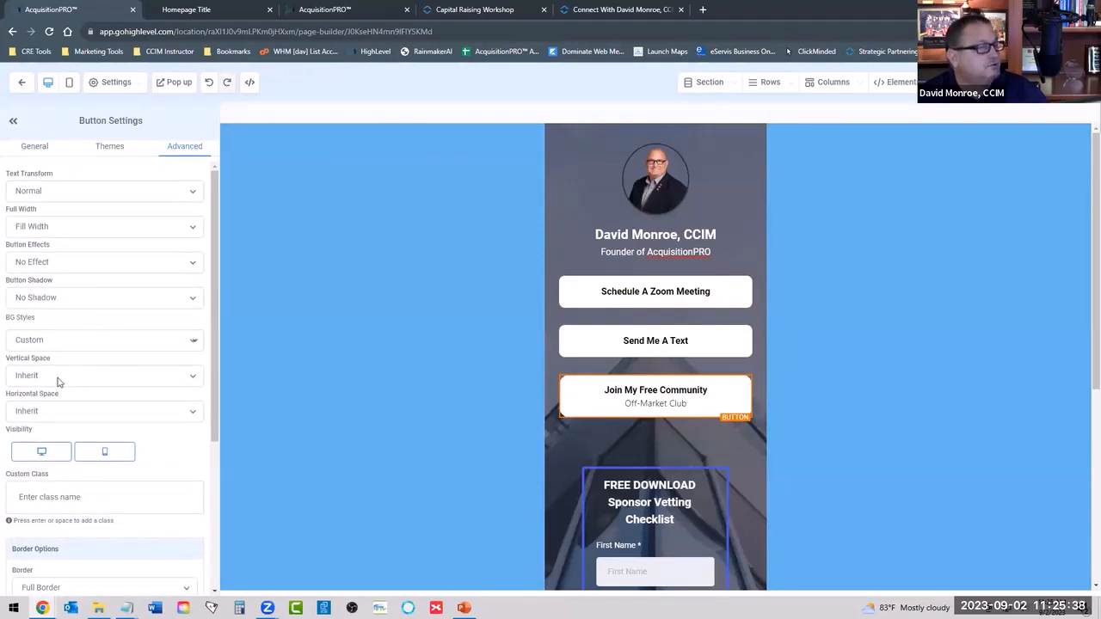
scroll(52, 378, down, 3)
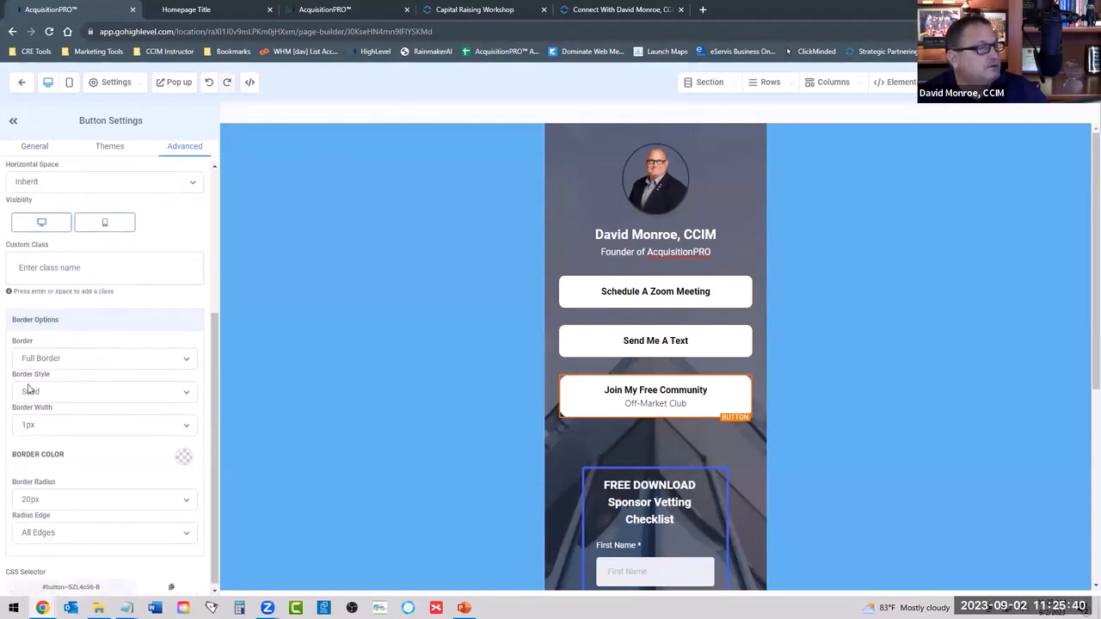
click(39, 430)
click(34, 462)
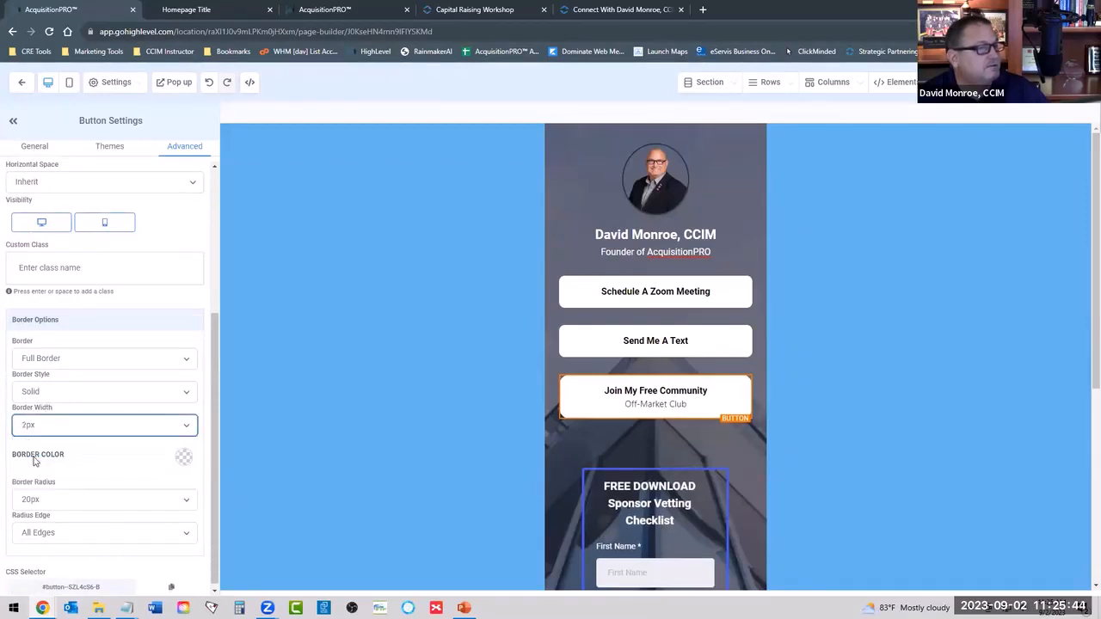
click(42, 430)
click(90, 462)
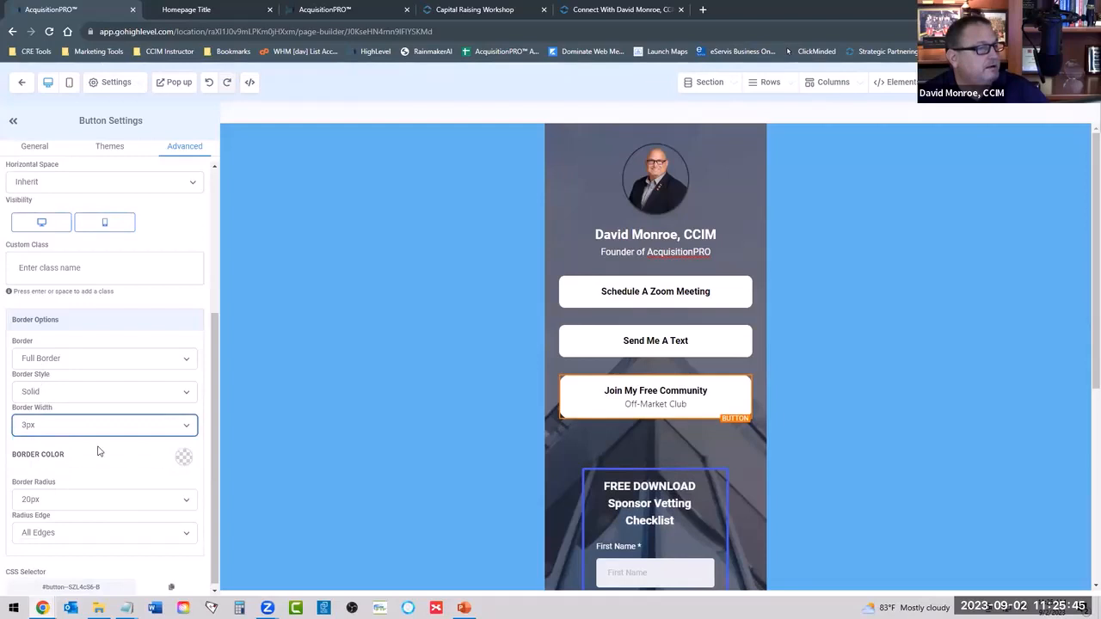
click(182, 457)
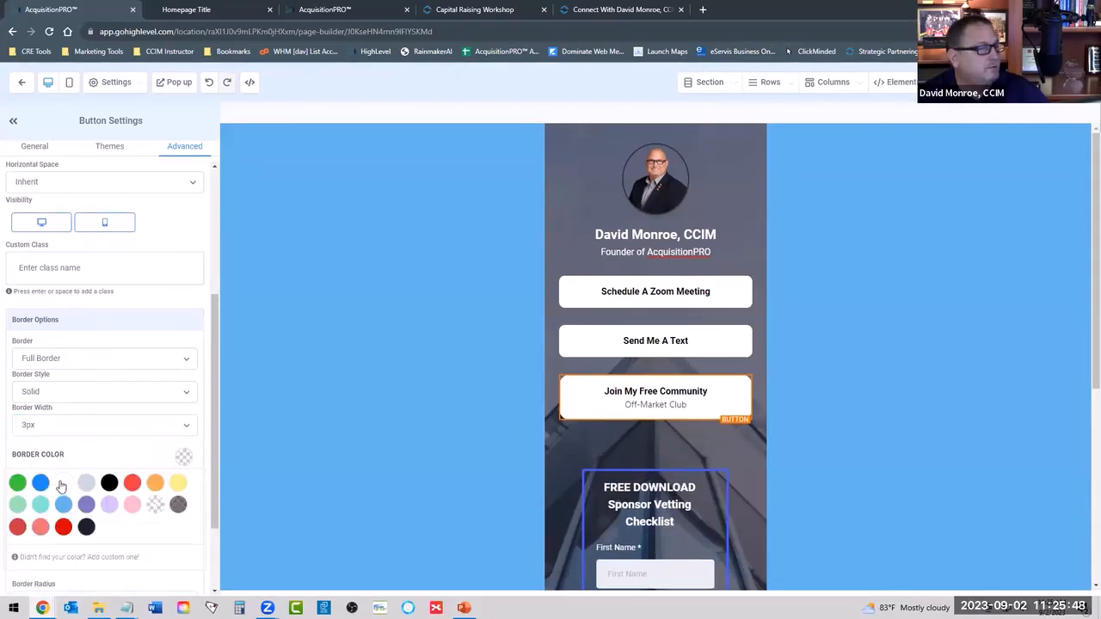
click(388, 365)
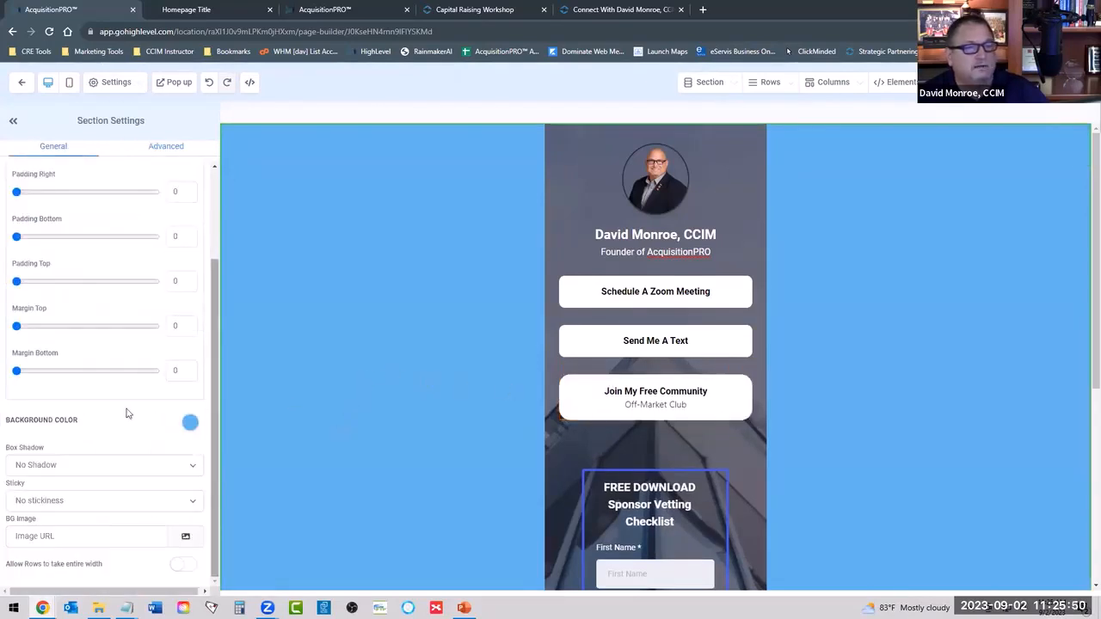
Try black as the background color of the page's main section and restore the light blue.
click(189, 422)
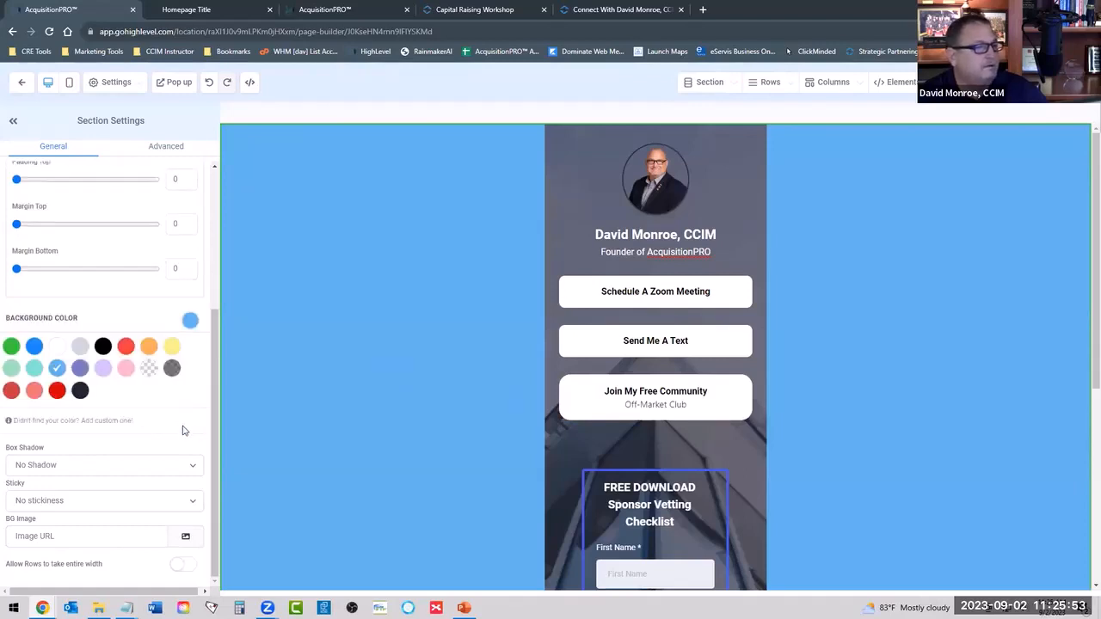
click(102, 346)
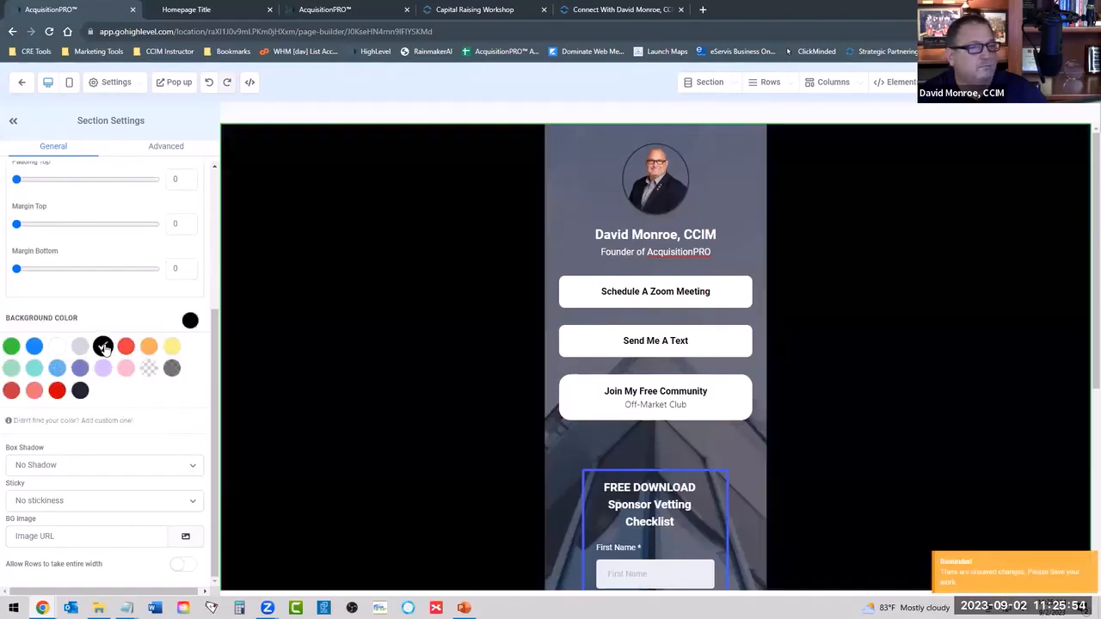
click(57, 368)
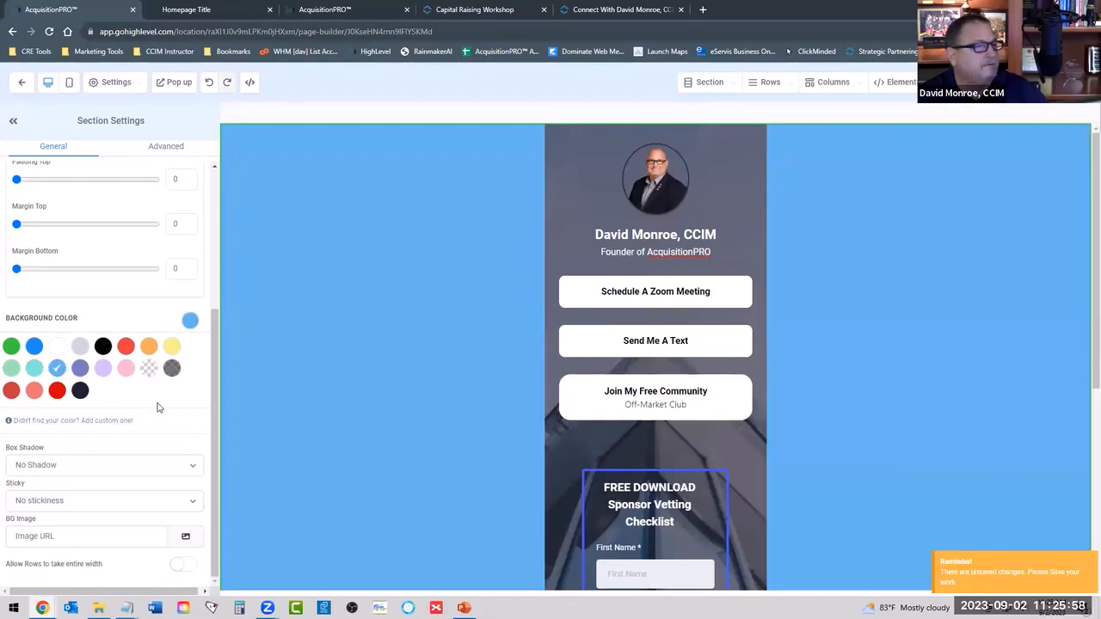
scroll(158, 407, up, 4)
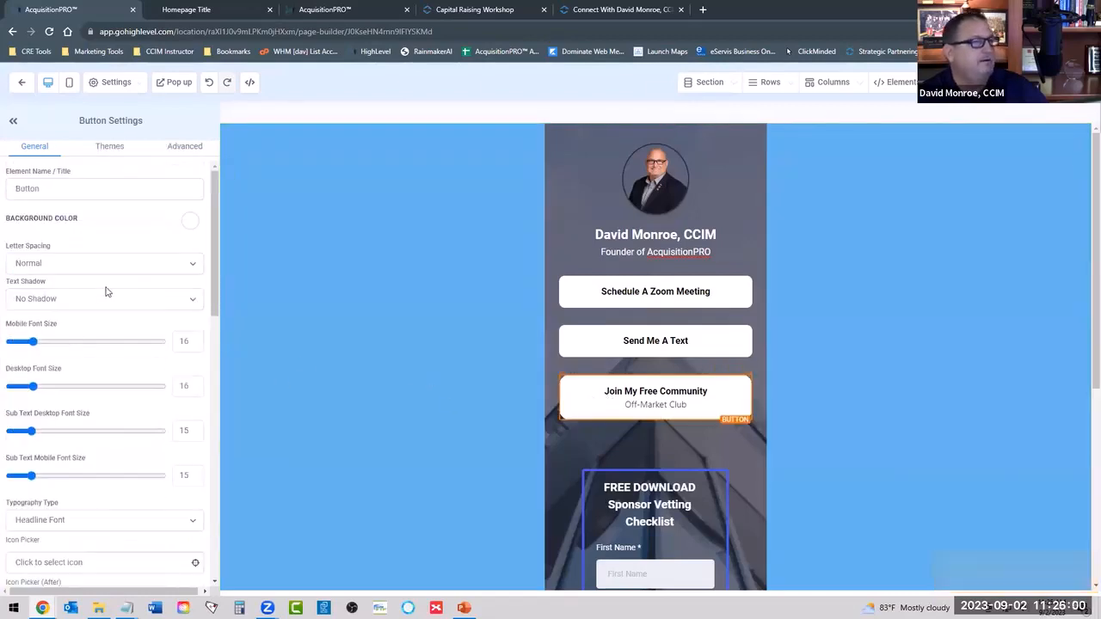
Set the Join My Free Community button's background color to light gray.
scroll(107, 290, down, 4)
scroll(106, 291, up, 4)
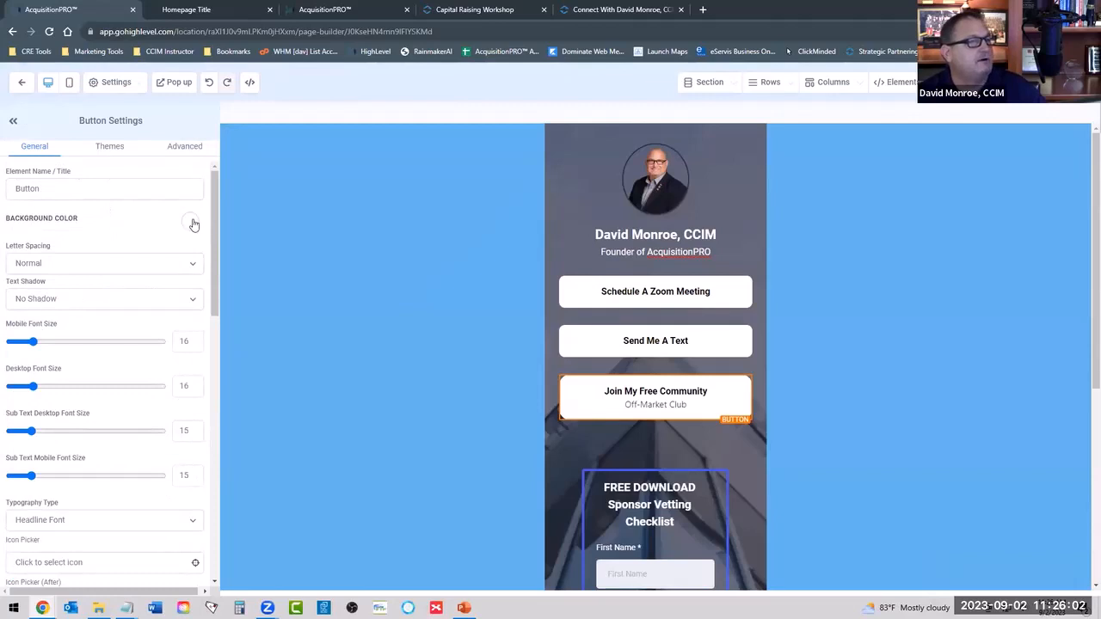
click(190, 221)
click(82, 246)
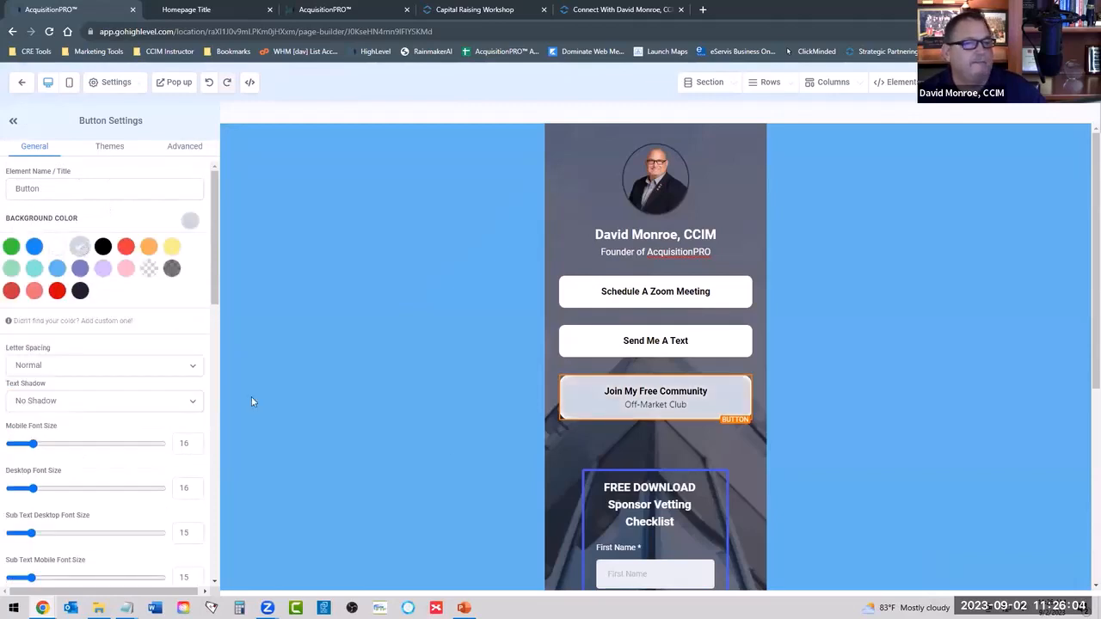
click(882, 327)
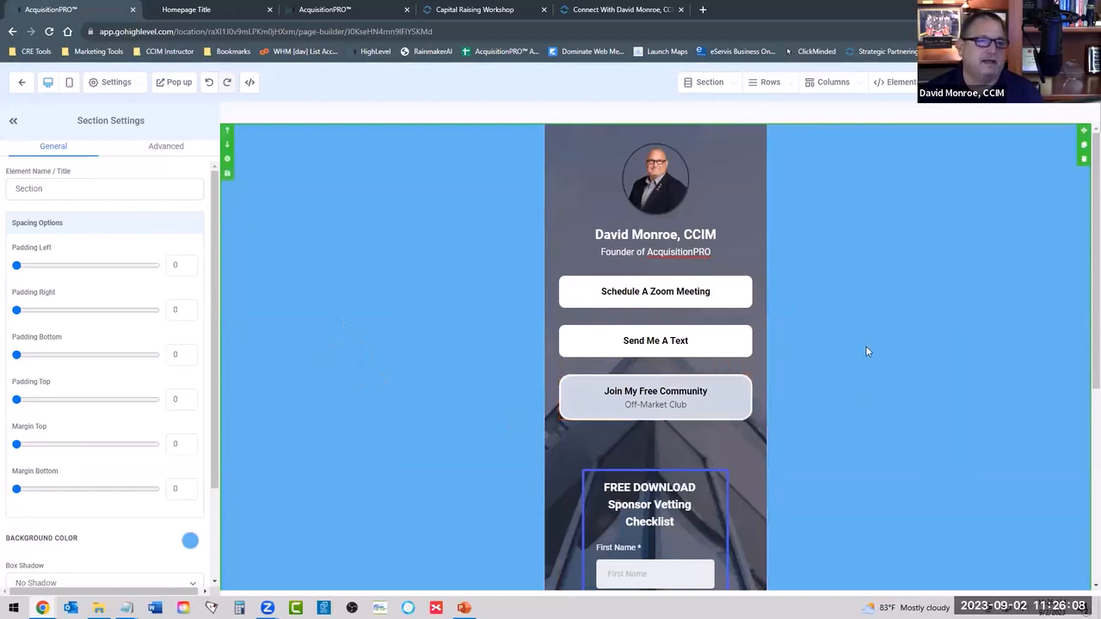
Review the Connect With... page from top to bottom and compare it with the Homepage Title preview.
scroll(865, 316, down, 5)
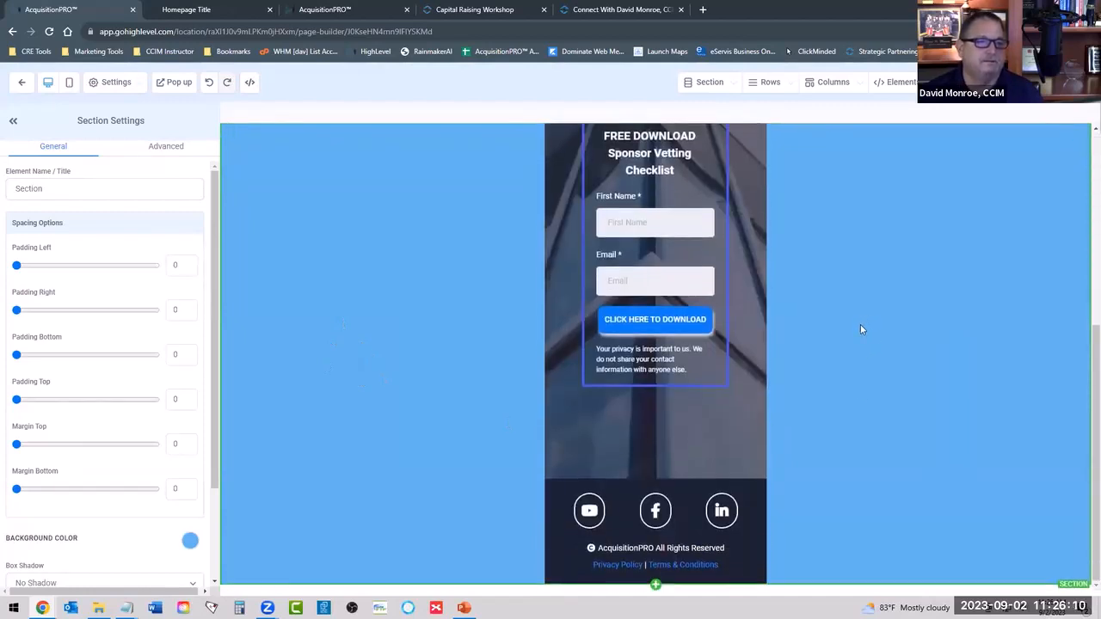
scroll(860, 324, up, 5)
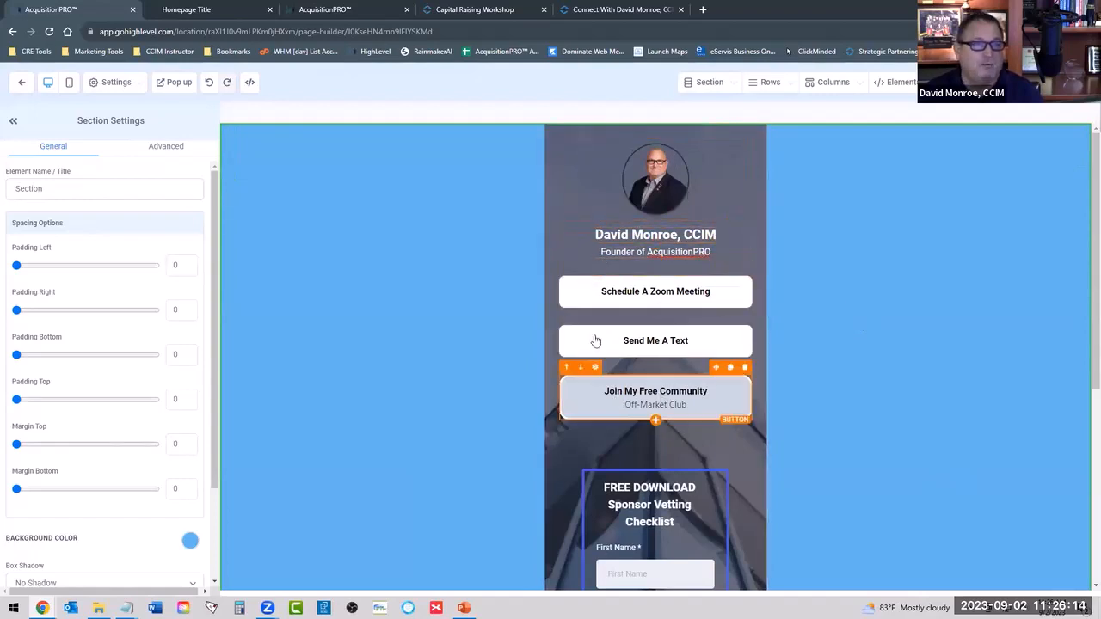
scroll(599, 391, down, 5)
scroll(597, 388, up, 5)
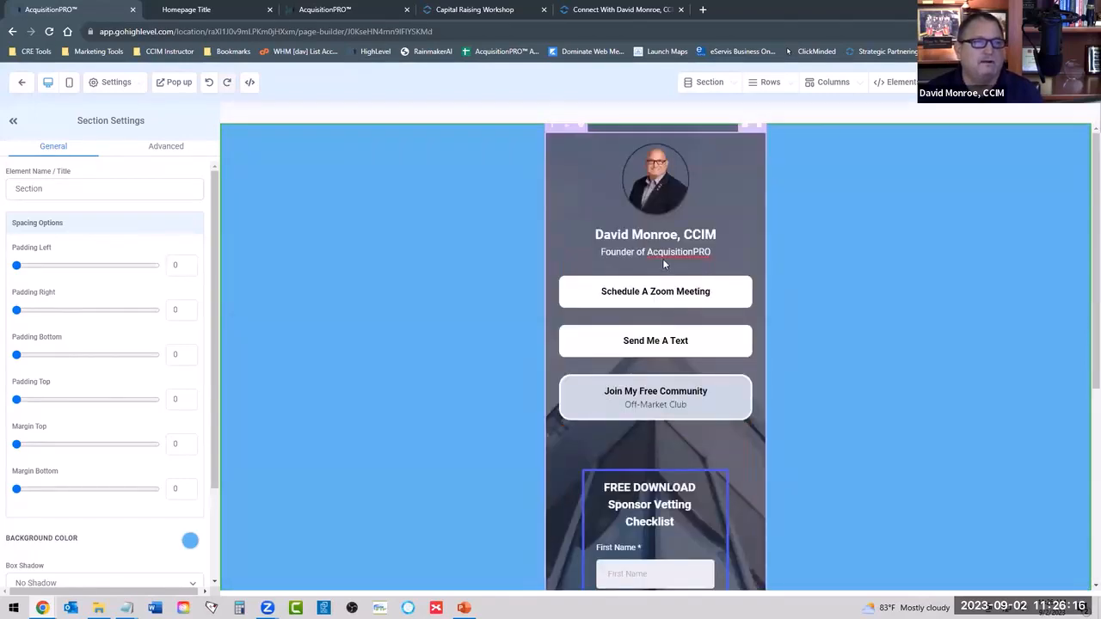
click(221, 11)
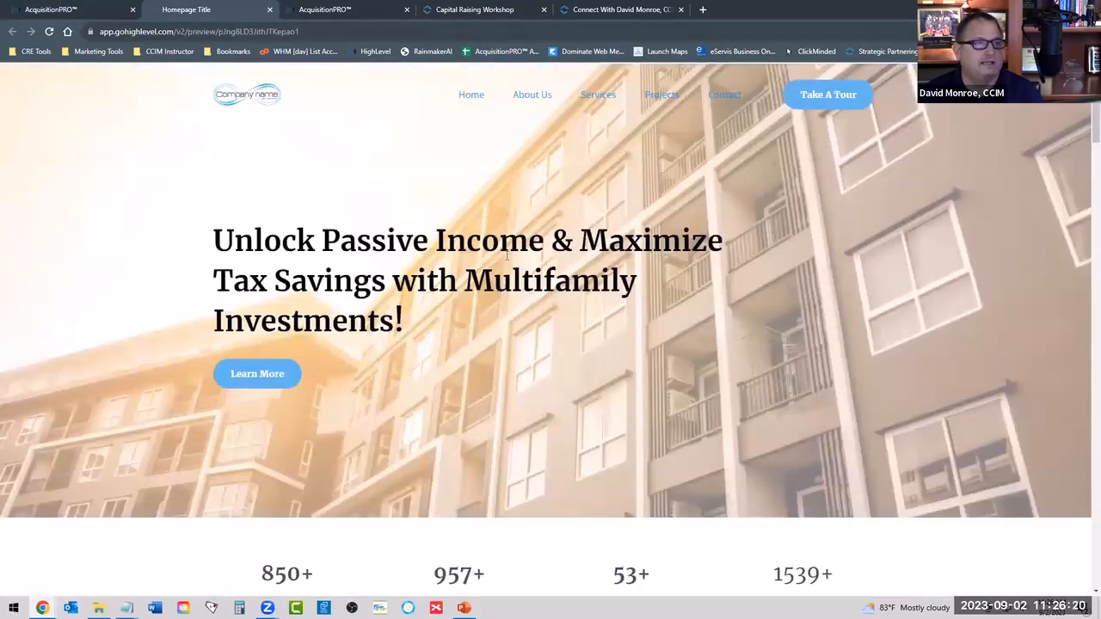
click(103, 13)
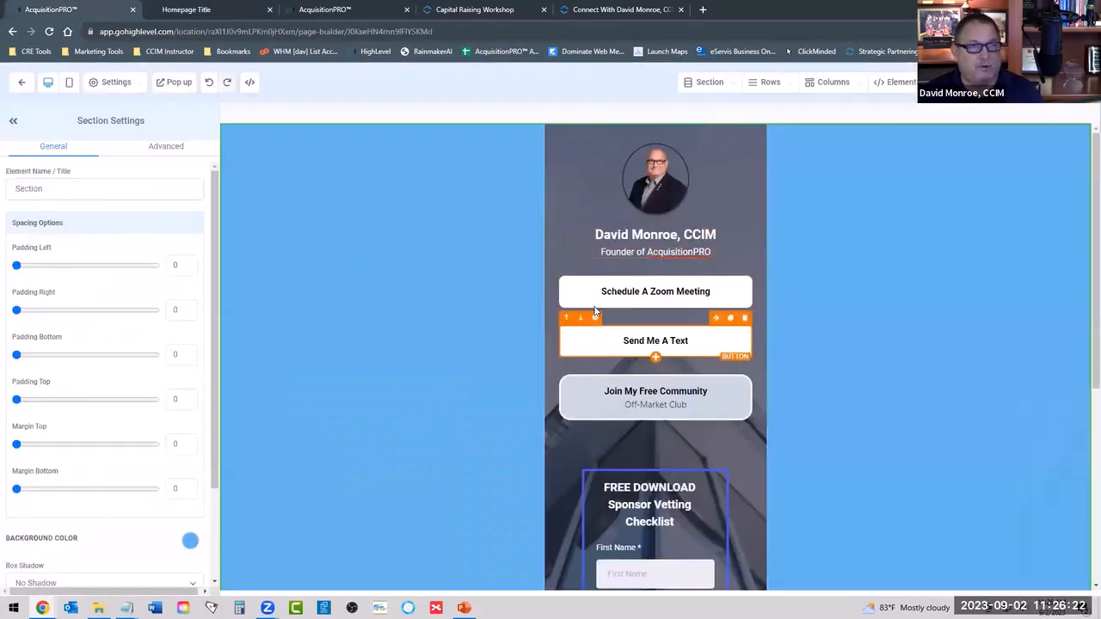
click(174, 12)
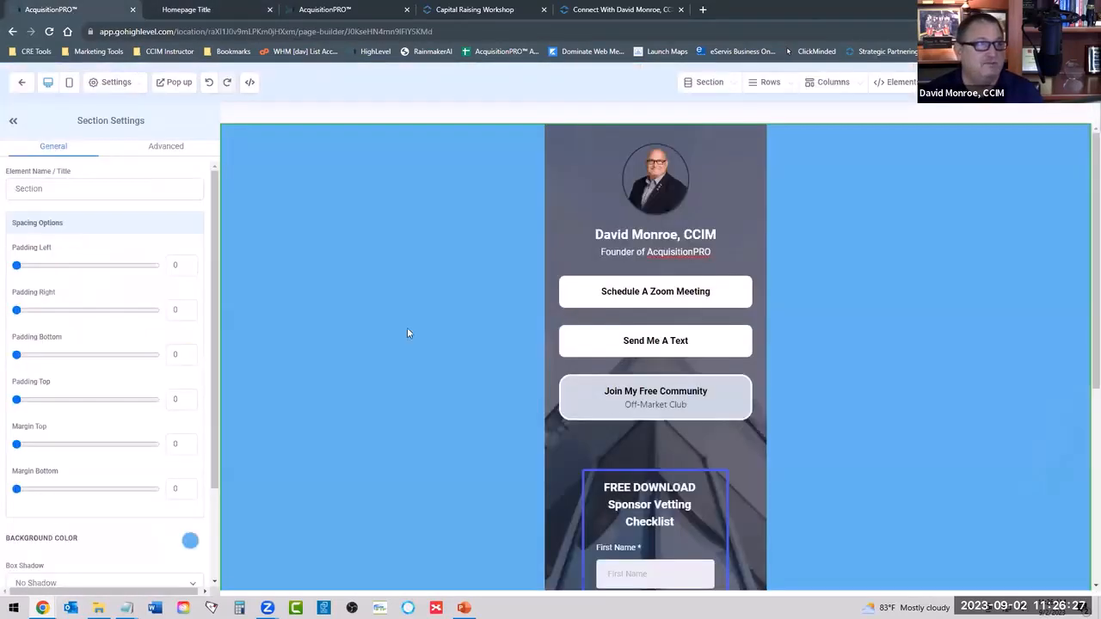
click(72, 9)
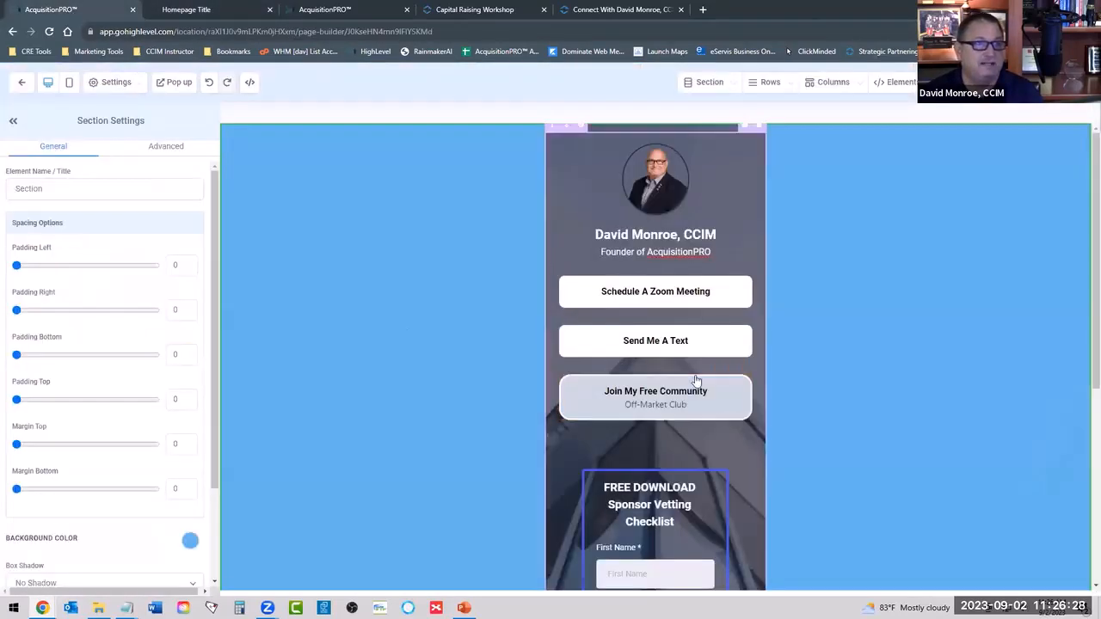
scroll(696, 404, down, 3)
scroll(694, 463, up, 5)
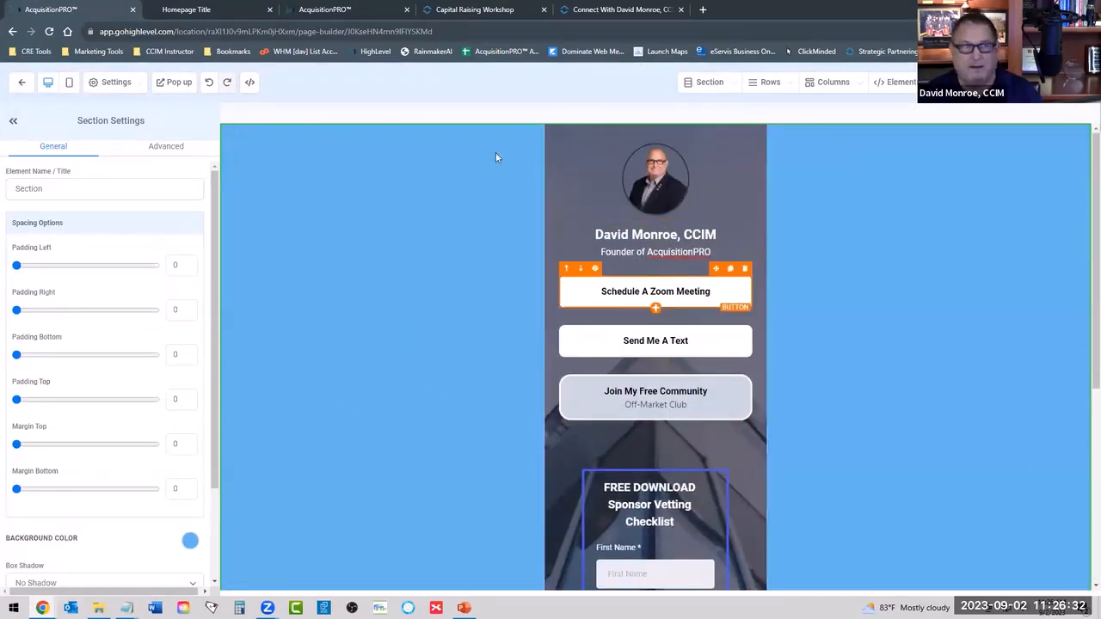
Leave the page builder without saving and check the Privacy Policy page's name and path settings.
click(23, 82)
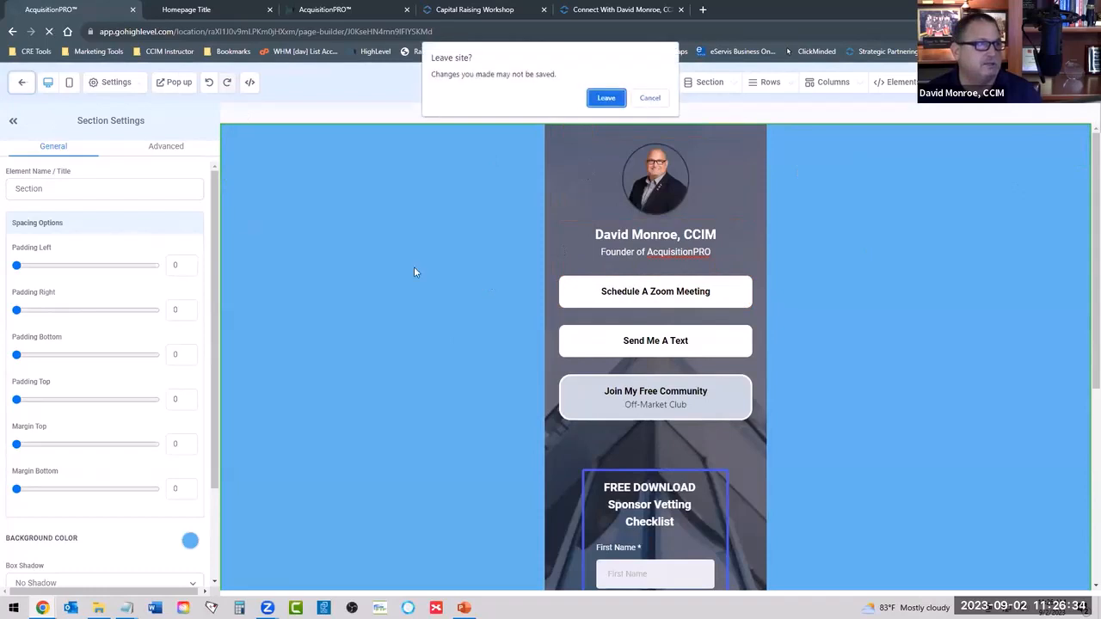
click(610, 97)
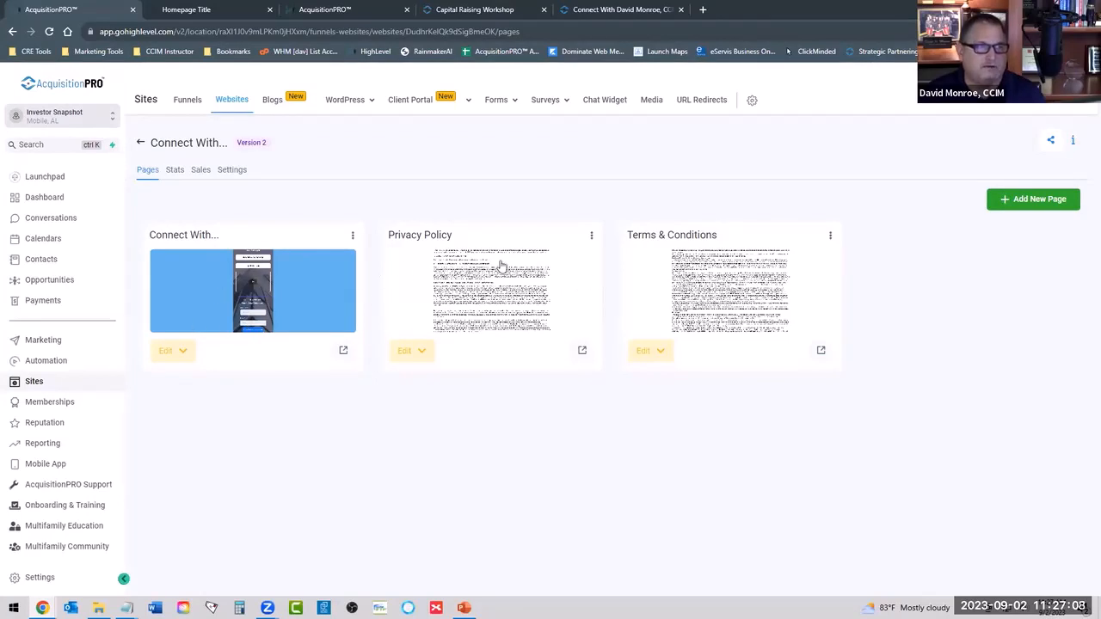
click(591, 235)
click(541, 258)
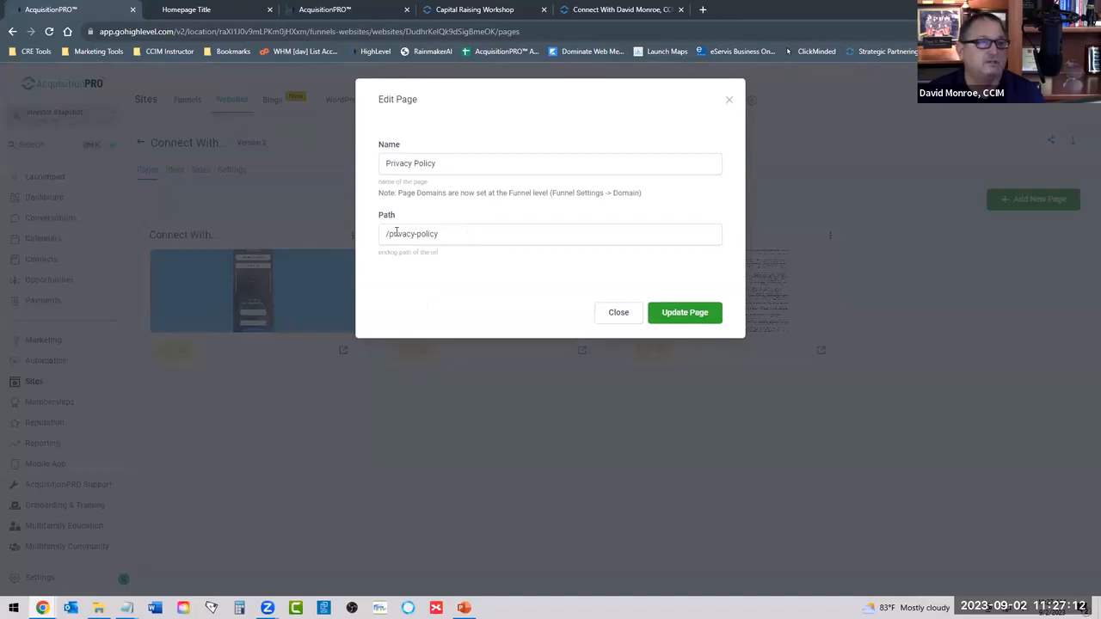
click(607, 315)
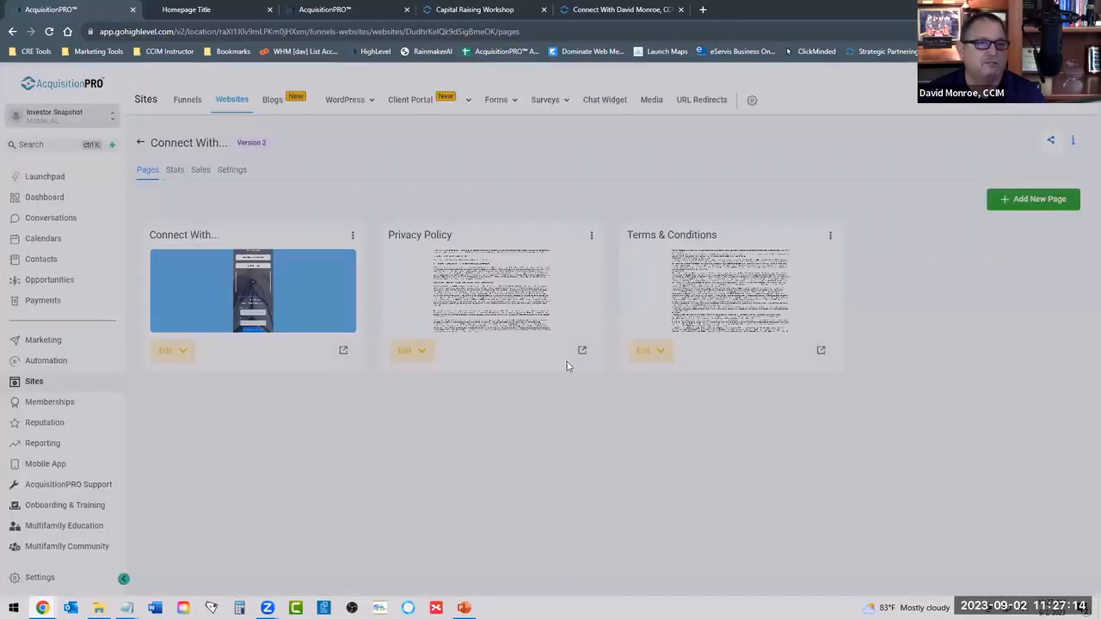
Open the Privacy Policy page in the editor and find every occurrence of "YourCompanyName" in its text.
click(409, 360)
click(414, 387)
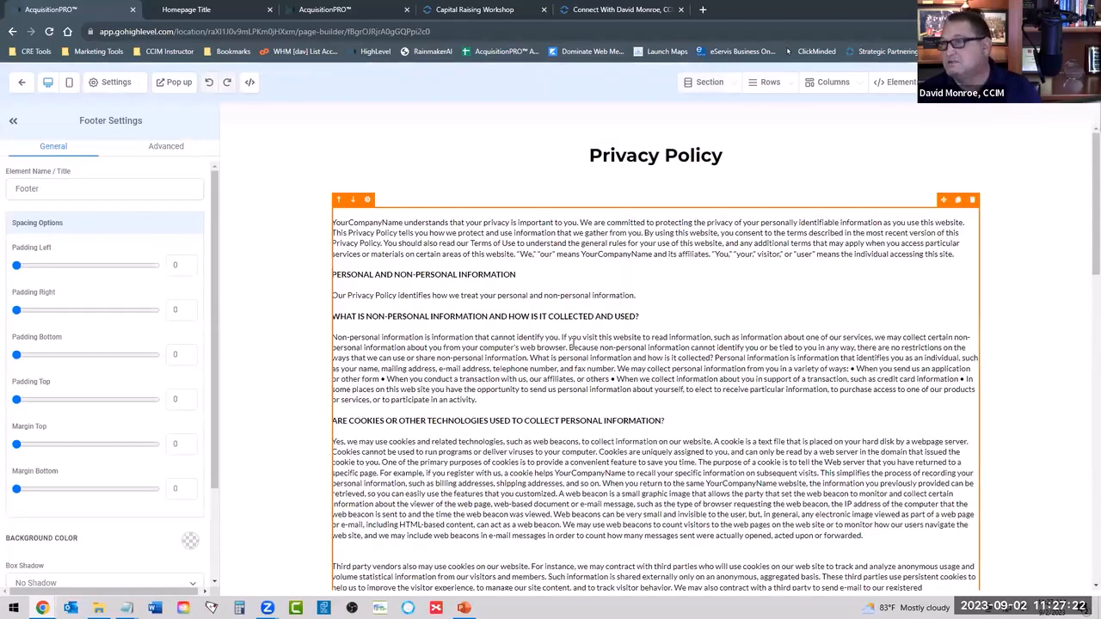
double_click(401, 222)
key(ctrl+c)
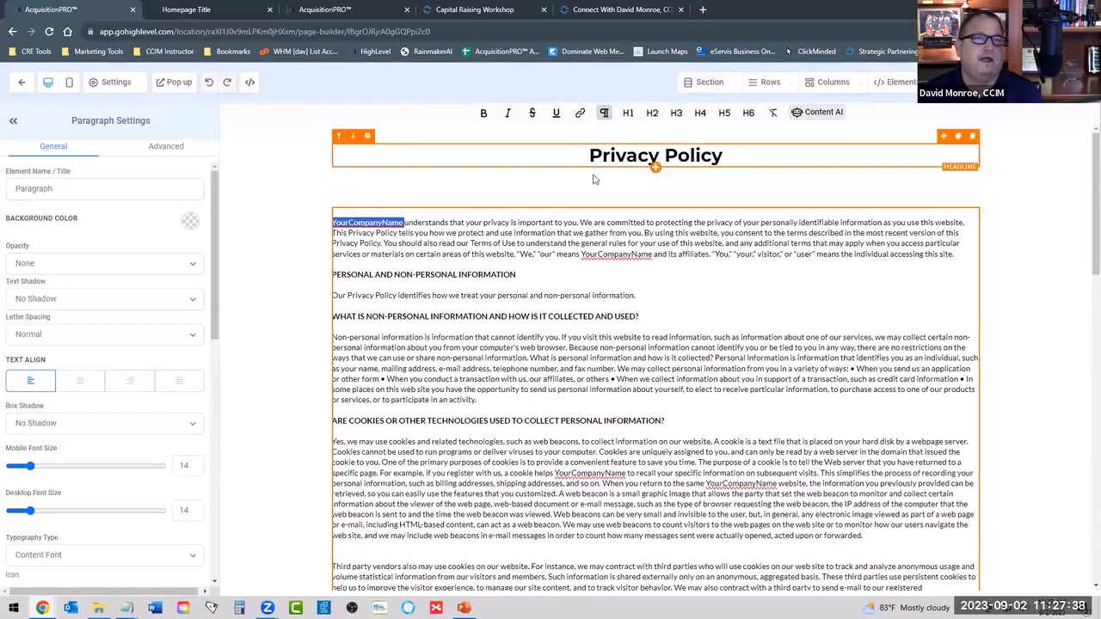
key(ctrl+f)
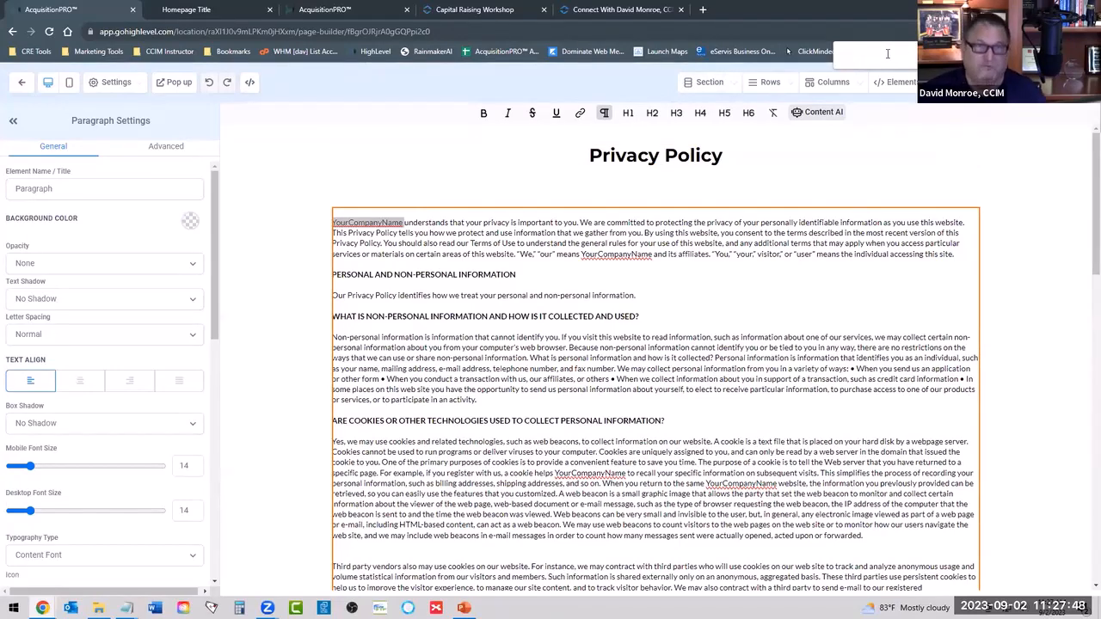
key(ctrl+v)
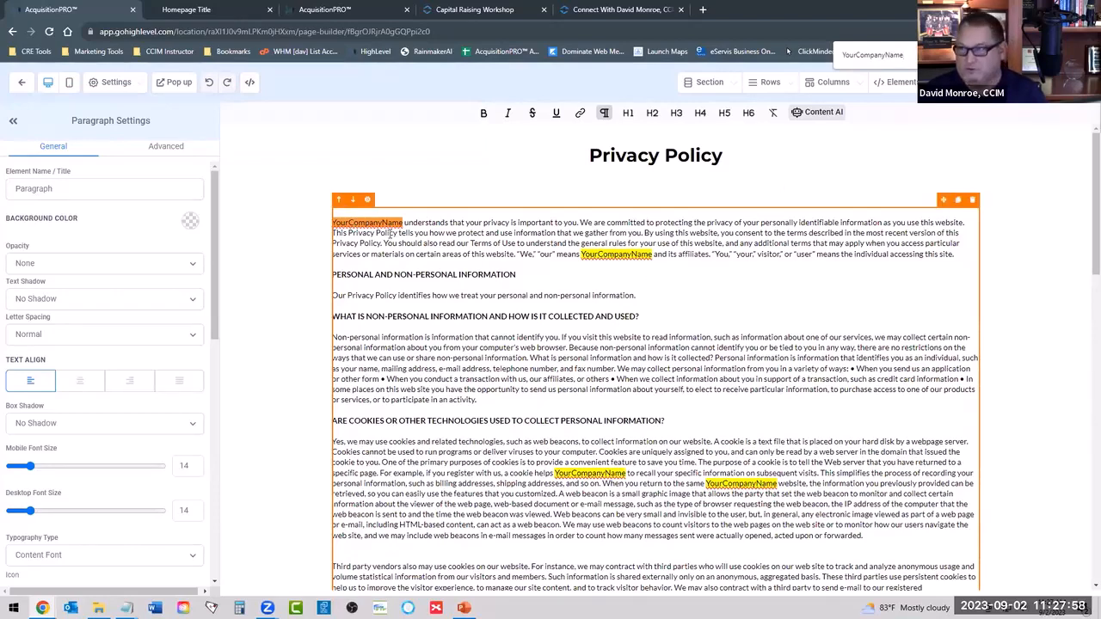
Replace "PREMIER APARTMENT SERVICES, LLC" with "YOURCOMPANYNAME" in the Privacy Policy's heading about using personal information.
scroll(638, 280, down, 20)
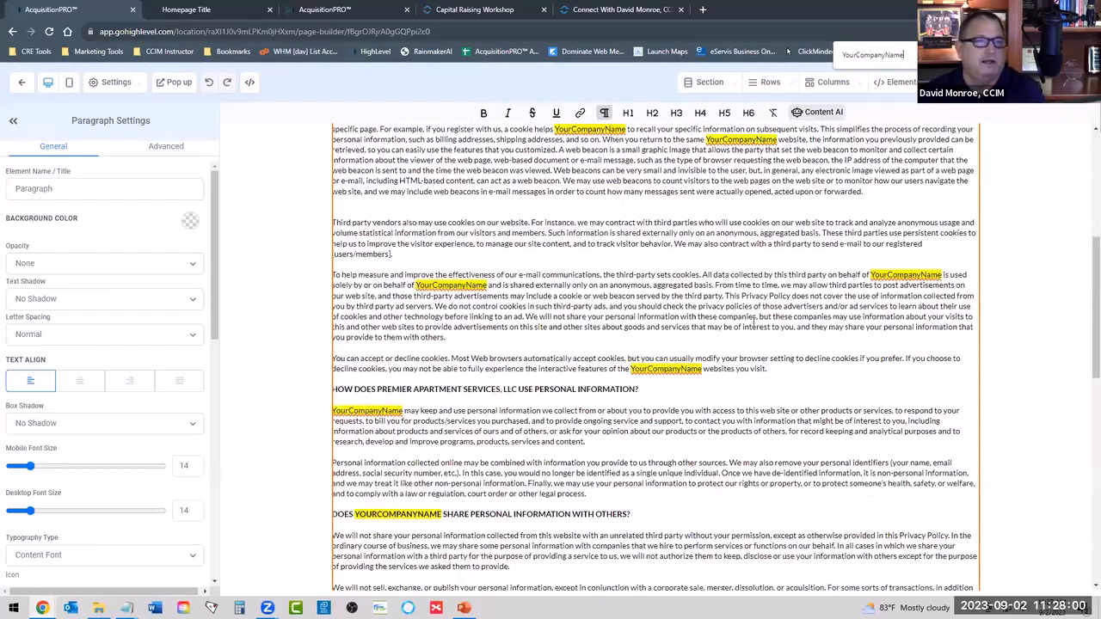
scroll(413, 316, down, 5)
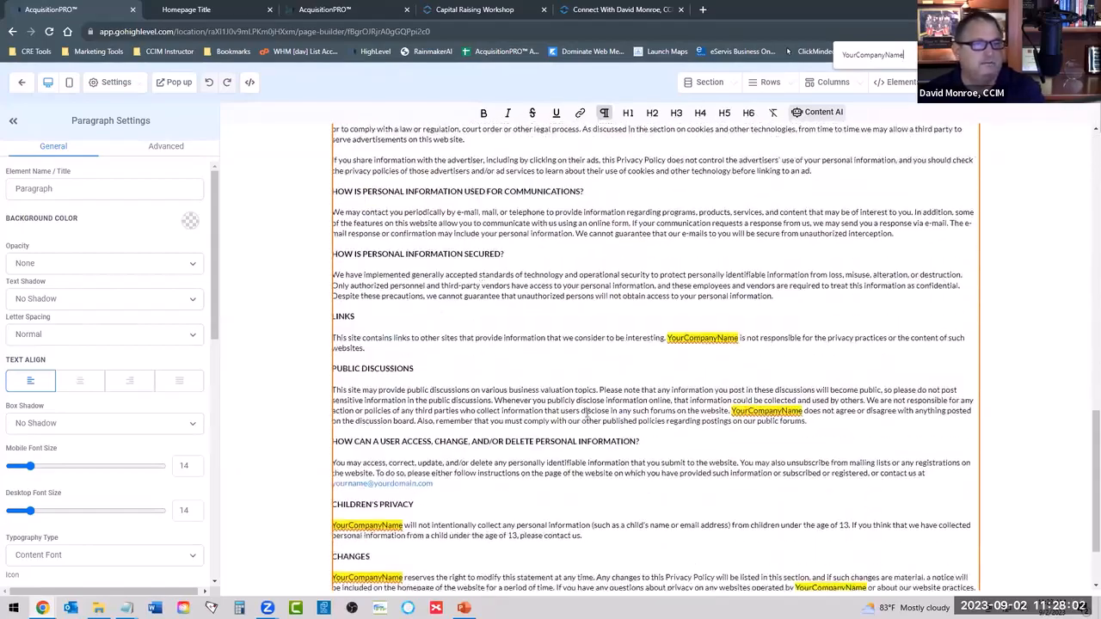
scroll(598, 397, up, 5)
scroll(530, 303, up, 6)
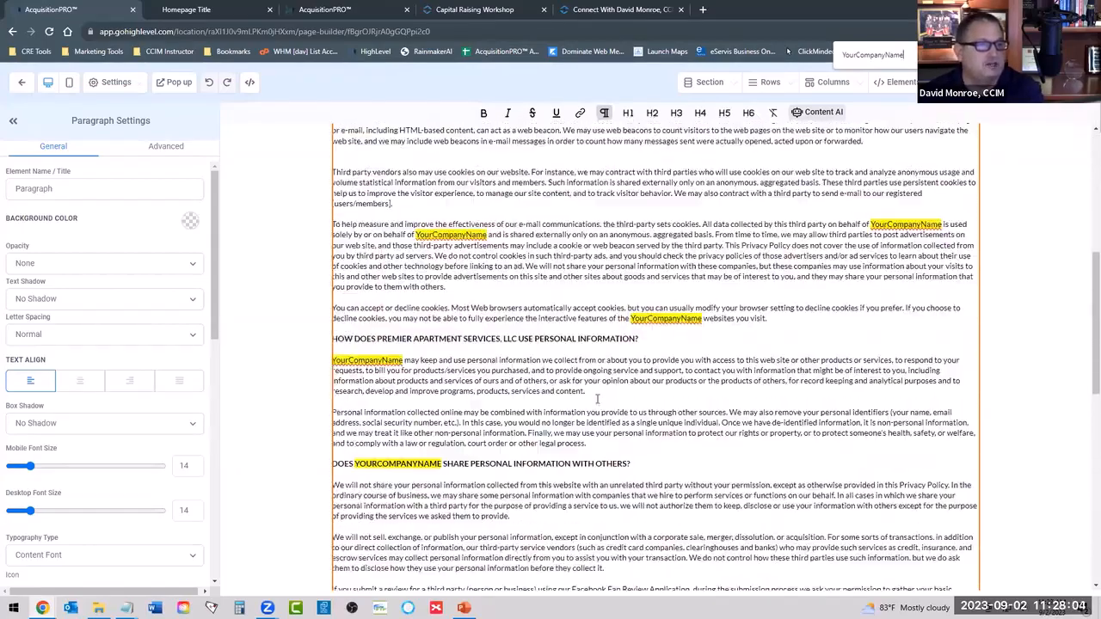
drag(378, 389, 503, 389)
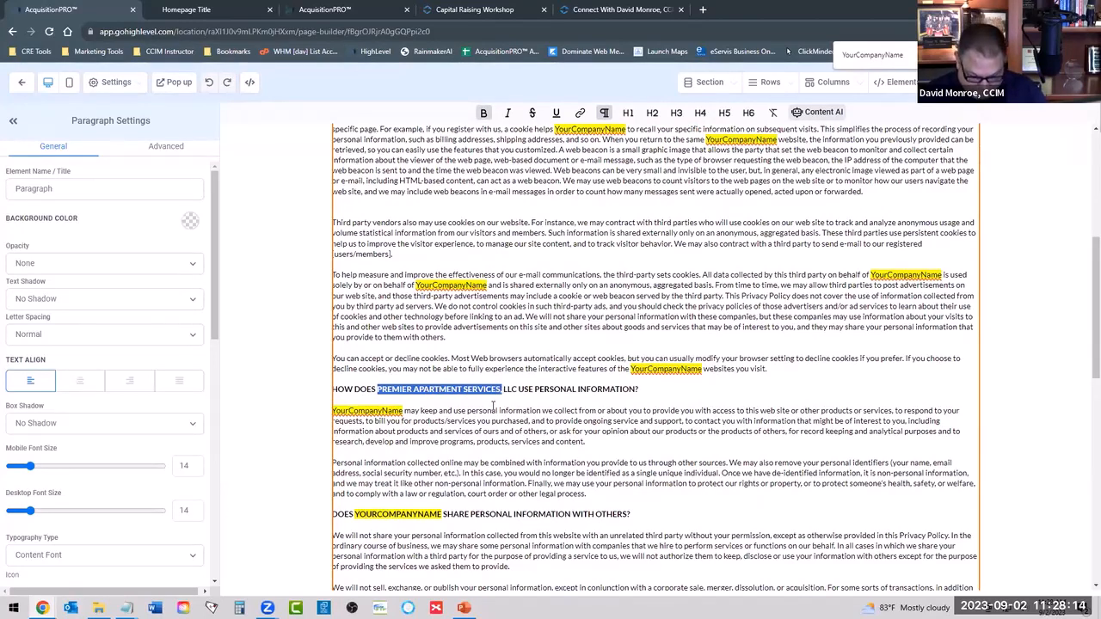
text(YOURCOMP)
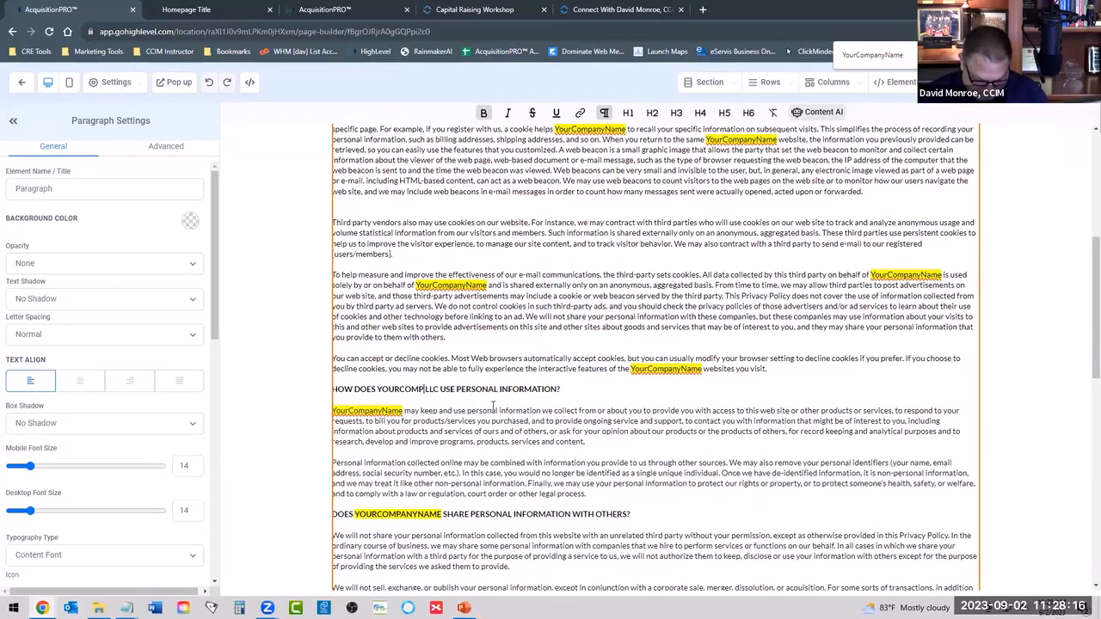
text(ANYNAME)
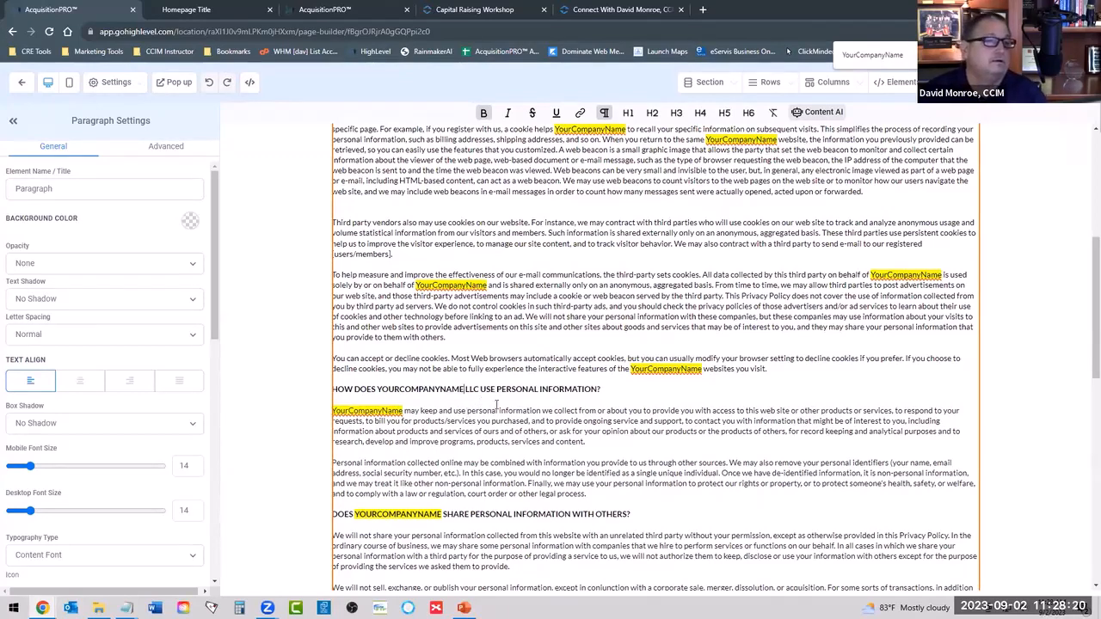
key(Delete)
key(Delete)
key(Delete)
key(Delete)
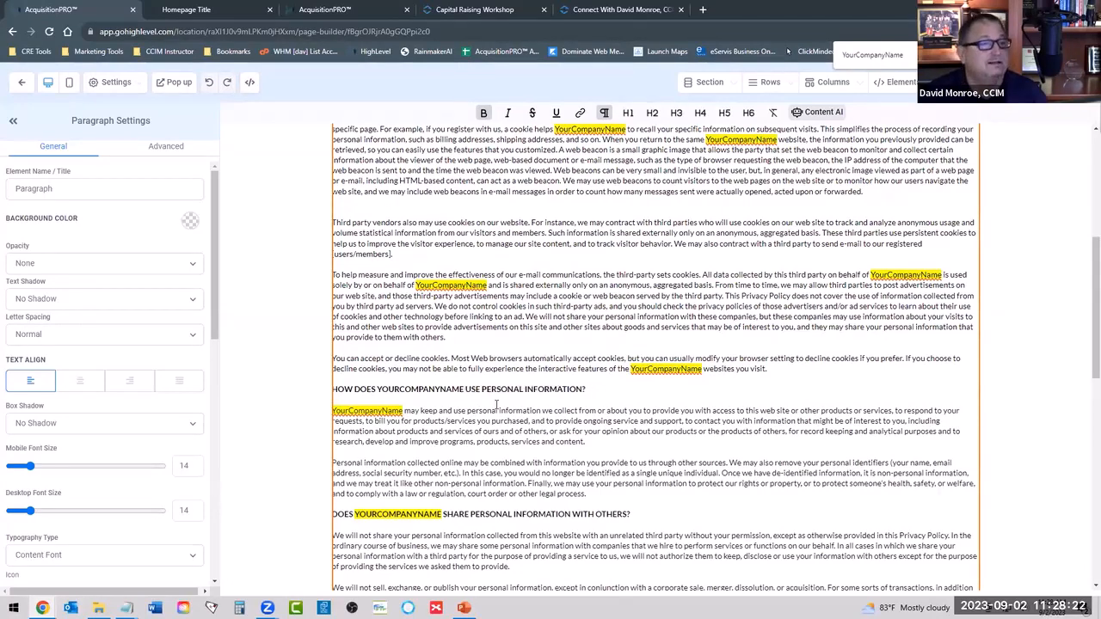
click(496, 411)
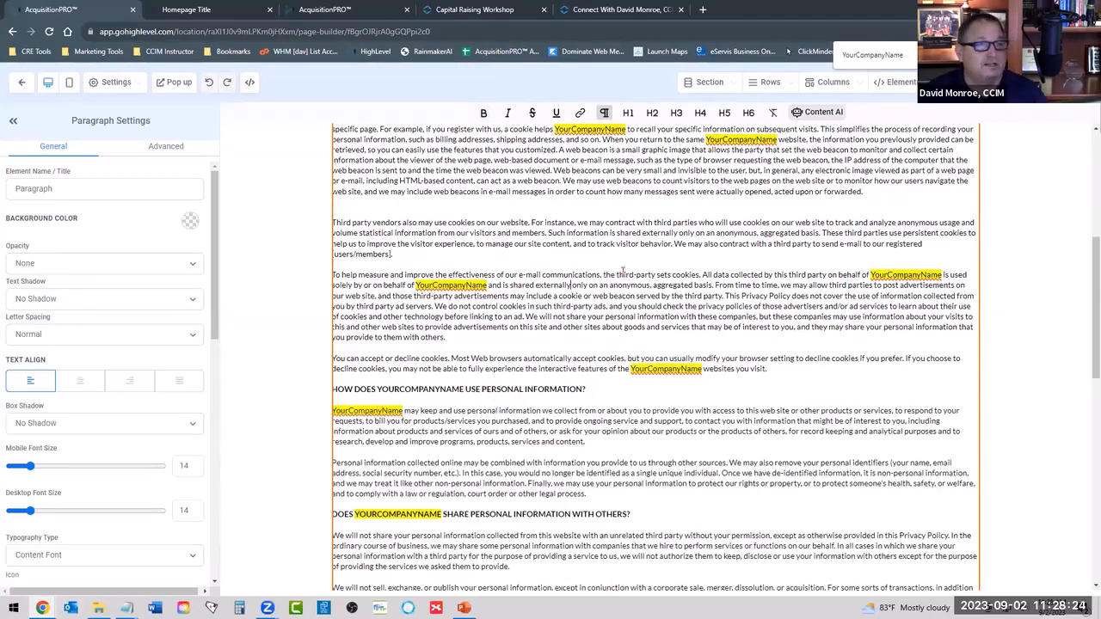
Check the YourCompanyName placeholders and contact e-mails throughout the Privacy Policy, then return to the website's page list.
scroll(626, 273, up, 1)
scroll(626, 273, up, 5)
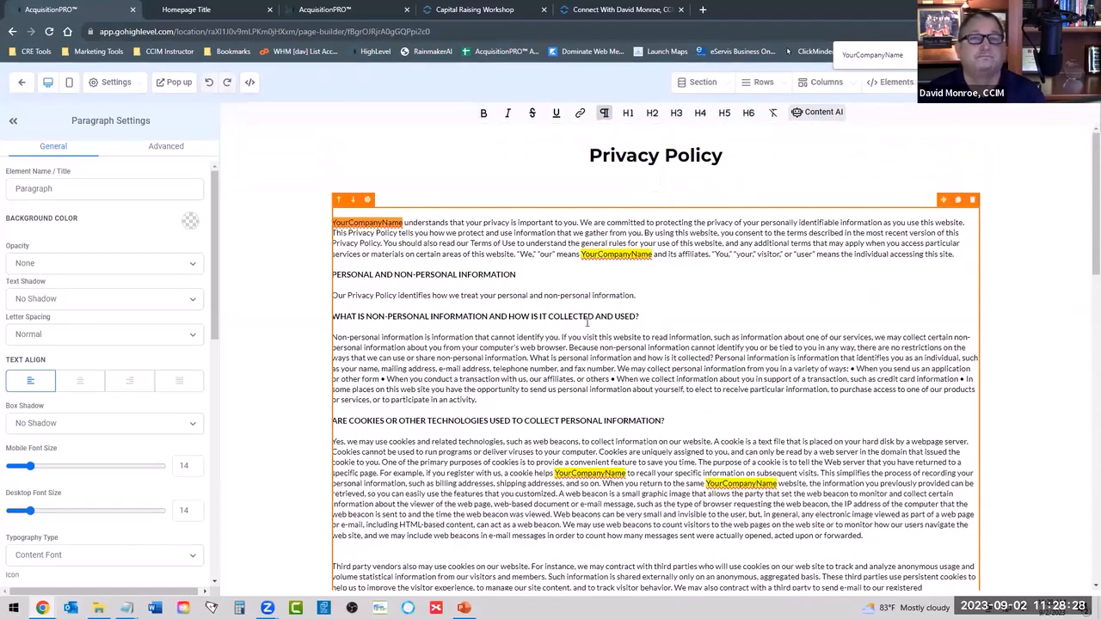
scroll(517, 376, down, 3)
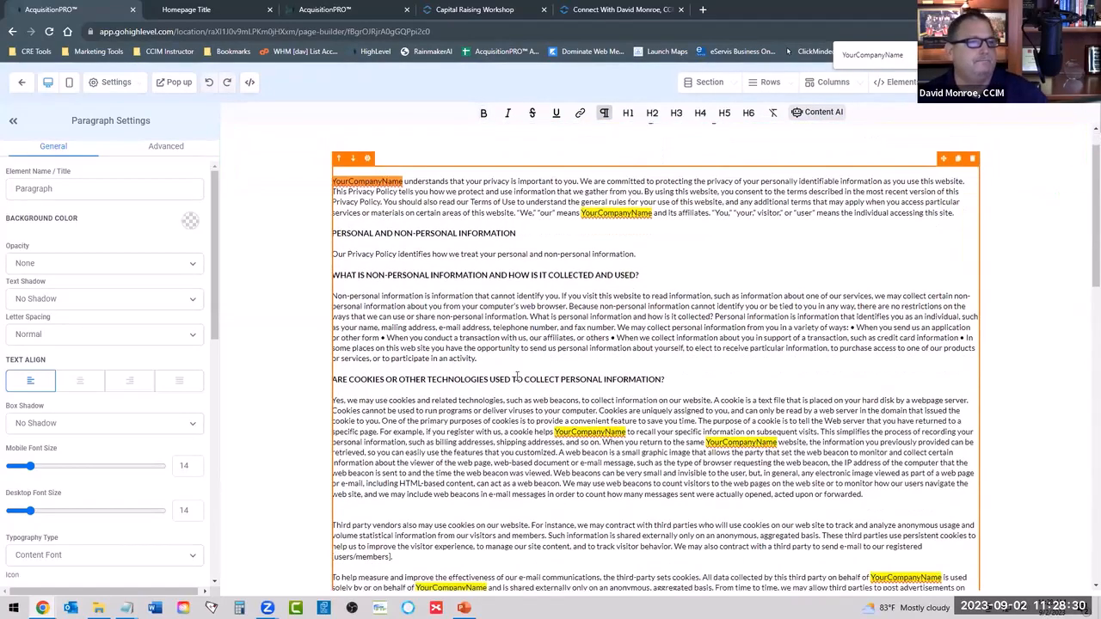
scroll(482, 366, down, 1)
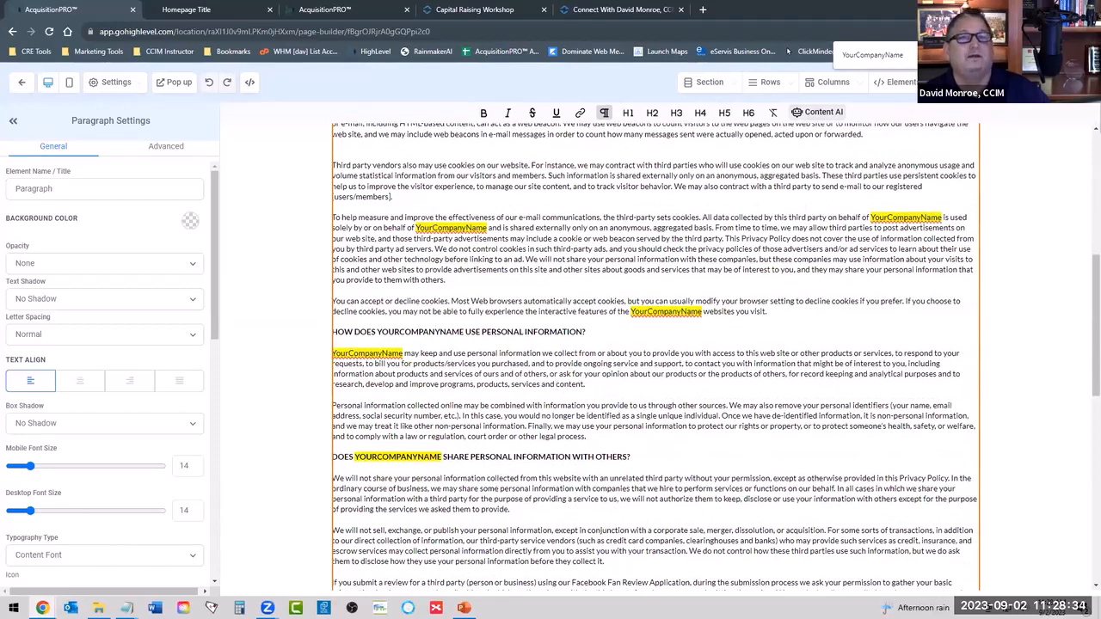
key(shift+Return)
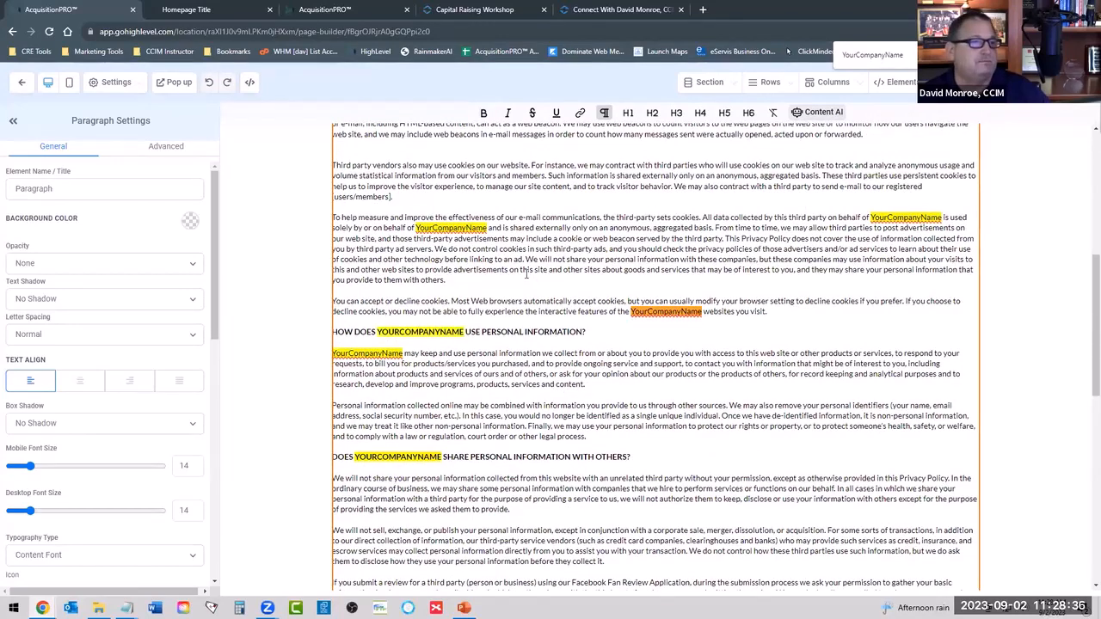
scroll(484, 381, up, 4)
scroll(465, 376, down, 4)
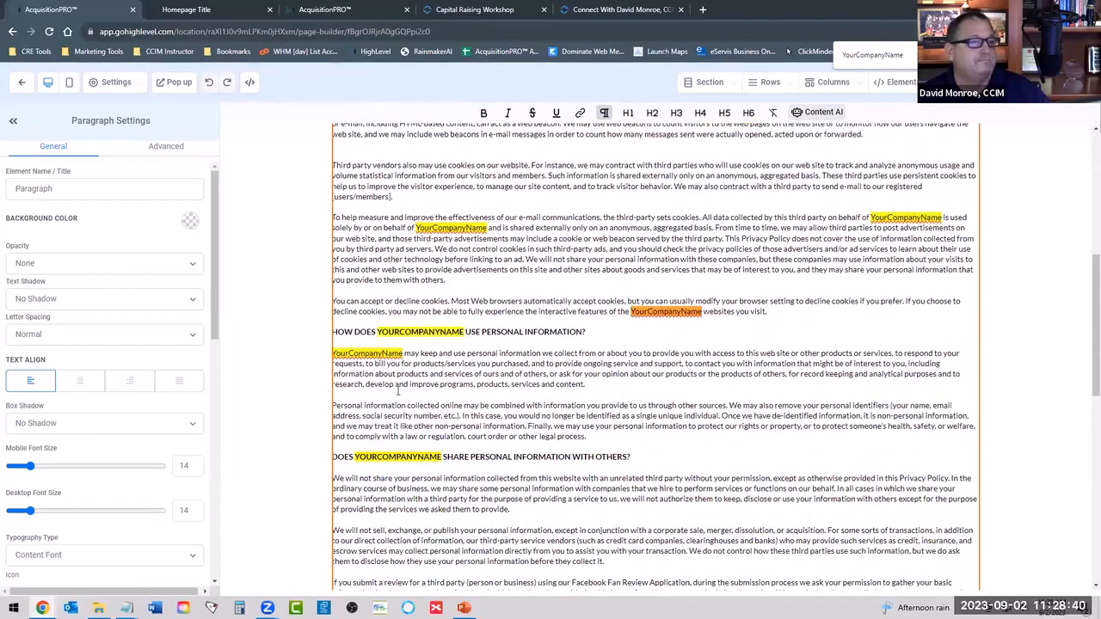
scroll(640, 353, down, 10)
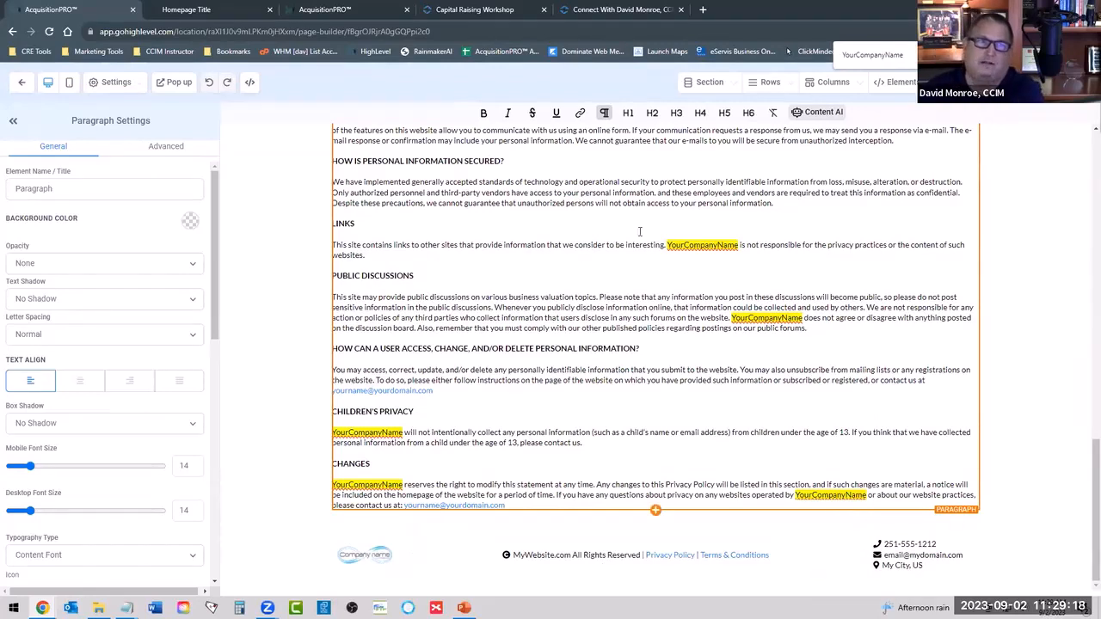
scroll(811, 280, up, 15)
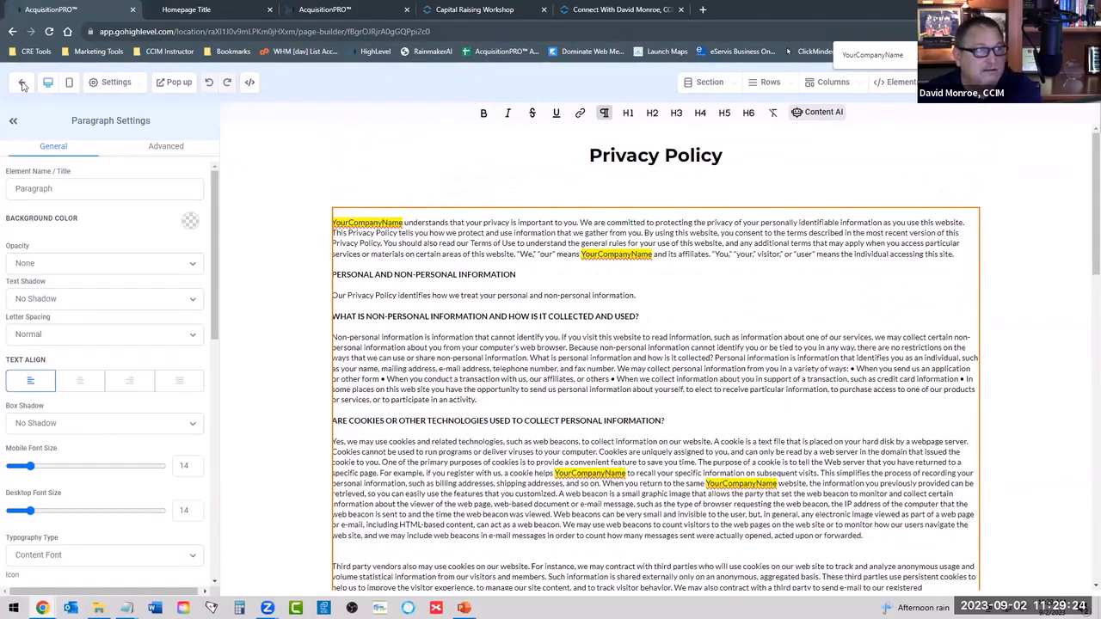
click(23, 84)
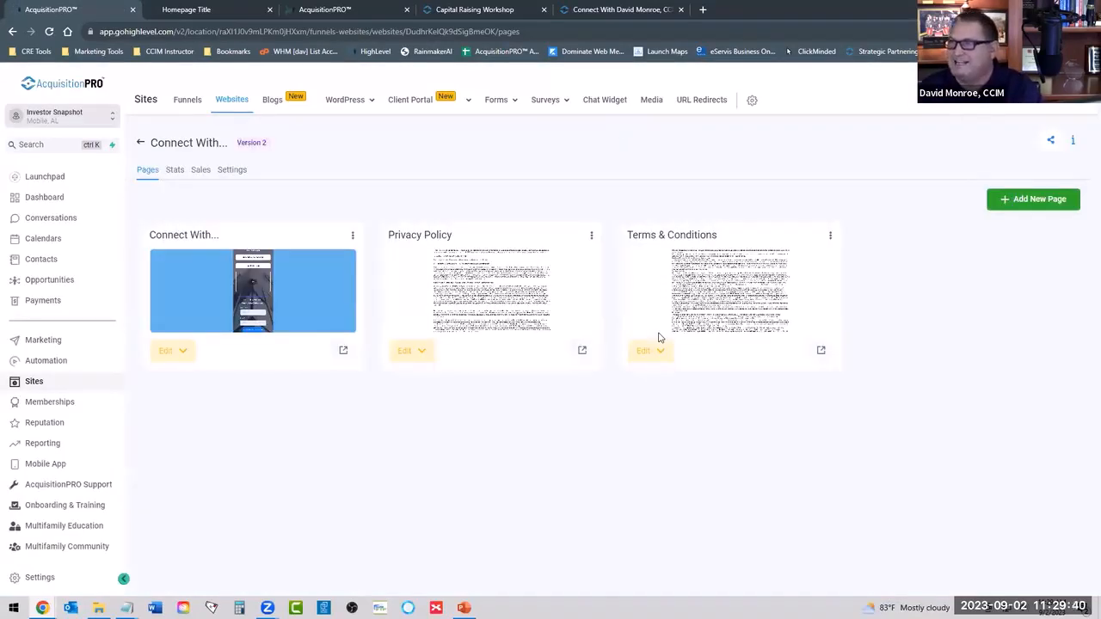
Open the Terms & Conditions page in the editor and look through its text for YourCompanyName and contact placeholders.
click(750, 294)
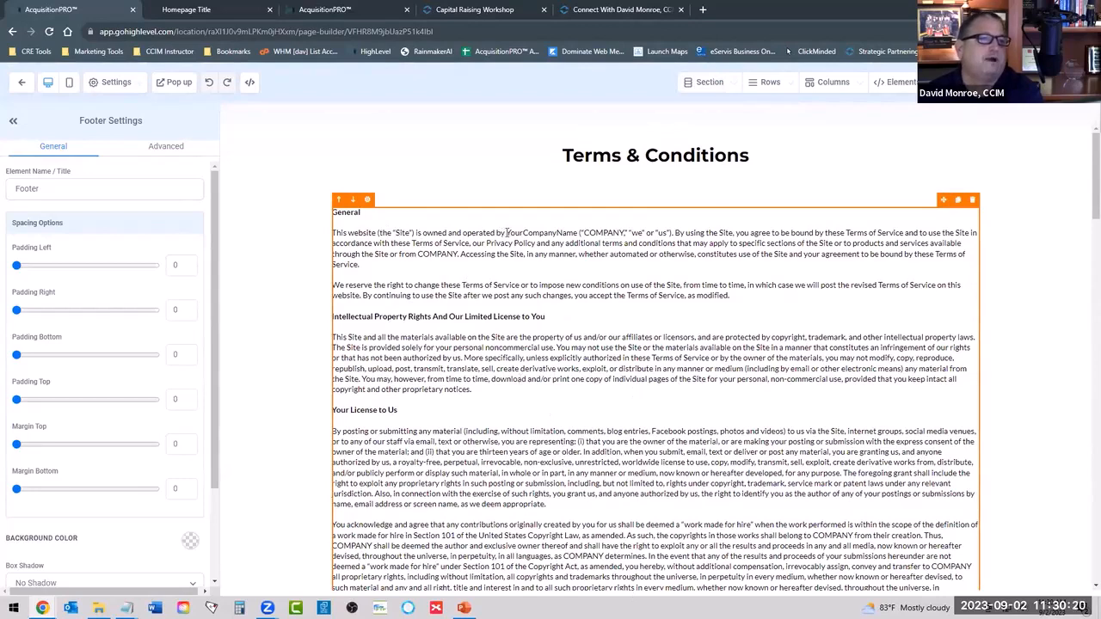
drag(507, 233, 580, 233)
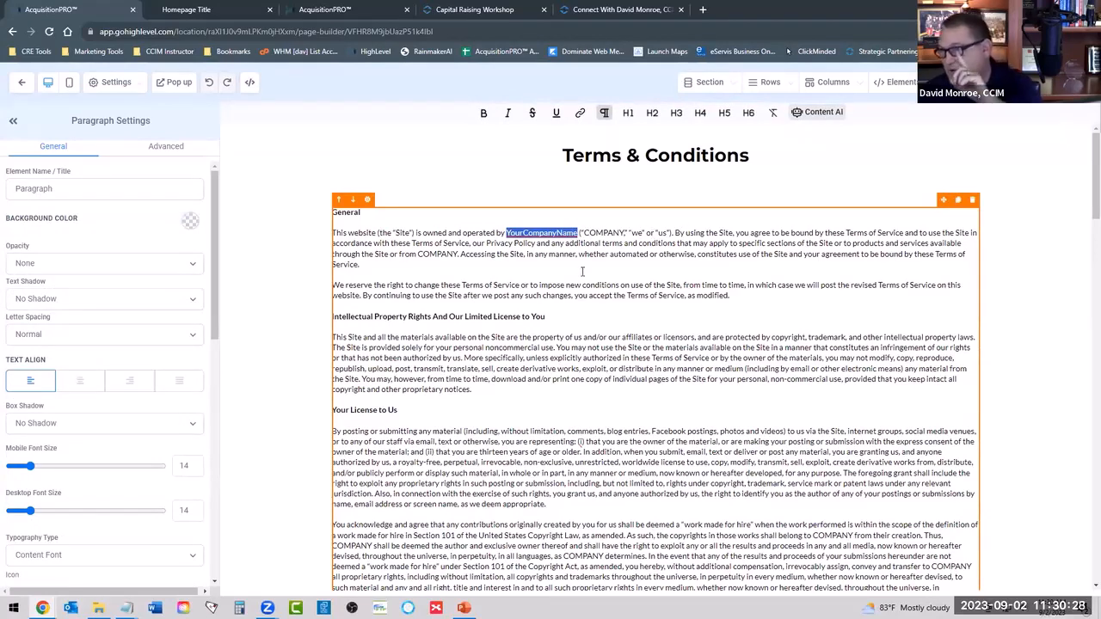
scroll(568, 332, down, 10)
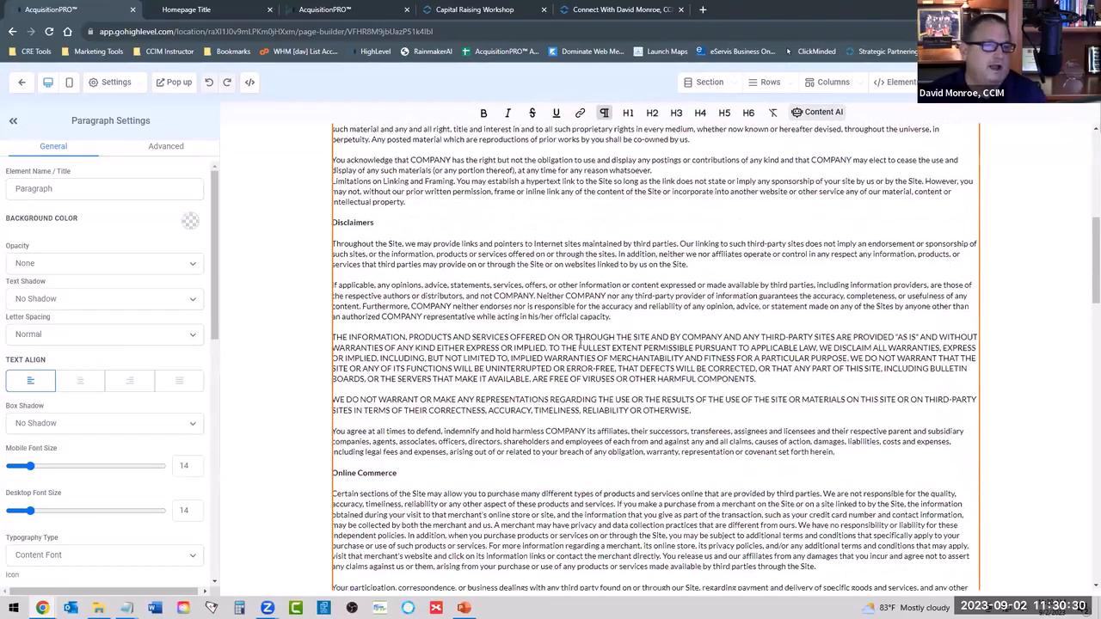
scroll(579, 348, down, 10)
scroll(602, 344, up, 2)
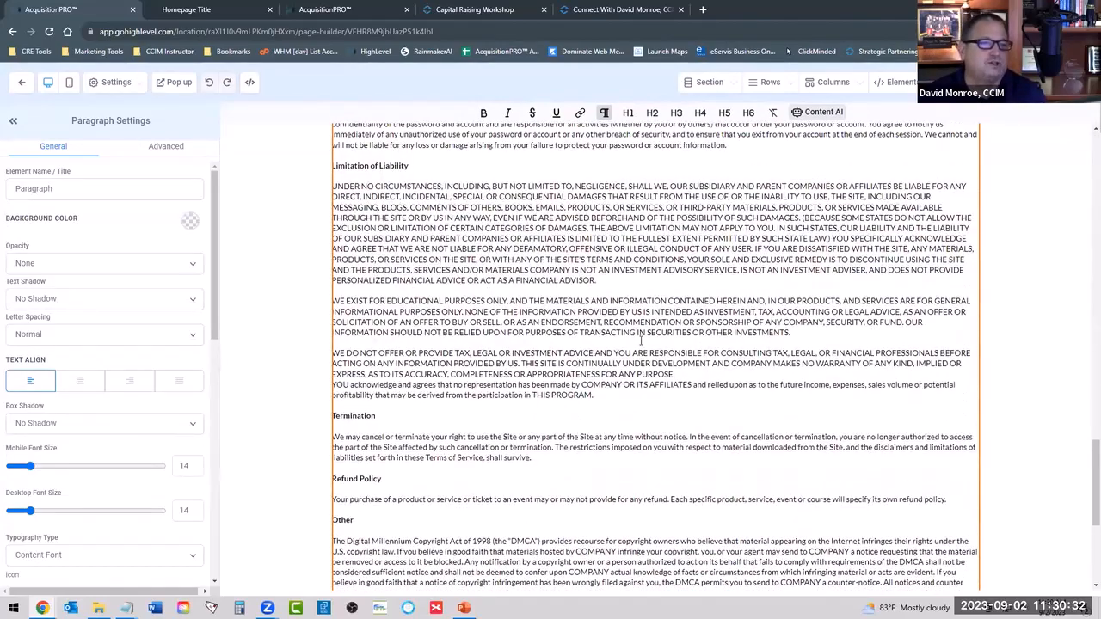
scroll(642, 341, up, 2)
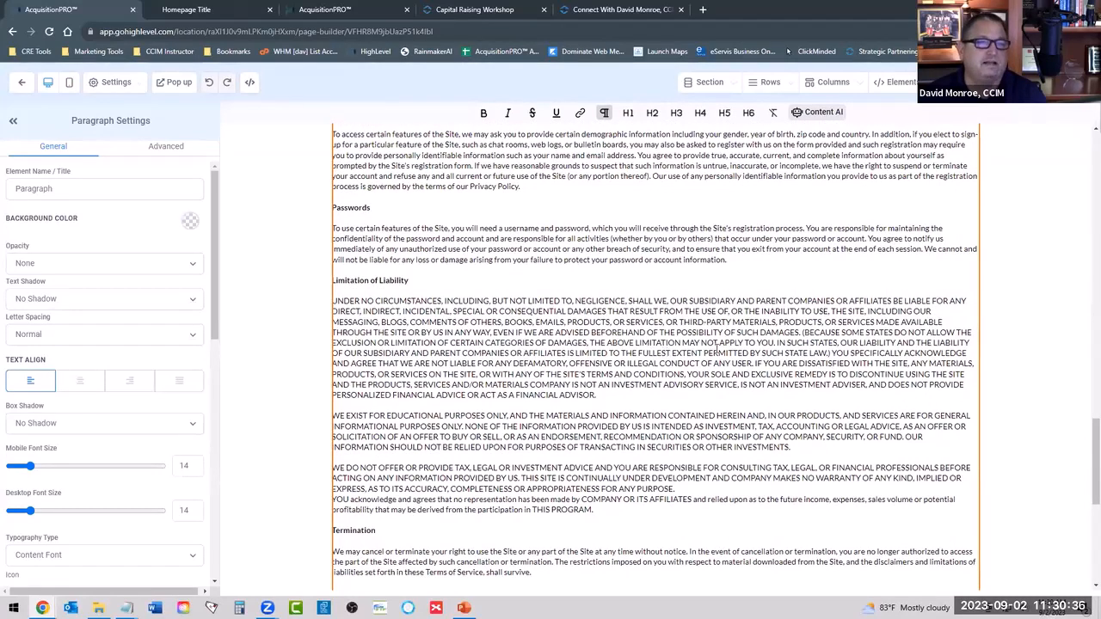
scroll(663, 355, down, 5)
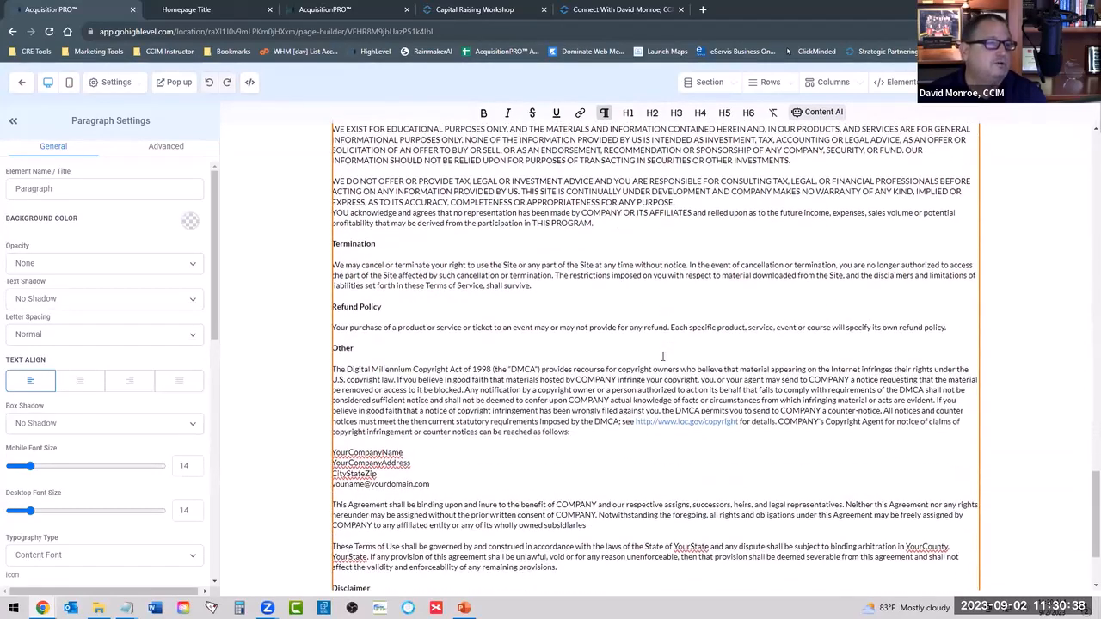
scroll(662, 355, down, 2)
scroll(663, 355, up, 8)
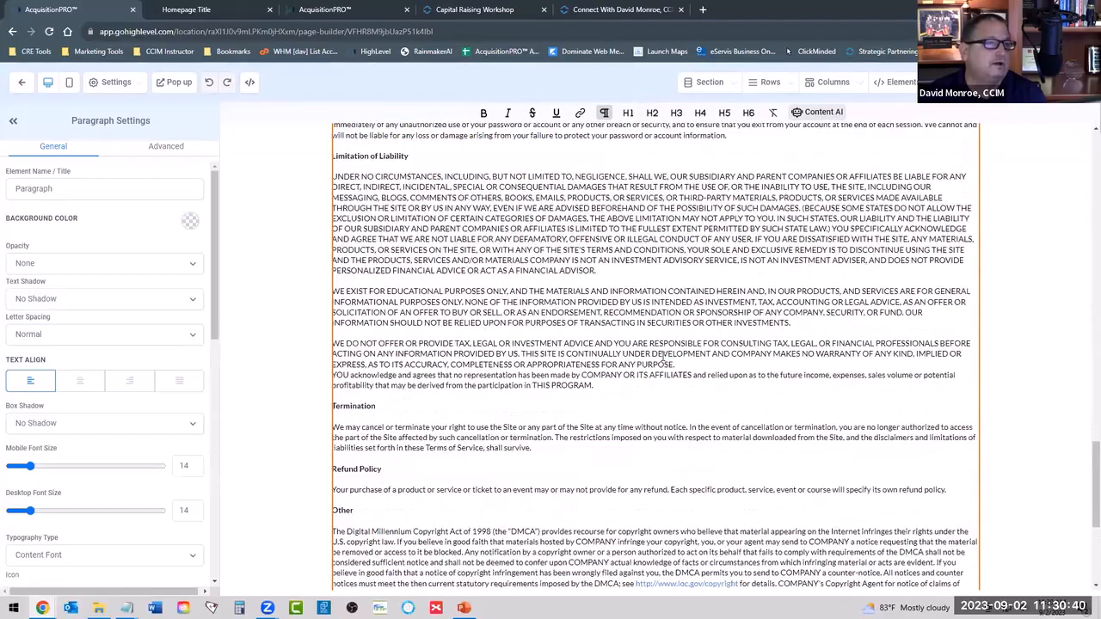
scroll(662, 355, up, 8)
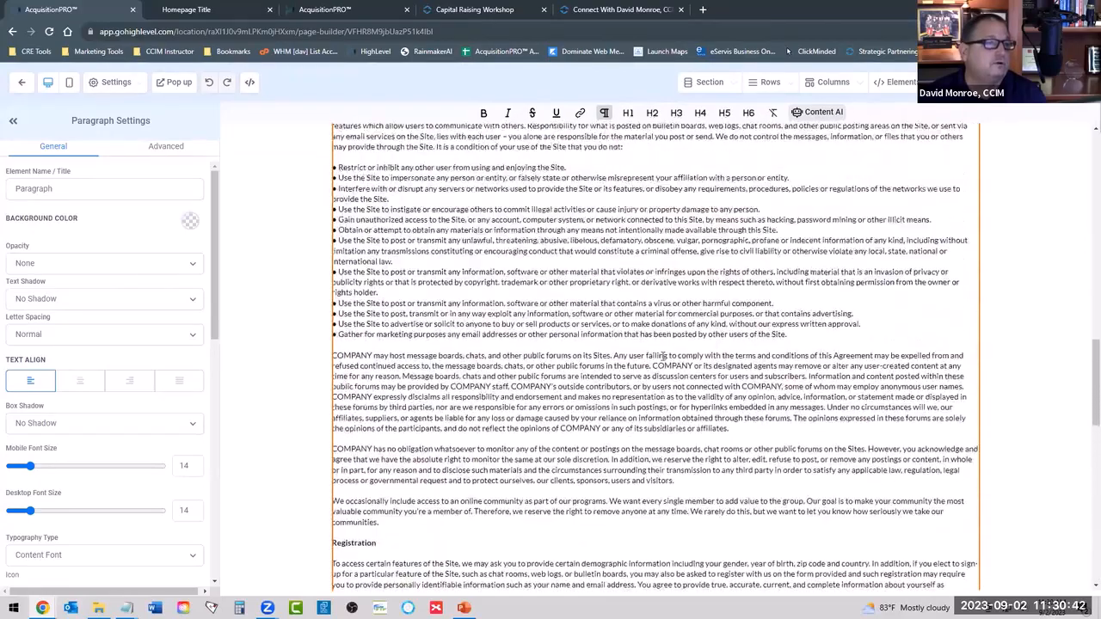
scroll(662, 355, up, 13)
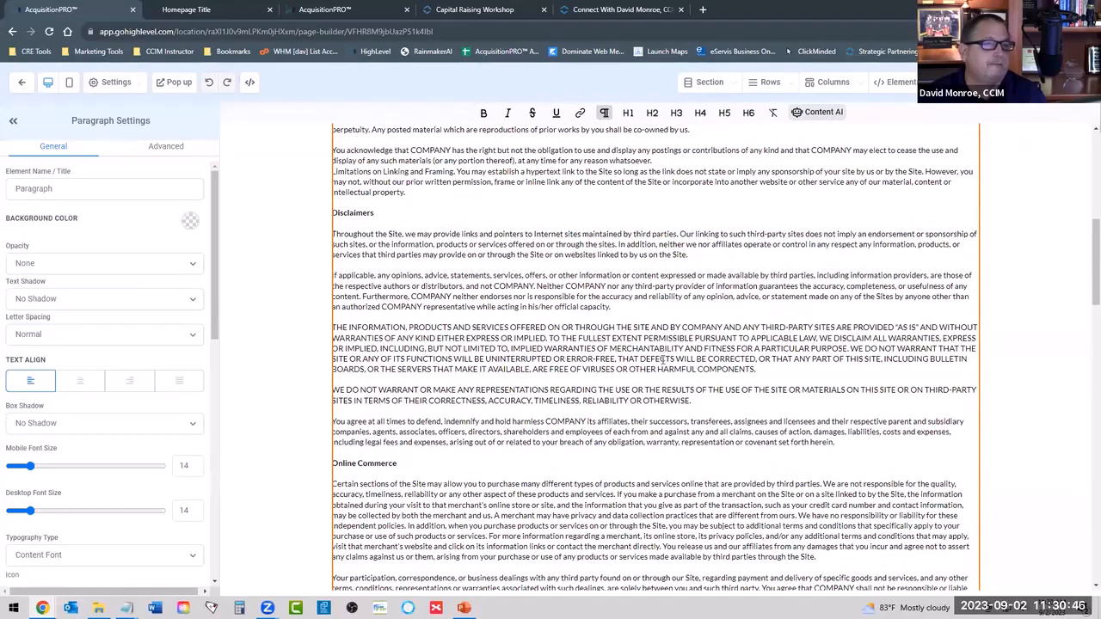
scroll(663, 359, down, 20)
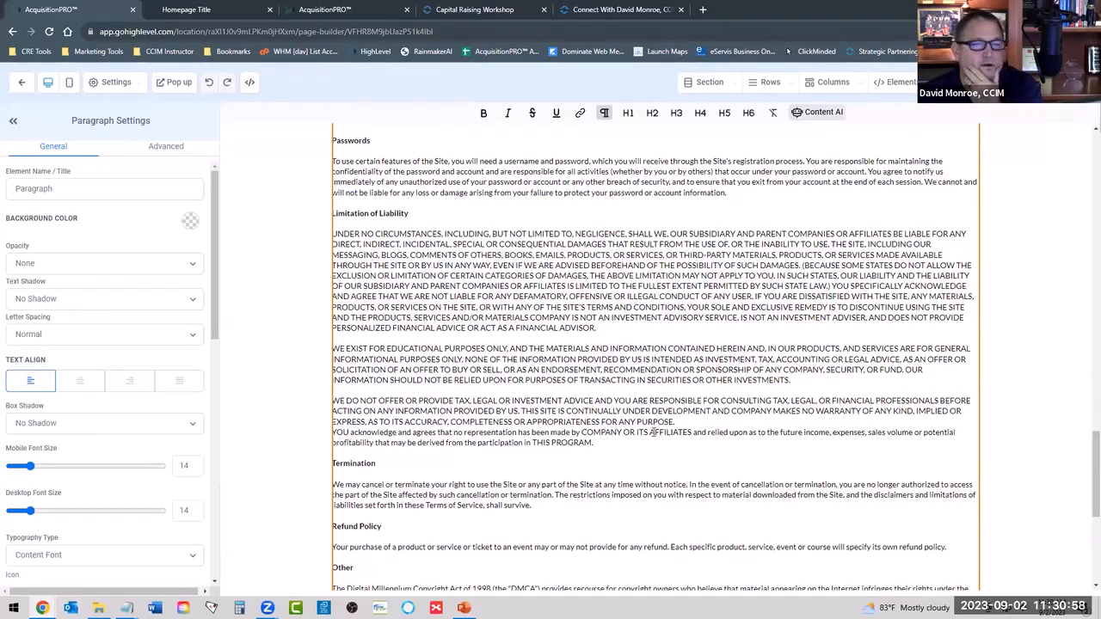
scroll(667, 400, up, 1)
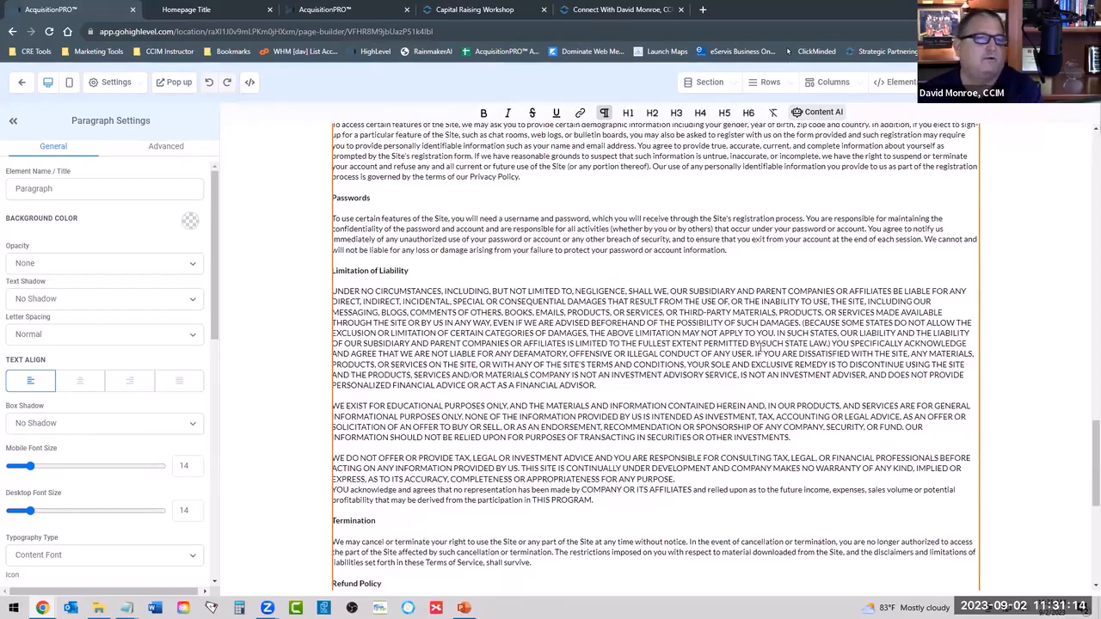
scroll(761, 348, up, 3)
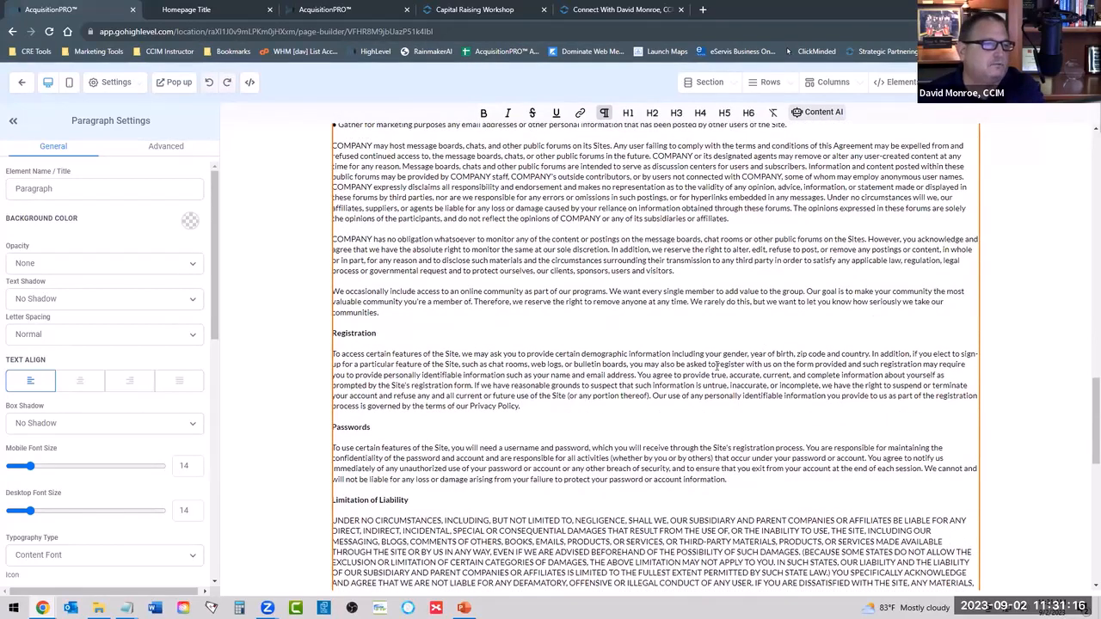
scroll(712, 373, up, 4)
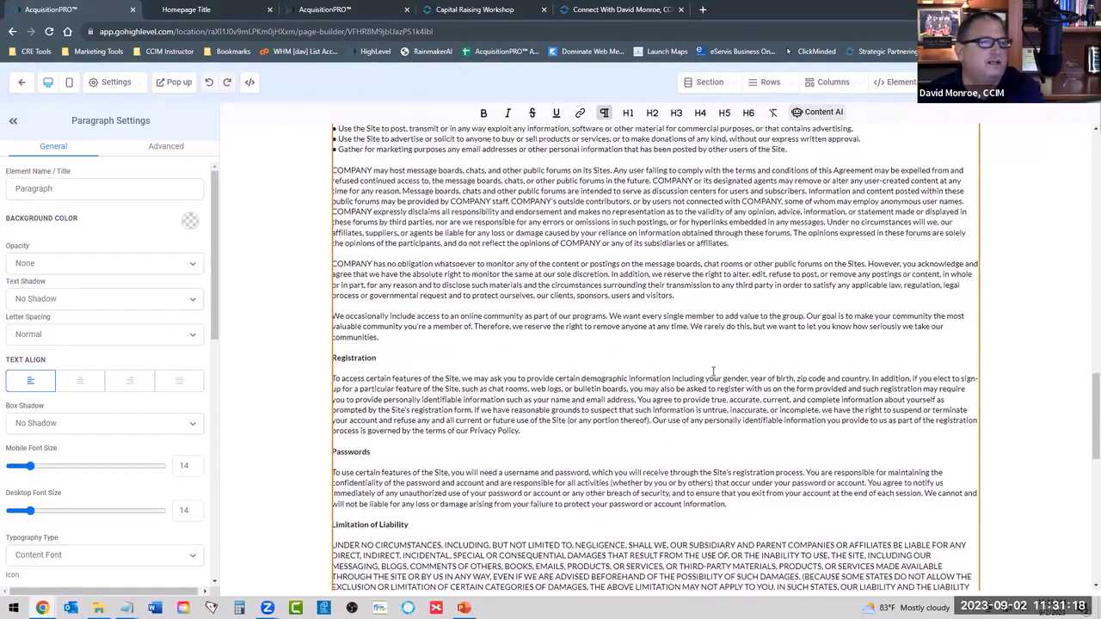
Check the company, address, e-mail, state and county placeholders and the footer of the Terms & Conditions, and return to the website's page list.
scroll(651, 312, down, 15)
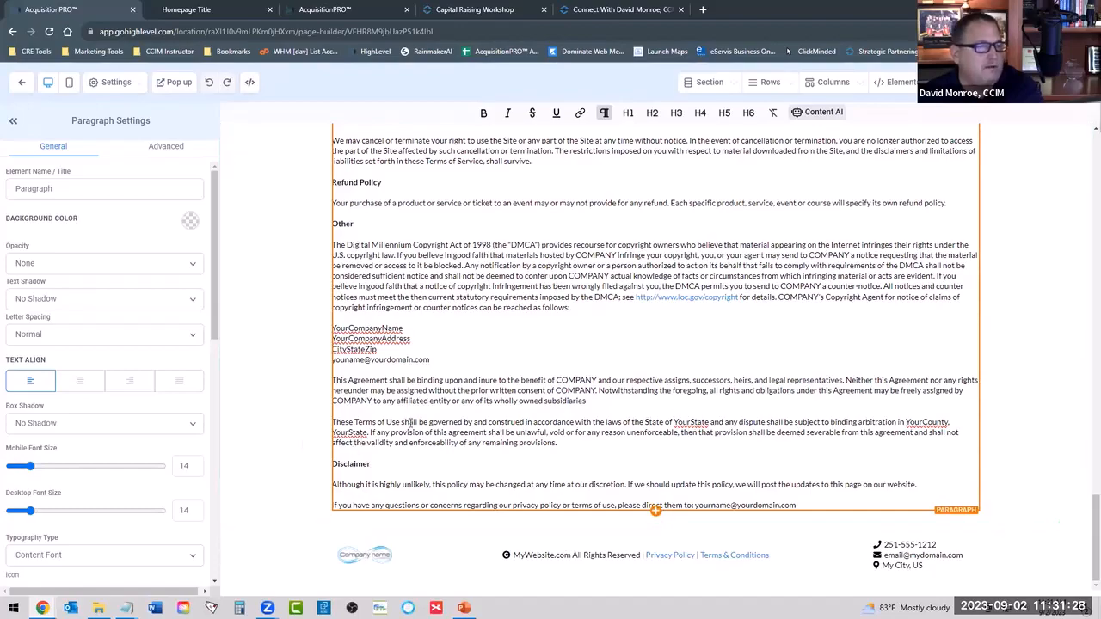
scroll(507, 306, up, 5)
scroll(506, 308, up, 16)
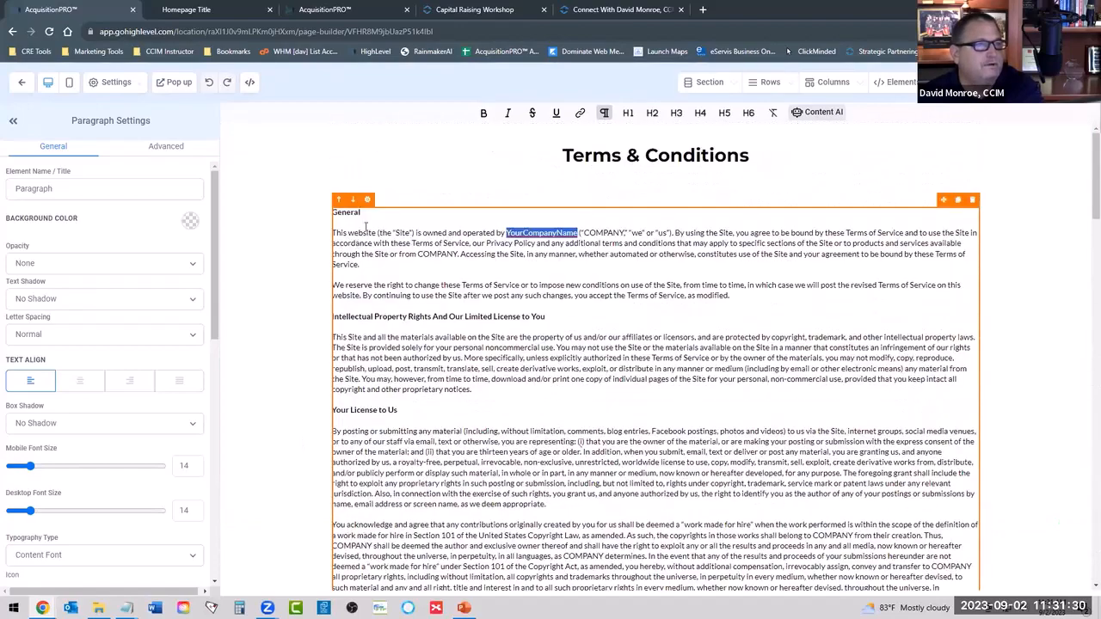
scroll(591, 316, down, 6)
scroll(578, 329, down, 12)
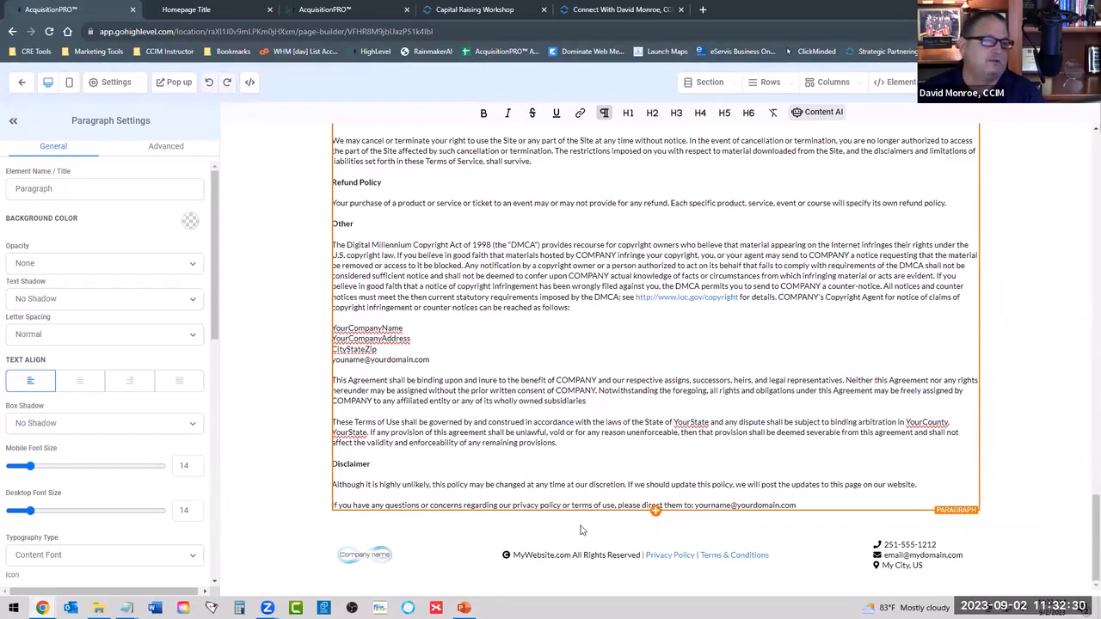
scroll(637, 319, up, 10)
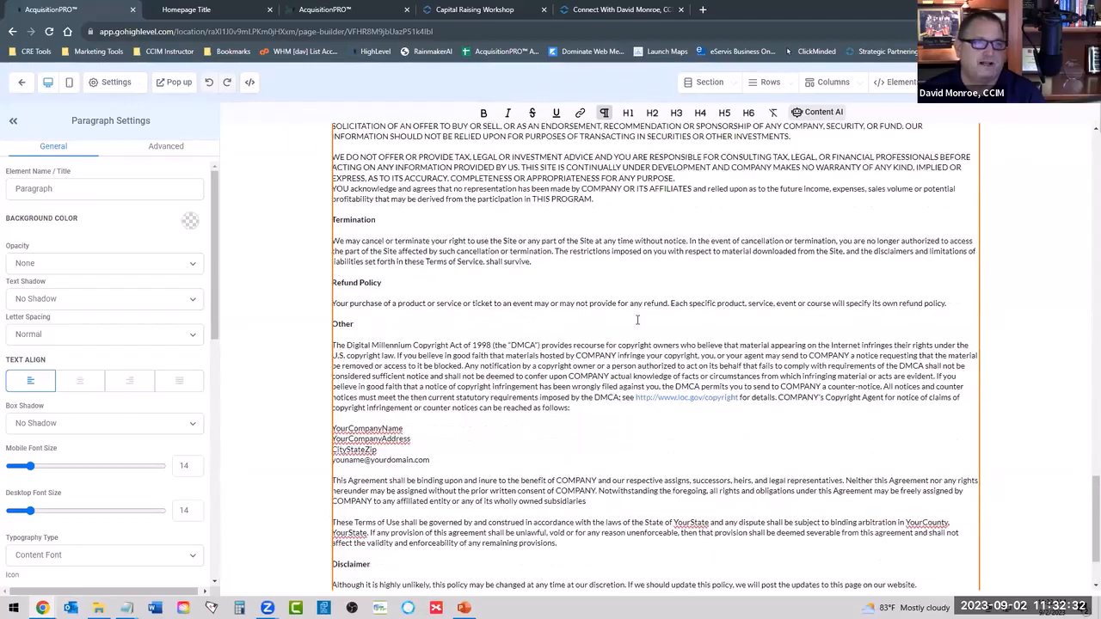
scroll(637, 319, up, 10)
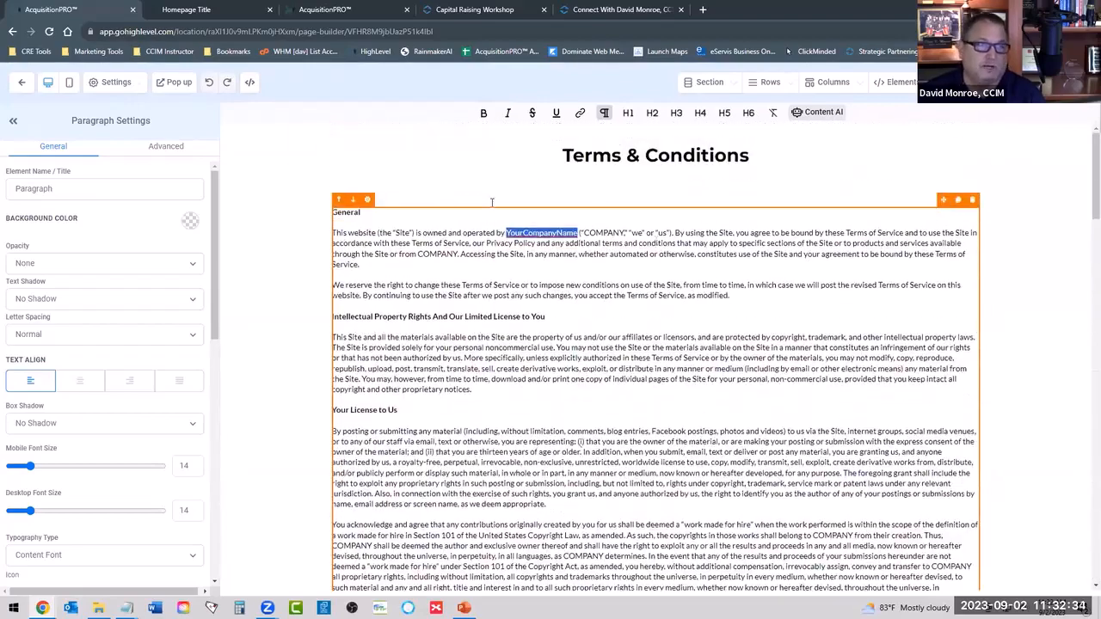
scroll(563, 344, down, 20)
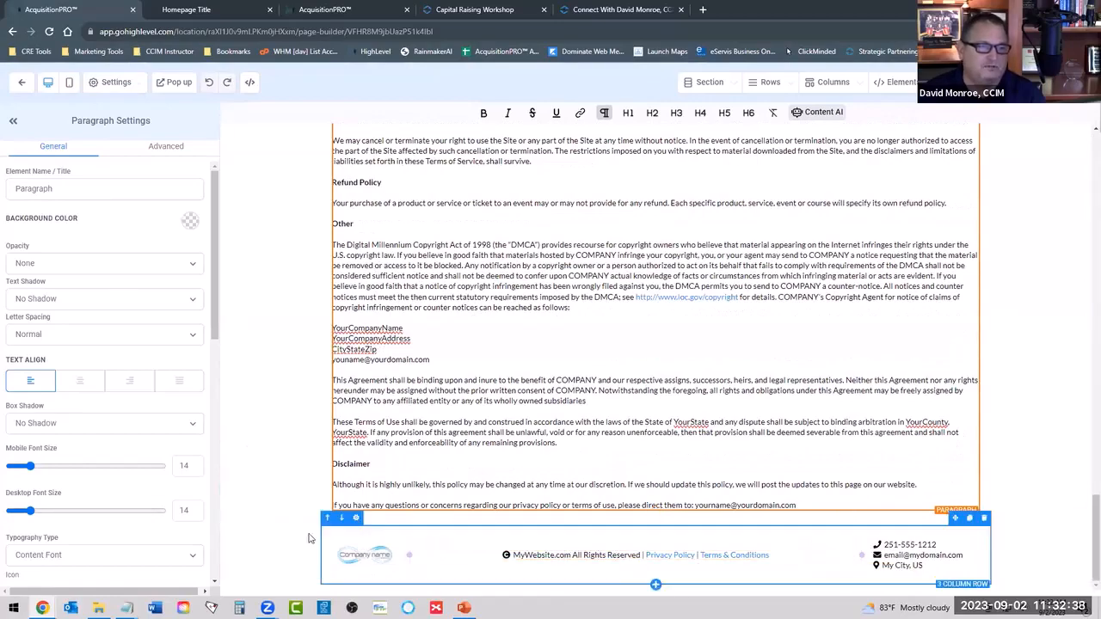
scroll(264, 222, up, 15)
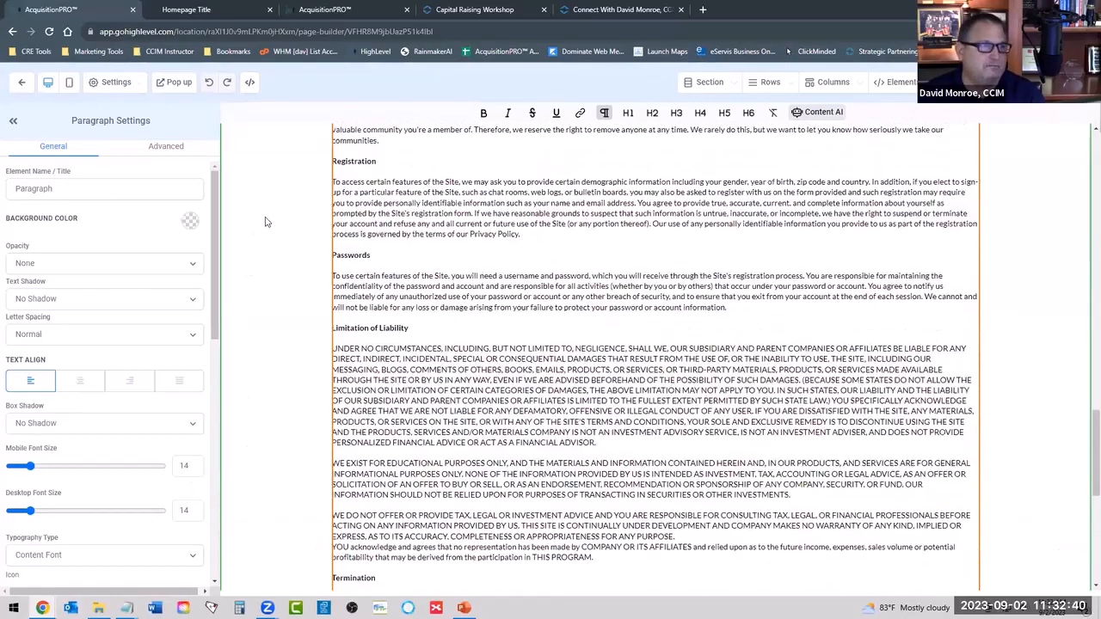
scroll(265, 222, up, 10)
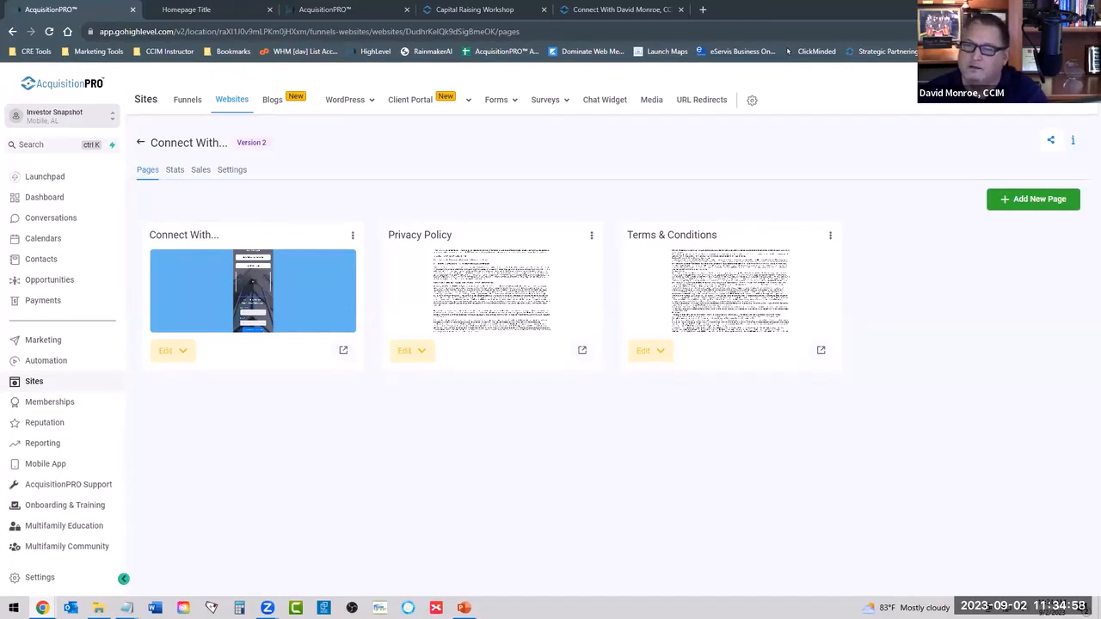
Switch to PowerPoint and start the slide show from the current homework slide.
key(alt+Tab)
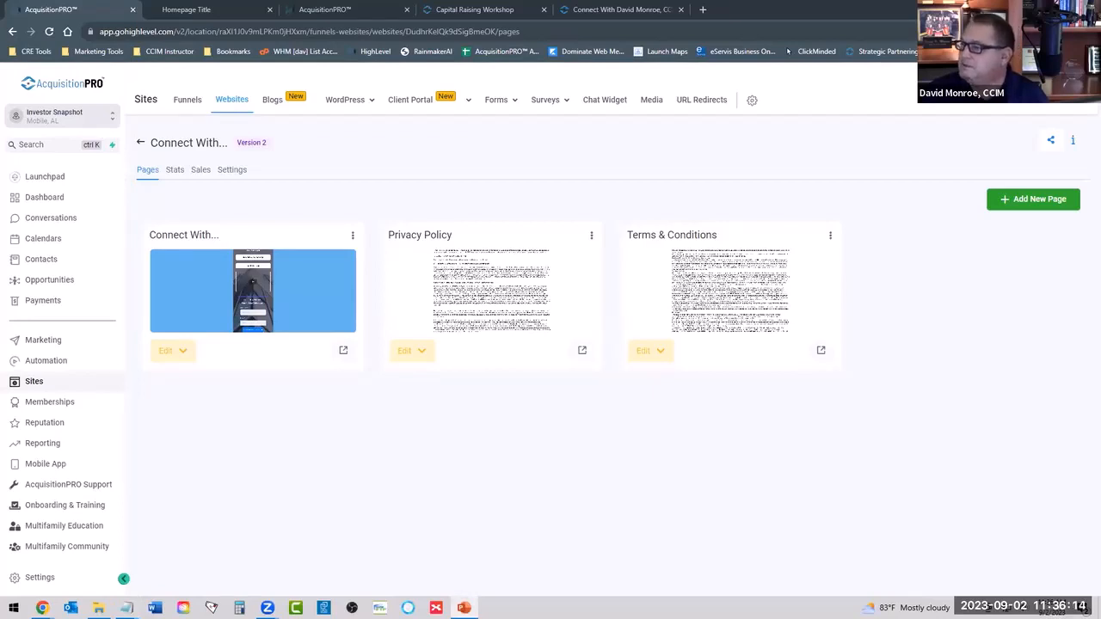
key(shift+F5)
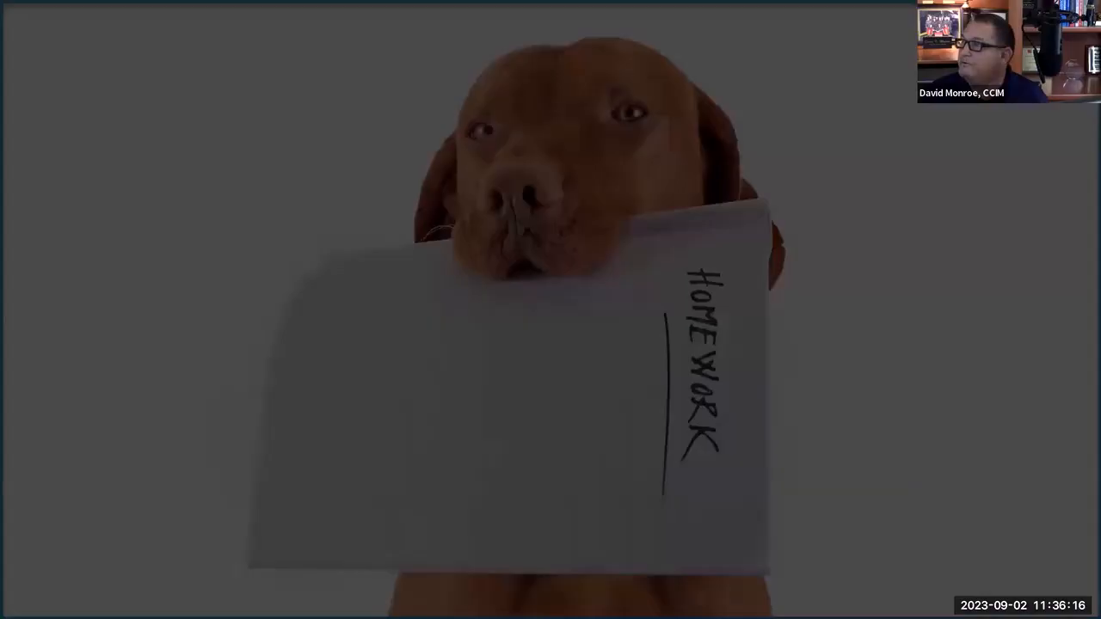